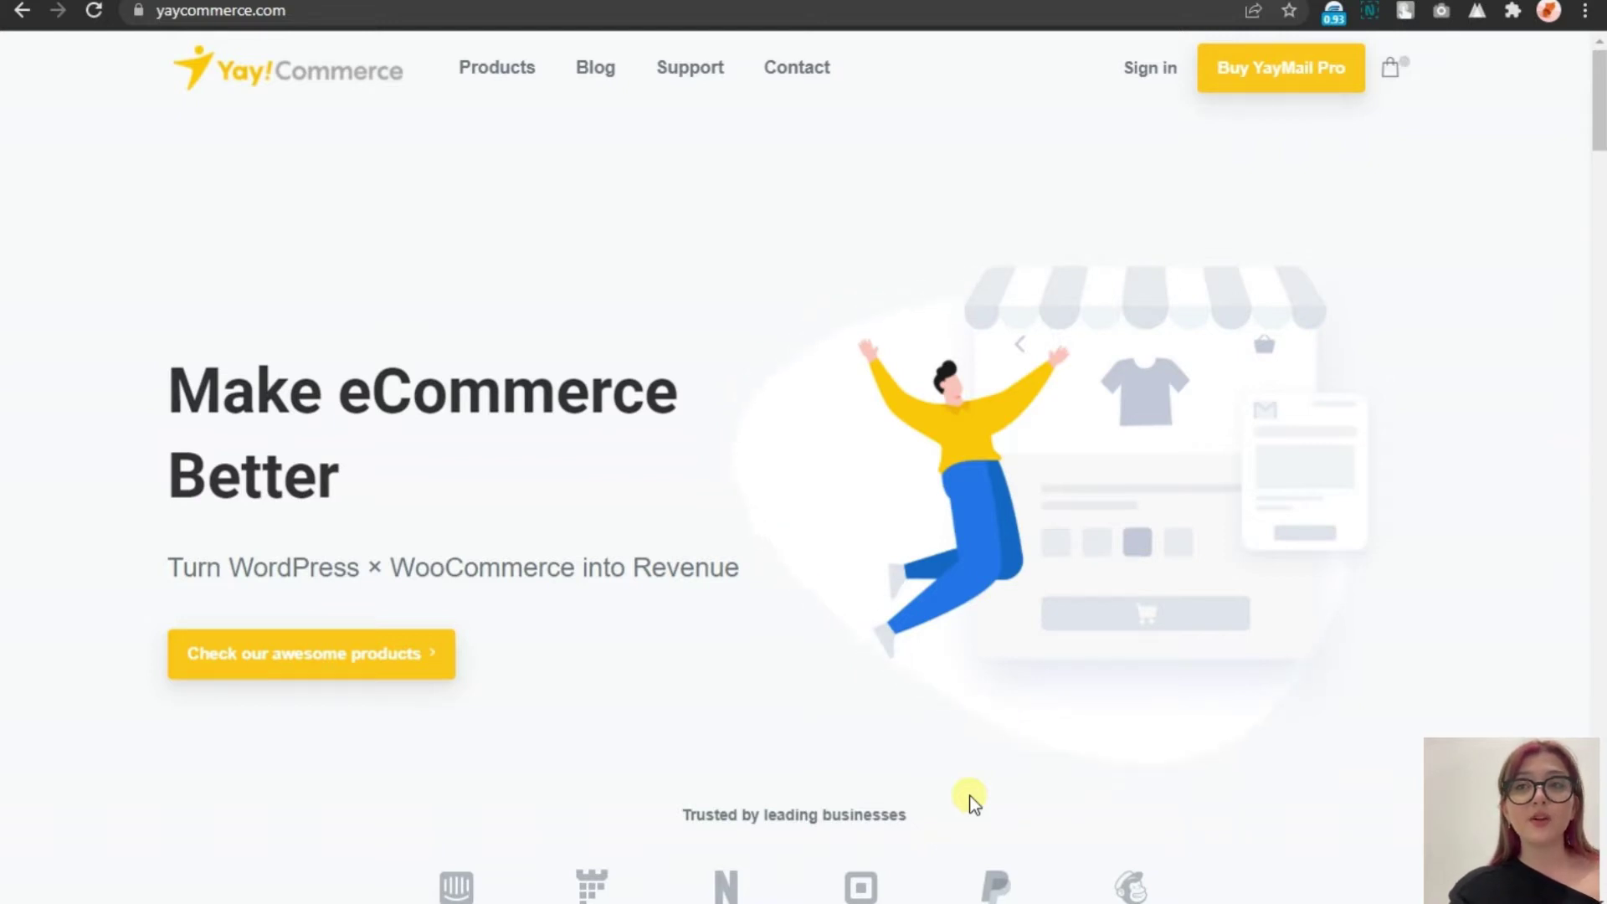
Open the YayMail Pro – WooCommerce Email Customizer product page on the YayCommerce site
{"action": "scroll", "coordinate": [971, 686], "scroll_direction": "down", "scroll_amount": 8}
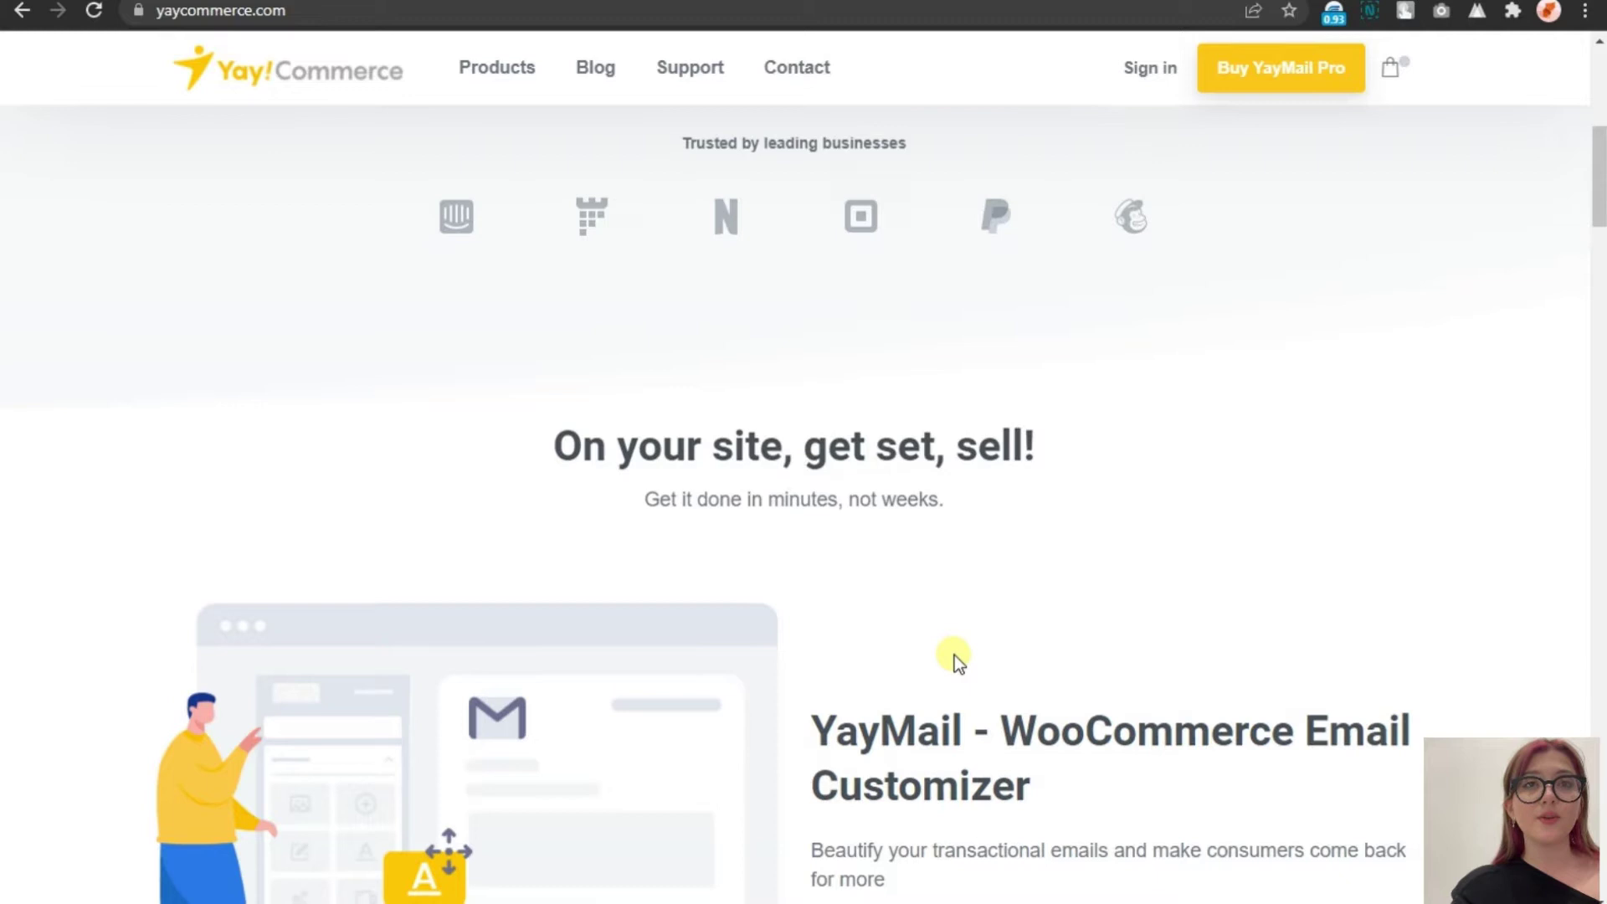
{"action": "scroll", "coordinate": [954, 654], "scroll_direction": "down", "scroll_amount": 5}
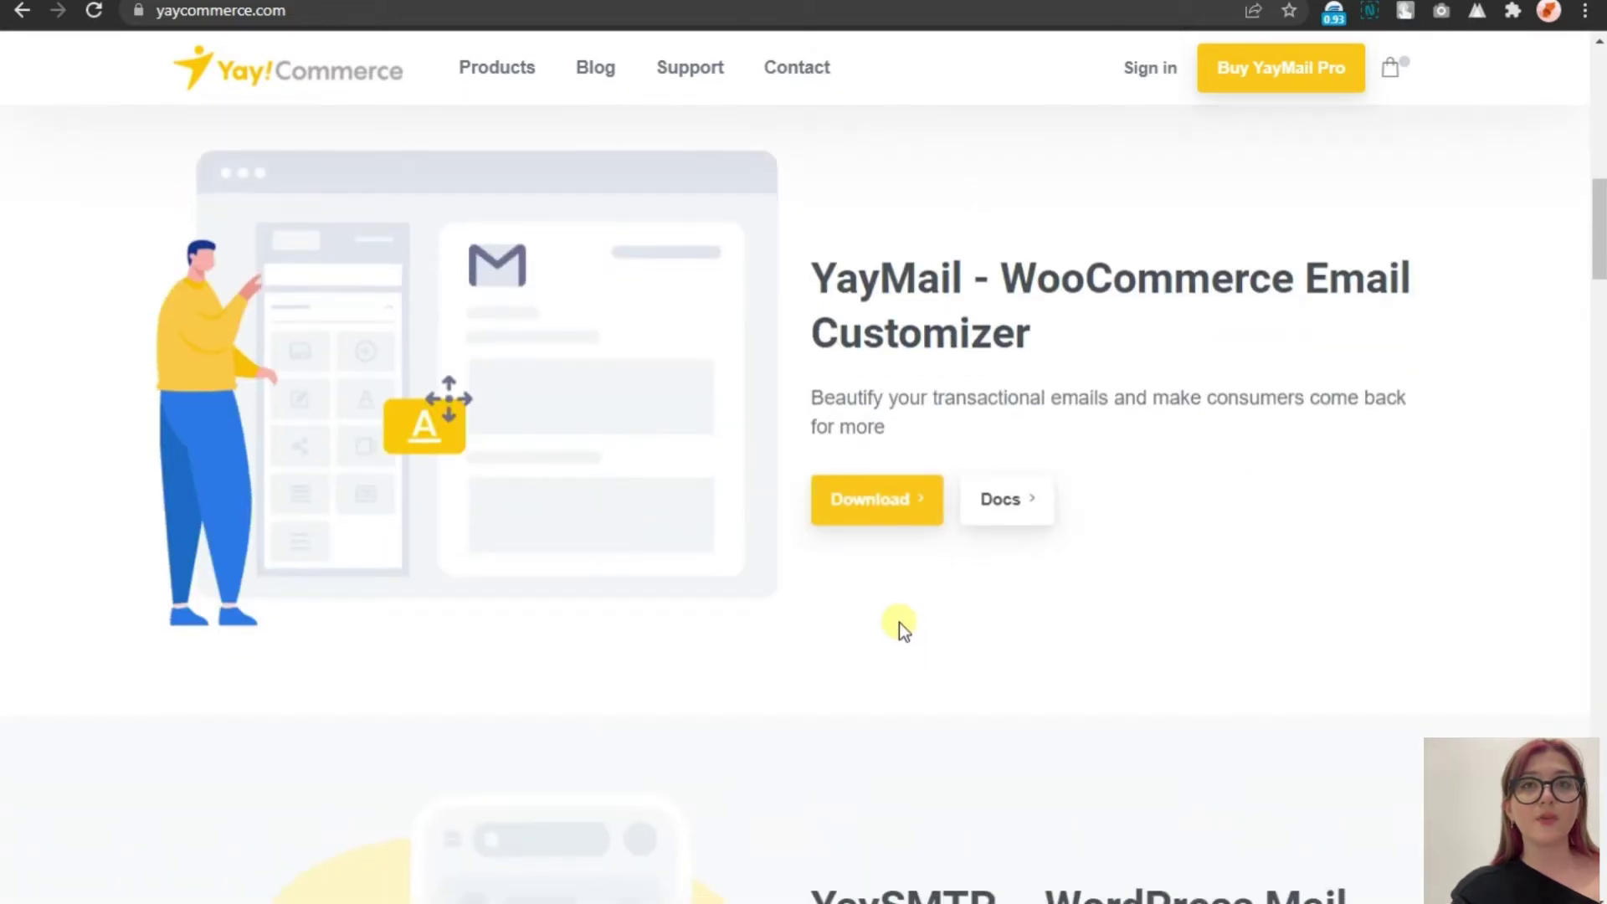
{"action": "scroll", "coordinate": [899, 622], "scroll_direction": "down", "scroll_amount": 3}
{"action": "scroll", "coordinate": [892, 620], "scroll_direction": "down", "scroll_amount": 18}
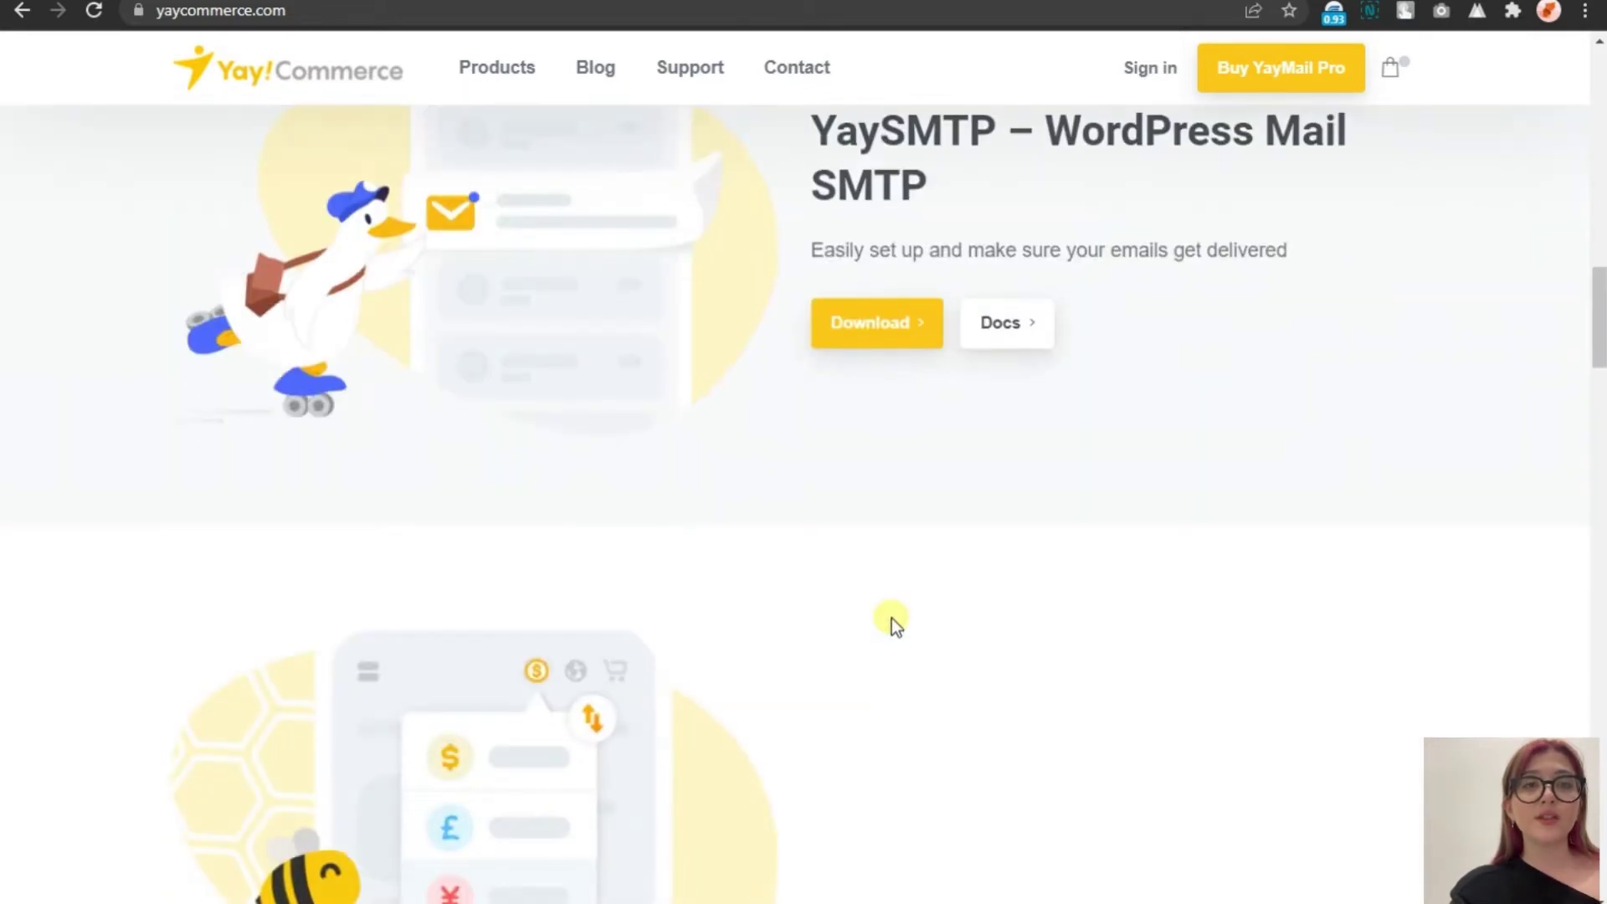
{"action": "scroll", "coordinate": [889, 618], "scroll_direction": "down", "scroll_amount": 1}
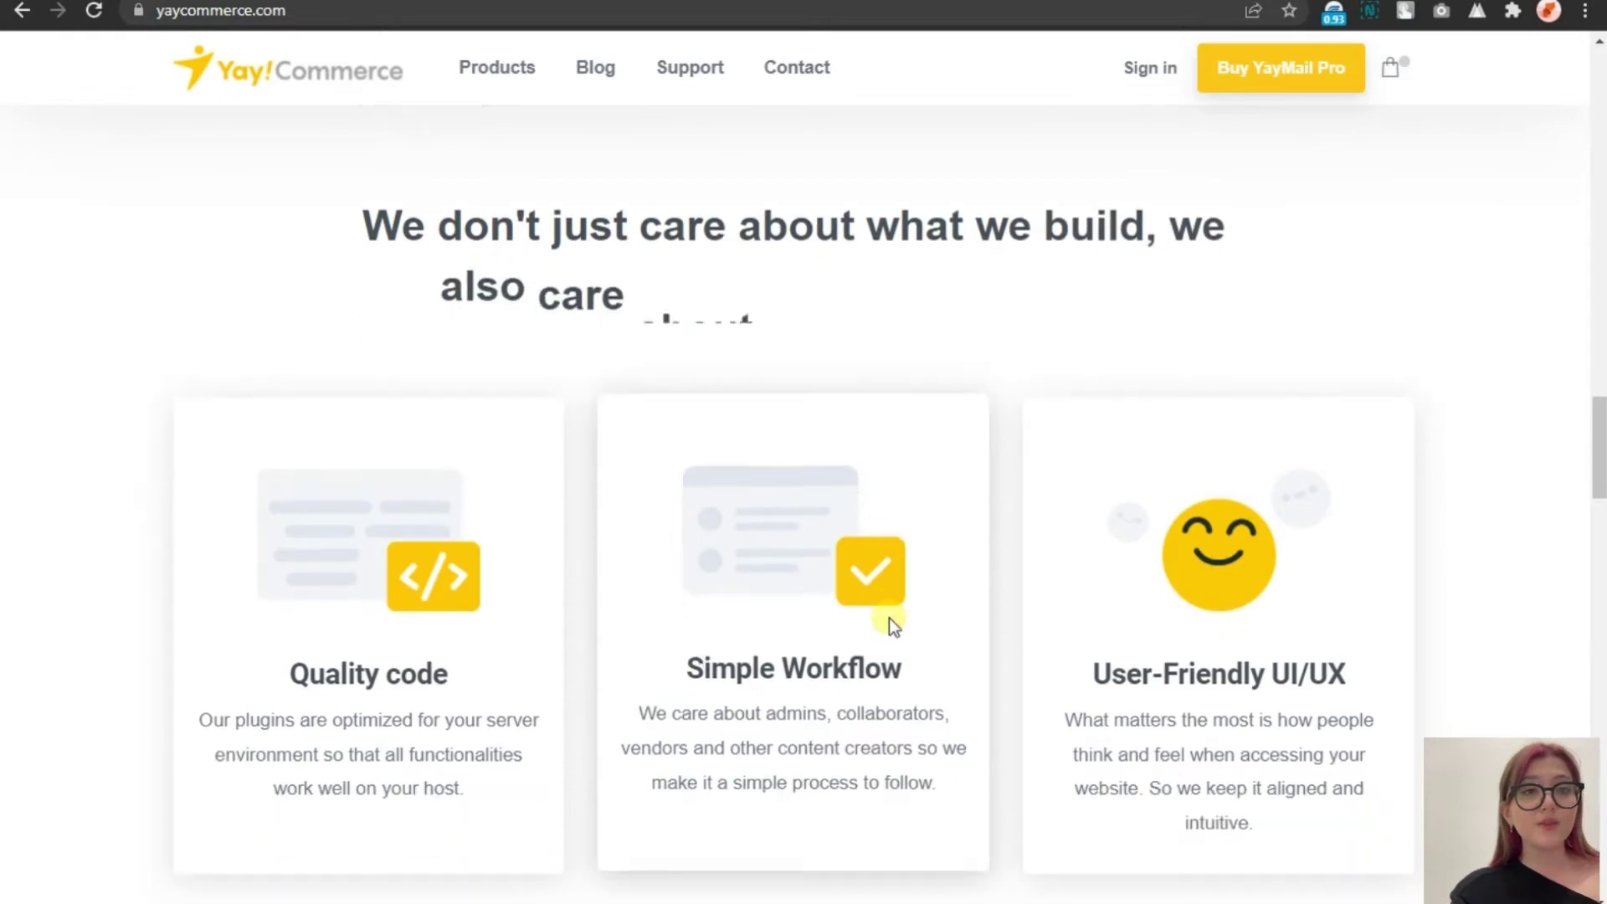
{"action": "scroll", "coordinate": [889, 620], "scroll_direction": "down", "scroll_amount": 5}
{"action": "left_click_drag", "start_coordinate": [1601, 486], "coordinate": [1599, 67]}
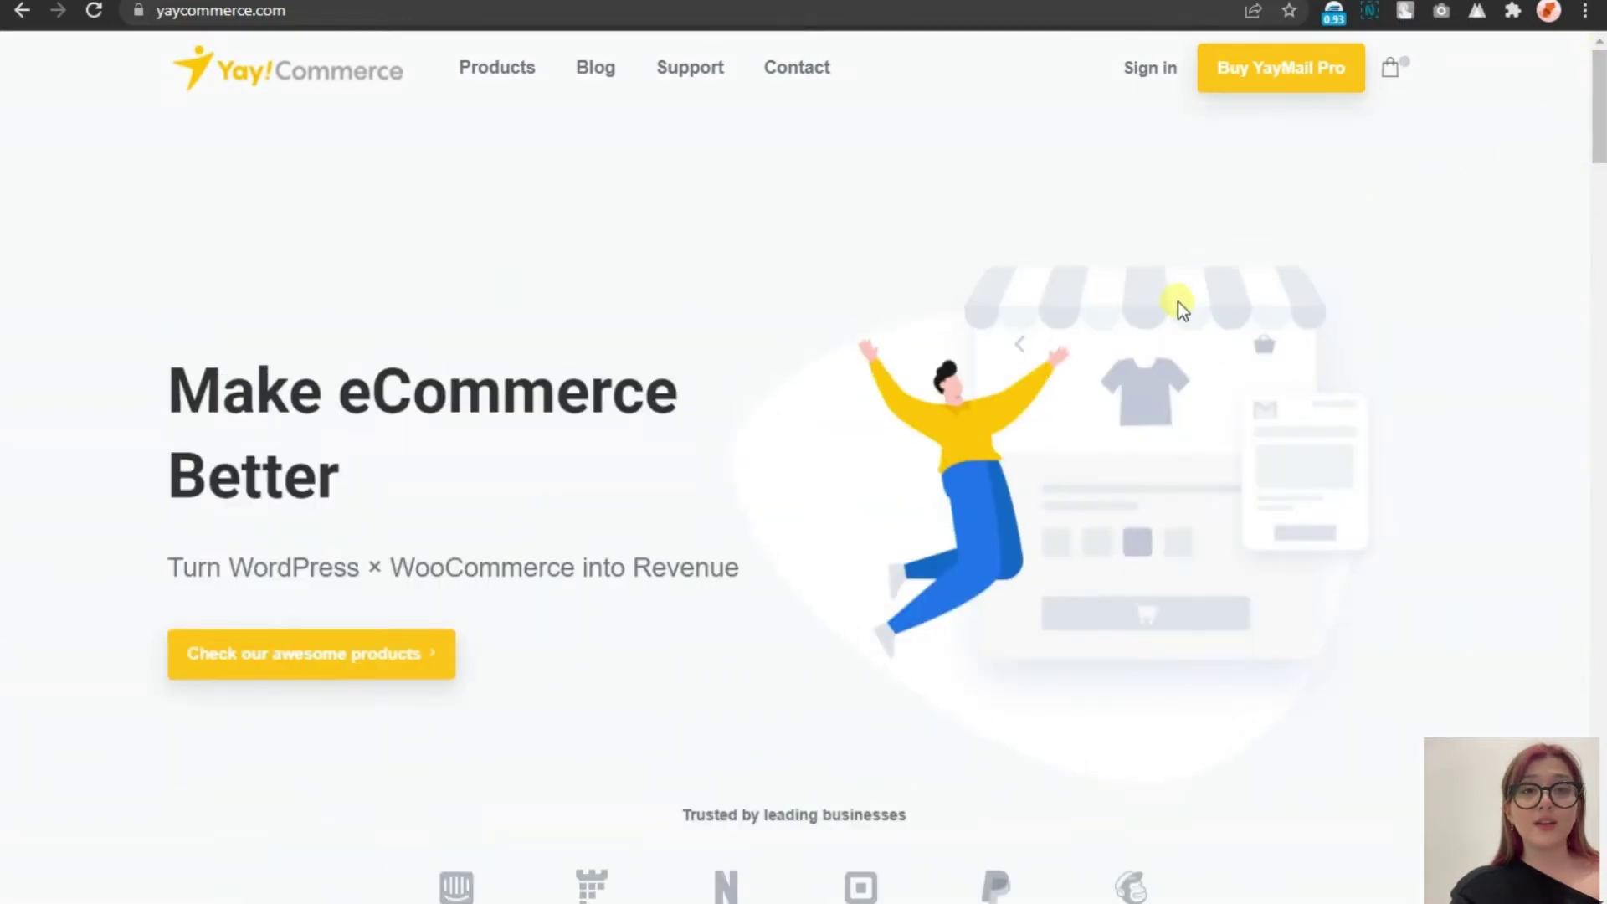
{"action": "mouse_move", "coordinate": [502, 105]}
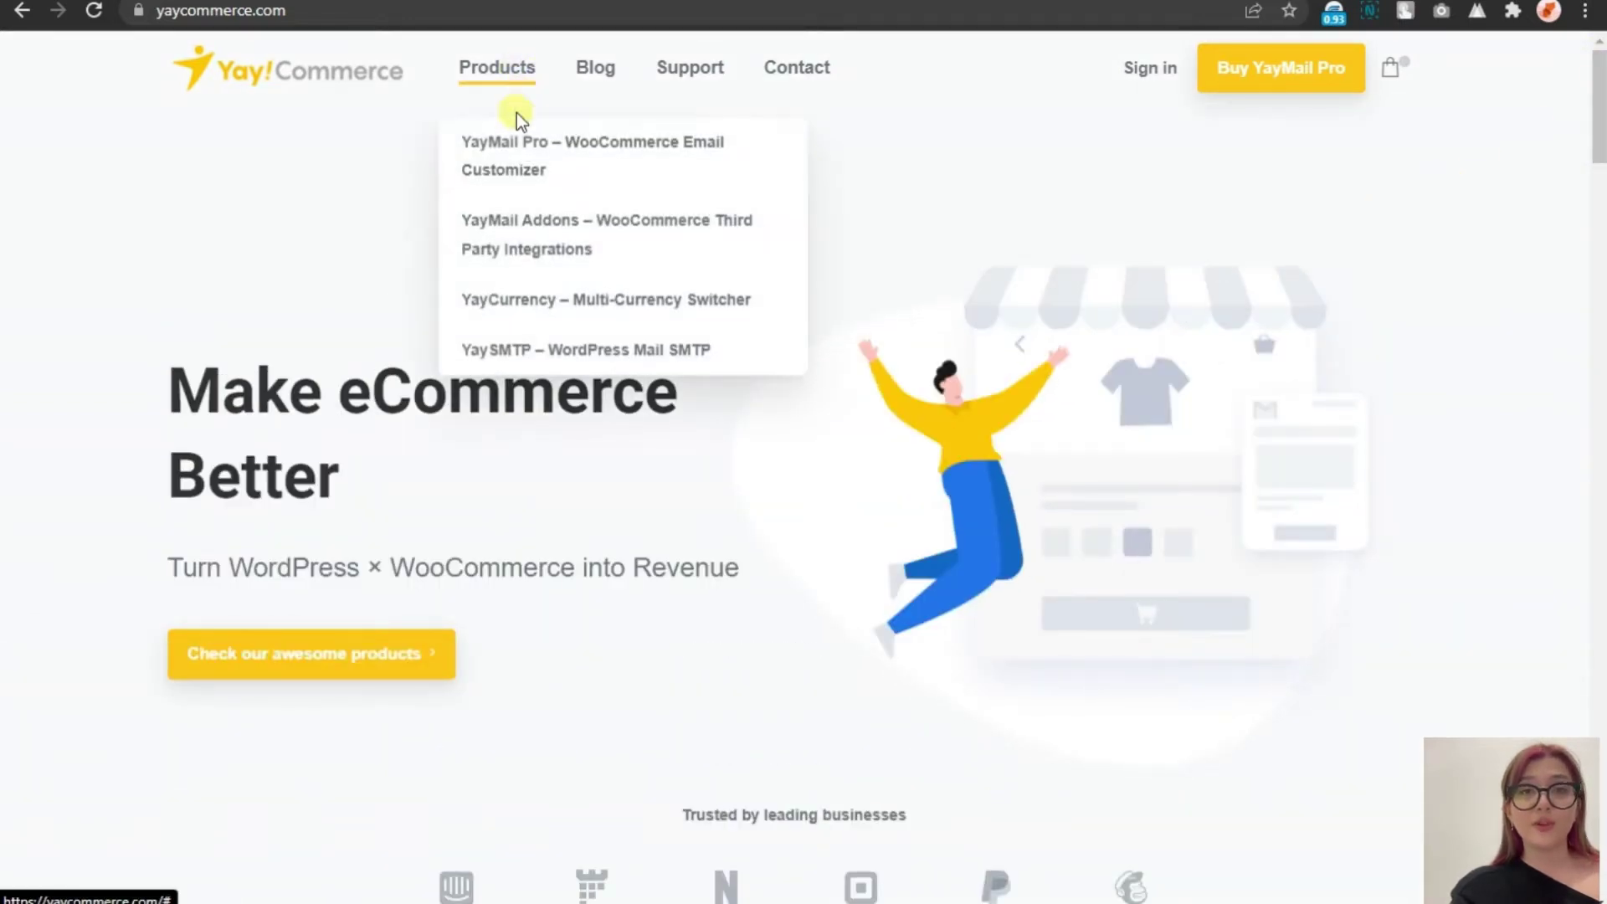
{"action": "left_click", "coordinate": [497, 167]}
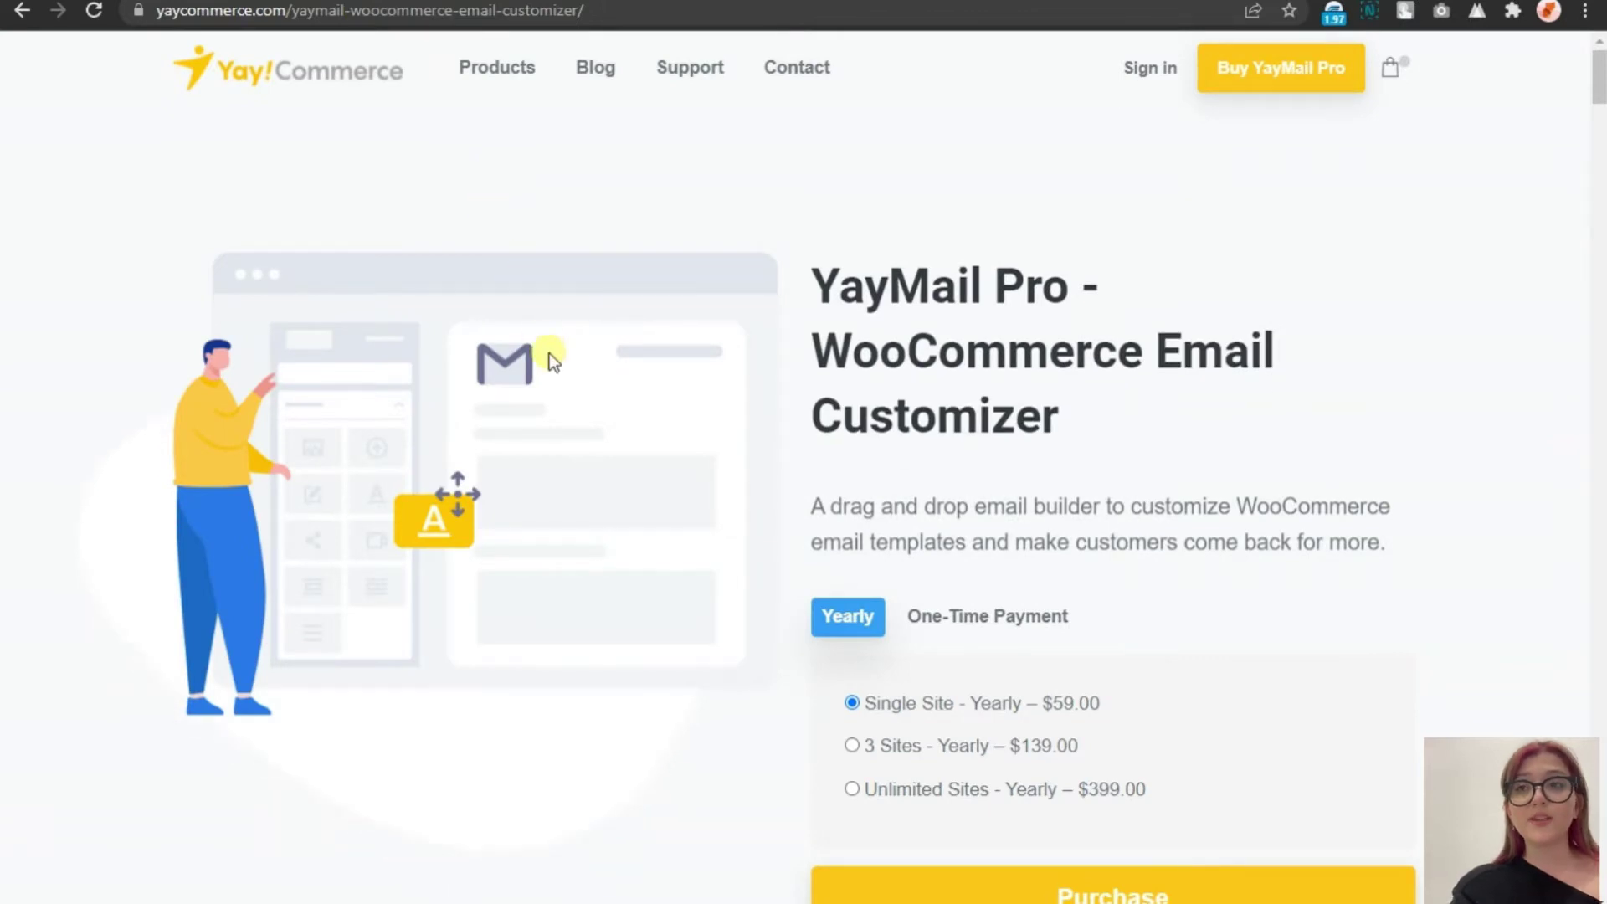
Read through the YayMail Pro product page, then return to the Yay-filtered Plugins list
{"action": "scroll", "coordinate": [549, 353], "scroll_direction": "down", "scroll_amount": 5}
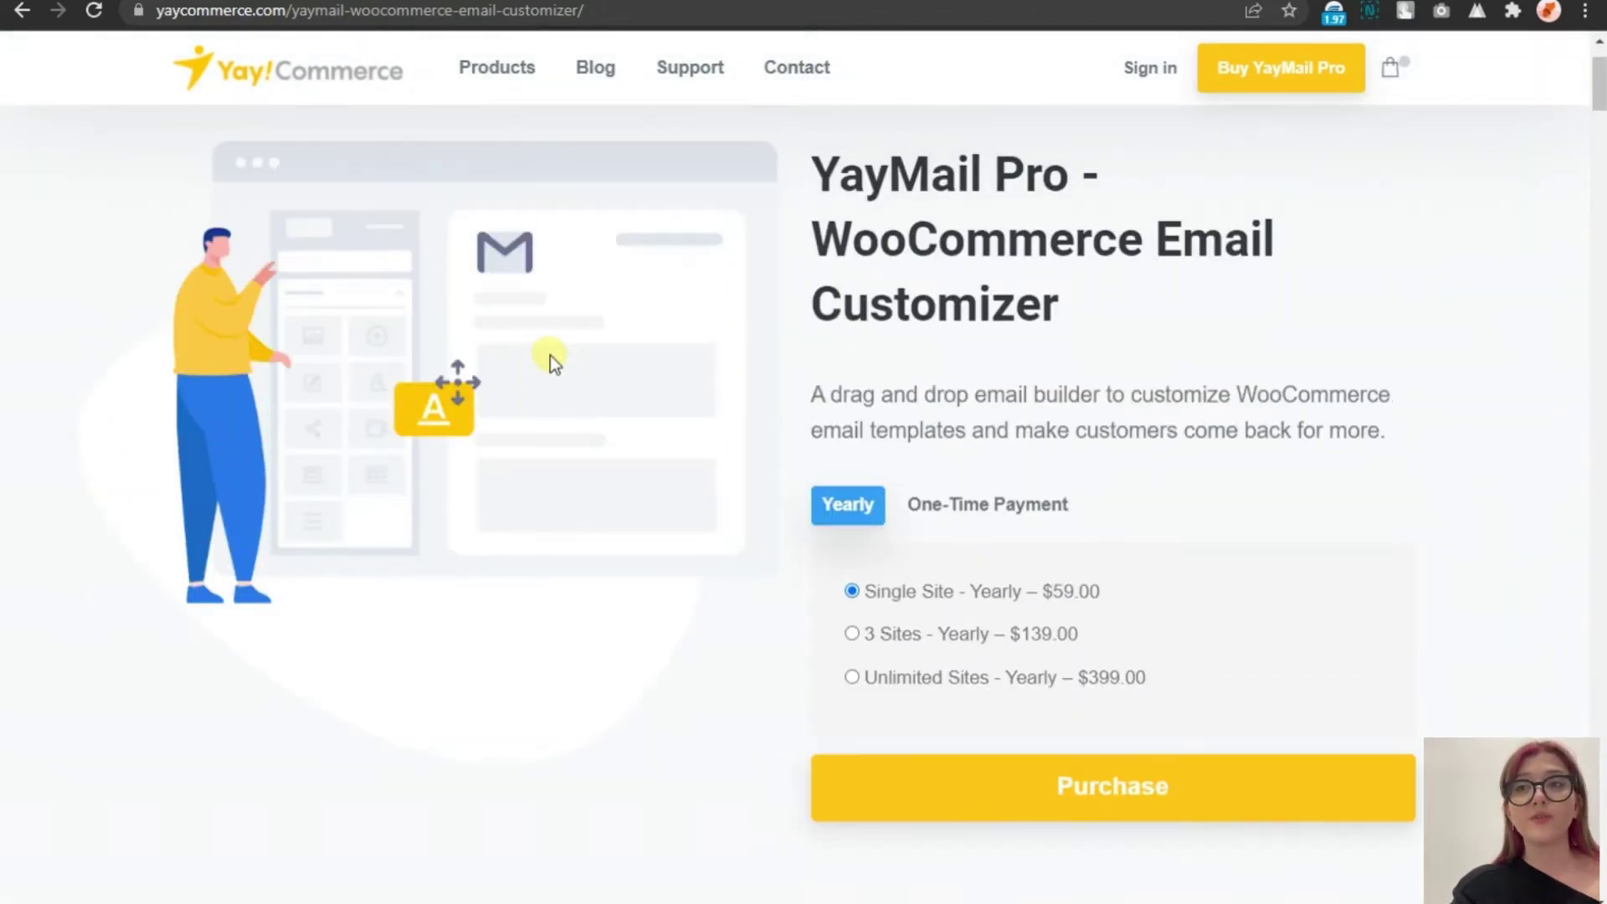
{"action": "scroll", "coordinate": [550, 355], "scroll_direction": "down", "scroll_amount": 12}
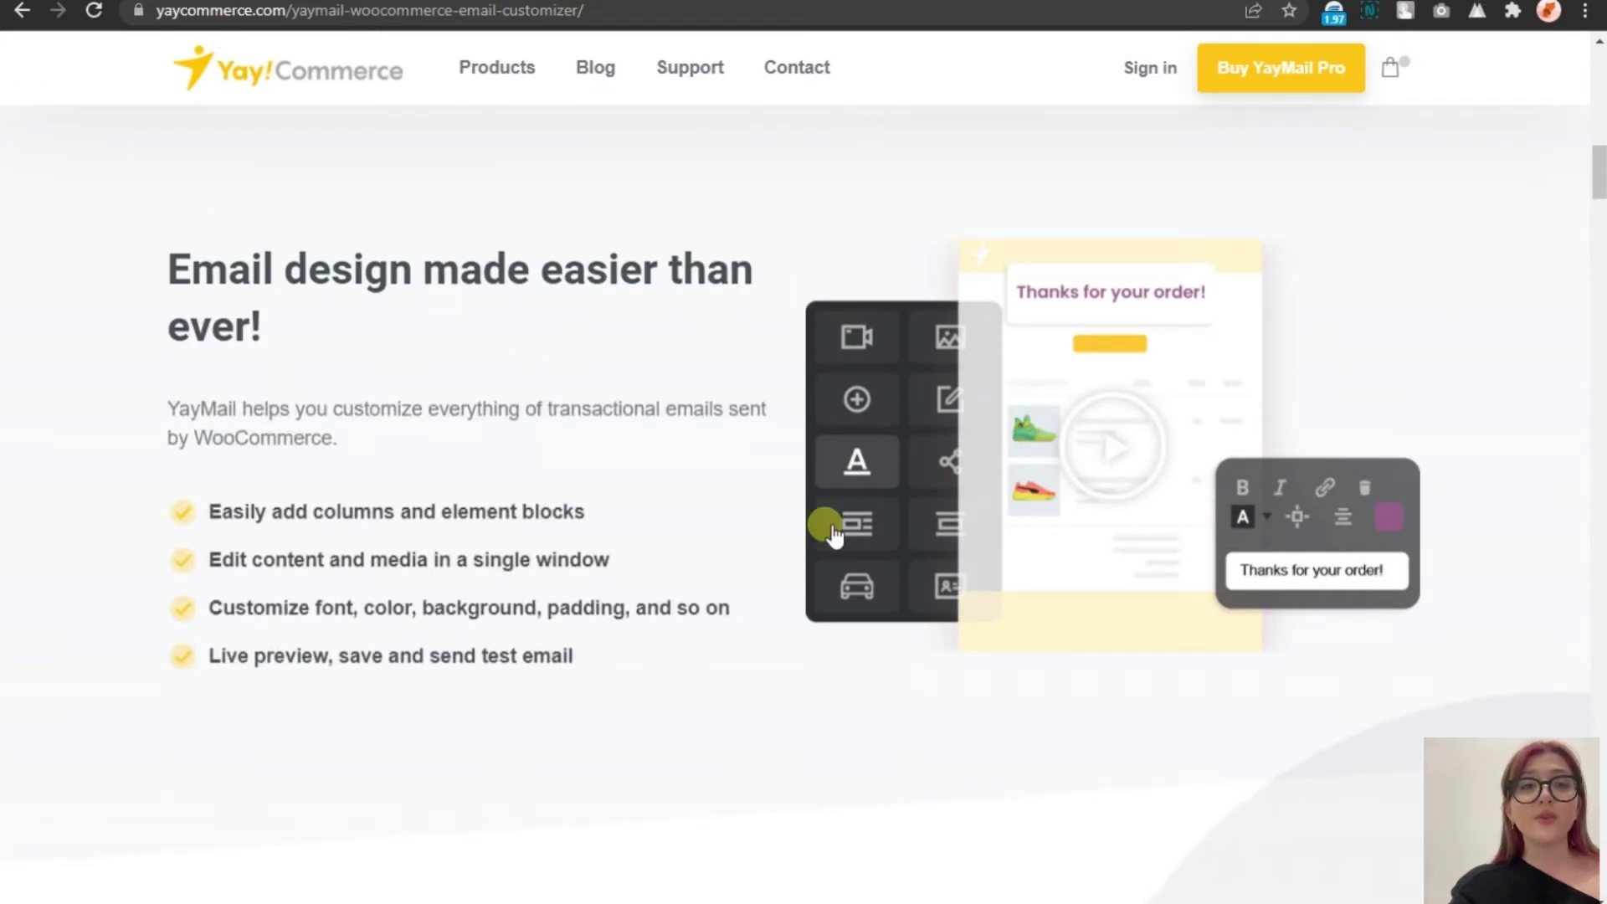
{"action": "scroll", "coordinate": [553, 393], "scroll_direction": "down", "scroll_amount": 3}
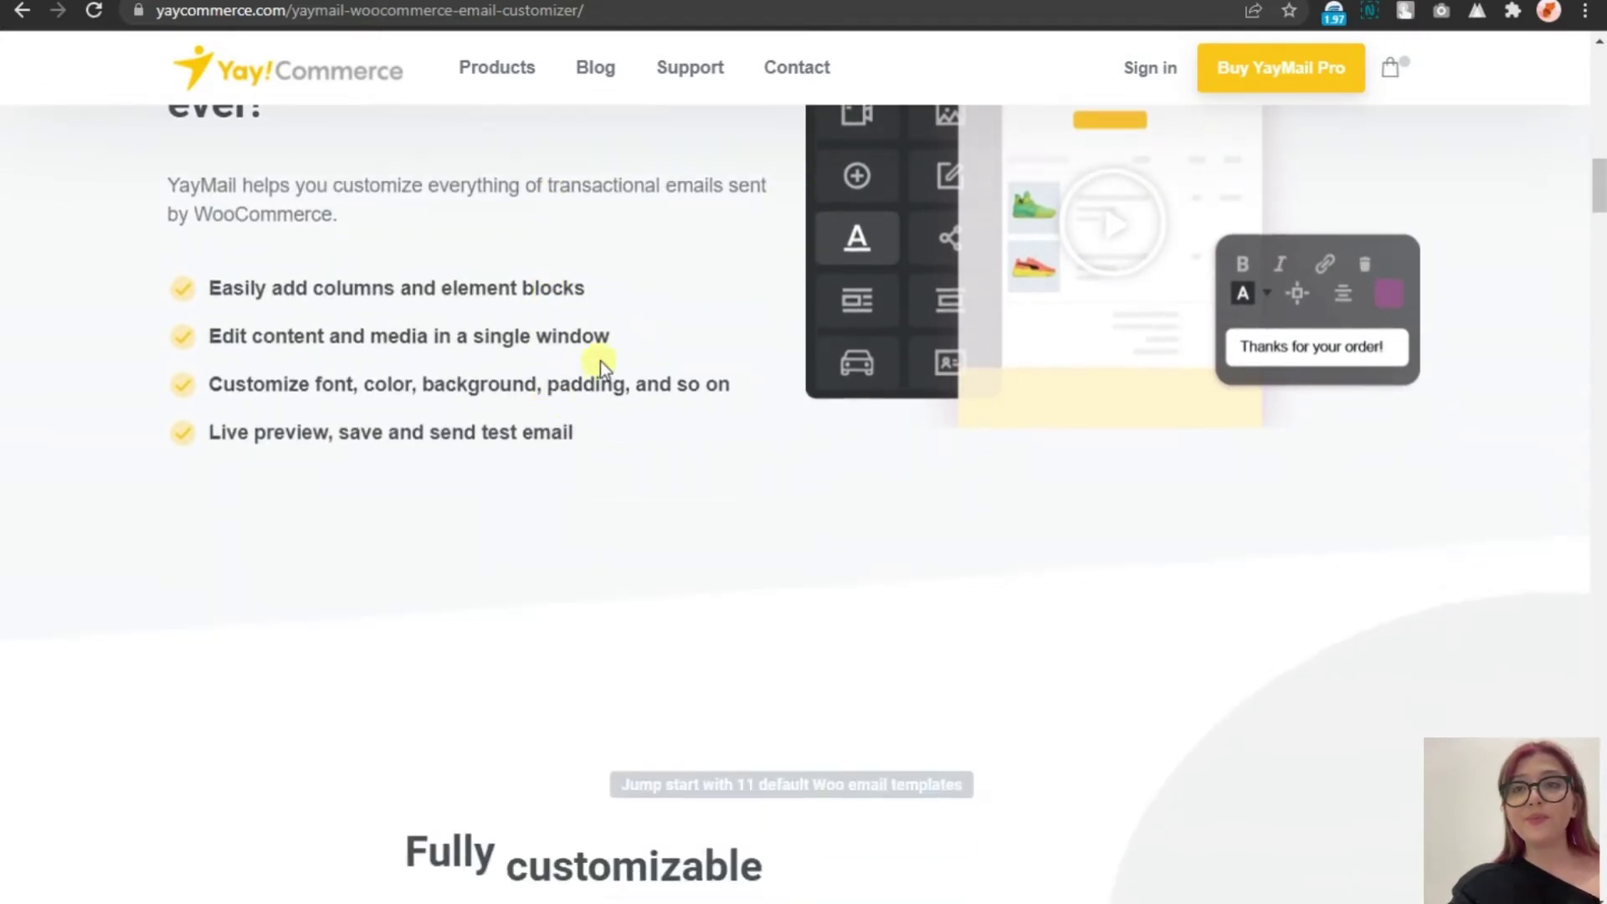
{"action": "scroll", "coordinate": [600, 359], "scroll_direction": "down", "scroll_amount": 15}
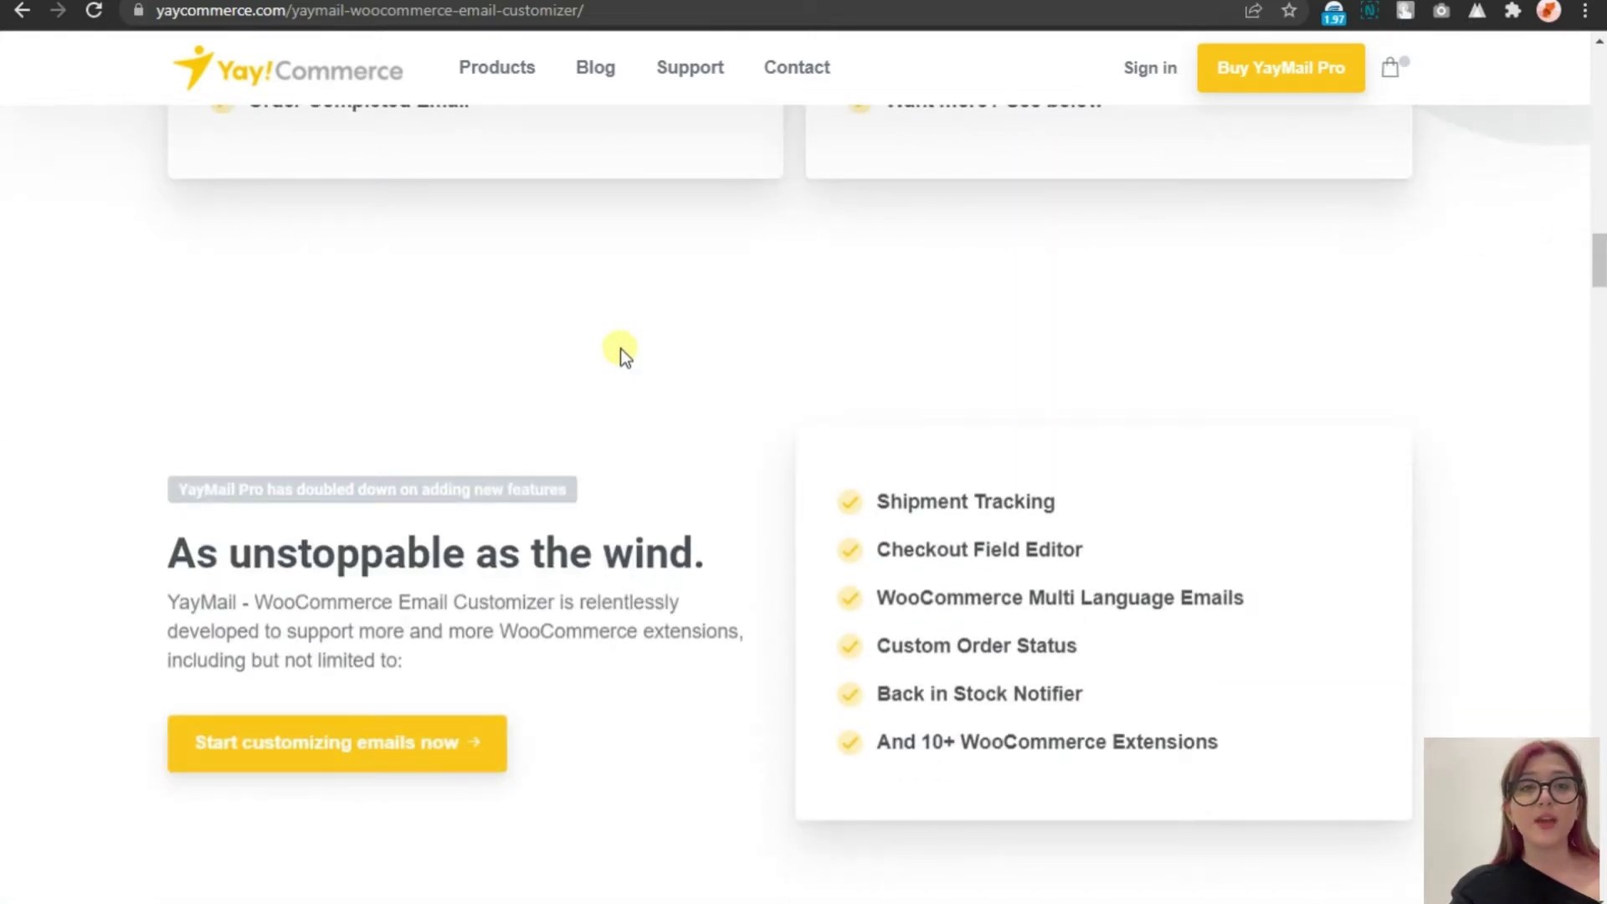
{"action": "scroll", "coordinate": [620, 352], "scroll_direction": "down", "scroll_amount": 15}
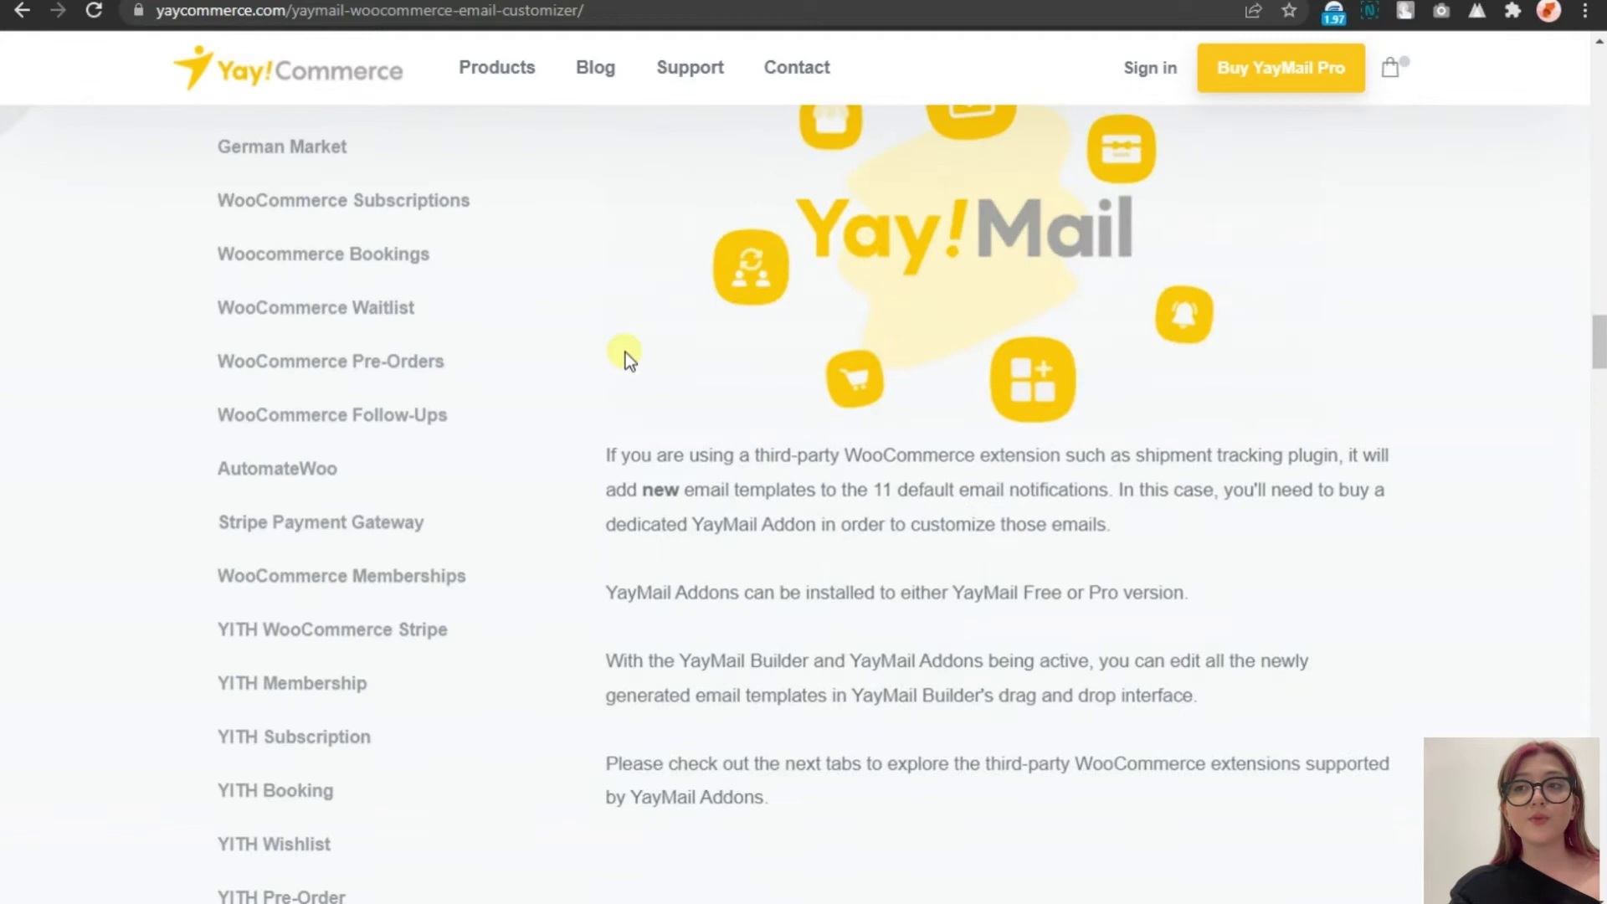
{"action": "scroll", "coordinate": [655, 349], "scroll_direction": "up", "scroll_amount": 9}
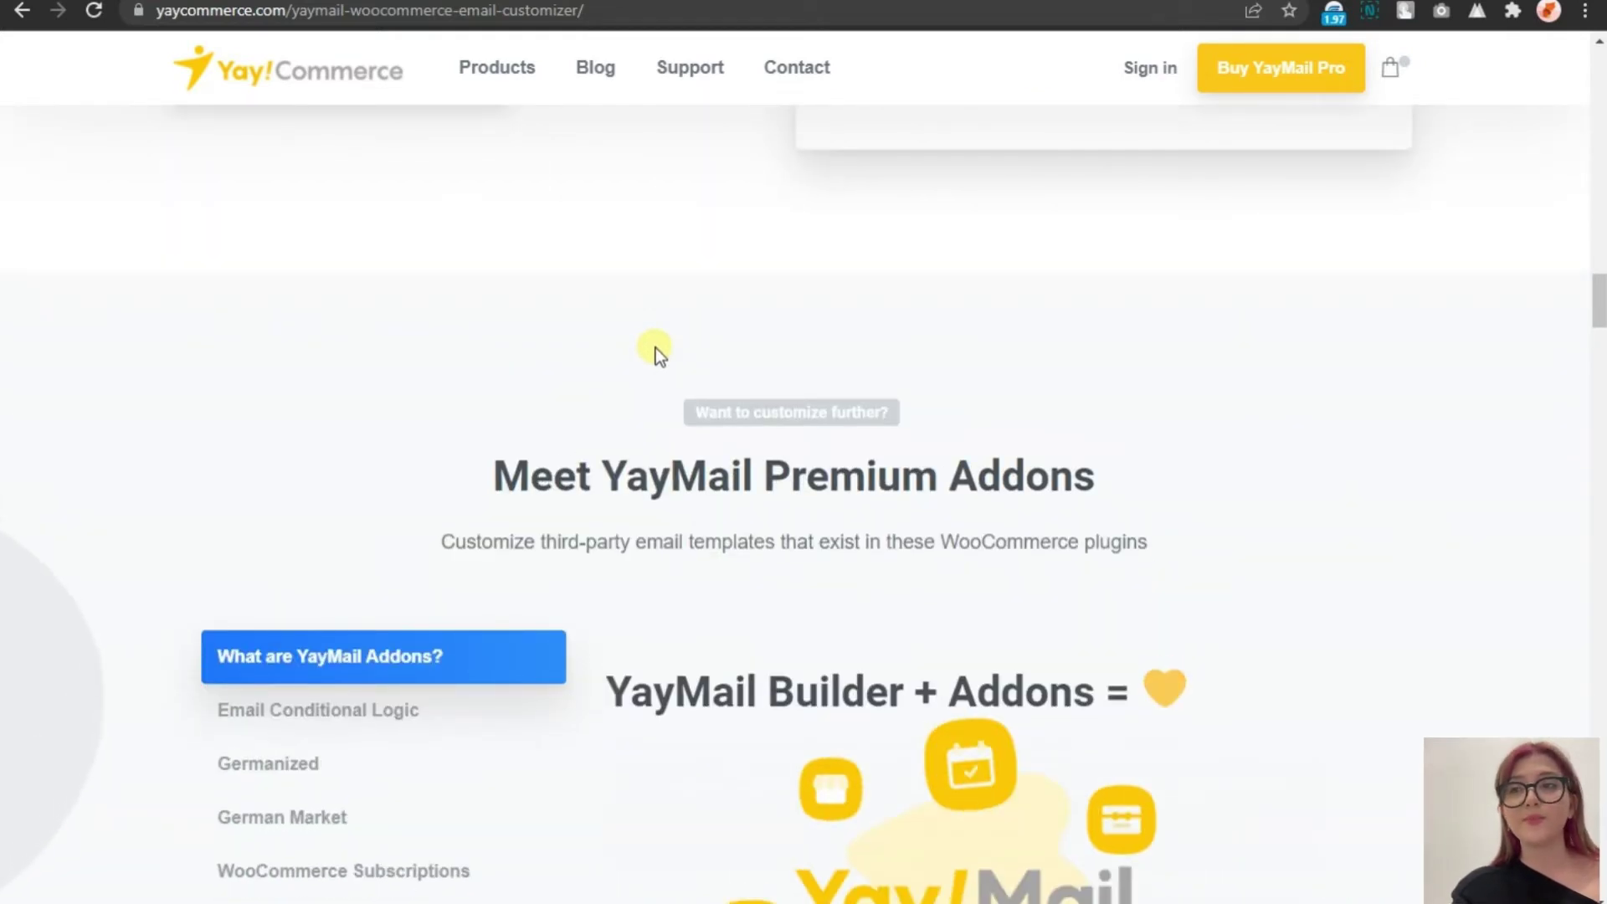
{"action": "left_click", "coordinate": [417, 2]}
{"action": "left_click", "coordinate": [1068, 164]}
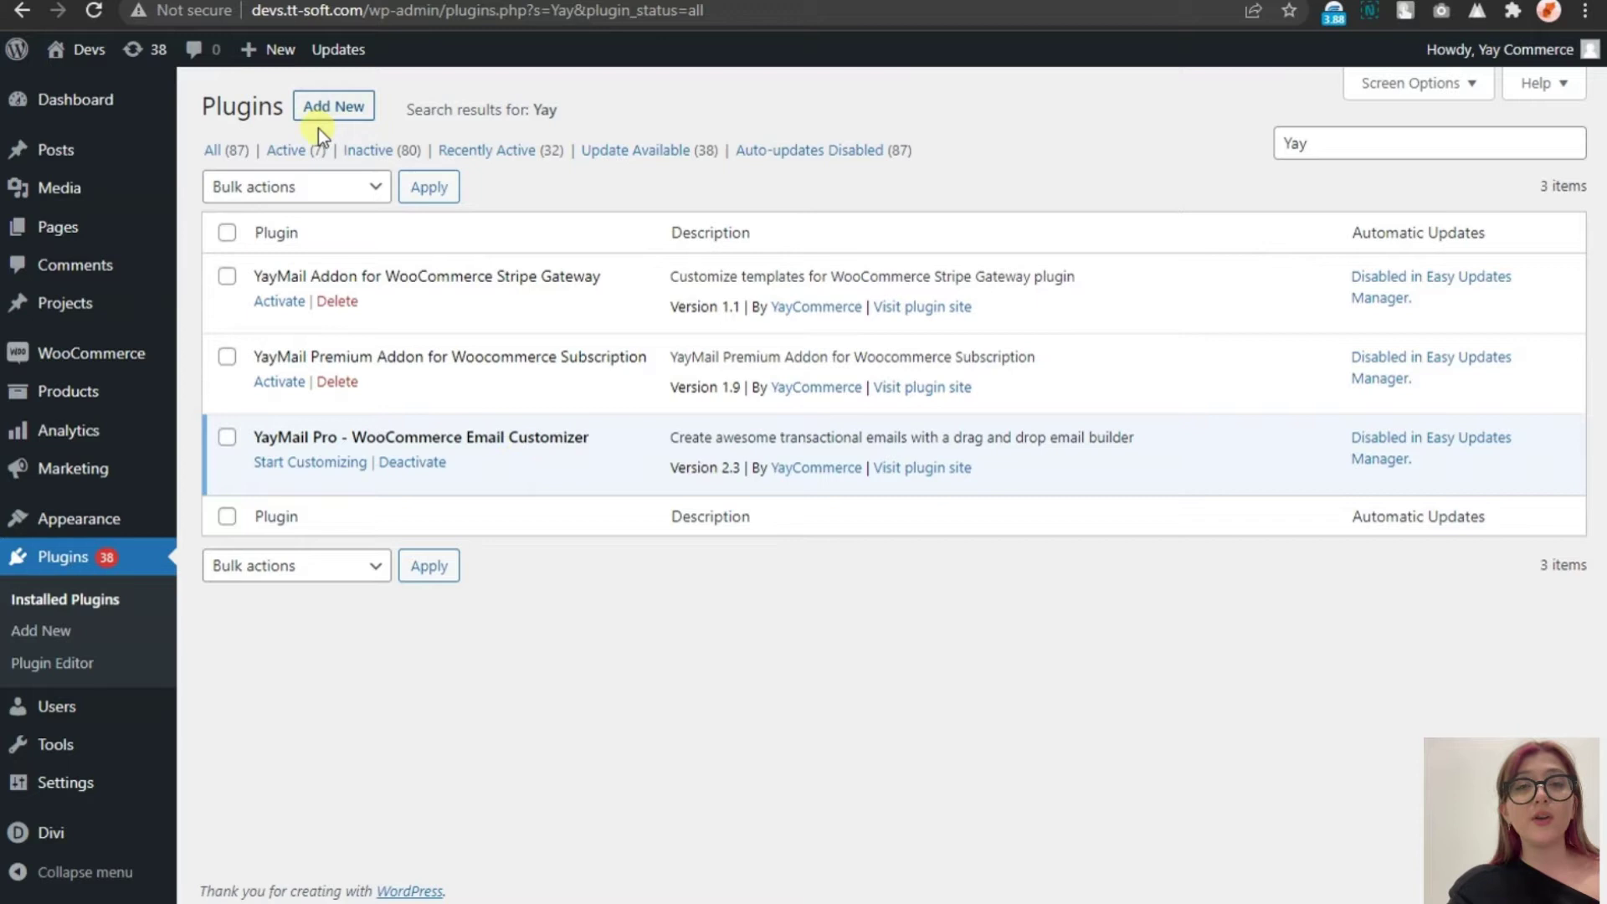
Filter Plugins to Active (7), then go to WooCommerce > Email Customizer
{"action": "left_click", "coordinate": [295, 150]}
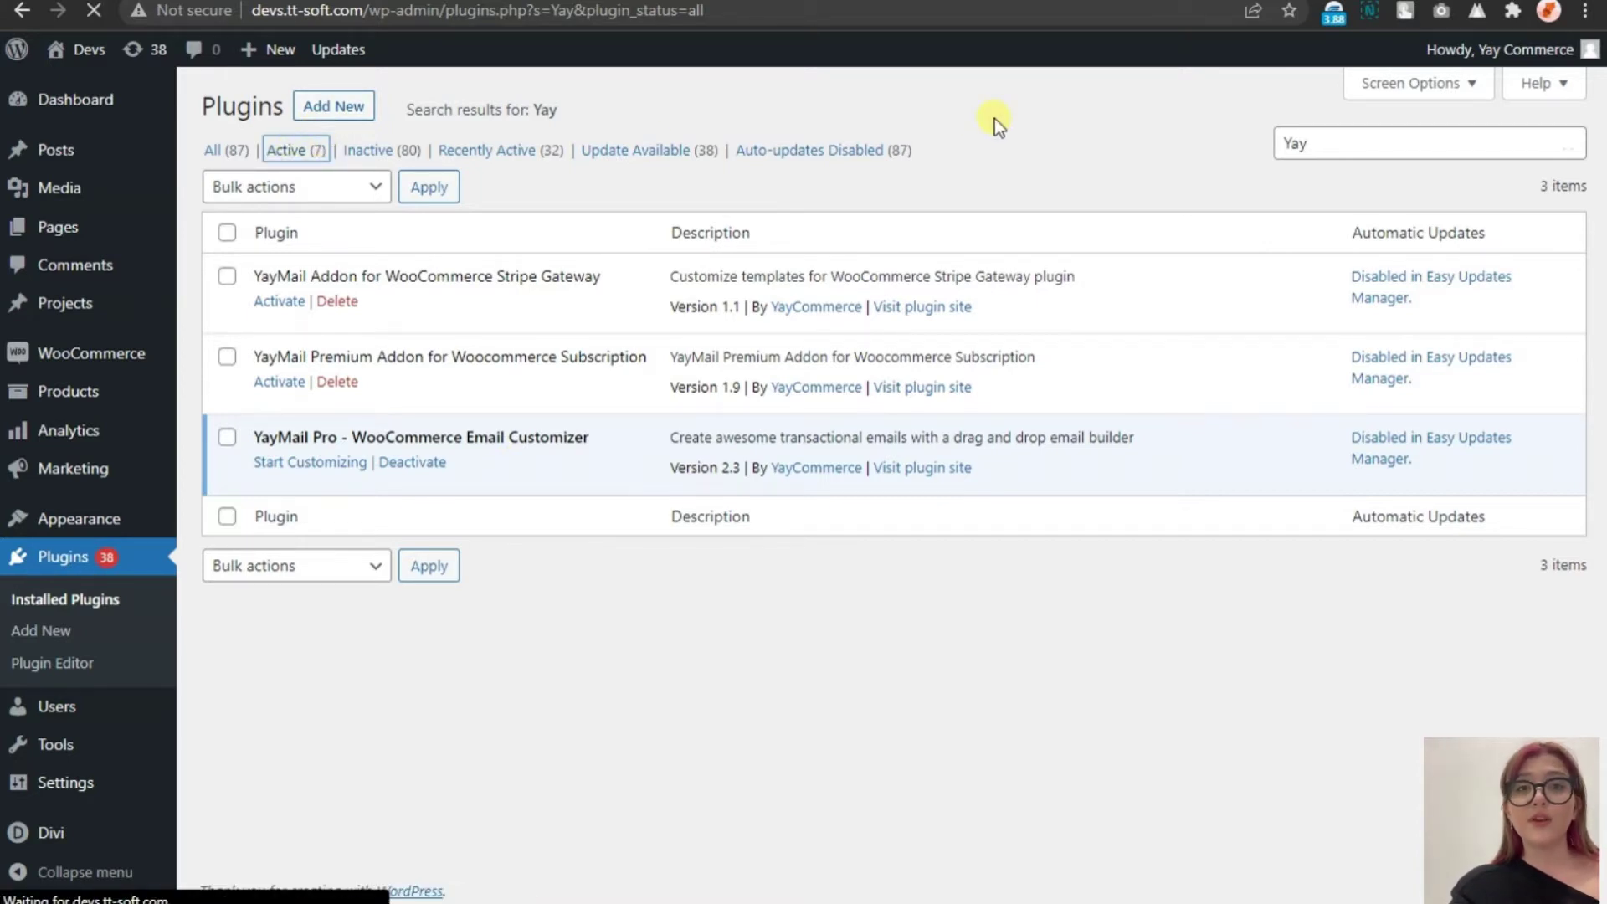
{"action": "scroll", "coordinate": [695, 270], "scroll_direction": "down", "scroll_amount": 2}
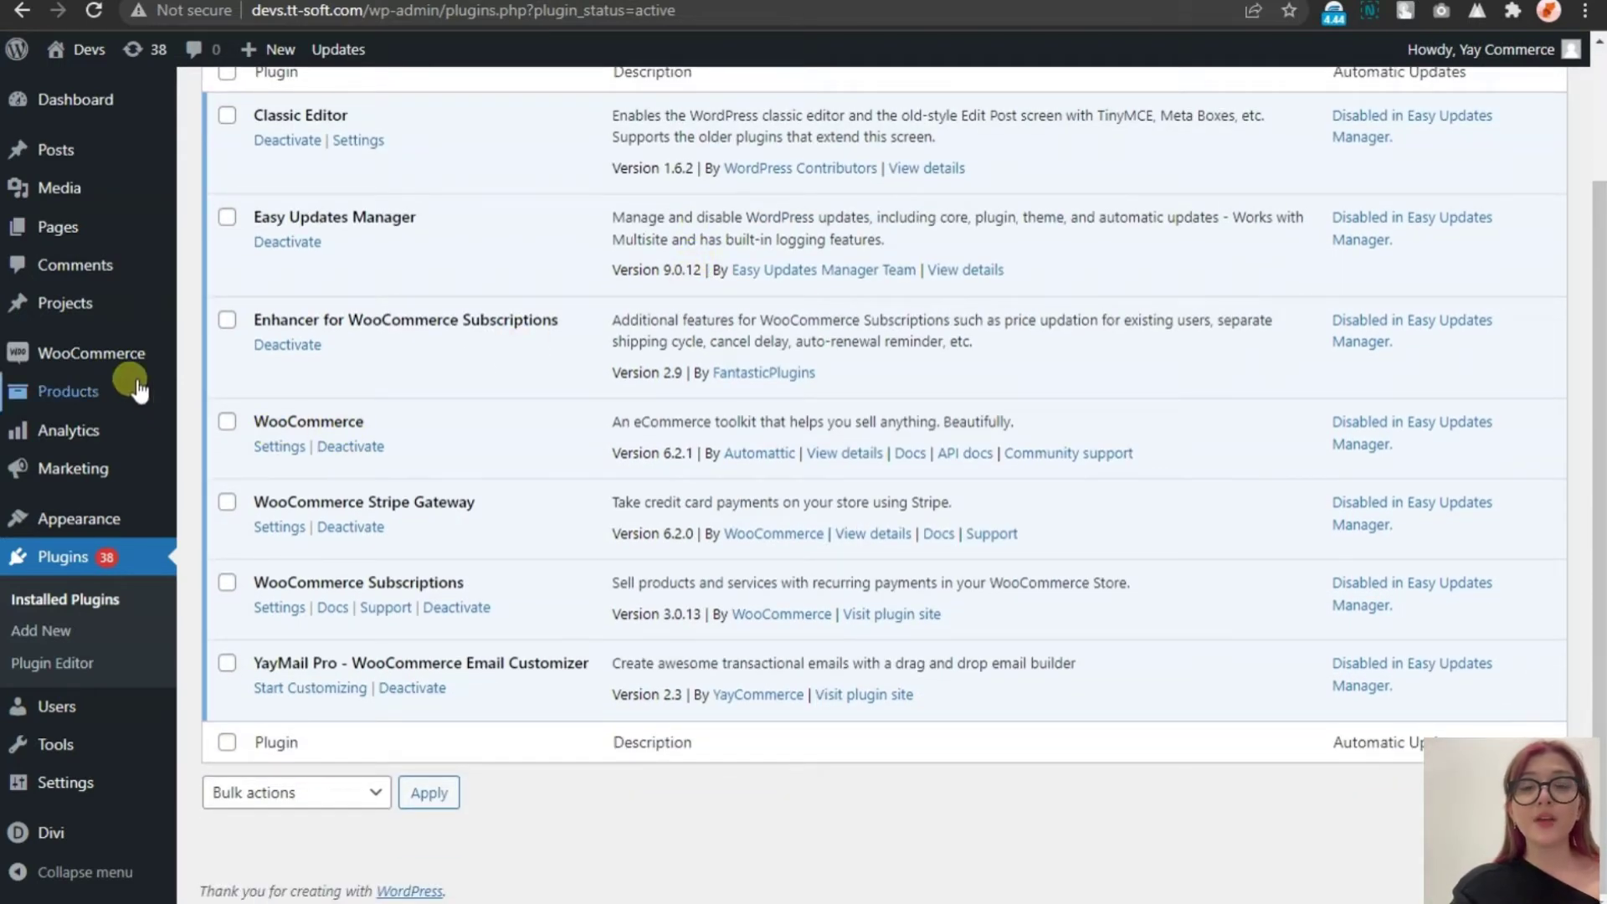
{"action": "mouse_move", "coordinate": [105, 353]}
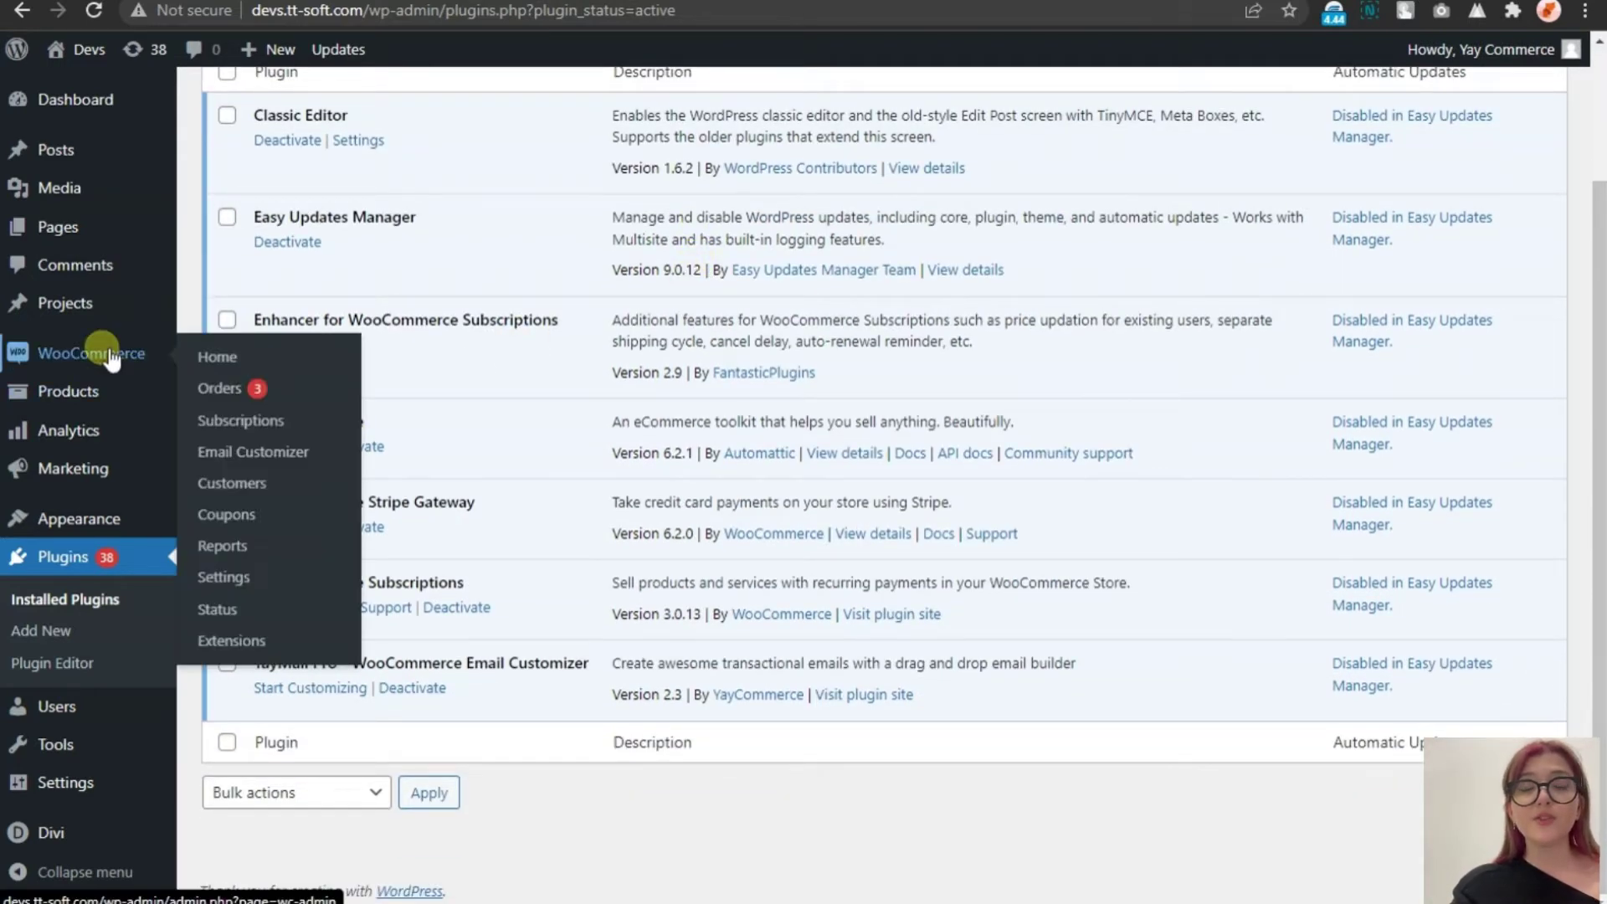
{"action": "left_click", "coordinate": [266, 456]}
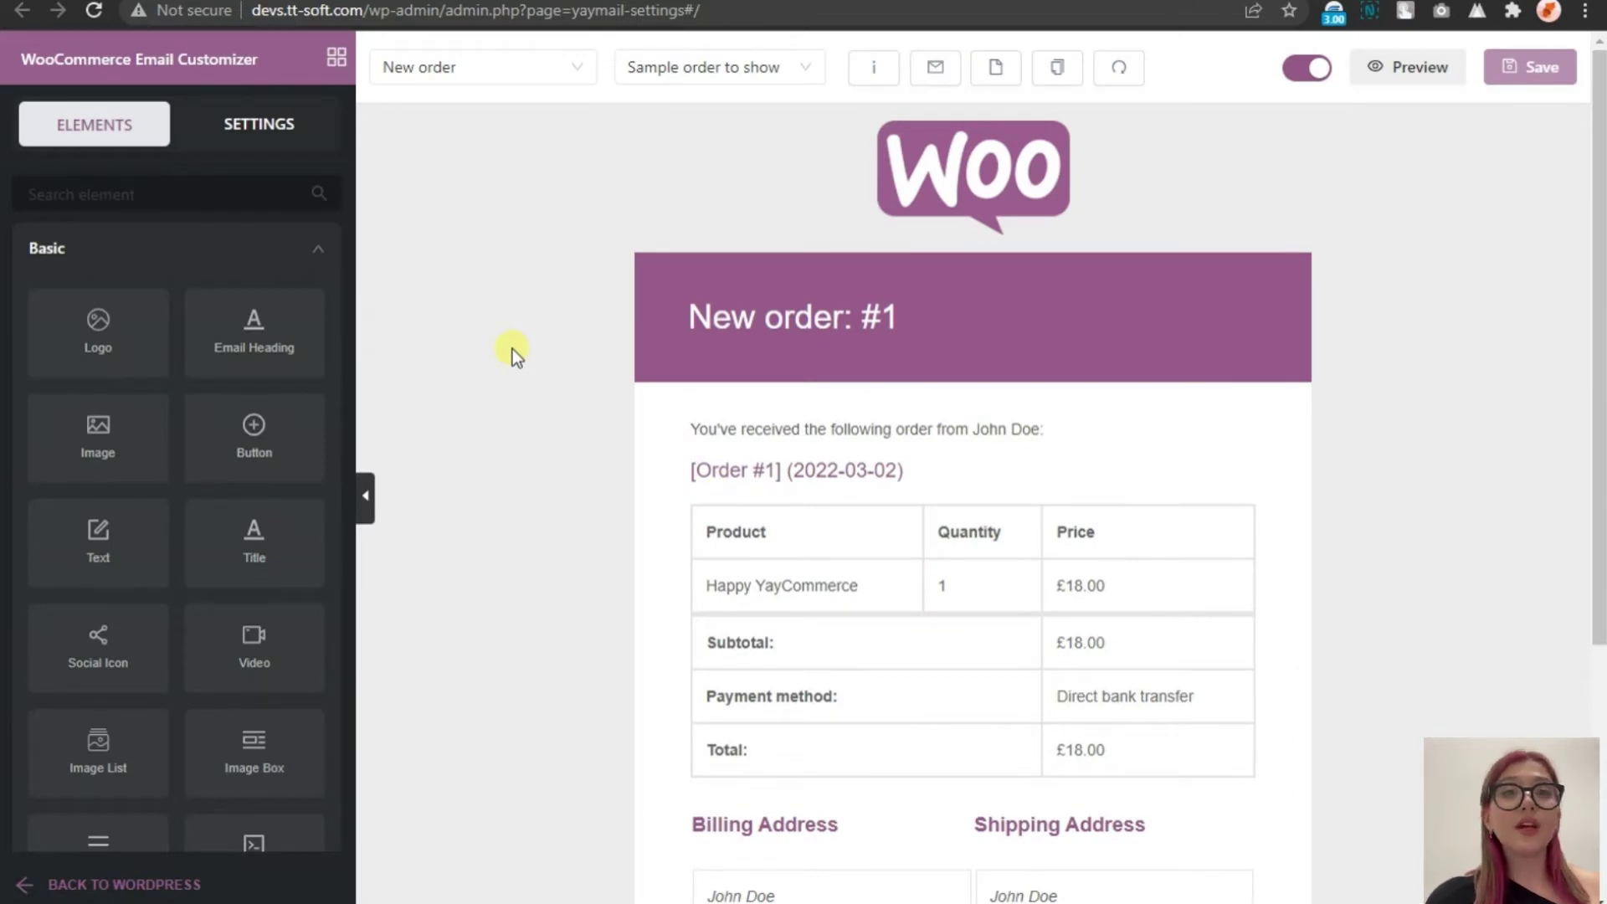
Browse the email-type list, then collapse Basic and expand the General elements group
{"action": "left_click", "coordinate": [443, 71]}
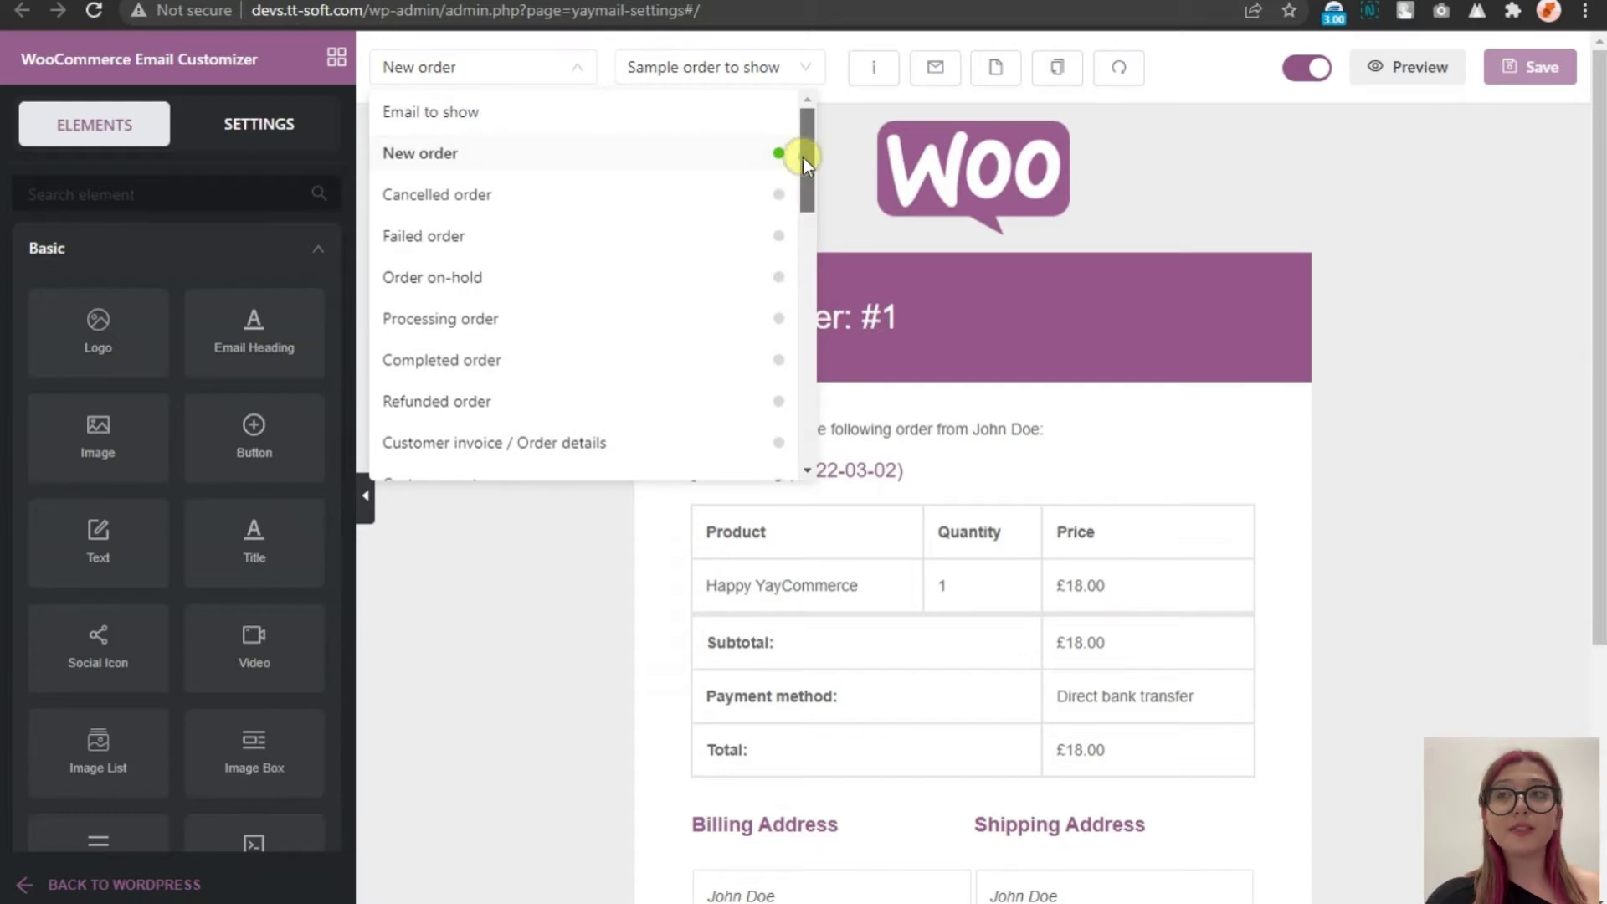
{"action": "left_click_drag", "start_coordinate": [802, 157], "coordinate": [804, 165]}
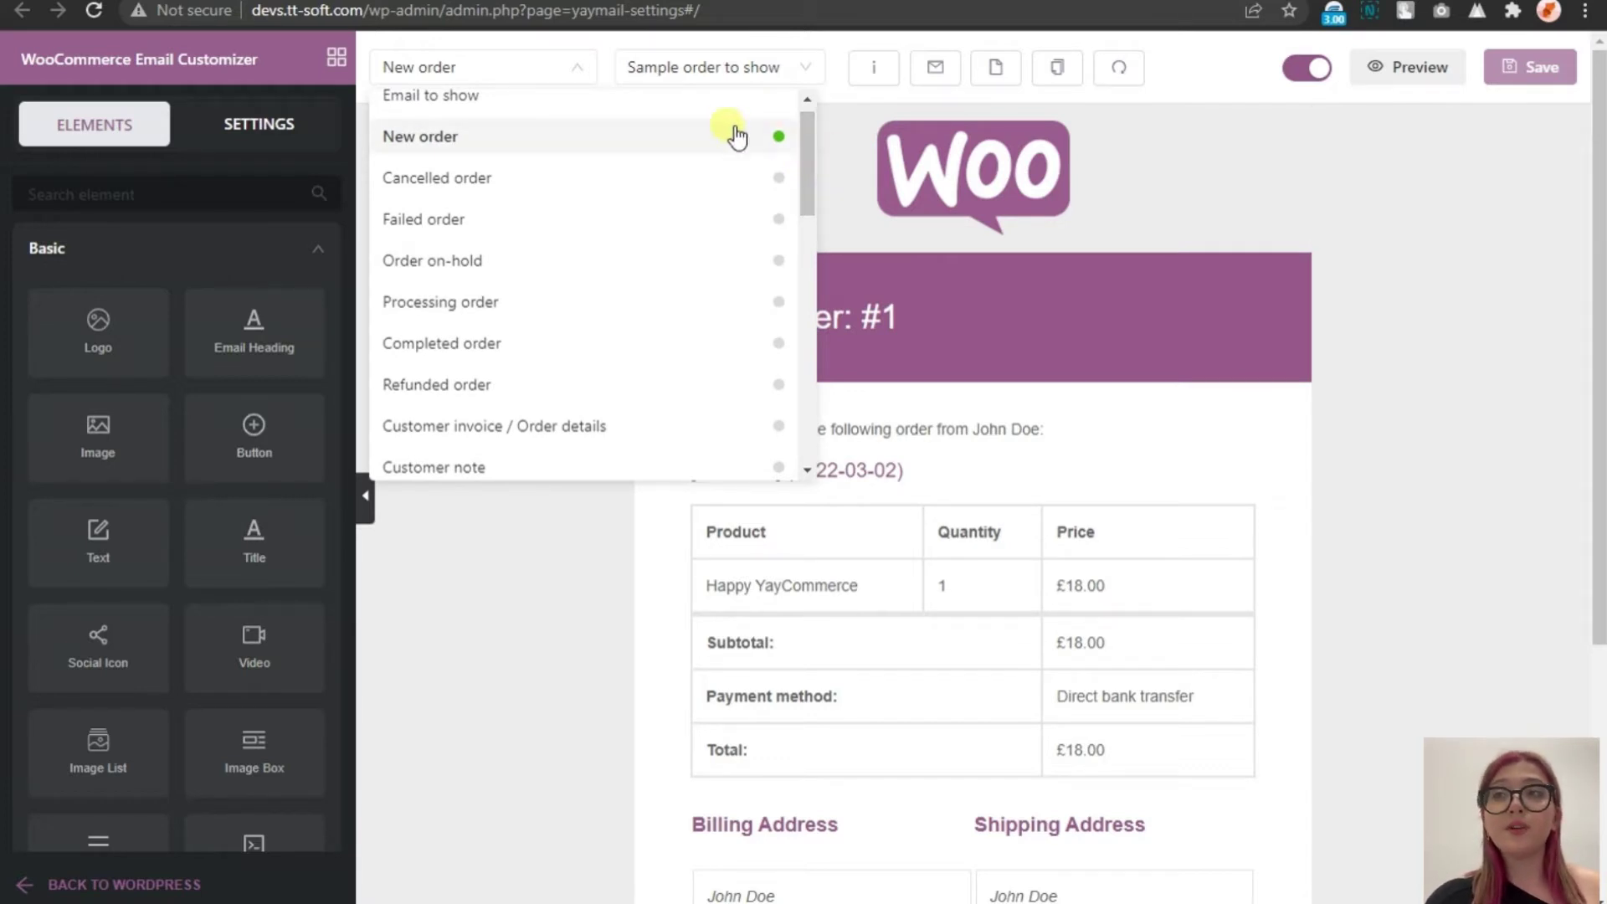
{"action": "left_click", "coordinate": [344, 250]}
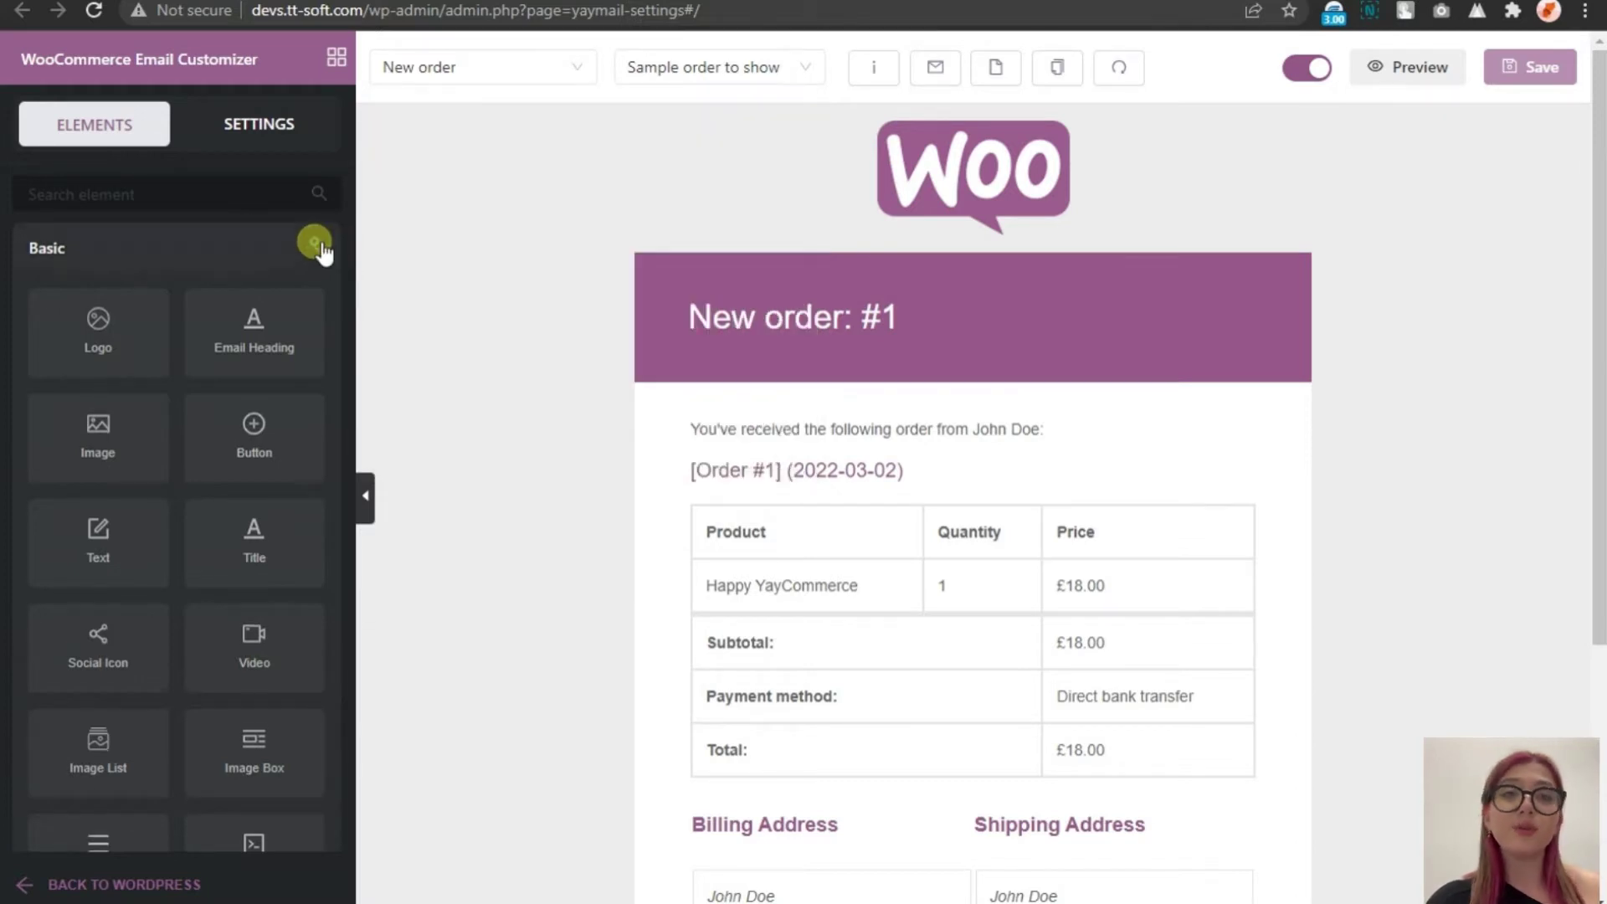
{"action": "left_click", "coordinate": [317, 246]}
{"action": "left_click", "coordinate": [316, 304]}
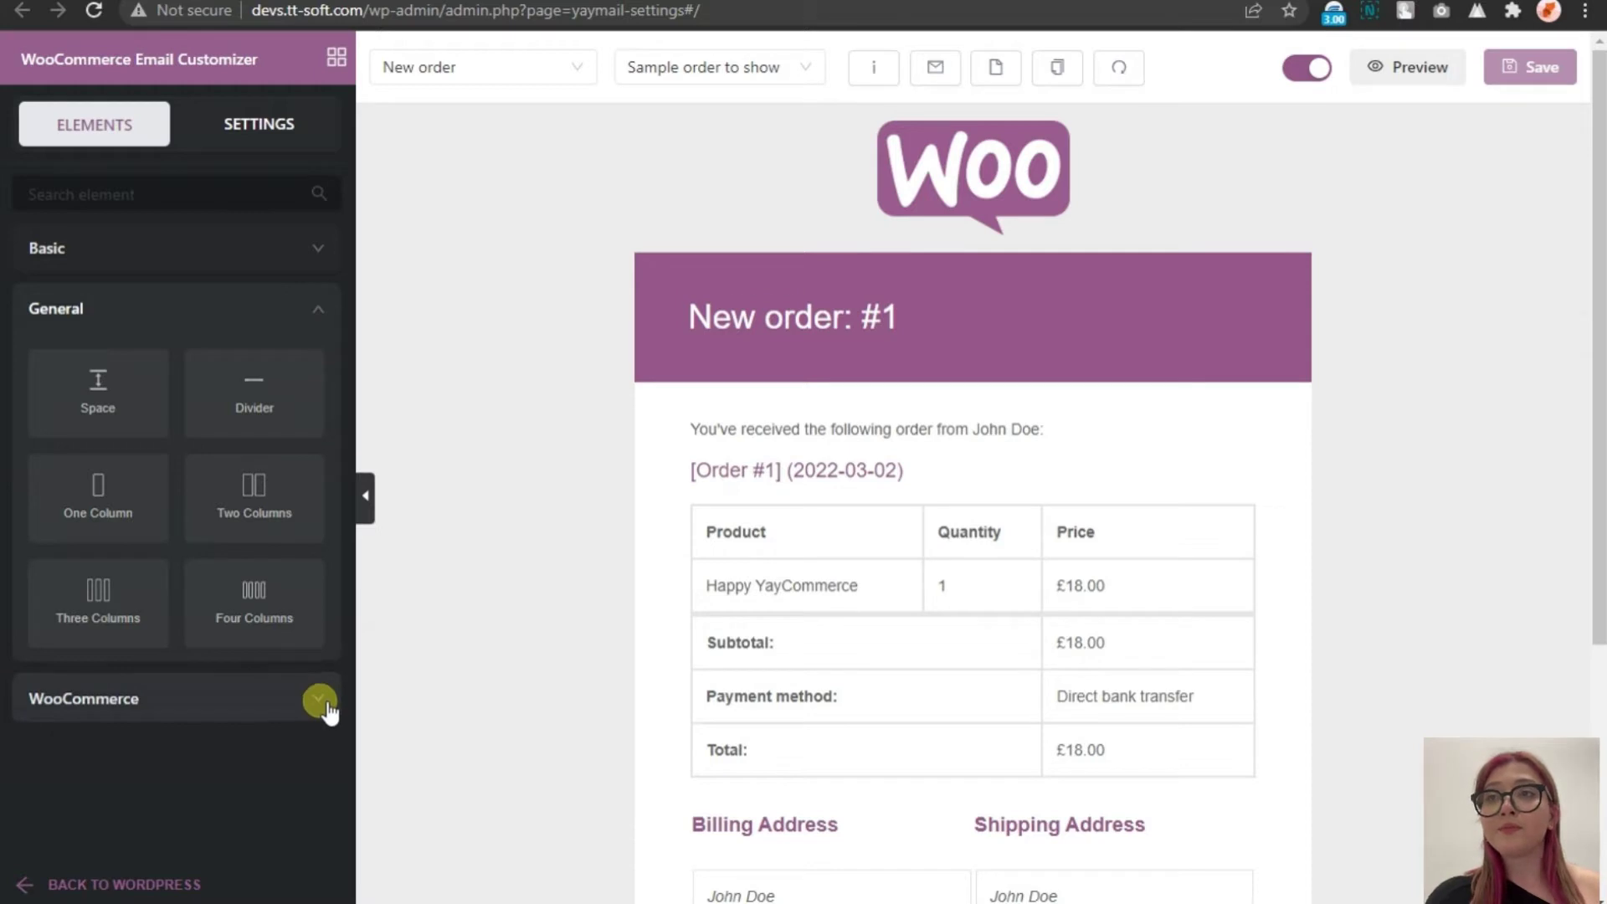
Check Enable/Disable Templates under SETTINGS, confirming only New order is switched on
{"action": "left_click", "coordinate": [283, 129]}
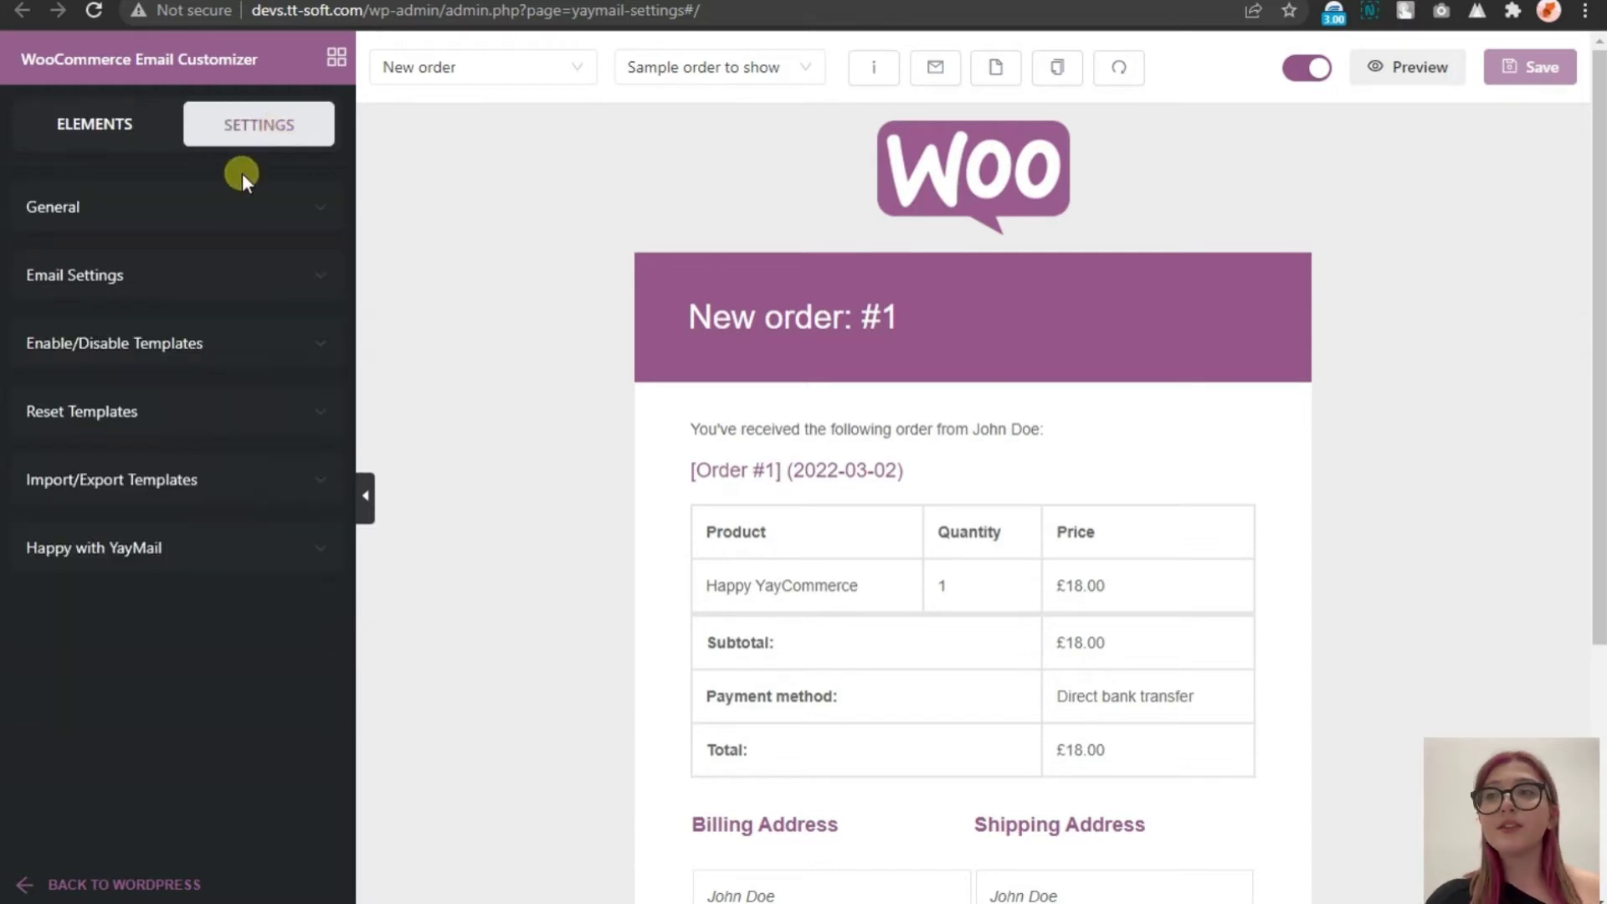
{"action": "left_click", "coordinate": [172, 343]}
{"action": "scroll", "coordinate": [179, 332], "scroll_direction": "down", "scroll_amount": 4}
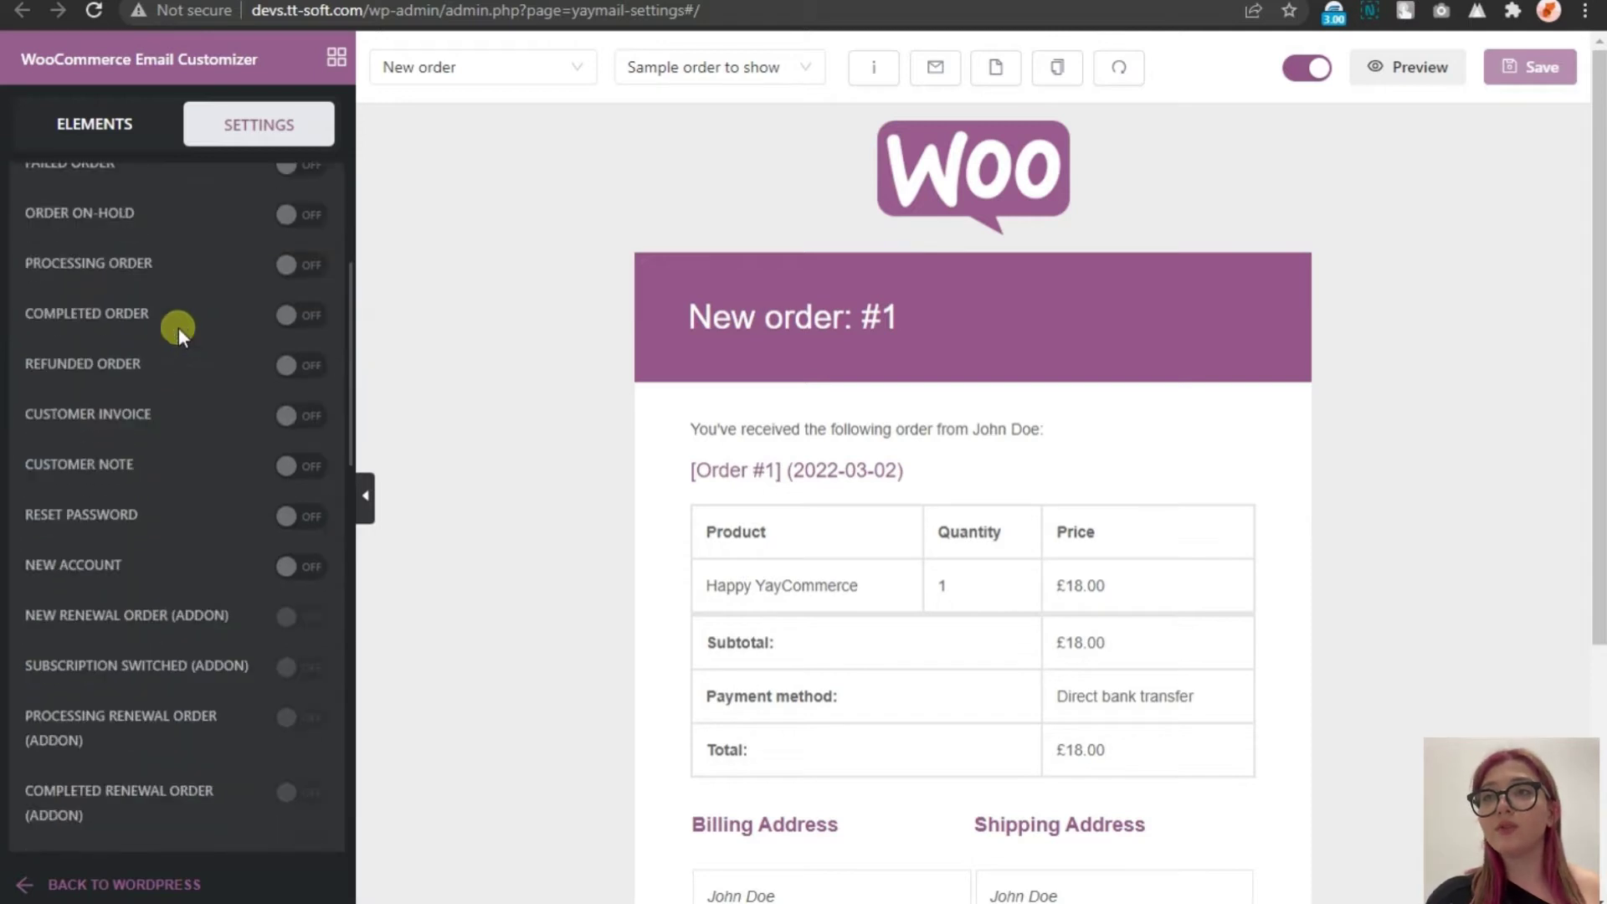
{"action": "scroll", "coordinate": [178, 329], "scroll_direction": "down", "scroll_amount": 7}
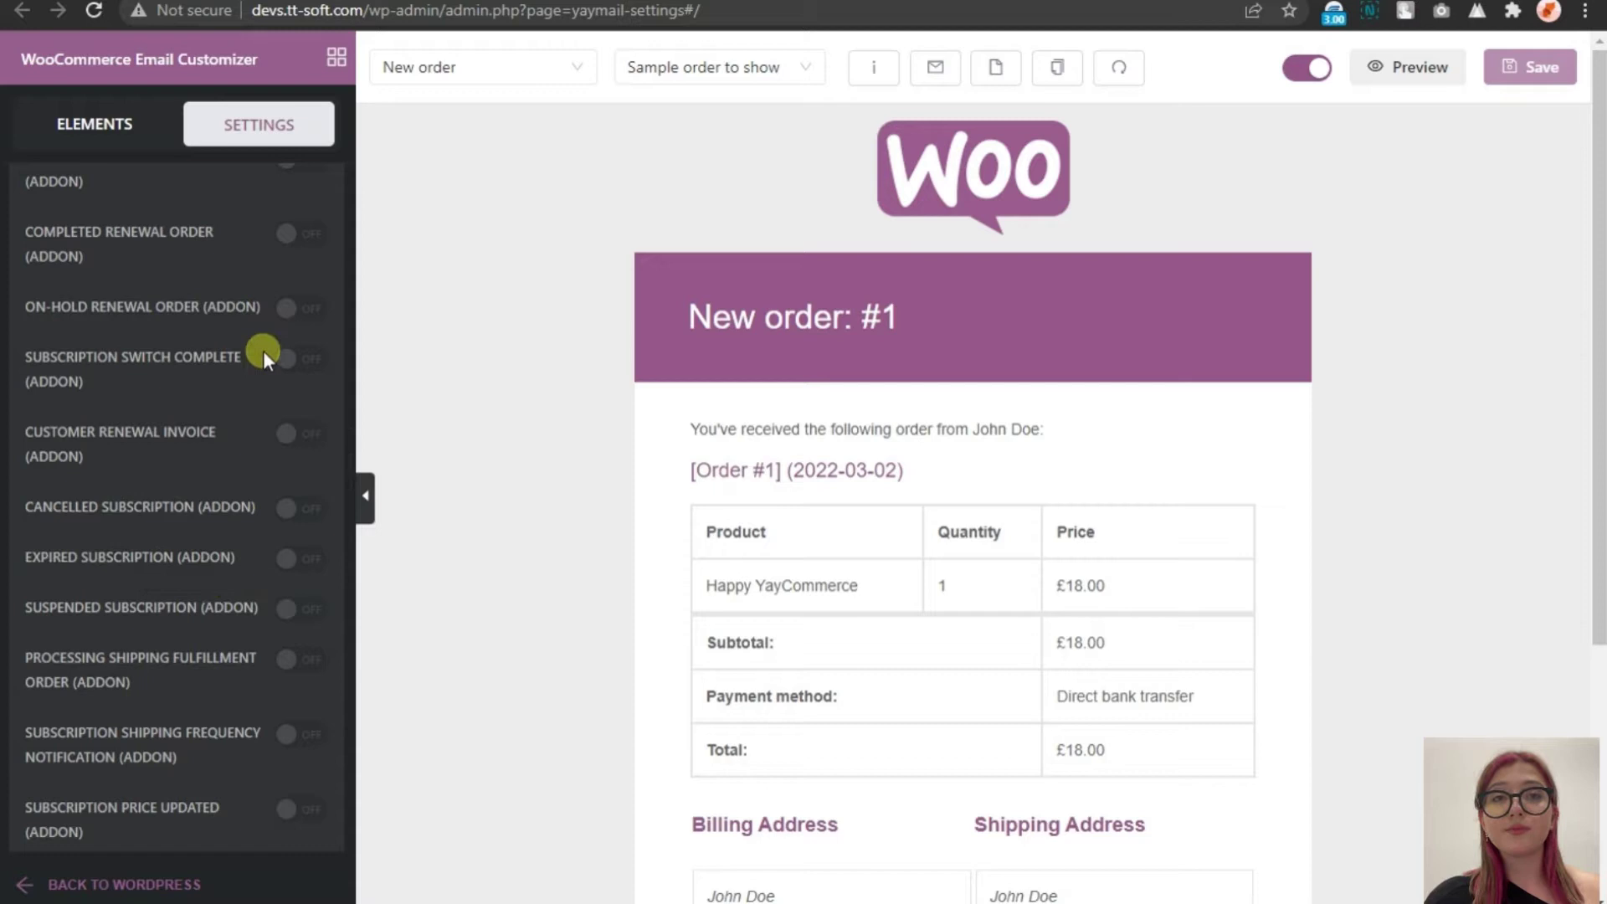
{"action": "scroll", "coordinate": [263, 350], "scroll_direction": "up", "scroll_amount": 10}
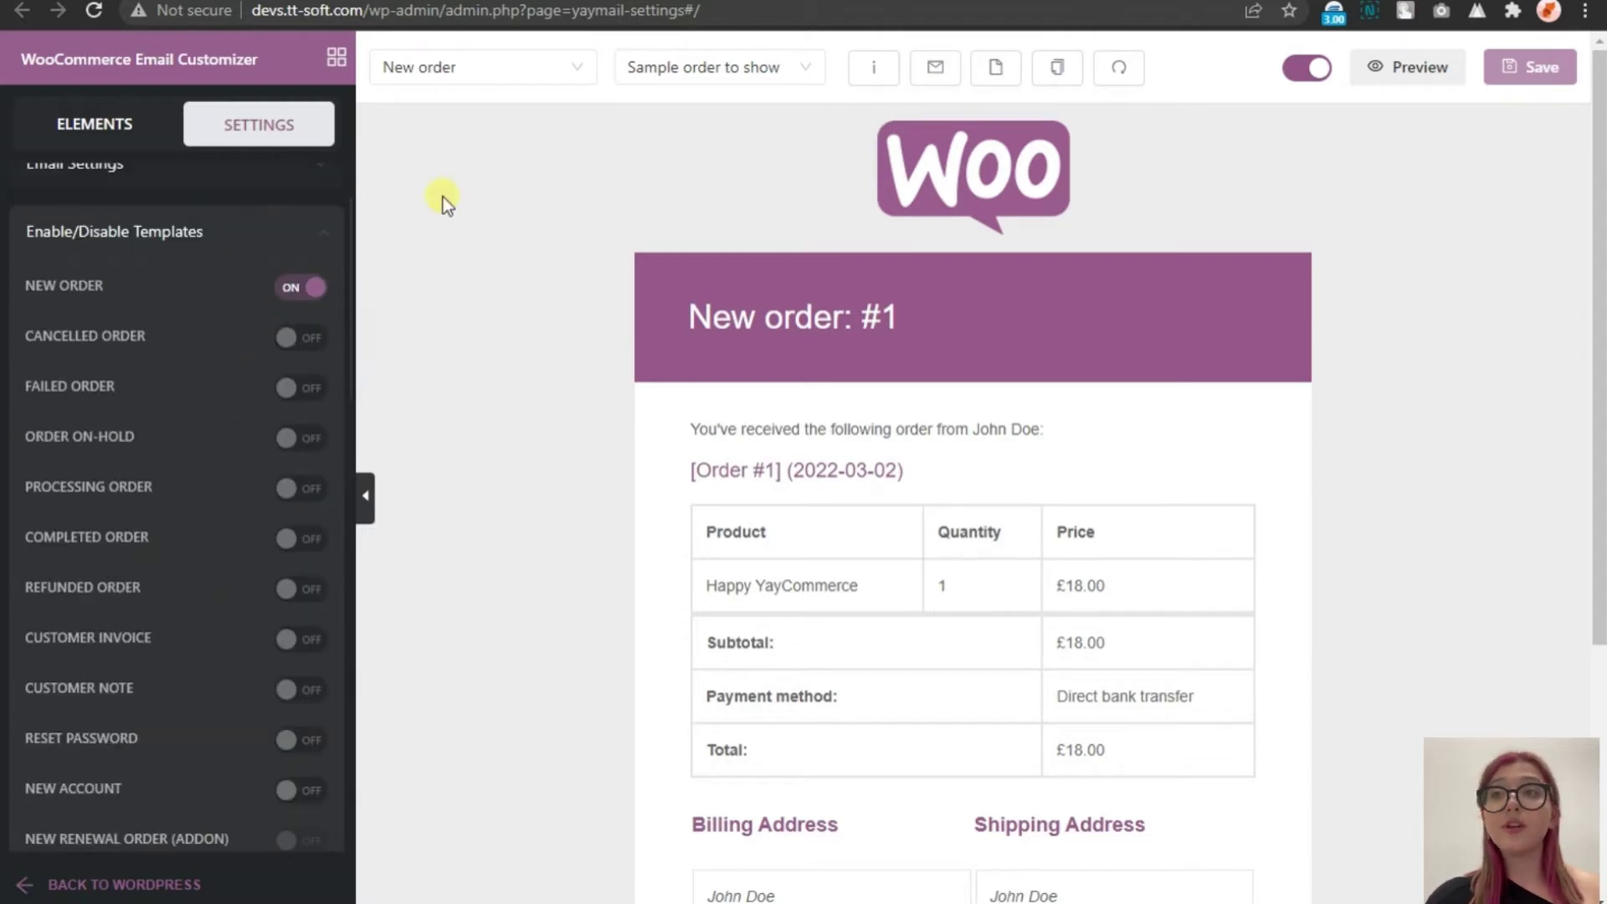
{"action": "left_click", "coordinate": [540, 80]}
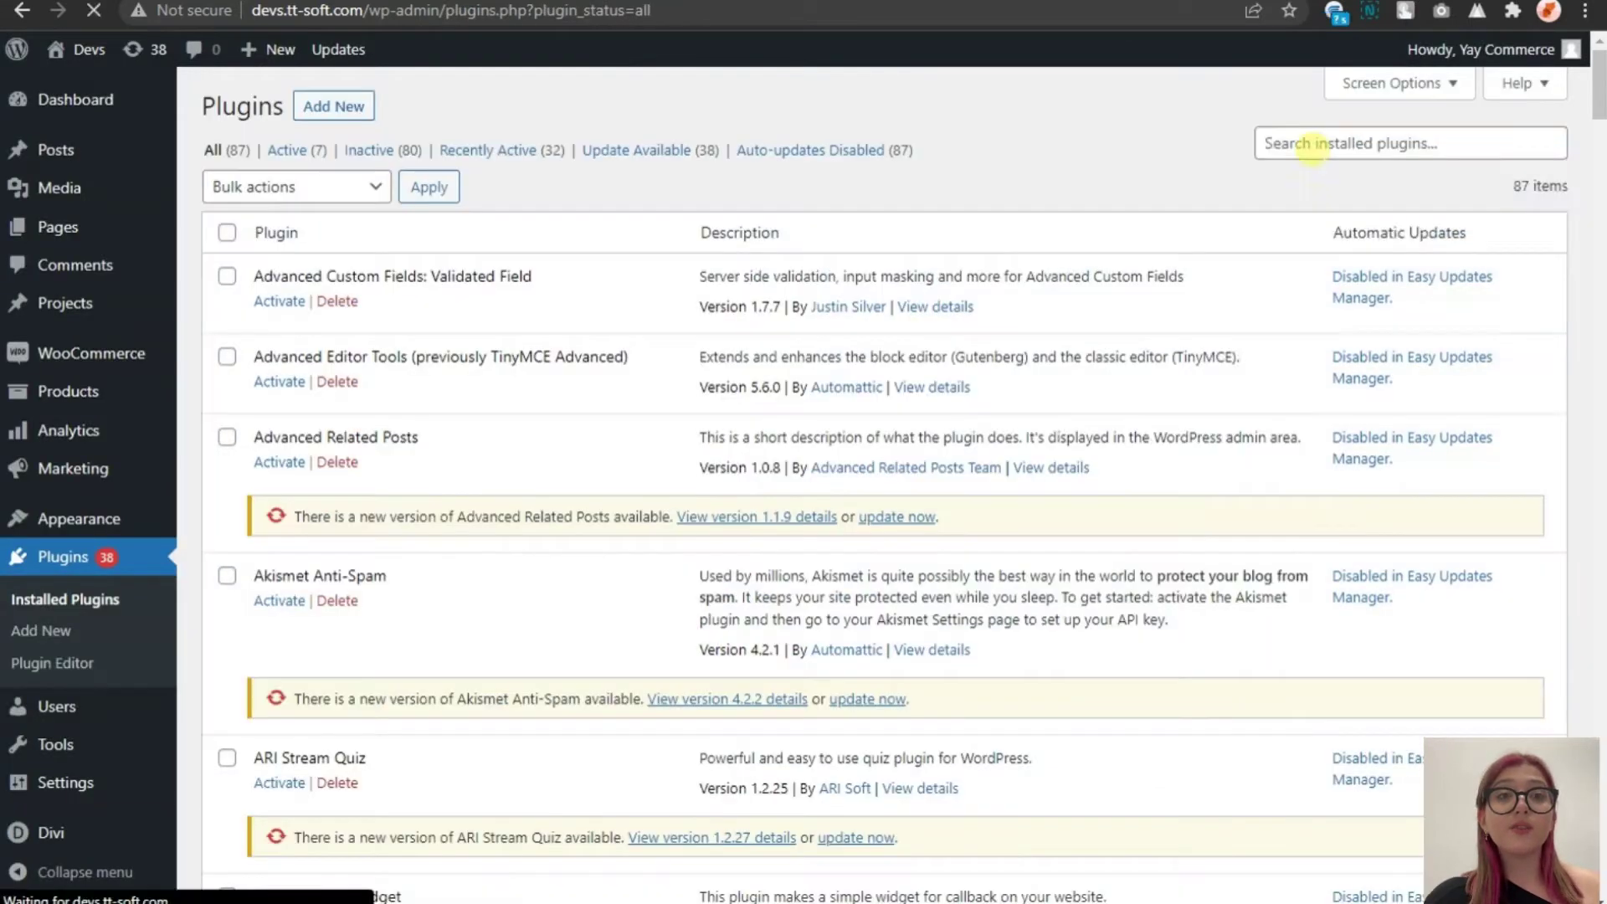
Search plugins for 'Yay' and tick the YayMail Addon for WooCommerce Stripe Gateway
{"action": "left_click", "coordinate": [1316, 143]}
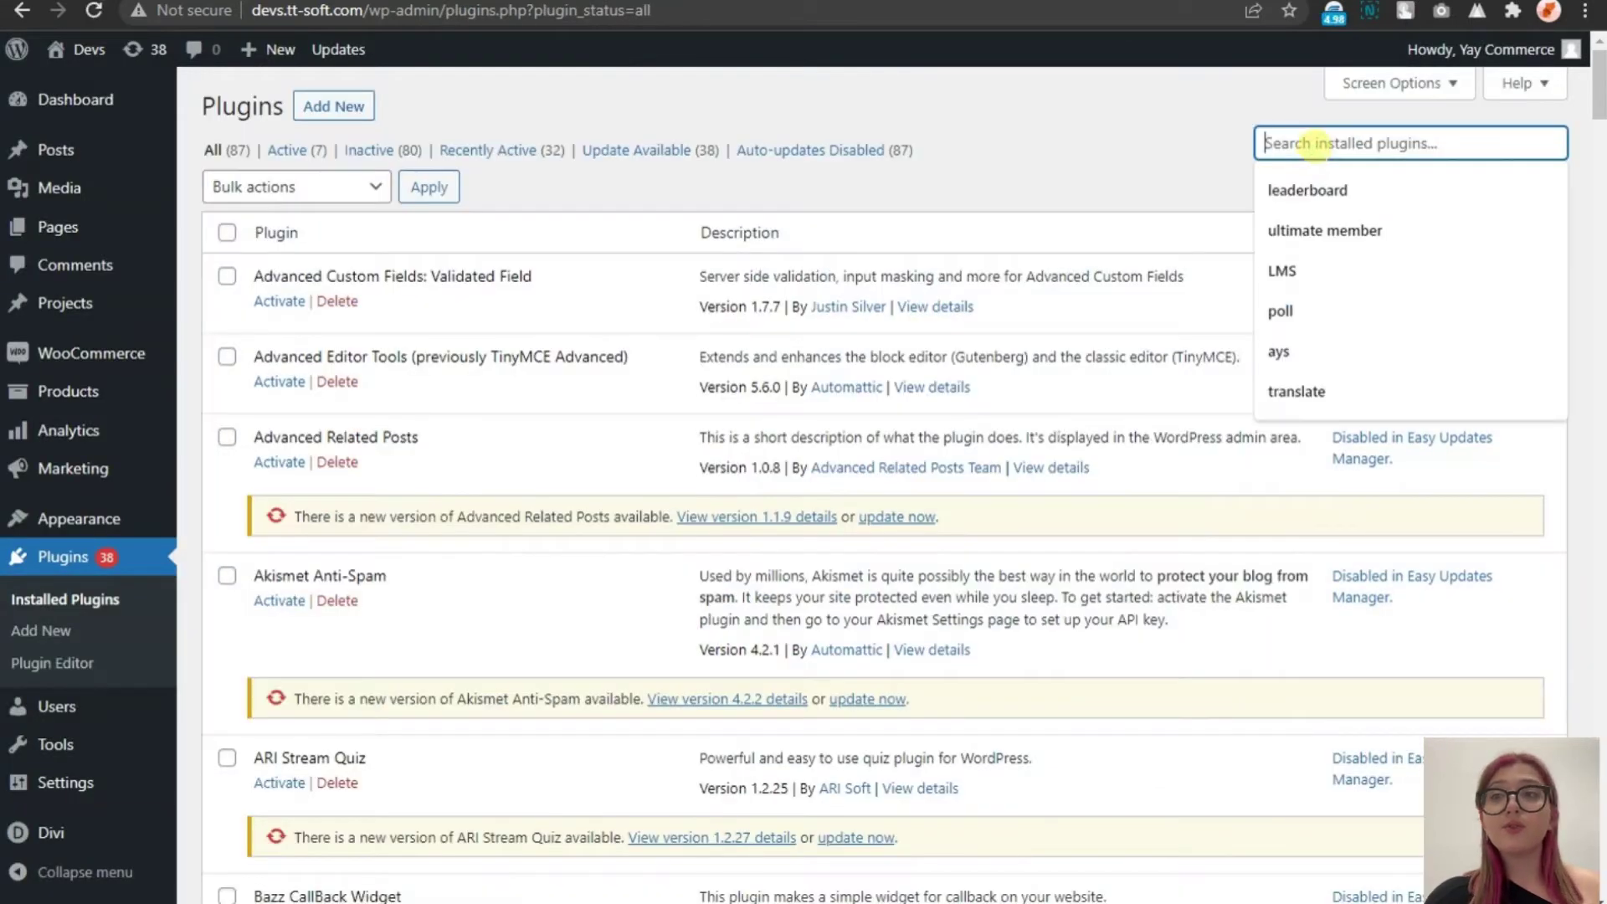
{"action": "type", "text": "Yay"}
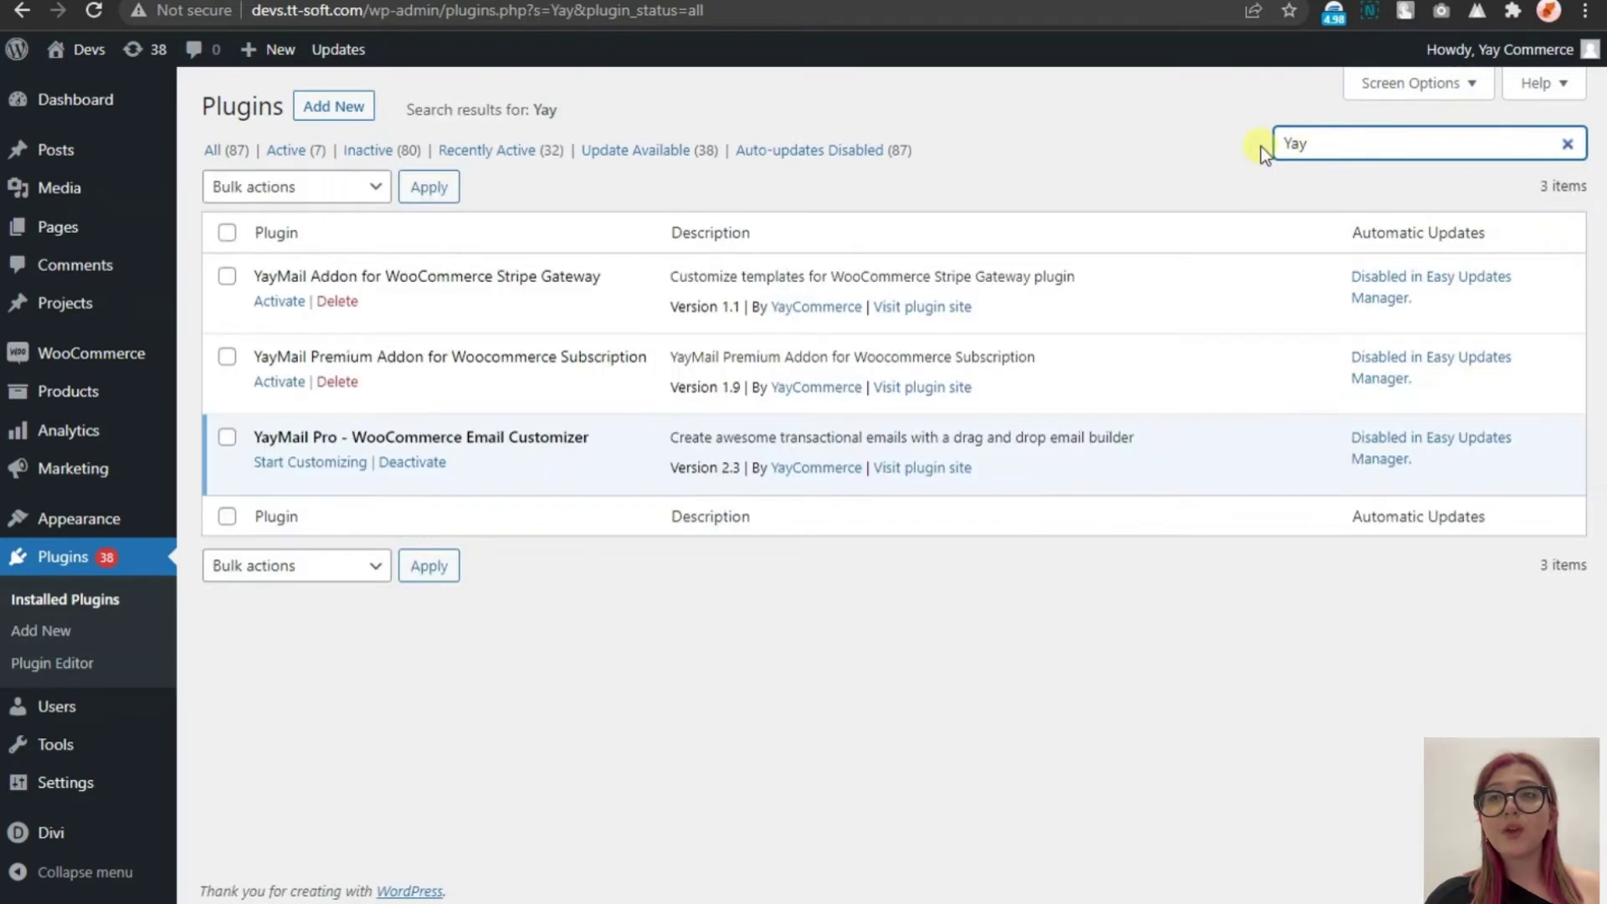
{"action": "left_click", "coordinate": [226, 276]}
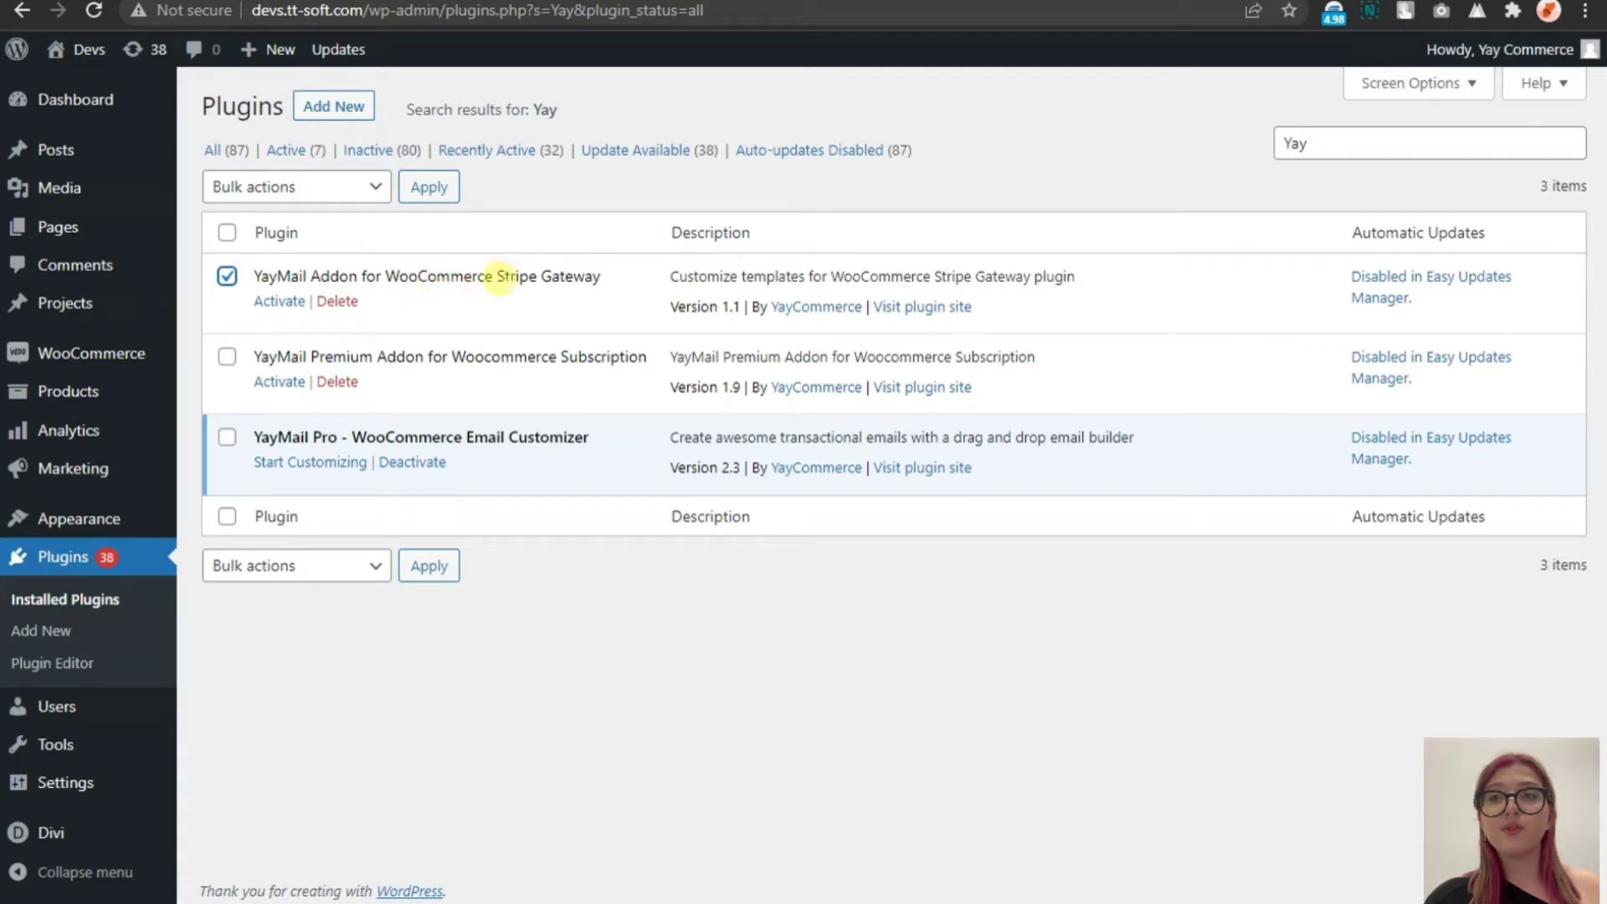
{"action": "left_click_drag", "start_coordinate": [493, 276], "coordinate": [533, 278]}
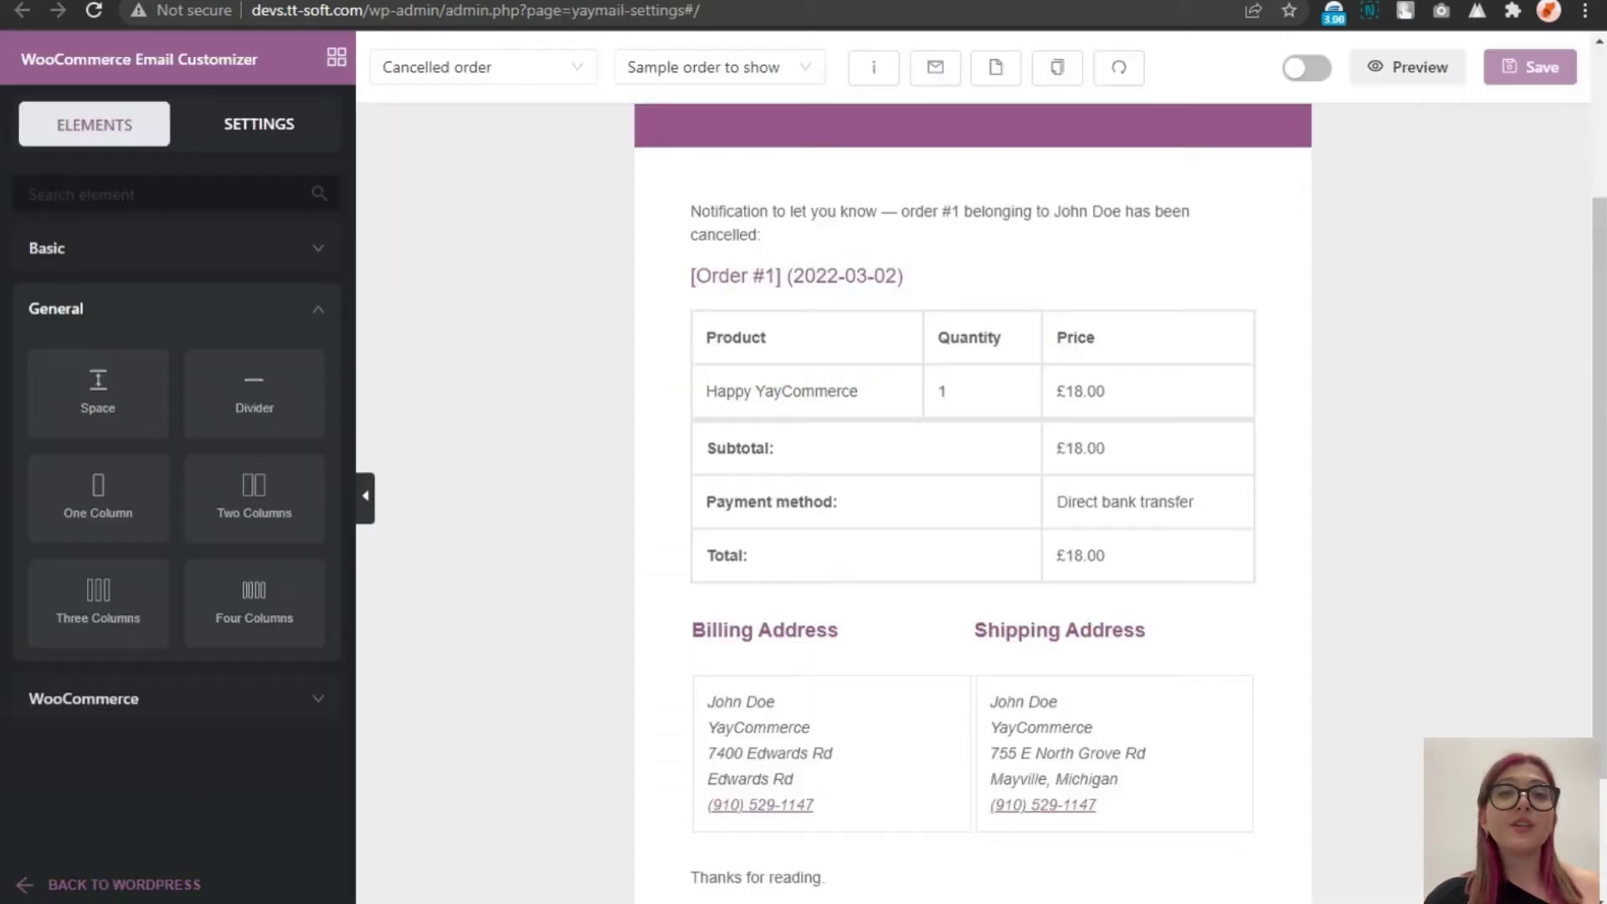
{"action": "left_click", "coordinate": [483, 67]}
{"action": "scroll", "coordinate": [586, 285], "scroll_direction": "down", "scroll_amount": 10}
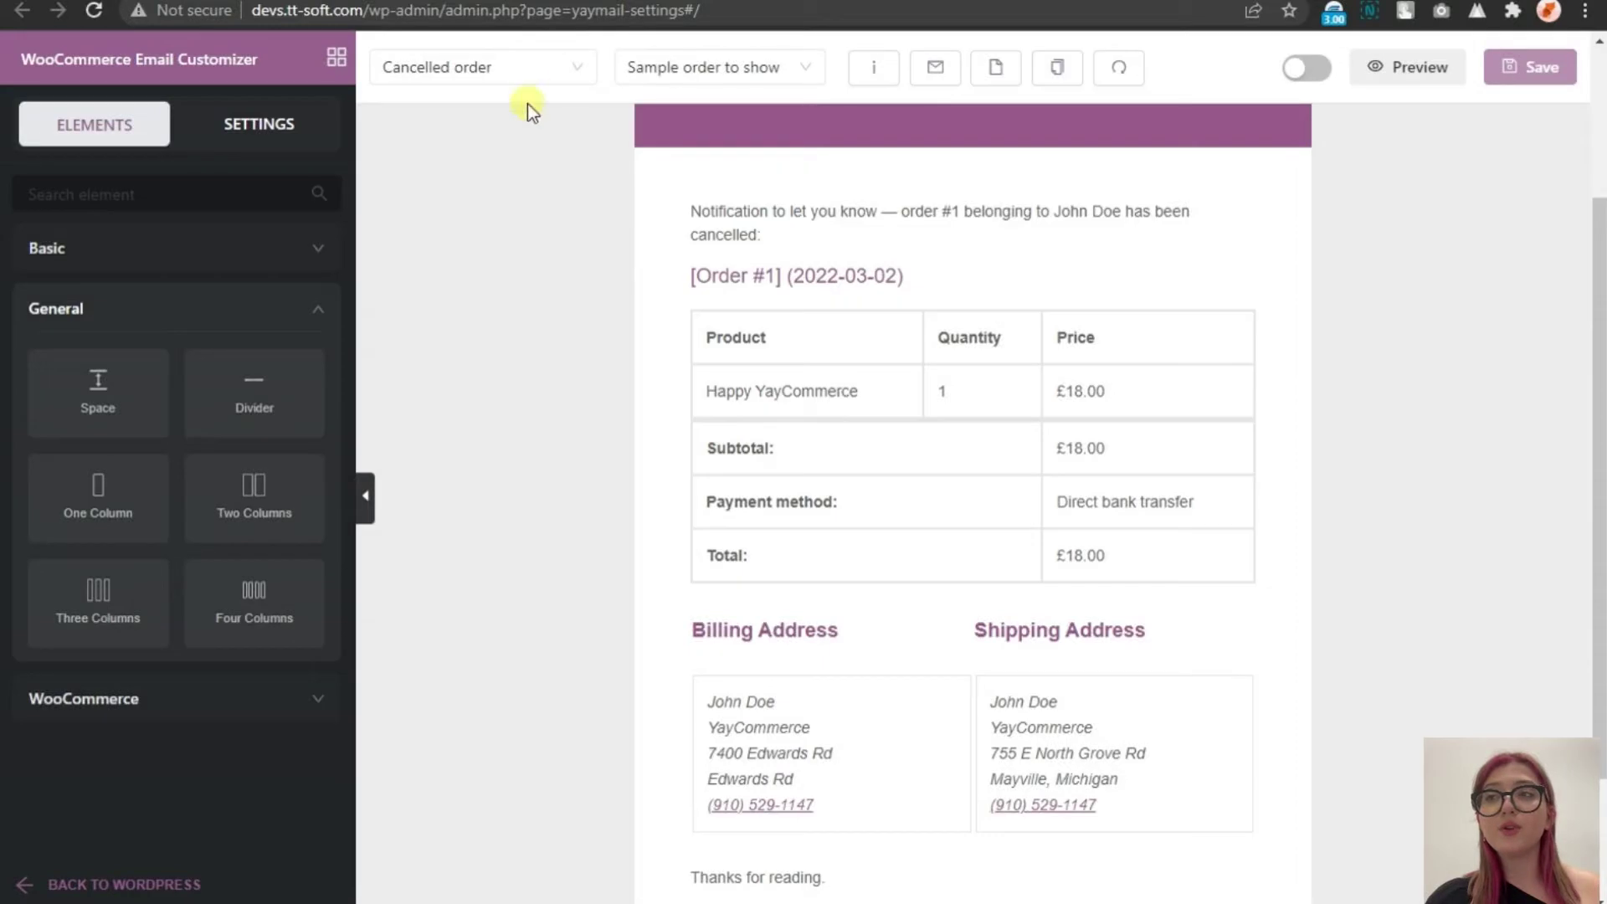
{"action": "left_click", "coordinate": [519, 69]}
{"action": "left_click_drag", "start_coordinate": [796, 207], "coordinate": [800, 292]}
{"action": "left_click_drag", "start_coordinate": [804, 226], "coordinate": [803, 383]}
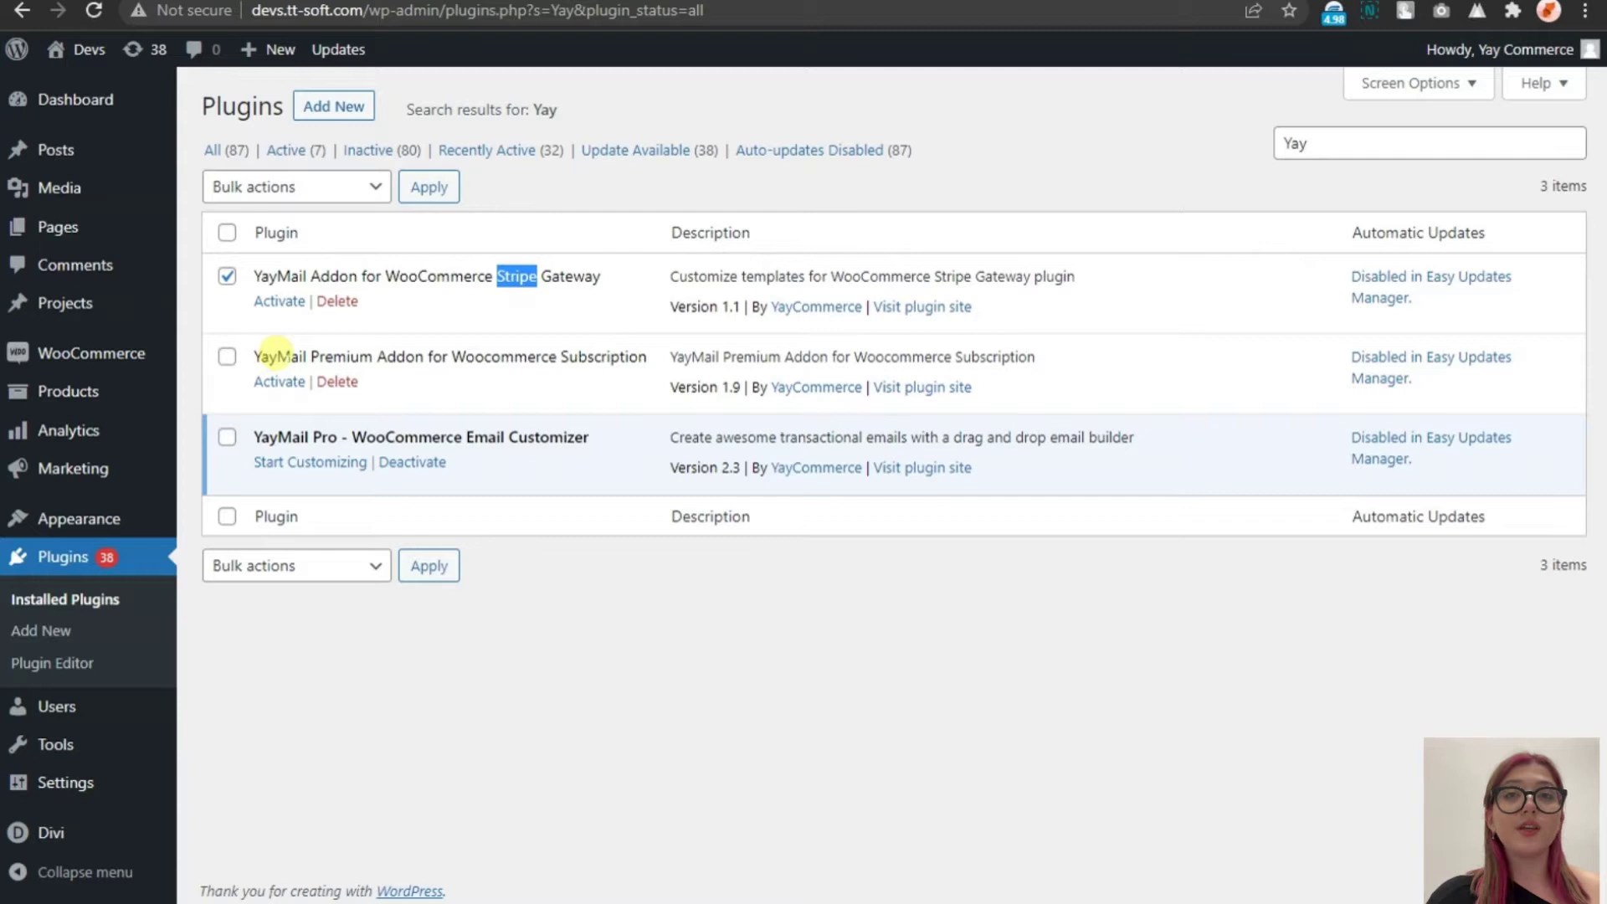
Tick the Subscription addon, bulk-activate both addons, and filter to Active plugins
{"action": "left_click", "coordinate": [227, 356]}
{"action": "left_click", "coordinate": [284, 187]}
{"action": "left_click", "coordinate": [287, 238]}
{"action": "left_click", "coordinate": [429, 186]}
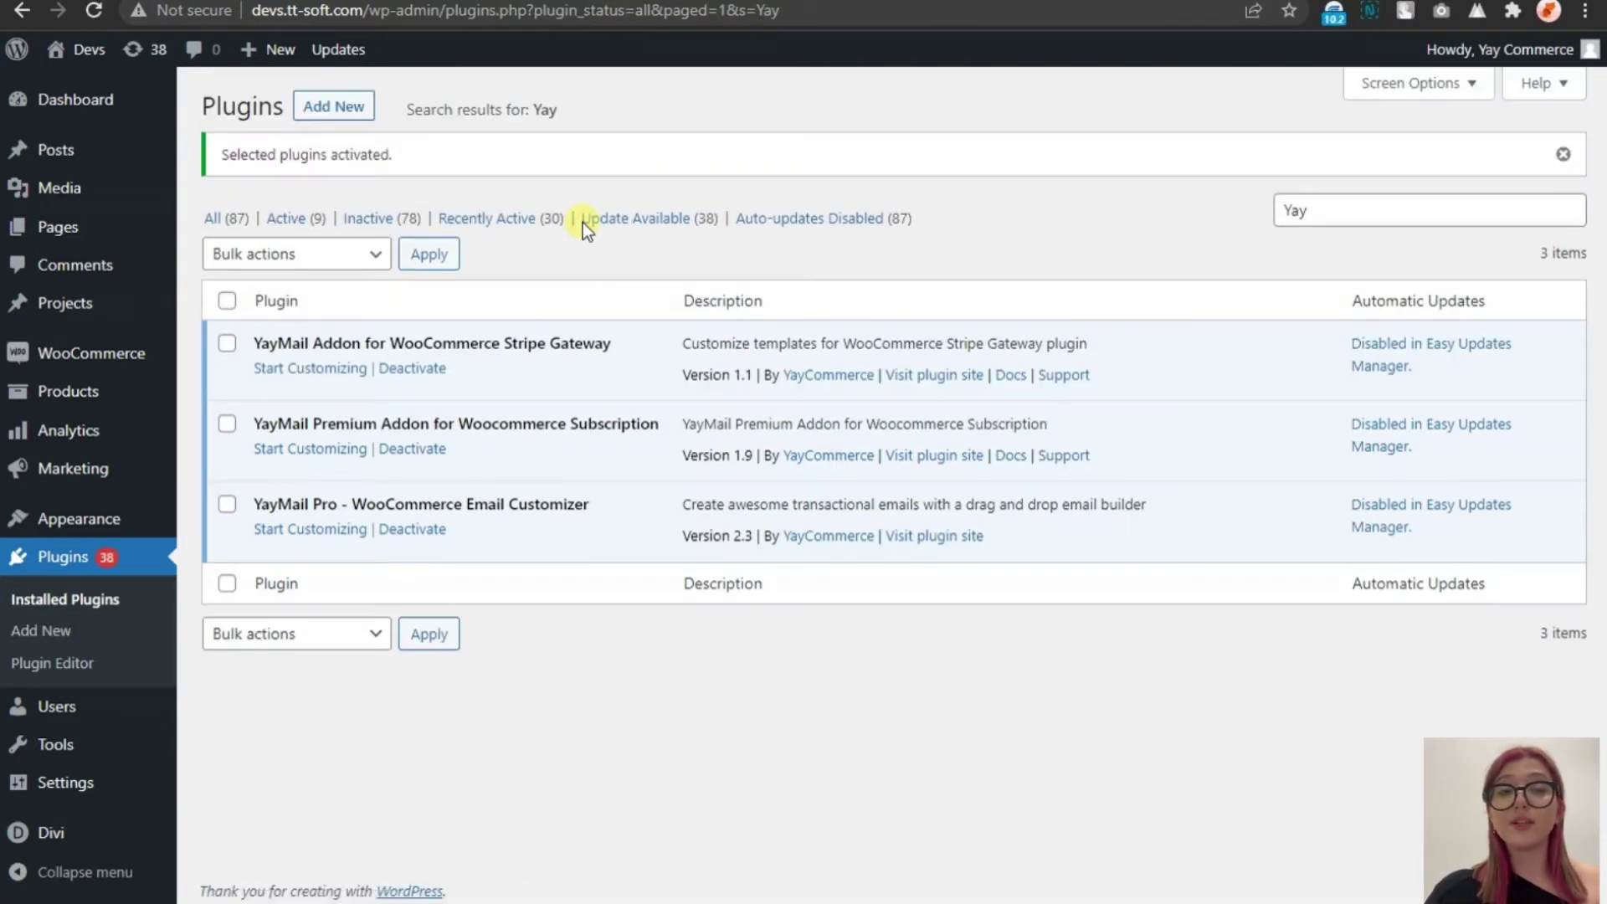
{"action": "left_click", "coordinate": [312, 226]}
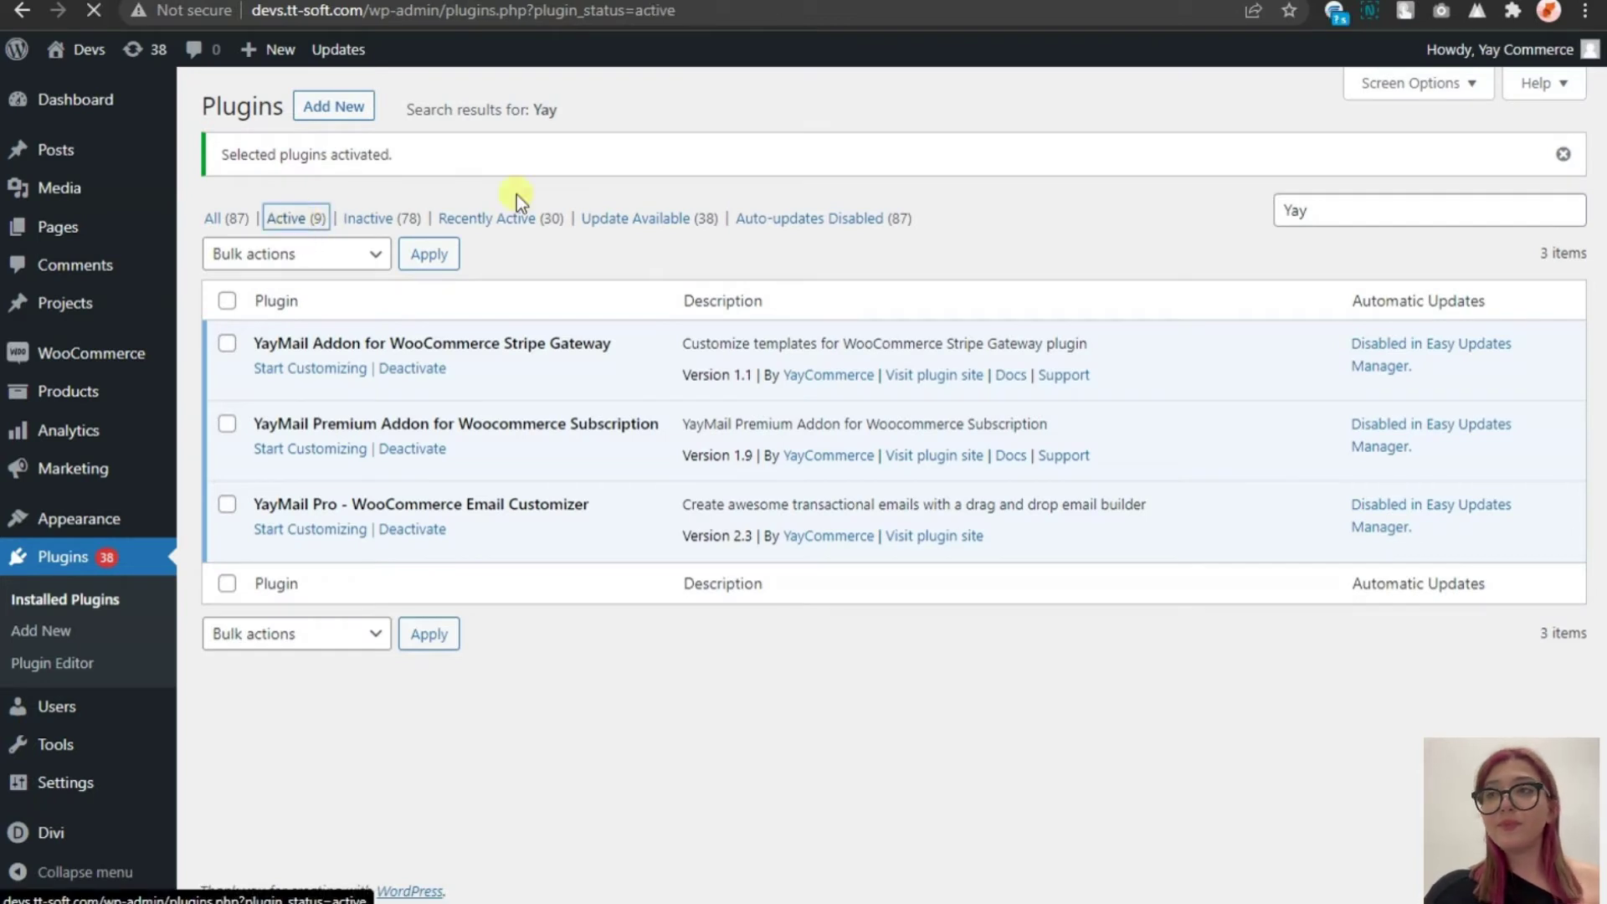
Open WooCommerce Settings > Emails and scroll through the full email notifications list
{"action": "scroll", "coordinate": [516, 194], "scroll_direction": "down", "scroll_amount": 3}
{"action": "mouse_move", "coordinate": [94, 359]}
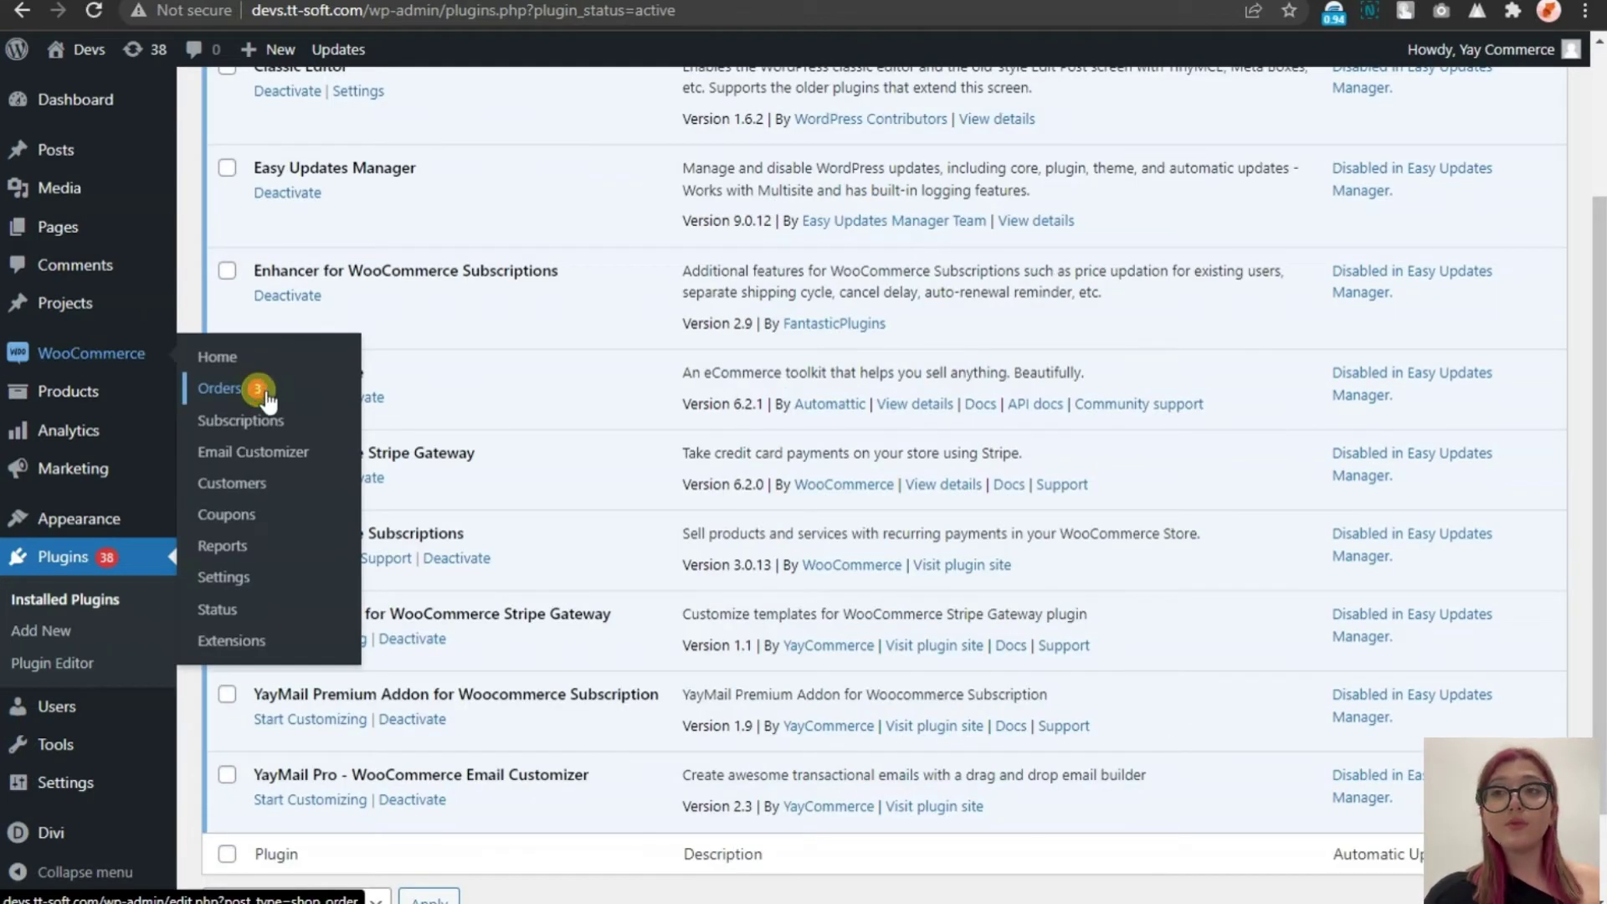
{"action": "left_click", "coordinate": [249, 585]}
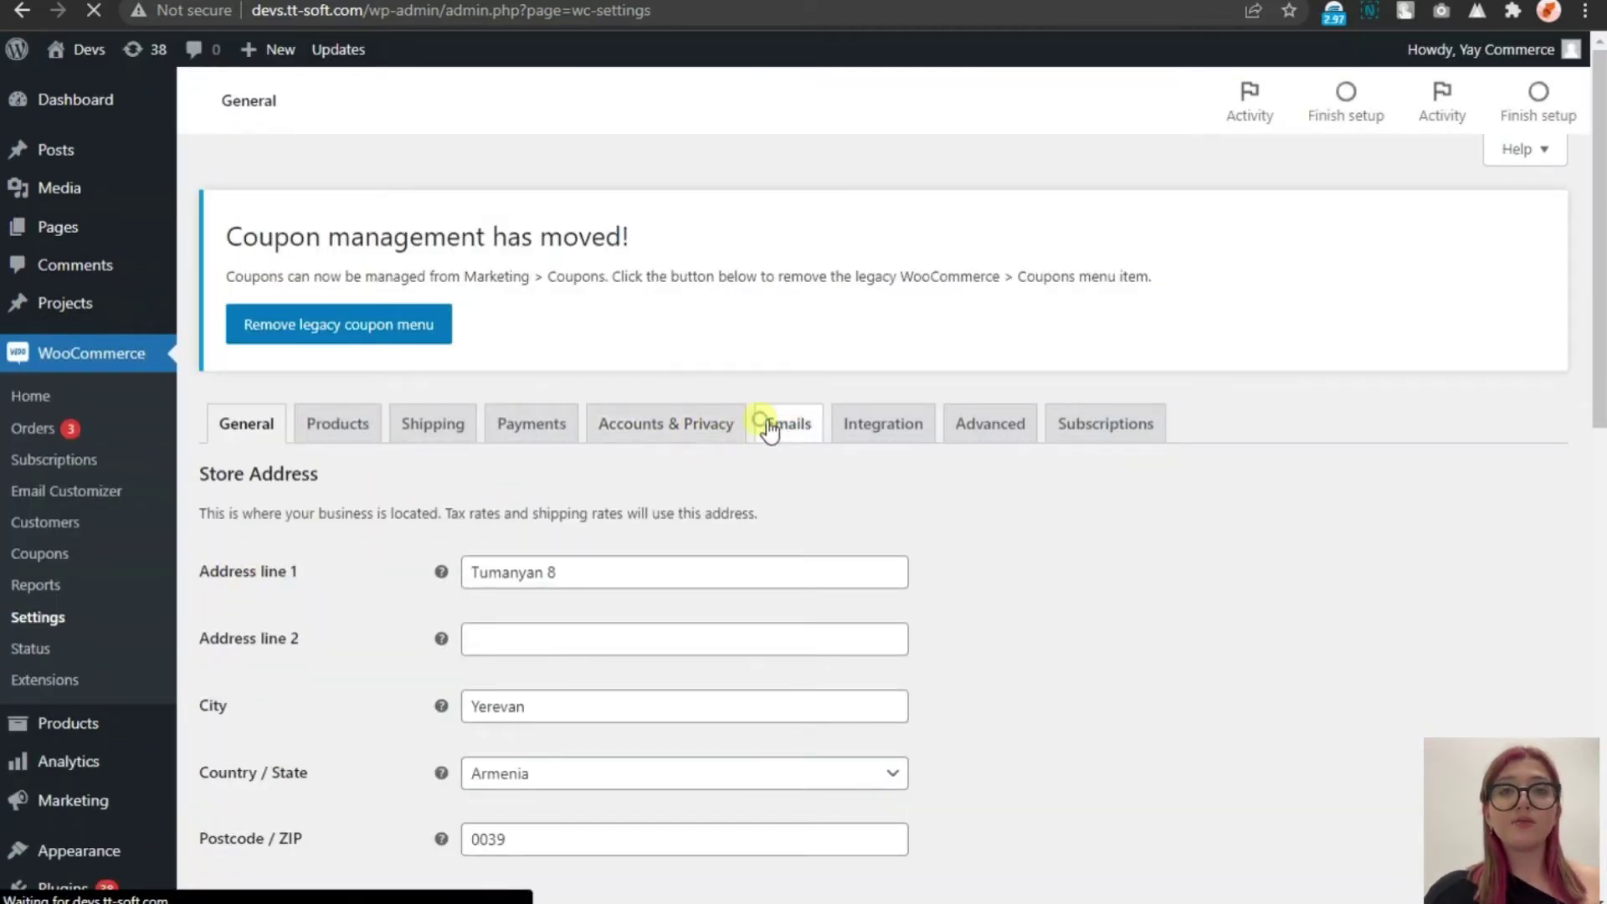
{"action": "left_click", "coordinate": [766, 423]}
{"action": "scroll", "coordinate": [754, 435], "scroll_direction": "down", "scroll_amount": 1}
{"action": "scroll", "coordinate": [749, 448], "scroll_direction": "down", "scroll_amount": 1}
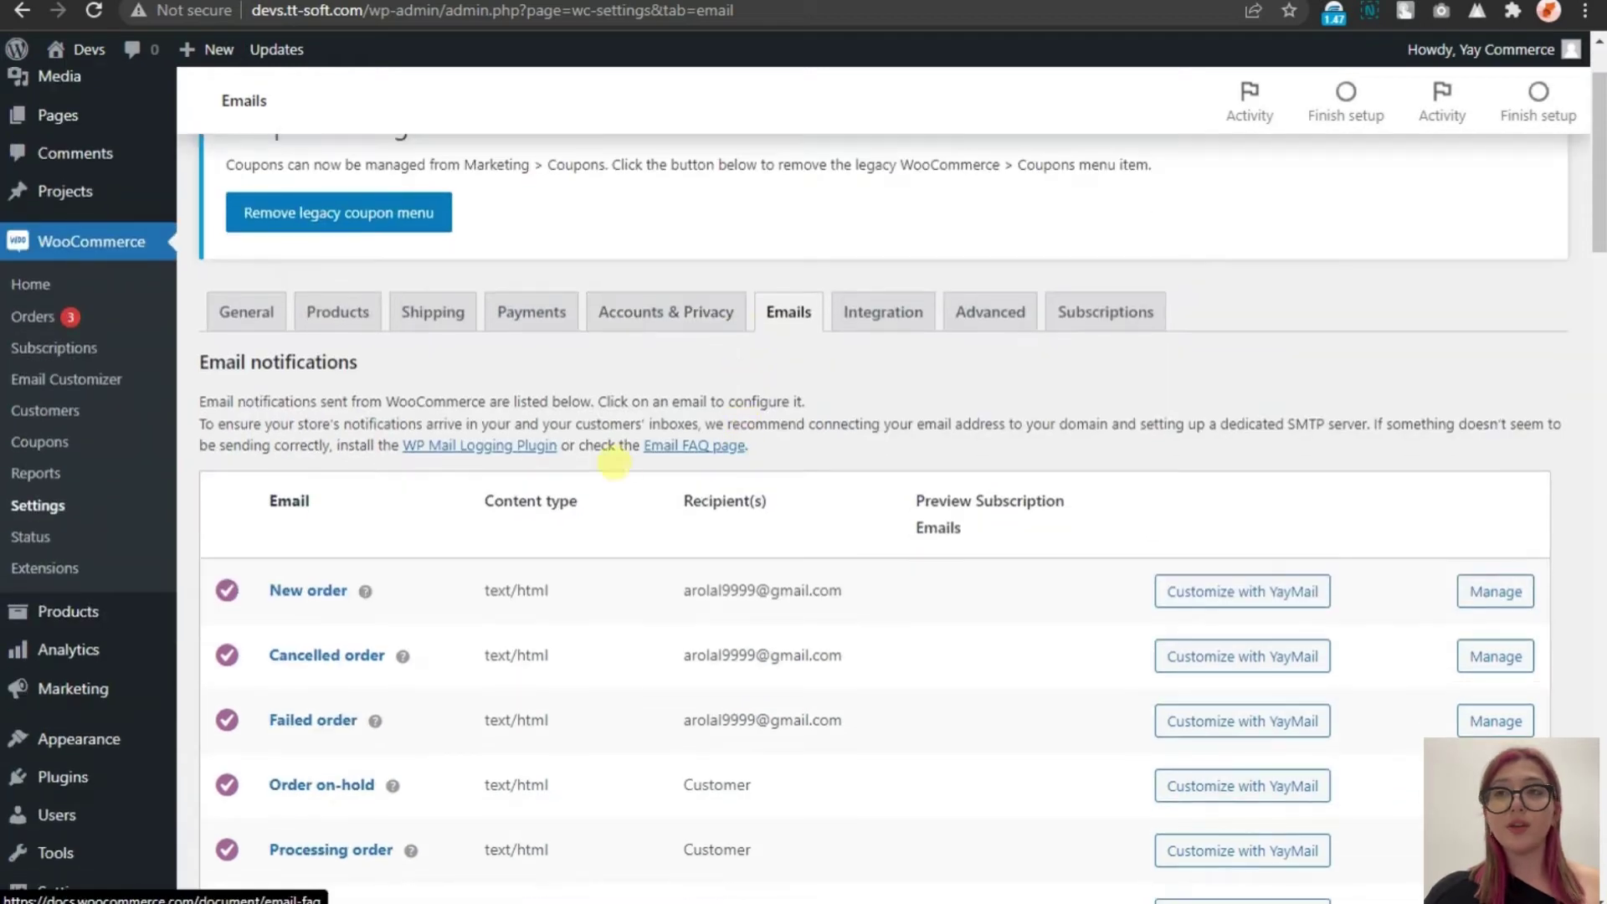
{"action": "scroll", "coordinate": [1007, 448], "scroll_direction": "down", "scroll_amount": 3}
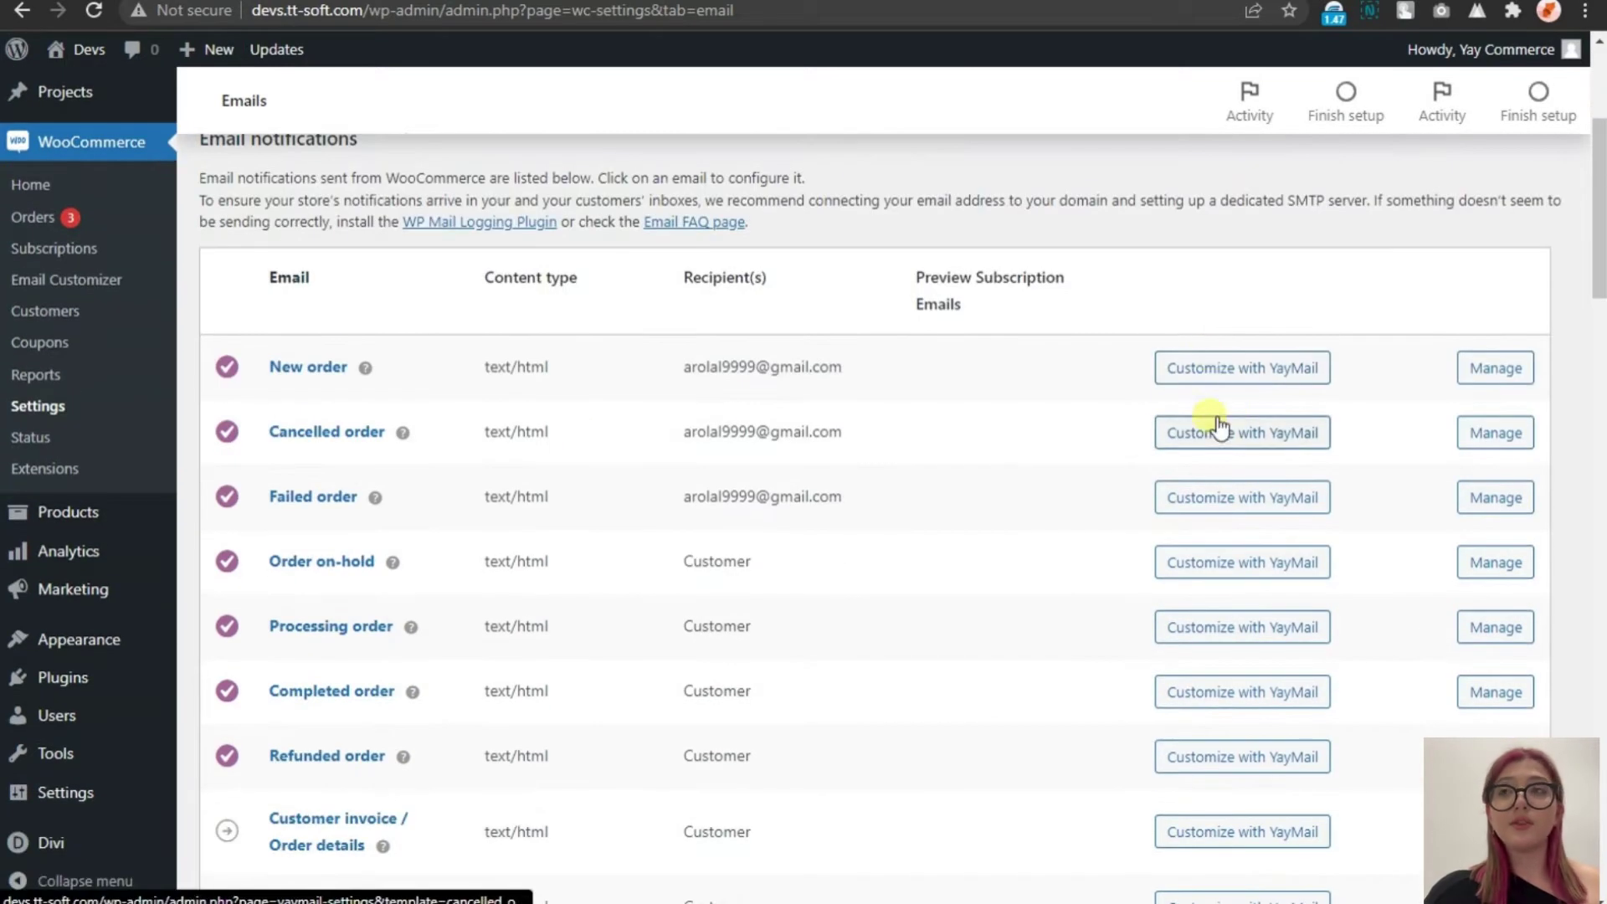
{"action": "scroll", "coordinate": [315, 380], "scroll_direction": "down", "scroll_amount": 17}
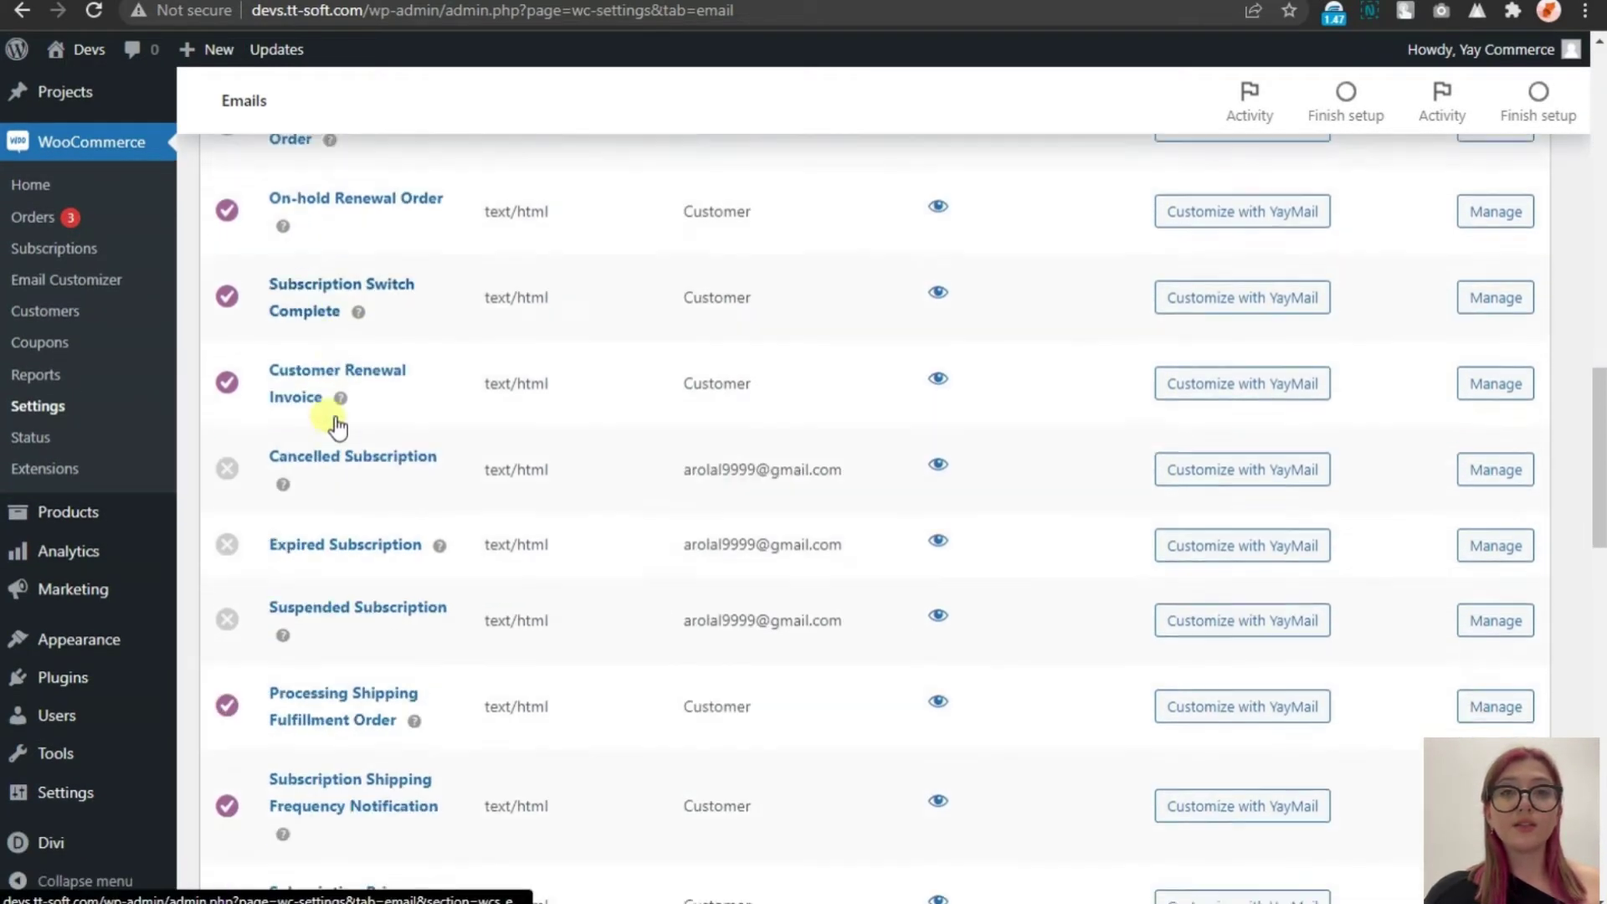
{"action": "scroll", "coordinate": [695, 492], "scroll_direction": "down", "scroll_amount": 10}
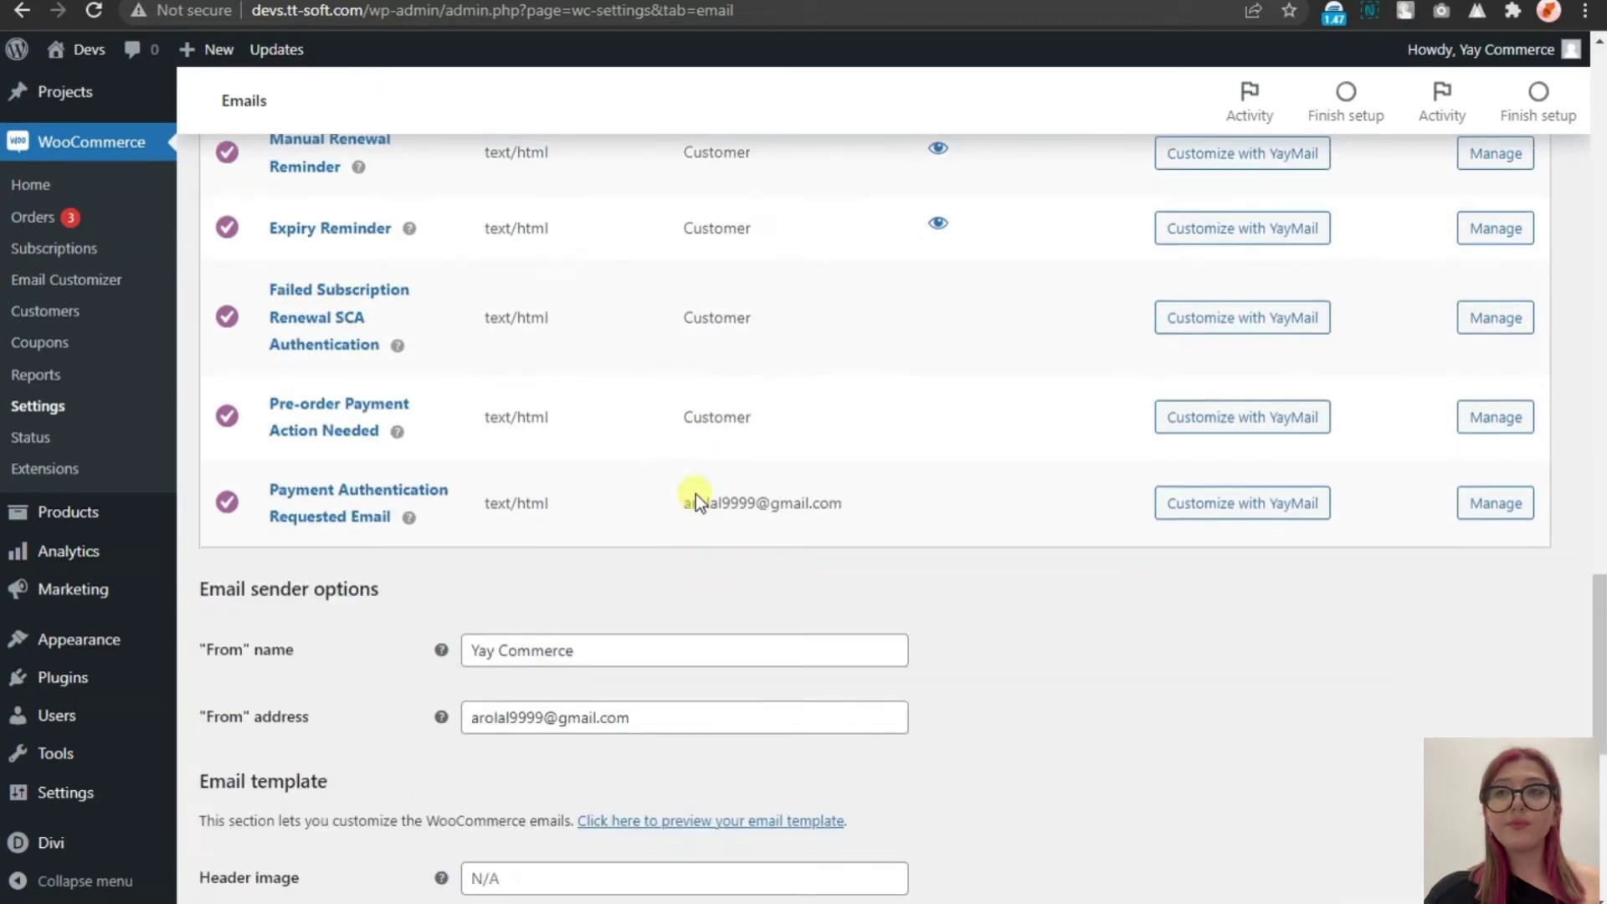
{"action": "scroll", "coordinate": [712, 498], "scroll_direction": "up", "scroll_amount": 3}
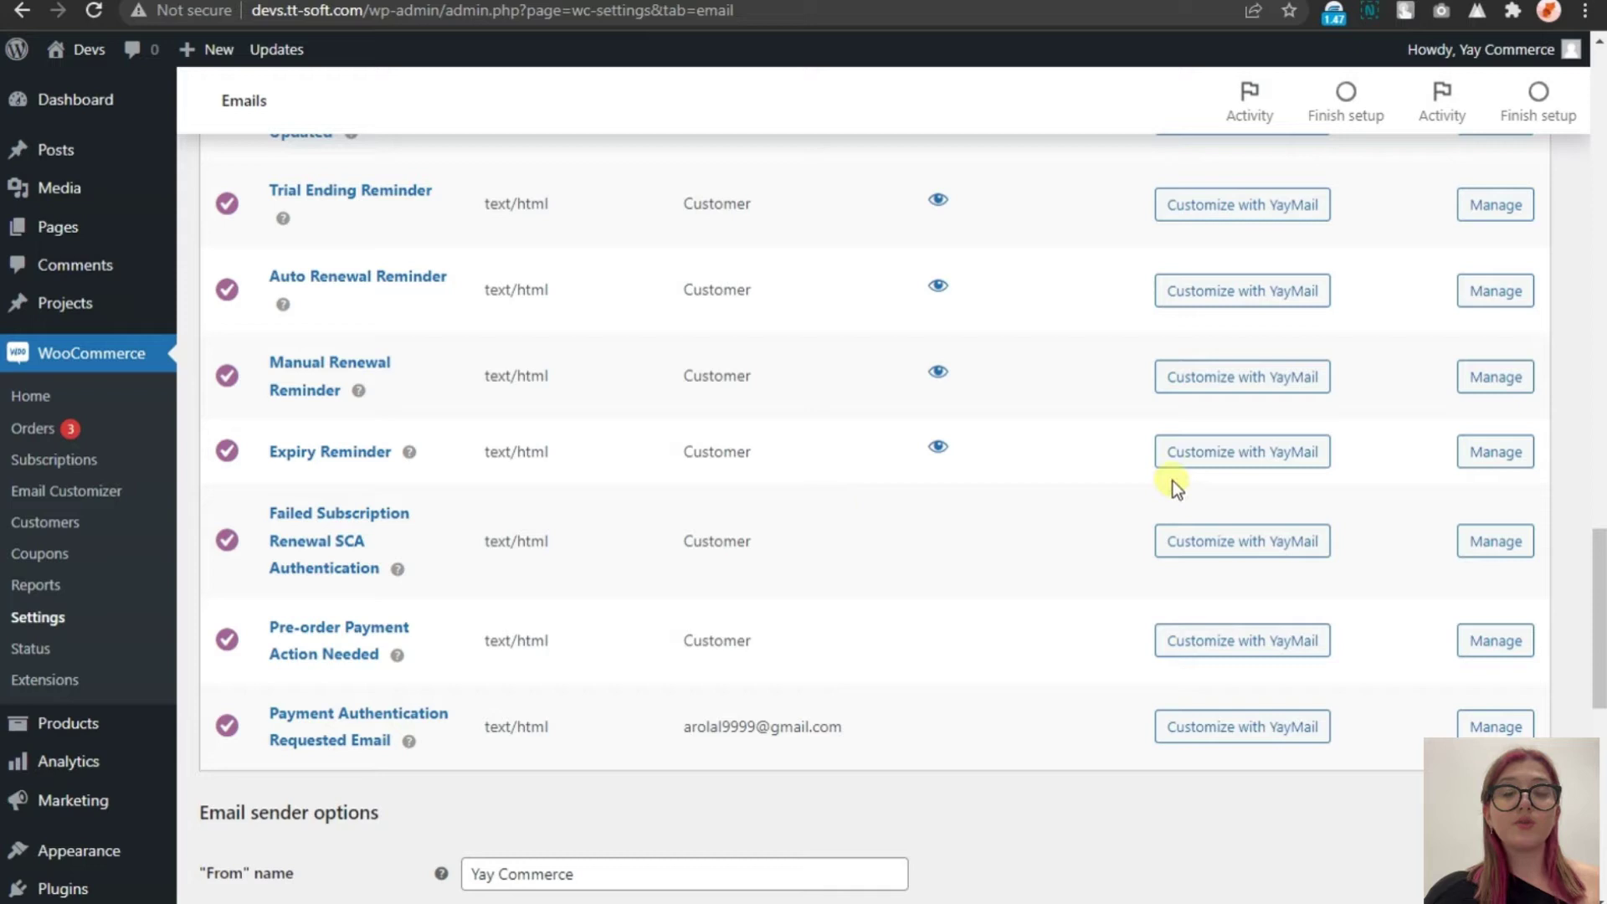
{"action": "scroll", "coordinate": [1173, 485], "scroll_direction": "up", "scroll_amount": 5}
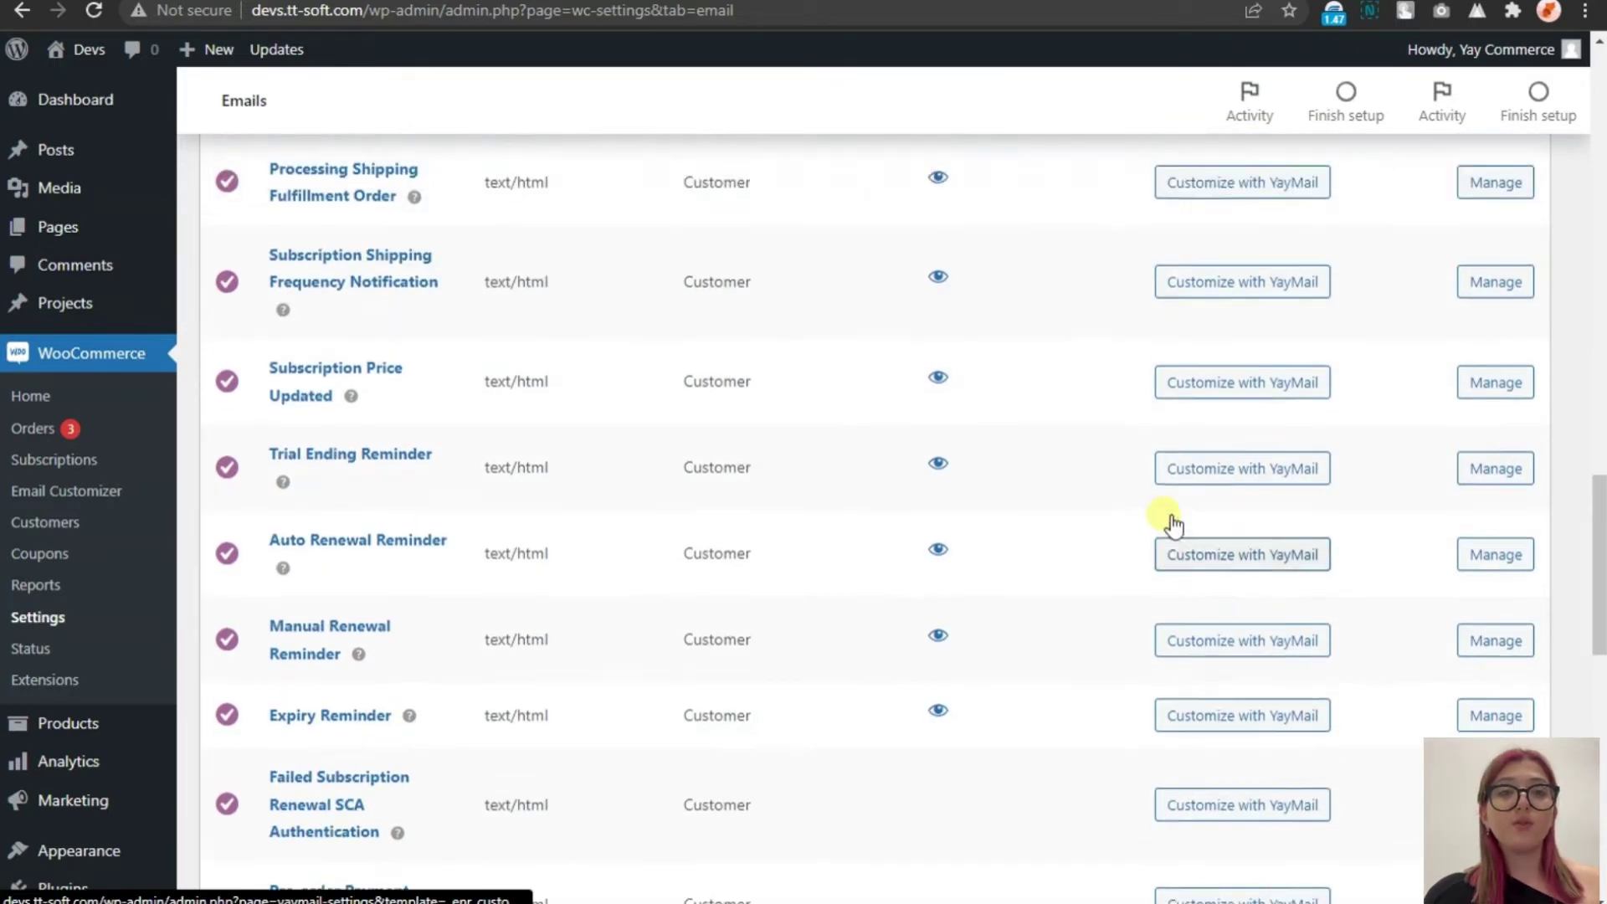
{"action": "scroll", "coordinate": [1173, 529], "scroll_direction": "up", "scroll_amount": 3}
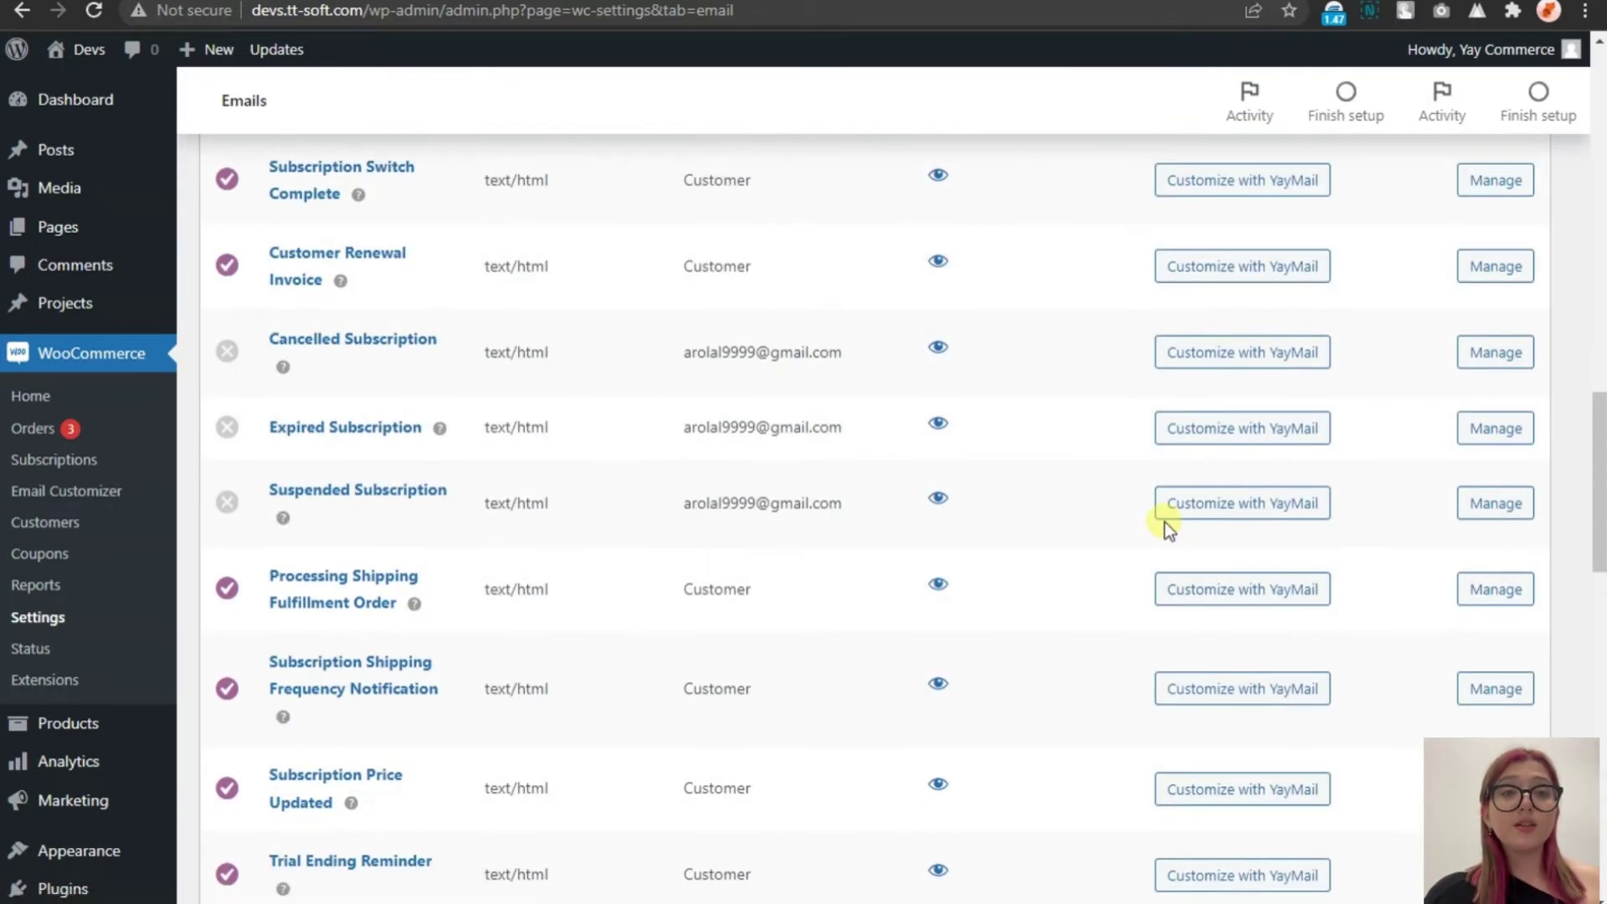
{"action": "scroll", "coordinate": [1160, 526], "scroll_direction": "up", "scroll_amount": 5}
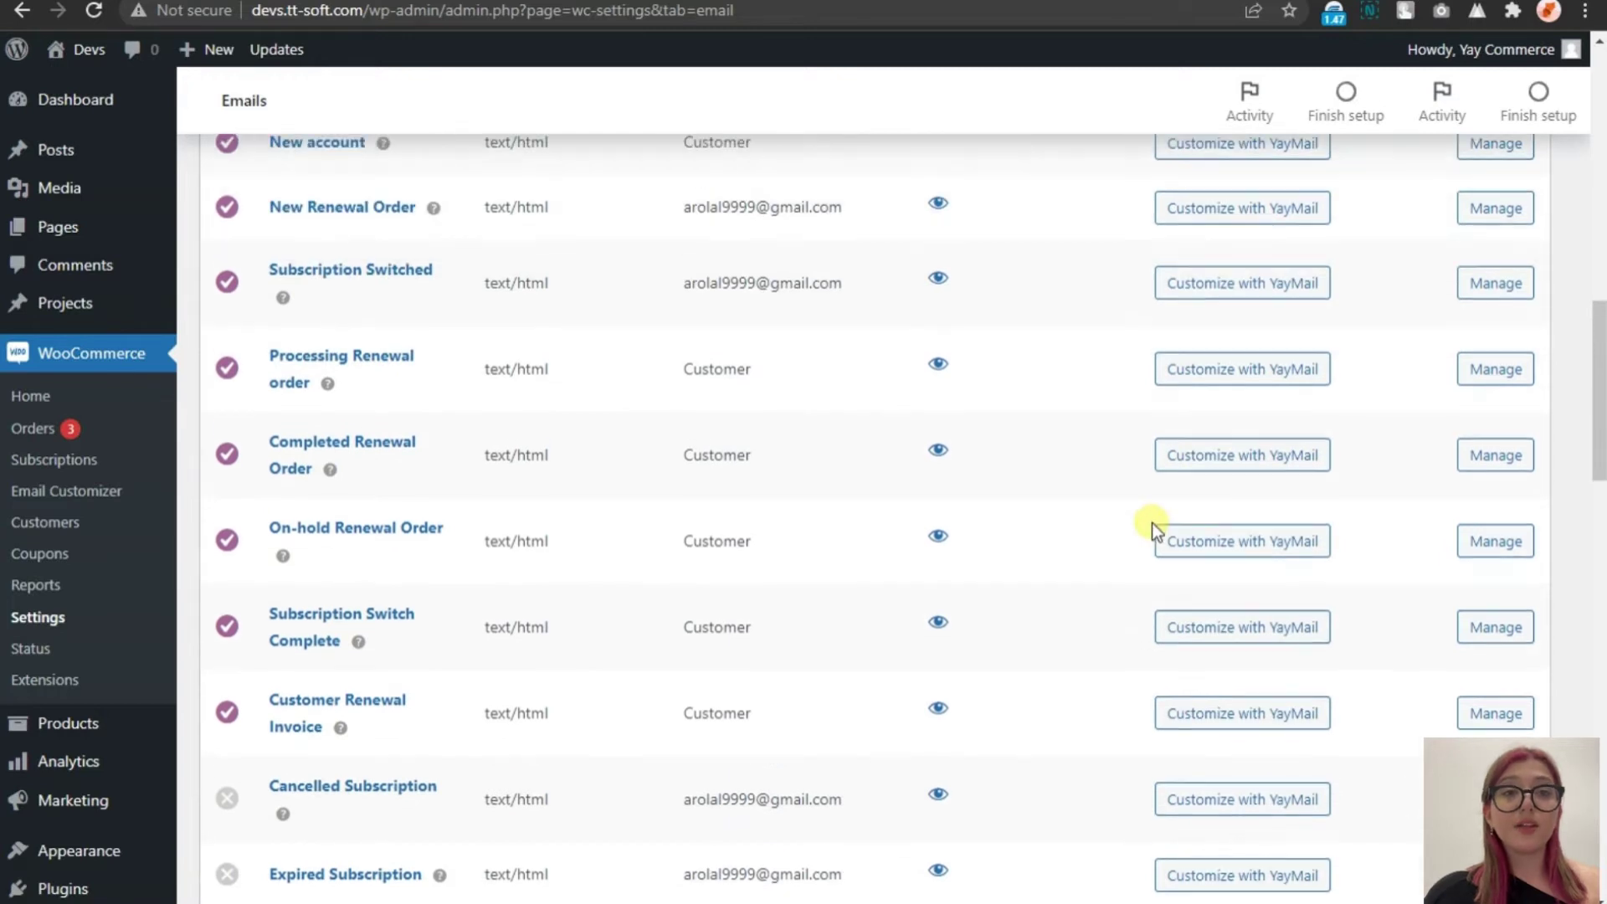
{"action": "scroll", "coordinate": [1152, 523], "scroll_direction": "up", "scroll_amount": 1}
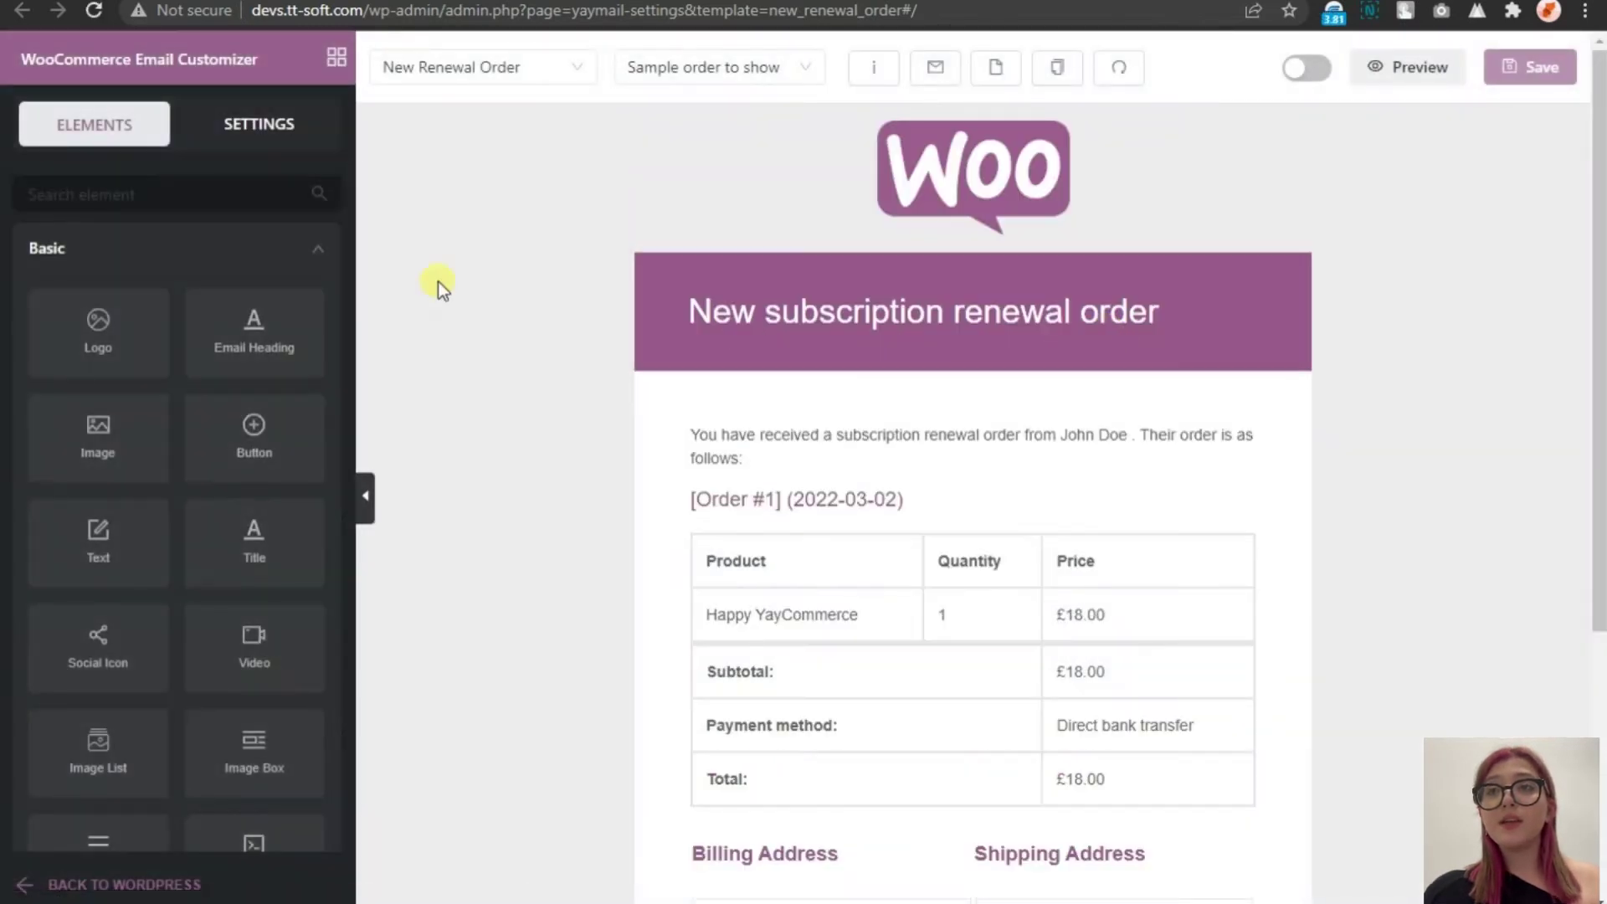
Replace the New Renewal Order logo with the Yay!Commerce image, widened to 244px
{"action": "scroll", "coordinate": [951, 503], "scroll_direction": "down", "scroll_amount": 4}
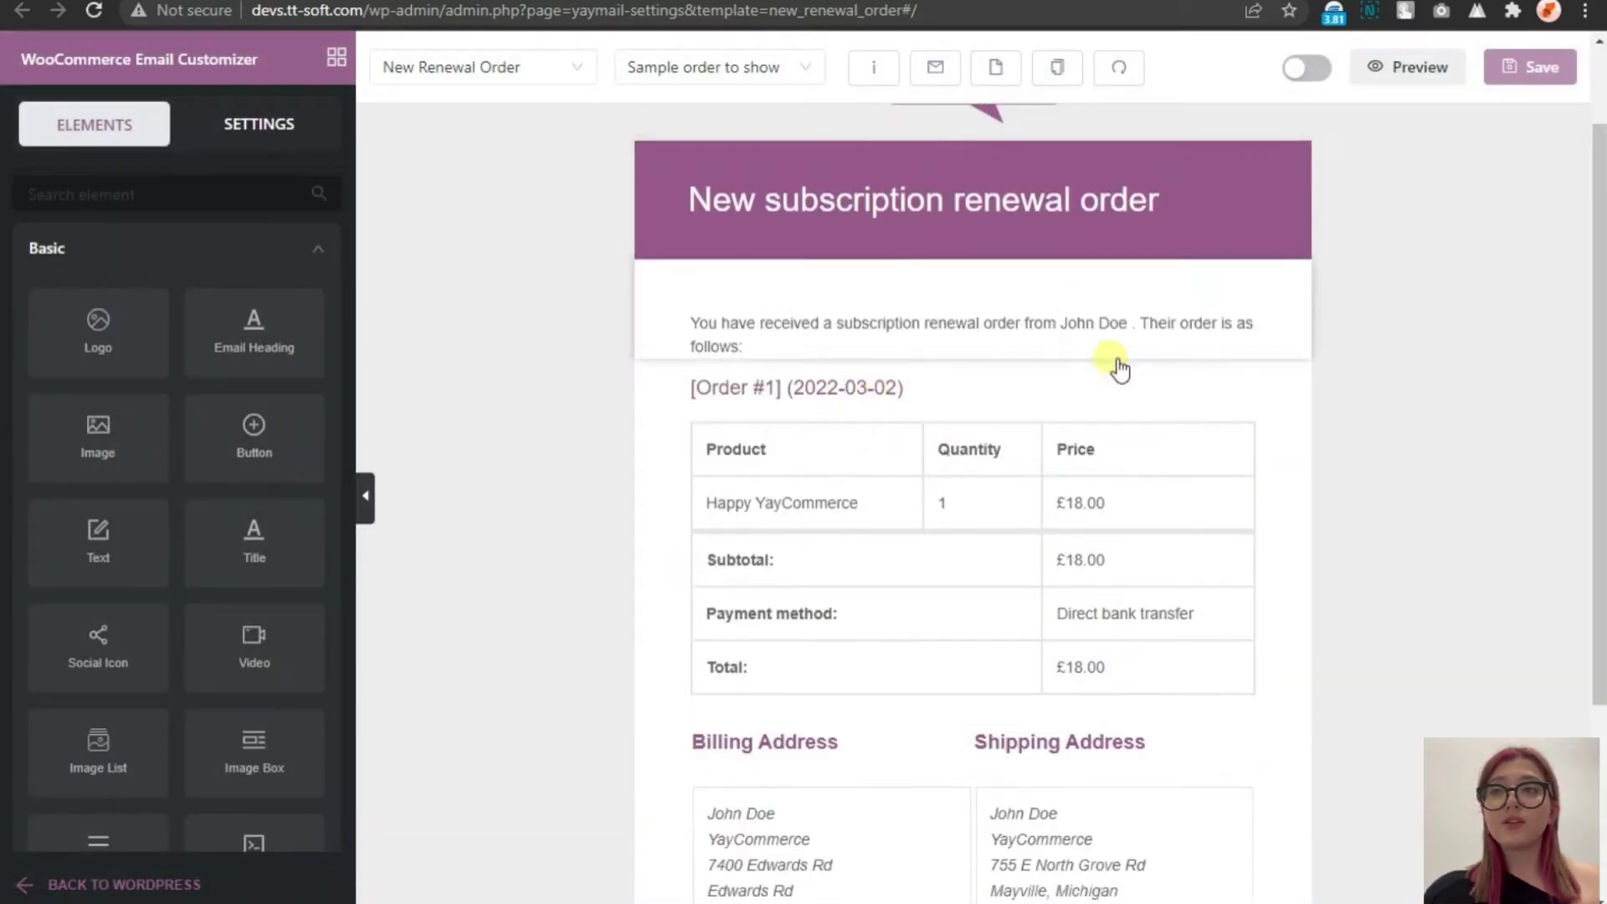
{"action": "scroll", "coordinate": [962, 563], "scroll_direction": "up", "scroll_amount": 5}
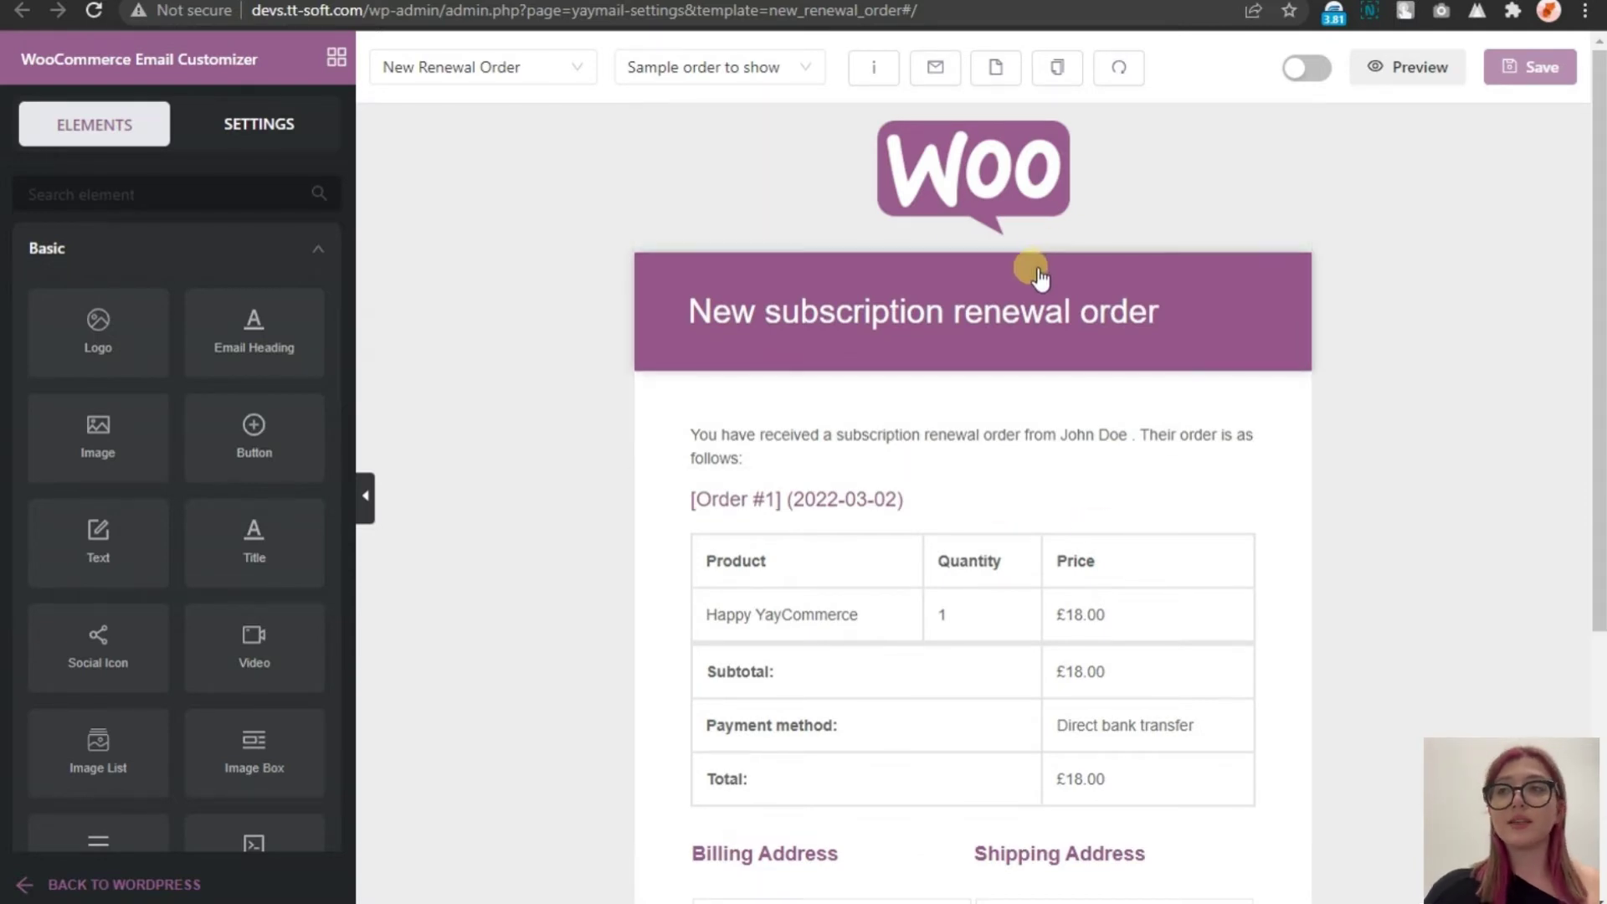
{"action": "left_click", "coordinate": [833, 188]}
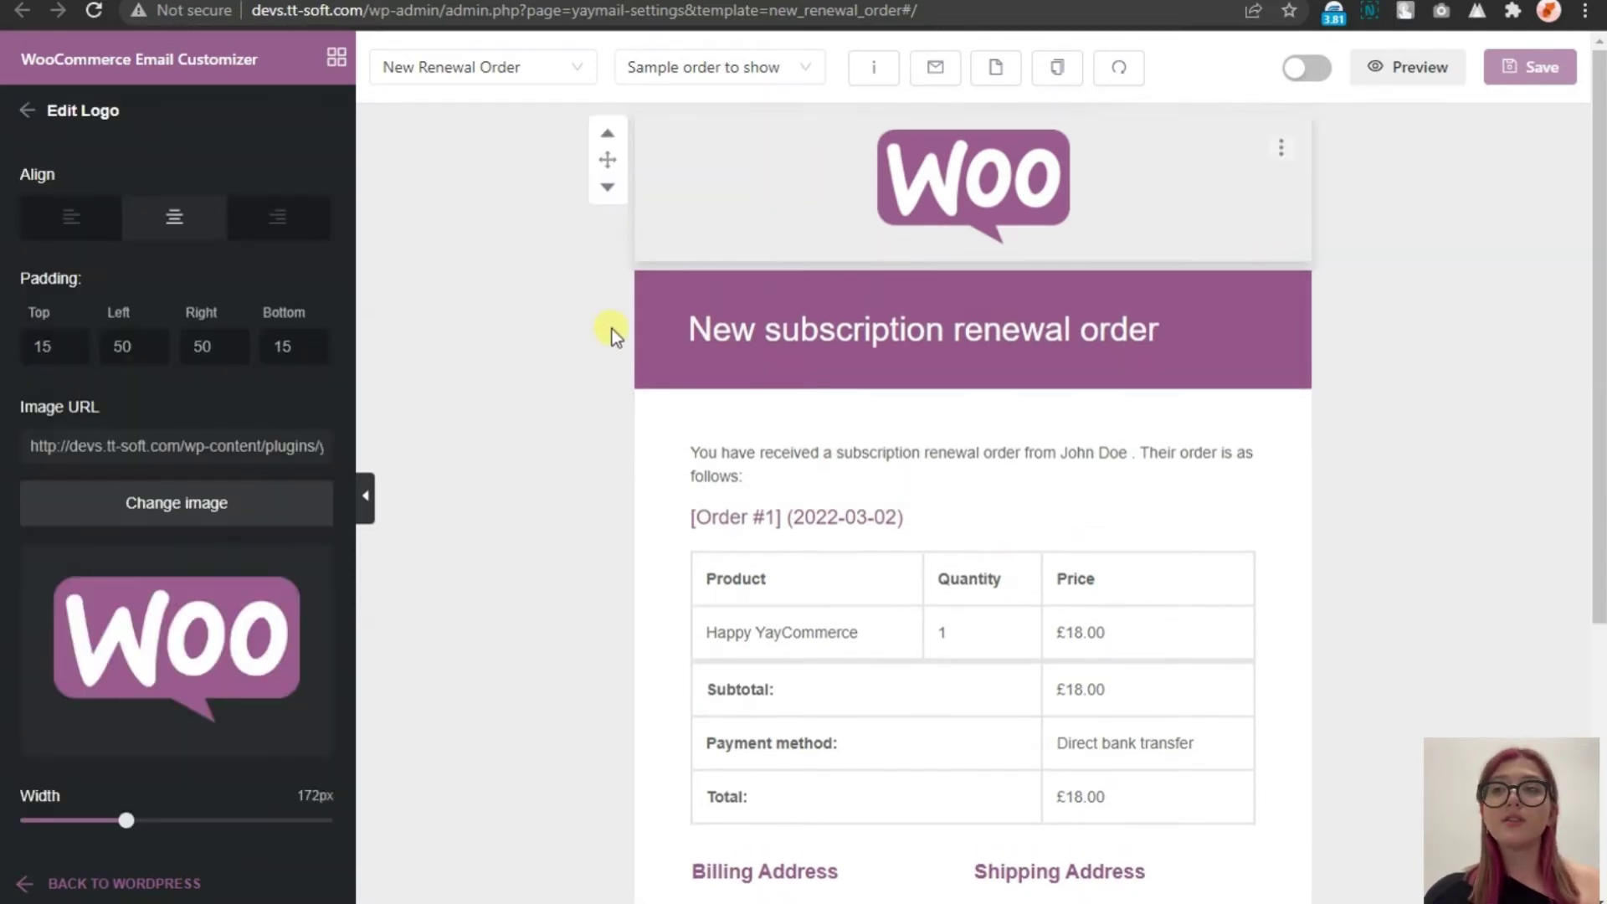
{"action": "scroll", "coordinate": [837, 311], "scroll_direction": "down", "scroll_amount": 1}
{"action": "scroll", "coordinate": [847, 313], "scroll_direction": "down", "scroll_amount": 2}
{"action": "scroll", "coordinate": [817, 380], "scroll_direction": "up", "scroll_amount": 4}
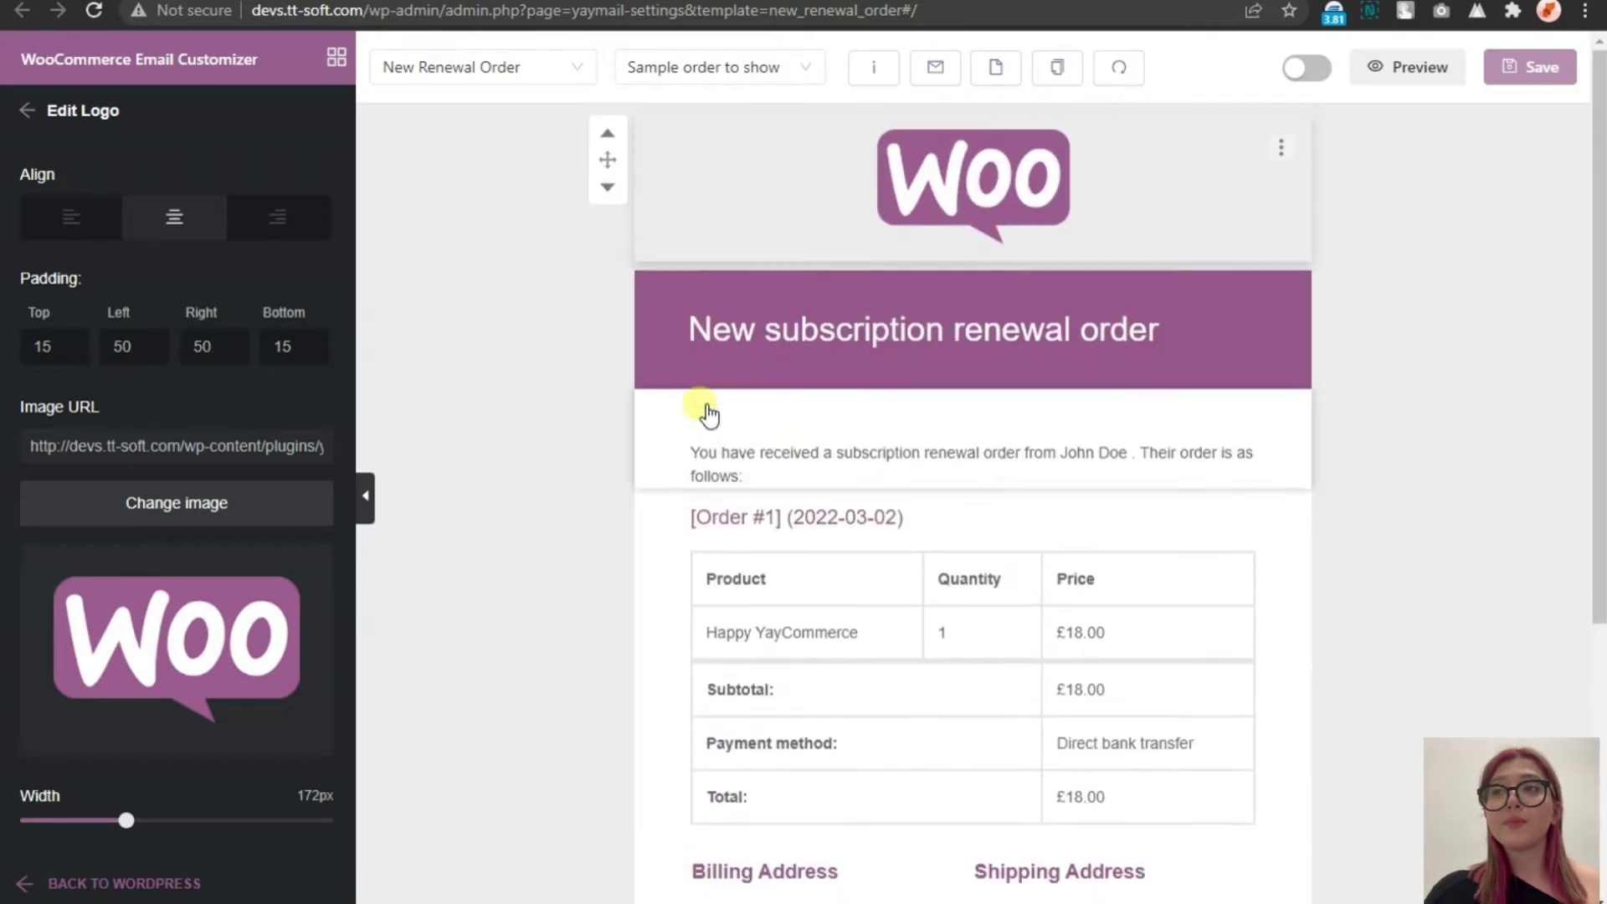
{"action": "scroll", "coordinate": [242, 377], "scroll_direction": "down", "scroll_amount": 1}
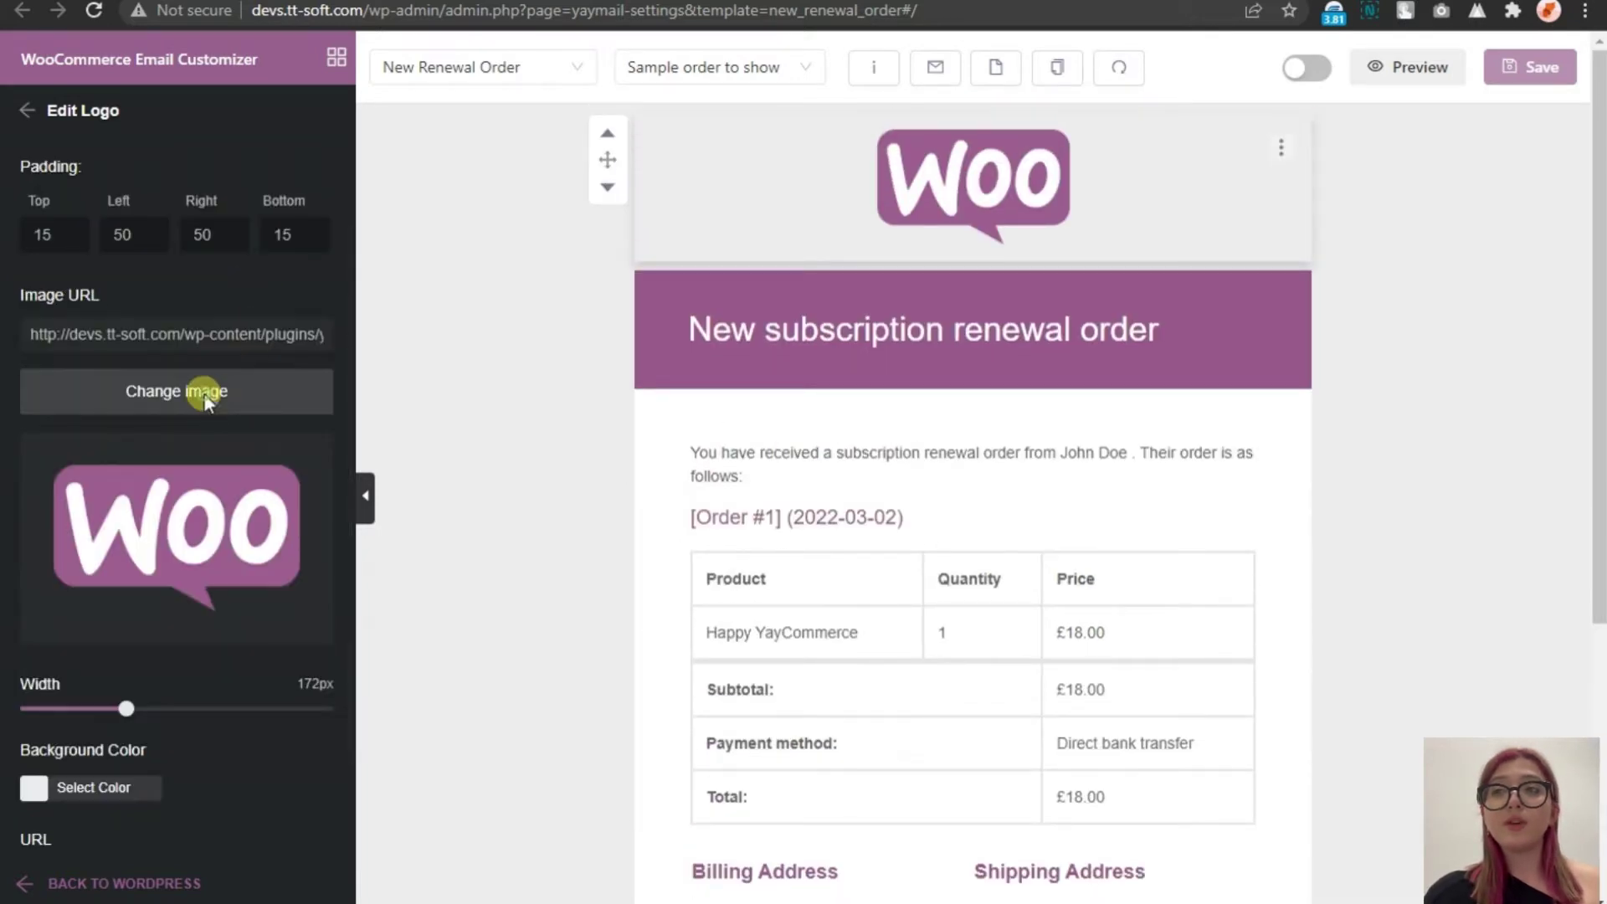
{"action": "left_click", "coordinate": [205, 394]}
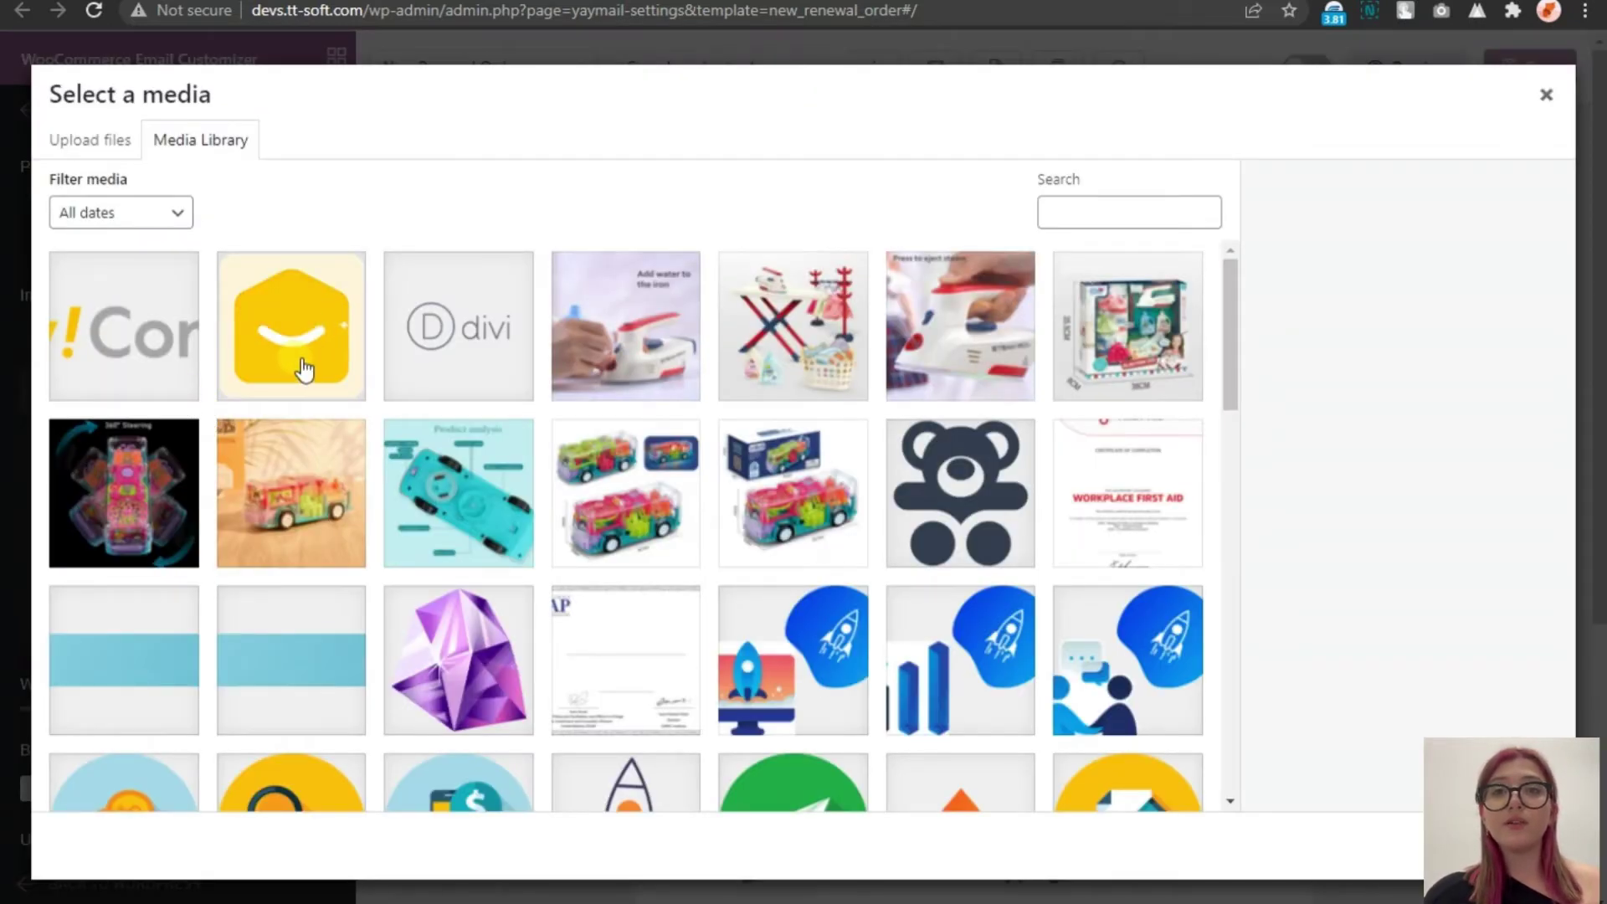
{"action": "left_click", "coordinate": [170, 369]}
{"action": "double_click", "coordinate": [170, 368]}
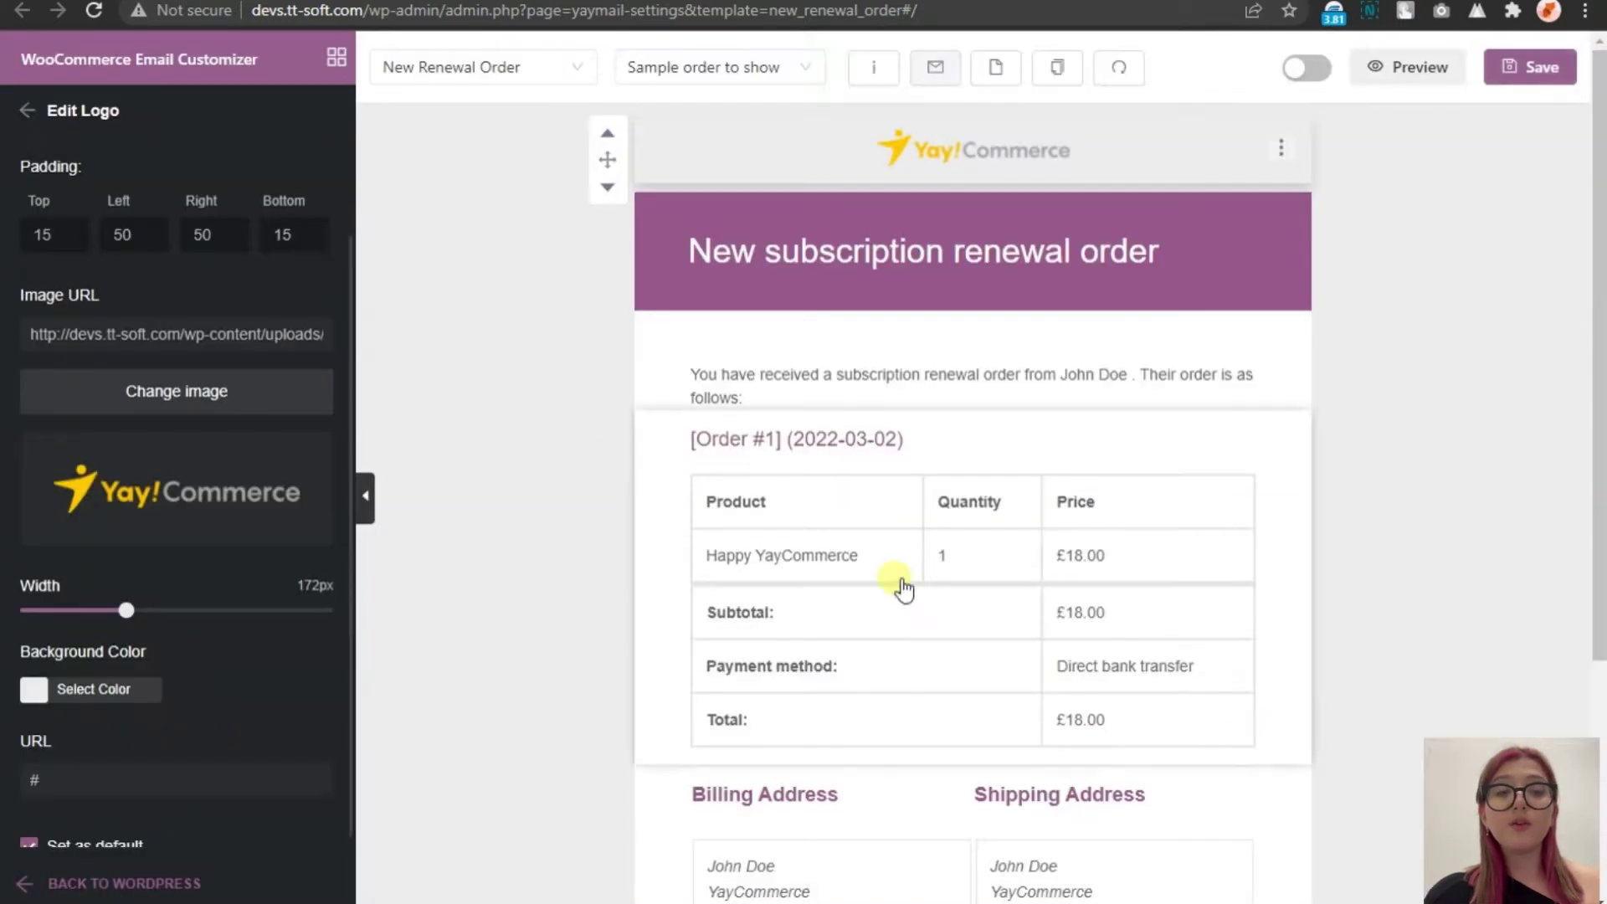
{"action": "left_click_drag", "start_coordinate": [126, 589], "coordinate": [177, 620]}
Set the email heading's top padding to 25 and bottom padding to 20
{"action": "left_click", "coordinate": [682, 303]}
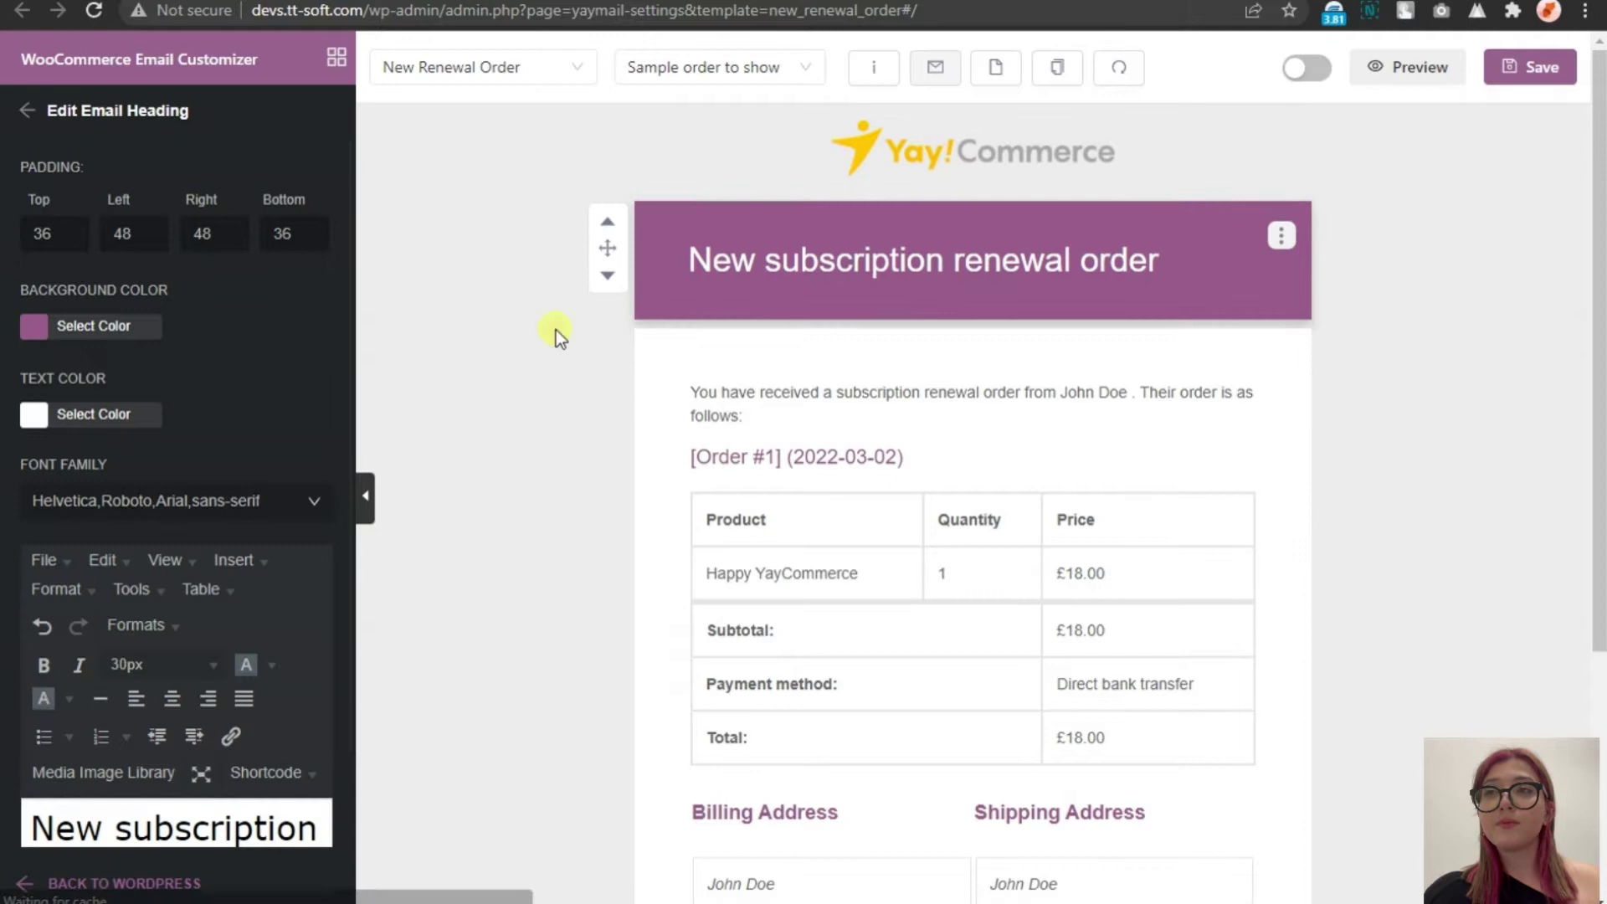
{"action": "left_click", "coordinate": [76, 229]}
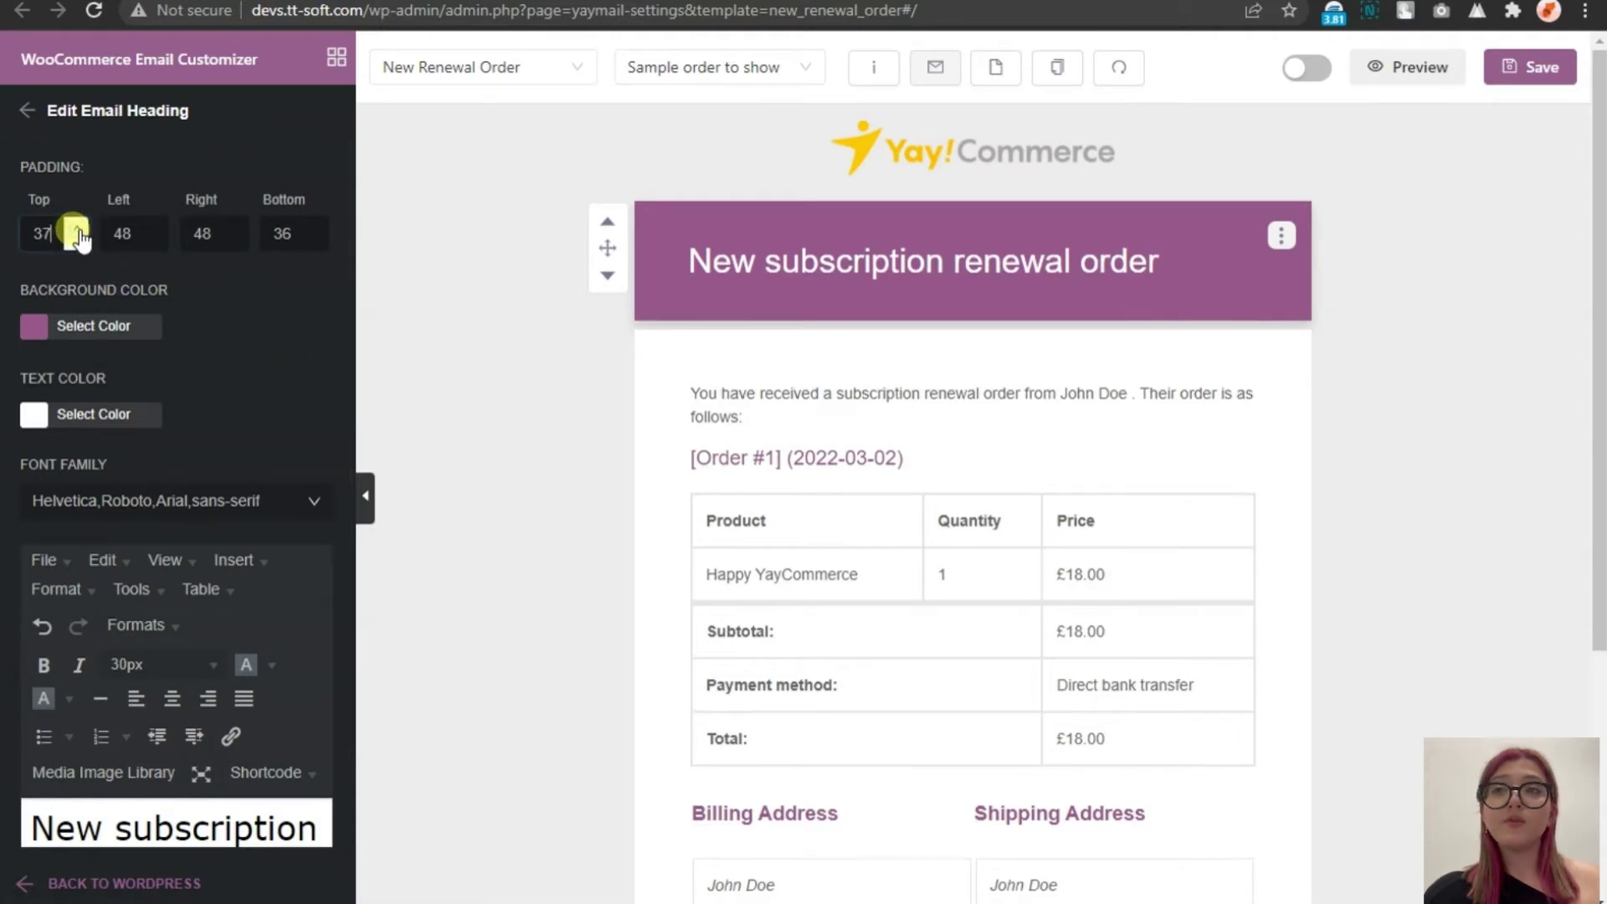
{"action": "left_click", "coordinate": [77, 228]}
{"action": "left_click", "coordinate": [80, 242]}
{"action": "left_click", "coordinate": [79, 243]}
{"action": "left_click", "coordinate": [79, 242]}
{"action": "left_click", "coordinate": [80, 242]}
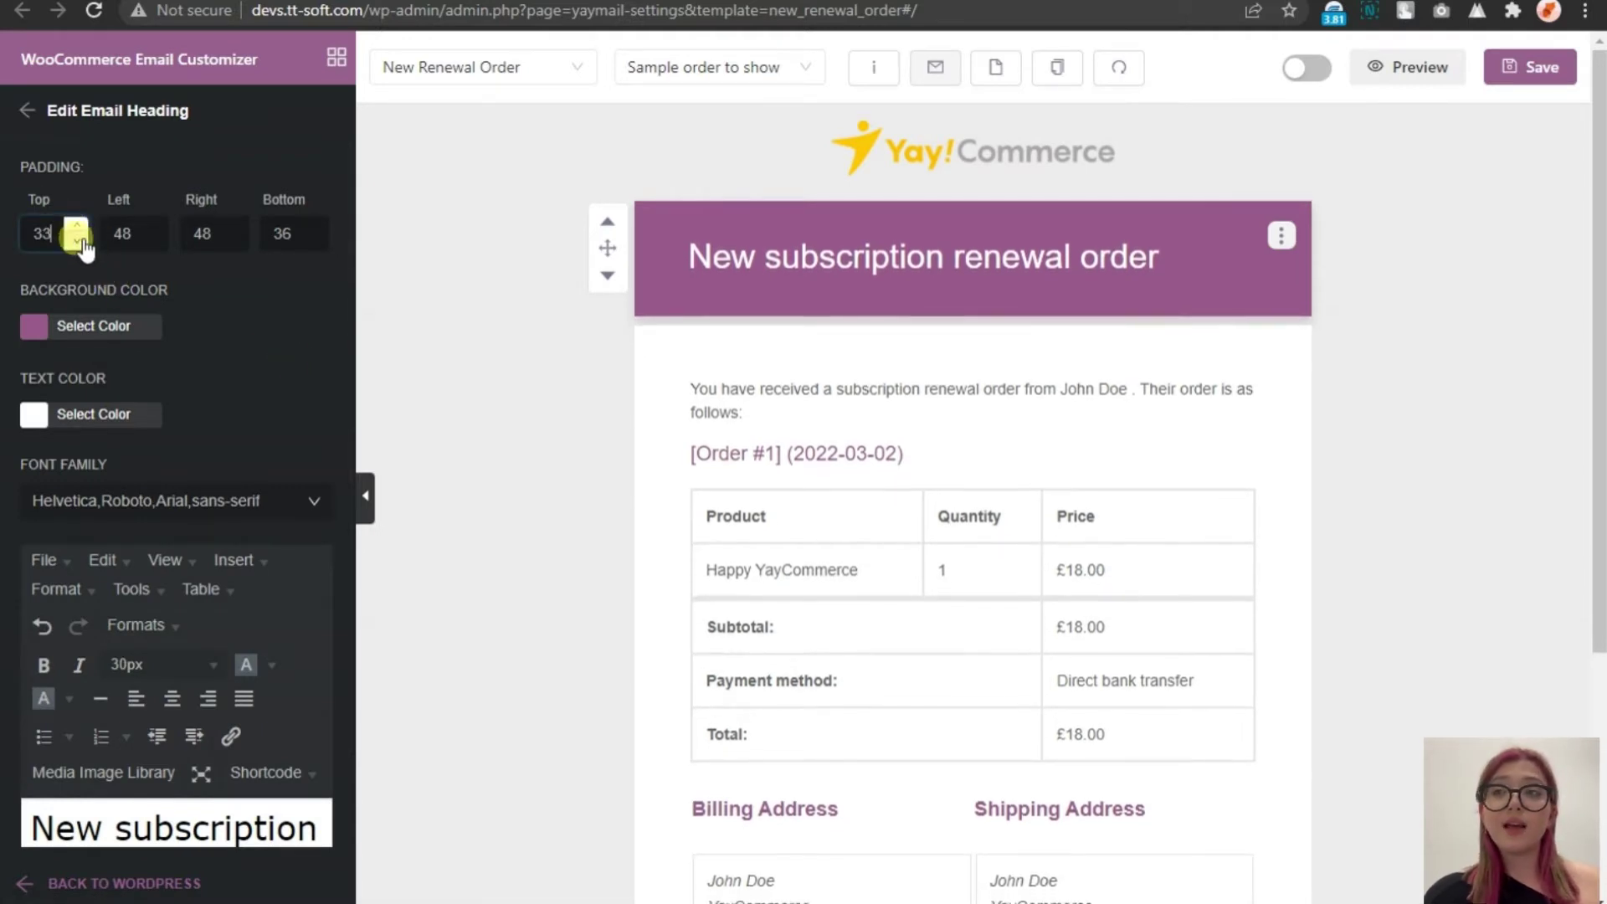
{"action": "left_click", "coordinate": [80, 242]}
{"action": "left_click", "coordinate": [79, 243]}
{"action": "left_click", "coordinate": [80, 243]}
{"action": "left_click", "coordinate": [80, 243]}
{"action": "left_click", "coordinate": [79, 242]}
{"action": "left_click", "coordinate": [80, 242]}
{"action": "left_click", "coordinate": [80, 243]}
{"action": "left_click", "coordinate": [80, 243]}
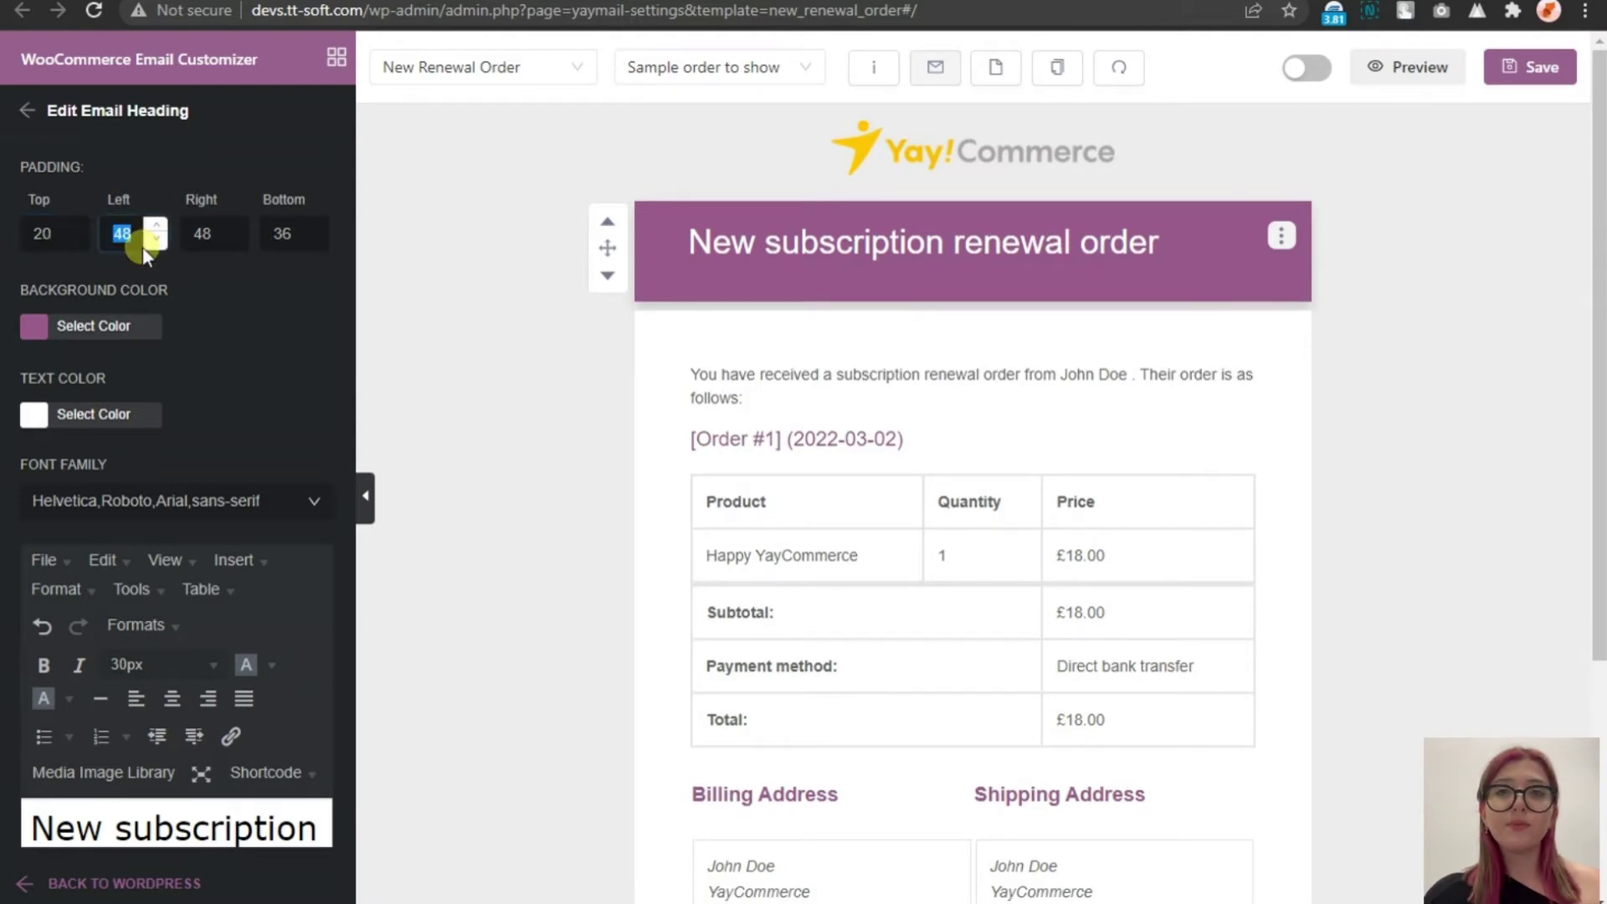
{"action": "type", "text": "25"}
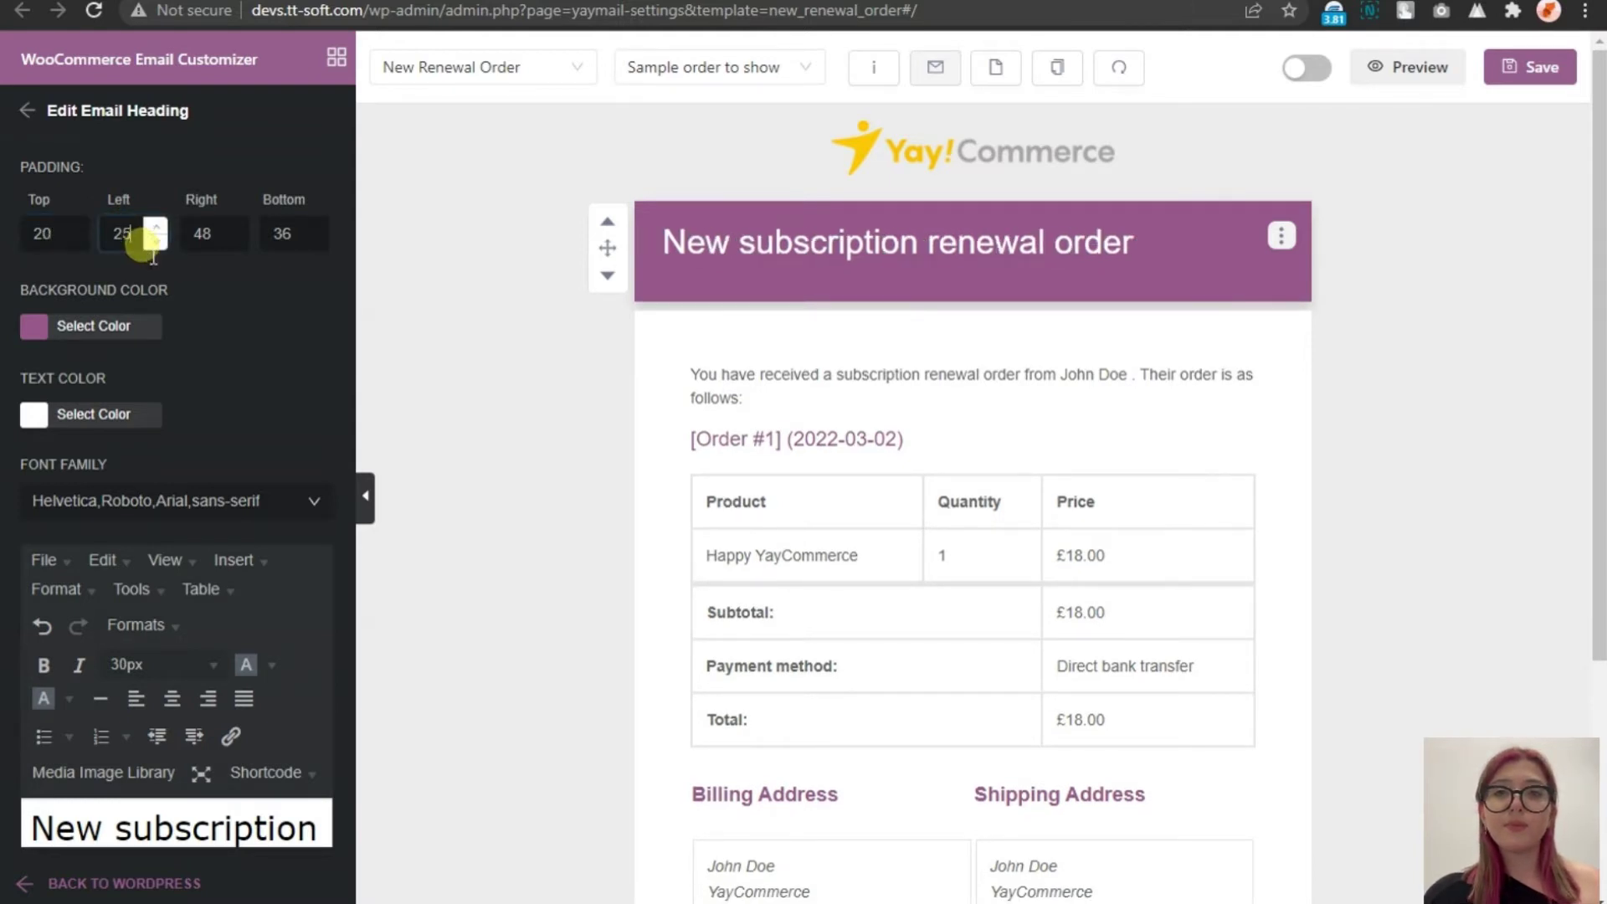
{"action": "double_click", "coordinate": [283, 234]}
{"action": "type", "text": "20"}
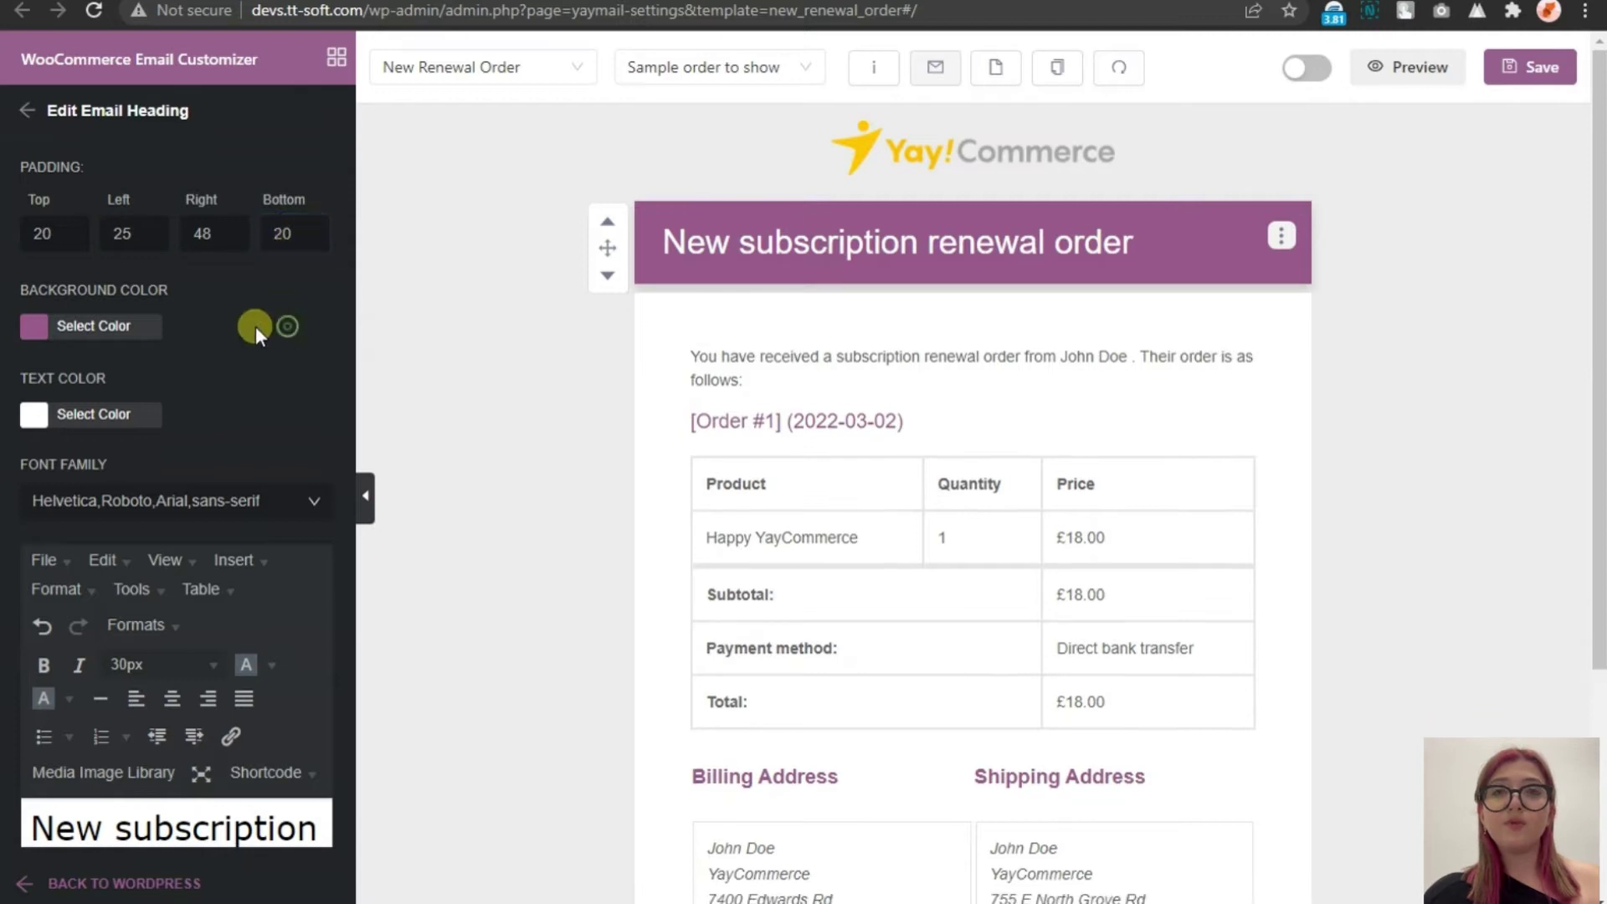
Give the heading a teal background and keep its text colour white
{"action": "left_click", "coordinate": [34, 326]}
{"action": "left_click", "coordinate": [66, 655]}
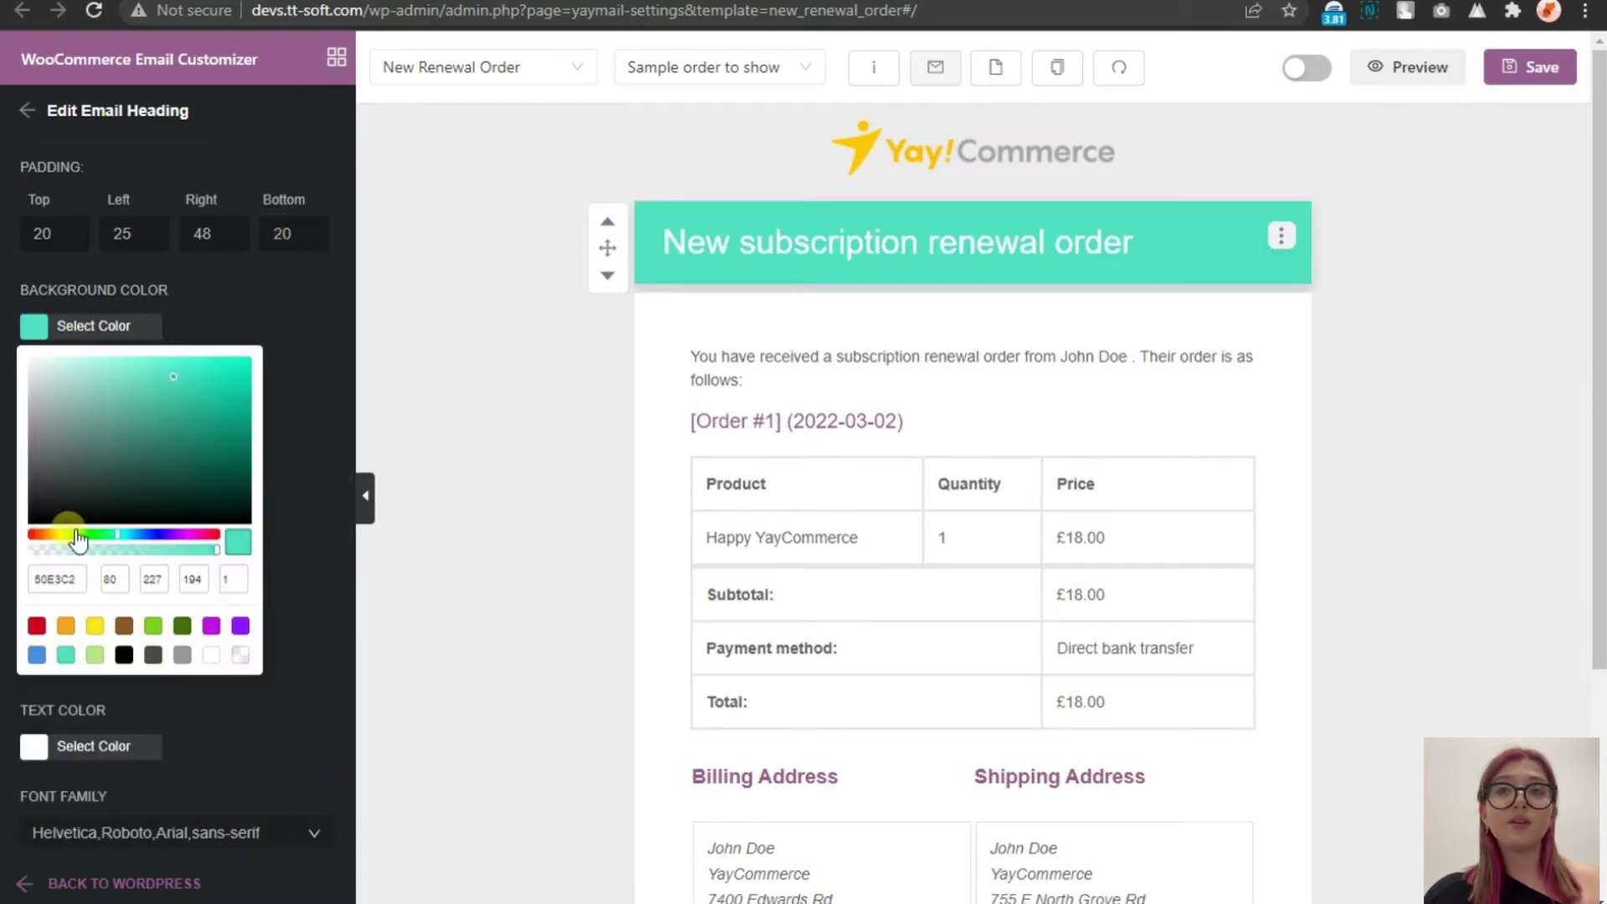
{"action": "left_click", "coordinate": [279, 311]}
{"action": "left_click", "coordinate": [34, 415]}
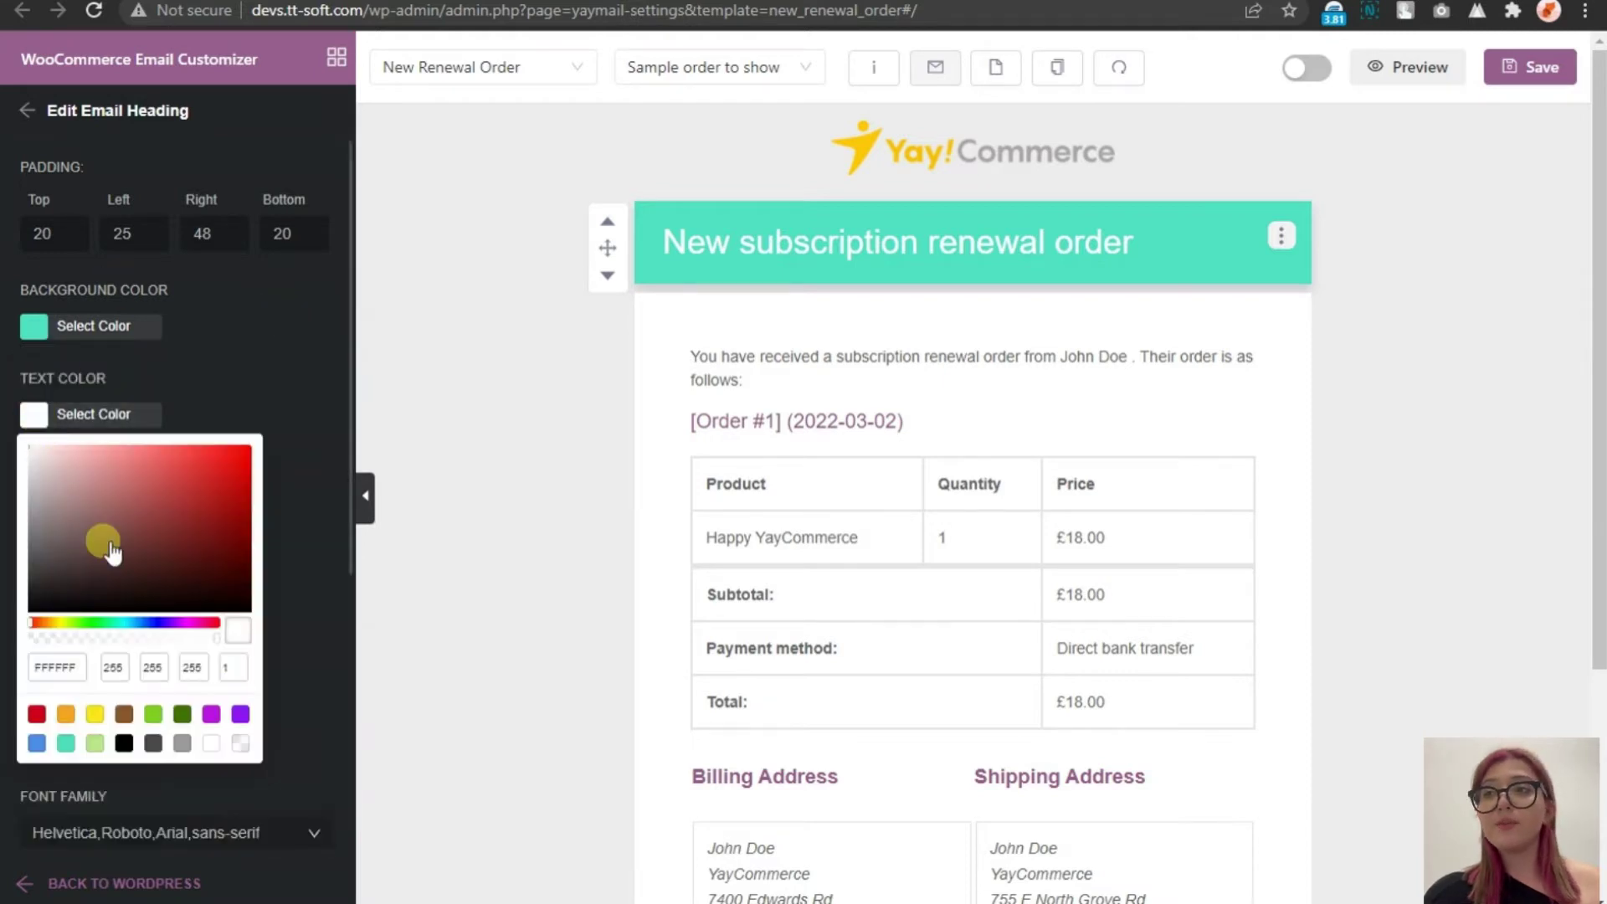
{"action": "left_click", "coordinate": [90, 469]}
{"action": "left_click_drag", "start_coordinate": [95, 476], "coordinate": [30, 448]}
{"action": "left_click", "coordinate": [187, 374]}
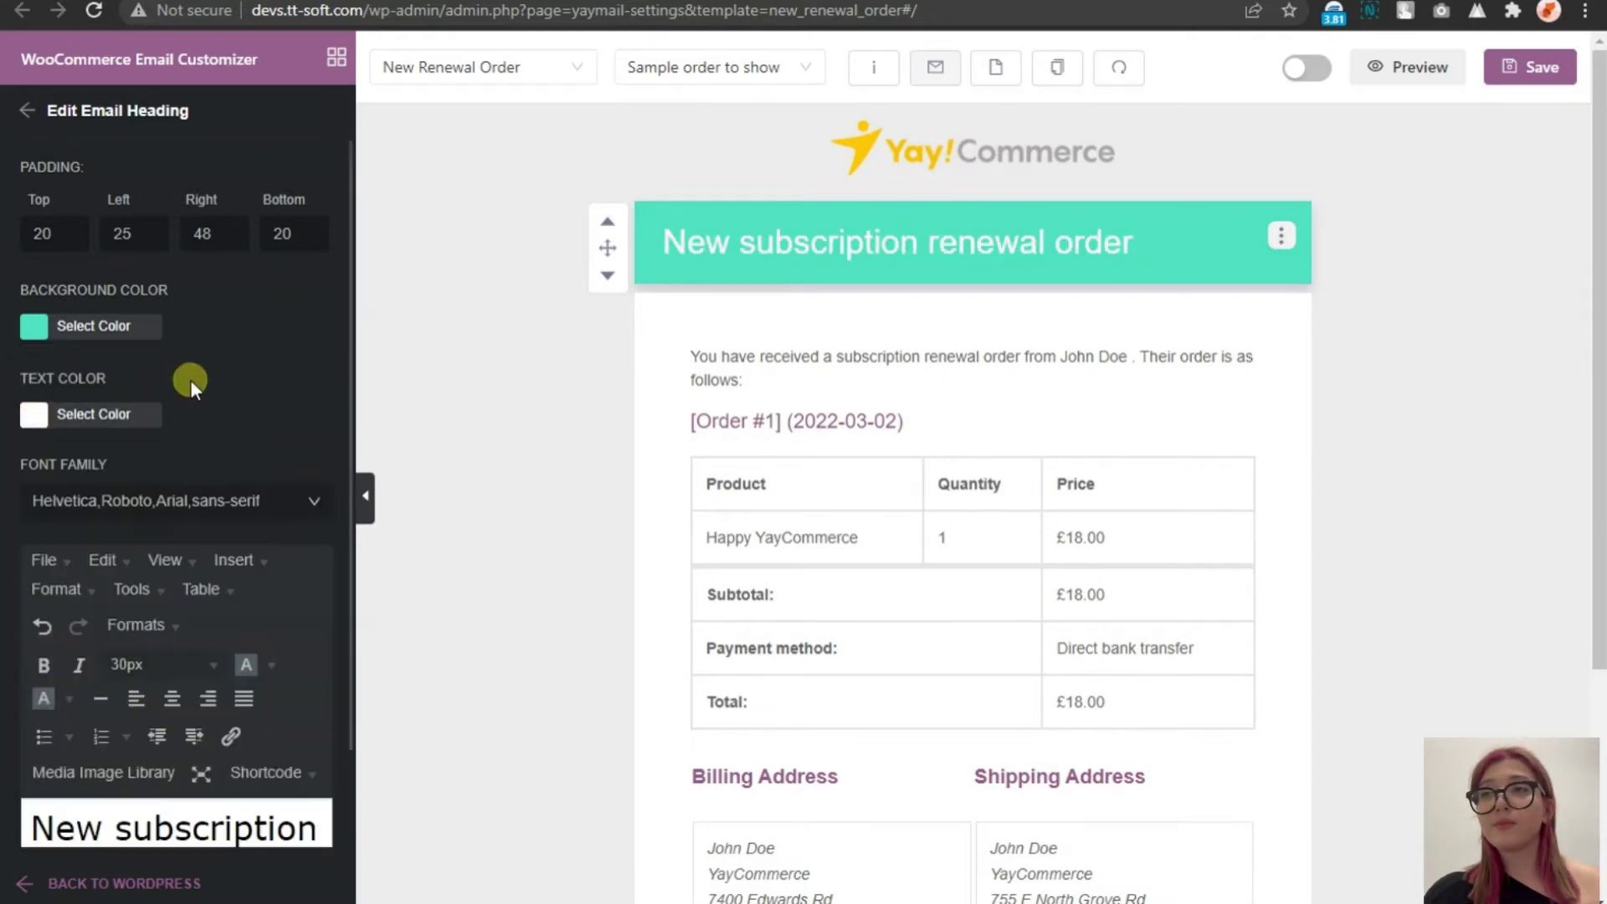
Set the heading font family to Helvetica Neue after trying Times New Roman
{"action": "scroll", "coordinate": [226, 364], "scroll_direction": "down", "scroll_amount": 2}
{"action": "left_click", "coordinate": [308, 391]}
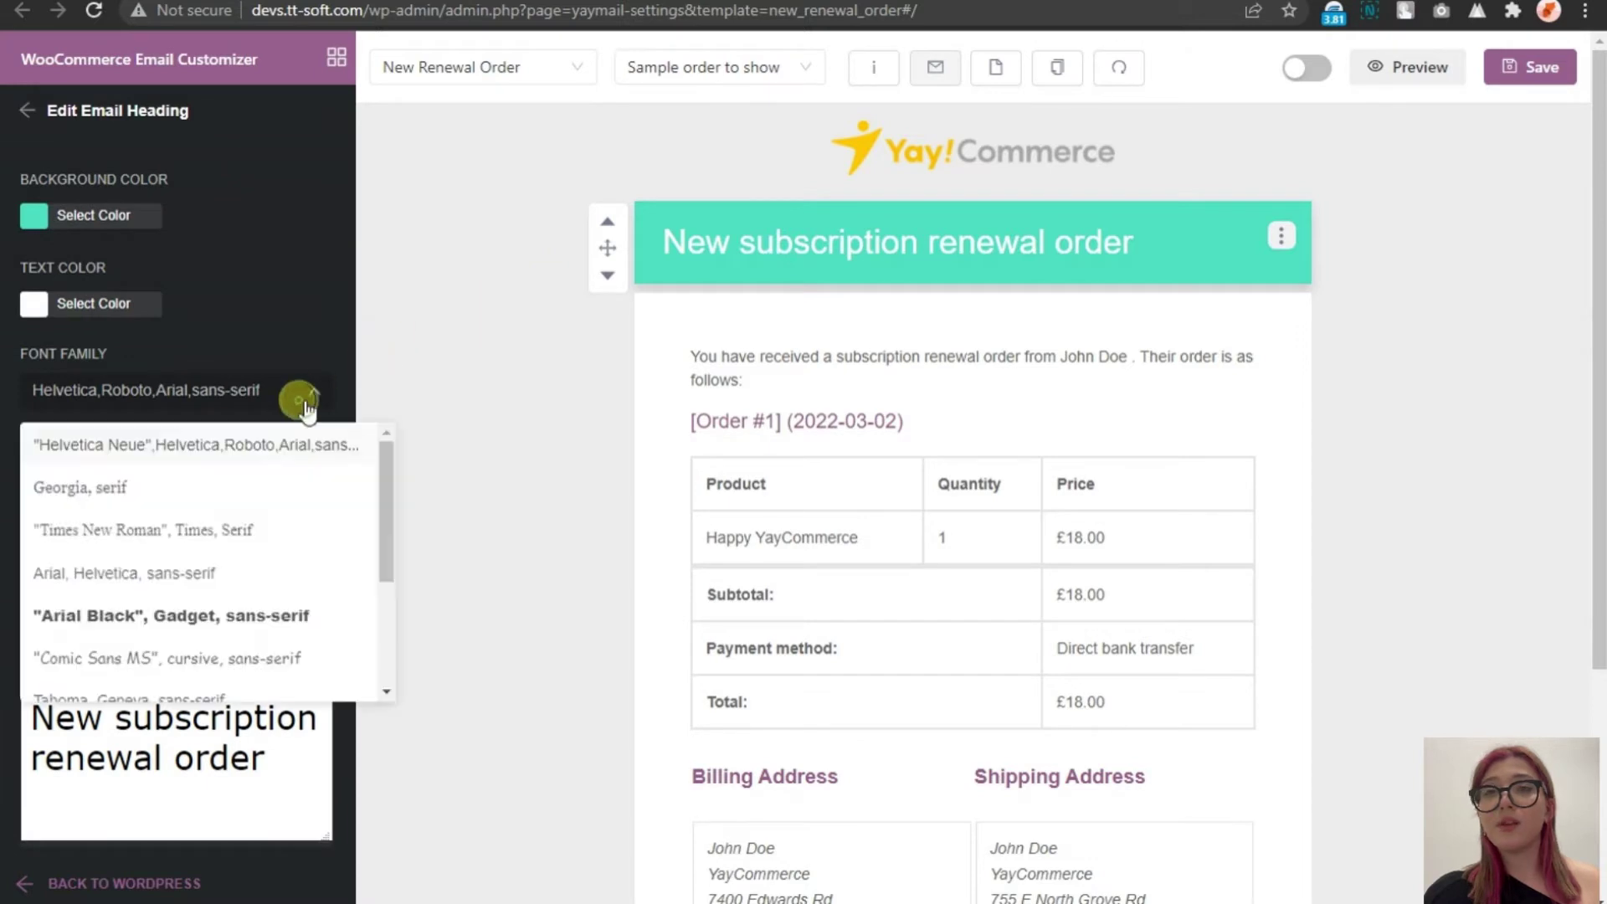
{"action": "left_click", "coordinate": [192, 518]}
{"action": "left_click", "coordinate": [205, 394]}
{"action": "scroll", "coordinate": [134, 586], "scroll_direction": "down", "scroll_amount": 3}
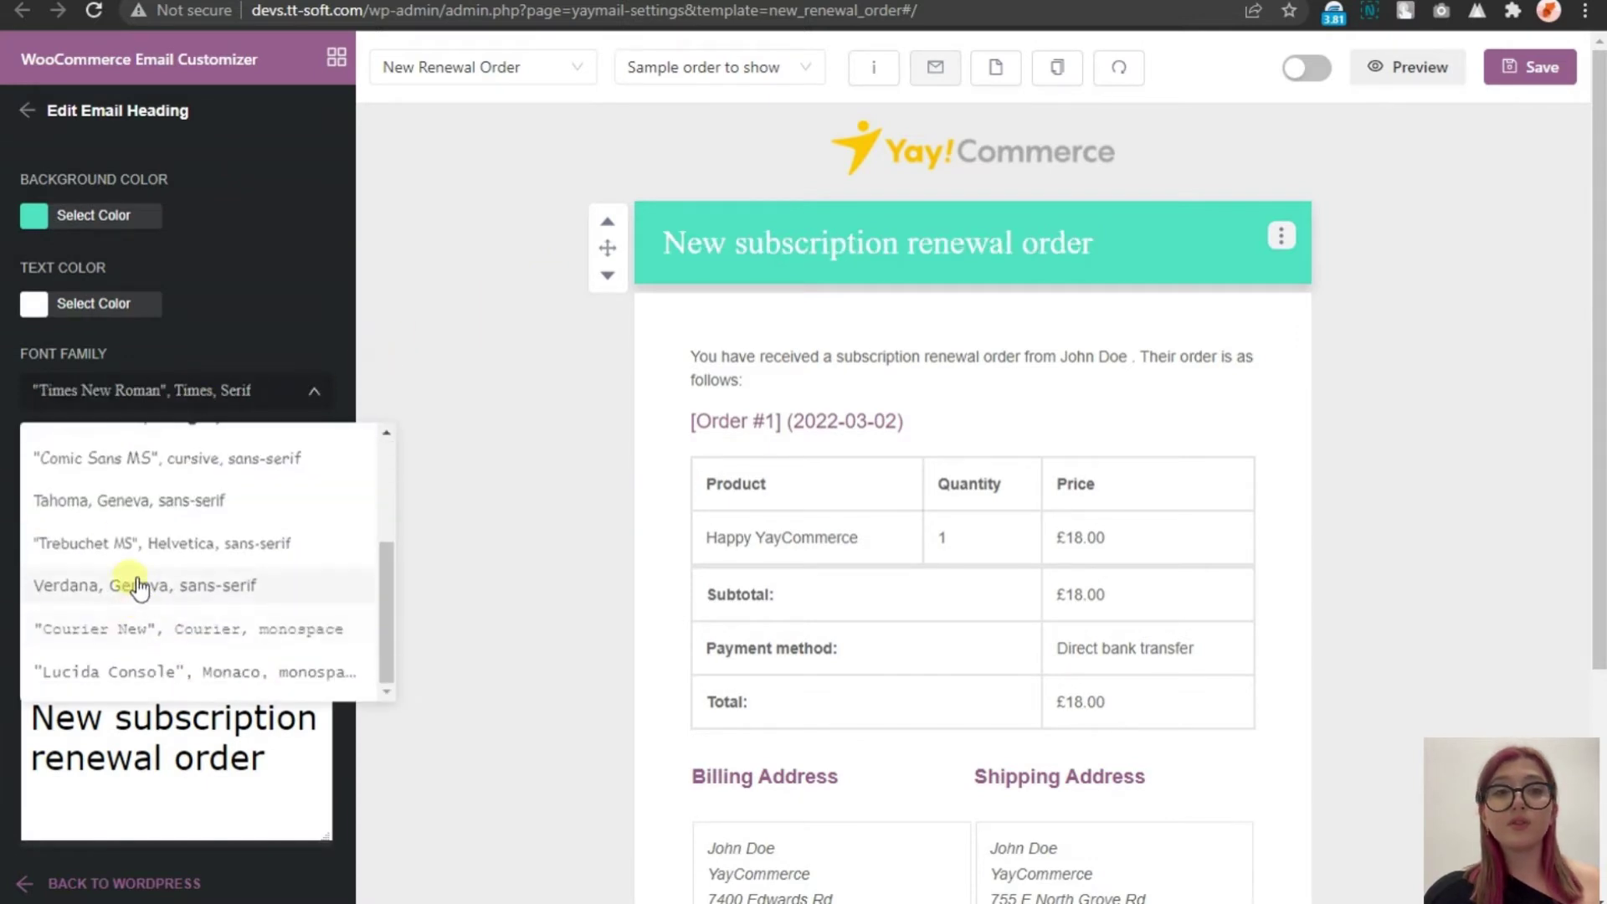
{"action": "scroll", "coordinate": [128, 503], "scroll_direction": "up", "scroll_amount": 3}
{"action": "left_click", "coordinate": [122, 446]}
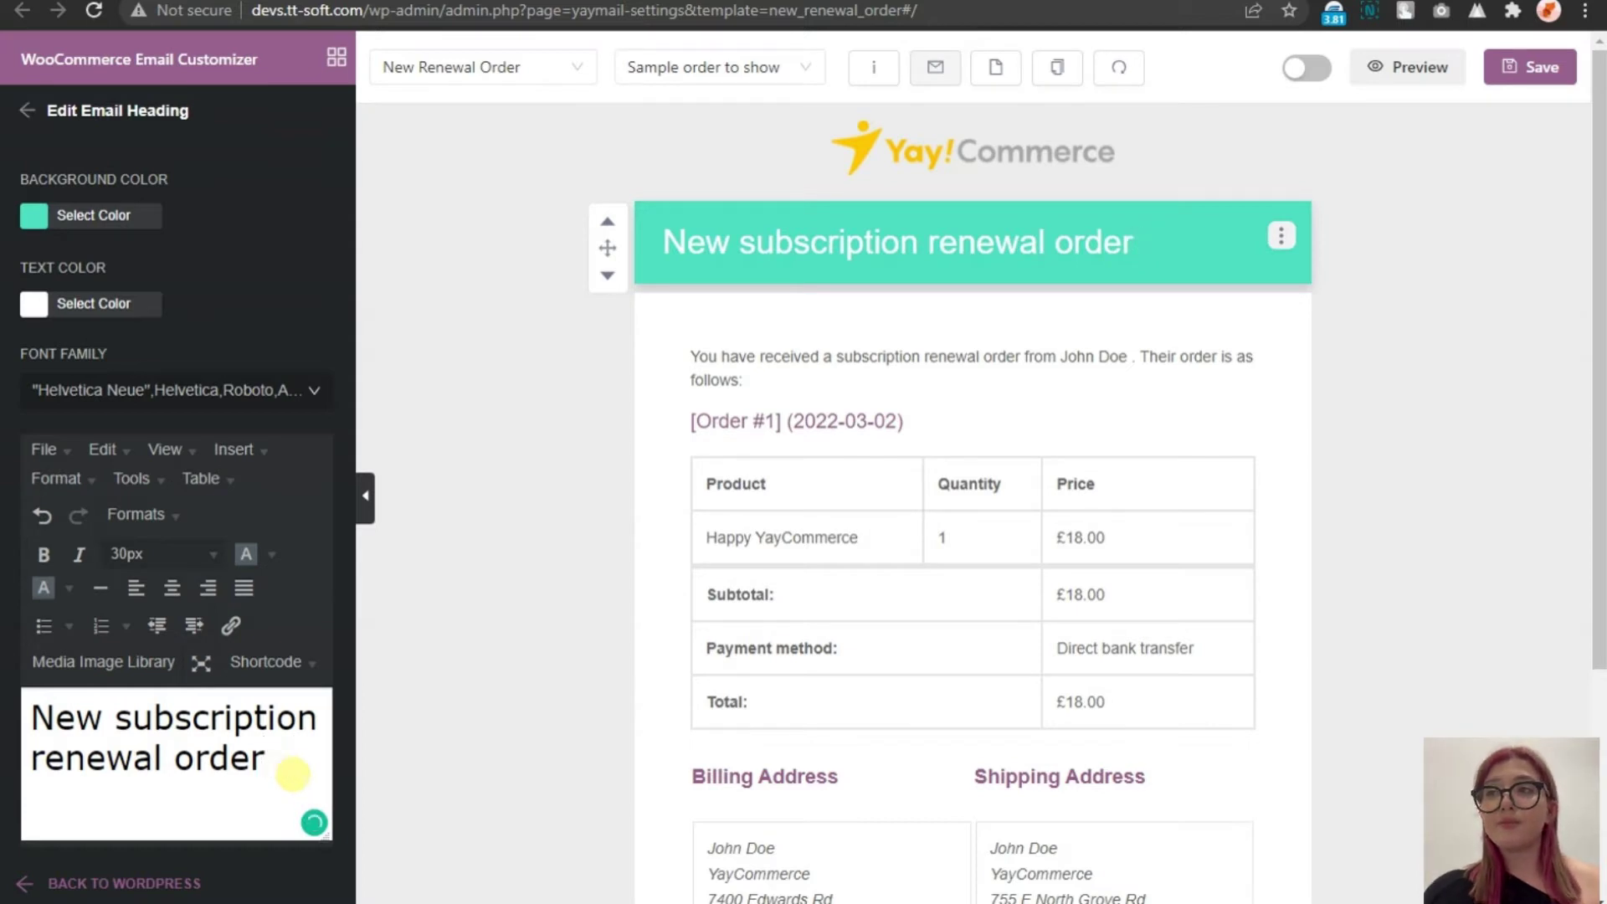
{"action": "scroll", "coordinate": [585, 524], "scroll_direction": "down", "scroll_amount": 3}
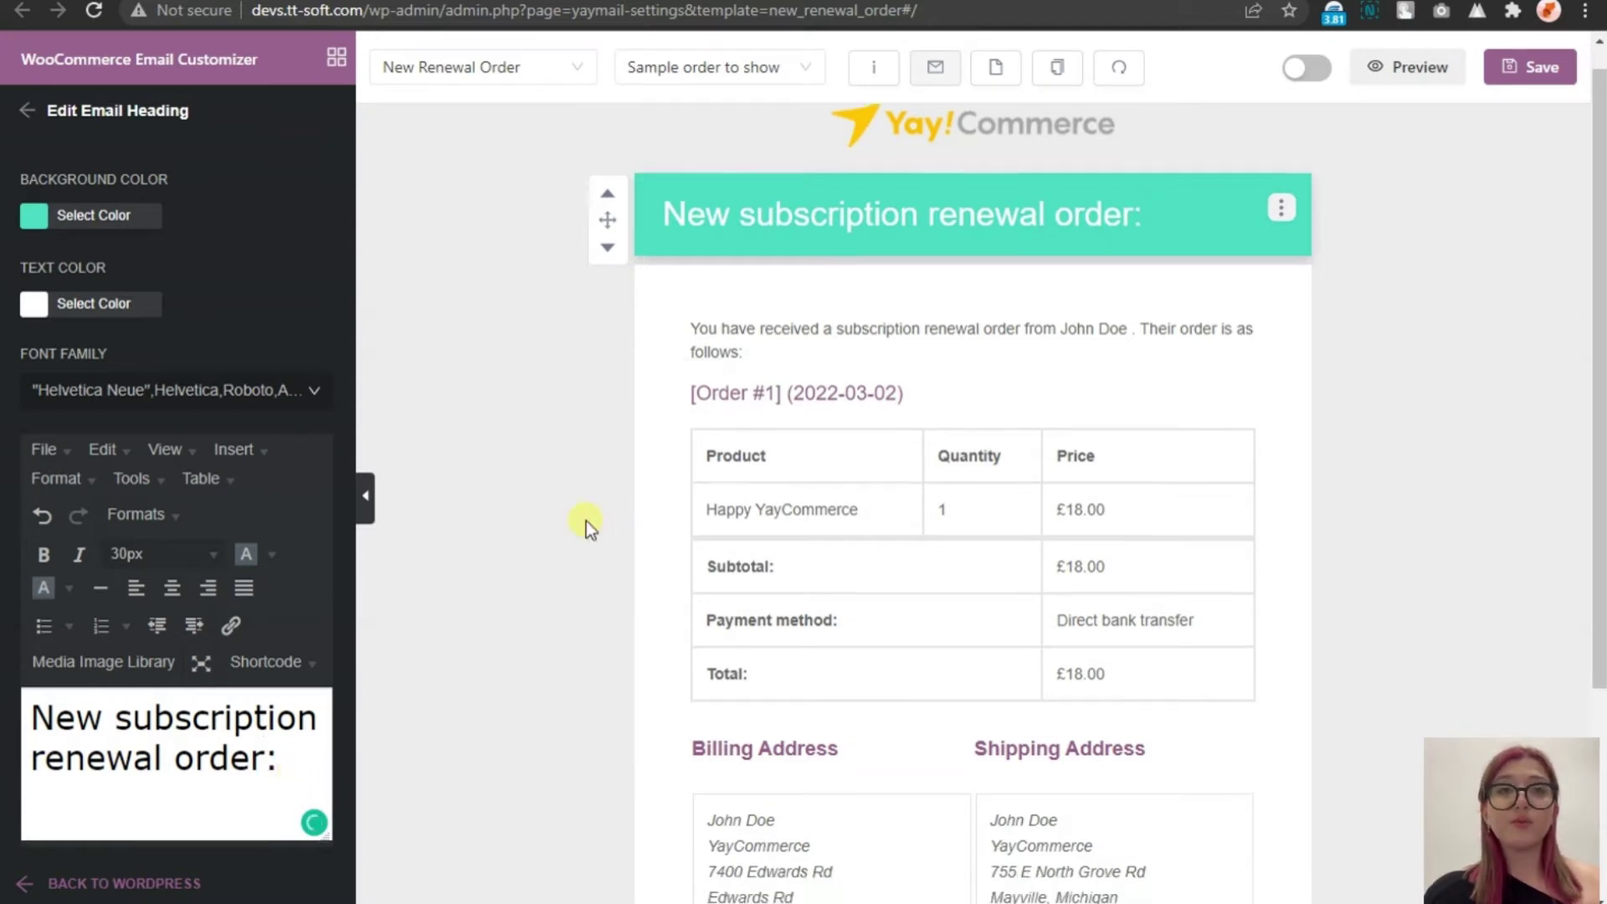
{"action": "scroll", "coordinate": [778, 458], "scroll_direction": "up", "scroll_amount": 3}
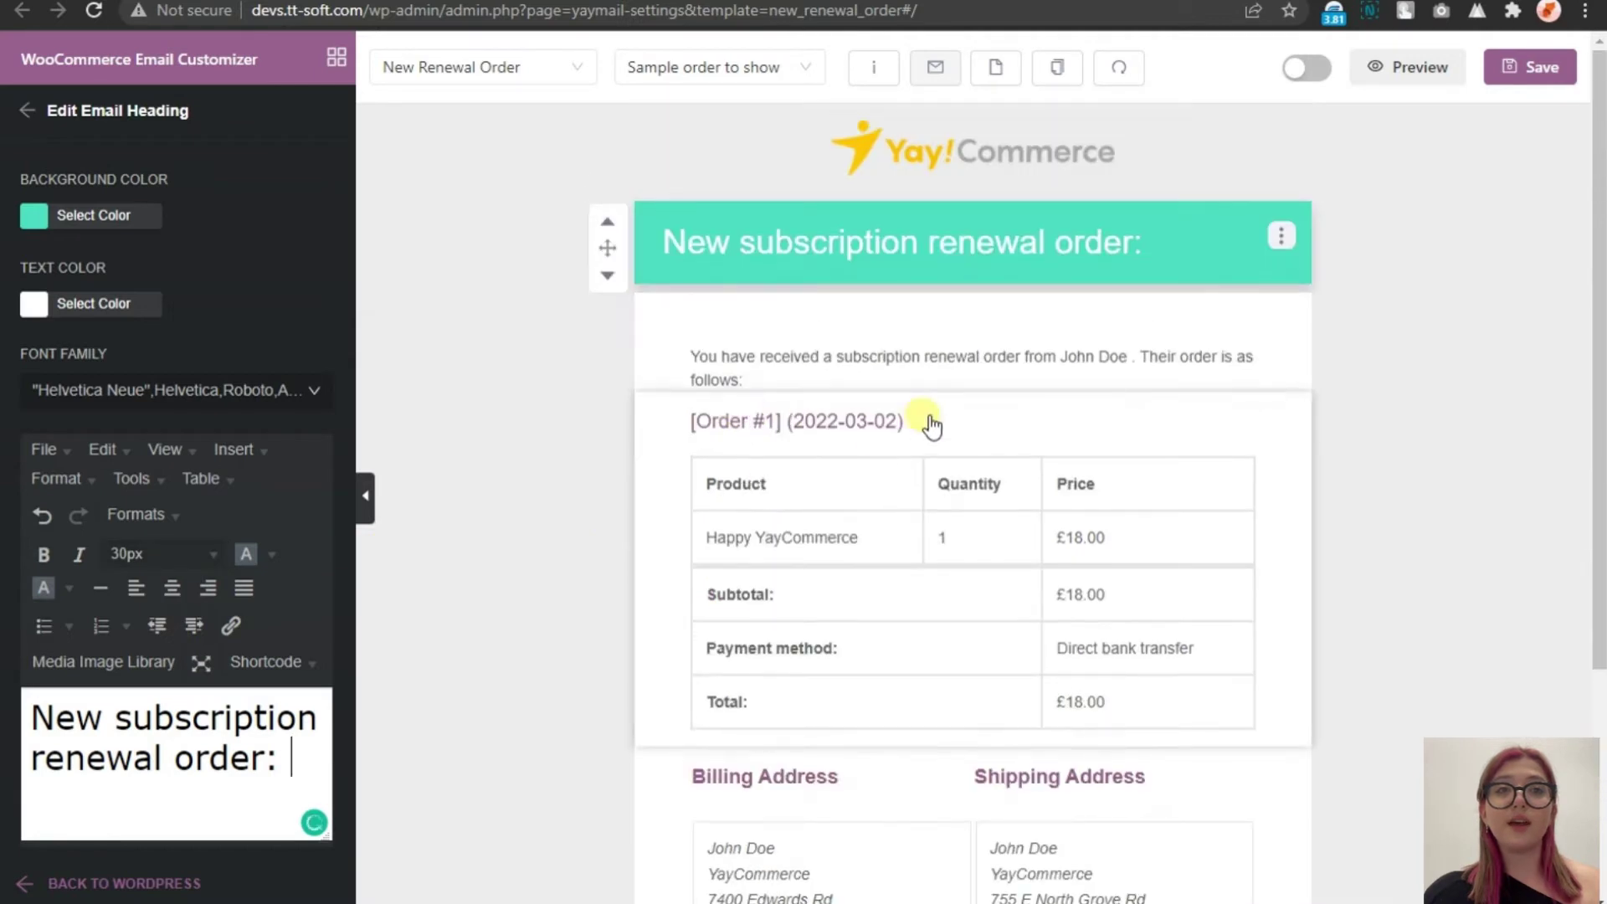
Select the intro paragraph and inspect its billing first-name placeholder
{"action": "left_click", "coordinate": [867, 320]}
{"action": "scroll", "coordinate": [173, 419], "scroll_direction": "up", "scroll_amount": 1}
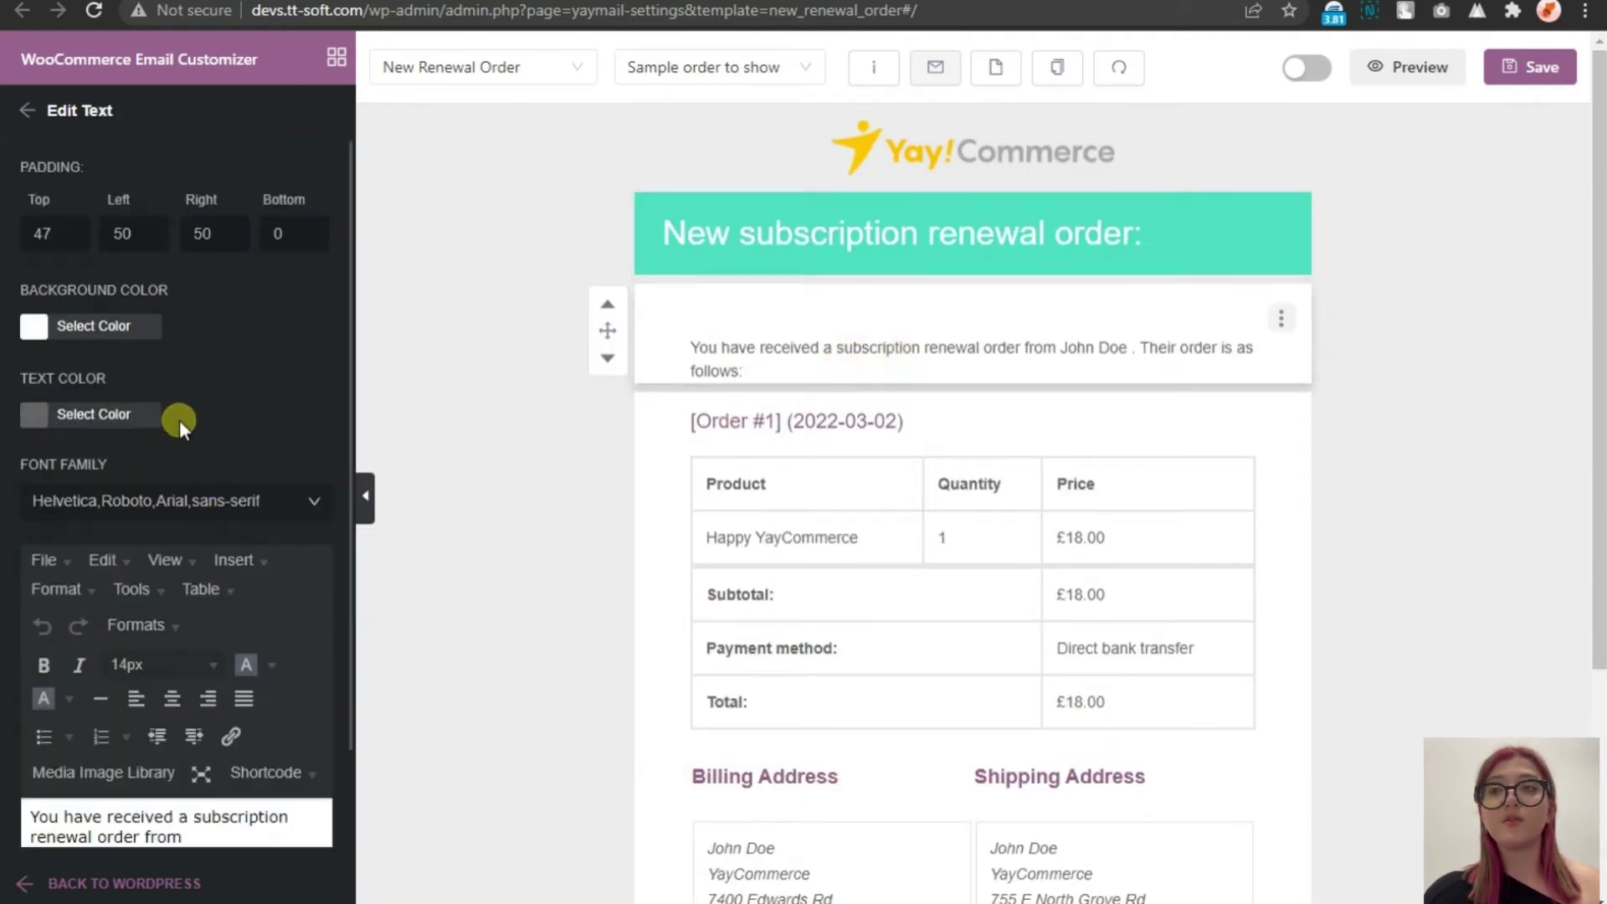
{"action": "scroll", "coordinate": [185, 435], "scroll_direction": "down", "scroll_amount": 1}
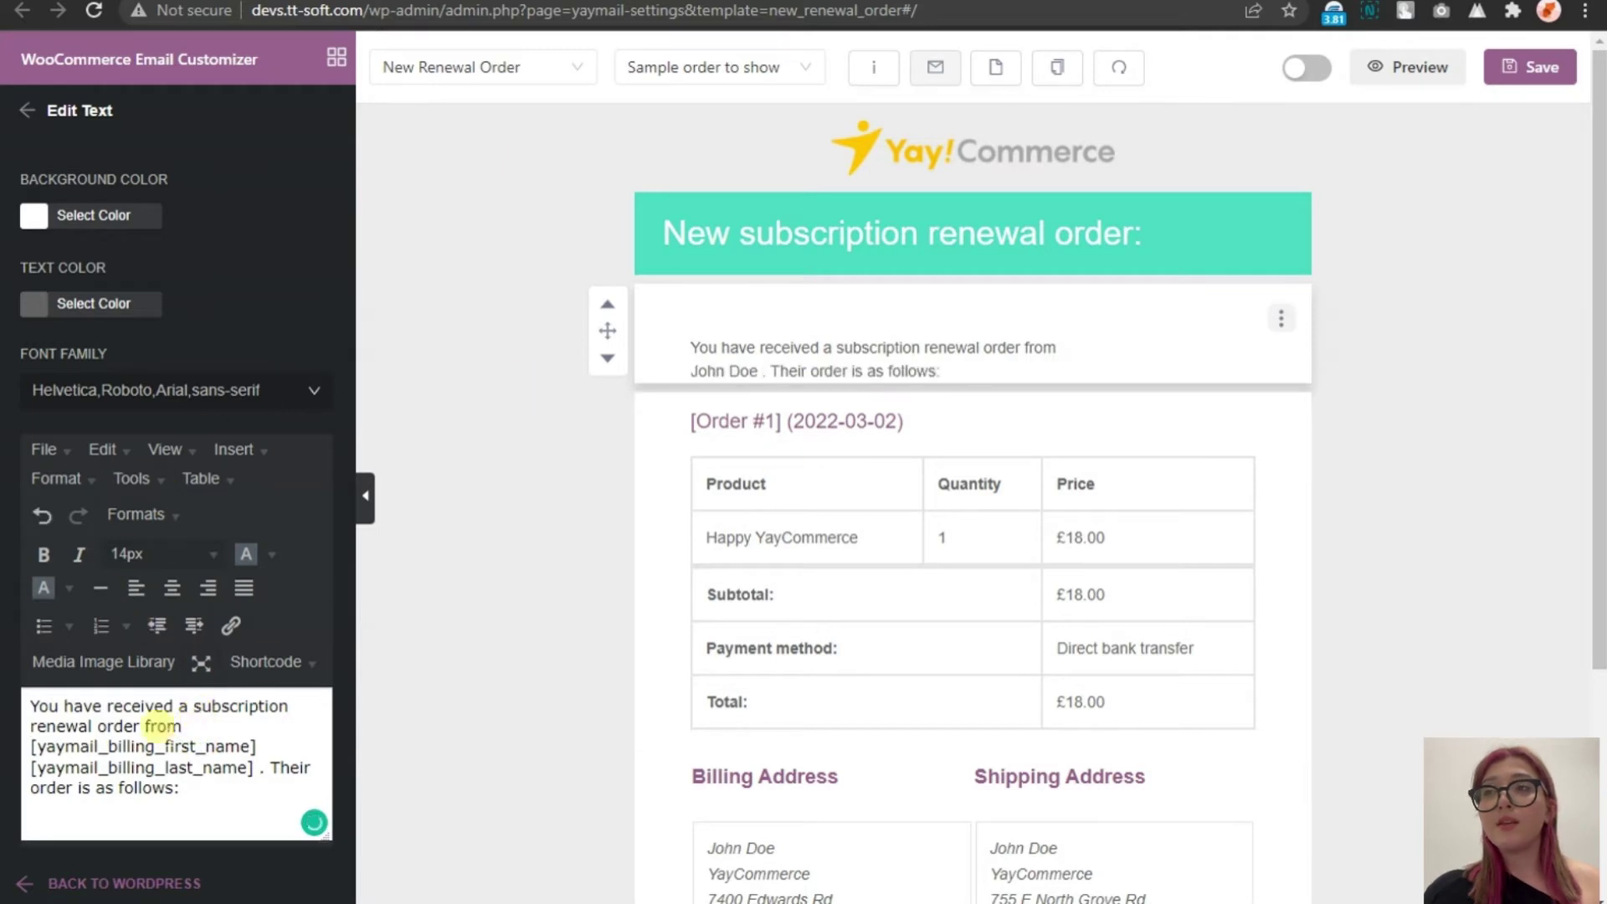
{"action": "double_click", "coordinate": [201, 745]}
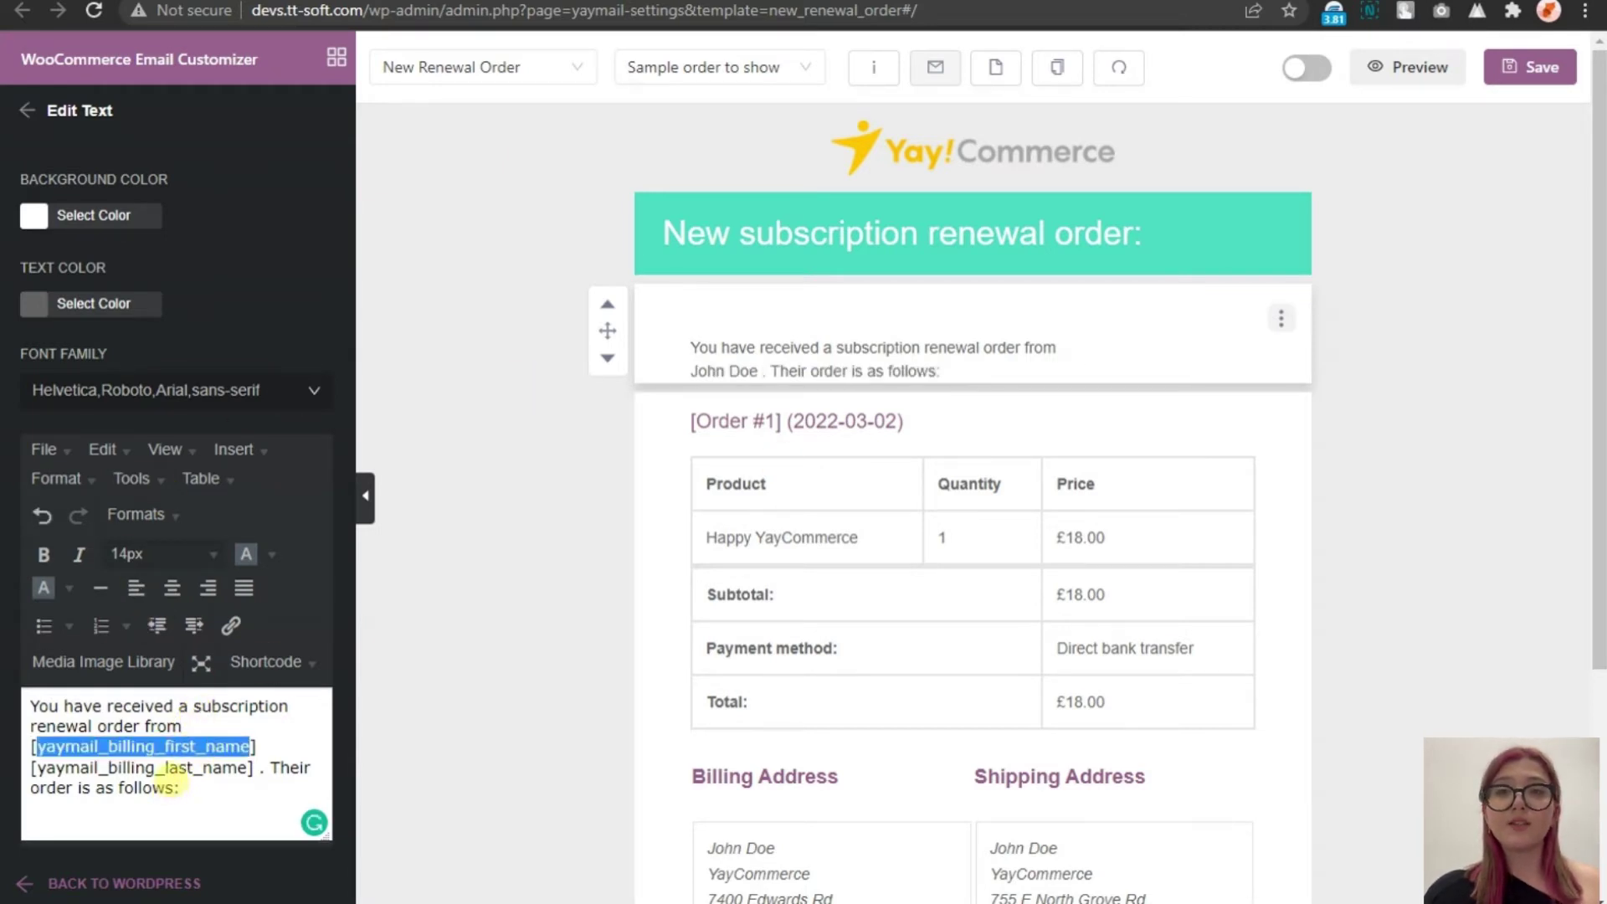
{"action": "left_click", "coordinate": [136, 767]}
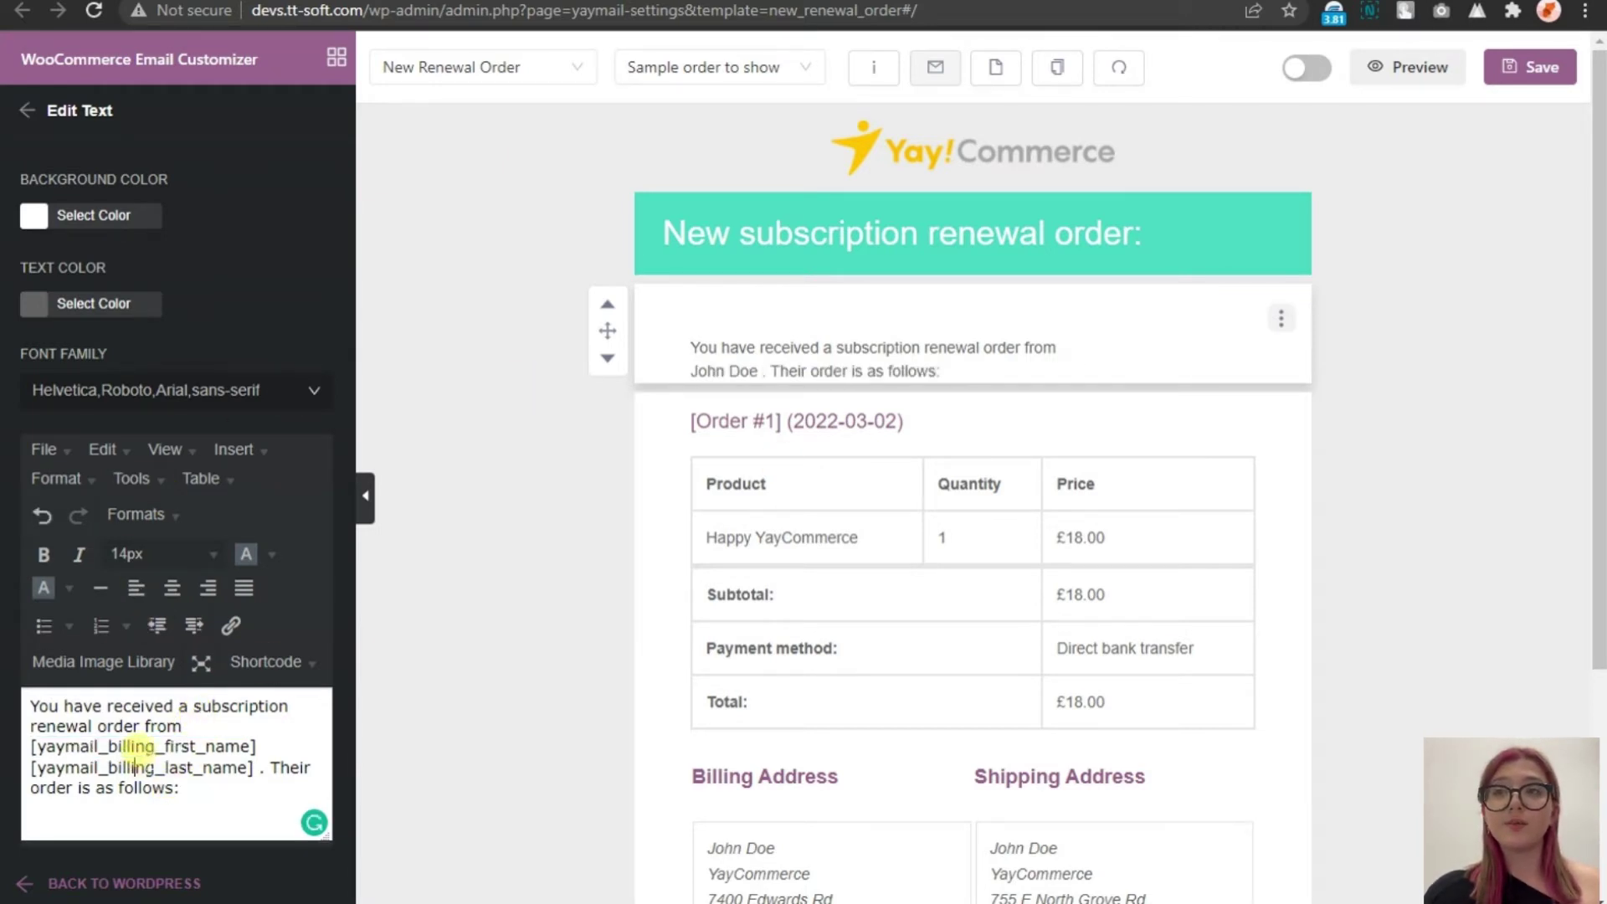
Try a teal paragraph background, revert it to white, and return to the elements list
{"action": "left_click", "coordinate": [33, 219]}
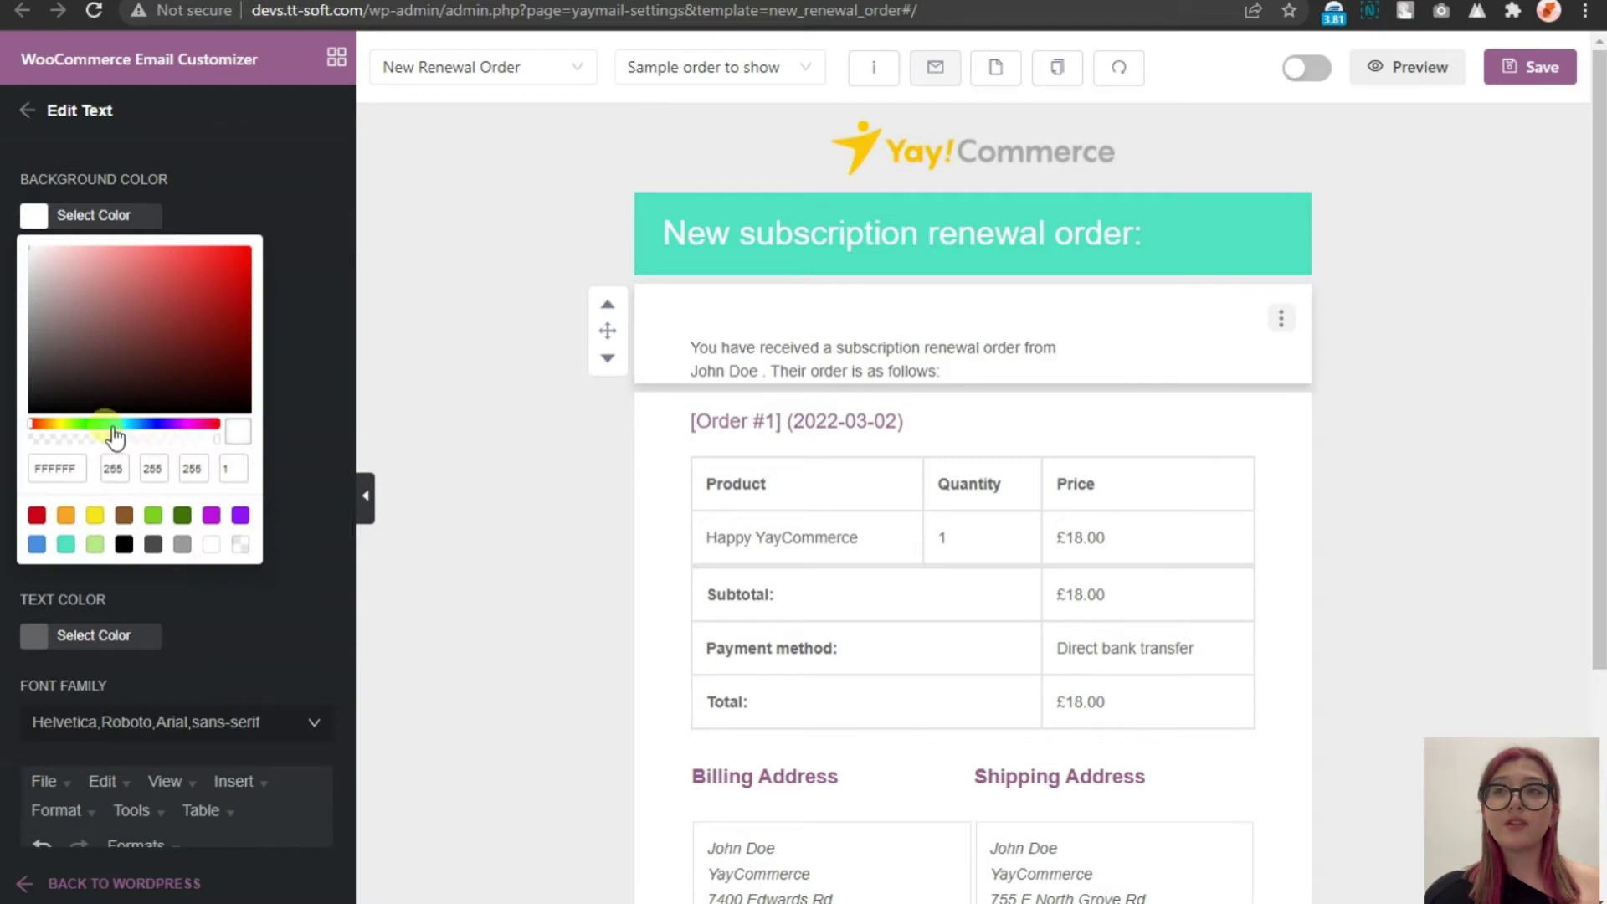
{"action": "left_click", "coordinate": [67, 546]}
{"action": "left_click", "coordinate": [44, 293]}
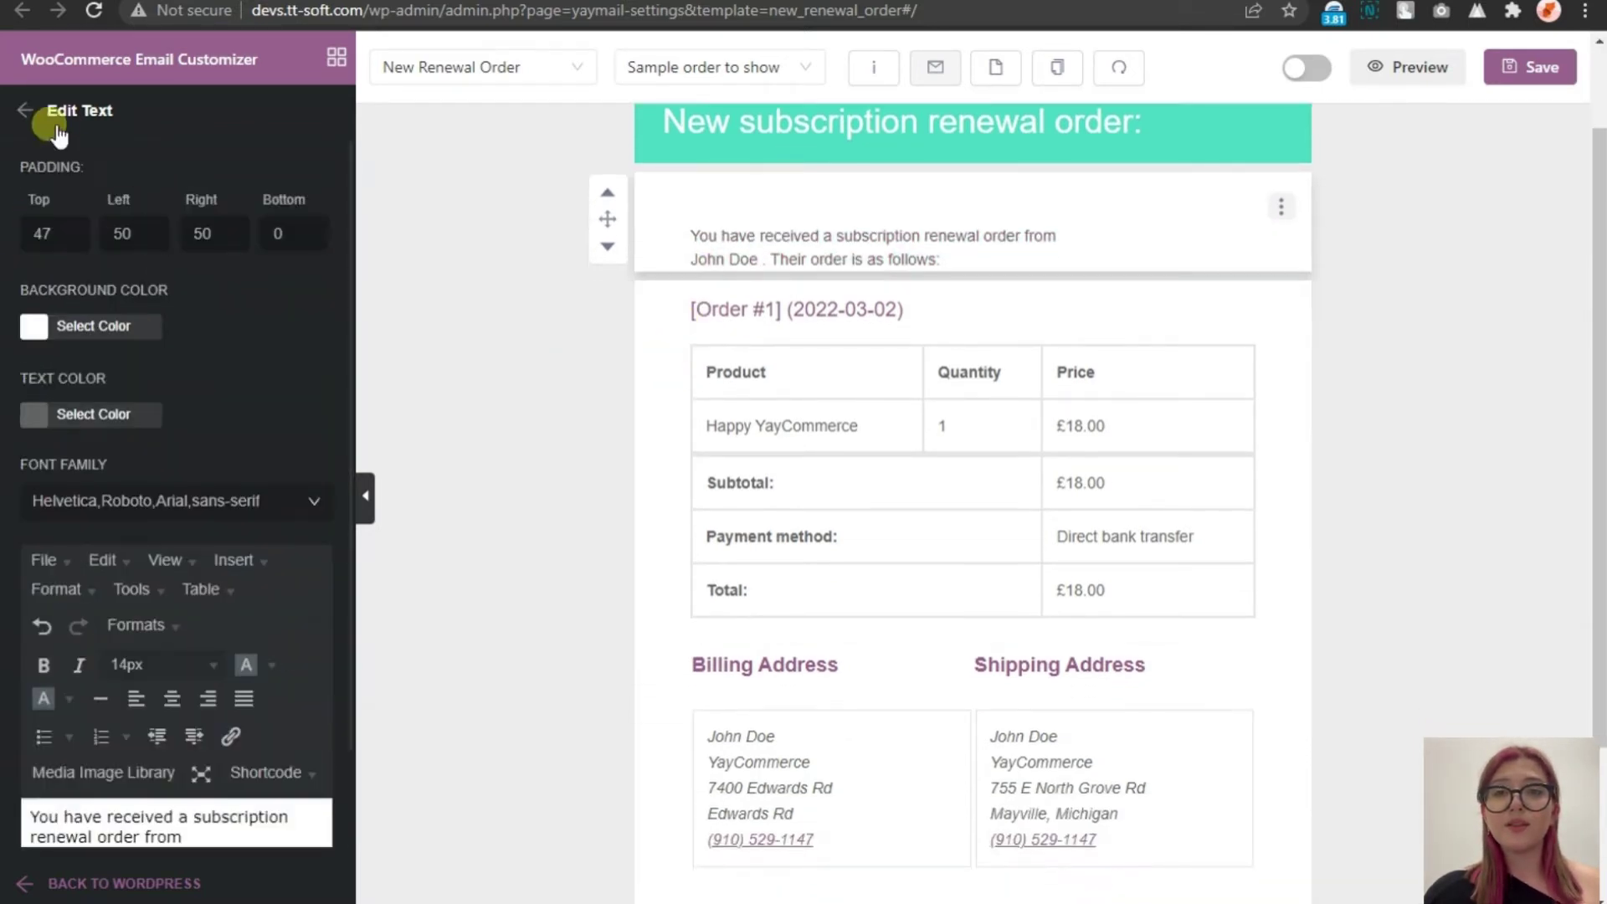
{"action": "left_click", "coordinate": [22, 112]}
Add a Button block below the addresses and set its text to 'Learn more'
{"action": "scroll", "coordinate": [796, 455], "scroll_direction": "up", "scroll_amount": 2}
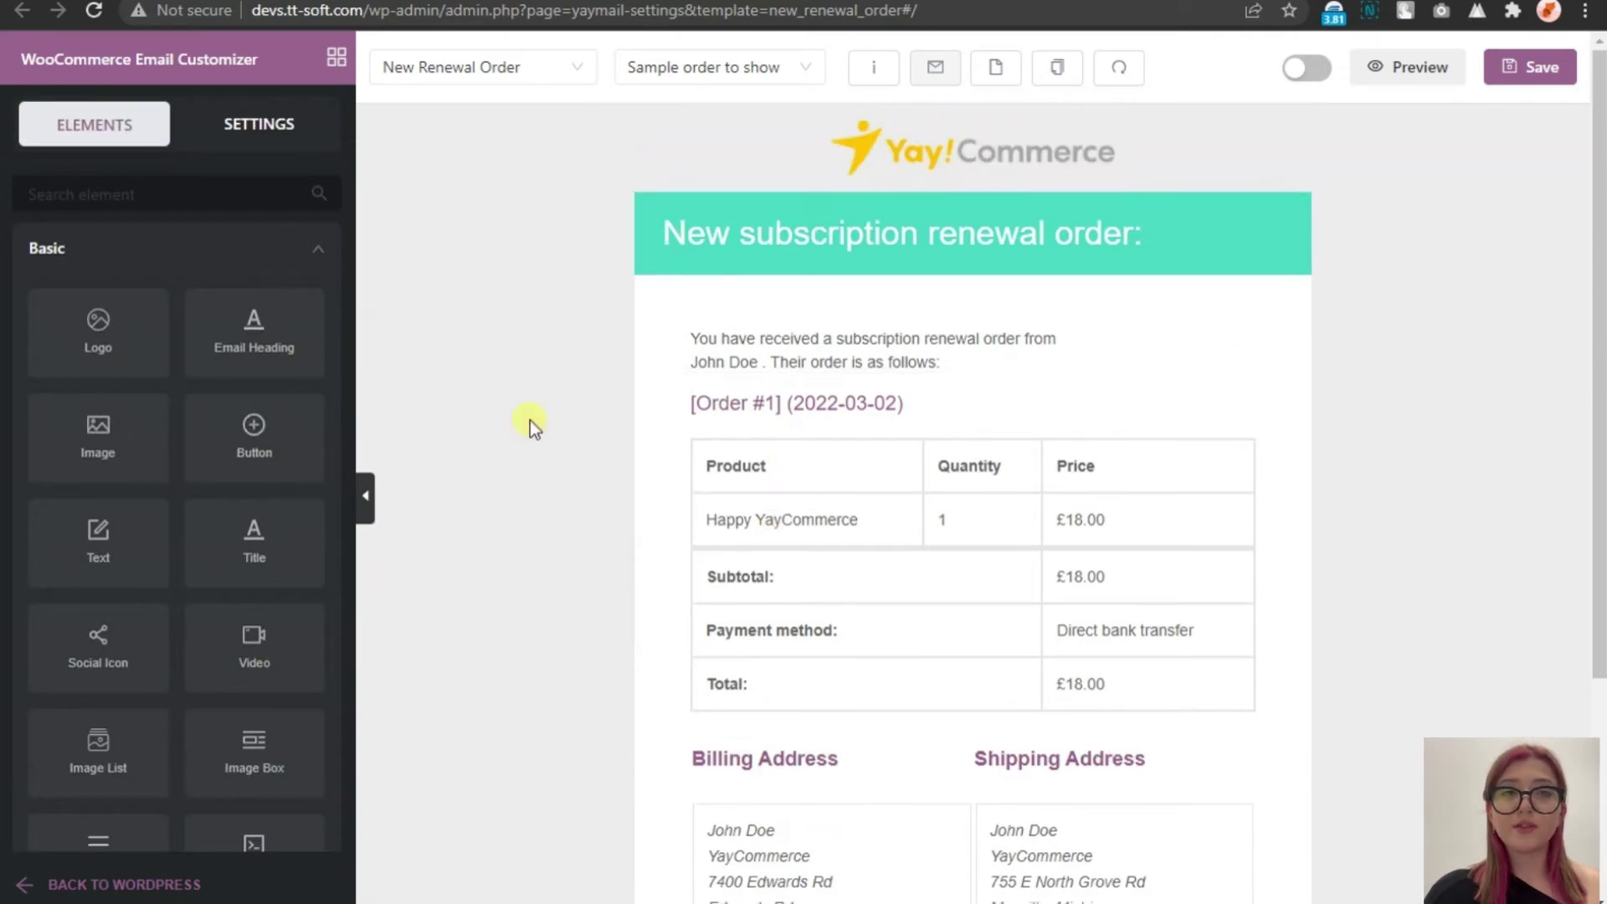
{"action": "left_click_drag", "start_coordinate": [226, 437], "coordinate": [745, 786]}
{"action": "left_click", "coordinate": [718, 384]}
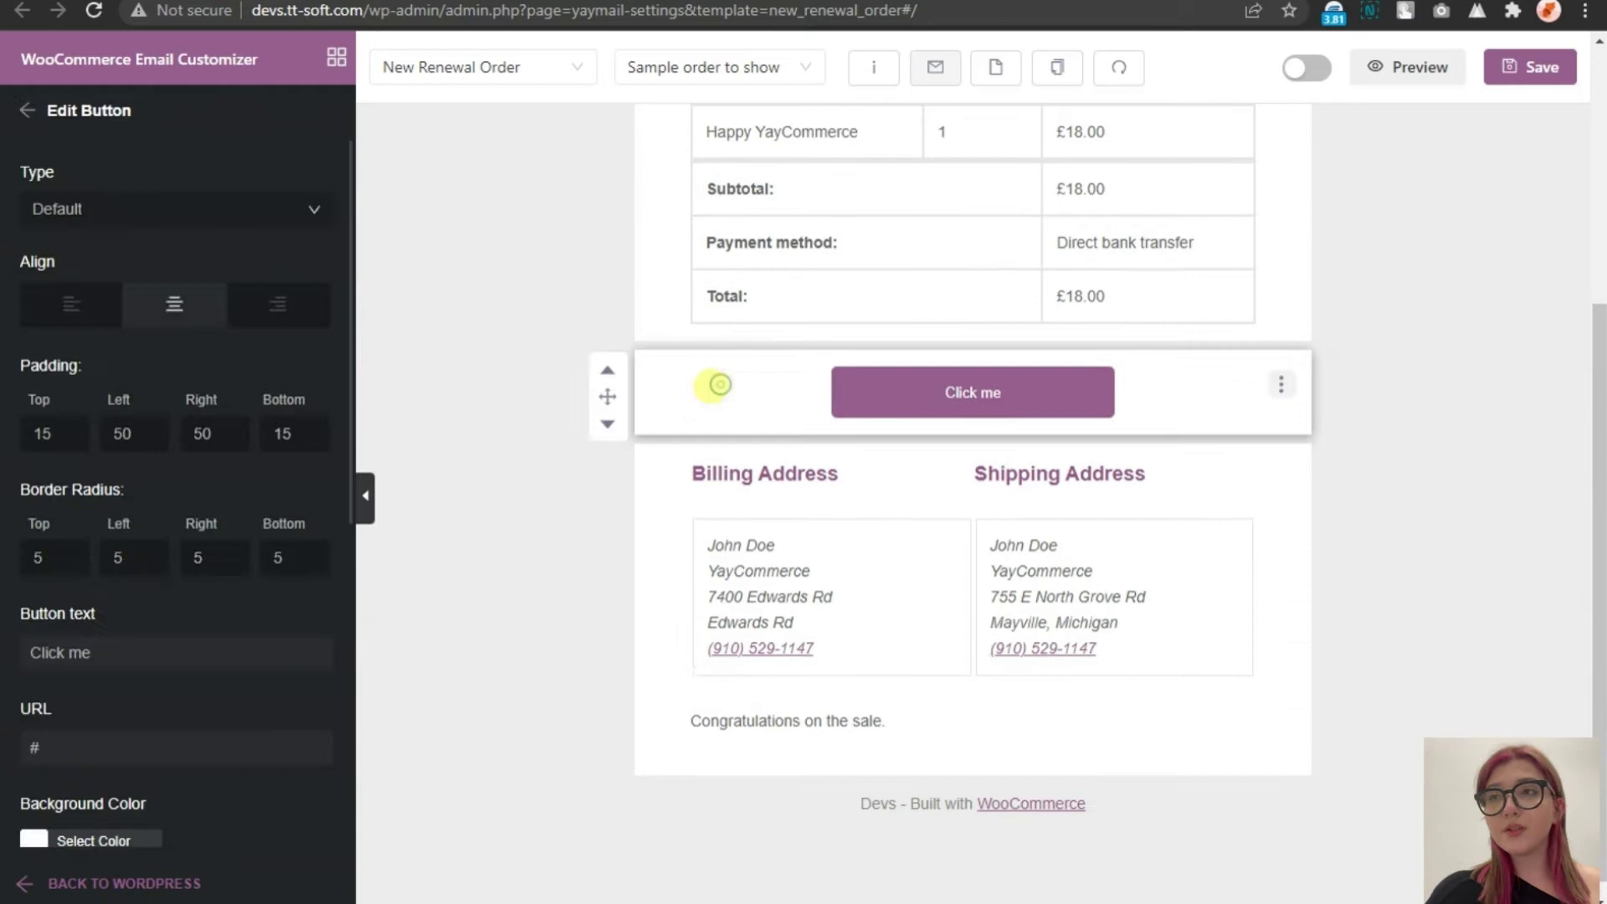
{"action": "left_click_drag", "start_coordinate": [718, 384], "coordinate": [996, 636]}
{"action": "left_click", "coordinate": [852, 635]}
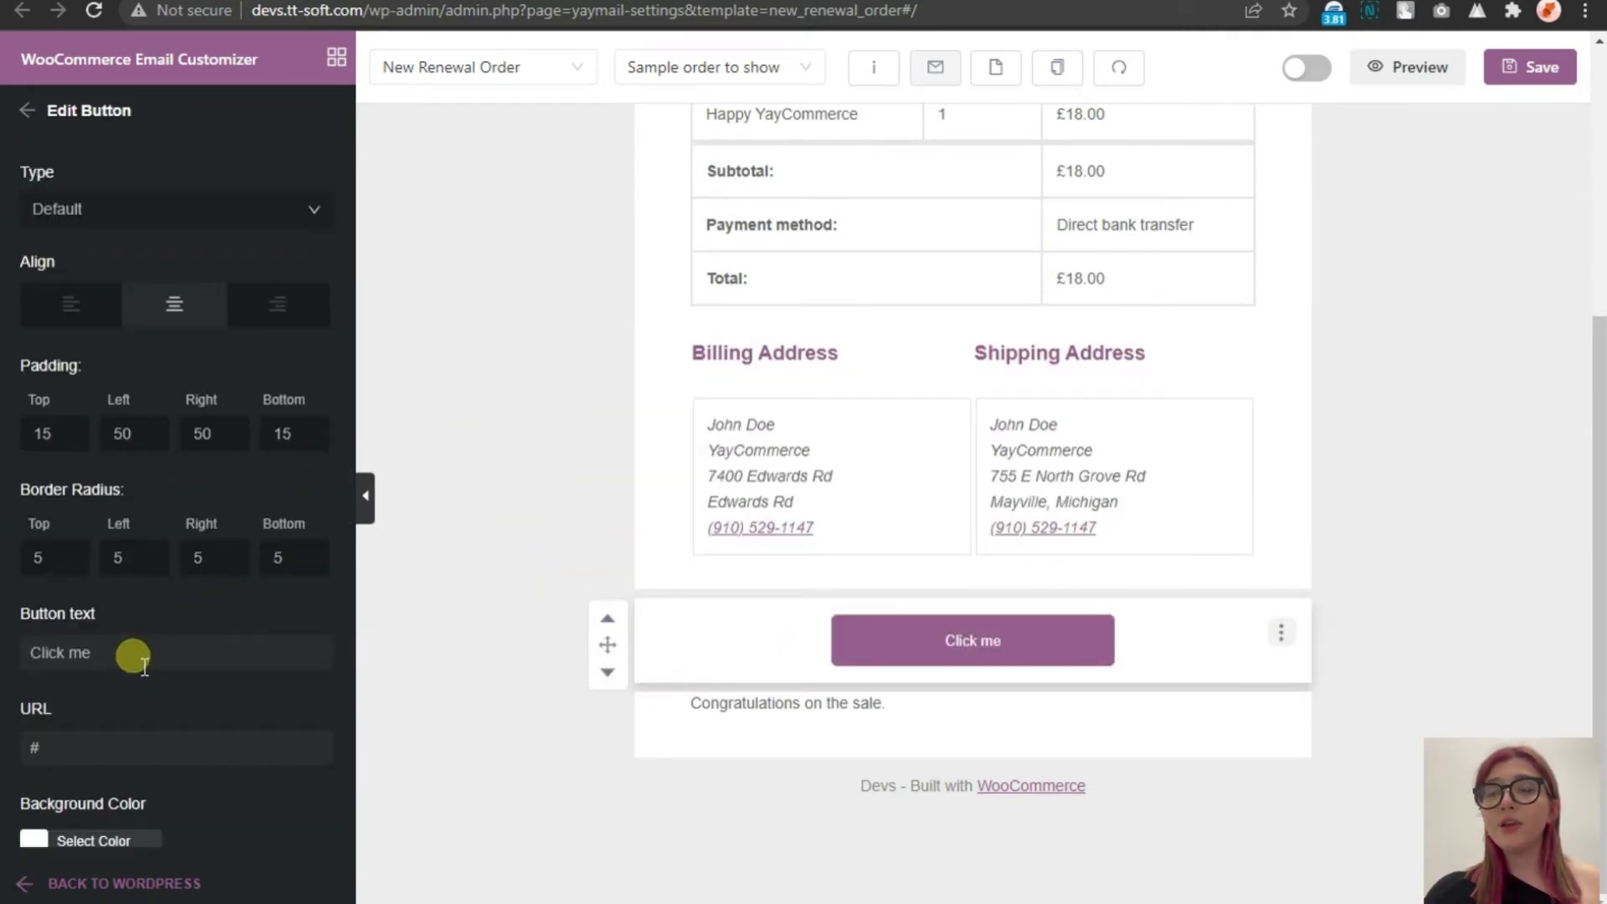
{"action": "triple_click", "coordinate": [101, 657]}
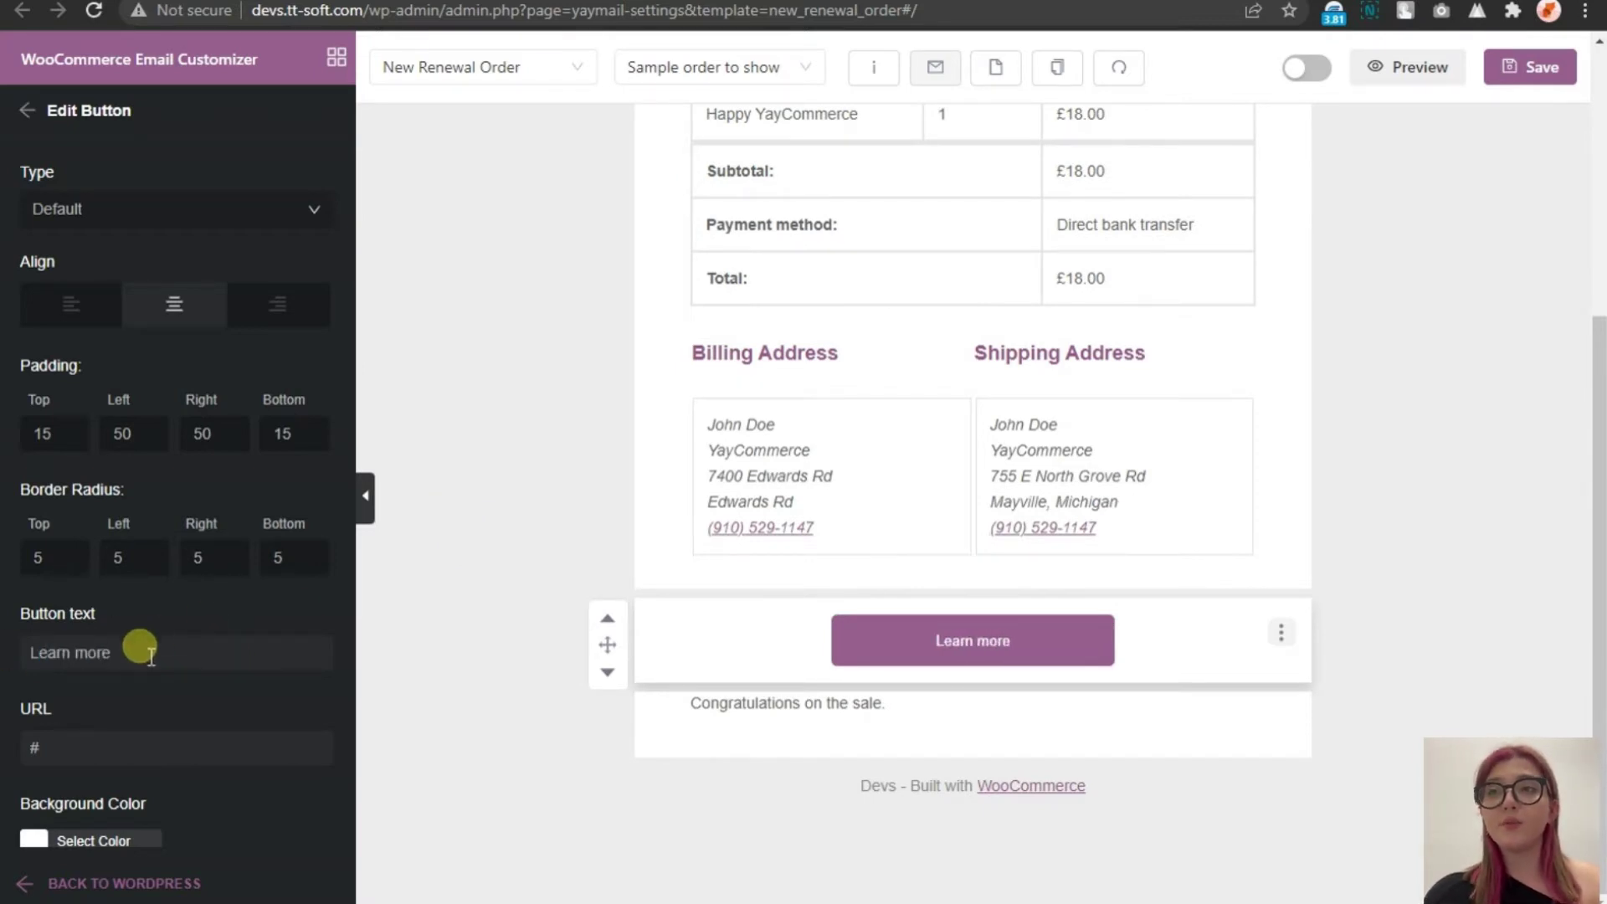
{"action": "type", "text": "Learn more"}
Make the button background teal (50E3C2) and its font size 19px
{"action": "scroll", "coordinate": [60, 653], "scroll_direction": "down", "scroll_amount": 3}
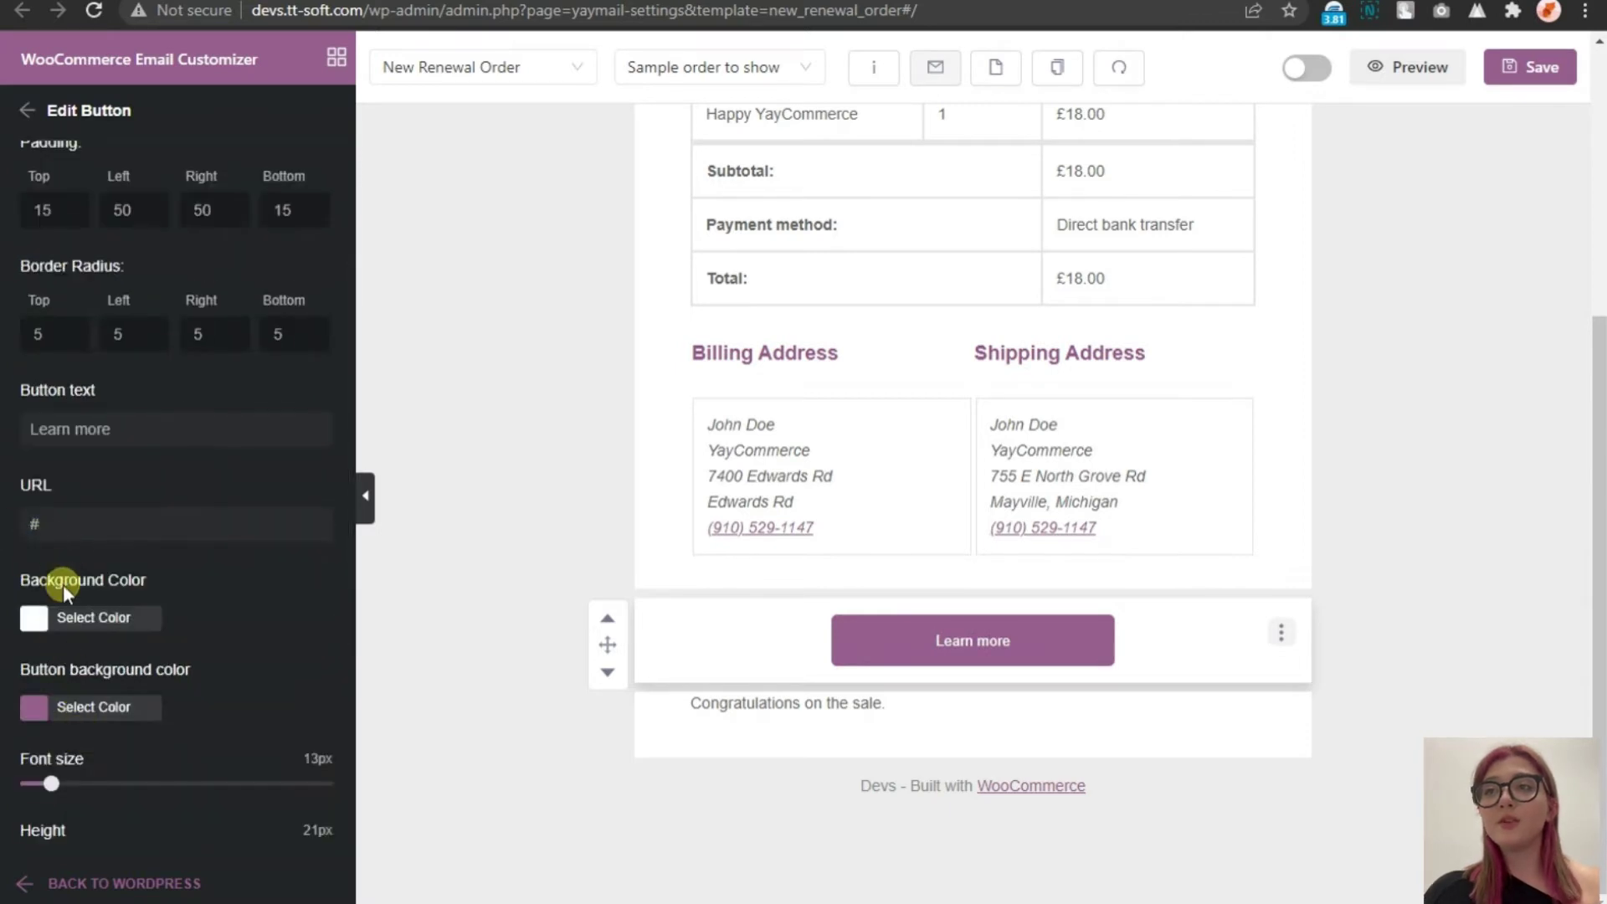
{"action": "left_click", "coordinate": [33, 707]}
{"action": "scroll", "coordinate": [285, 621], "scroll_direction": "down", "scroll_amount": 5}
{"action": "left_click", "coordinate": [67, 702]}
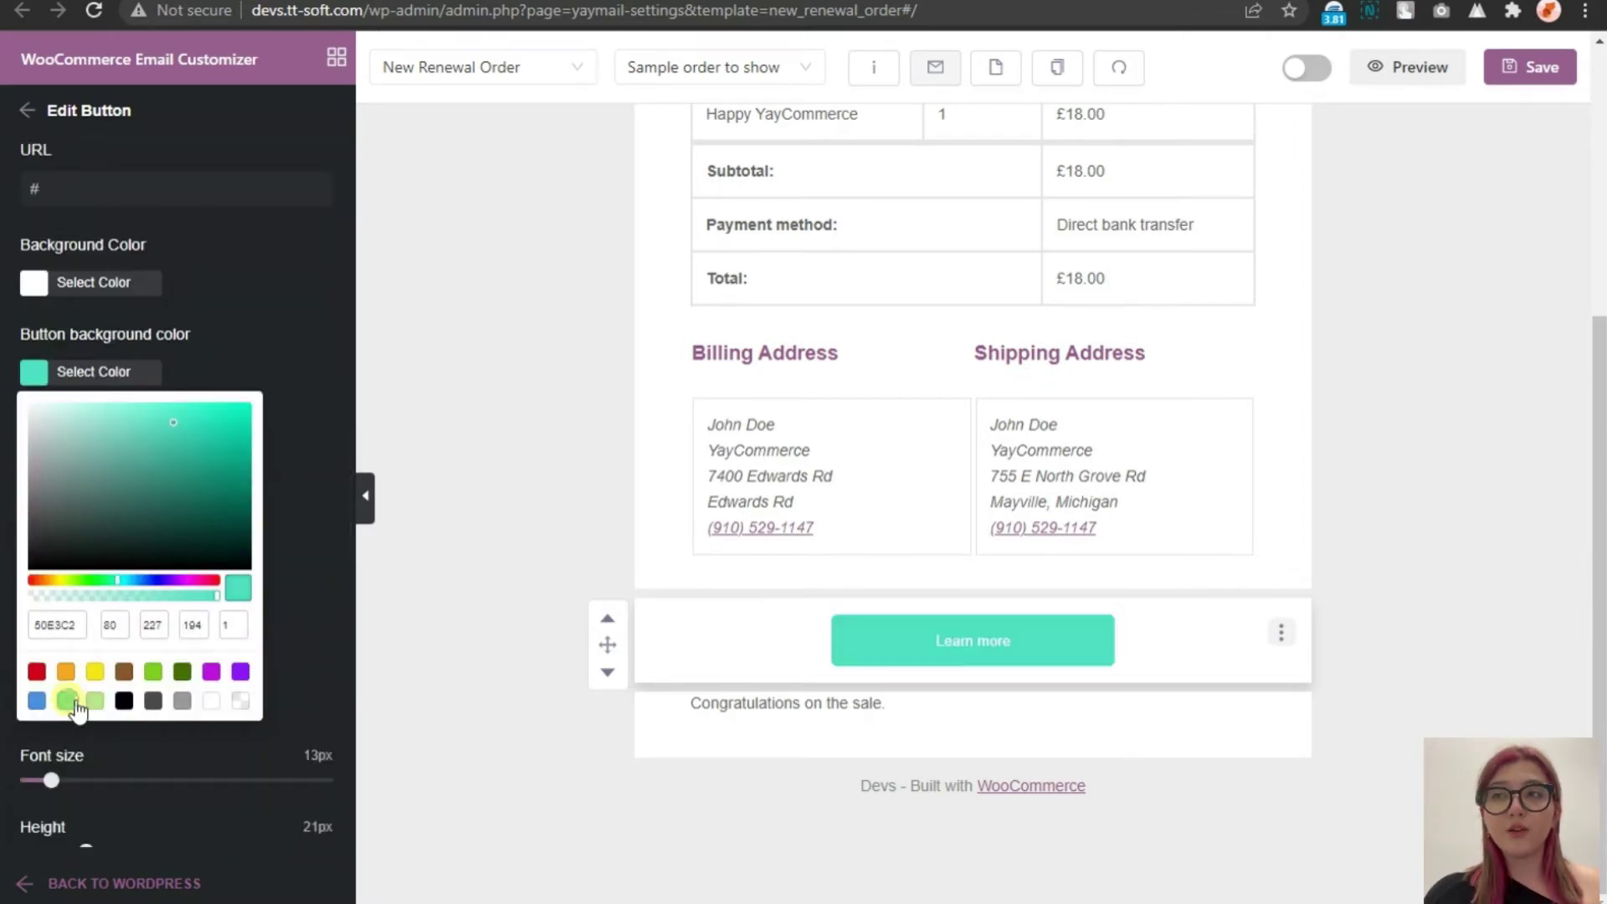
{"action": "left_click", "coordinate": [89, 395]}
{"action": "left_click_drag", "start_coordinate": [51, 448], "coordinate": [113, 455]}
Set the button height to 24 and width to 49%, keeping the text white
{"action": "mouse_move", "coordinate": [87, 520]}
{"action": "left_mouse_down"}
{"action": "mouse_move", "coordinate": [157, 526]}
{"action": "mouse_move", "coordinate": [95, 520]}
{"action": "left_mouse_up"}
{"action": "left_click_drag", "start_coordinate": [176, 591], "coordinate": [171, 591]}
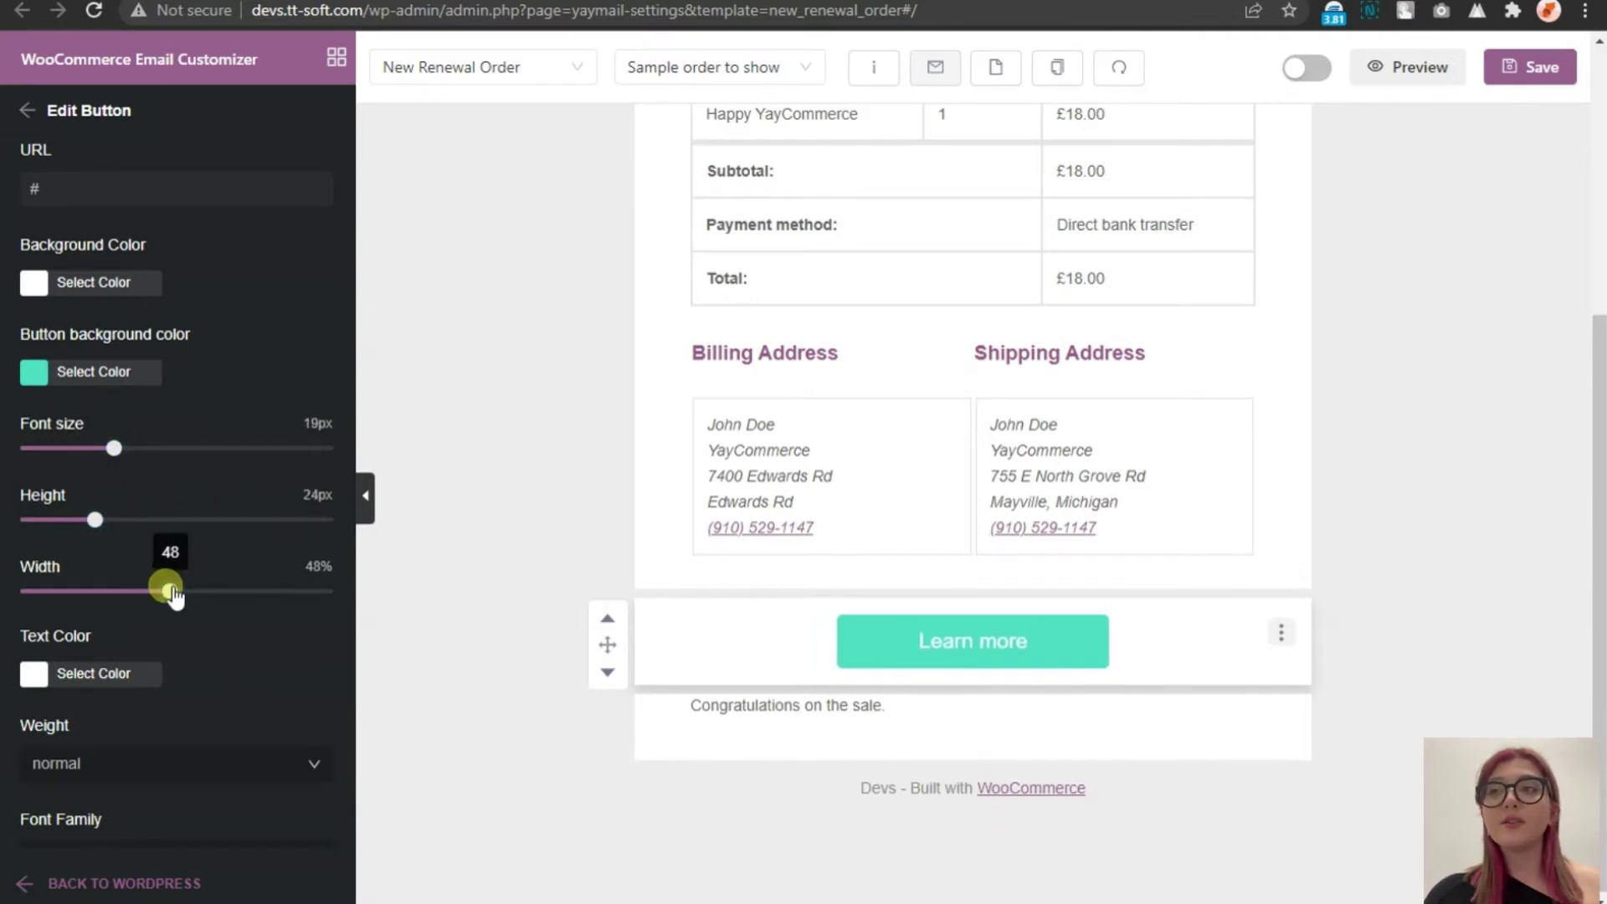
{"action": "scroll", "coordinate": [275, 605], "scroll_direction": "down", "scroll_amount": 1}
{"action": "left_click", "coordinate": [92, 635]}
{"action": "scroll", "coordinate": [179, 706], "scroll_direction": "down", "scroll_amount": 3}
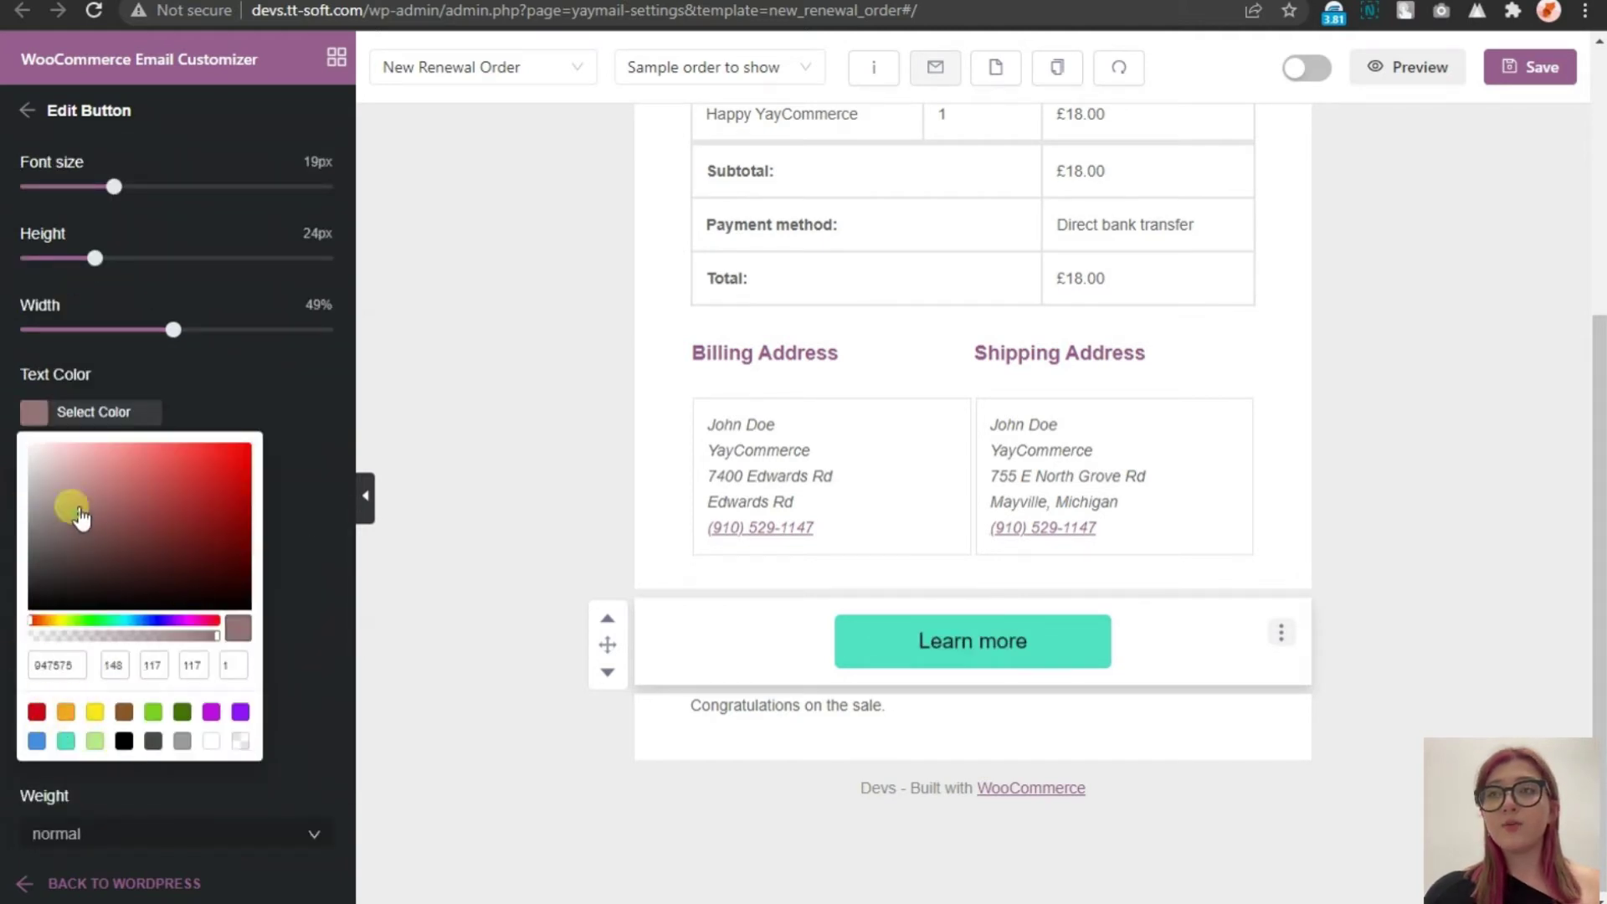
{"action": "left_click", "coordinate": [266, 576]}
{"action": "scroll", "coordinate": [262, 578], "scroll_direction": "up", "scroll_amount": 3}
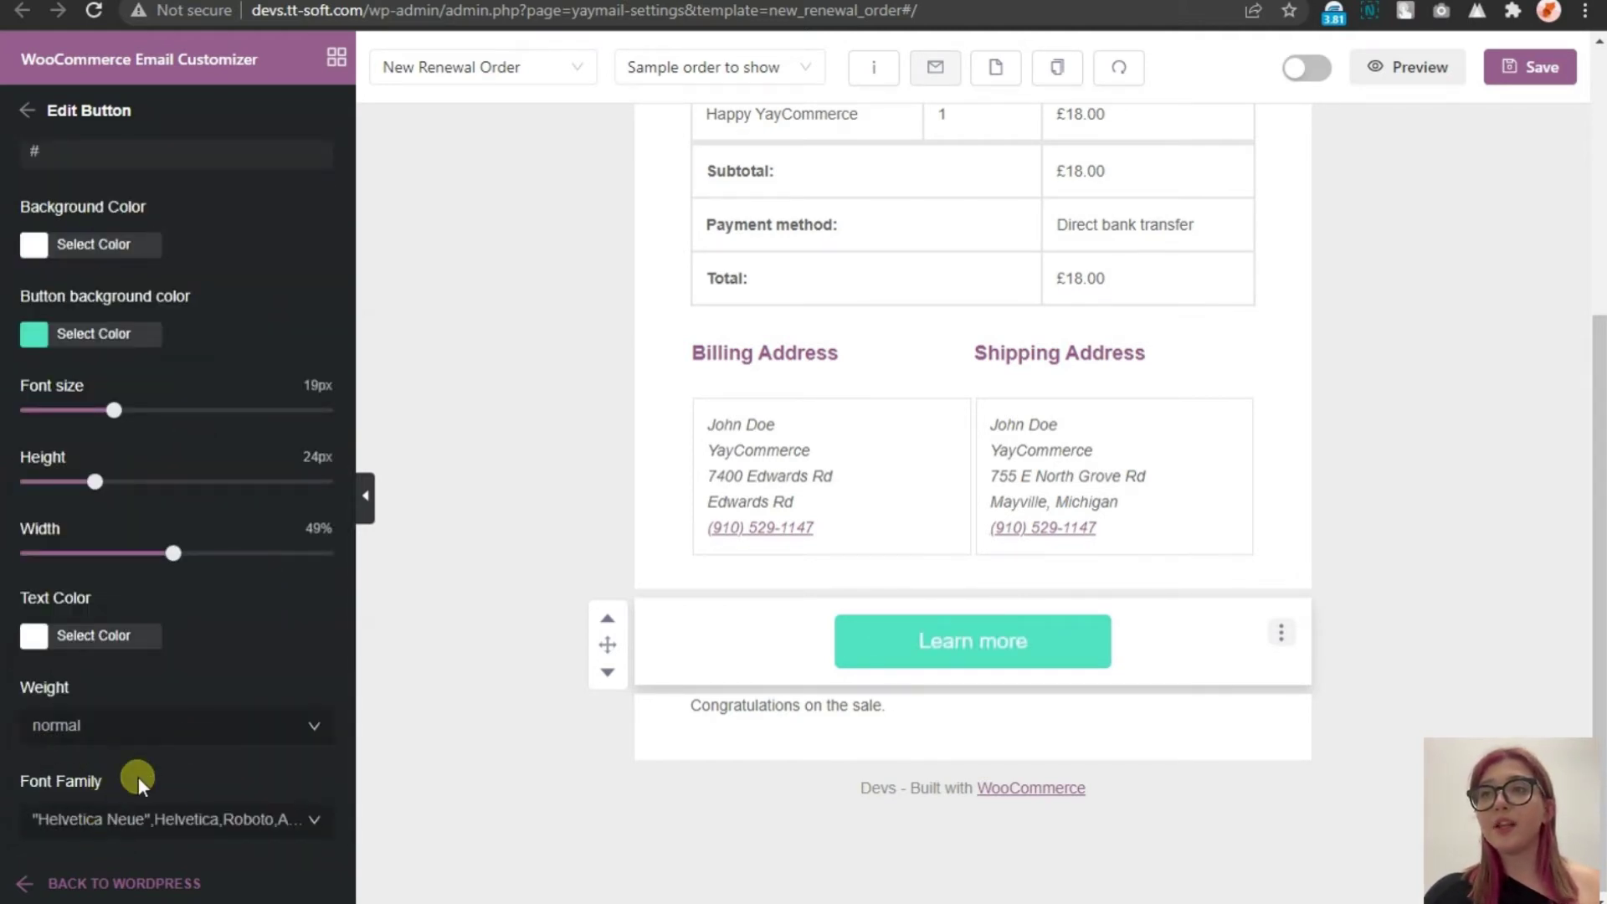
{"action": "scroll", "coordinate": [142, 754], "scroll_direction": "up", "scroll_amount": 8}
{"action": "scroll", "coordinate": [516, 595], "scroll_direction": "up", "scroll_amount": 5}
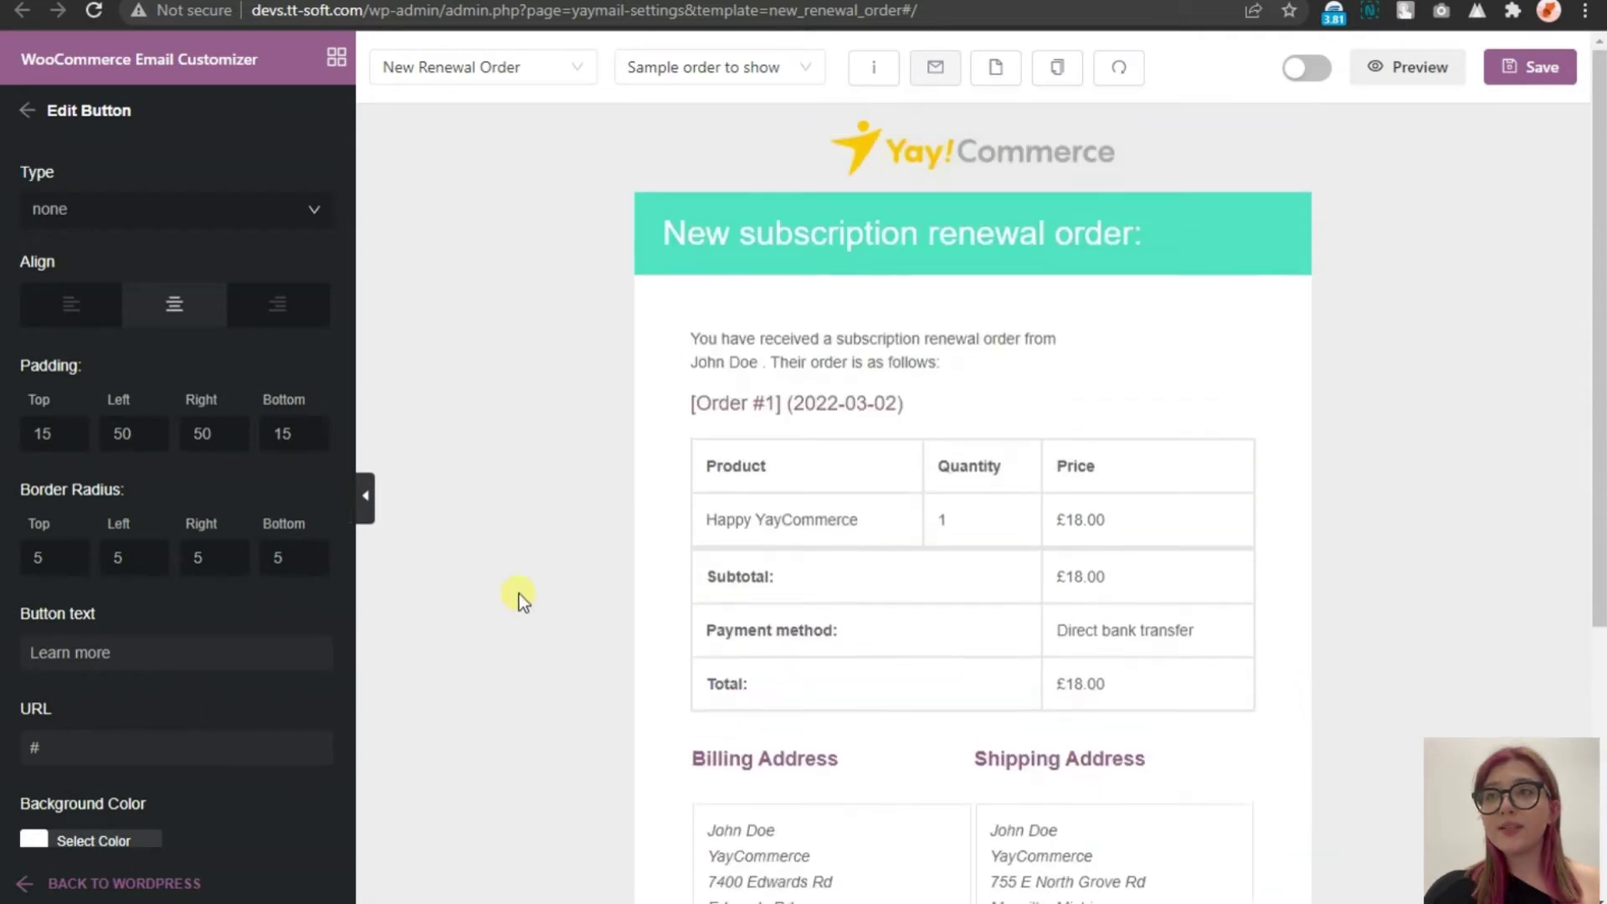
{"action": "scroll", "coordinate": [519, 594], "scroll_direction": "down", "scroll_amount": 5}
{"action": "left_click", "coordinate": [28, 110]}
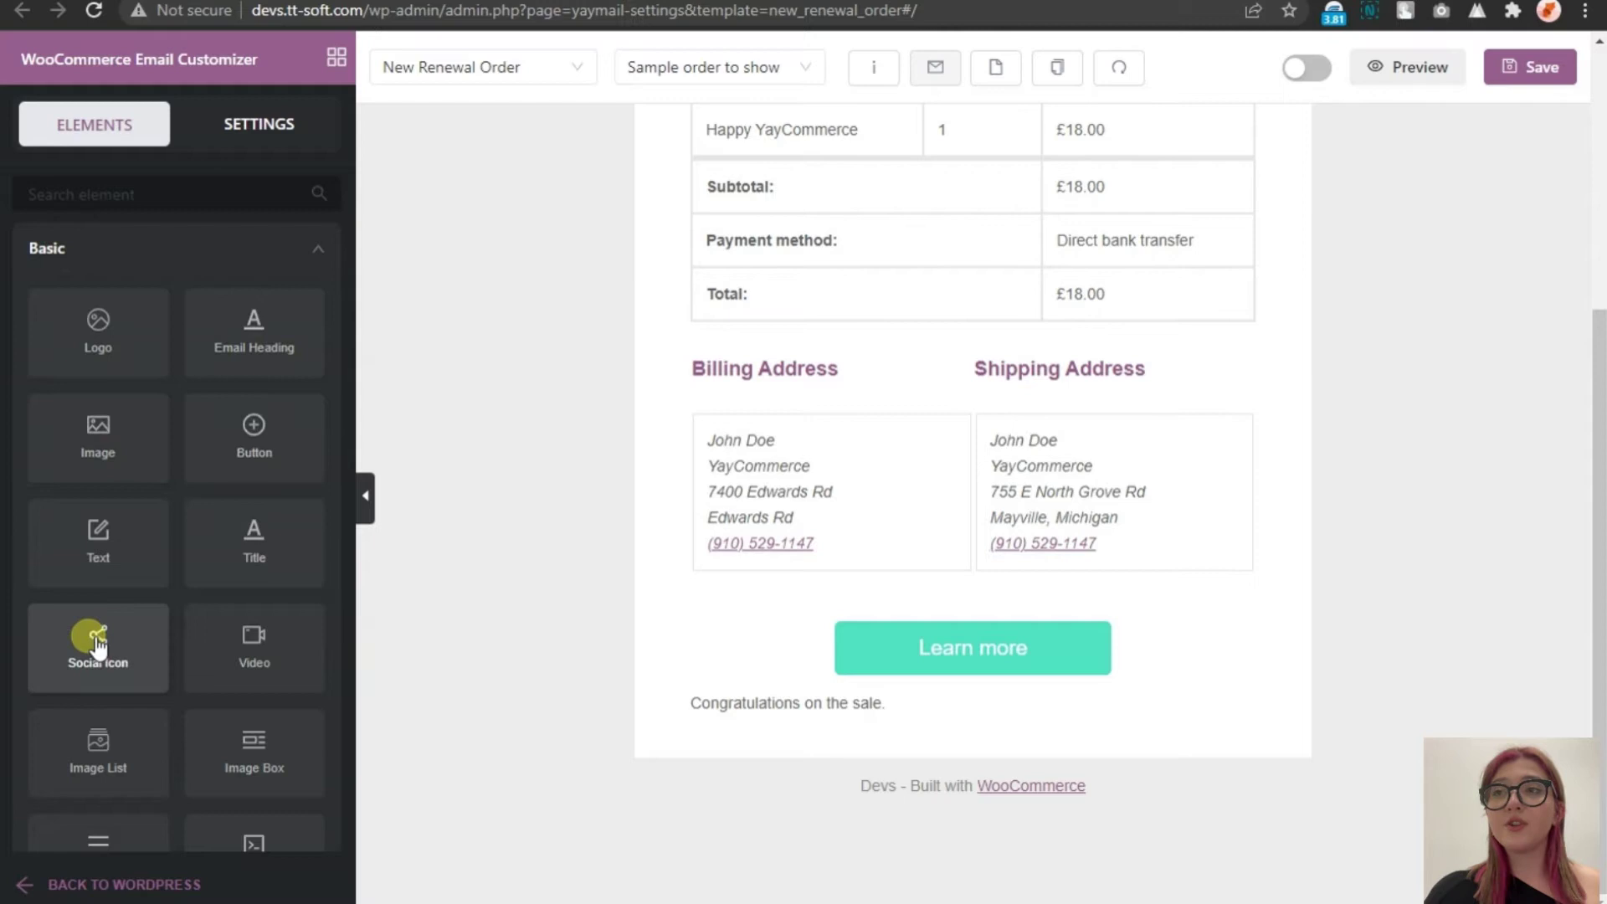
Add a social icons row below Learn more and change its Facebook entry to WhatsApp
{"action": "left_click_drag", "start_coordinate": [97, 650], "coordinate": [861, 732]}
{"action": "left_click", "coordinate": [937, 710]}
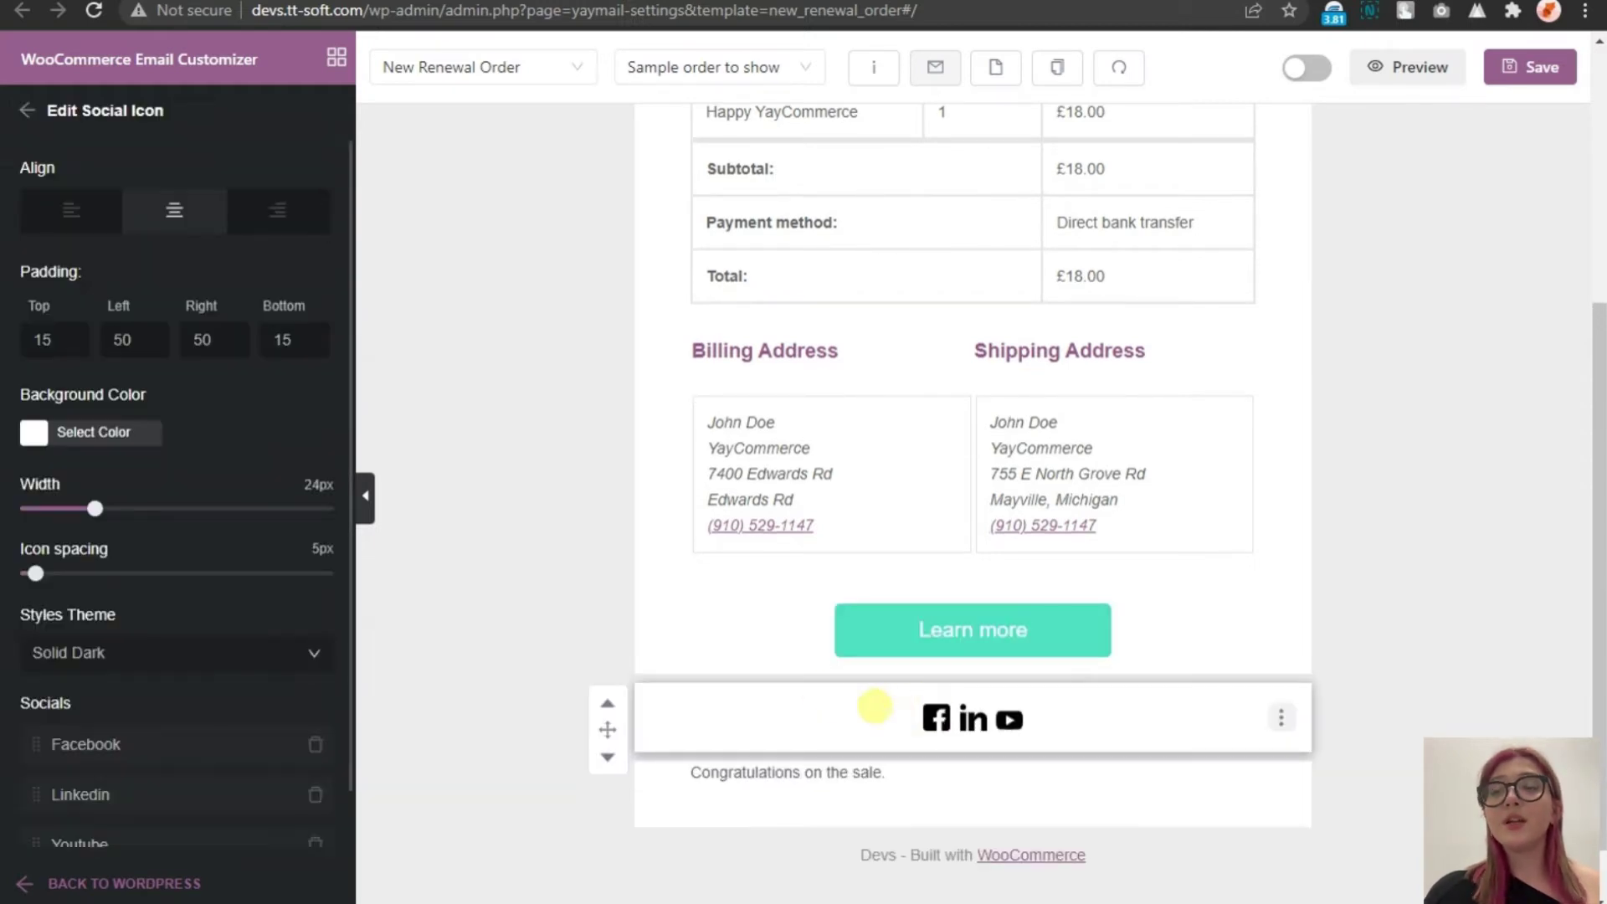
{"action": "scroll", "coordinate": [82, 377], "scroll_direction": "down", "scroll_amount": 2}
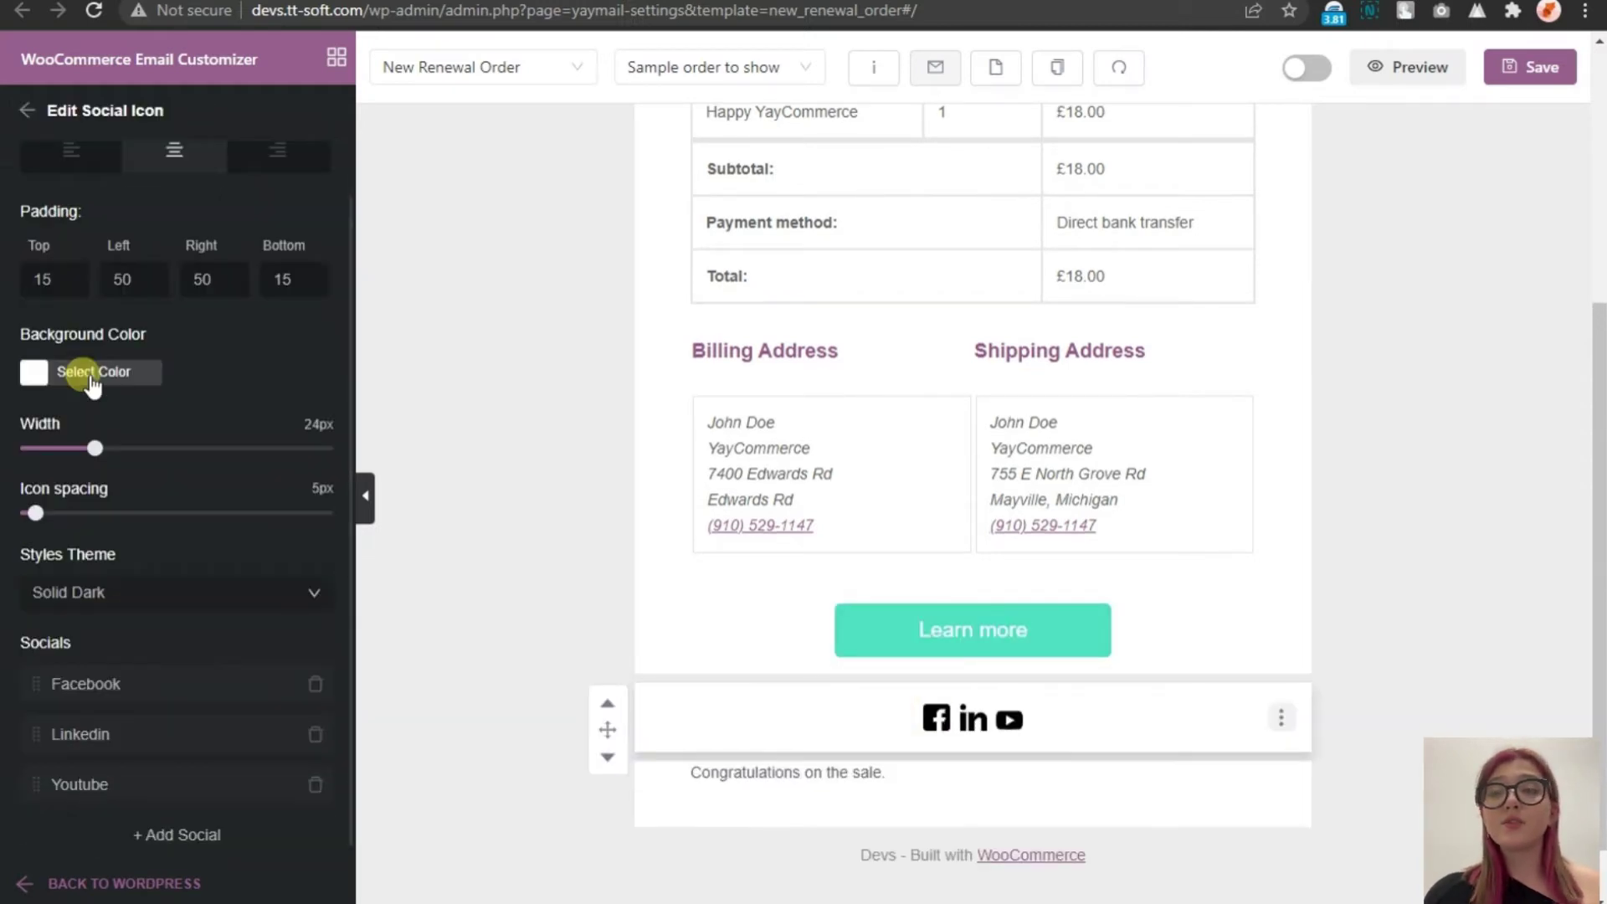
{"action": "left_click", "coordinate": [185, 683]}
{"action": "left_click", "coordinate": [131, 657]}
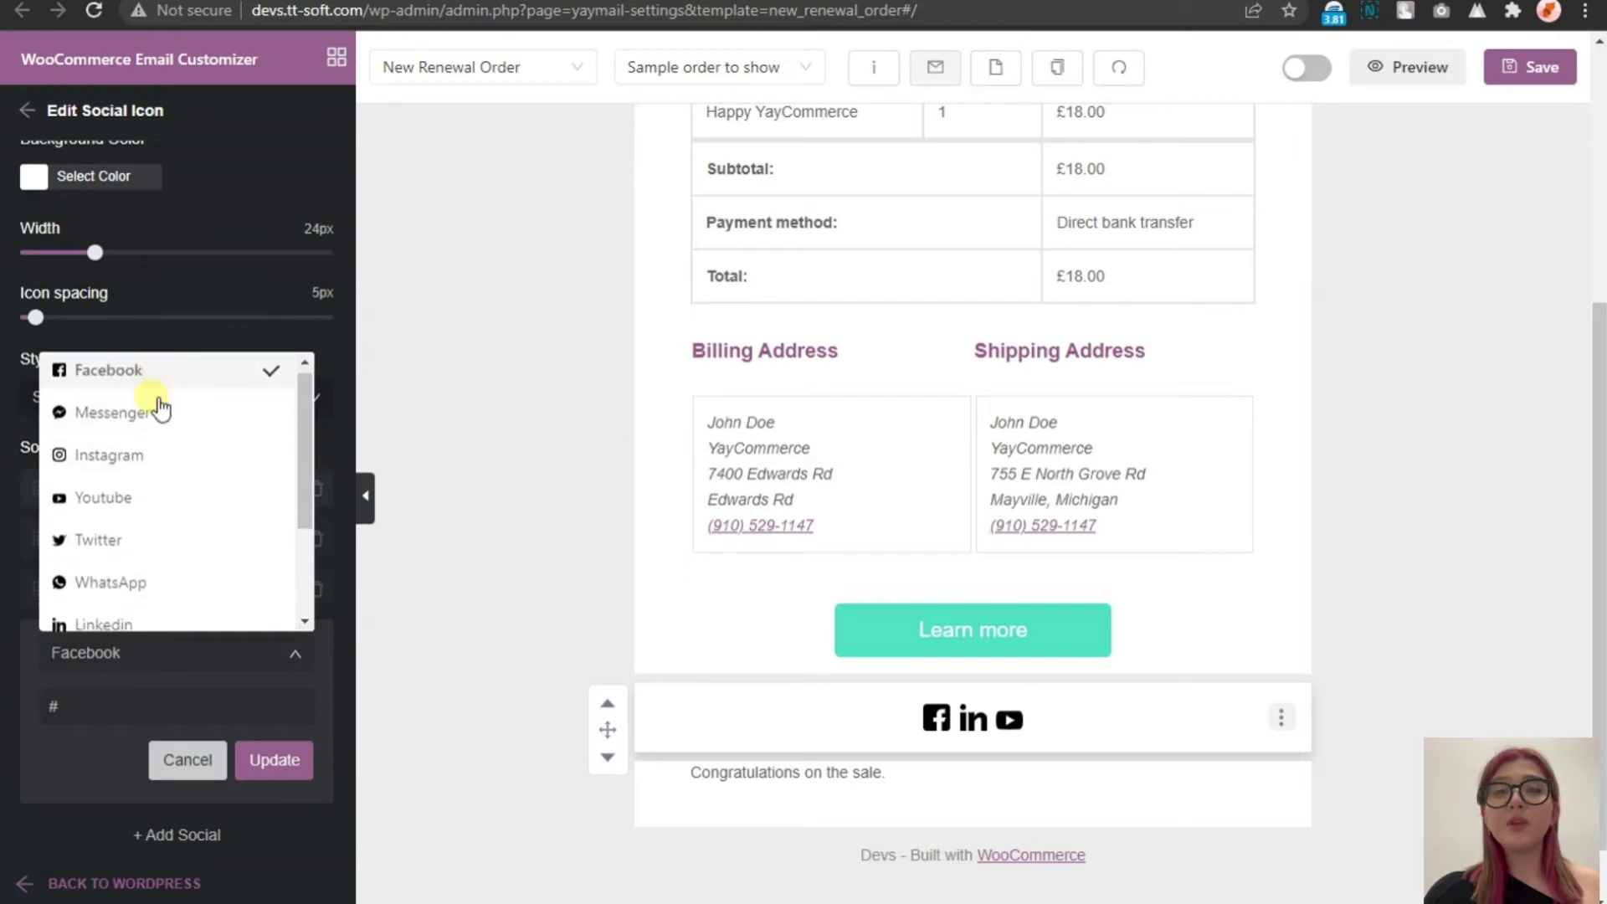
{"action": "scroll", "coordinate": [118, 444], "scroll_direction": "down", "scroll_amount": 2}
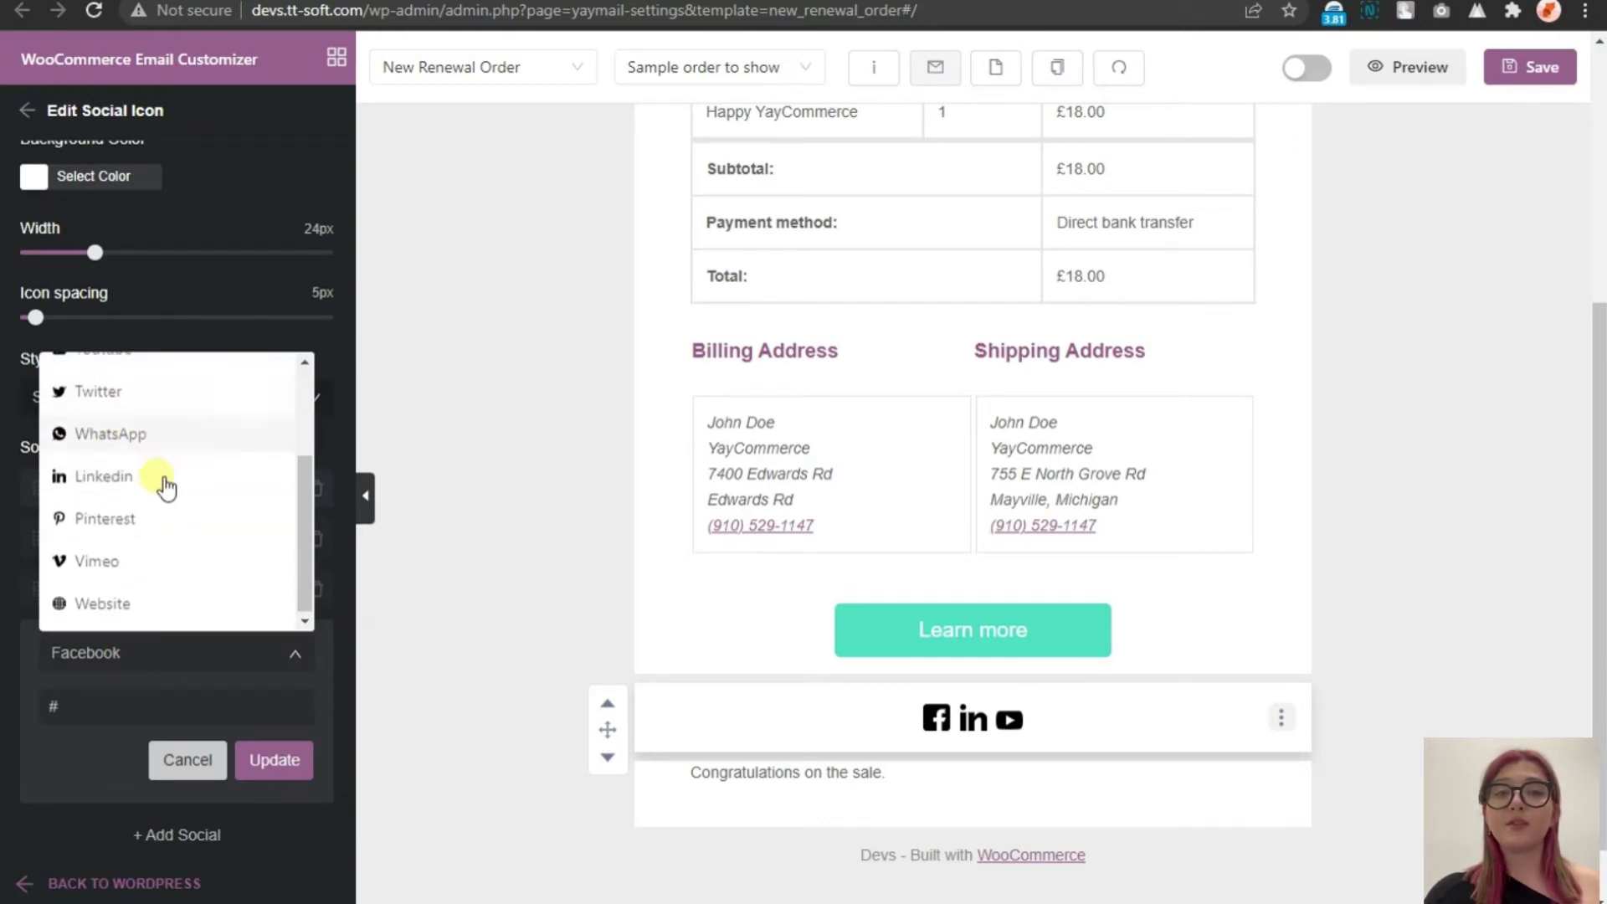
{"action": "scroll", "coordinate": [147, 526], "scroll_direction": "up", "scroll_amount": 2}
{"action": "left_click", "coordinate": [133, 542]}
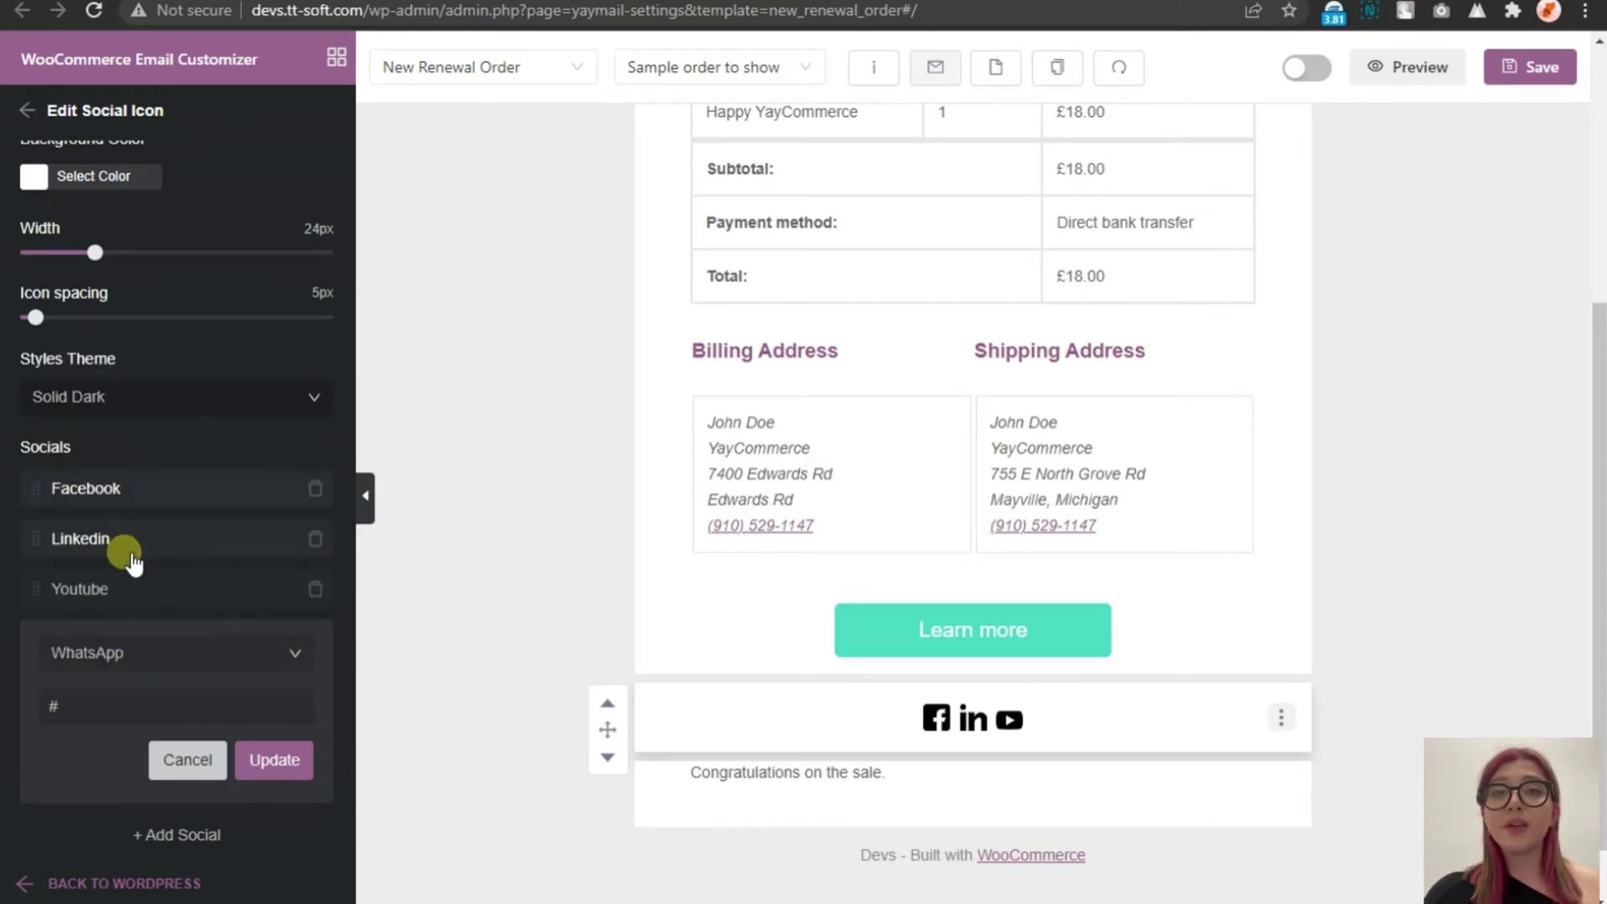
{"action": "left_click", "coordinate": [113, 665]}
{"action": "left_click", "coordinate": [113, 665]}
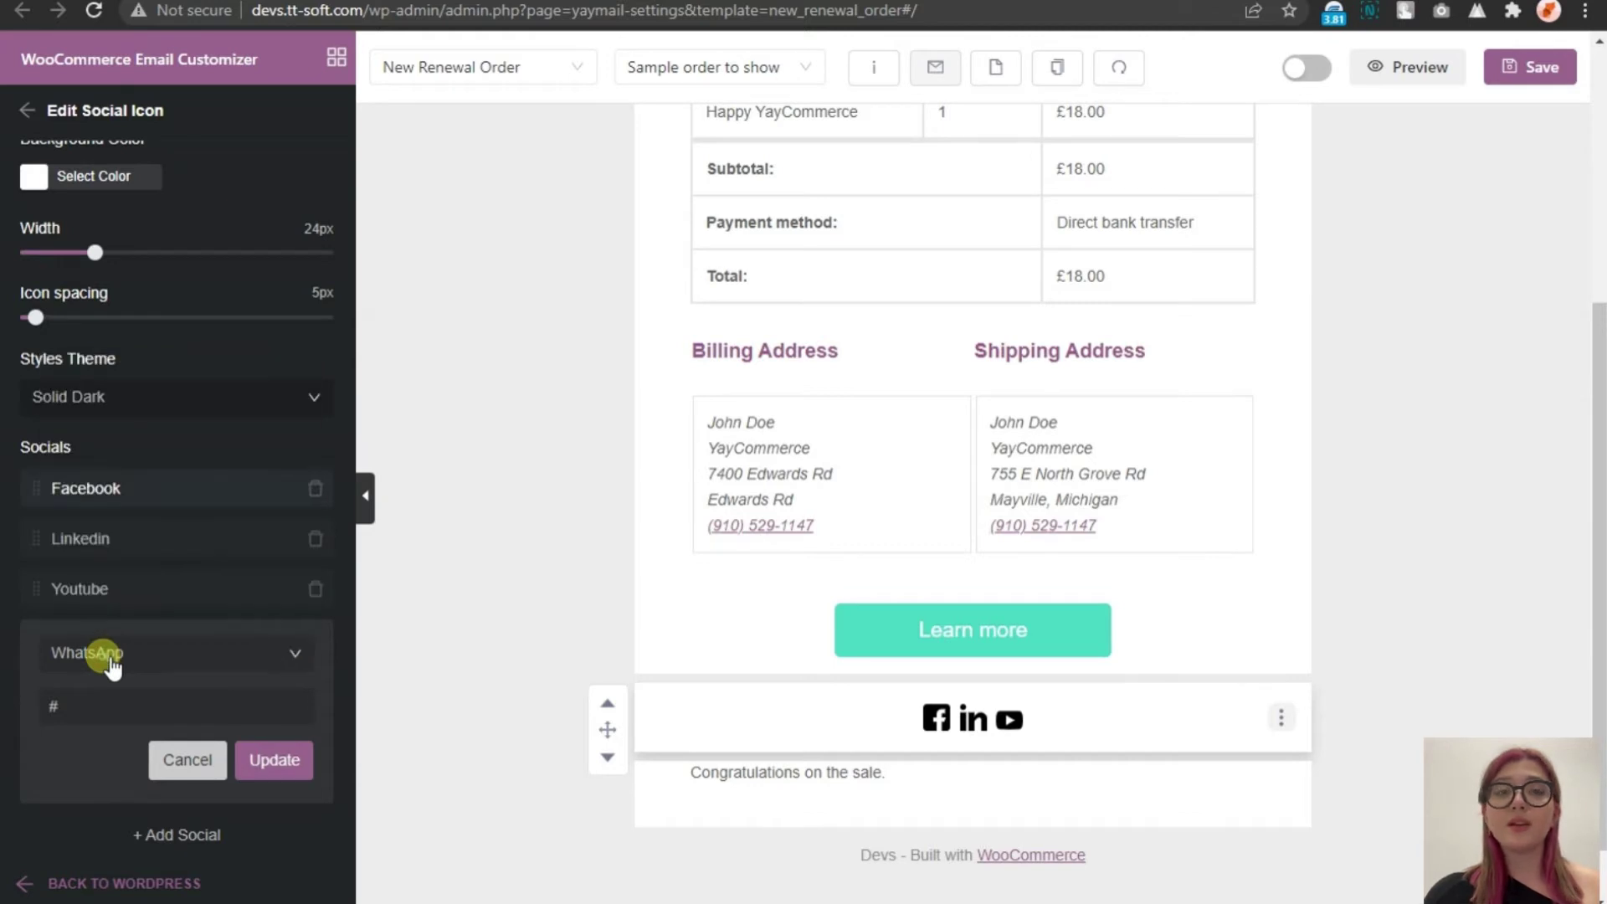
{"action": "left_click", "coordinate": [216, 720]}
{"action": "left_click", "coordinate": [279, 762]}
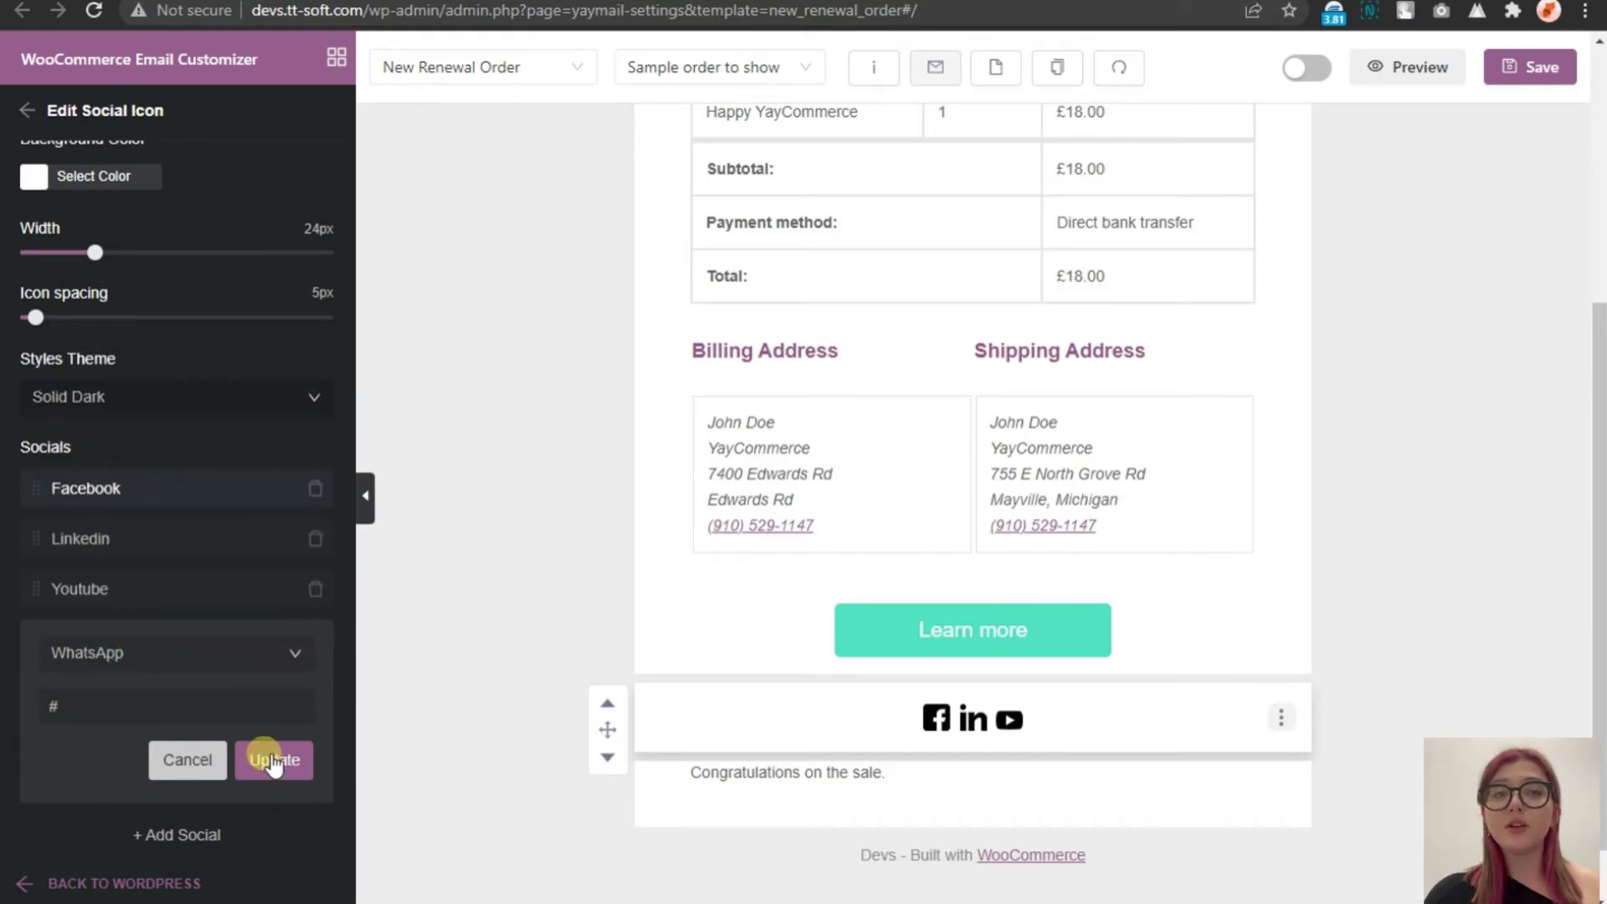
Add Instagram as another network in the social icons row
{"action": "left_click", "coordinate": [177, 834]}
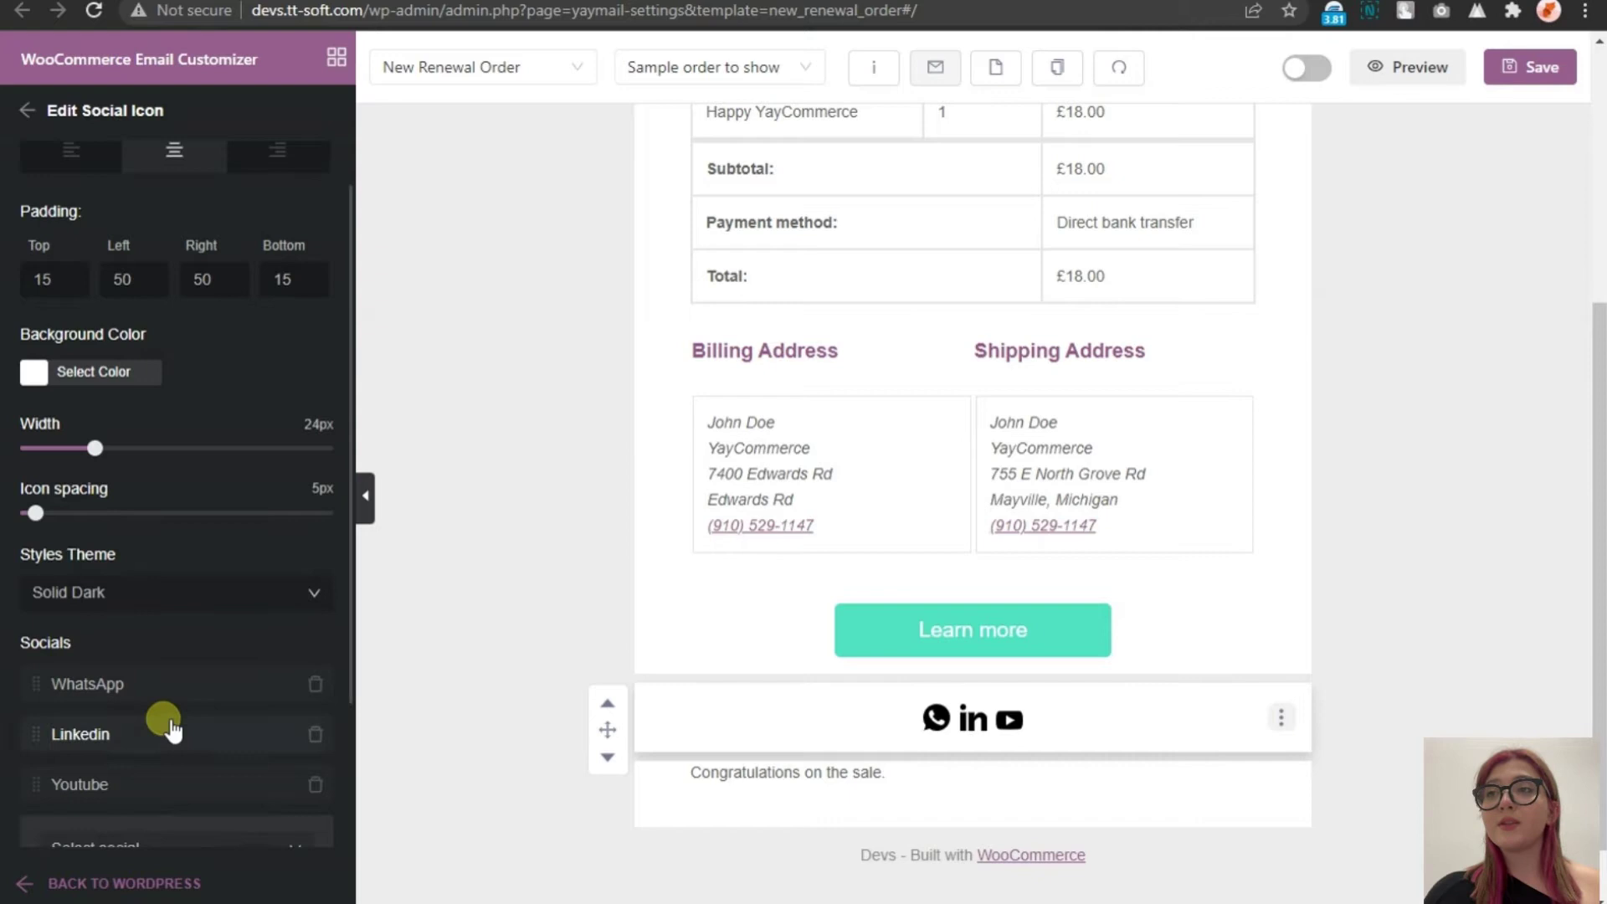
{"action": "left_click", "coordinate": [130, 452]}
{"action": "left_click", "coordinate": [274, 759]}
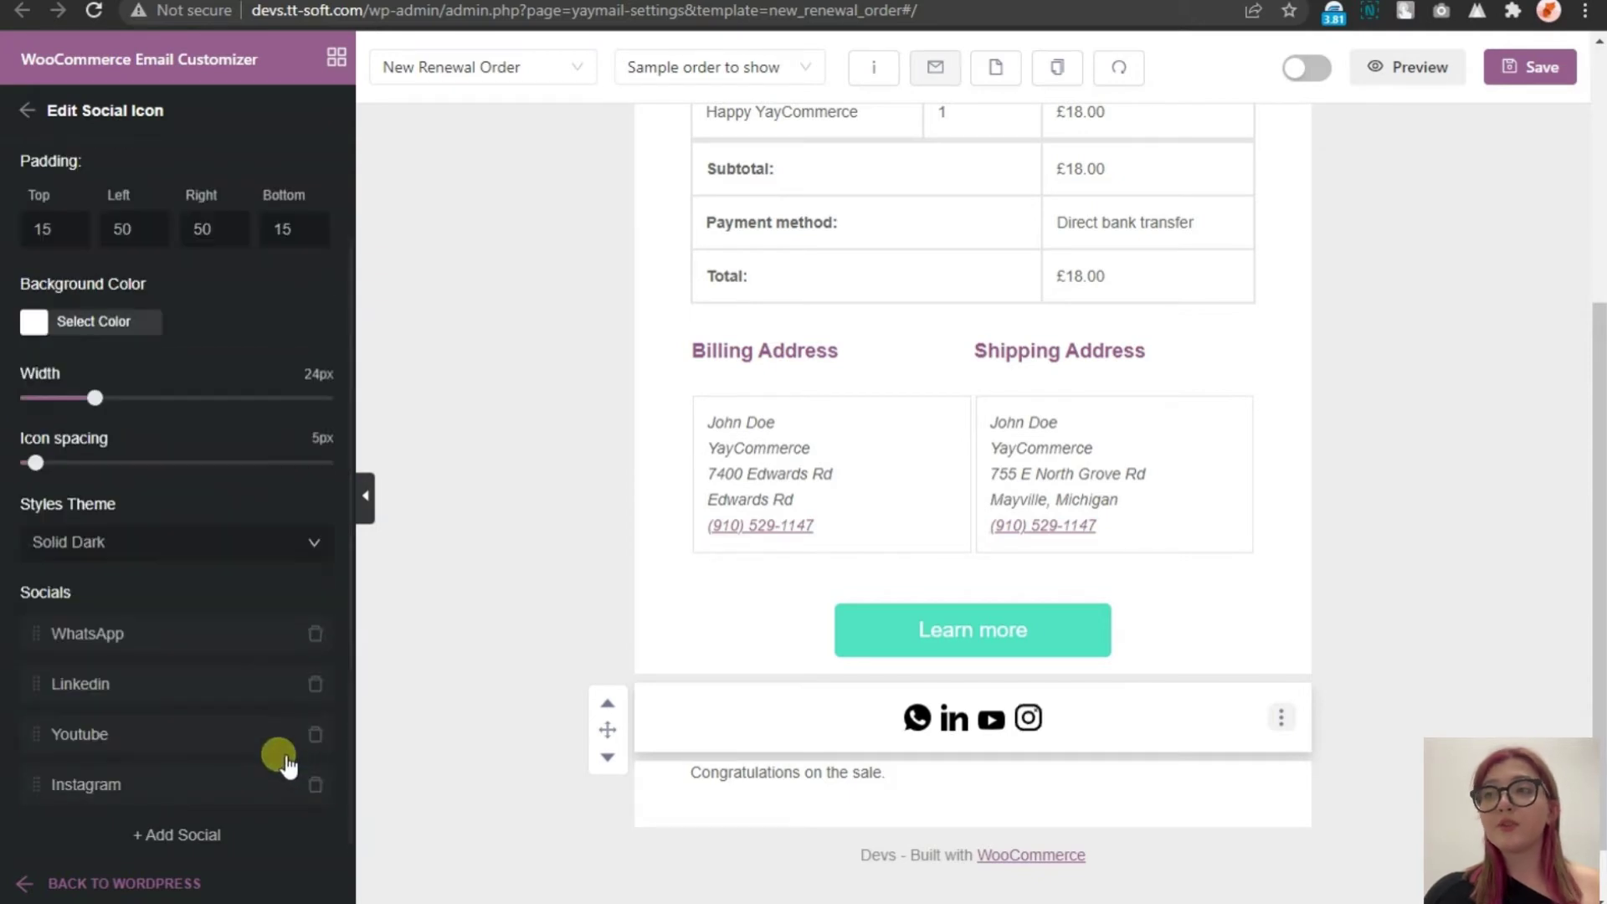
{"action": "left_click", "coordinate": [152, 619]}
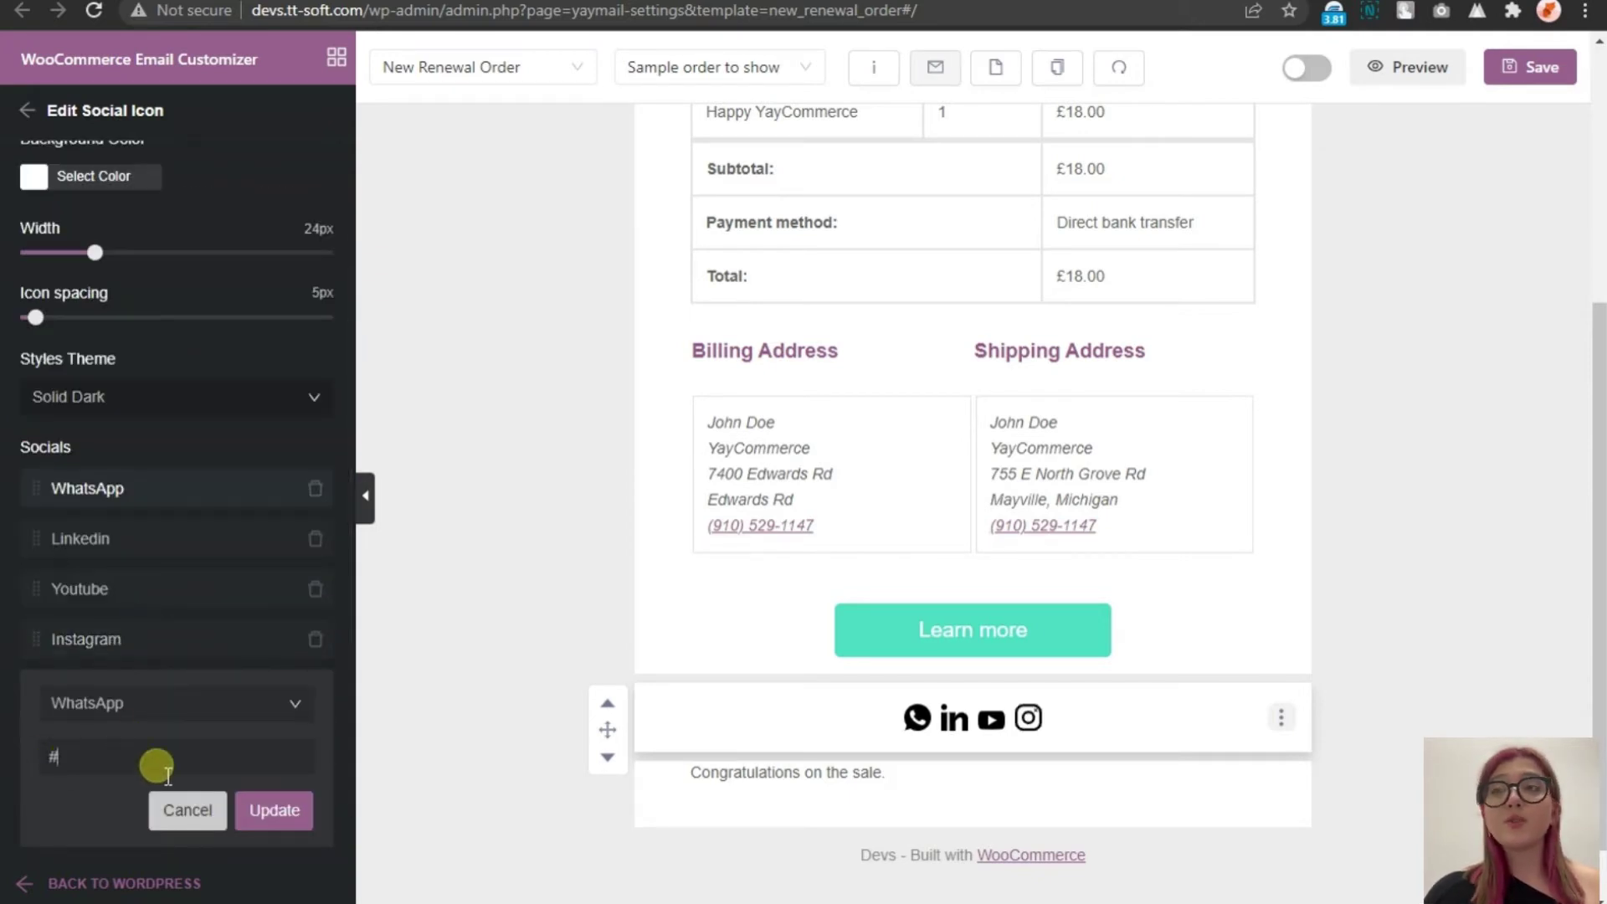
{"action": "left_click", "coordinate": [154, 704]}
{"action": "left_click", "coordinate": [154, 703]}
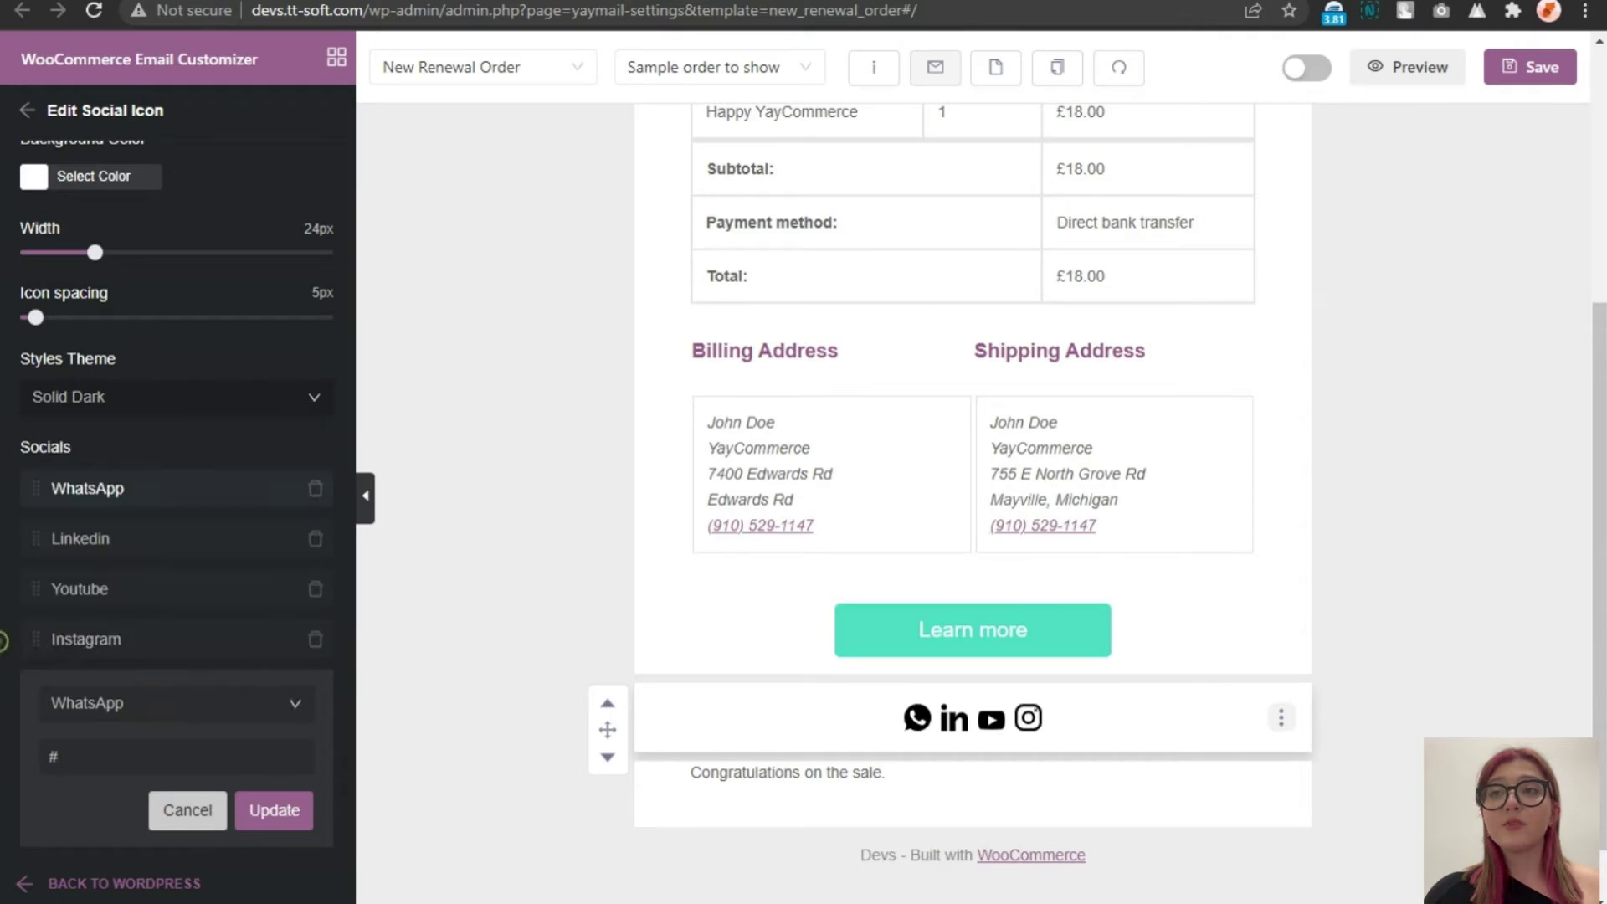
{"action": "left_click", "coordinate": [187, 810]}
Space the social icons 15px apart, size them 29px, and give the bar a teal background
{"action": "mouse_move", "coordinate": [35, 463]}
{"action": "left_mouse_down"}
{"action": "mouse_move", "coordinate": [98, 474]}
{"action": "mouse_move", "coordinate": [67, 465]}
{"action": "left_mouse_up"}
{"action": "mouse_move", "coordinate": [94, 397]}
{"action": "left_mouse_down"}
{"action": "mouse_move", "coordinate": [112, 409]}
{"action": "mouse_move", "coordinate": [95, 398]}
{"action": "left_mouse_up"}
{"action": "left_click", "coordinate": [92, 321]}
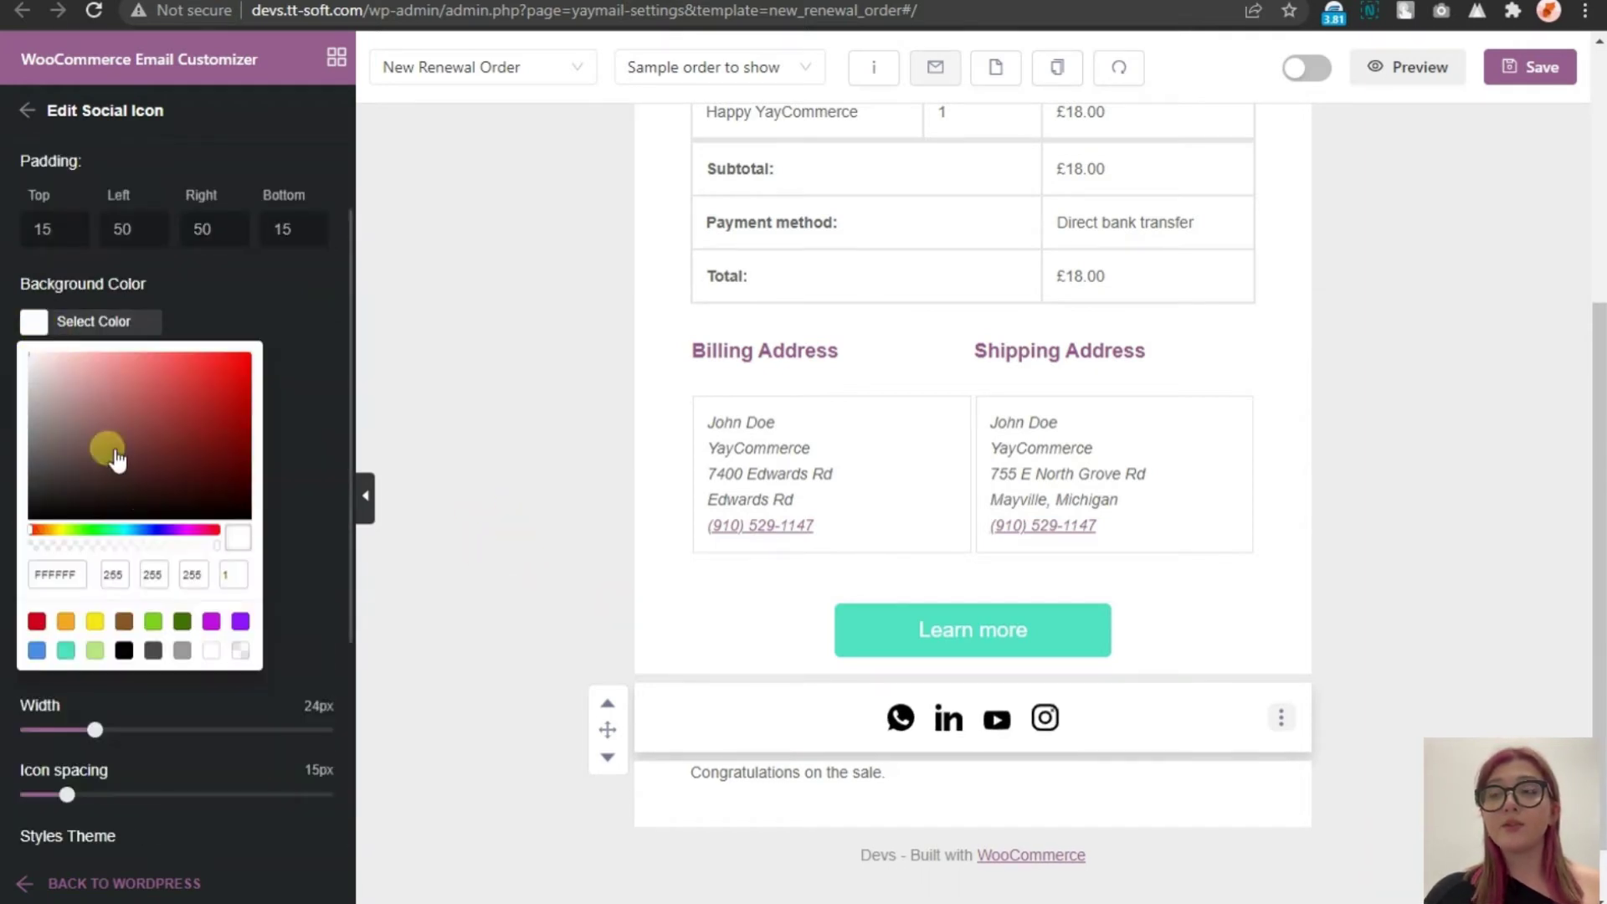
{"action": "left_click", "coordinate": [66, 651]}
{"action": "left_click", "coordinate": [78, 325]}
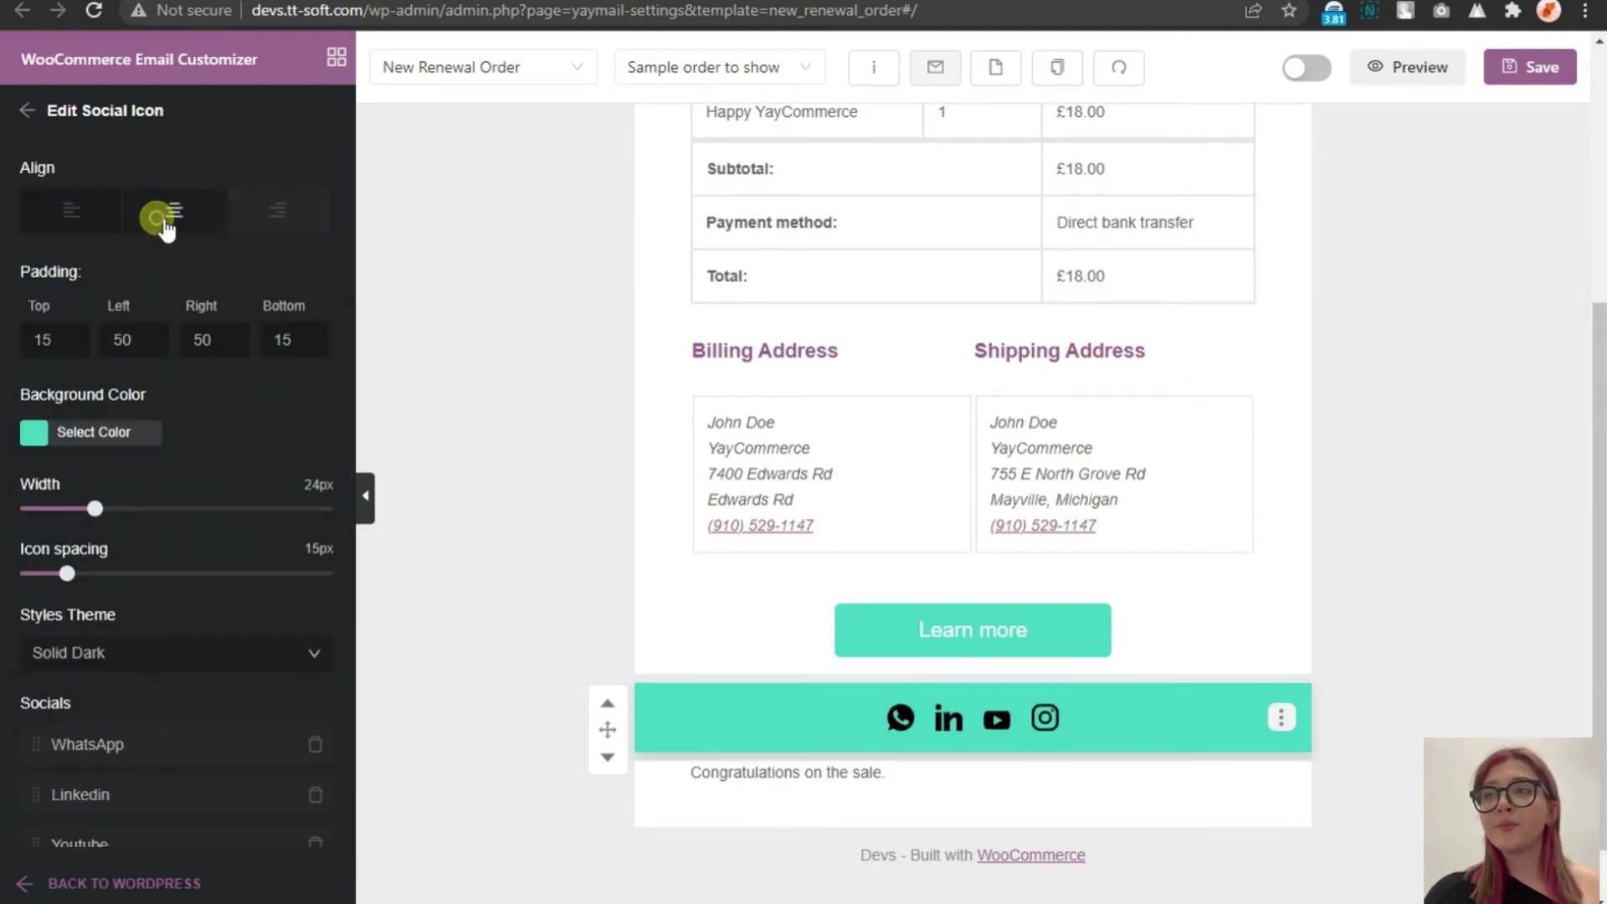
Add an Image List below the social icons and put the iron photo in its first slot
{"action": "left_click", "coordinate": [25, 111]}
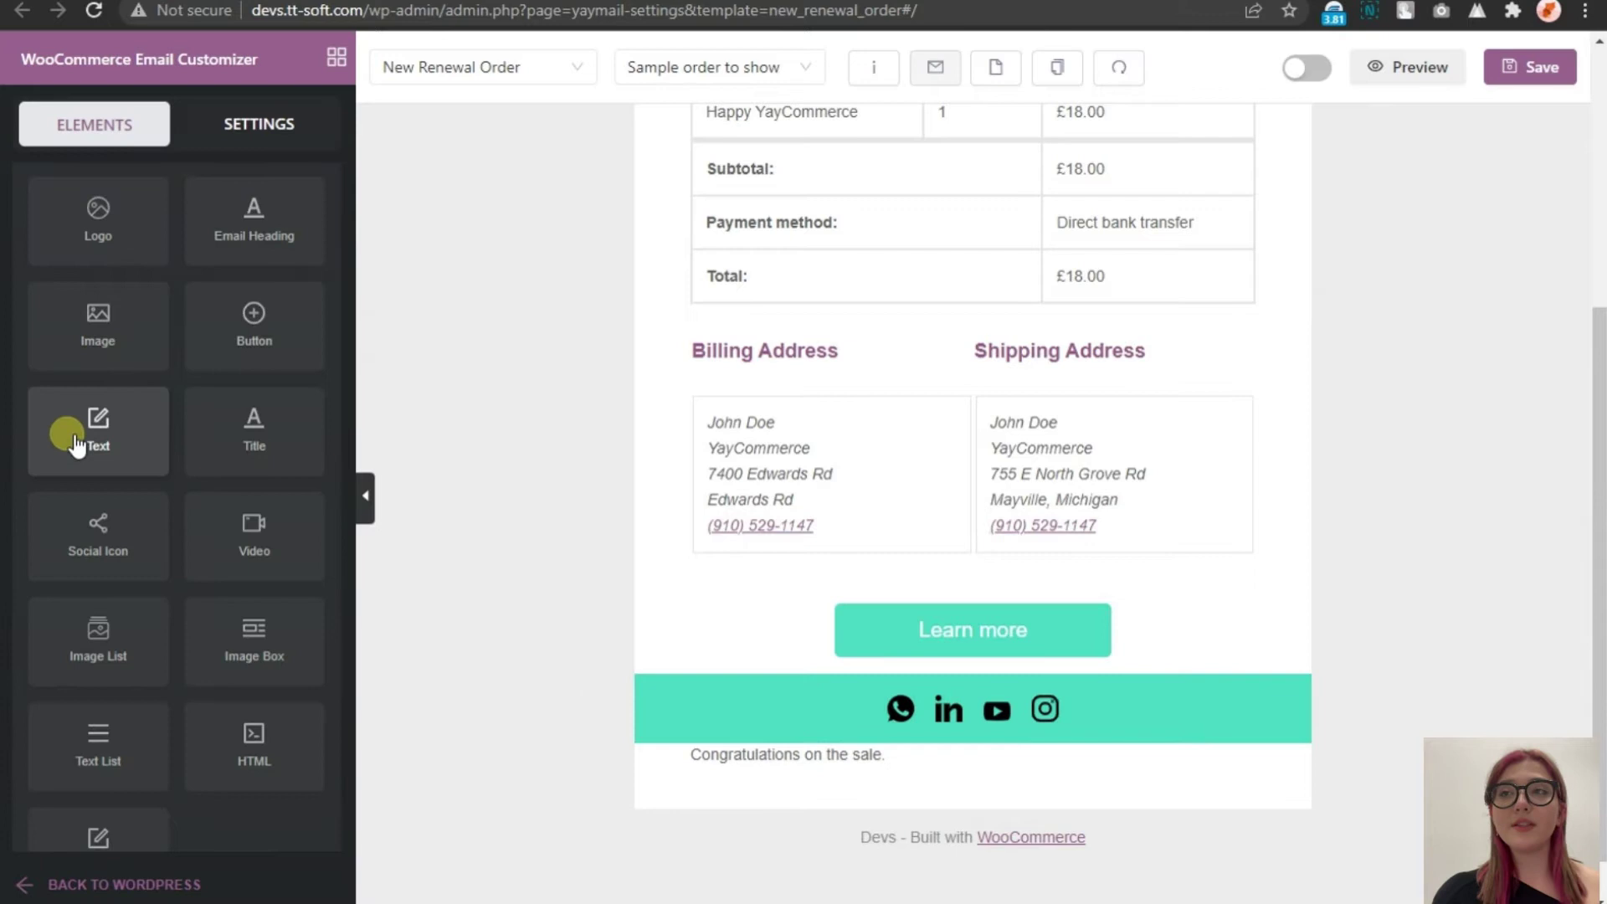
{"action": "scroll", "coordinate": [92, 431], "scroll_direction": "down", "scroll_amount": 1}
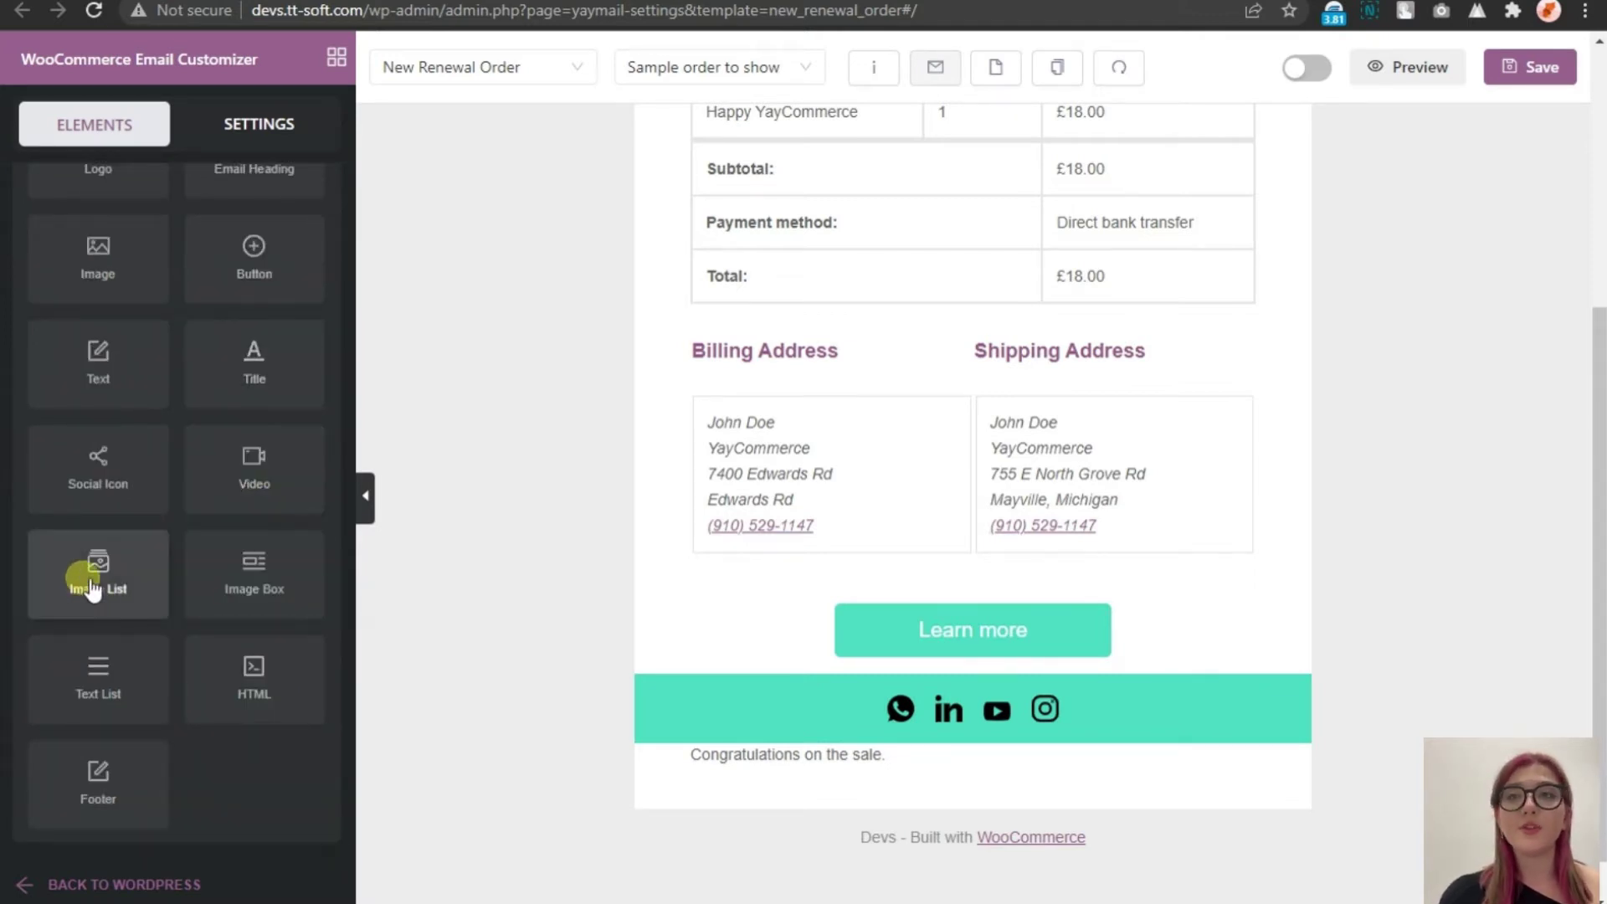
{"action": "left_click_drag", "start_coordinate": [94, 578], "coordinate": [938, 762]}
{"action": "scroll", "coordinate": [787, 615], "scroll_direction": "down", "scroll_amount": 2}
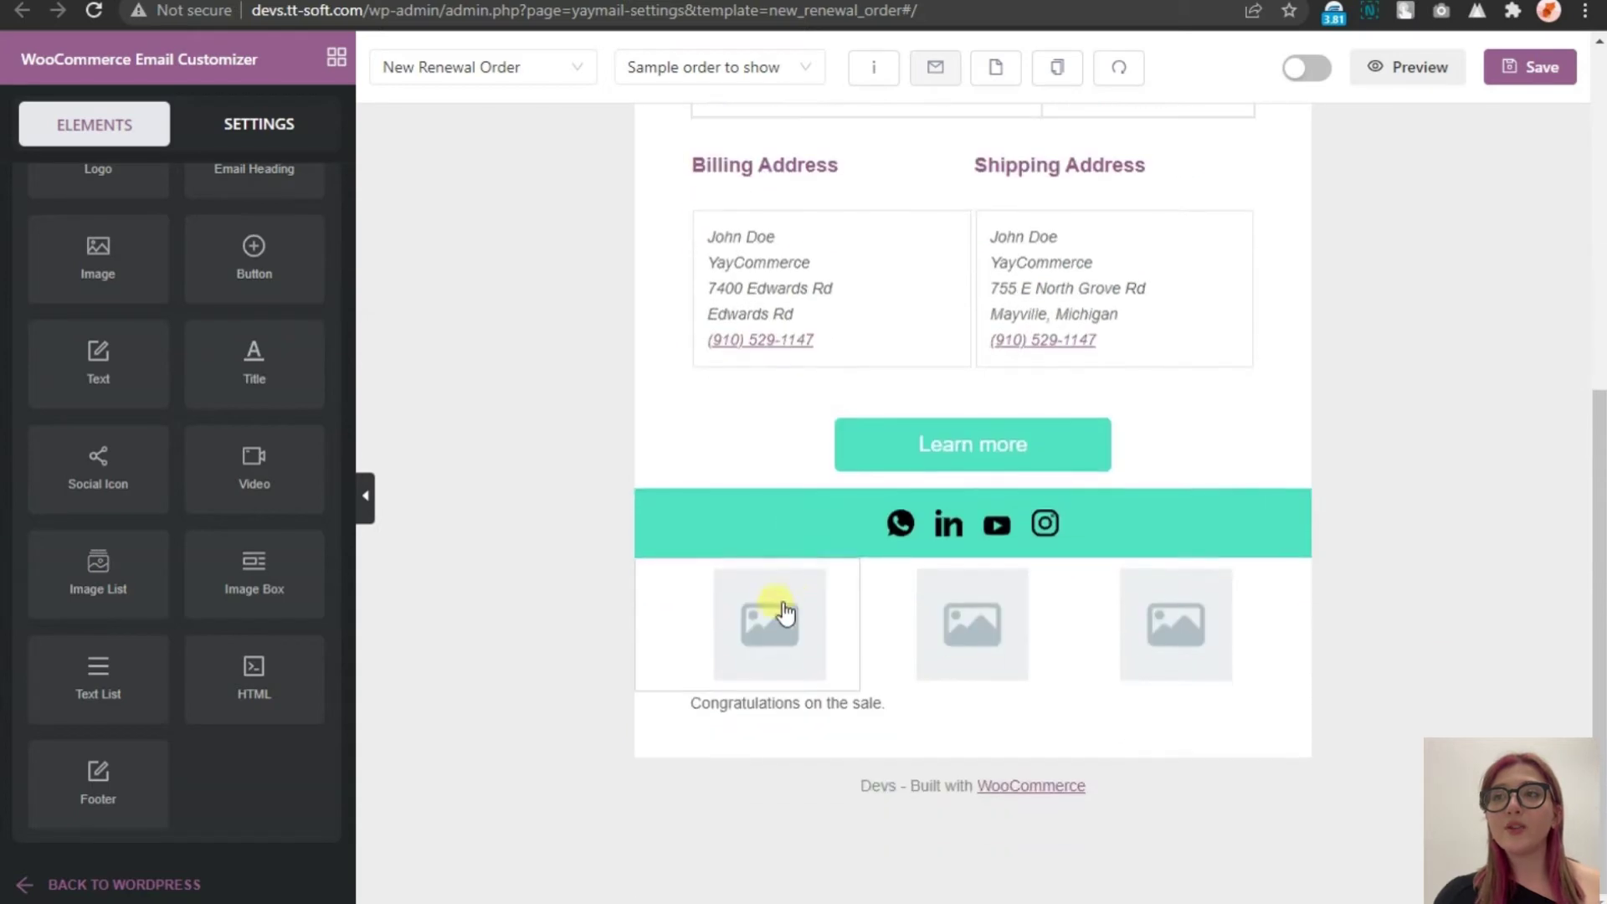
{"action": "left_click", "coordinate": [767, 617]}
{"action": "scroll", "coordinate": [64, 405], "scroll_direction": "down", "scroll_amount": 5}
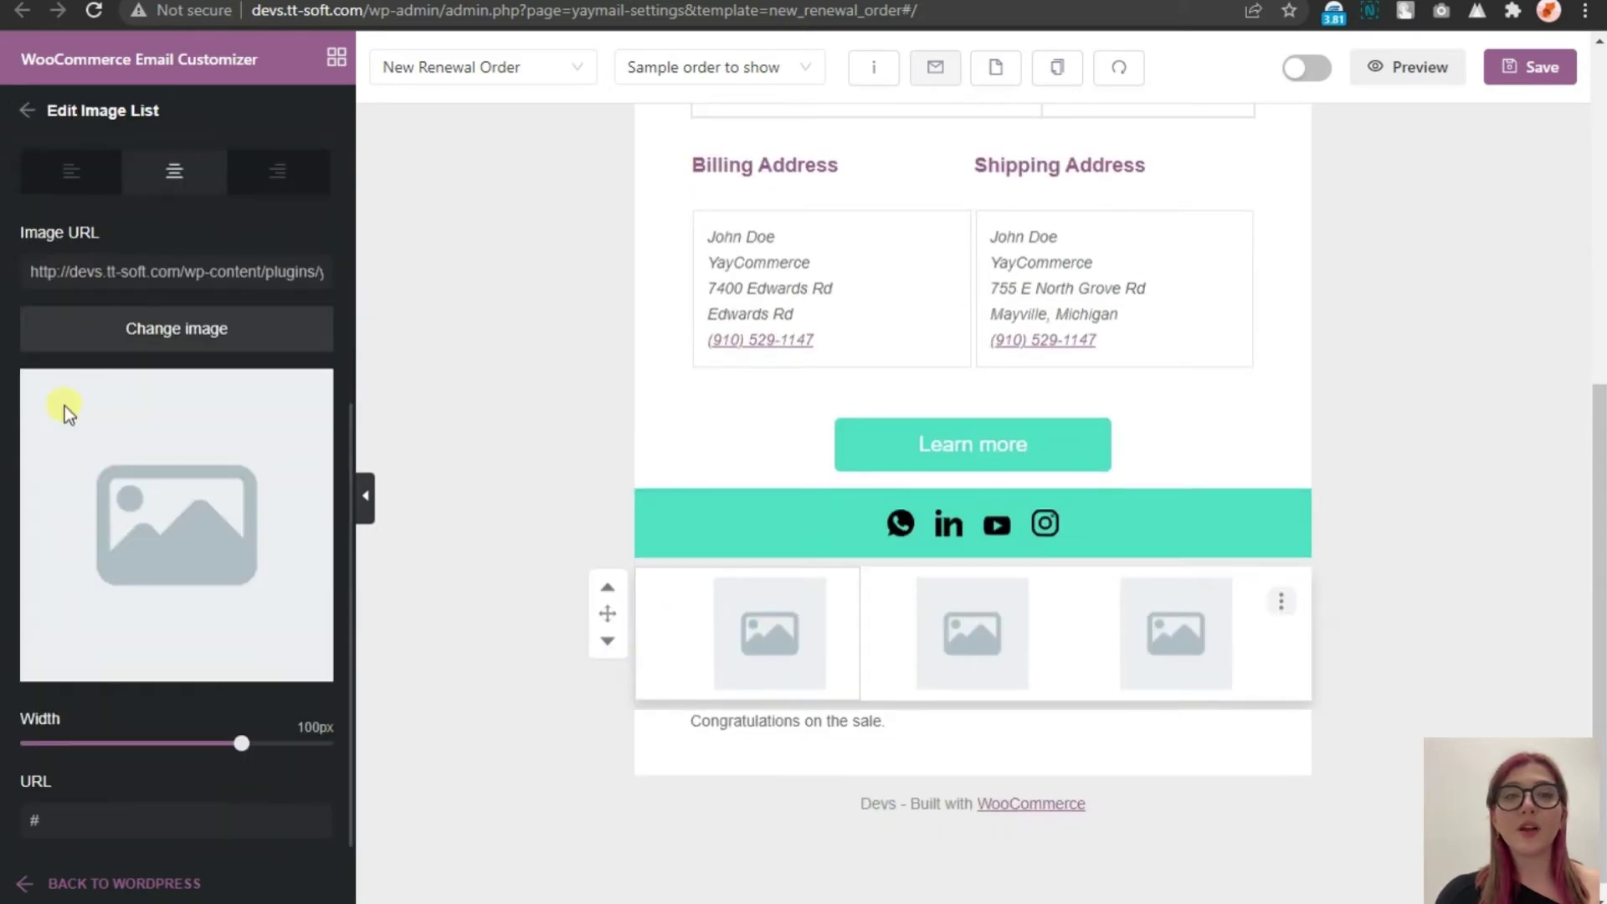
{"action": "left_click", "coordinate": [138, 337]}
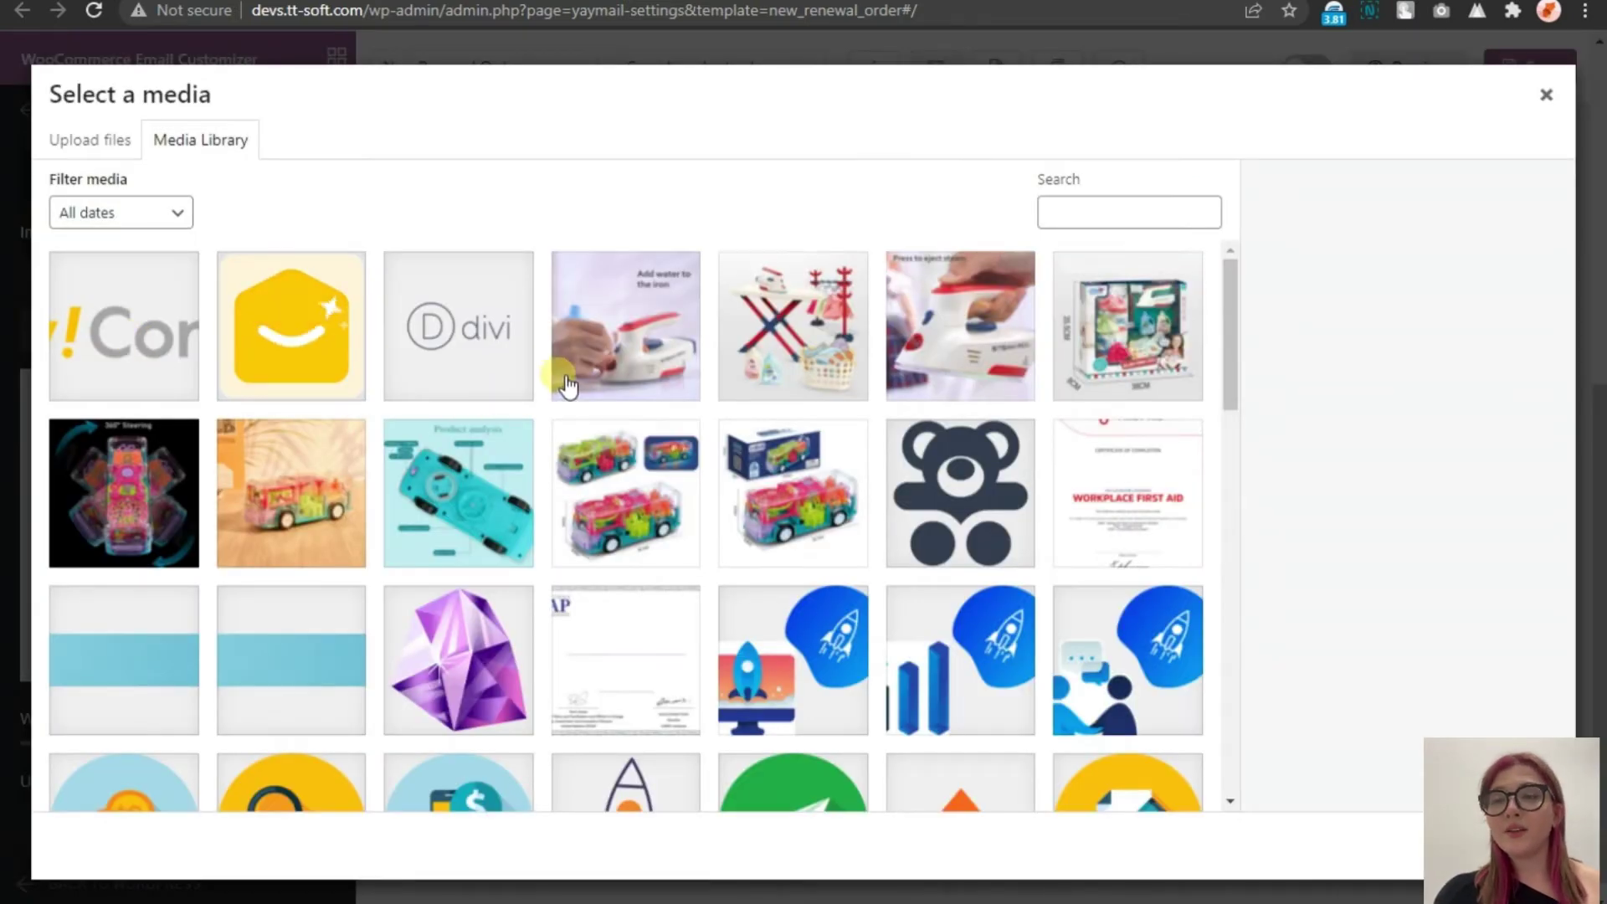
{"action": "left_click", "coordinate": [625, 335]}
{"action": "left_click", "coordinate": [636, 368]}
Fill the second and third image slots with the boxed toy set and toy bus photos
{"action": "left_click", "coordinate": [1064, 627]}
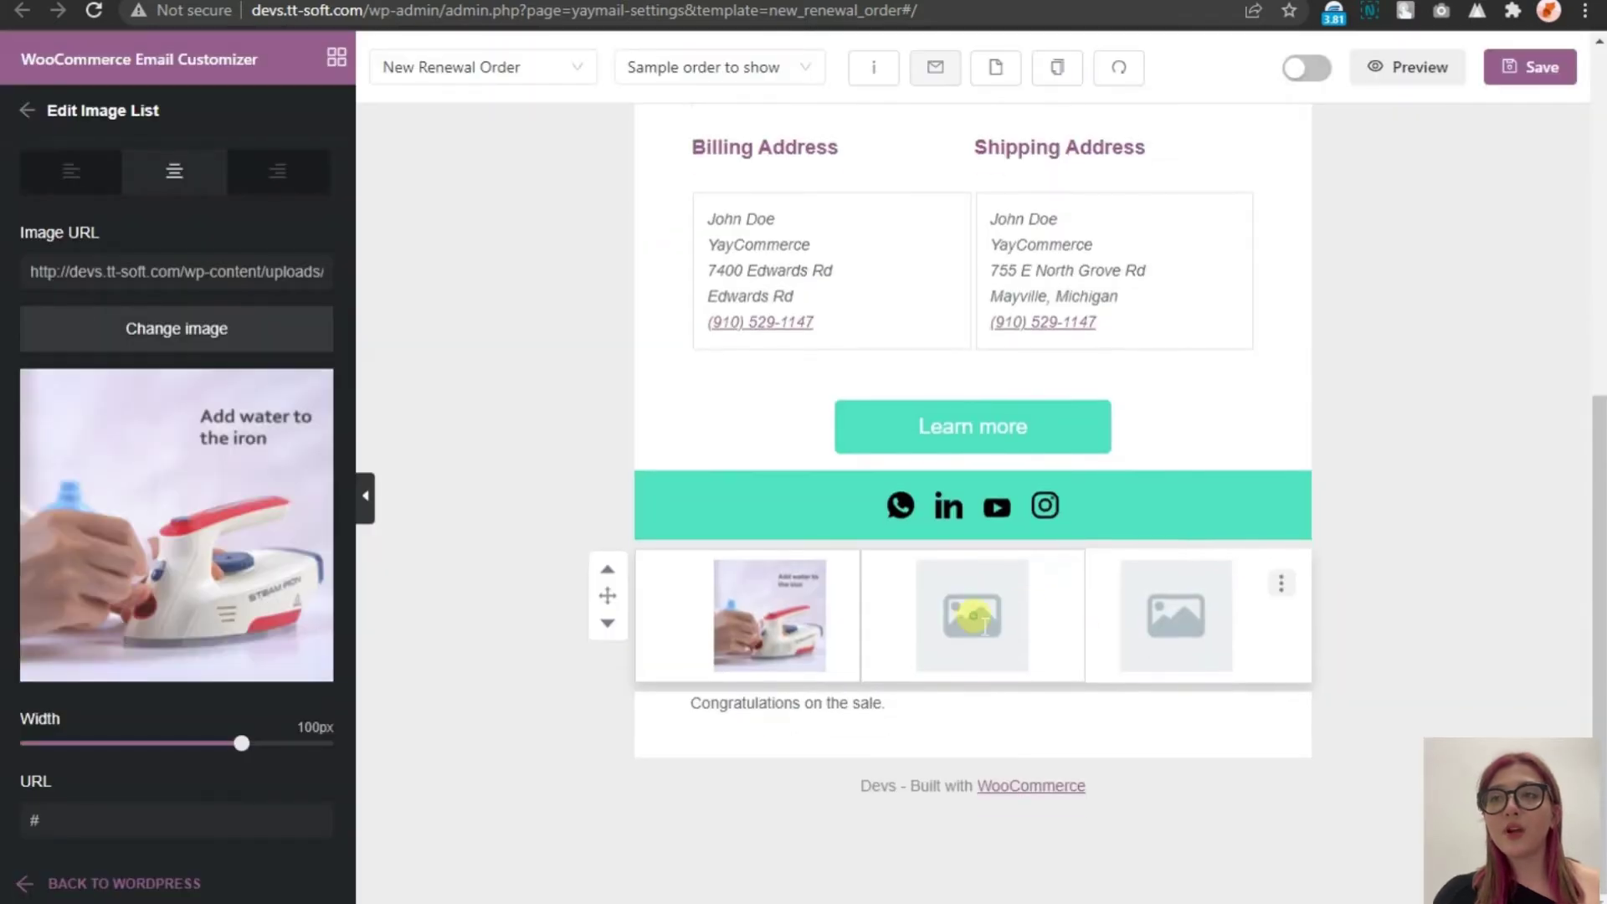
{"action": "left_click", "coordinate": [162, 326]}
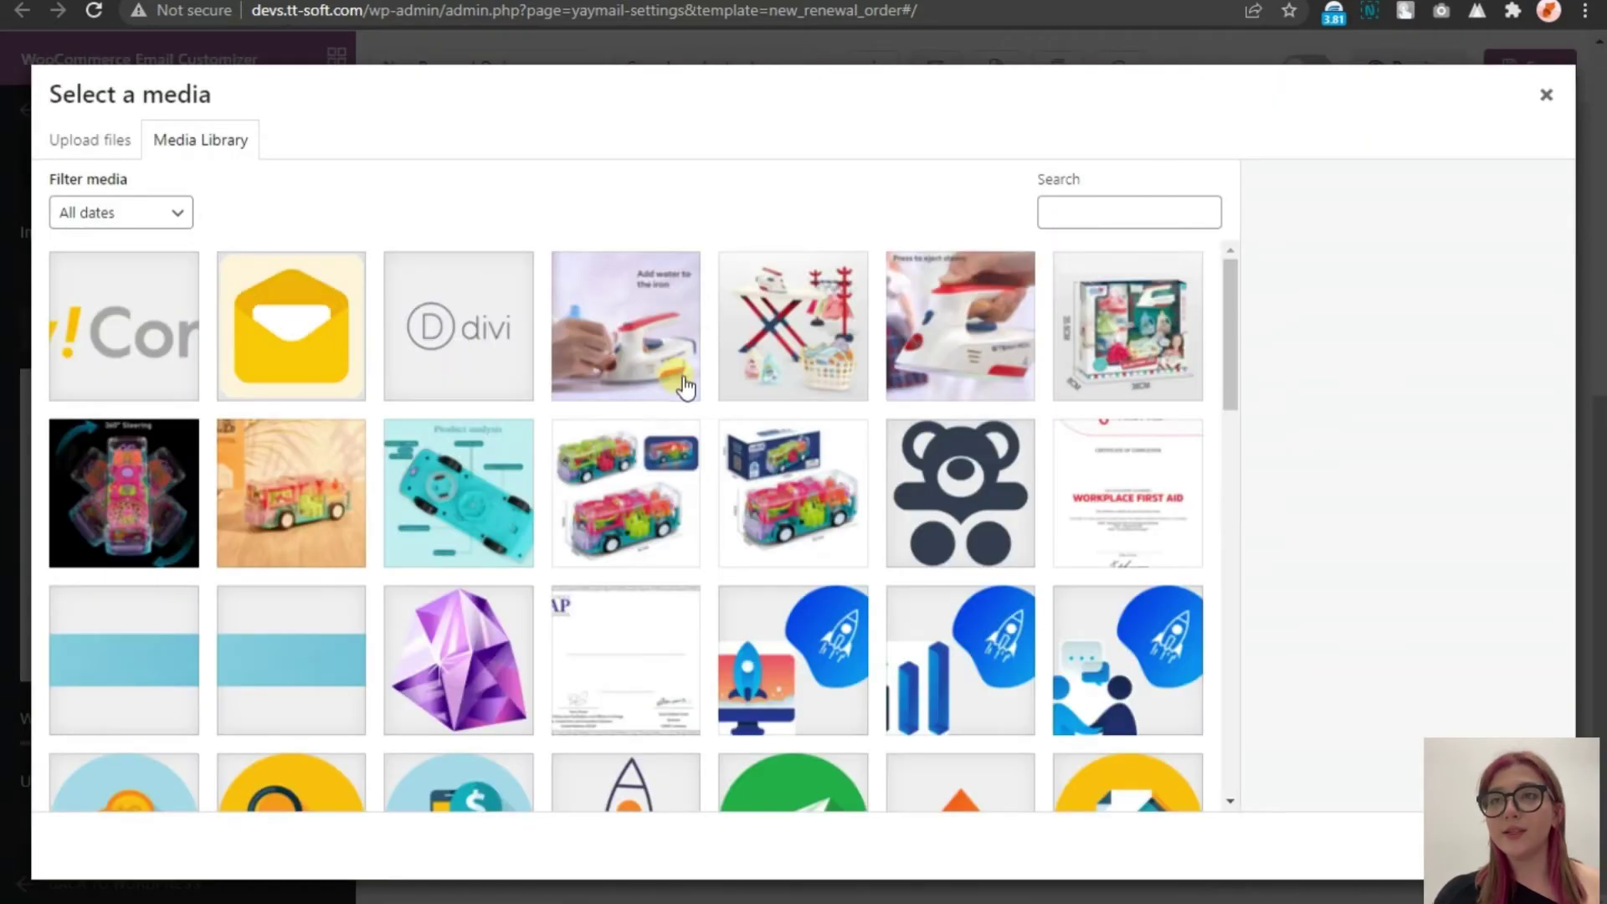
{"action": "left_click", "coordinate": [1115, 353]}
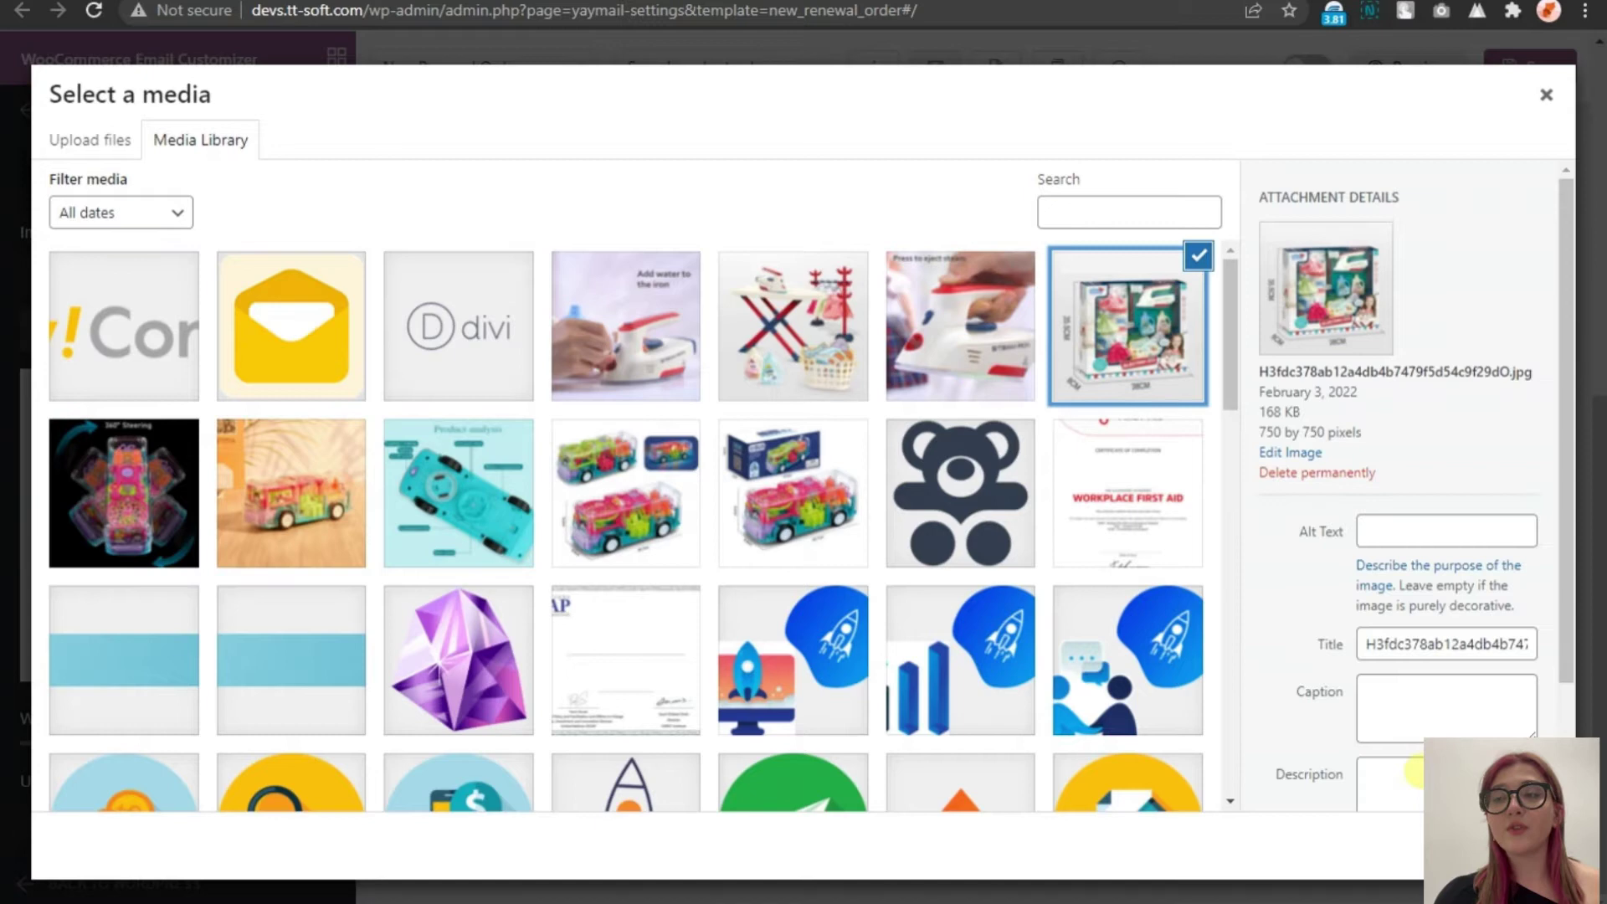
{"action": "left_click", "coordinate": [1519, 845]}
{"action": "left_click", "coordinate": [1151, 623]}
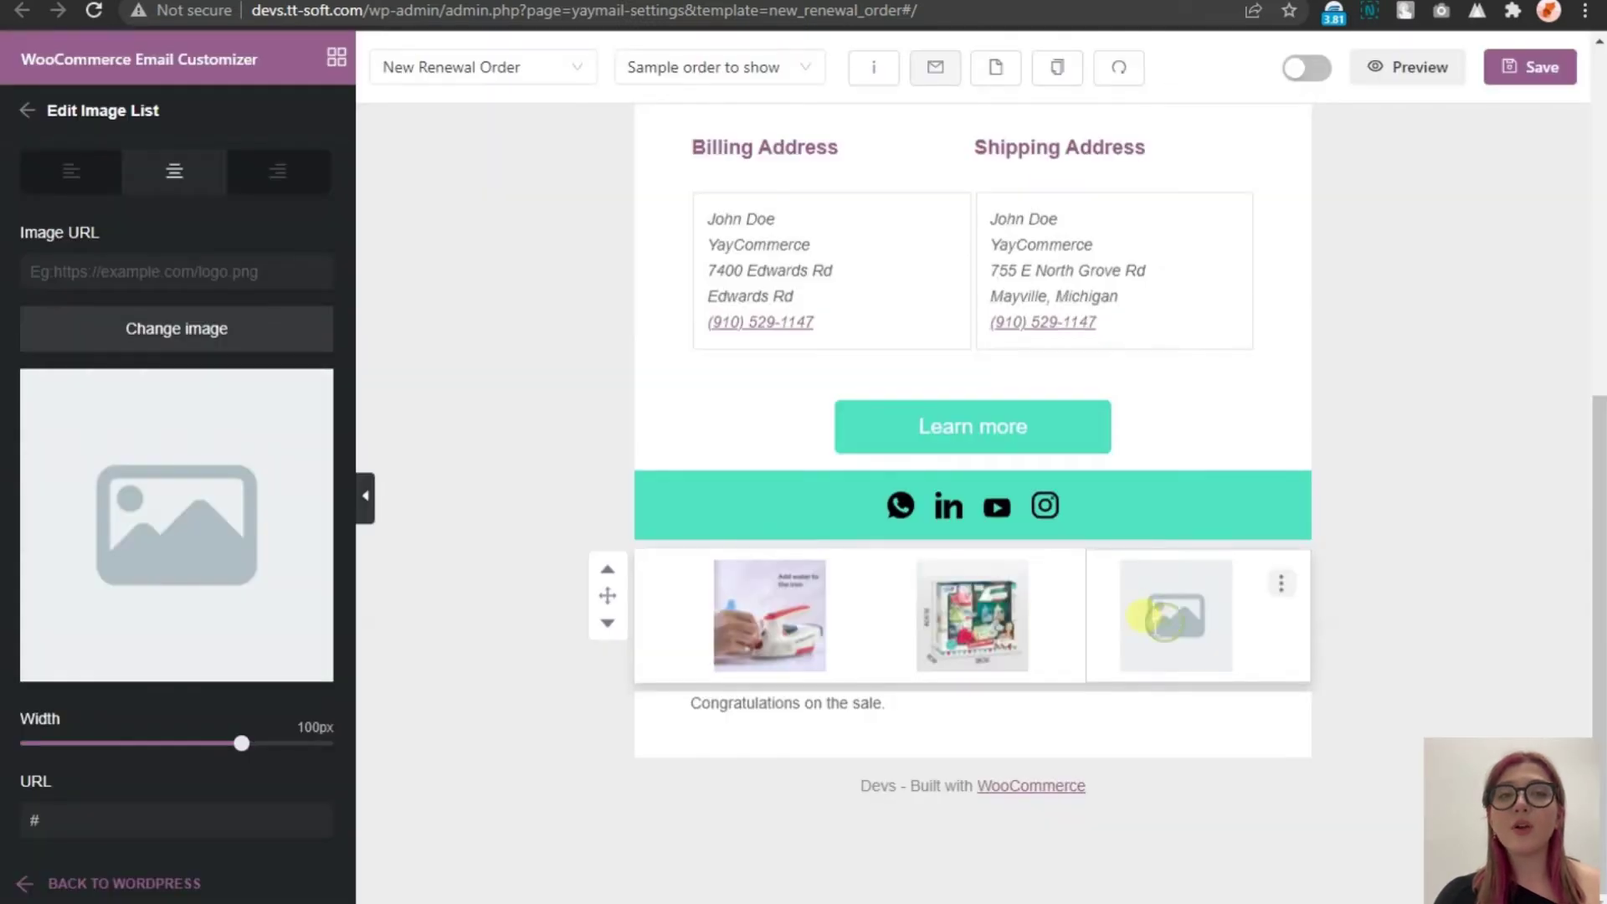
{"action": "left_click", "coordinate": [224, 328]}
{"action": "left_click", "coordinate": [292, 493]}
{"action": "left_click", "coordinate": [1519, 845]}
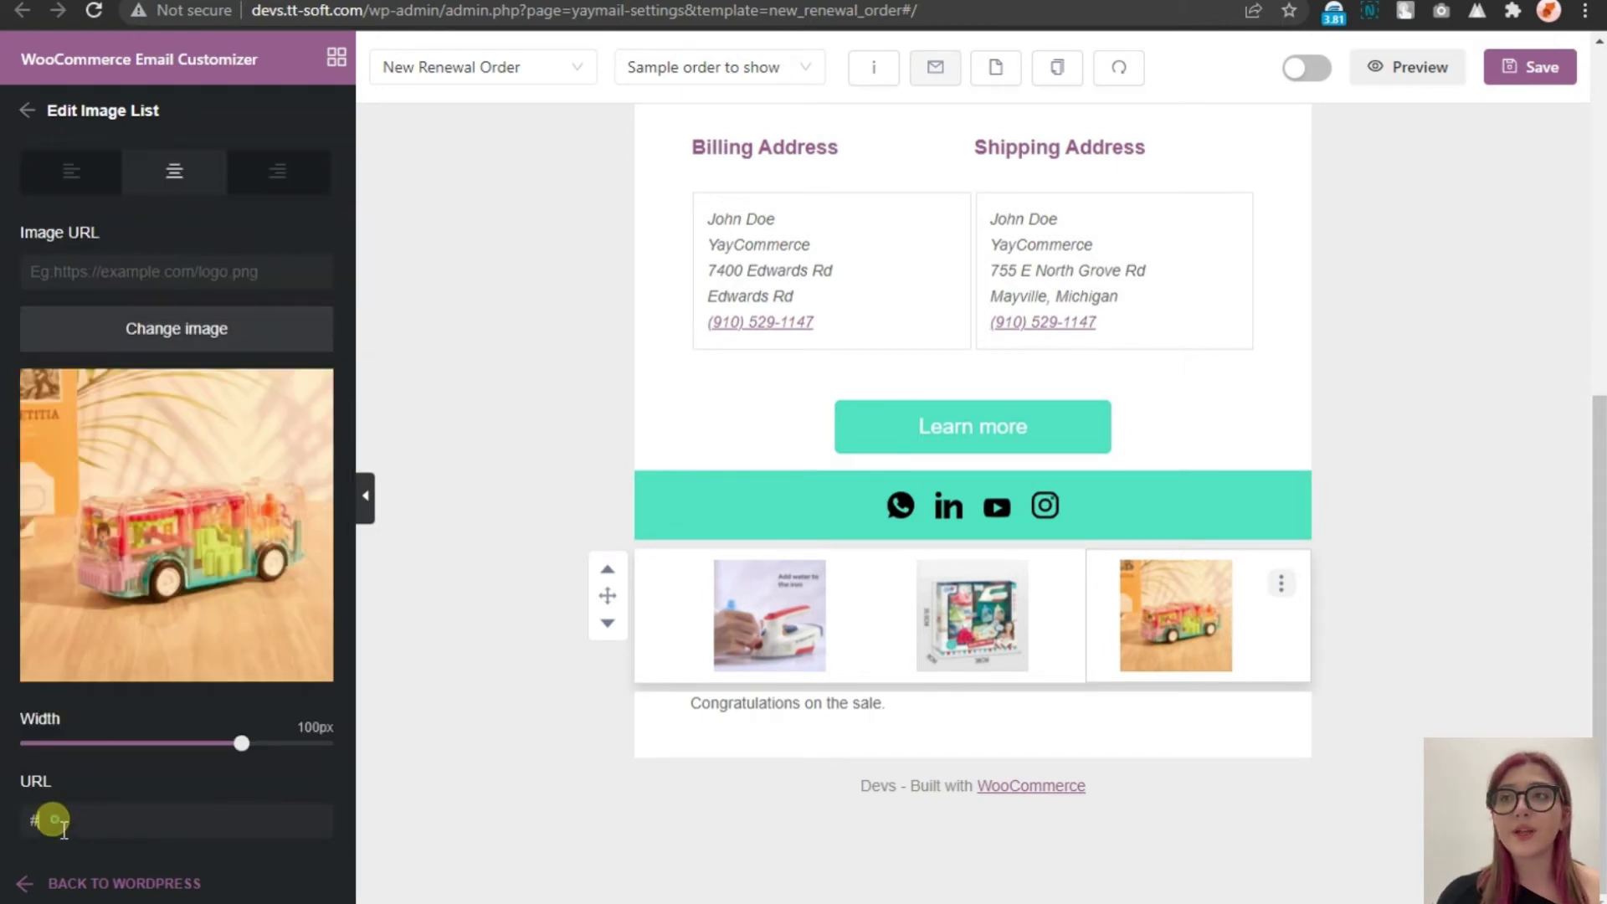
{"action": "left_click", "coordinate": [90, 173]}
{"action": "left_click", "coordinate": [52, 110]}
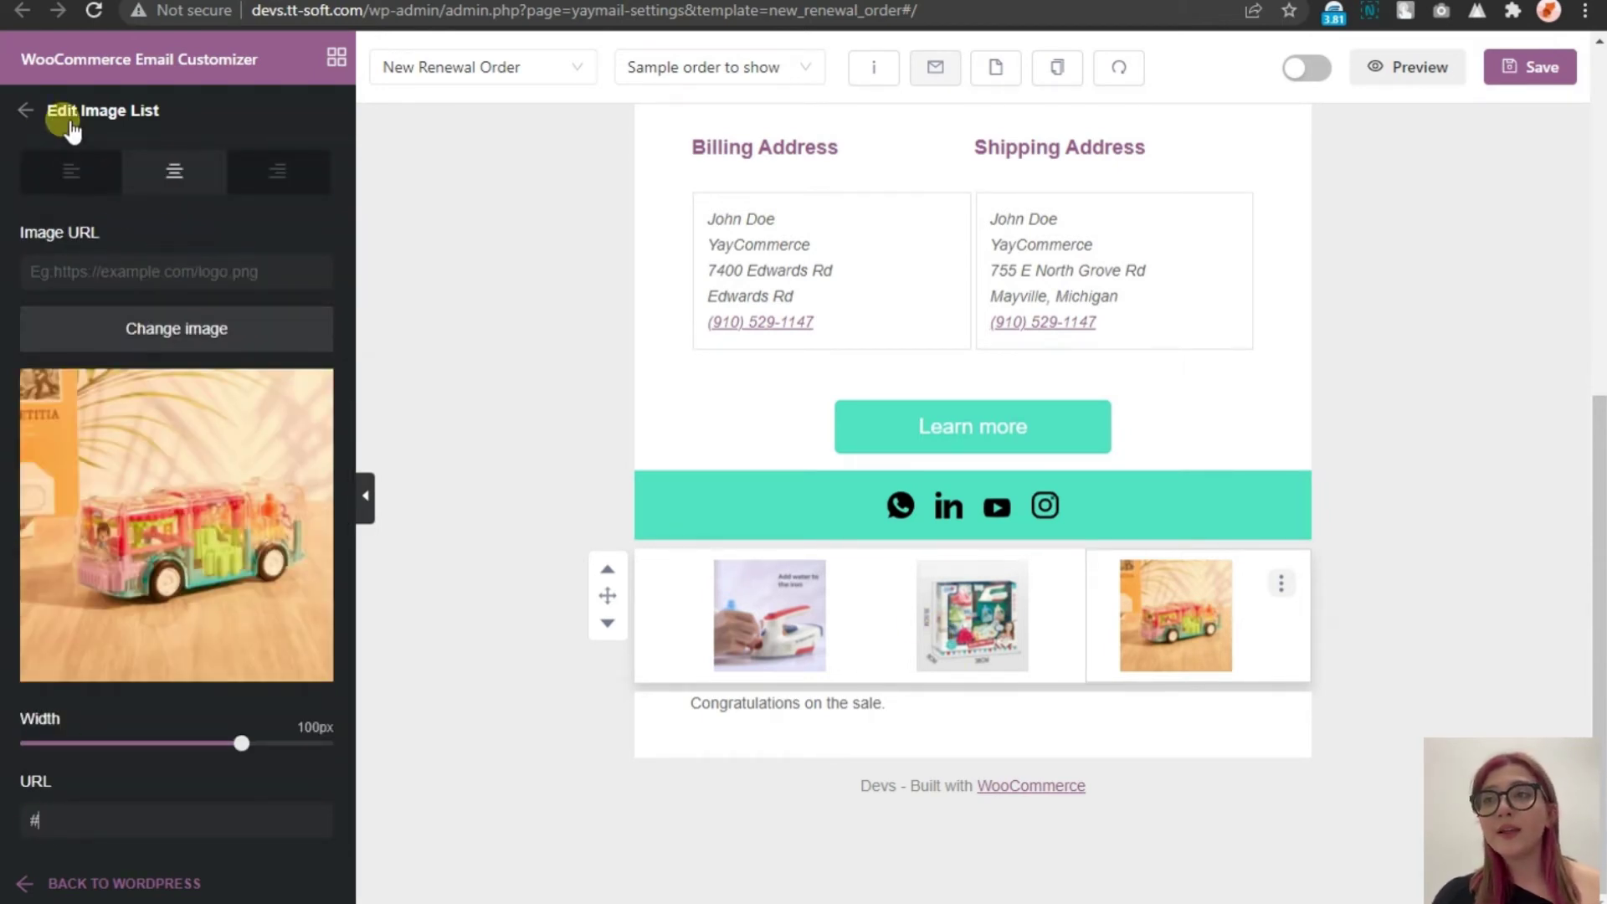
{"action": "scroll", "coordinate": [172, 431], "scroll_direction": "down", "scroll_amount": 2}
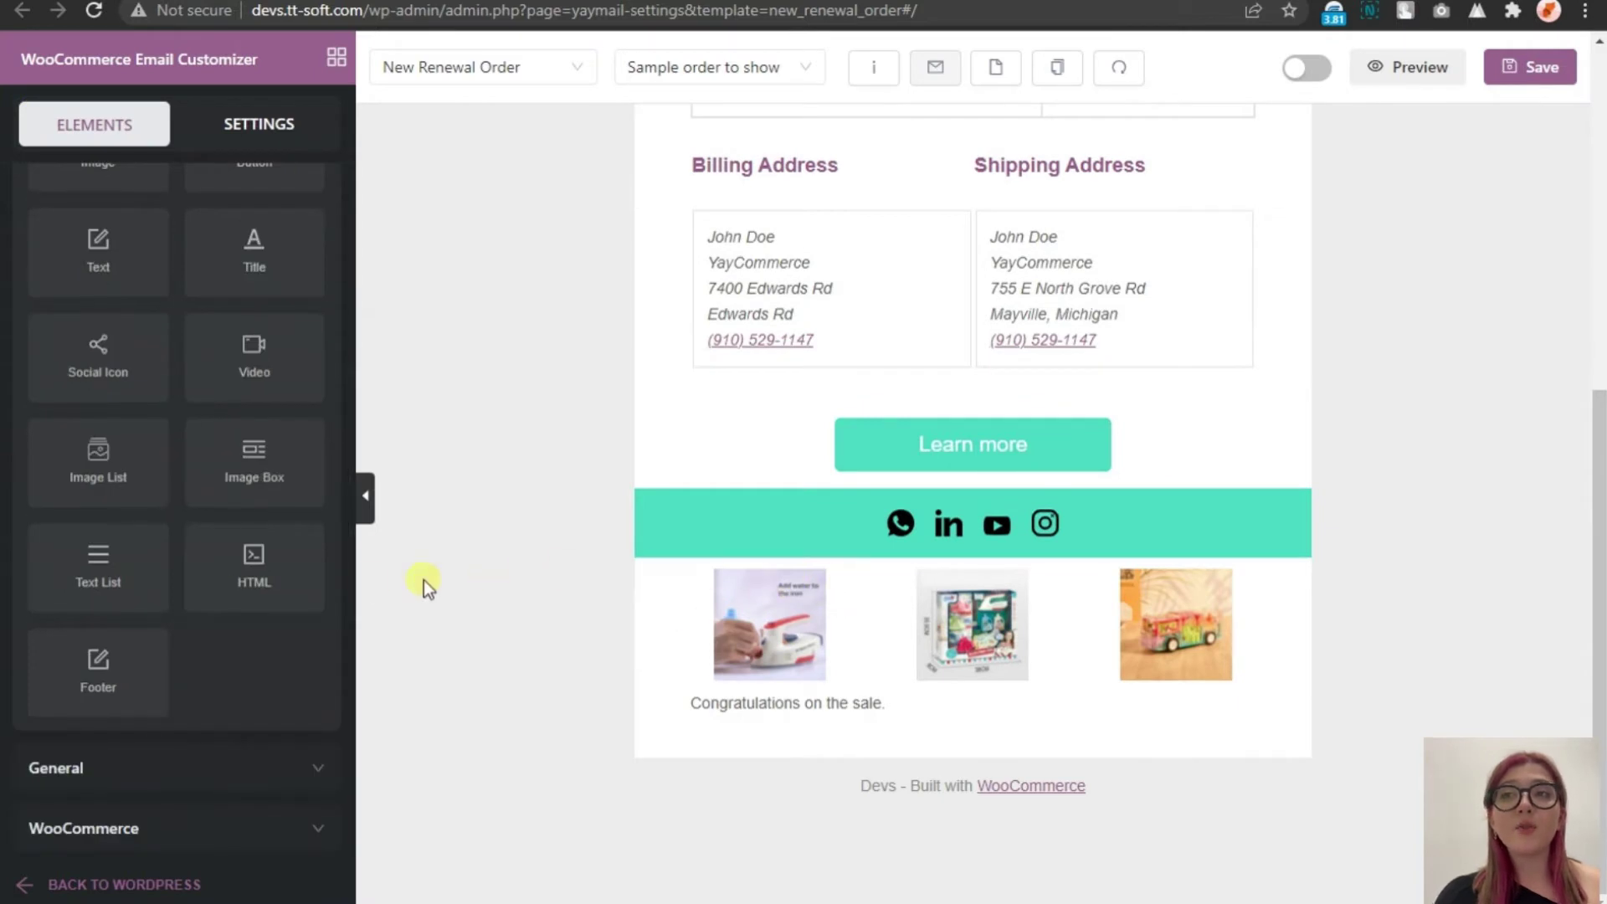
{"action": "scroll", "coordinate": [138, 511], "scroll_direction": "up", "scroll_amount": 3}
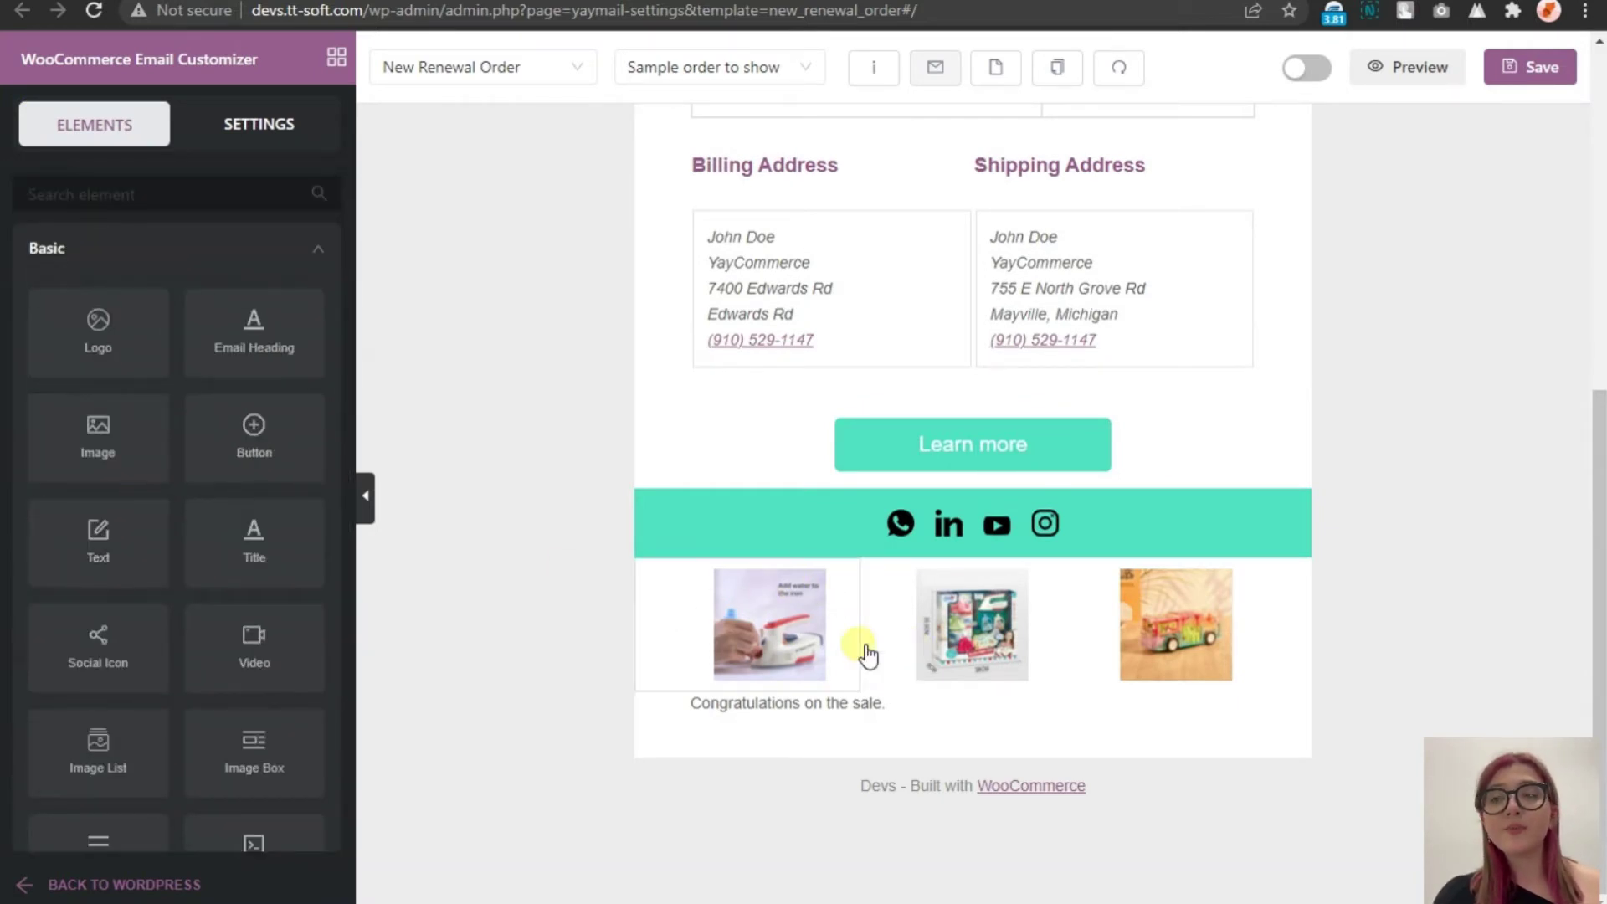
{"action": "scroll", "coordinate": [251, 560], "scroll_direction": "down", "scroll_amount": 3}
{"action": "left_click_drag", "start_coordinate": [105, 665], "coordinate": [843, 796]}
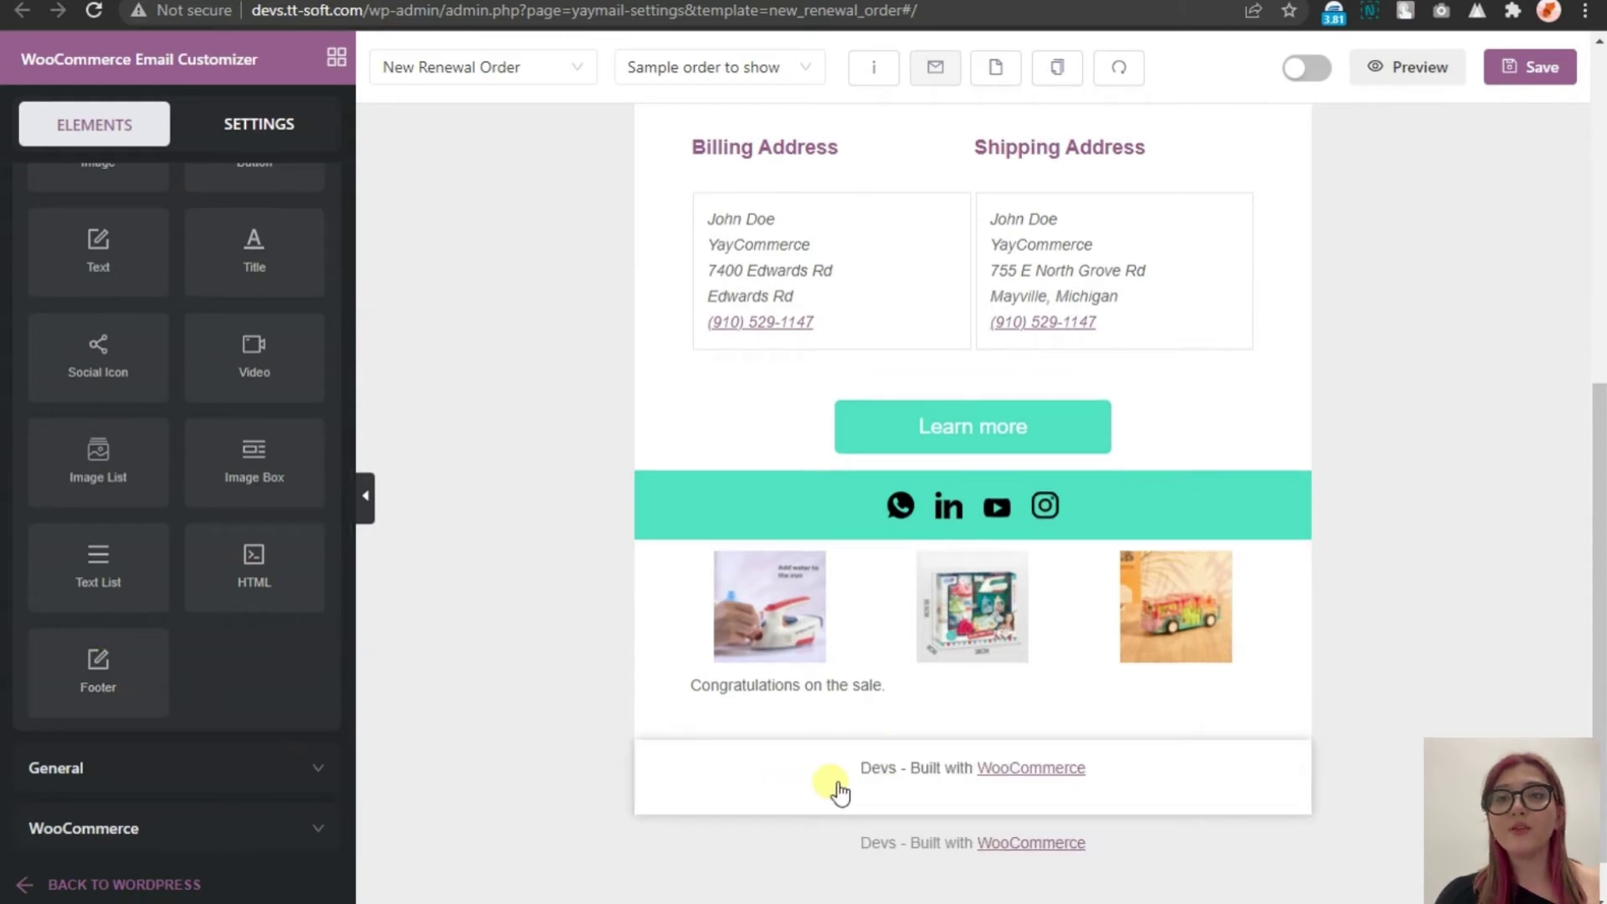
{"action": "left_click", "coordinate": [1219, 780]}
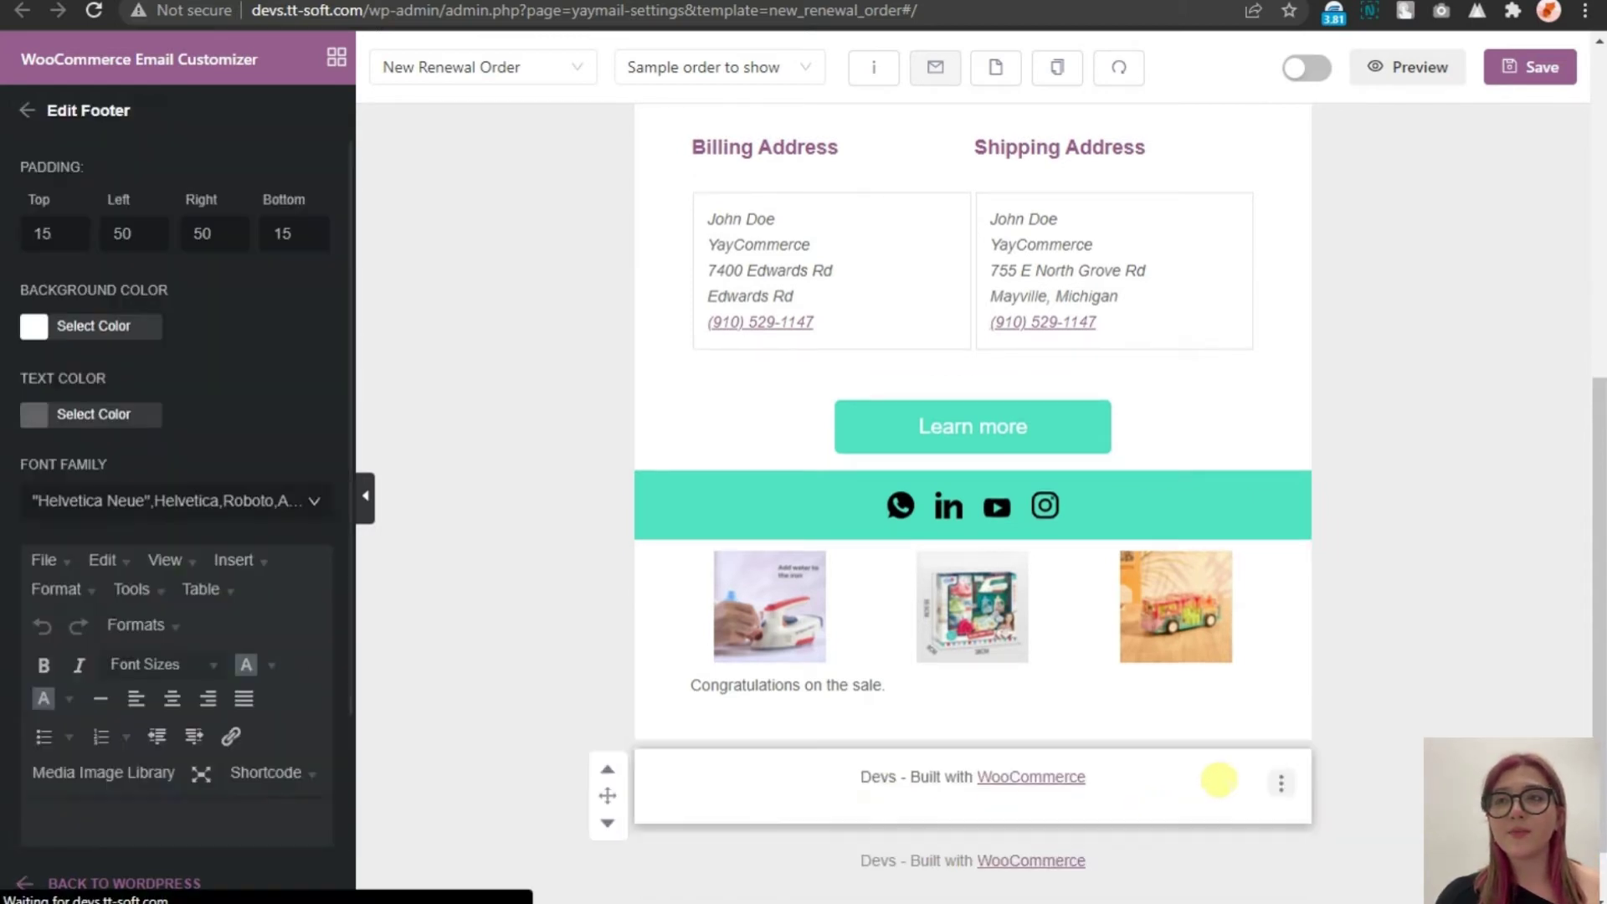
{"action": "left_click", "coordinate": [1281, 783]}
{"action": "left_click", "coordinate": [1327, 745]}
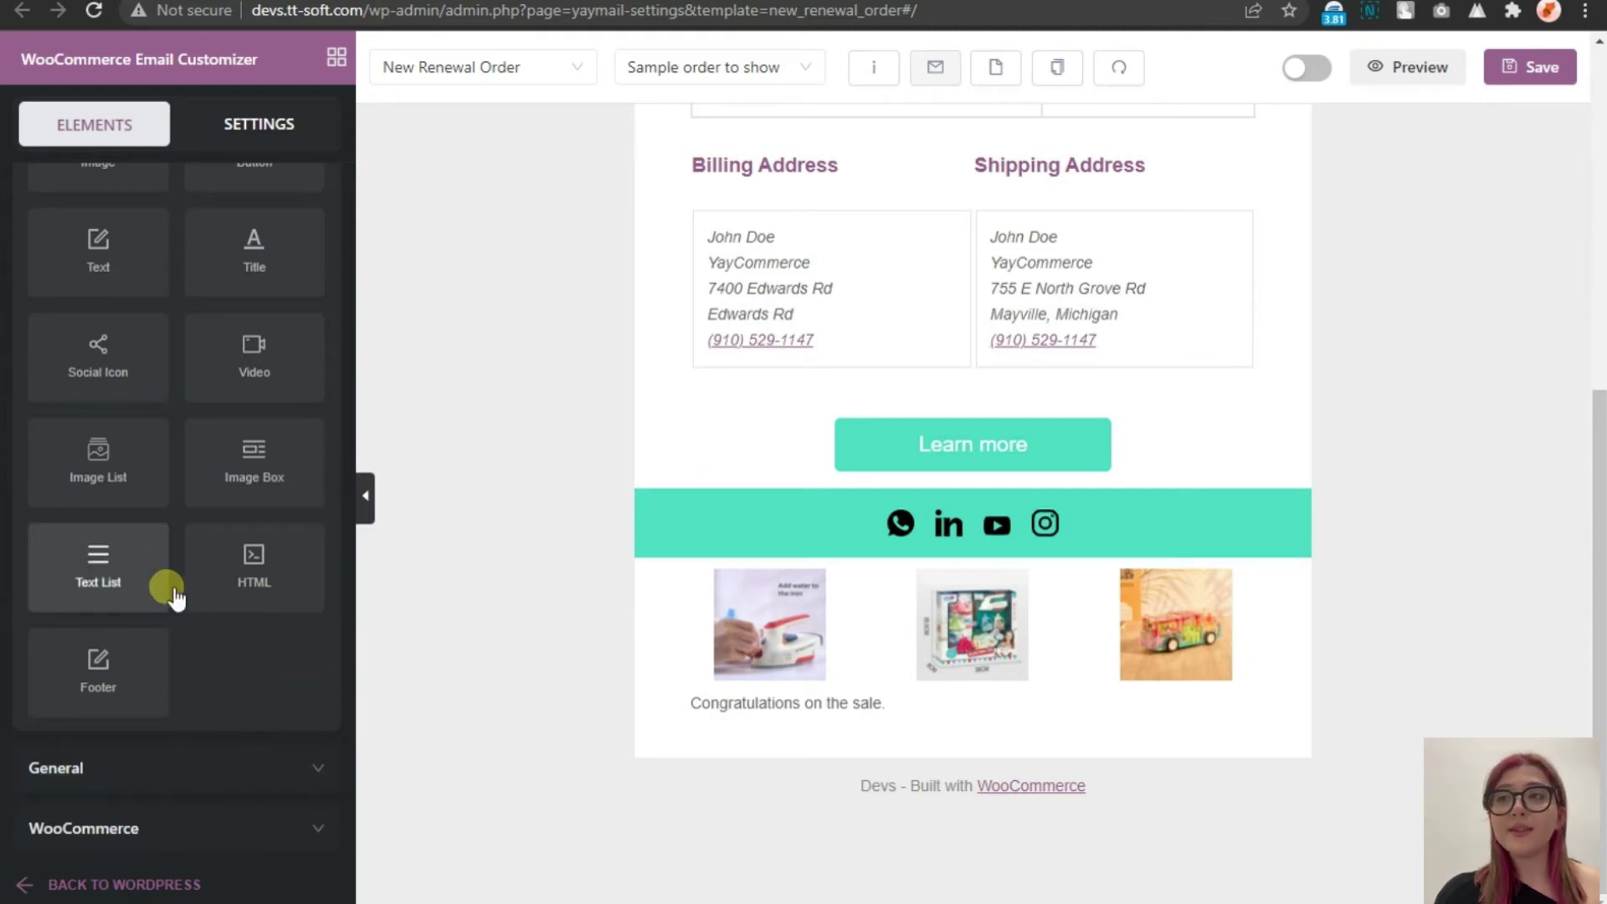
Insert a divider below Learn more at 84% width with a 3px line
{"action": "scroll", "coordinate": [170, 519], "scroll_direction": "up", "scroll_amount": 4}
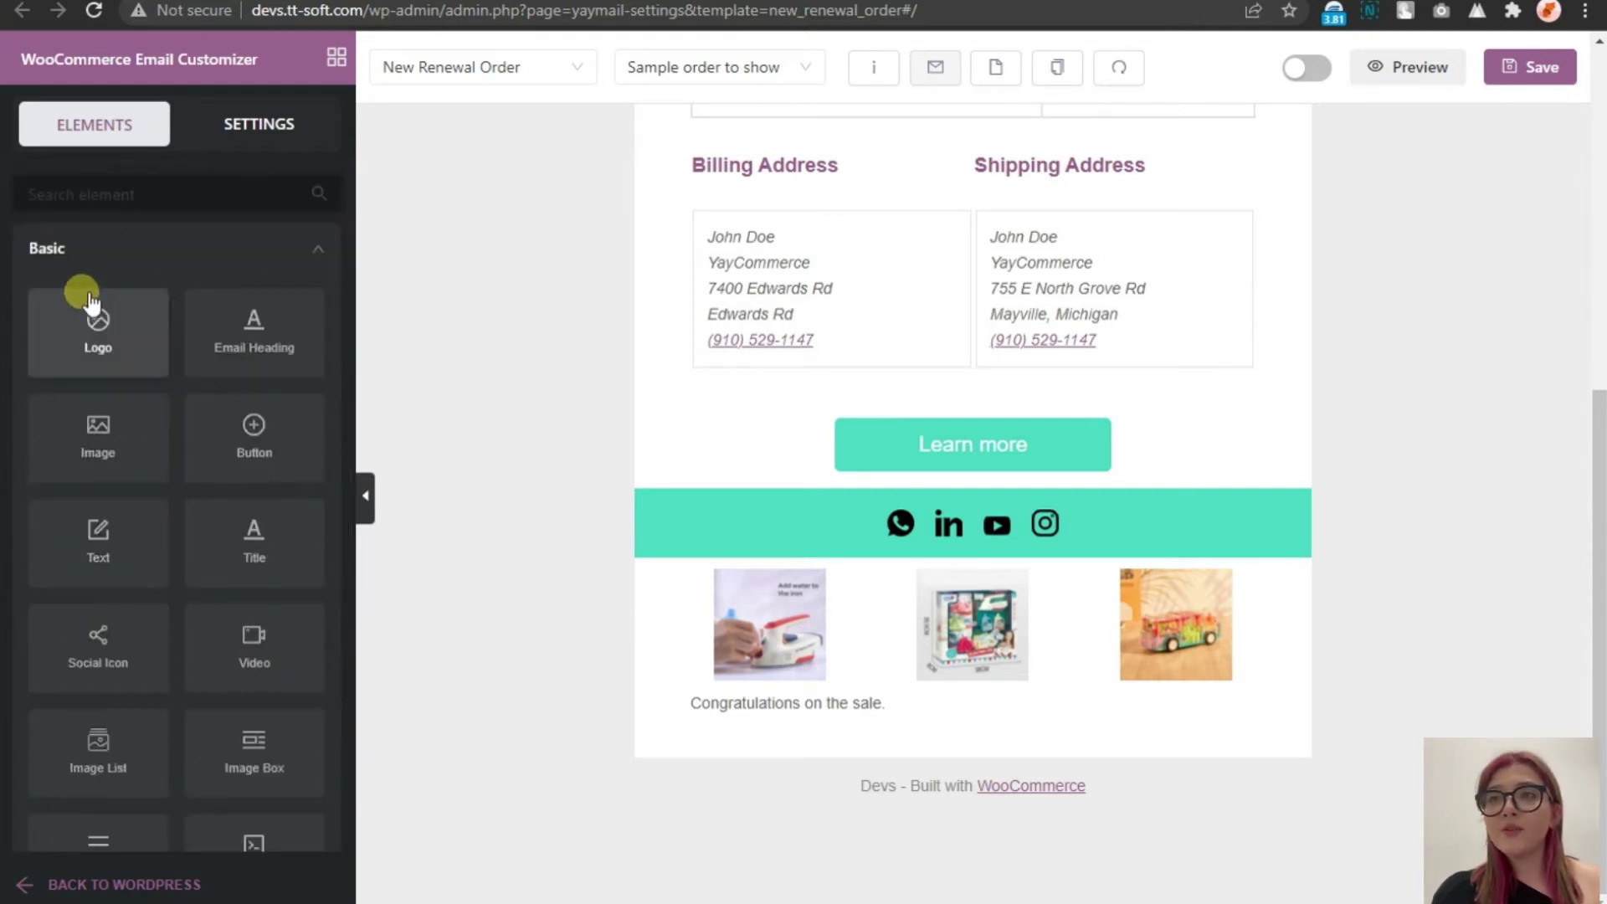
{"action": "left_click", "coordinate": [201, 251]}
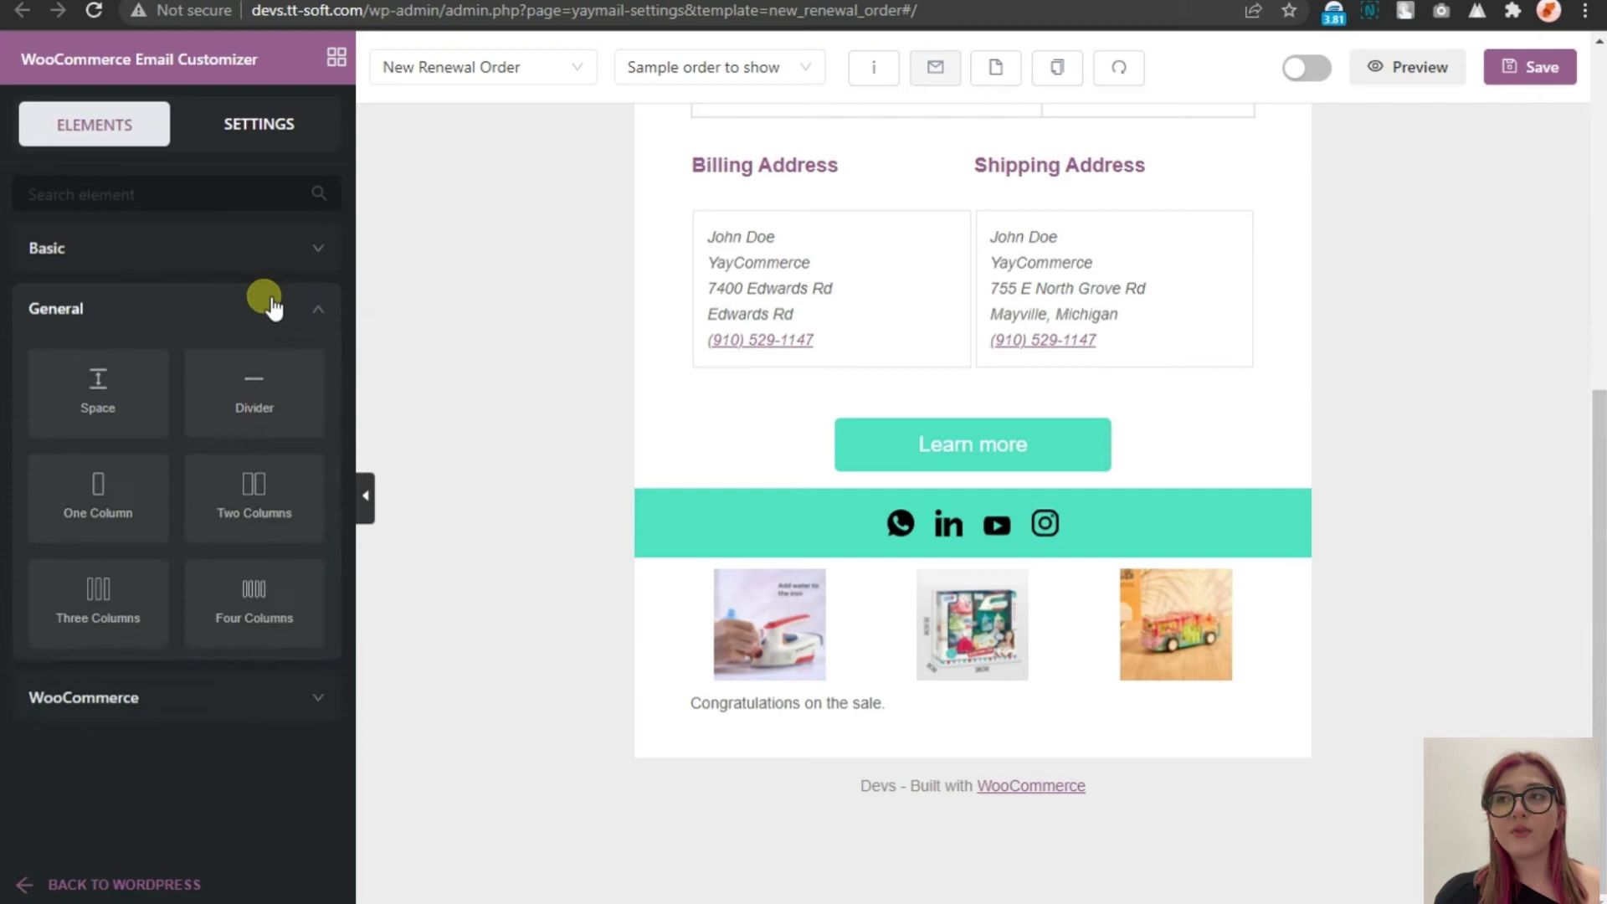
{"action": "left_click_drag", "start_coordinate": [242, 390], "coordinate": [741, 496]}
{"action": "left_click_drag", "start_coordinate": [331, 425], "coordinate": [279, 424]}
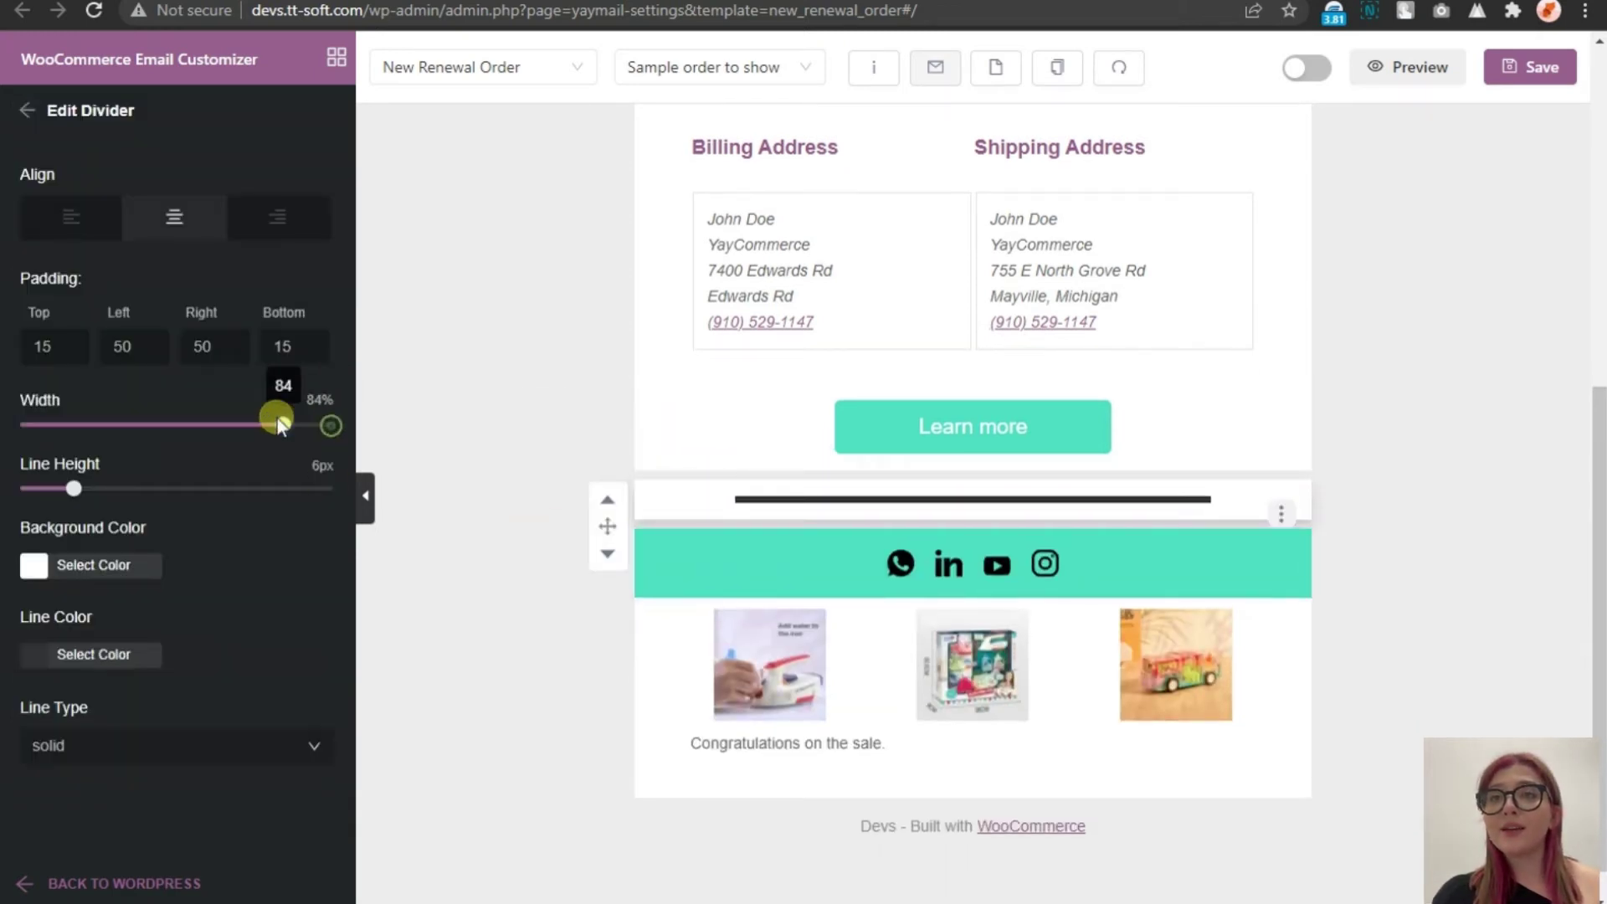
{"action": "left_click_drag", "start_coordinate": [74, 488], "coordinate": [41, 488]}
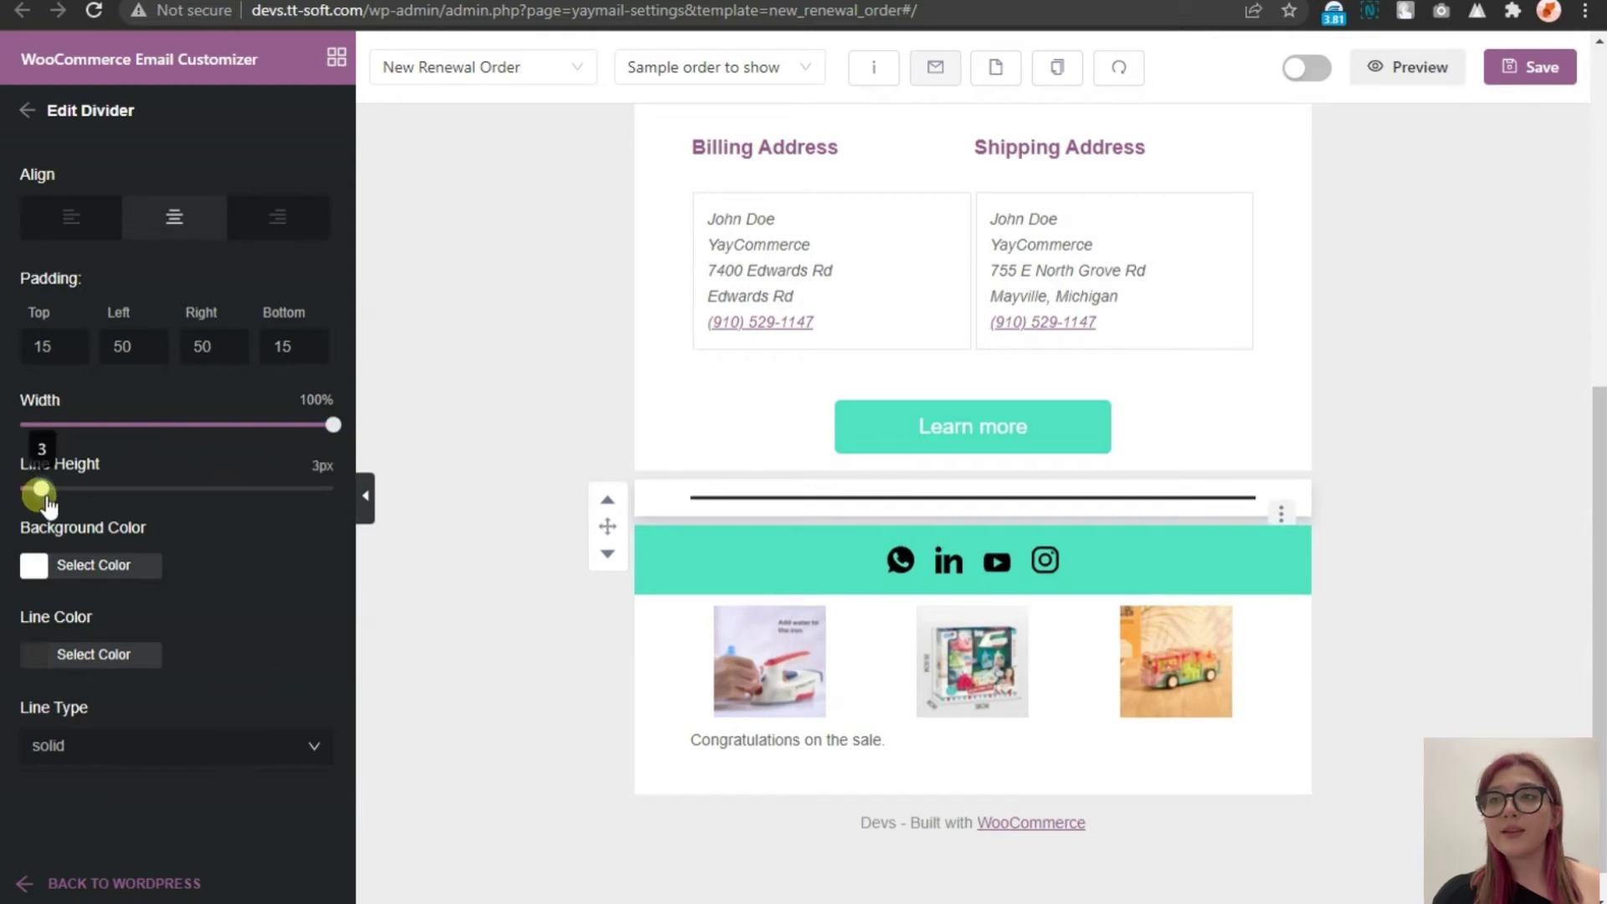
{"action": "left_click", "coordinate": [46, 654]}
Make the divider line teal and set its style to double
{"action": "scroll", "coordinate": [168, 753], "scroll_direction": "down", "scroll_amount": 2}
{"action": "scroll", "coordinate": [141, 764], "scroll_direction": "down", "scroll_amount": 2}
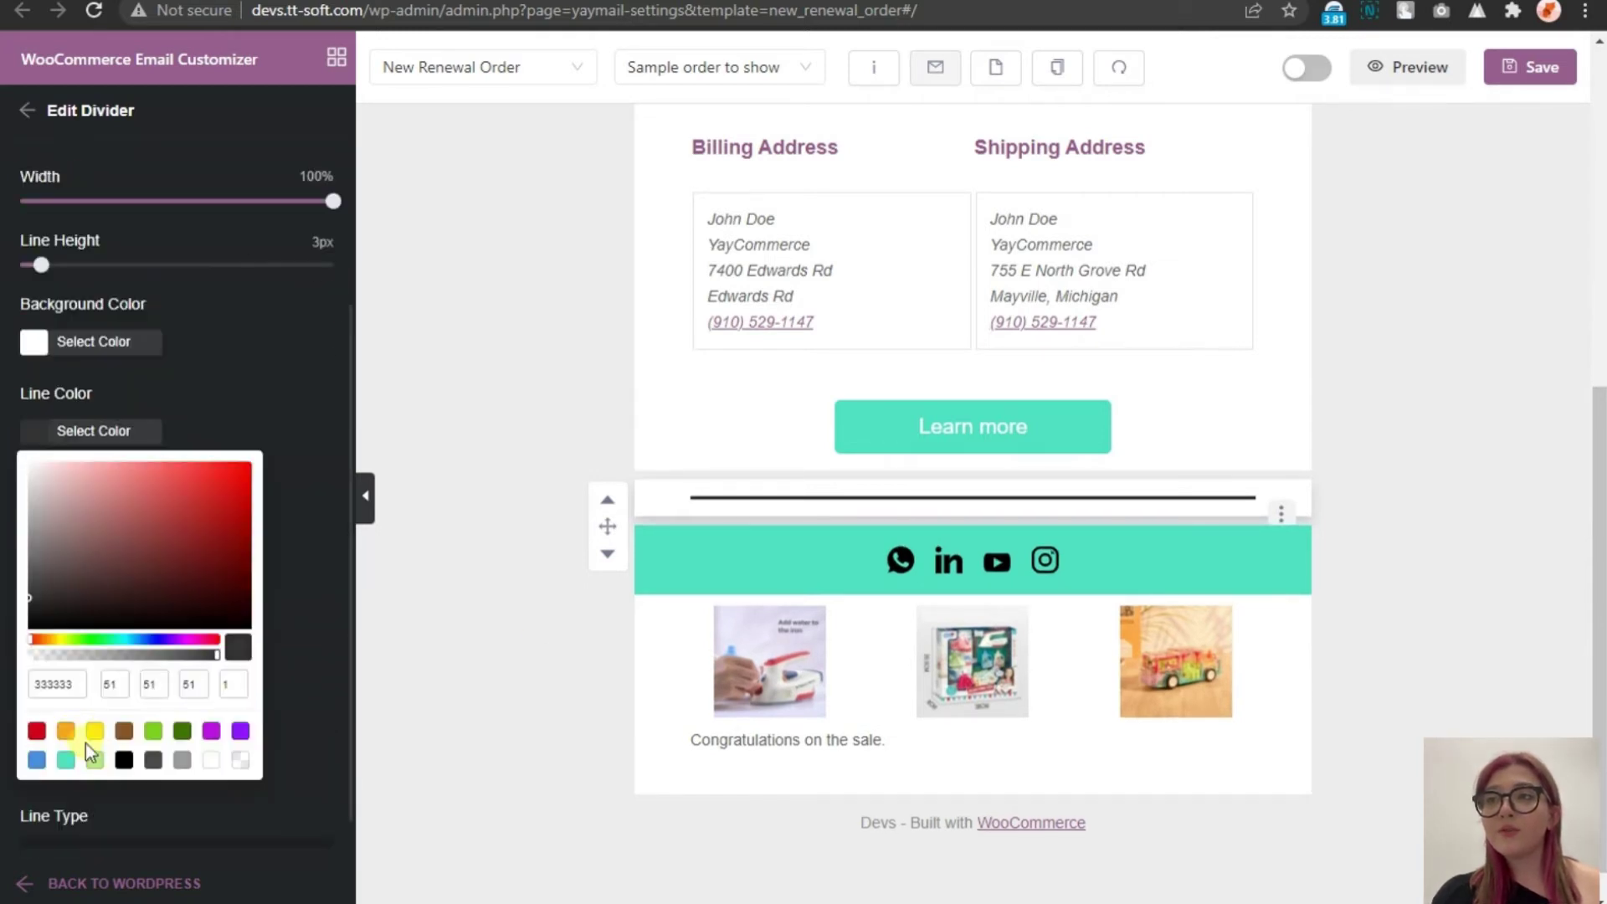
{"action": "left_click", "coordinate": [42, 758]}
{"action": "left_click", "coordinate": [67, 759]}
{"action": "left_click", "coordinate": [255, 515]}
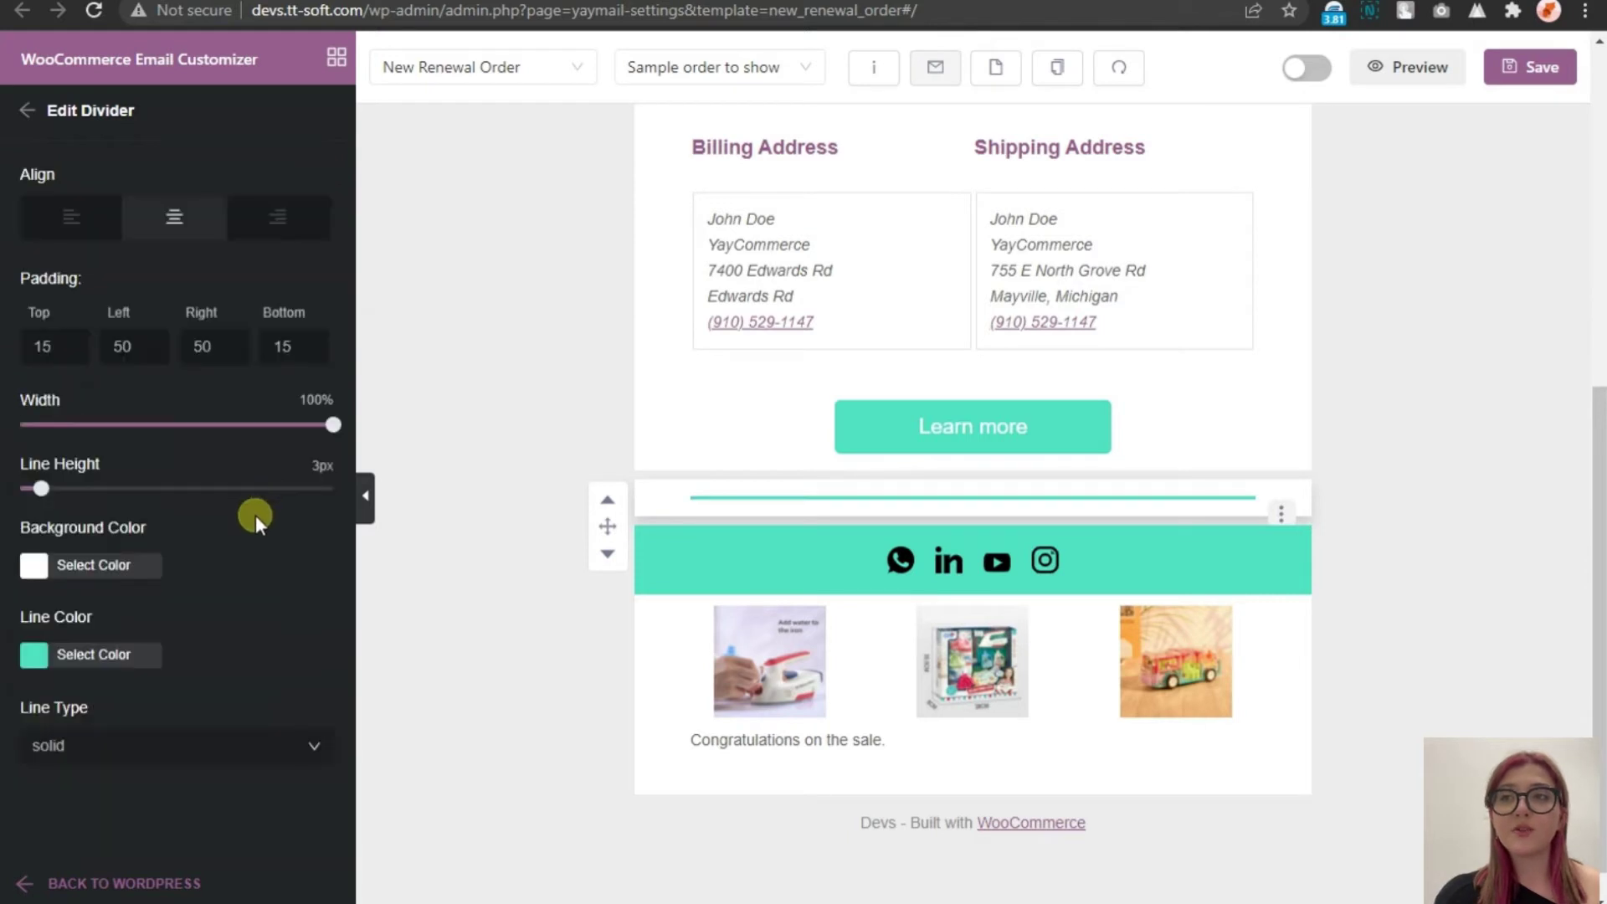
{"action": "left_click", "coordinate": [183, 764]}
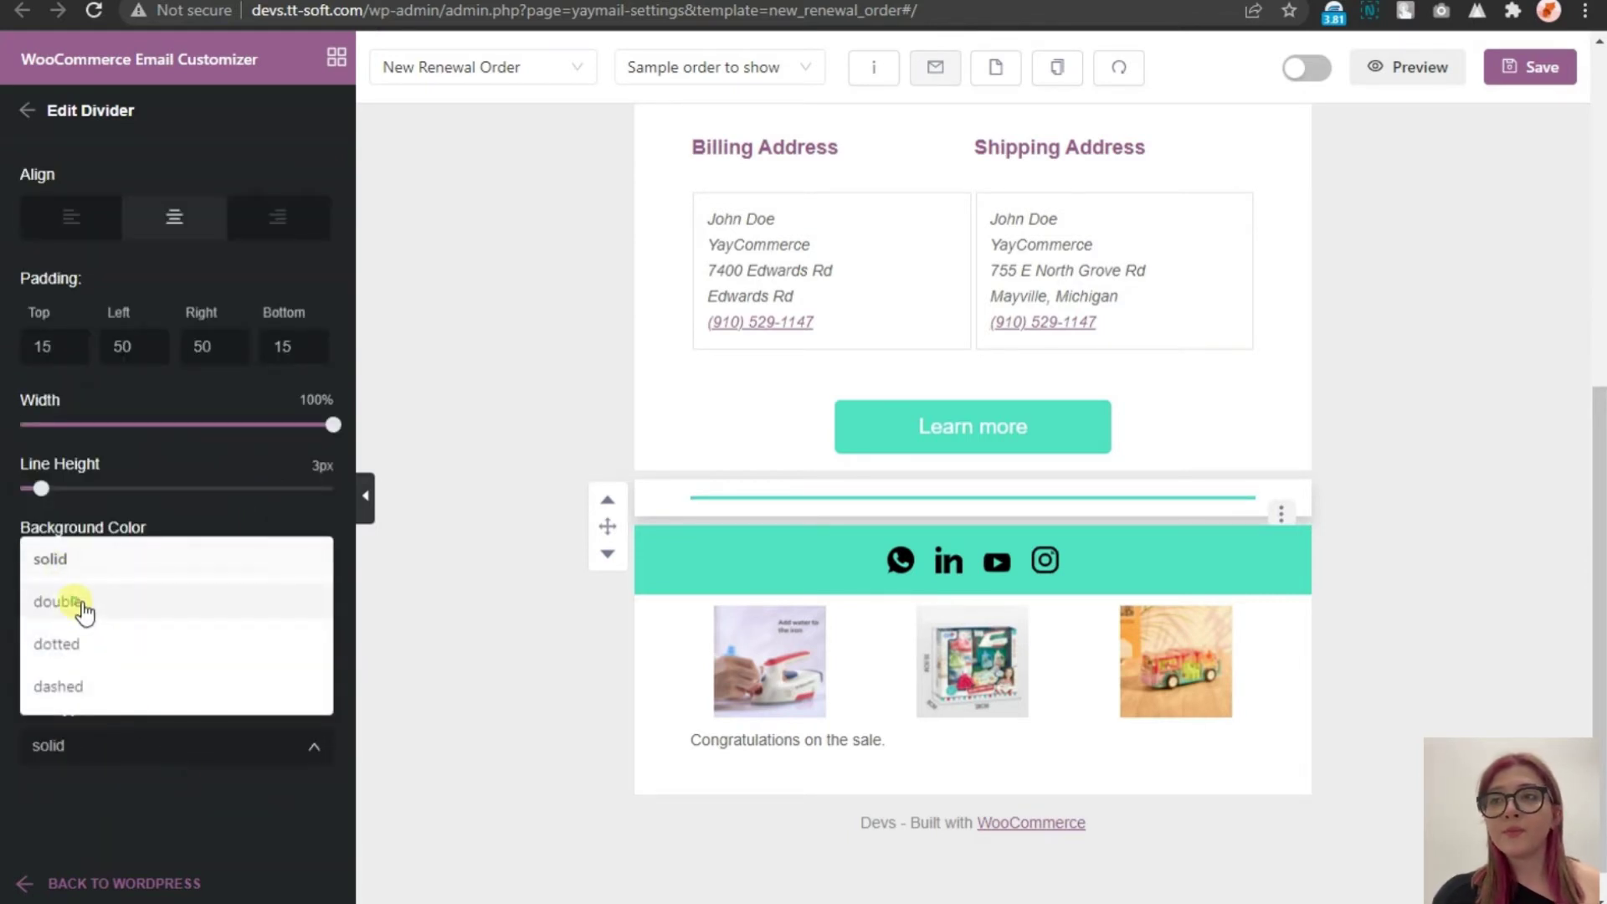
{"action": "left_click", "coordinate": [80, 609]}
Add a spacer above the divider, then choose to remove the divider
{"action": "left_click", "coordinate": [26, 110]}
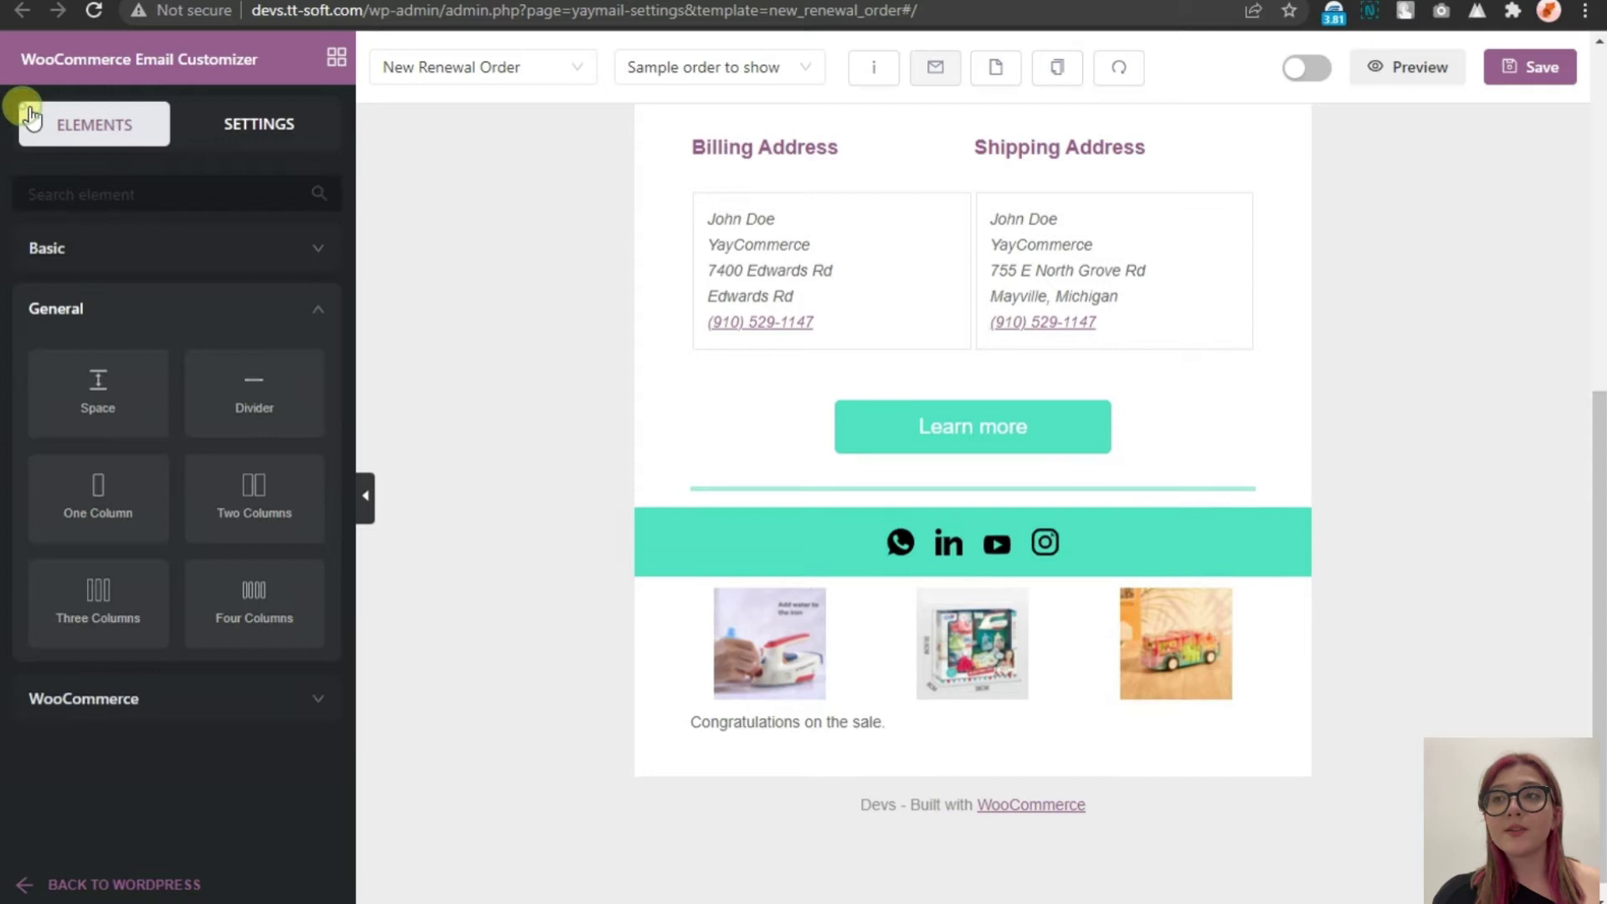
{"action": "left_click_drag", "start_coordinate": [98, 408], "coordinate": [704, 527]}
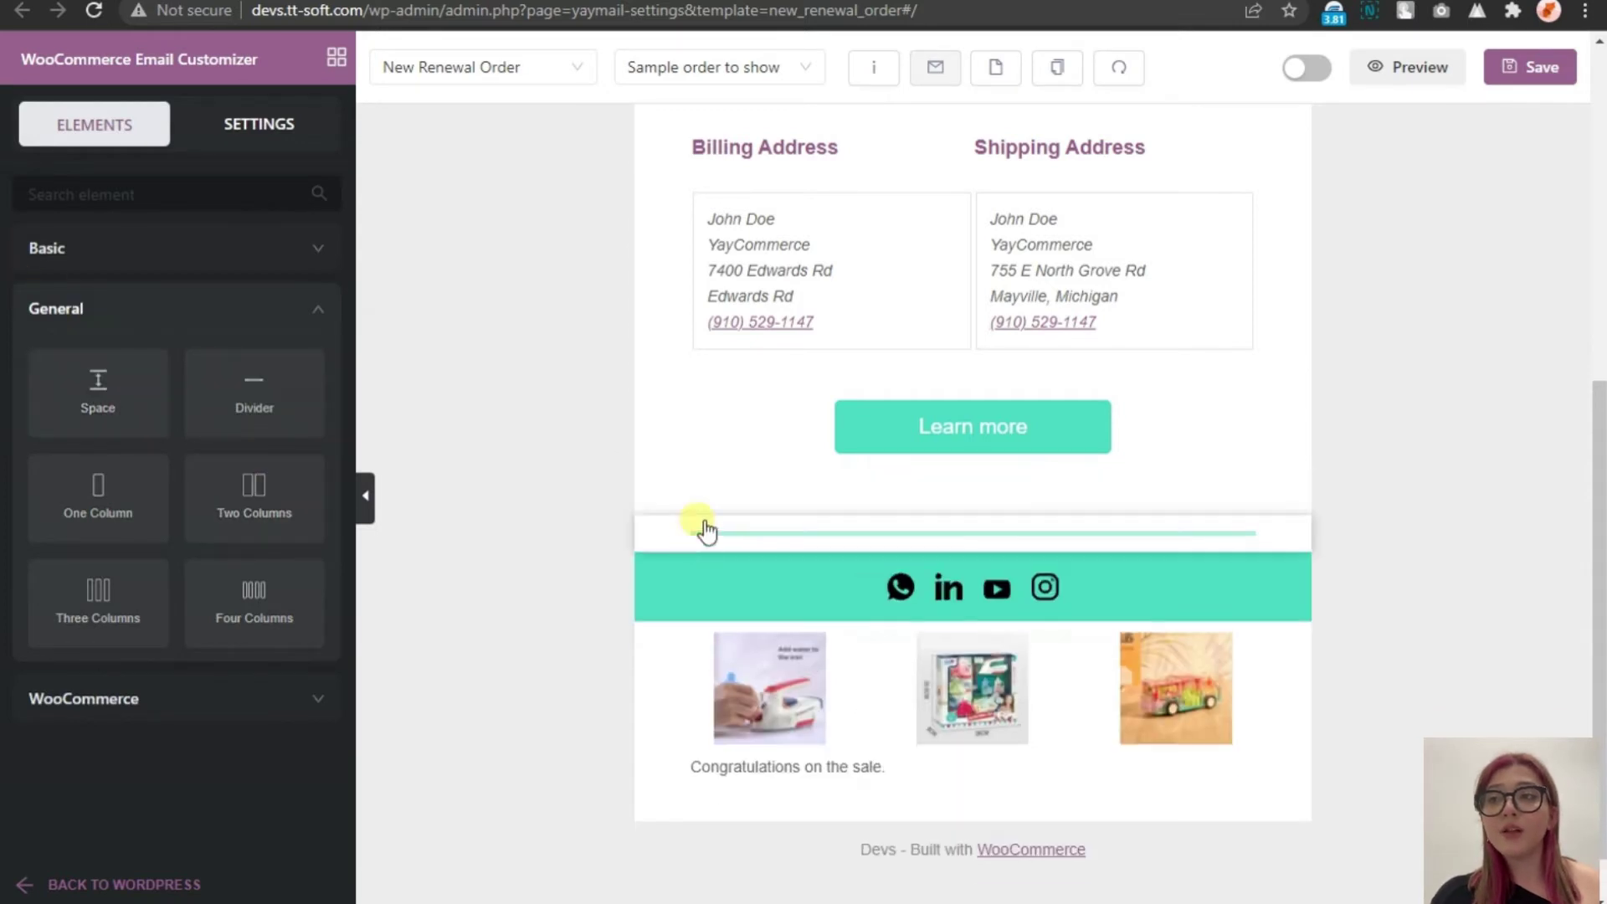
{"action": "left_click", "coordinate": [1281, 557]}
{"action": "left_click", "coordinate": [1331, 671]}
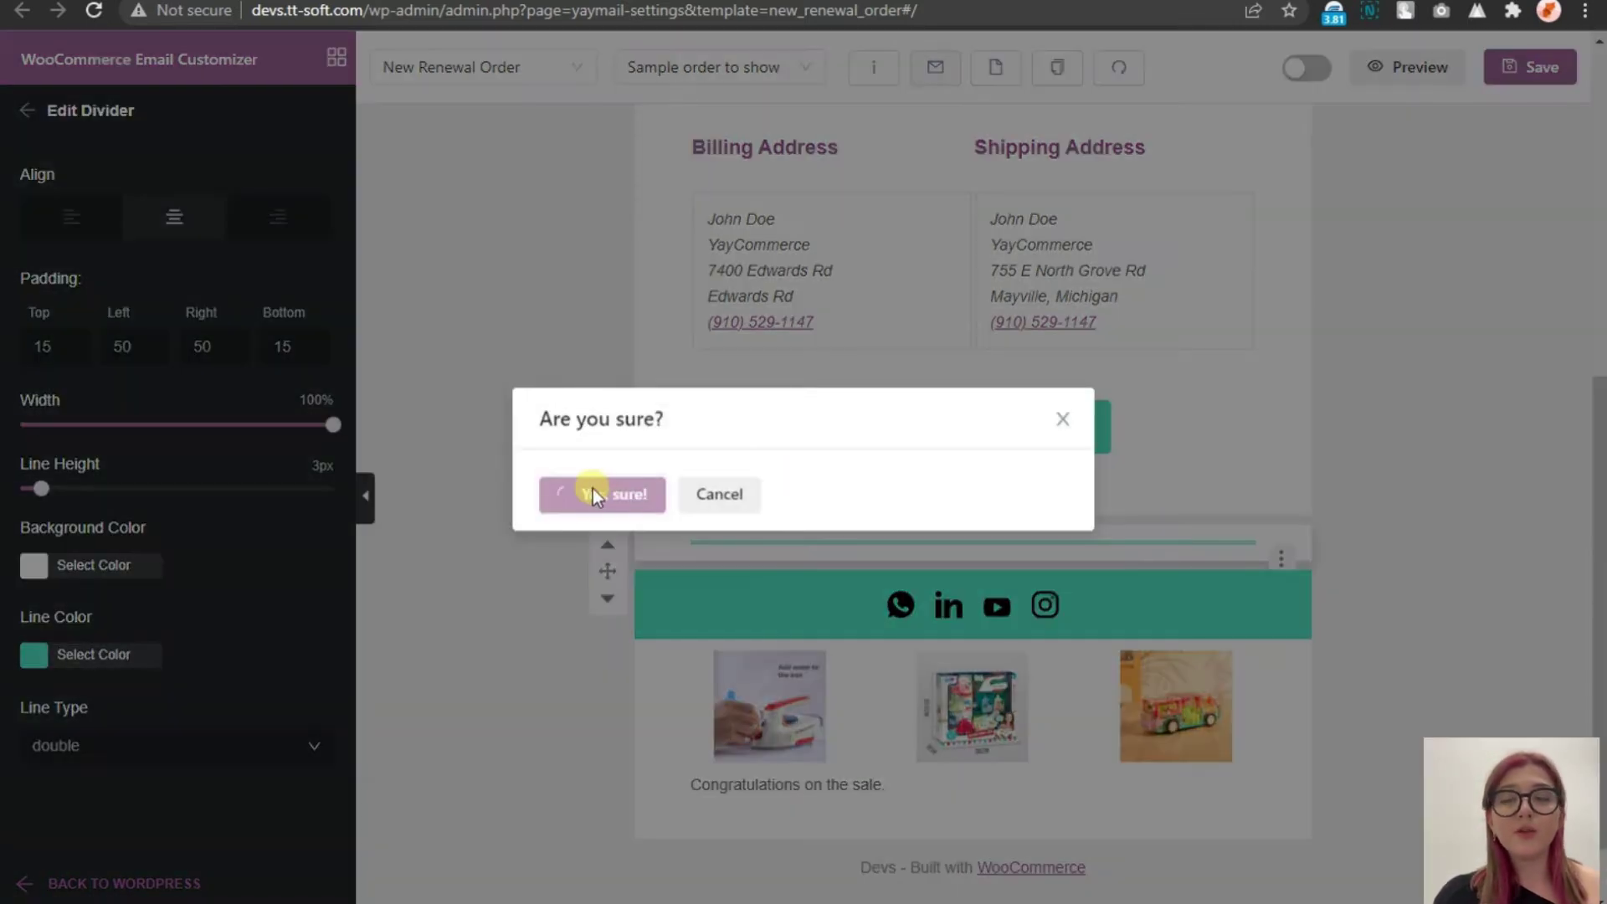
Confirm the divider deletion and add a two-column row with the envelope as background image
{"action": "left_click", "coordinate": [596, 490]}
{"action": "left_click_drag", "start_coordinate": [245, 488], "coordinate": [814, 649]}
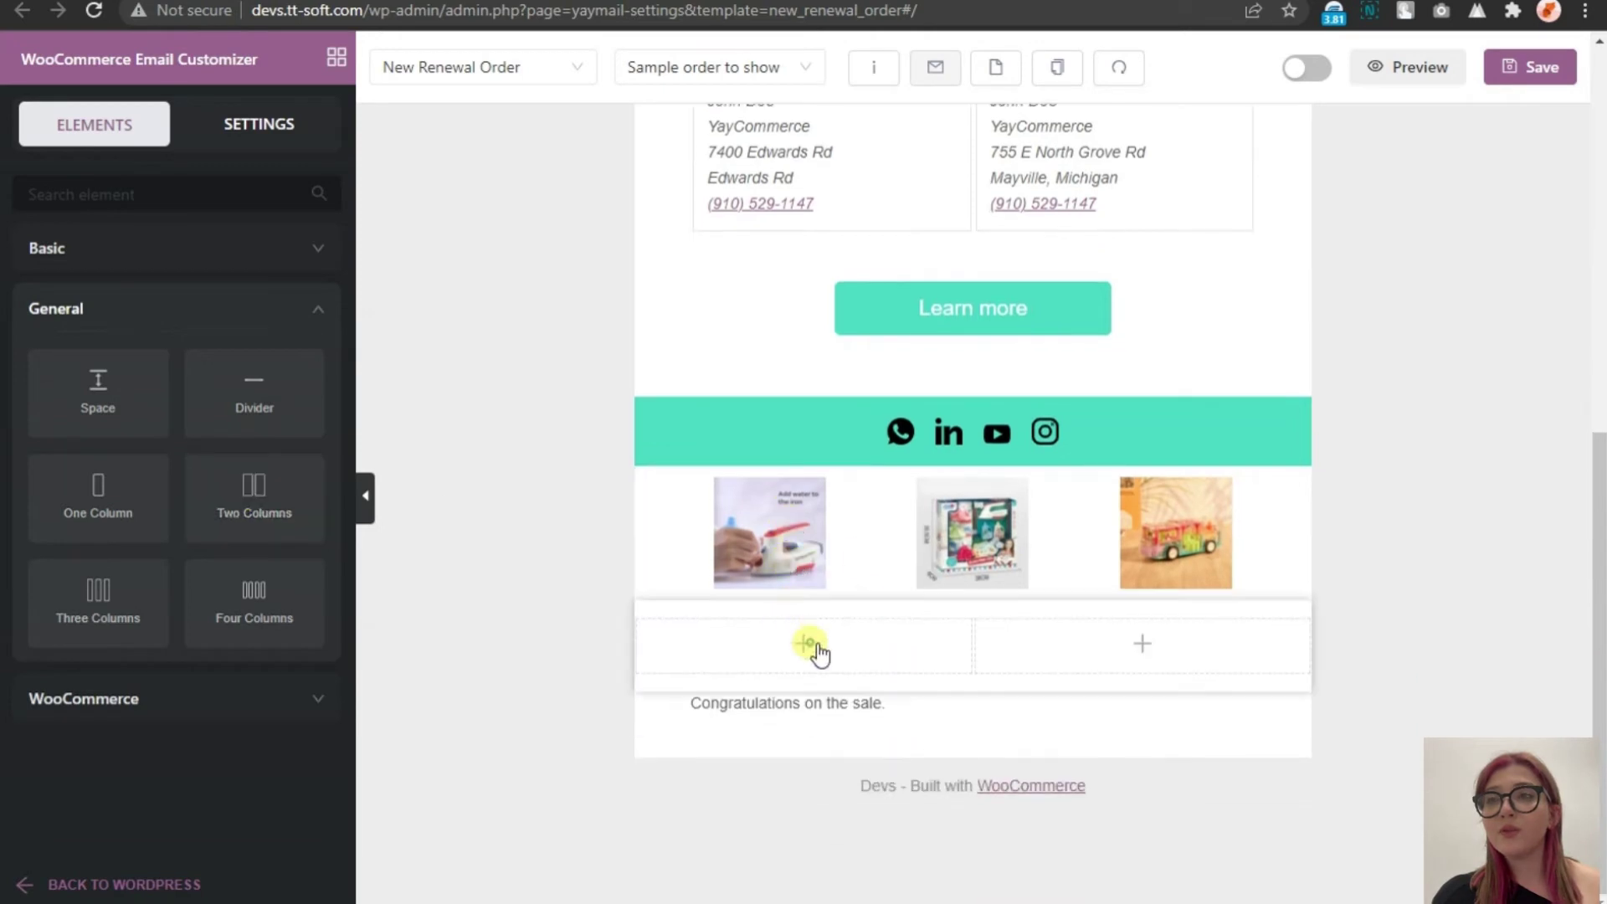
{"action": "left_click", "coordinate": [204, 578]}
{"action": "left_click", "coordinate": [291, 327]}
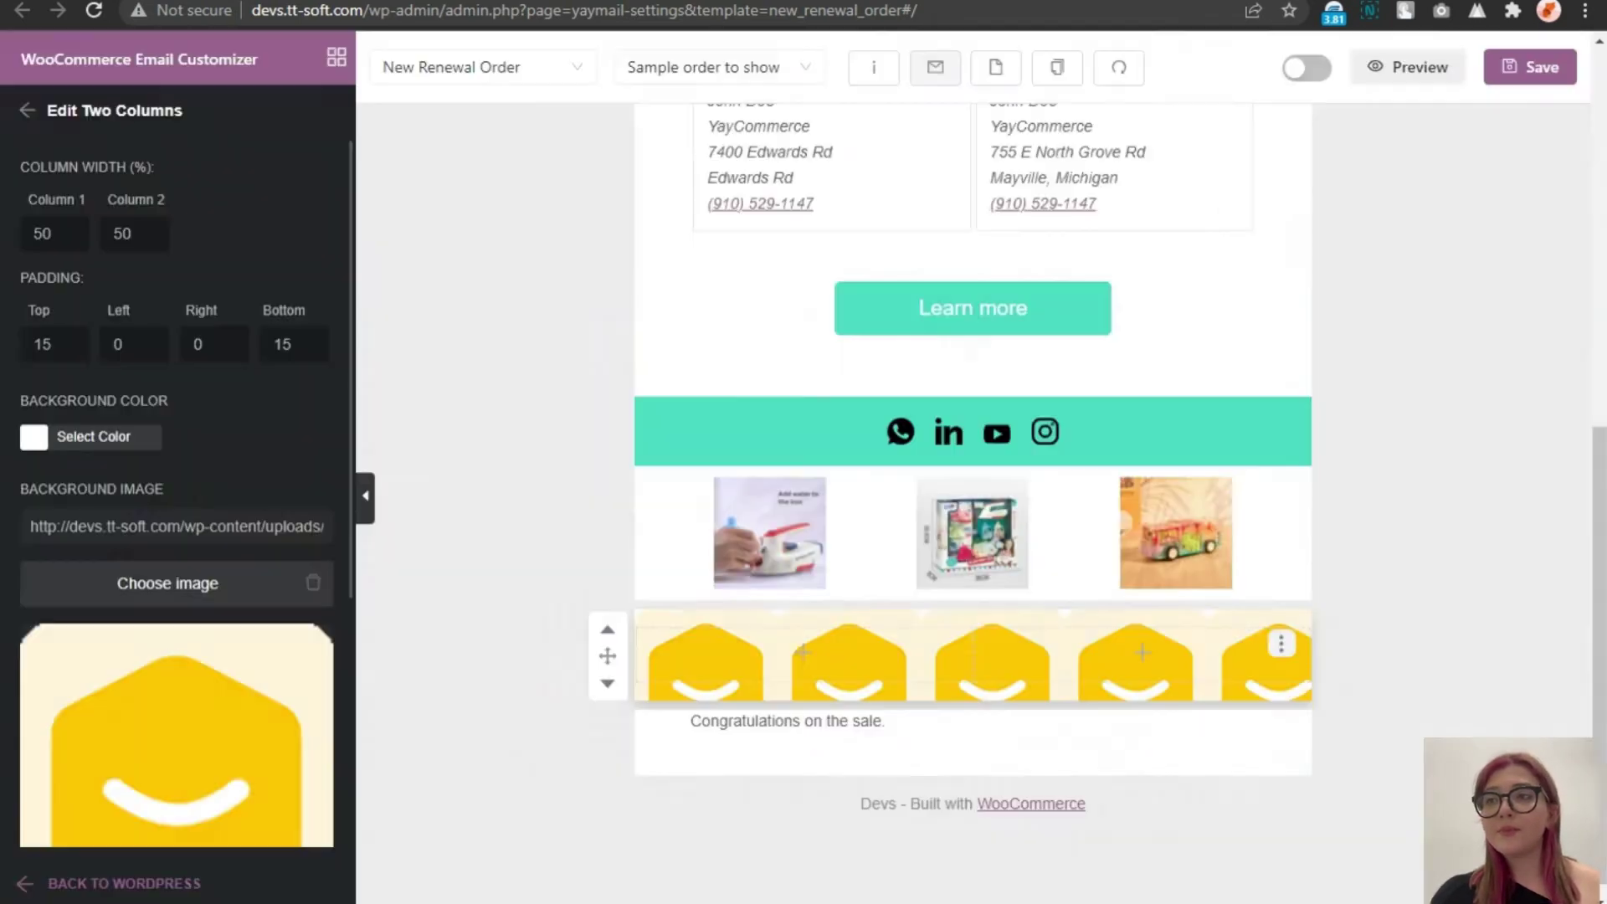
Set the envelope background to no-repeat and Center Center, then clear the image
{"action": "scroll", "coordinate": [168, 503], "scroll_direction": "down", "scroll_amount": 5}
{"action": "left_click", "coordinate": [168, 736]}
{"action": "left_click", "coordinate": [91, 563]}
{"action": "left_click", "coordinate": [125, 642]}
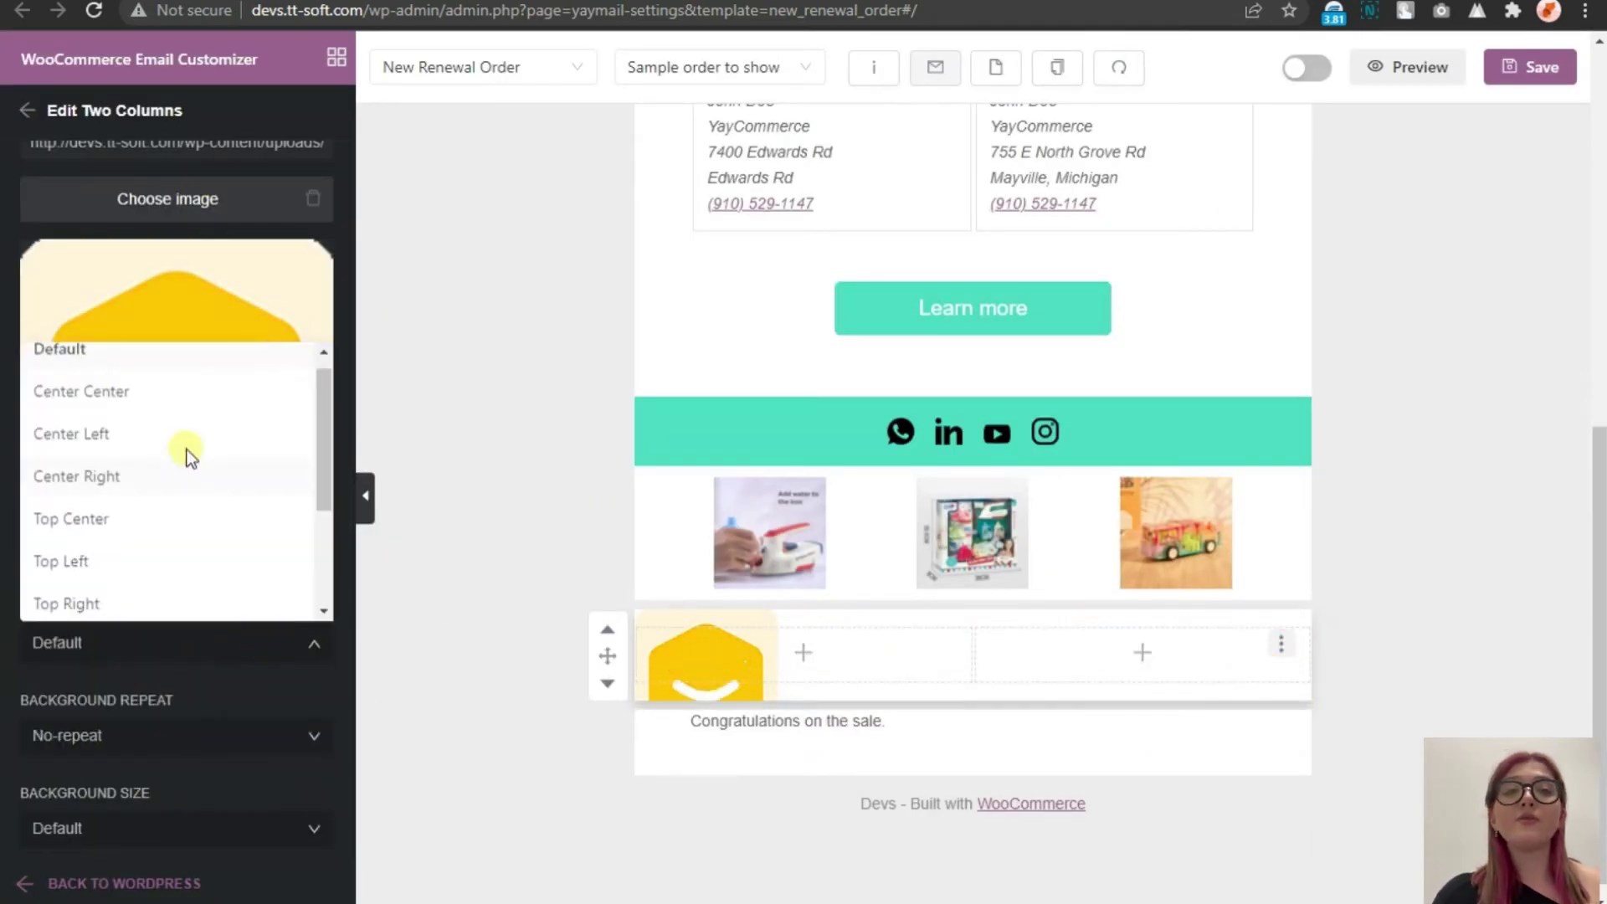
{"action": "left_click", "coordinate": [101, 387]}
{"action": "scroll", "coordinate": [312, 536], "scroll_direction": "up", "scroll_amount": 5}
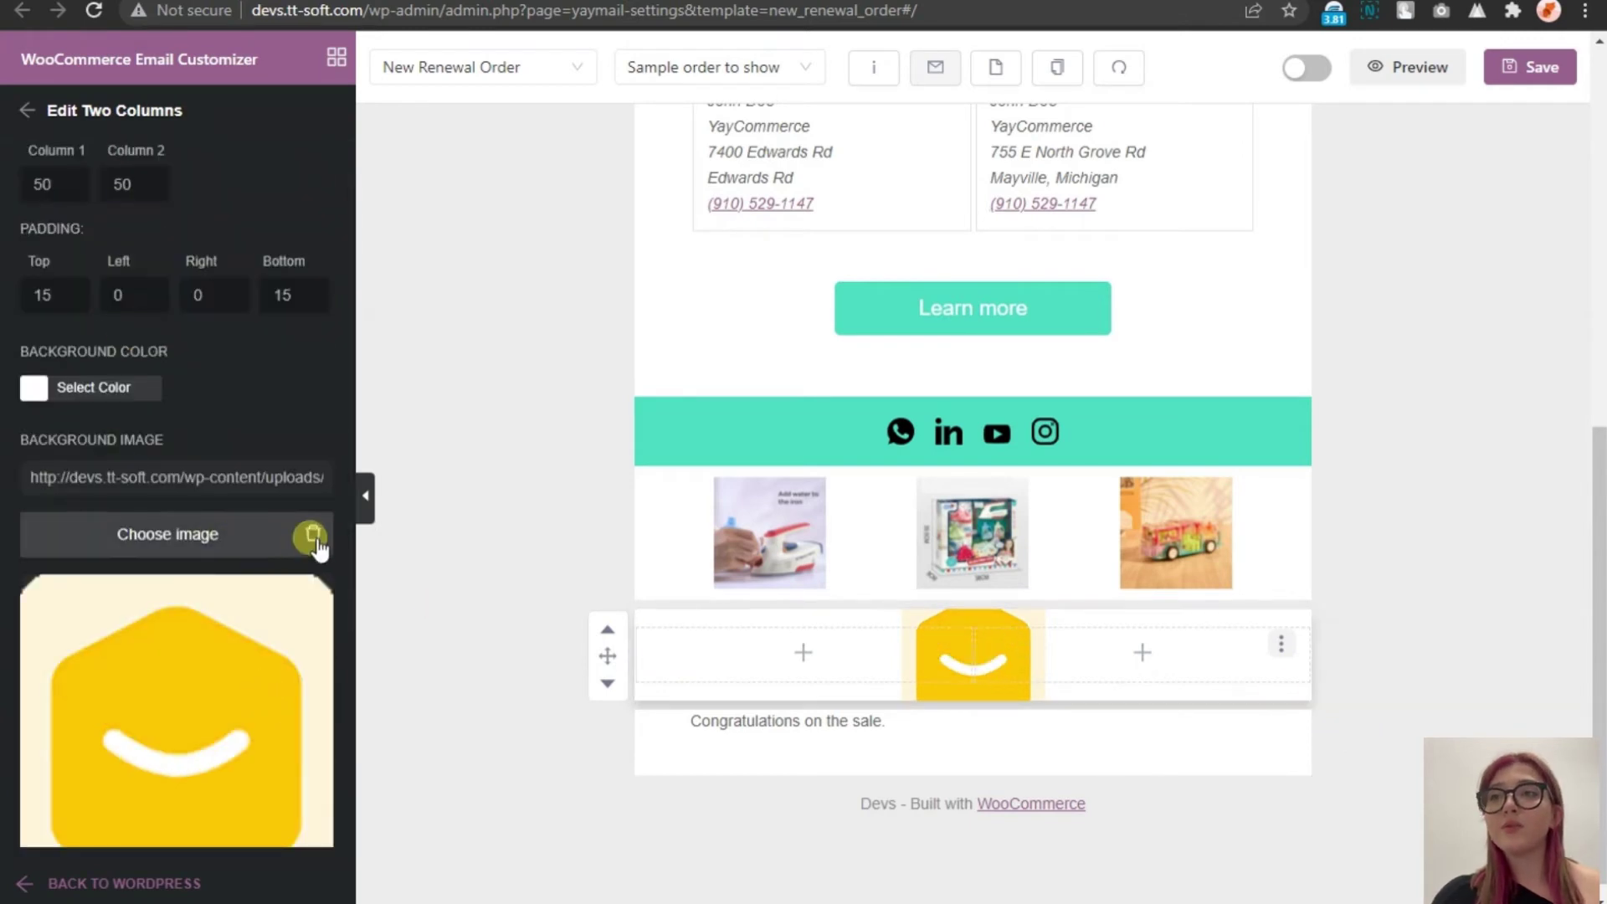
{"action": "left_click", "coordinate": [312, 537]}
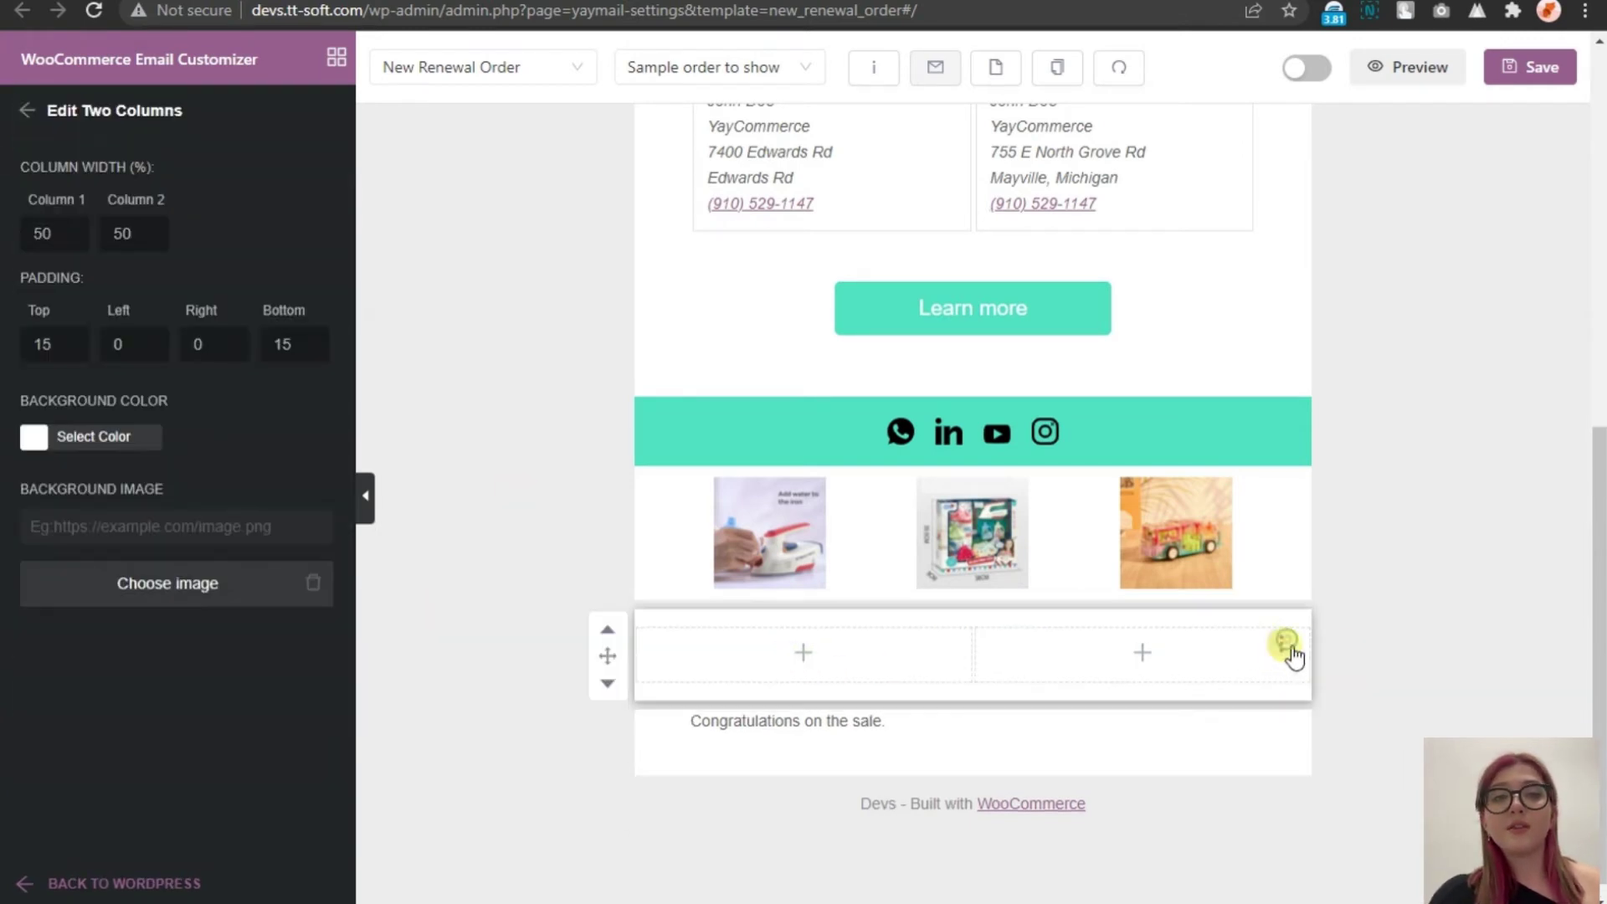
Delete the two-column row and expand the WooCommerce elements
{"action": "left_click", "coordinate": [1281, 644]}
{"action": "left_click", "coordinate": [1306, 754]}
{"action": "left_click", "coordinate": [599, 491]}
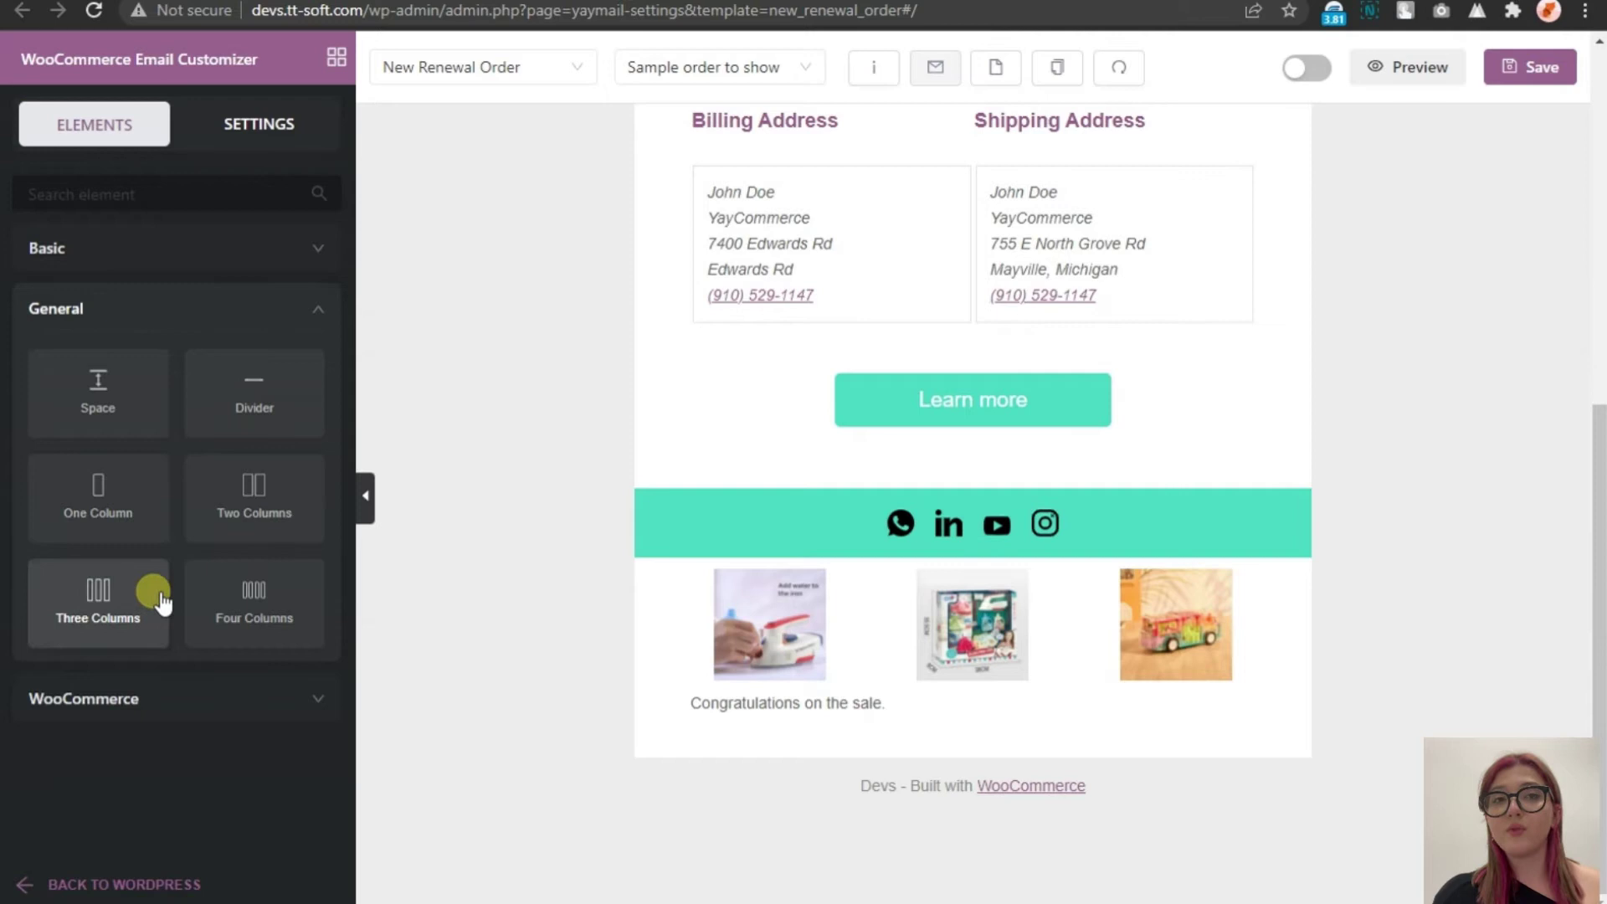
{"action": "left_click", "coordinate": [264, 700]}
{"action": "scroll", "coordinate": [251, 567], "scroll_direction": "down", "scroll_amount": 5}
Drag a Shipping Address block into the email near the order table
{"action": "scroll", "coordinate": [681, 438], "scroll_direction": "up", "scroll_amount": 5}
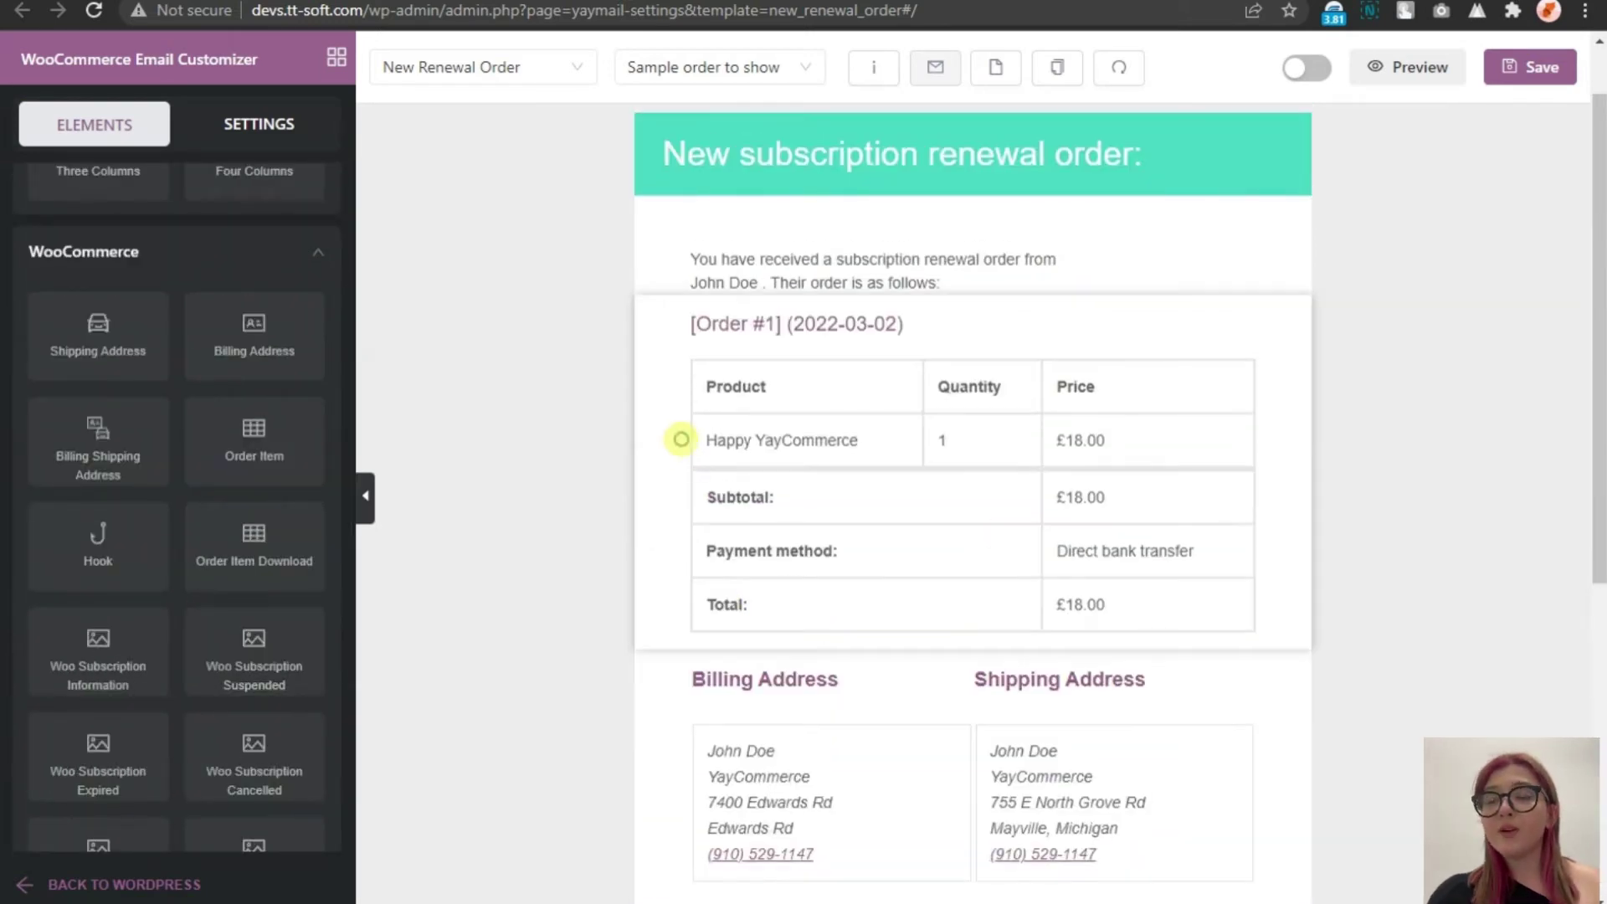
{"action": "left_click", "coordinate": [695, 439]}
{"action": "left_click", "coordinate": [28, 114]}
{"action": "left_click_drag", "start_coordinate": [98, 350], "coordinate": [986, 394]}
{"action": "scroll", "coordinate": [836, 503], "scroll_direction": "down", "scroll_amount": 5}
{"action": "scroll", "coordinate": [848, 603], "scroll_direction": "up", "scroll_amount": 1}
{"action": "scroll", "coordinate": [854, 388], "scroll_direction": "up", "scroll_amount": 4}
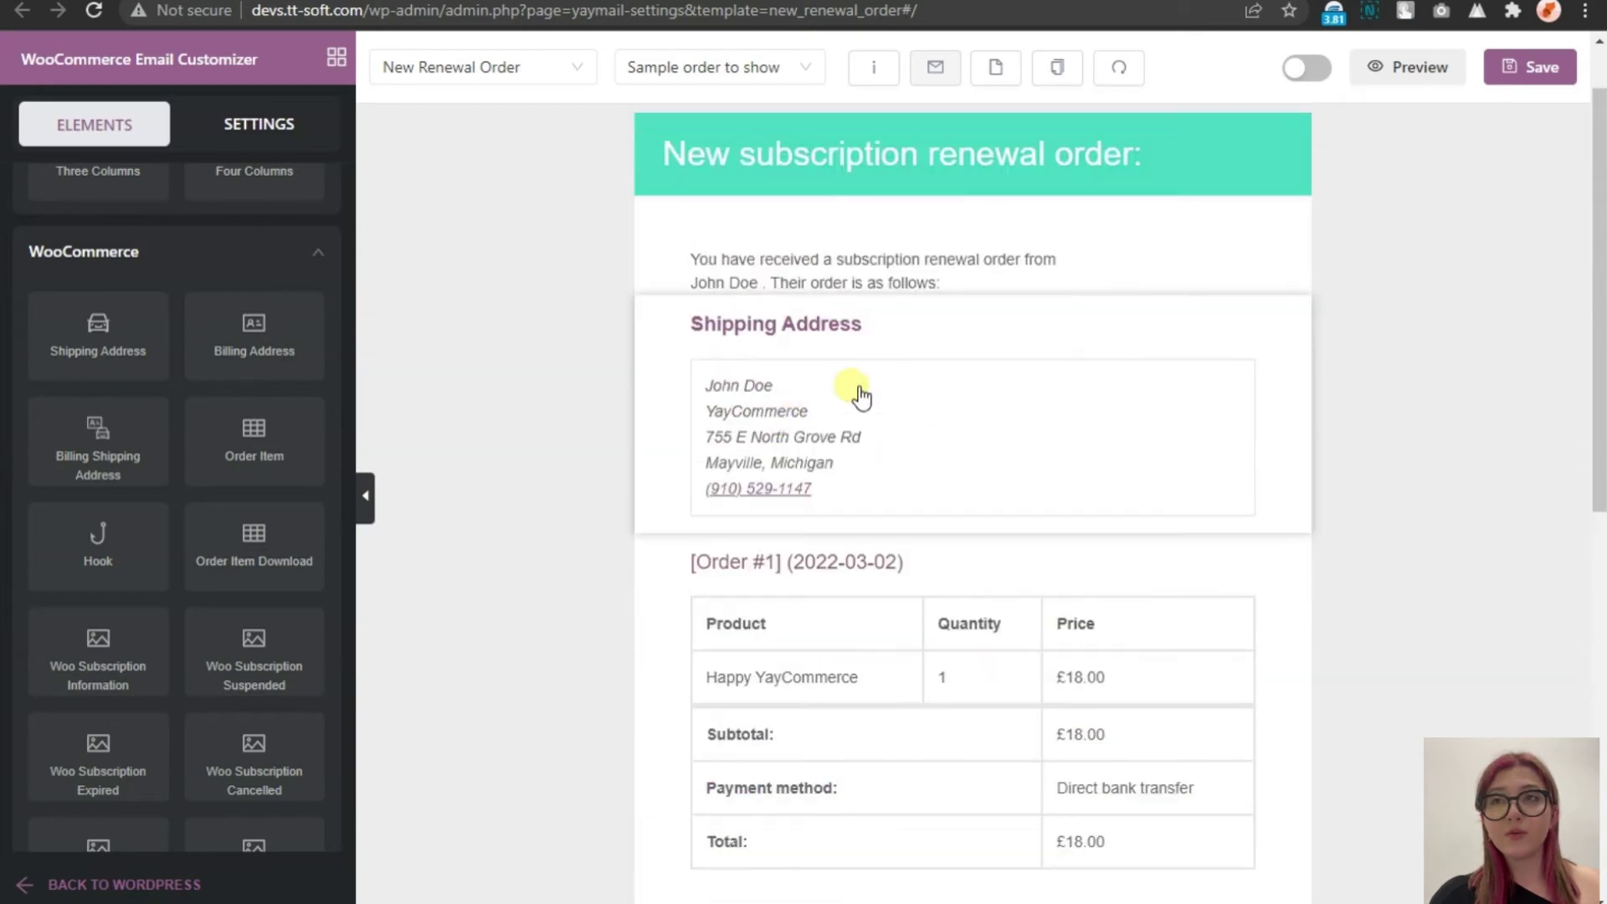
Move the Shipping Address block down below the billing and shipping address columns
{"action": "left_click", "coordinate": [971, 410]}
{"action": "left_click", "coordinate": [21, 108]}
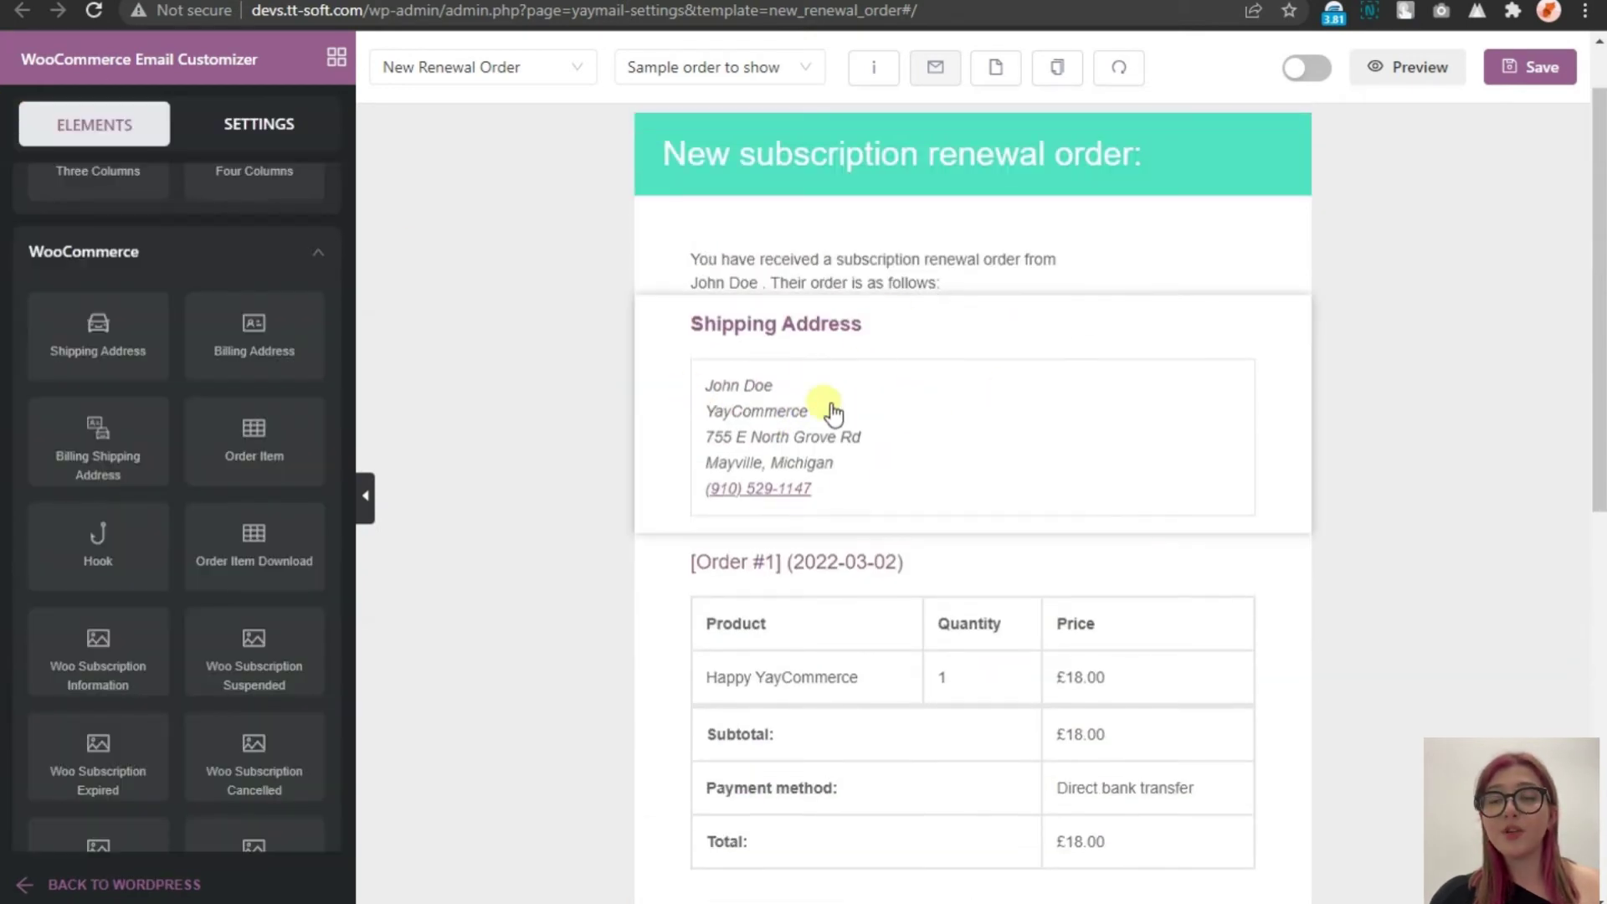
{"action": "left_click", "coordinate": [657, 361]}
{"action": "left_click", "coordinate": [601, 384]}
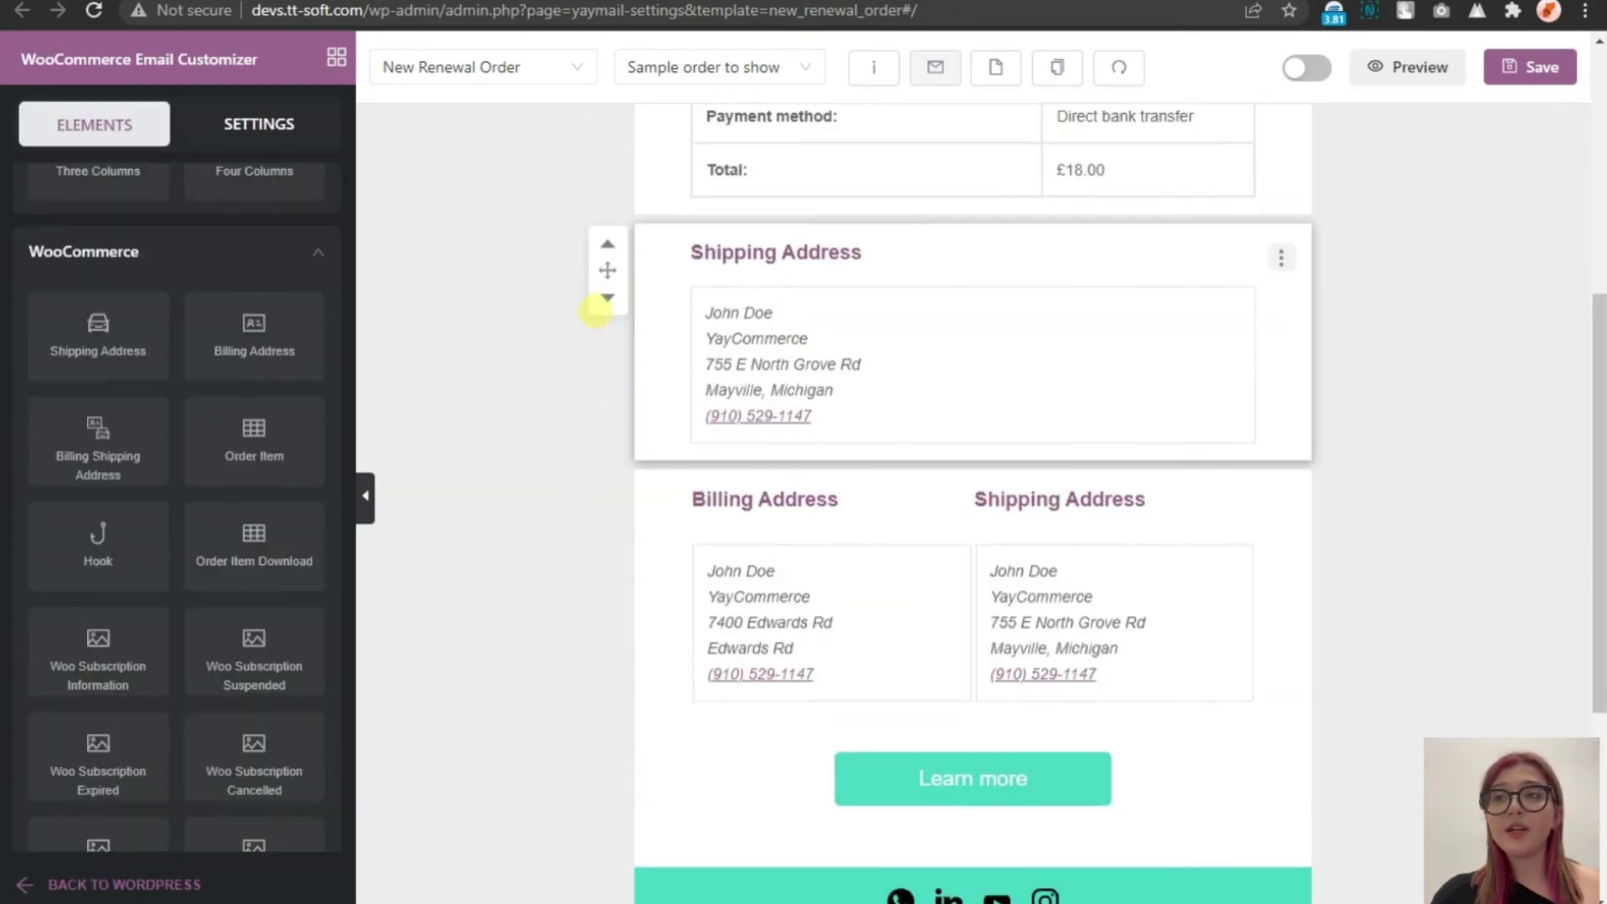
{"action": "left_click", "coordinate": [607, 335]}
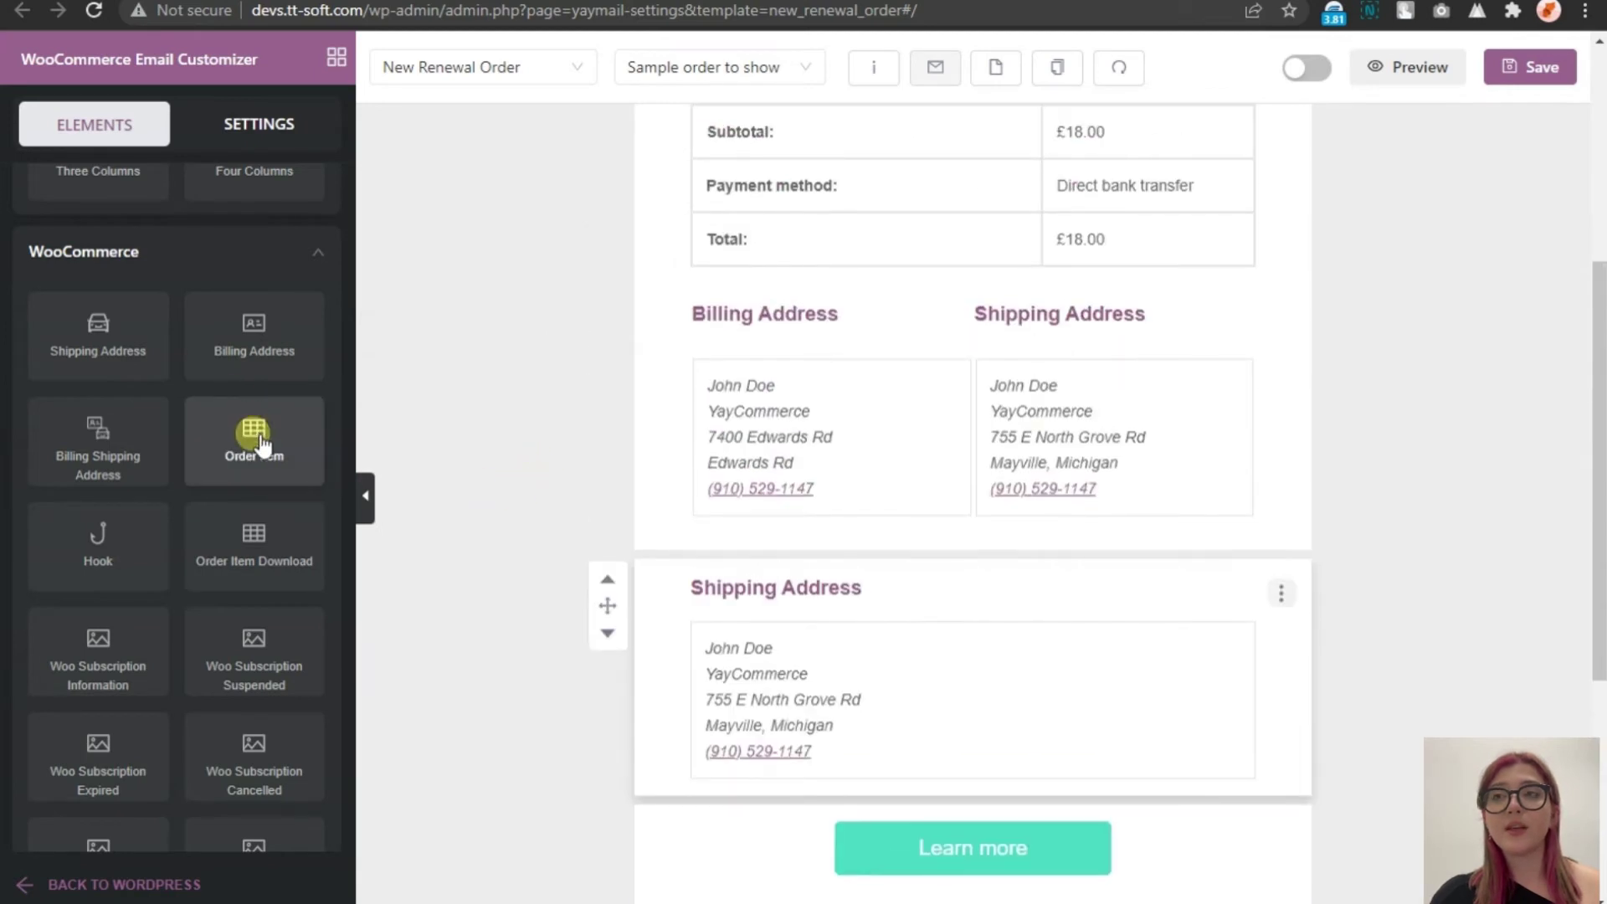
{"action": "scroll", "coordinate": [168, 530], "scroll_direction": "down", "scroll_amount": 1}
{"action": "scroll", "coordinate": [169, 503], "scroll_direction": "up", "scroll_amount": 1}
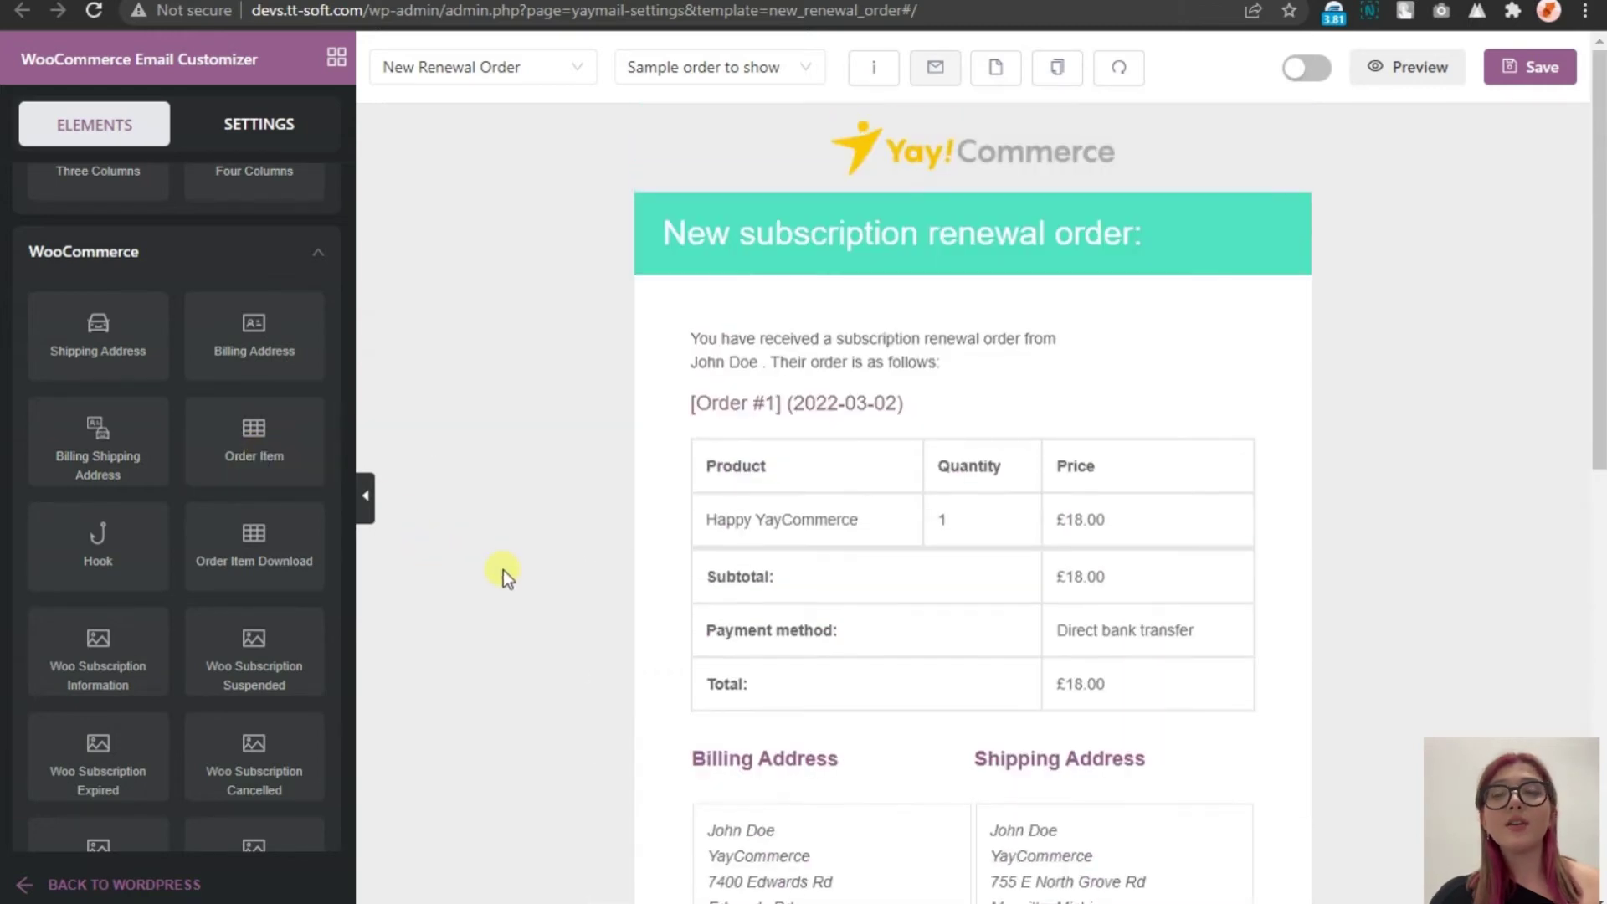
Add the Order Item Download table and move it two places down, below Shipping Address
{"action": "left_click_drag", "start_coordinate": [281, 561], "coordinate": [656, 574]}
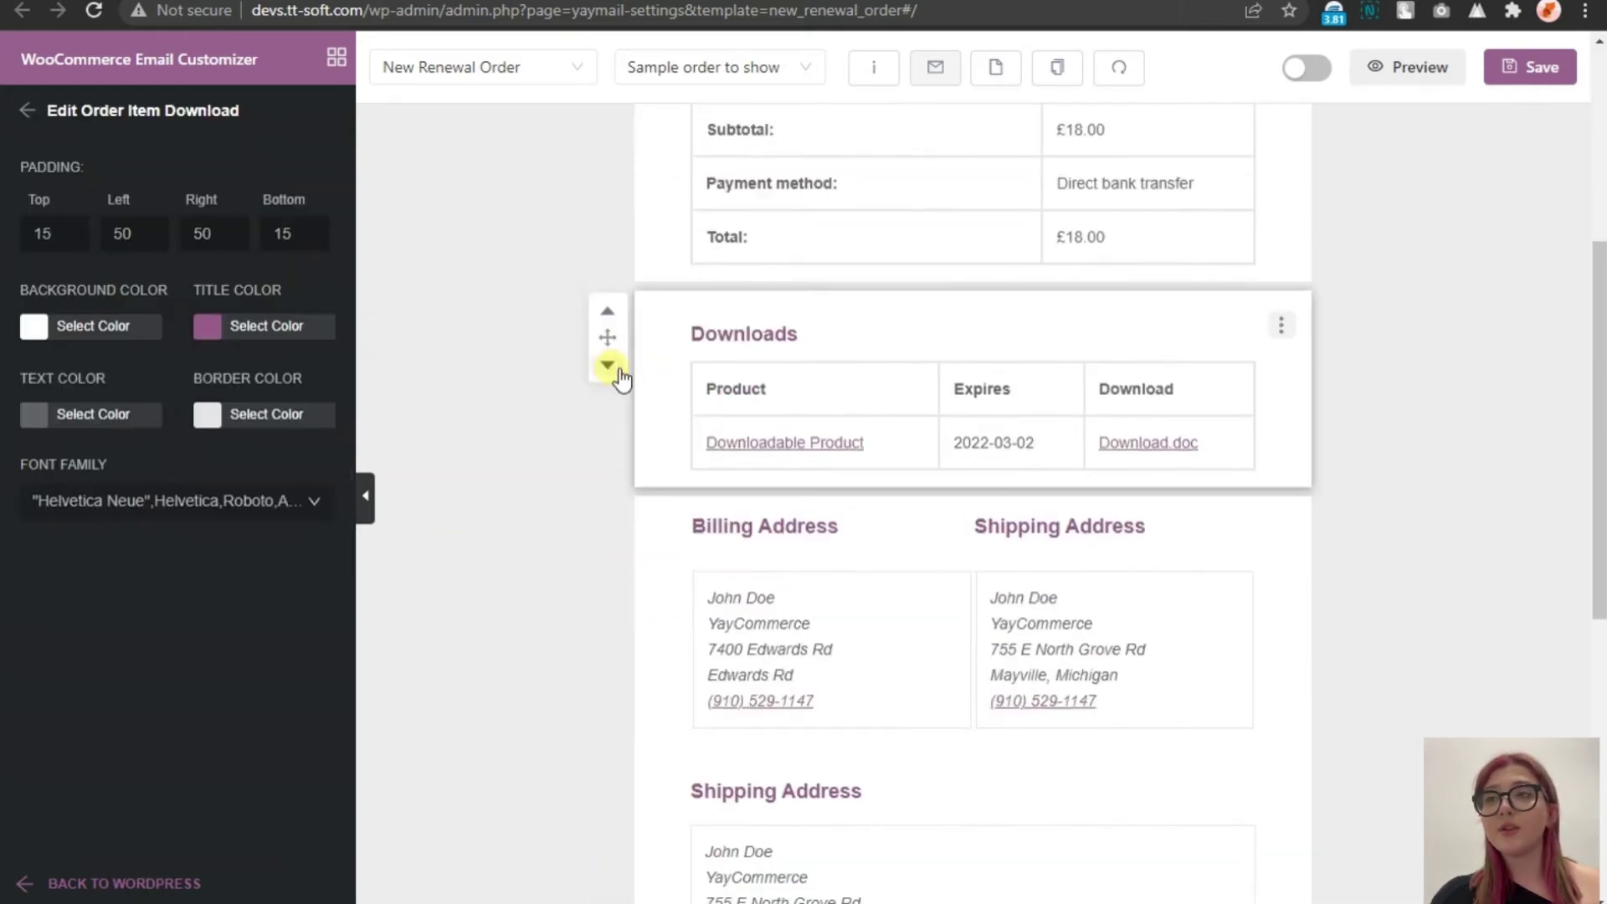
{"action": "left_click", "coordinate": [609, 369]}
{"action": "left_click", "coordinate": [609, 369]}
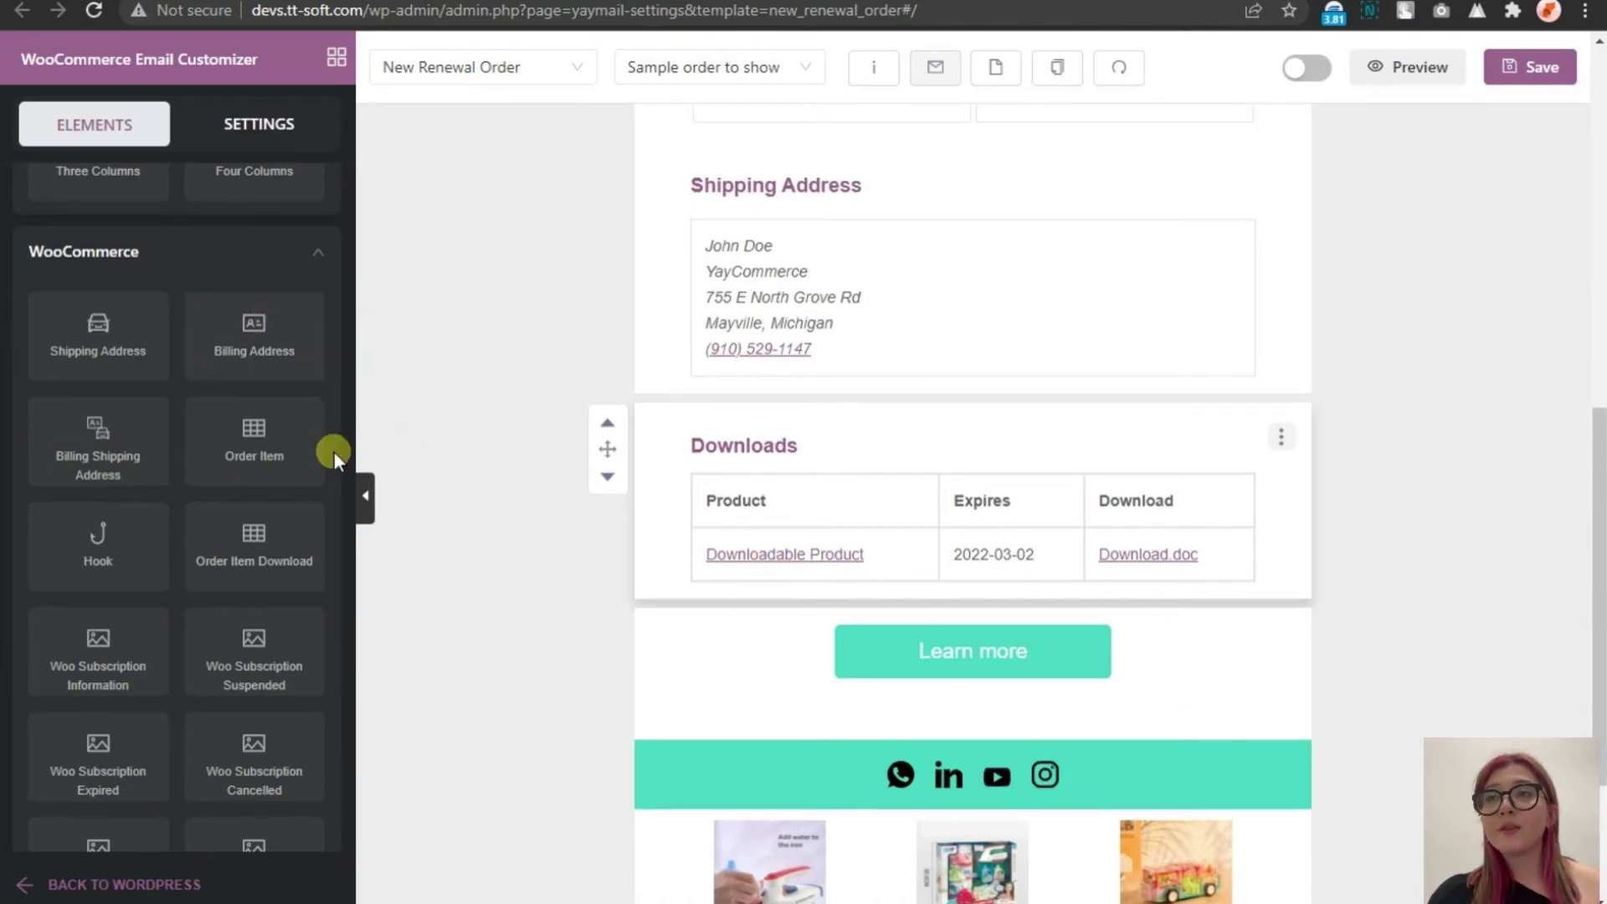
{"action": "left_click", "coordinate": [306, 509]}
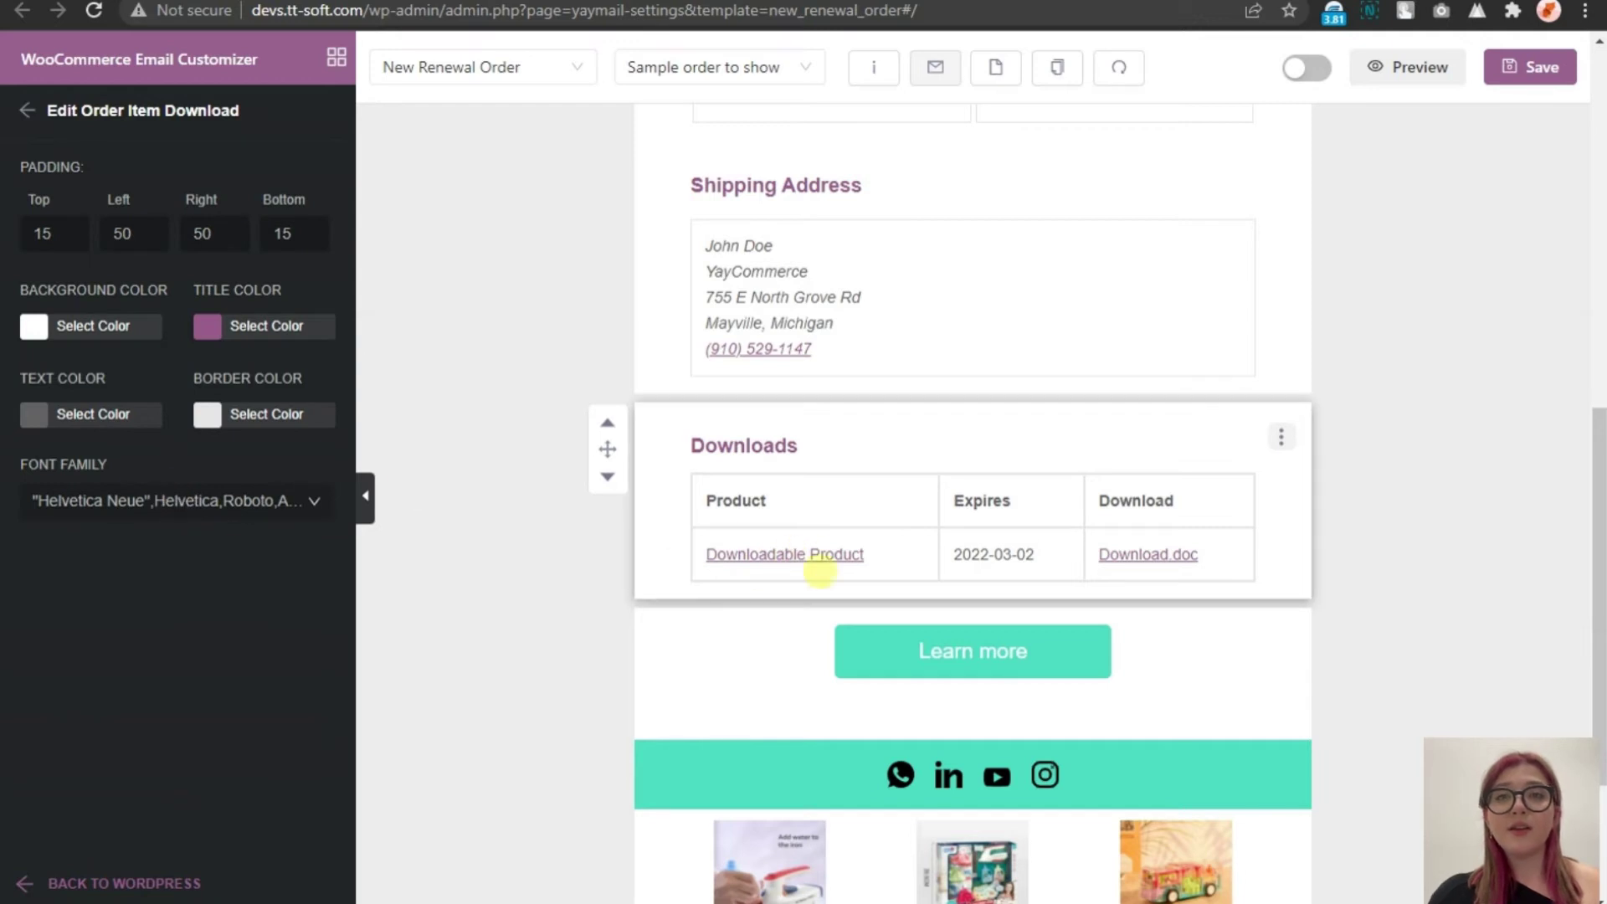
{"action": "left_click", "coordinate": [27, 110]}
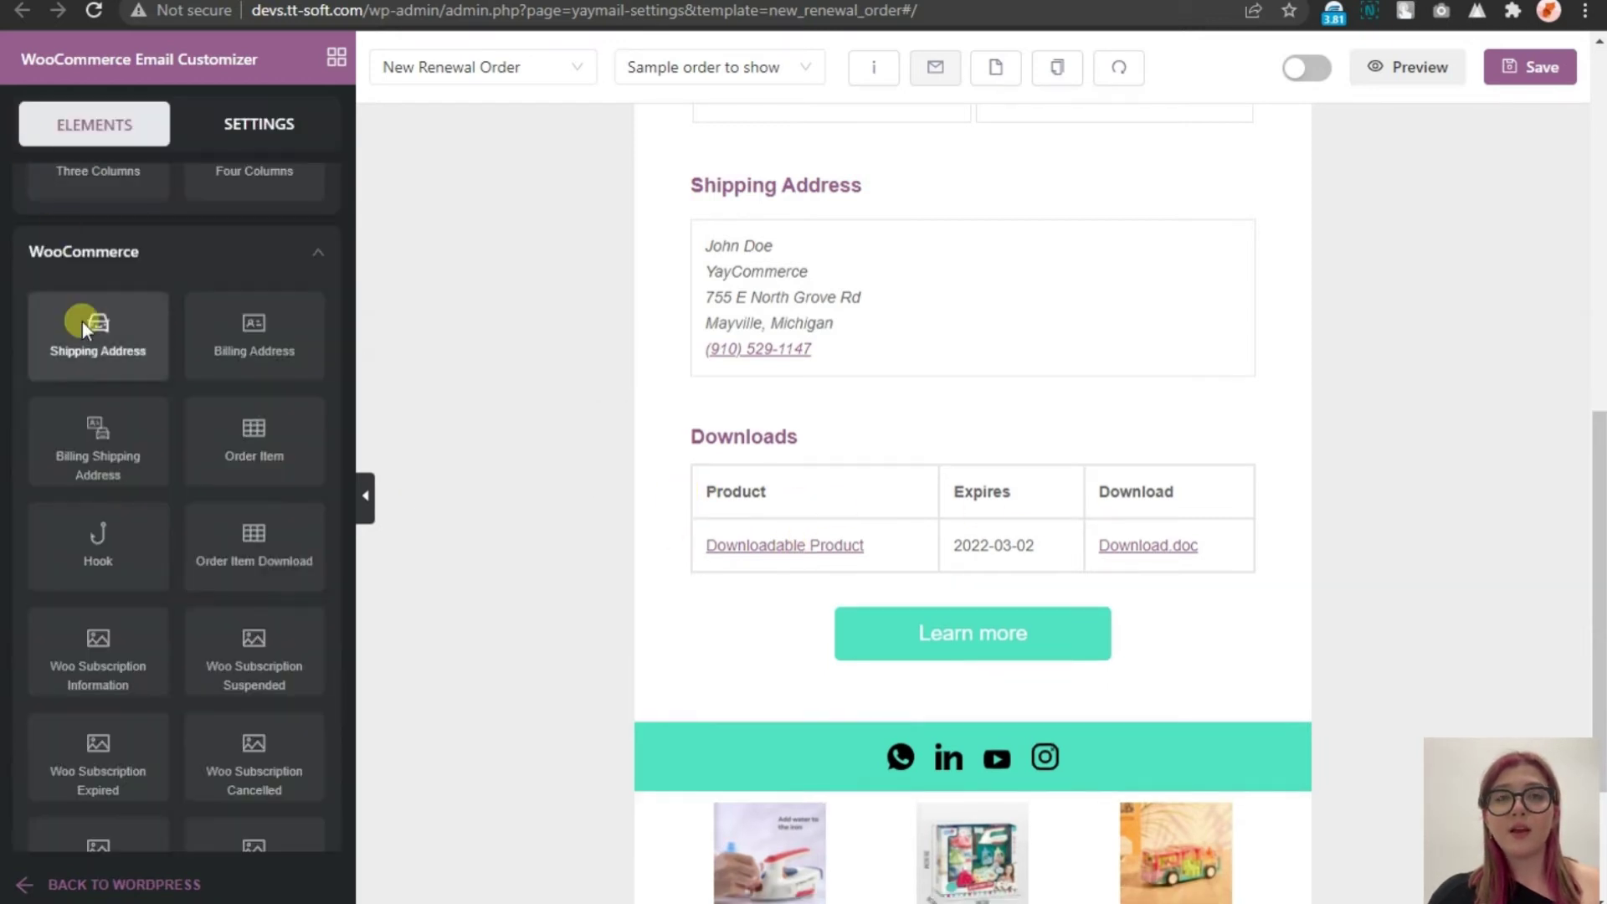
{"action": "scroll", "coordinate": [109, 402], "scroll_direction": "down", "scroll_amount": 2}
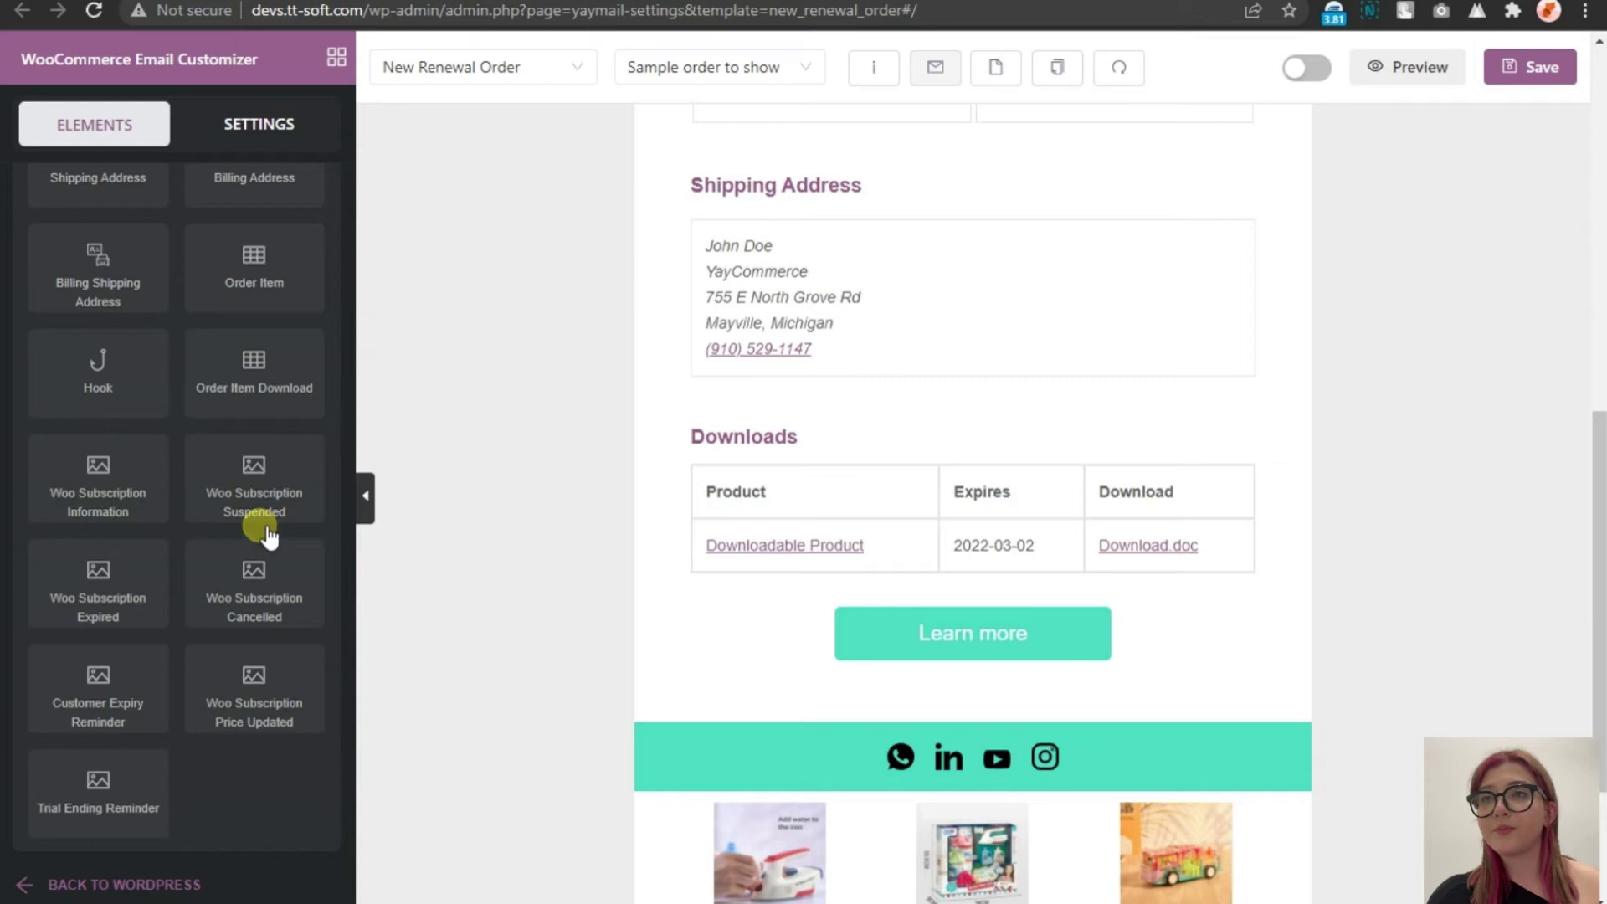
{"action": "left_click_drag", "start_coordinate": [251, 466], "coordinate": [689, 560]}
{"action": "scroll", "coordinate": [837, 552], "scroll_direction": "down", "scroll_amount": 1}
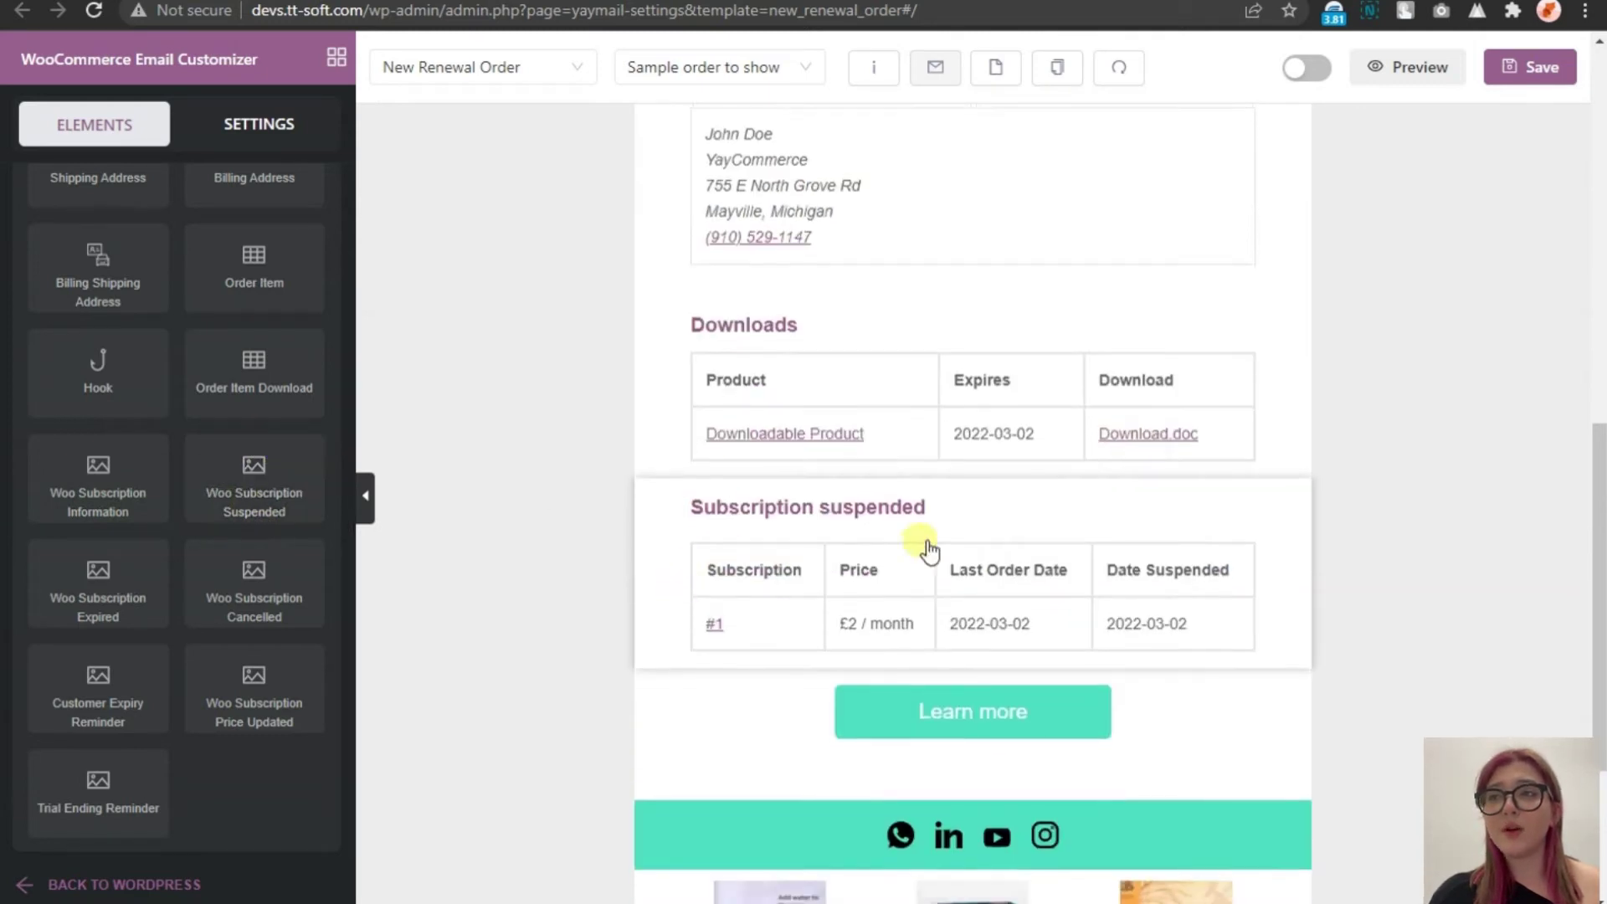
{"action": "left_click", "coordinate": [926, 545]}
{"action": "left_click", "coordinate": [1285, 524]}
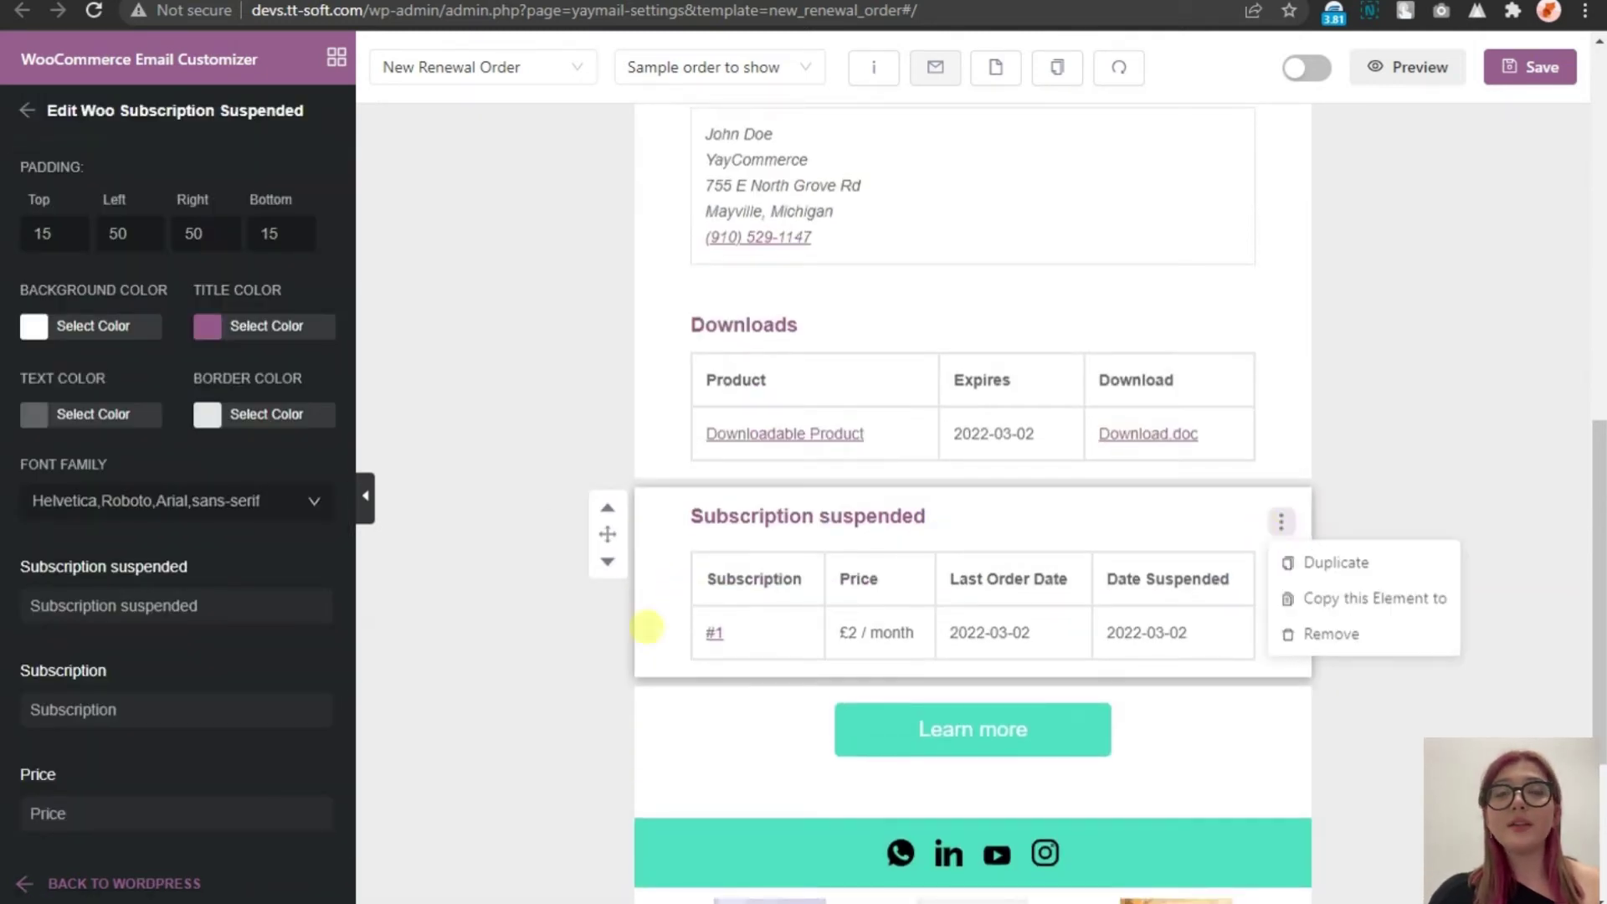
{"action": "left_click", "coordinate": [1321, 635]}
{"action": "left_click", "coordinate": [570, 503]}
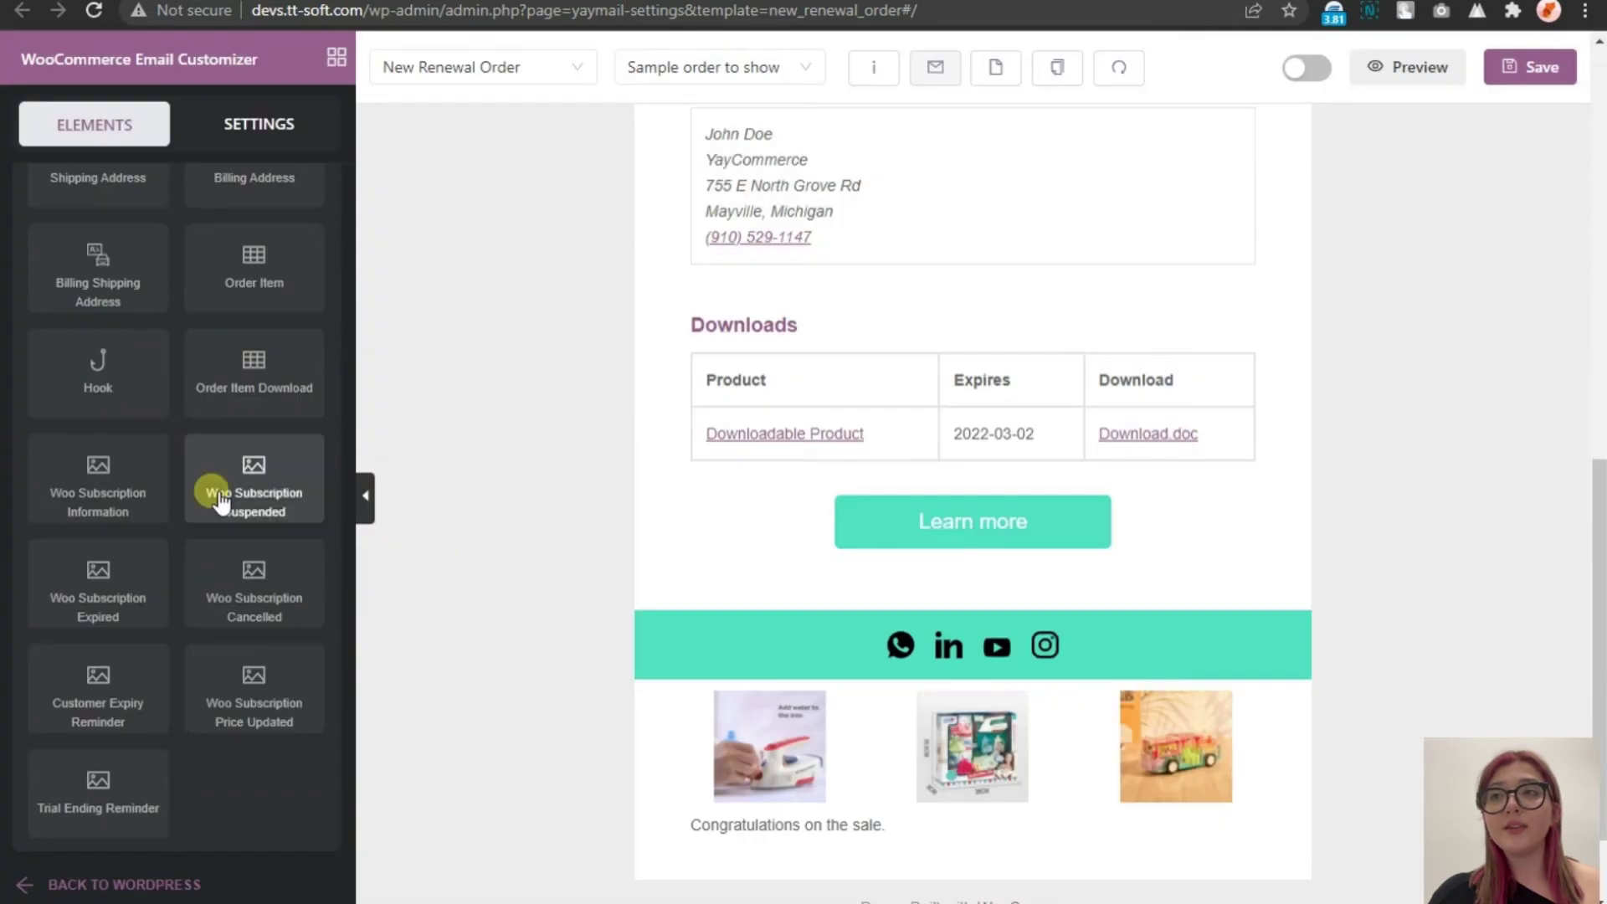
{"action": "scroll", "coordinate": [221, 500], "scroll_direction": "up", "scroll_amount": 5}
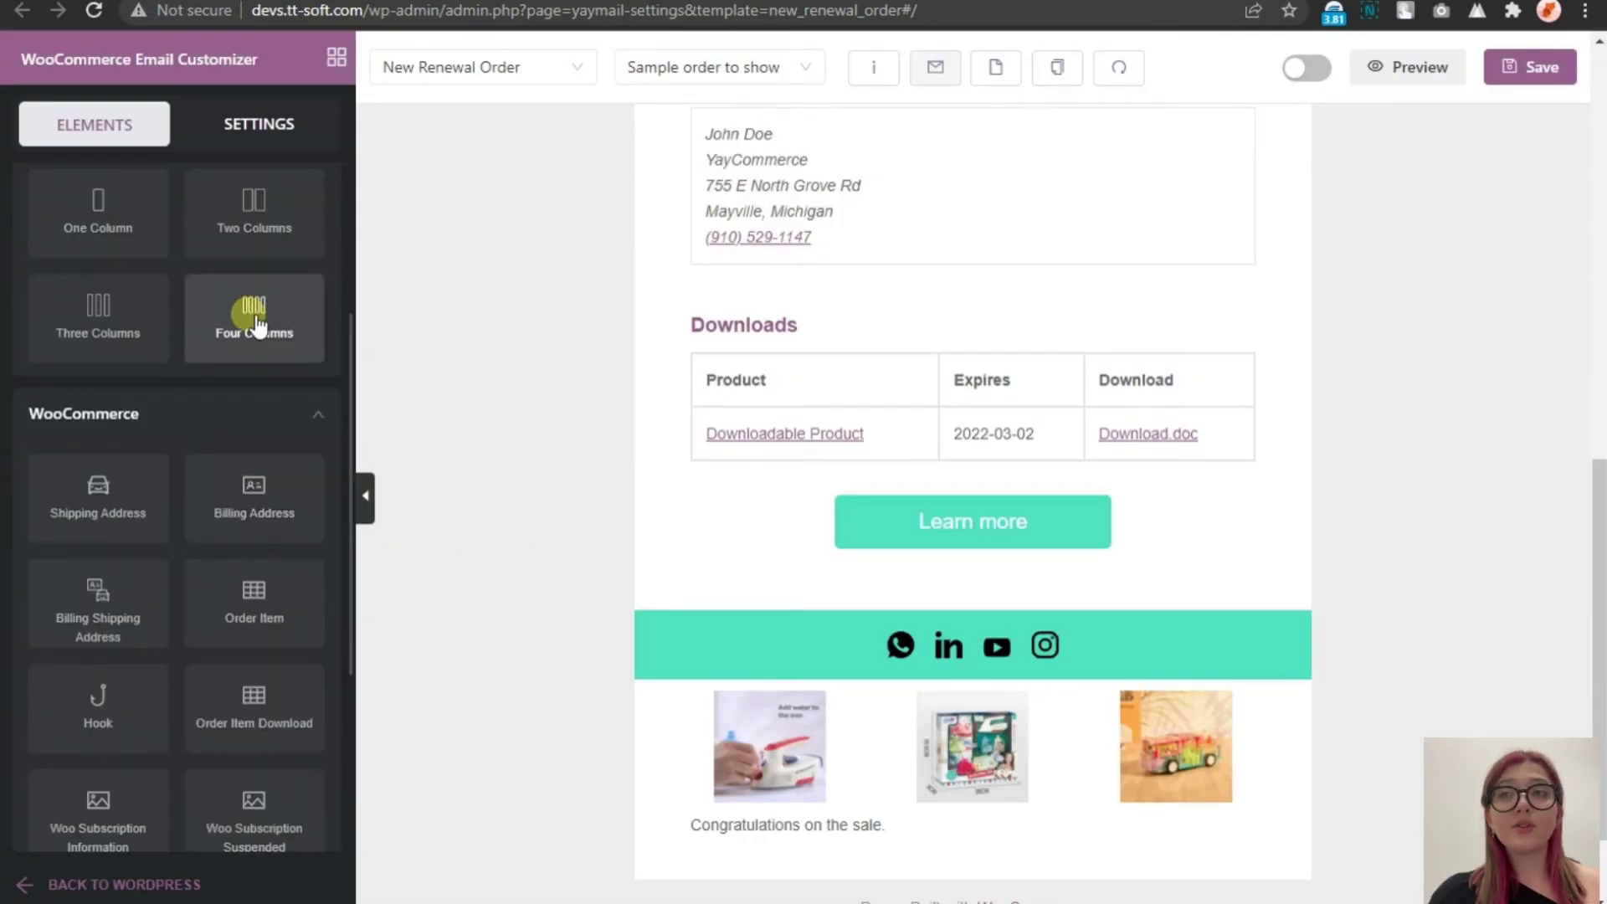
{"action": "left_click", "coordinate": [255, 414]}
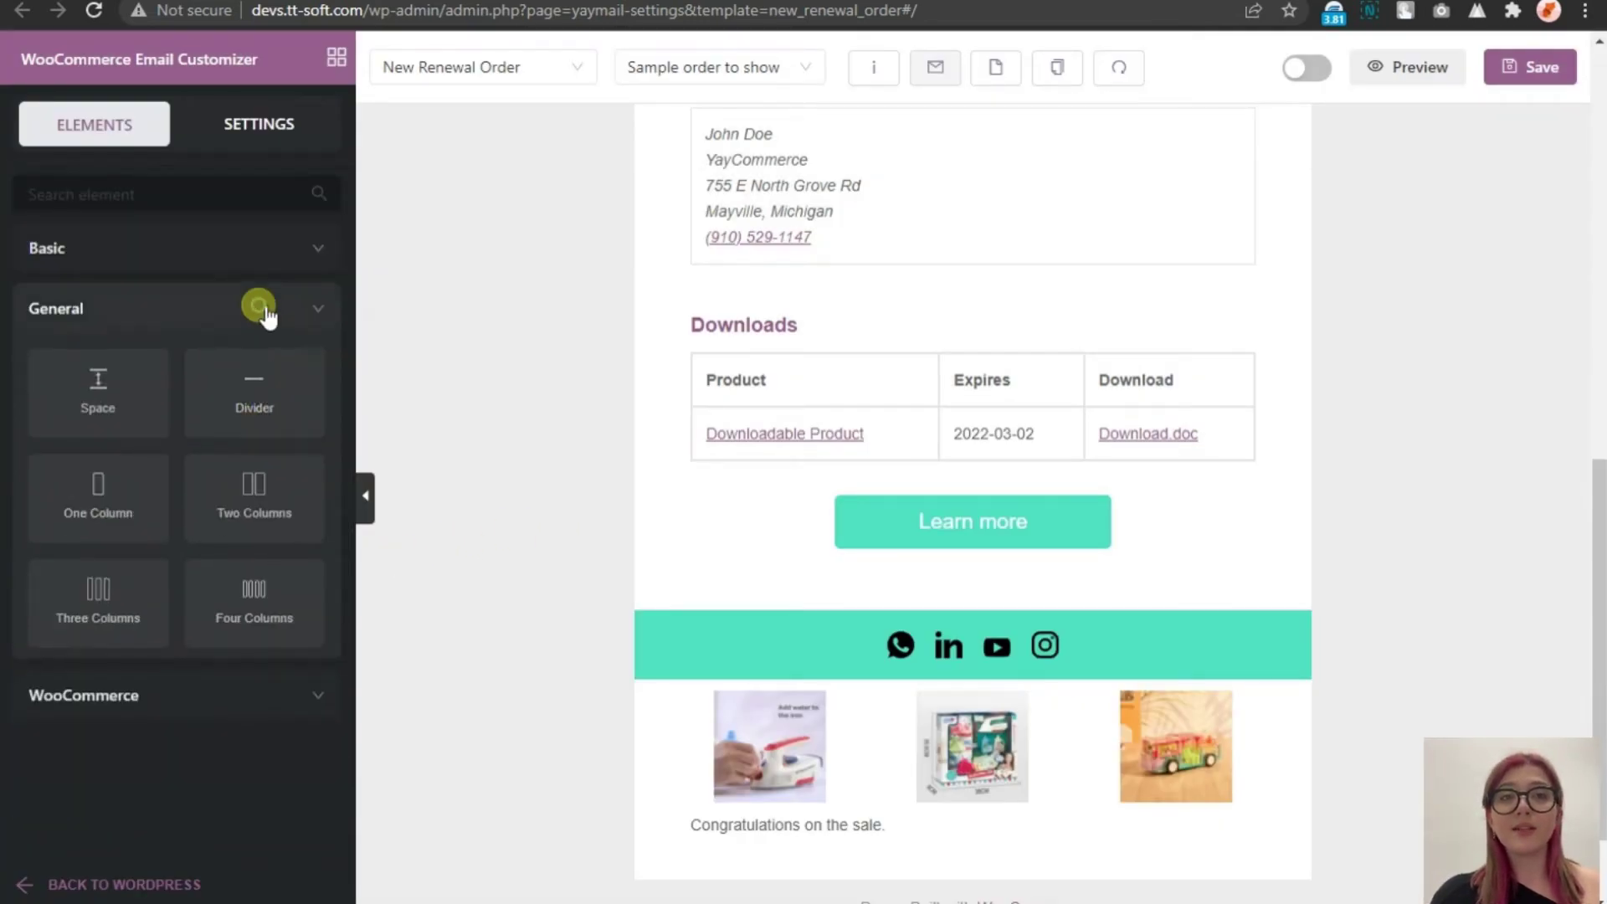
{"action": "left_click", "coordinate": [262, 312]}
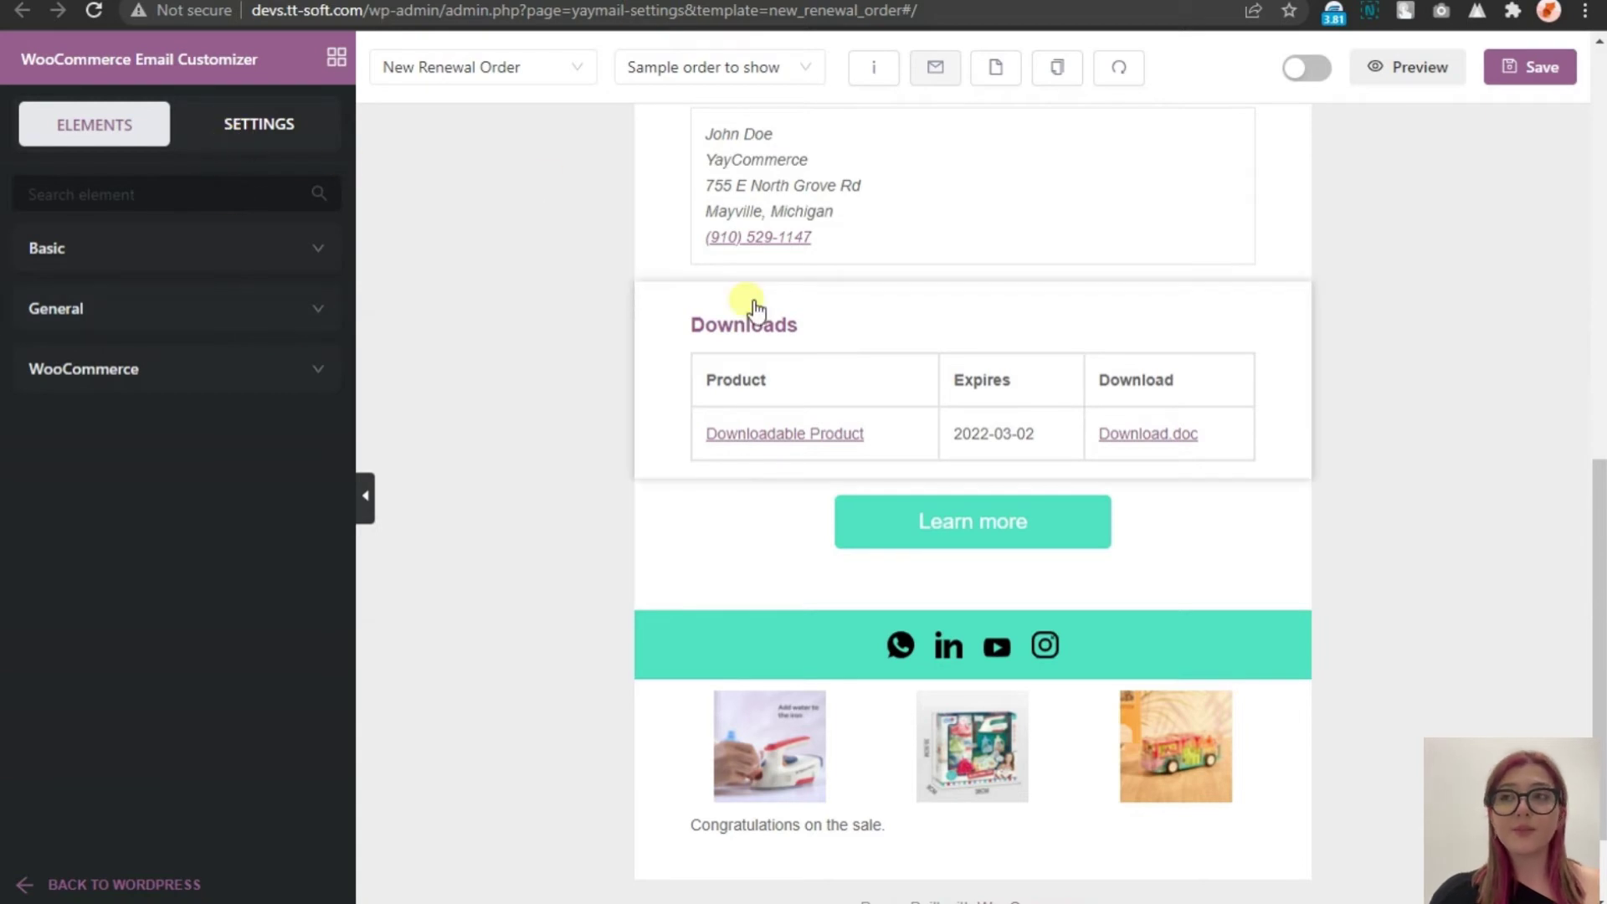
Save the renewal email template, send a test email, and open the mailbox
{"action": "left_click", "coordinate": [1539, 66]}
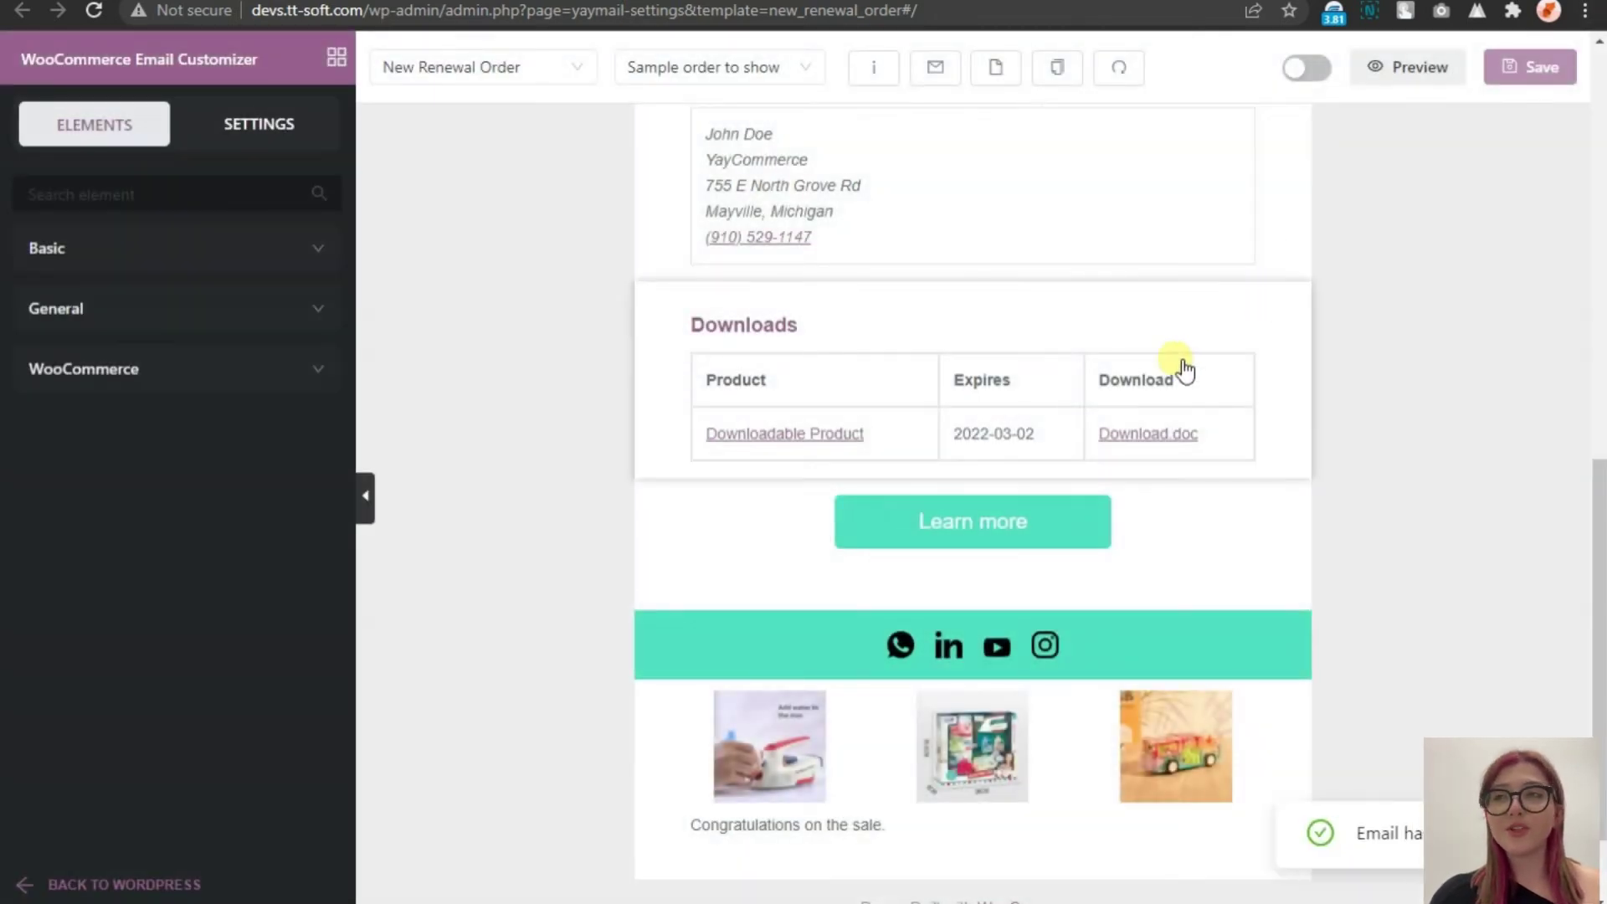
{"action": "scroll", "coordinate": [1173, 369], "scroll_direction": "up", "scroll_amount": 8}
{"action": "scroll", "coordinate": [1176, 377], "scroll_direction": "down", "scroll_amount": 9}
{"action": "scroll", "coordinate": [1176, 376], "scroll_direction": "down", "scroll_amount": 1}
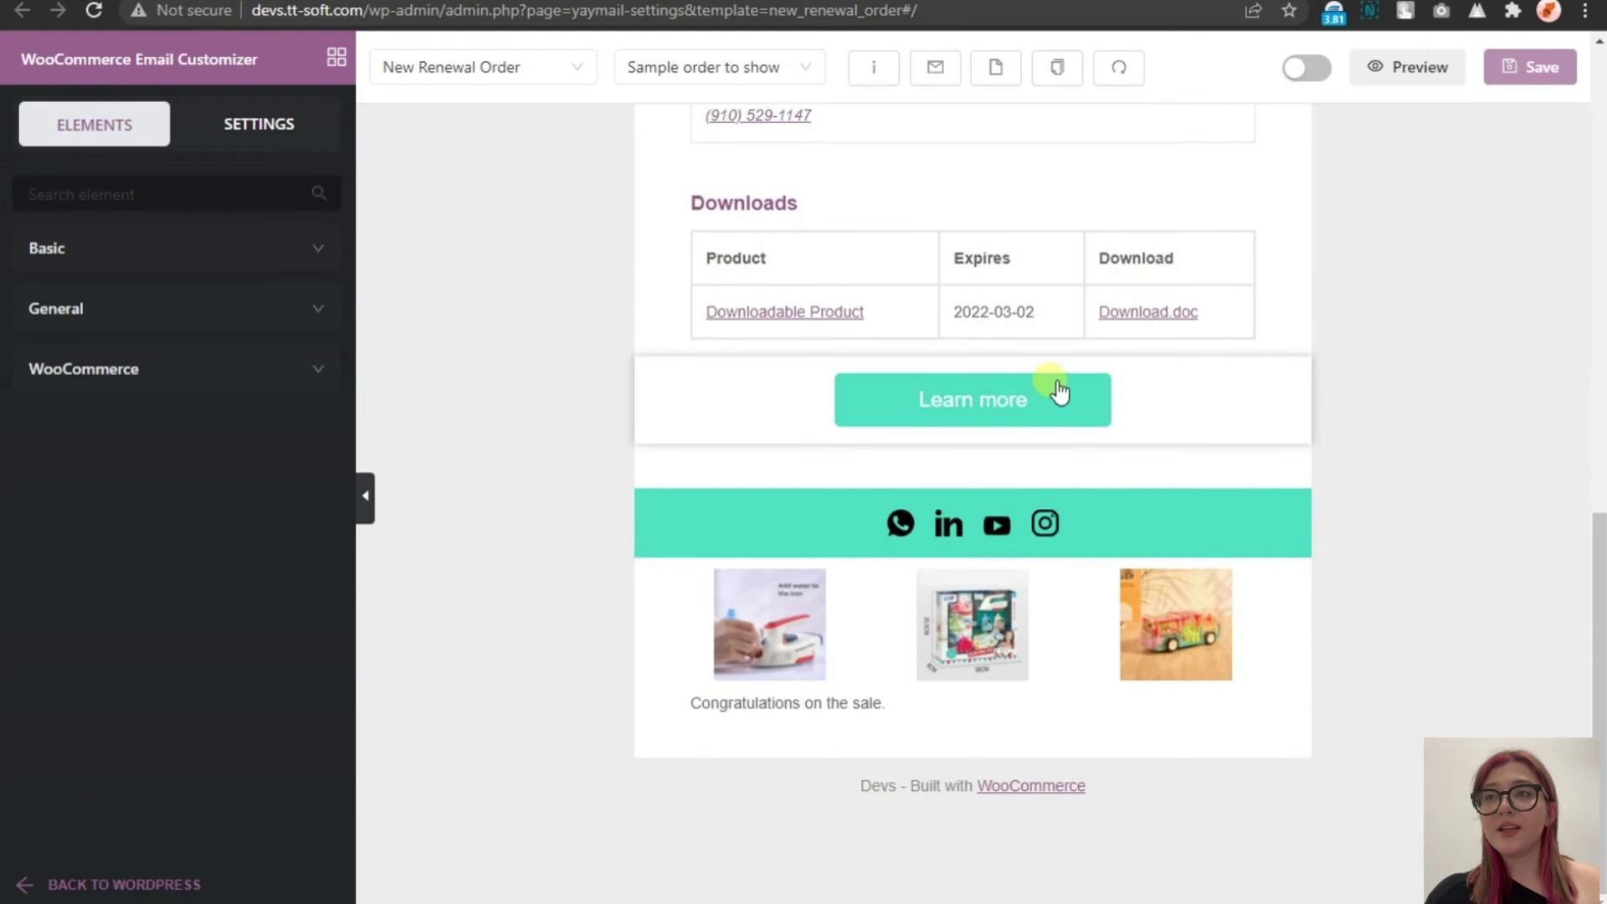
{"action": "left_click", "coordinate": [937, 72]}
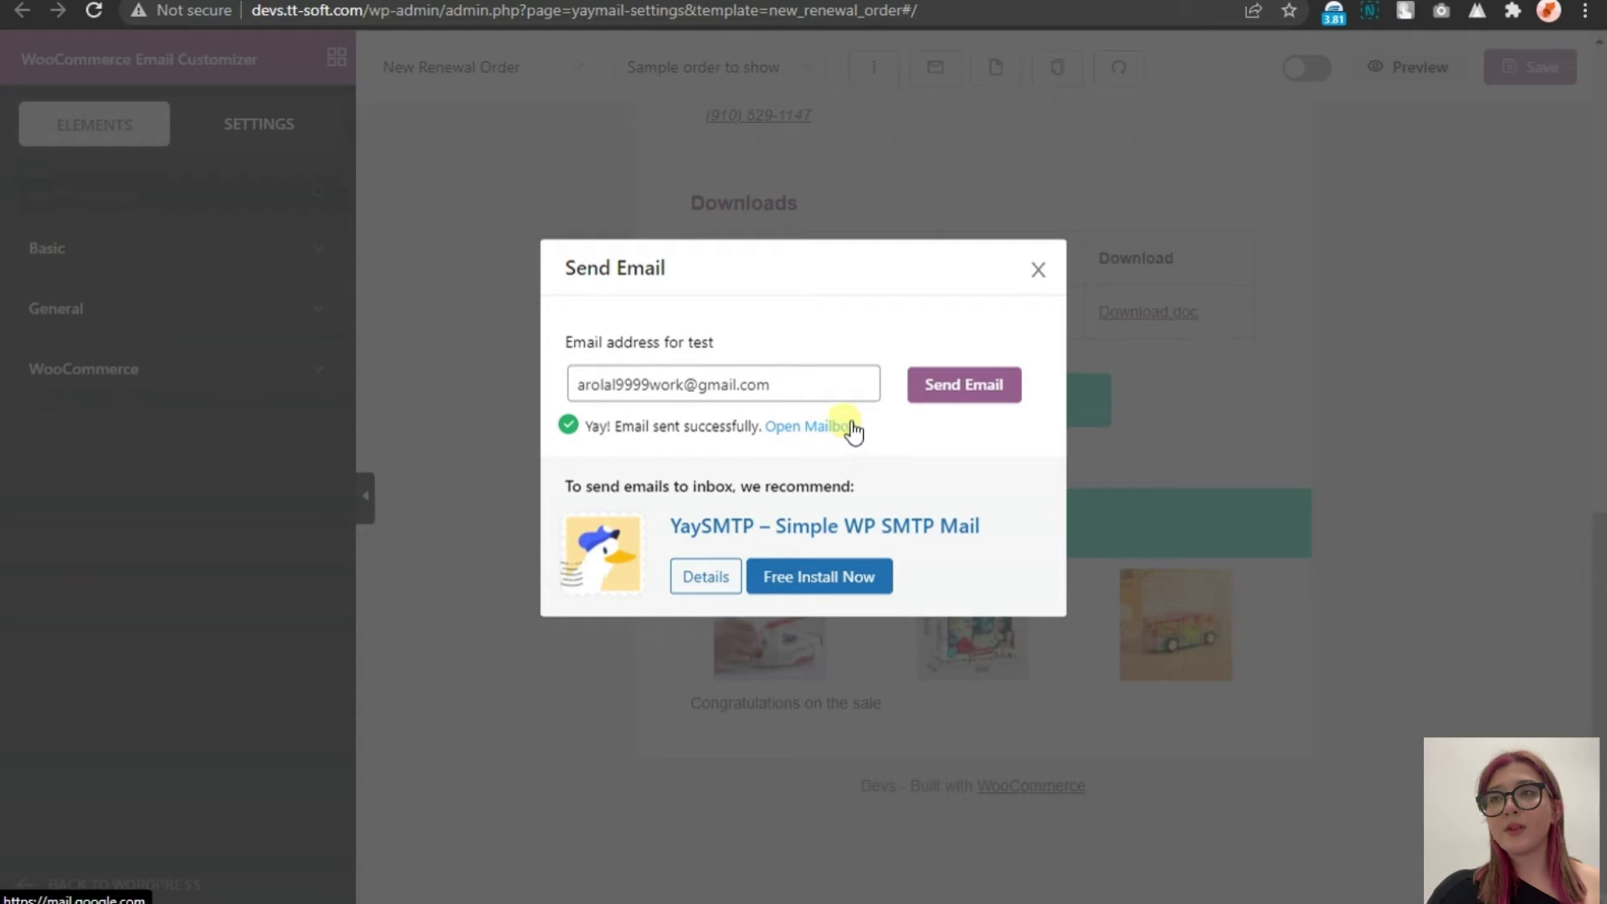
{"action": "left_click", "coordinate": [848, 427]}
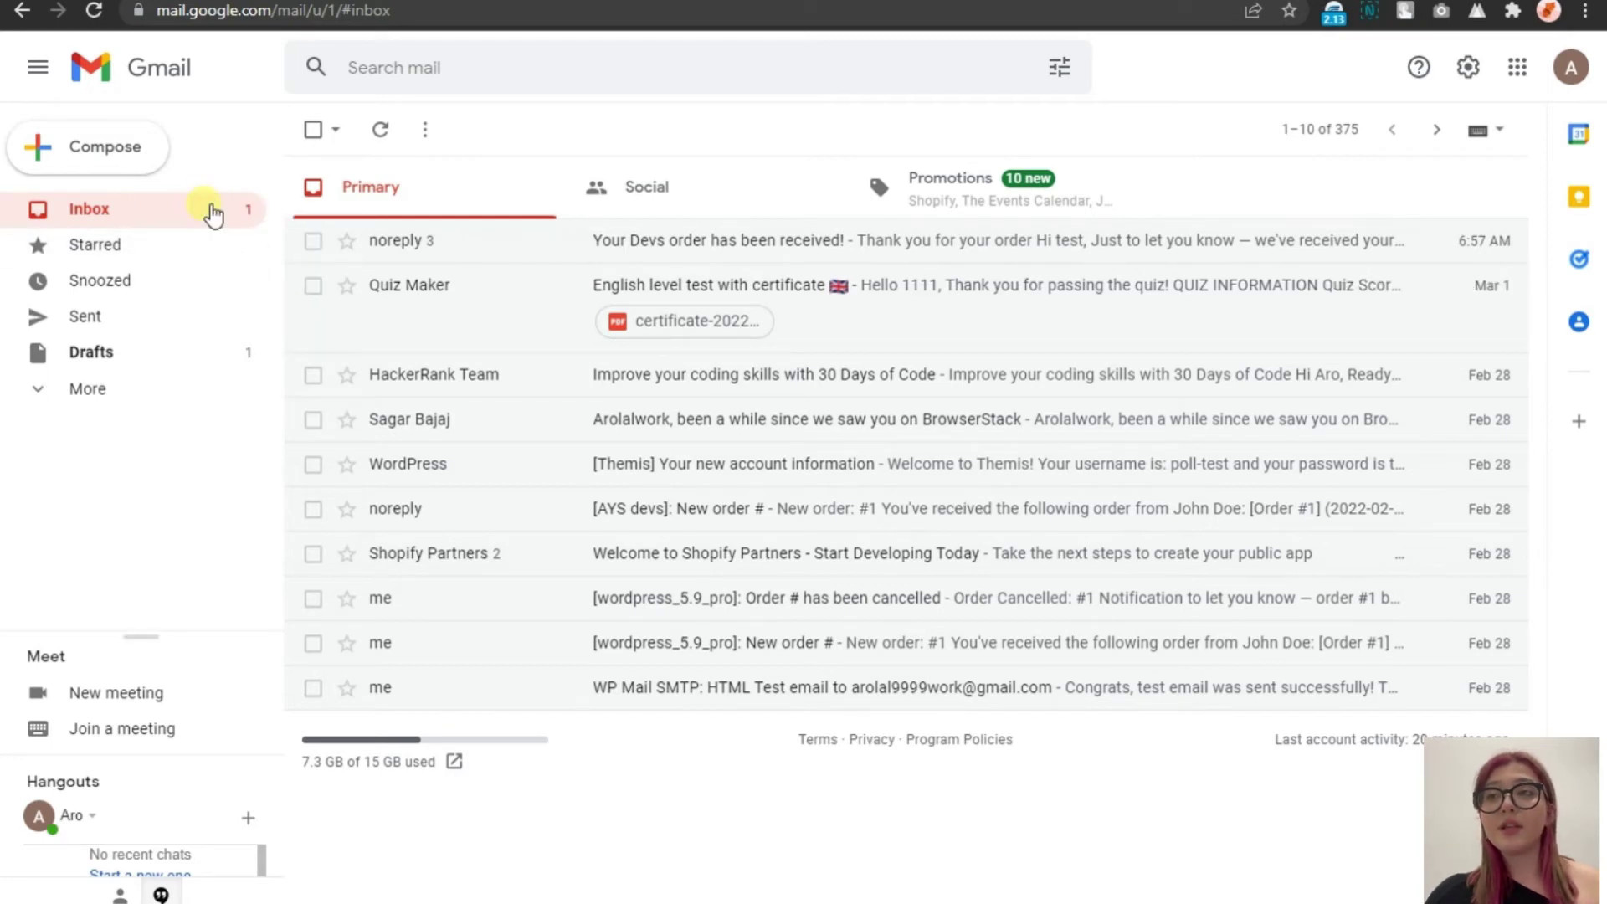
Open the renewal order email in Gmail and scroll through to the Downloads table and social bar
{"action": "left_click", "coordinate": [601, 240]}
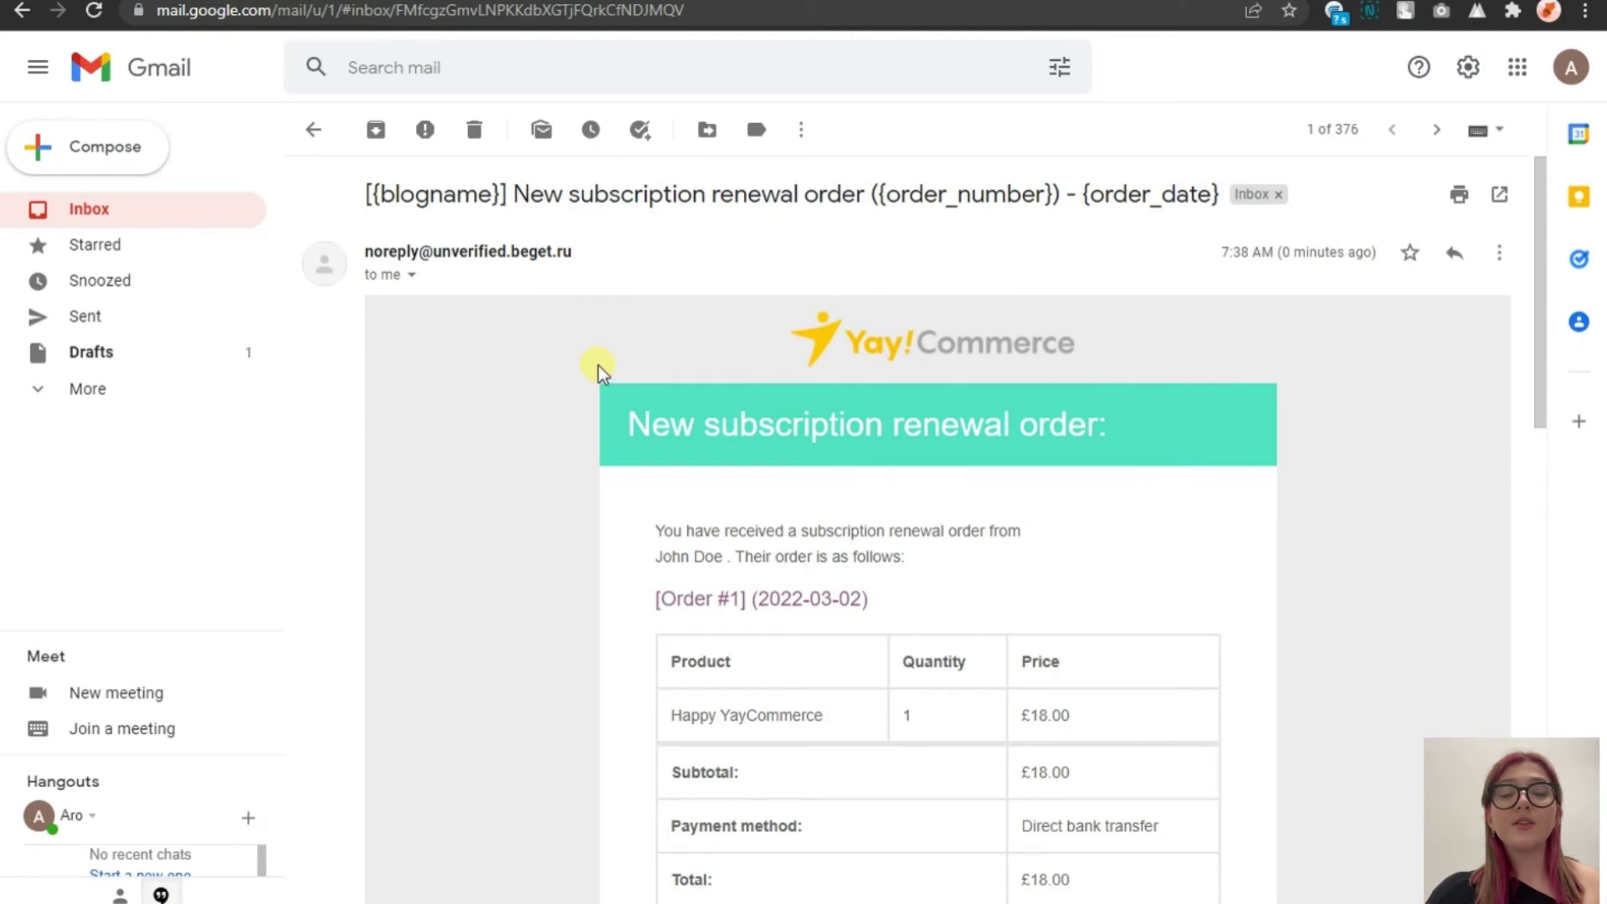
{"action": "scroll", "coordinate": [596, 359], "scroll_direction": "down", "scroll_amount": 5}
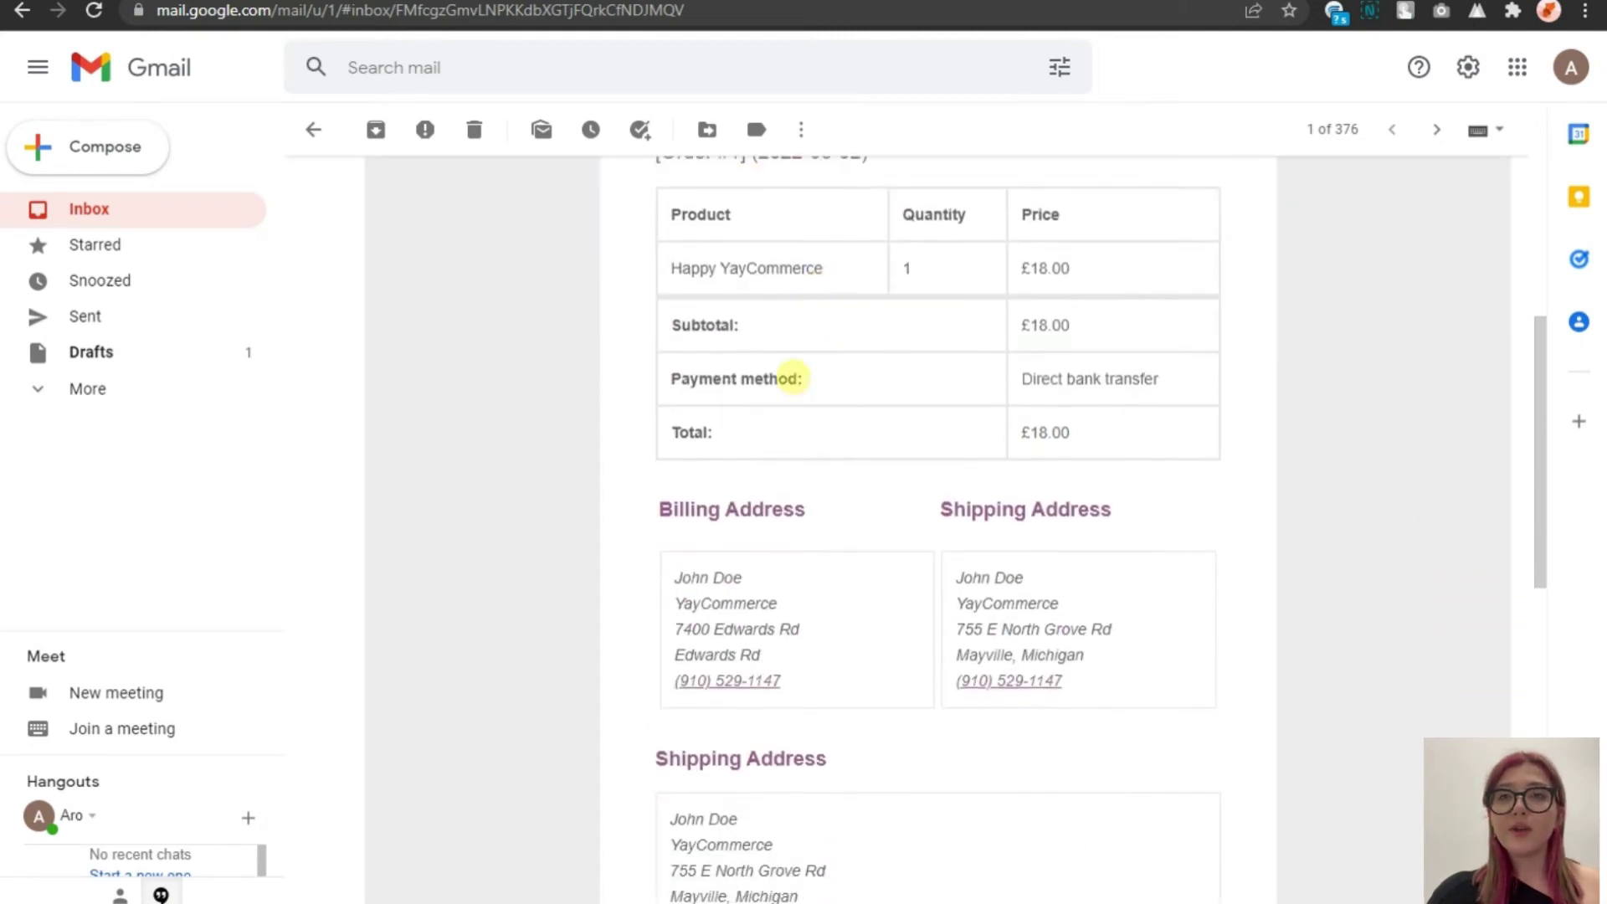
{"action": "scroll", "coordinate": [791, 379], "scroll_direction": "down", "scroll_amount": 6}
{"action": "scroll", "coordinate": [674, 323], "scroll_direction": "up", "scroll_amount": 12}
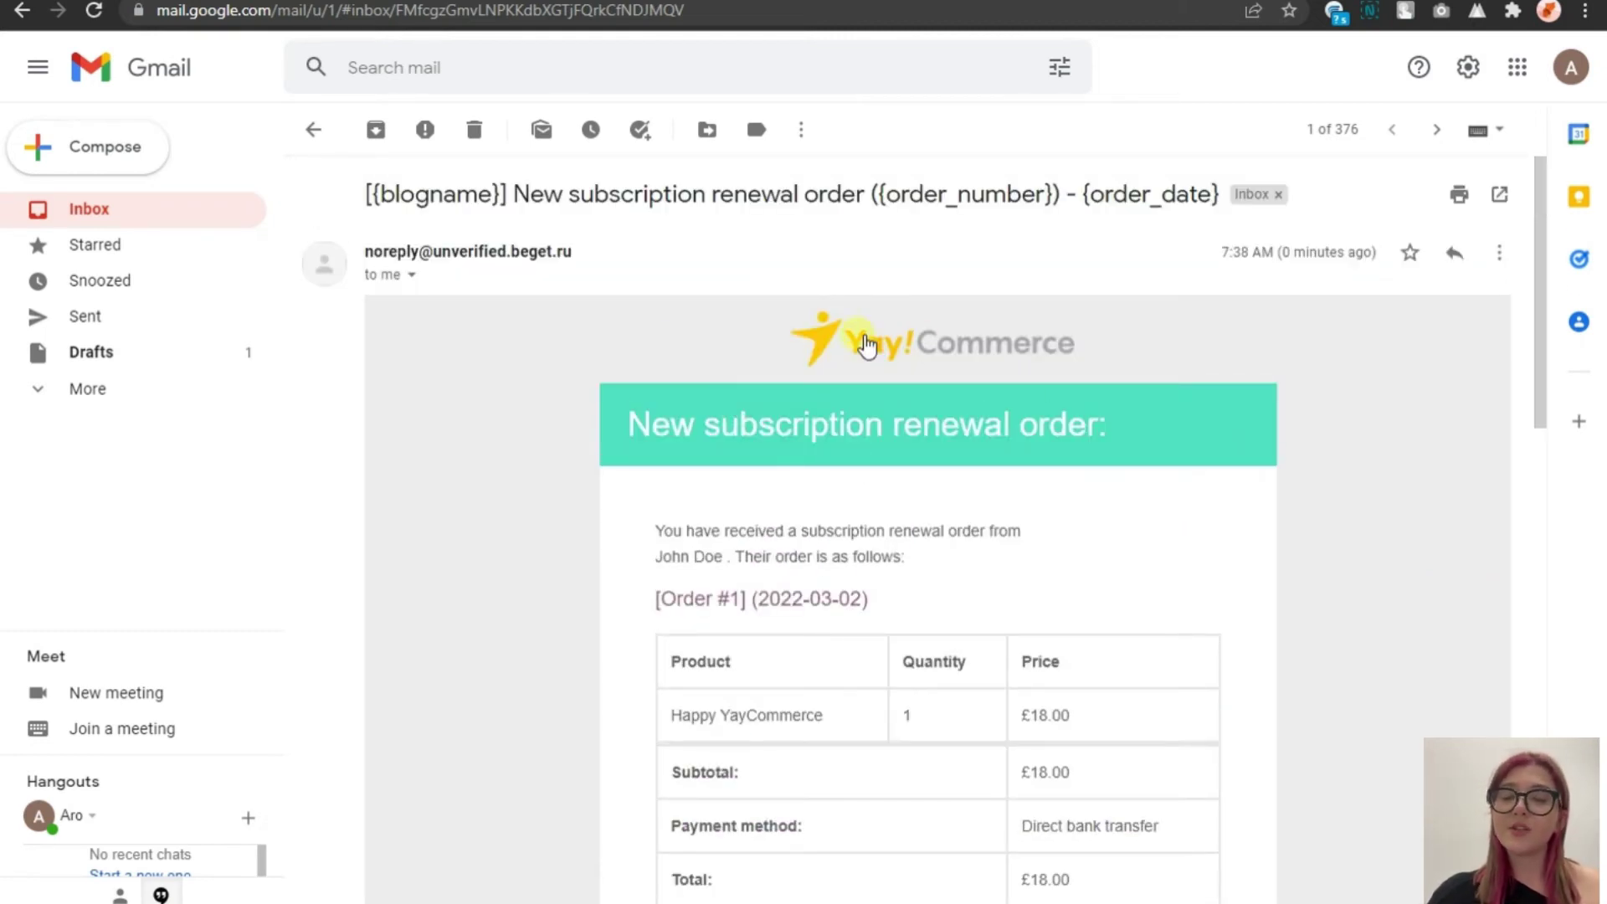
{"action": "scroll", "coordinate": [929, 356], "scroll_direction": "down", "scroll_amount": 5}
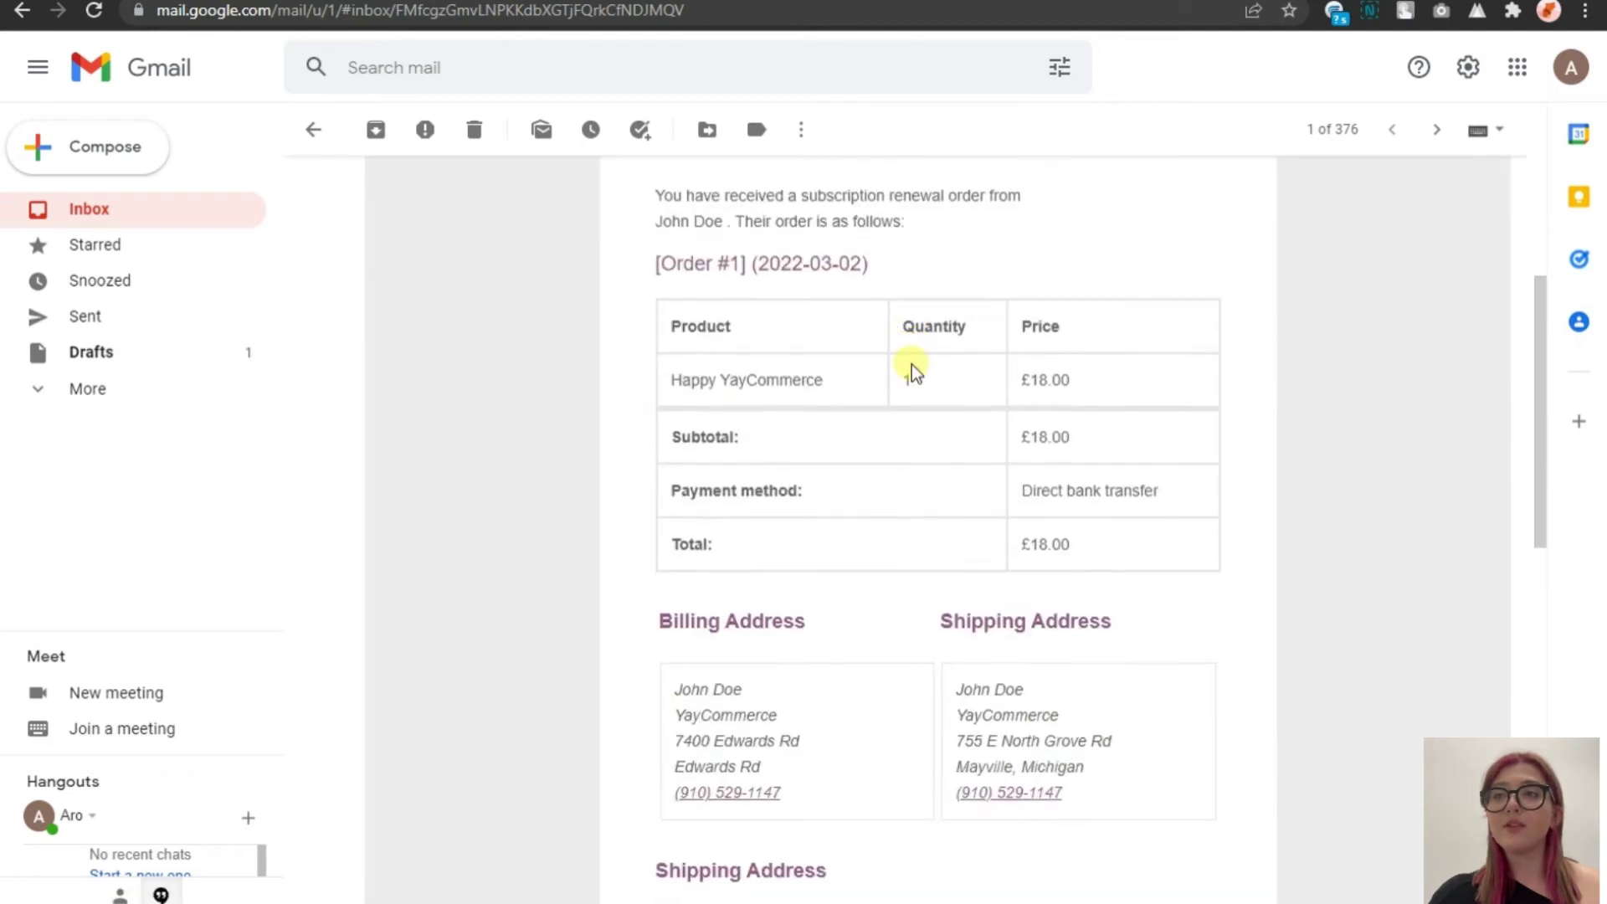
{"action": "scroll", "coordinate": [912, 364], "scroll_direction": "down", "scroll_amount": 6}
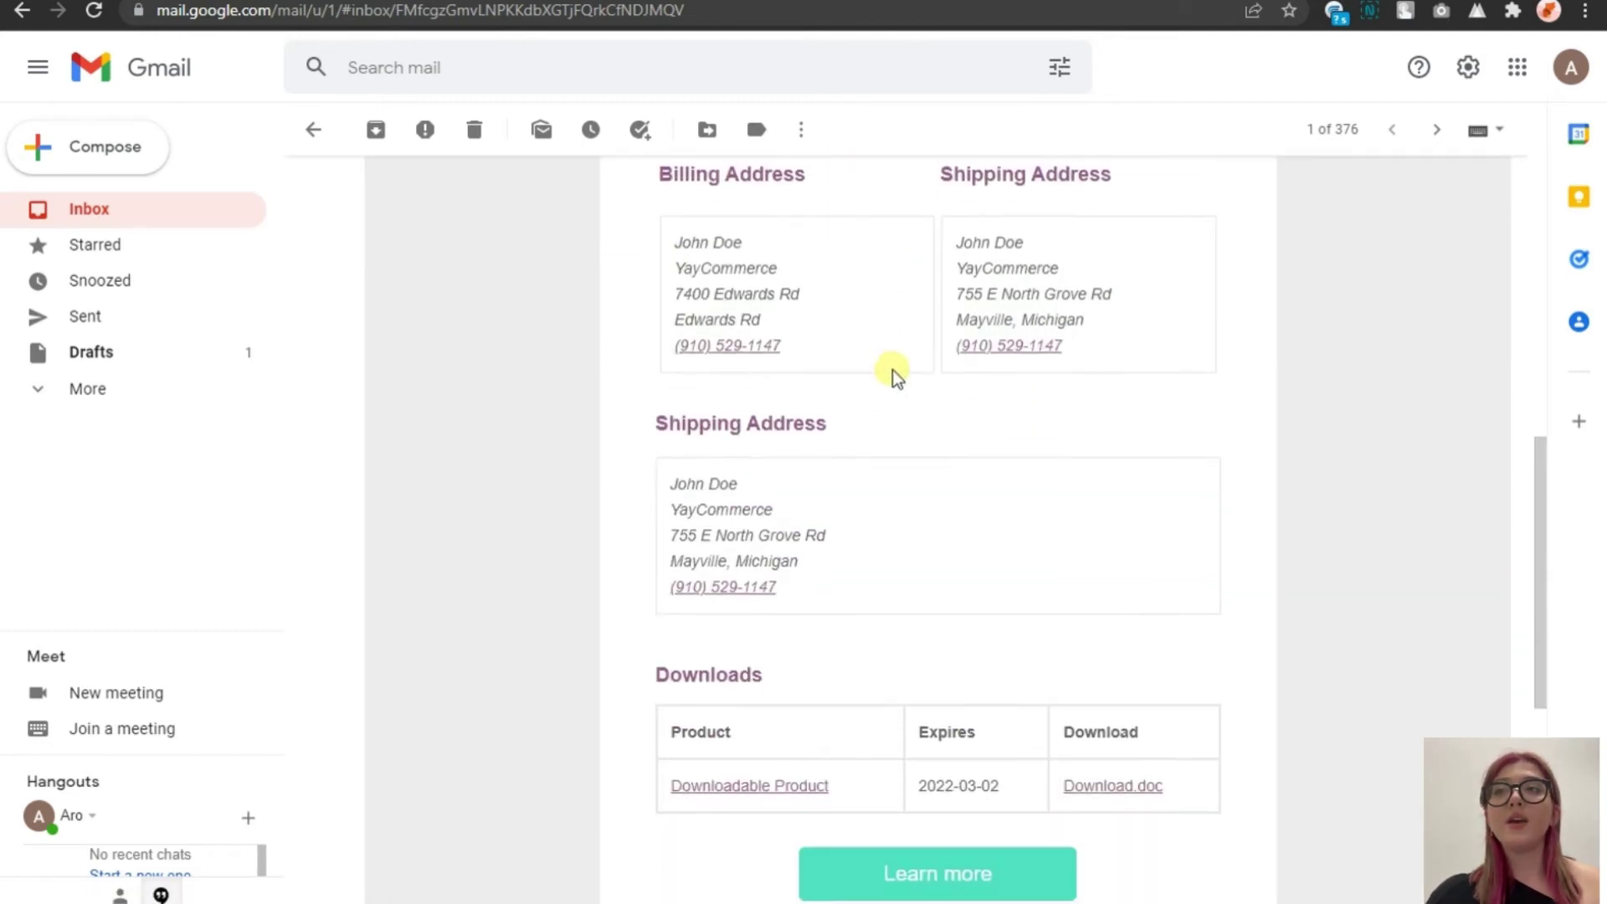
{"action": "scroll", "coordinate": [854, 362], "scroll_direction": "down", "scroll_amount": 3}
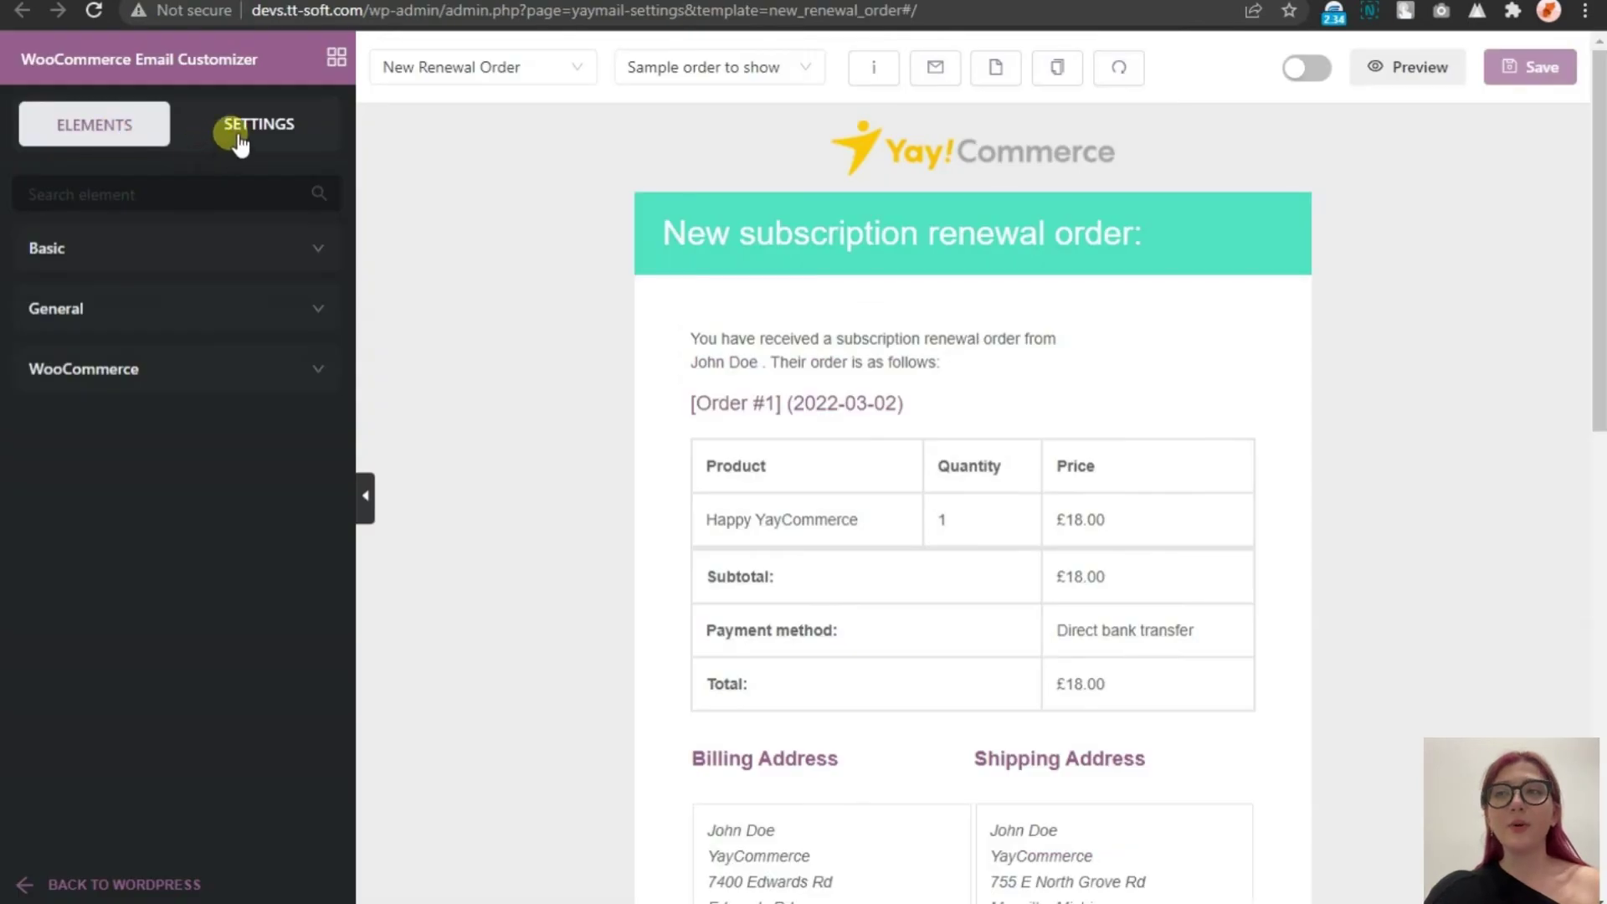
Switch the editor to the Subscription Switch Complete template and show its Settings sections
{"action": "left_click", "coordinate": [238, 139]}
{"action": "left_click", "coordinate": [466, 65]}
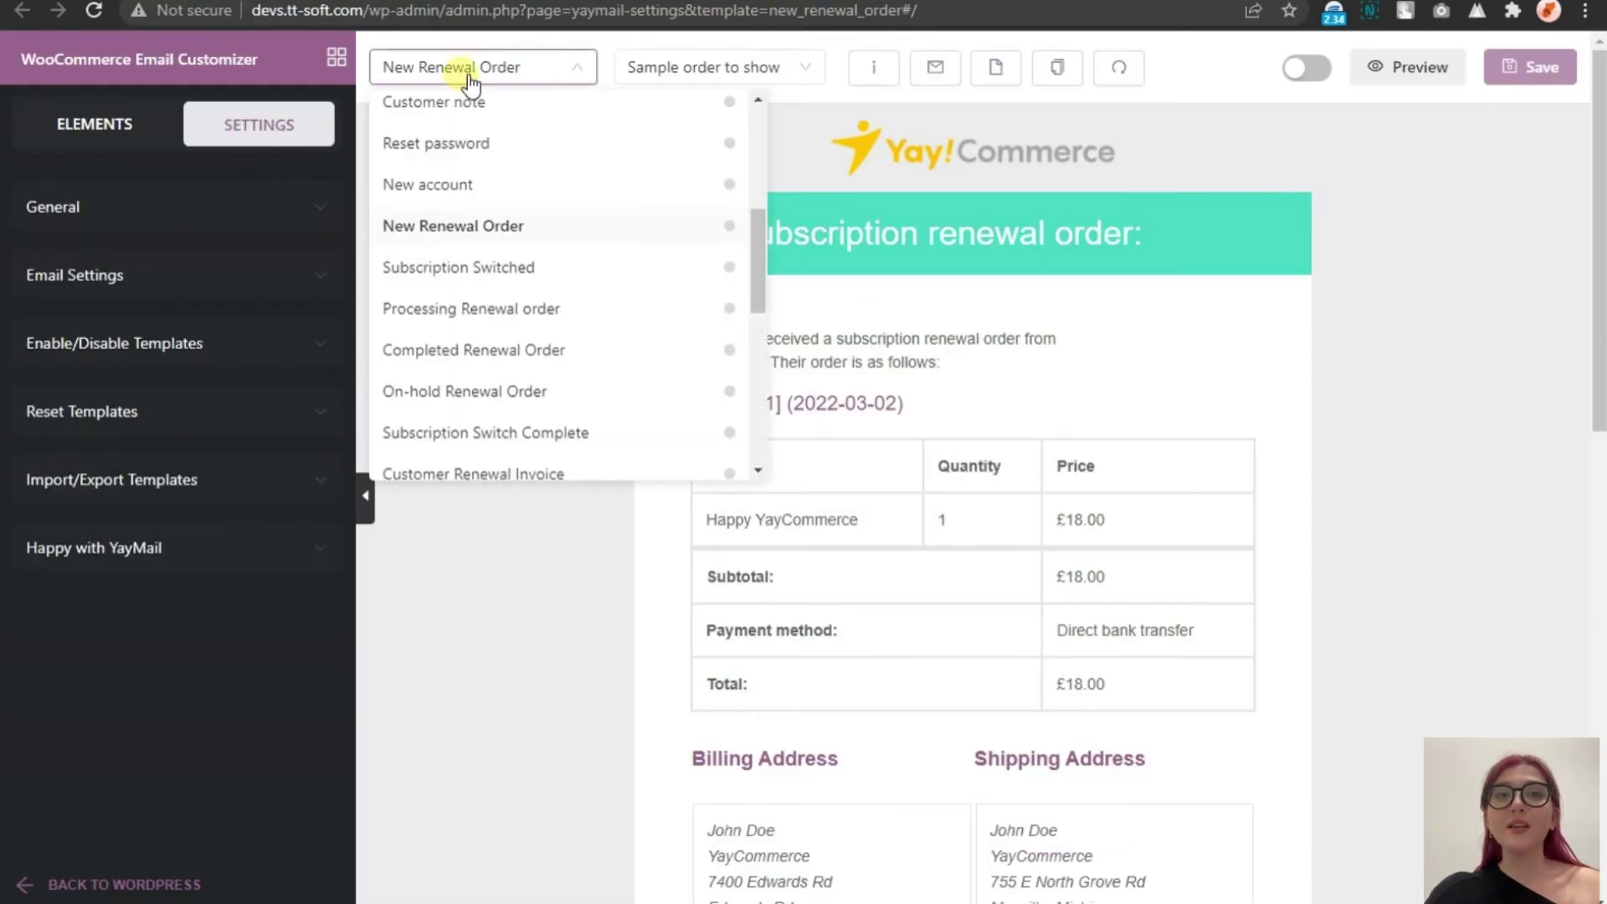
{"action": "scroll", "coordinate": [523, 167], "scroll_direction": "up", "scroll_amount": 5}
{"action": "scroll", "coordinate": [586, 206], "scroll_direction": "down", "scroll_amount": 5}
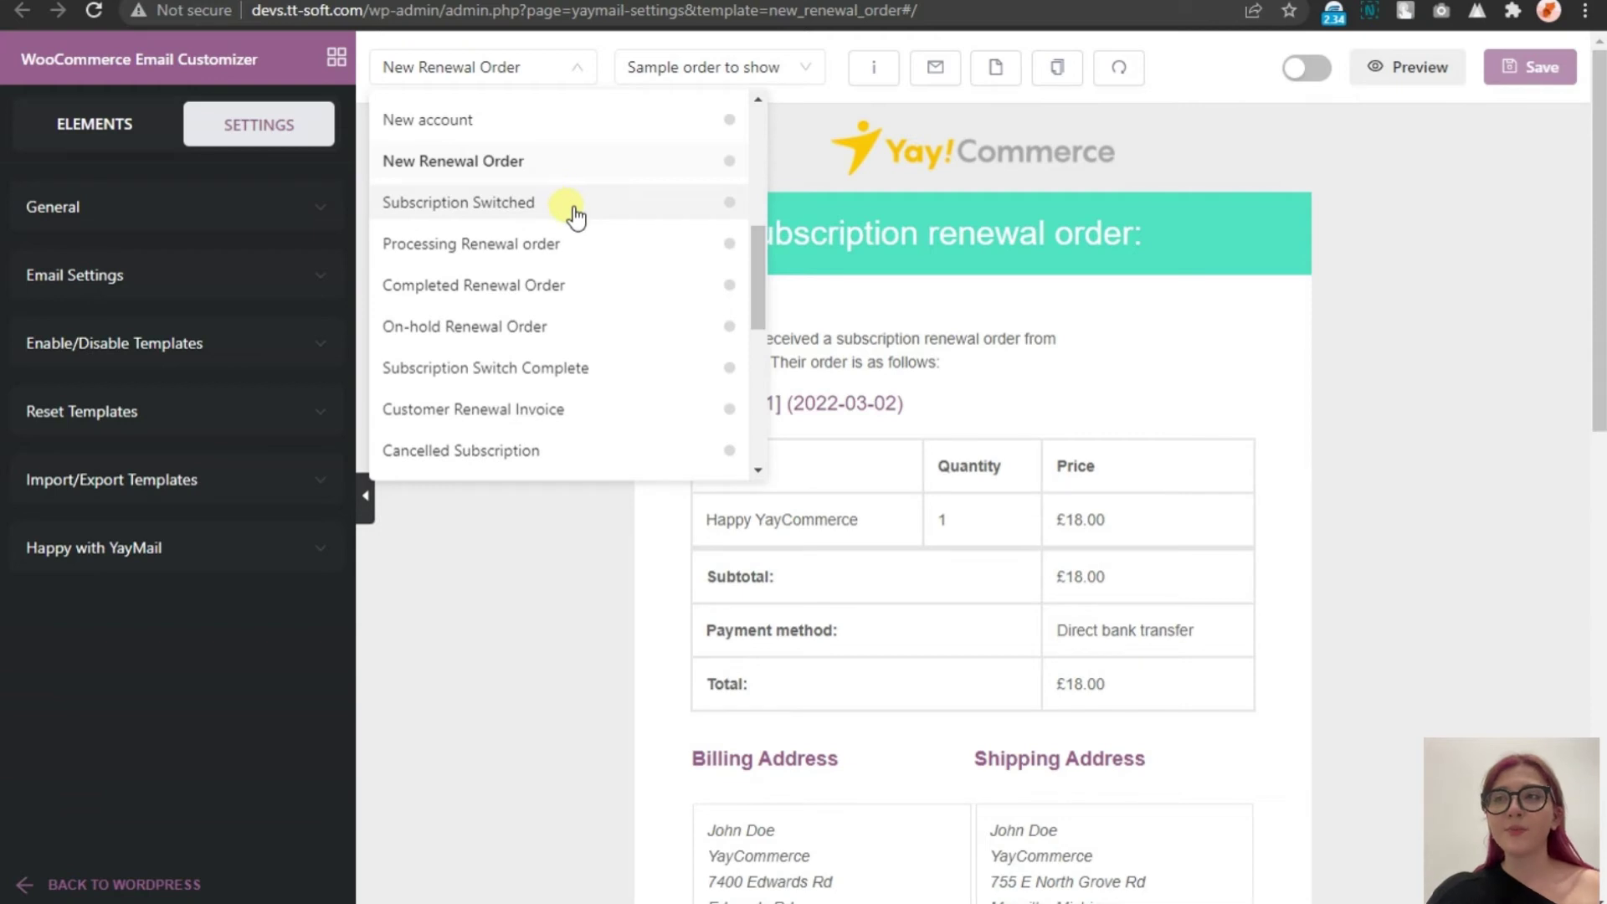
{"action": "left_click", "coordinate": [537, 369]}
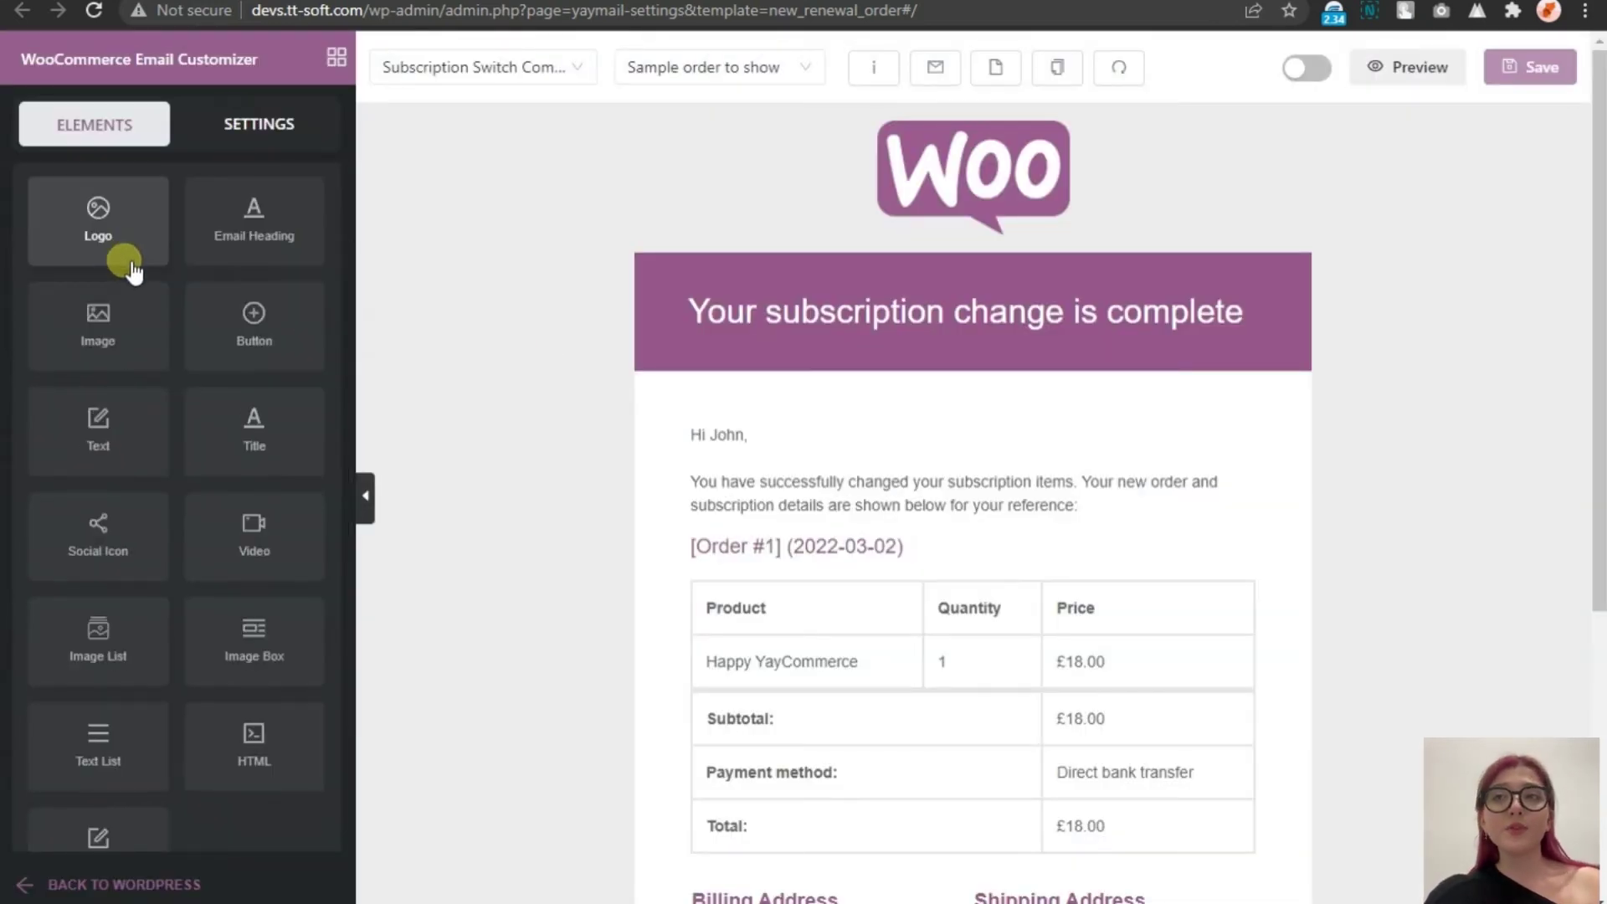
{"action": "scroll", "coordinate": [189, 213], "scroll_direction": "up", "scroll_amount": 2}
{"action": "left_click", "coordinate": [238, 141]}
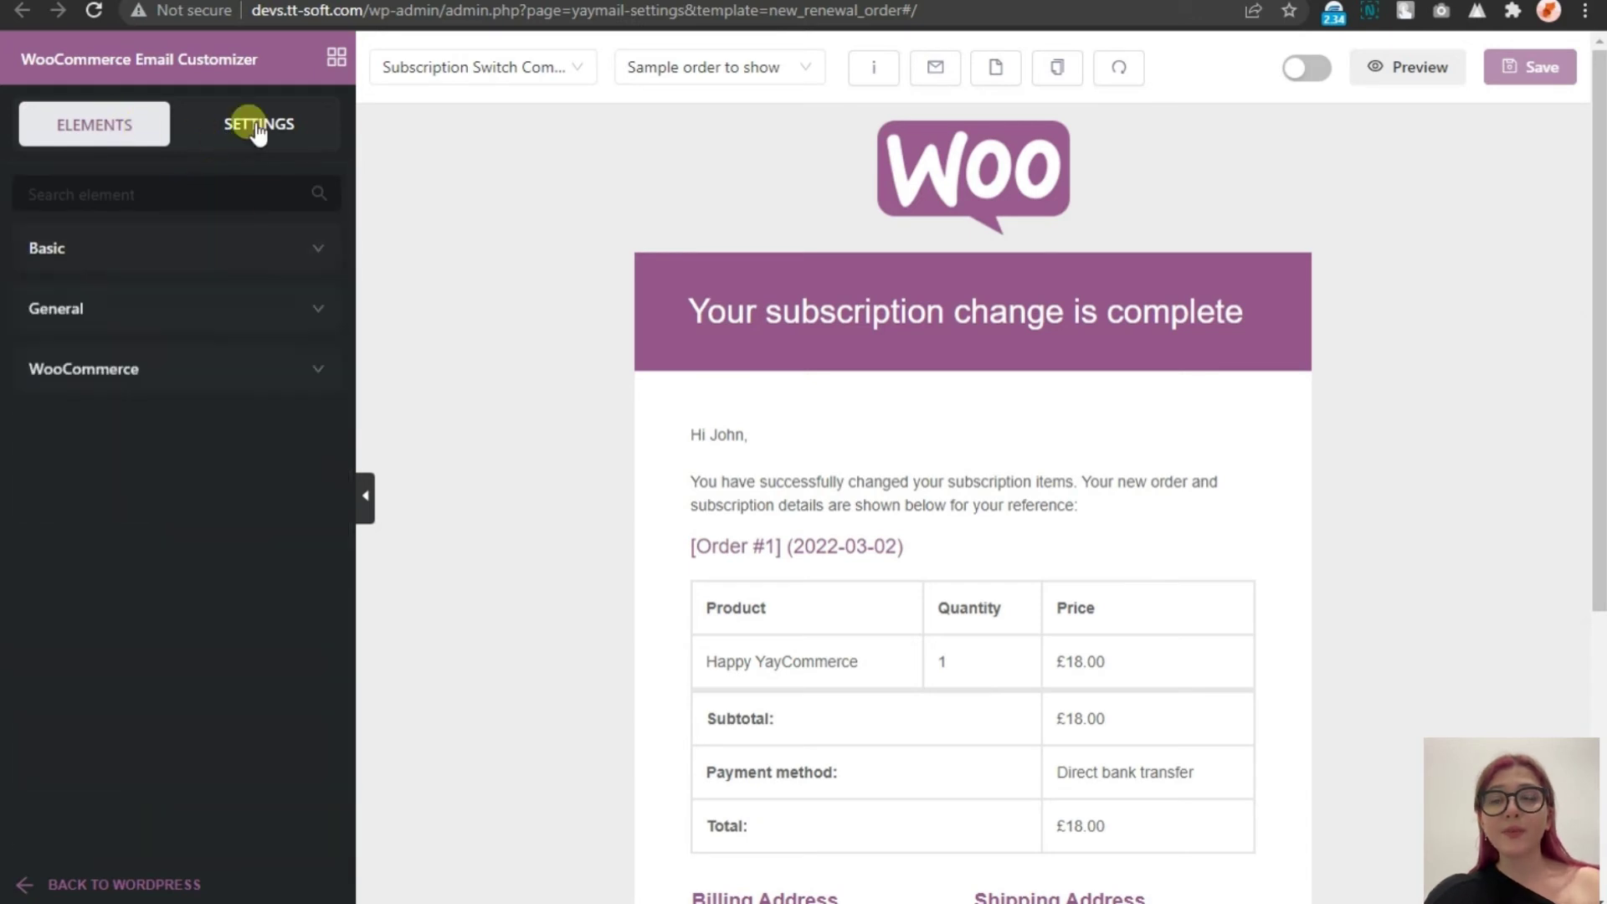
{"action": "left_click", "coordinate": [258, 125]}
{"action": "scroll", "coordinate": [700, 384], "scroll_direction": "down", "scroll_amount": 2}
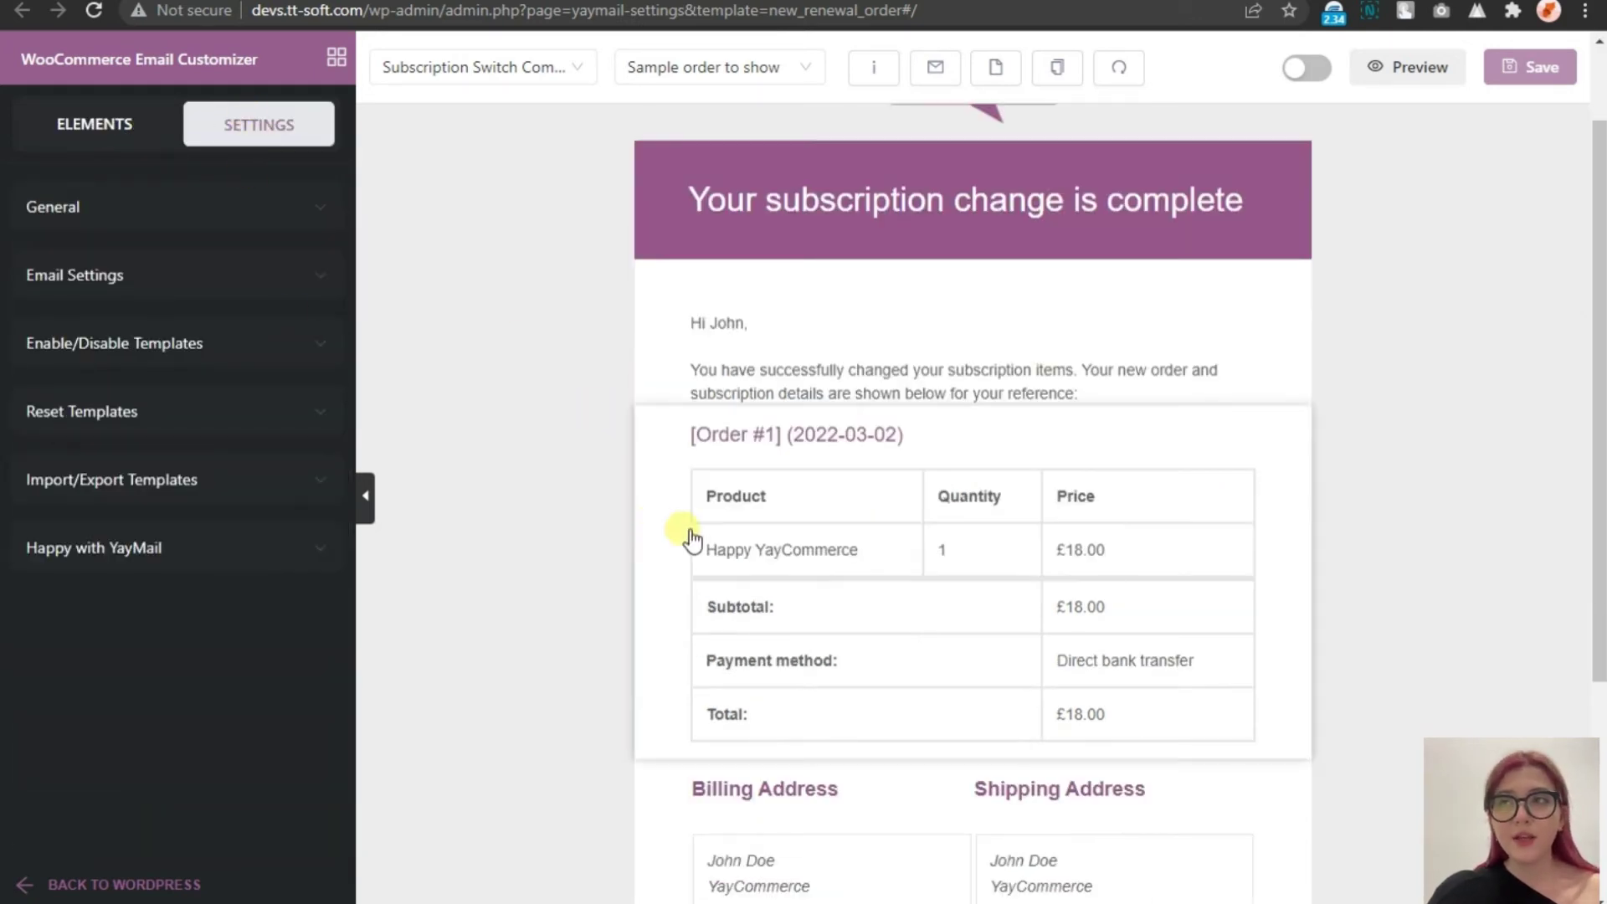
Set the General container width to 700 px
{"action": "left_click", "coordinate": [168, 216]}
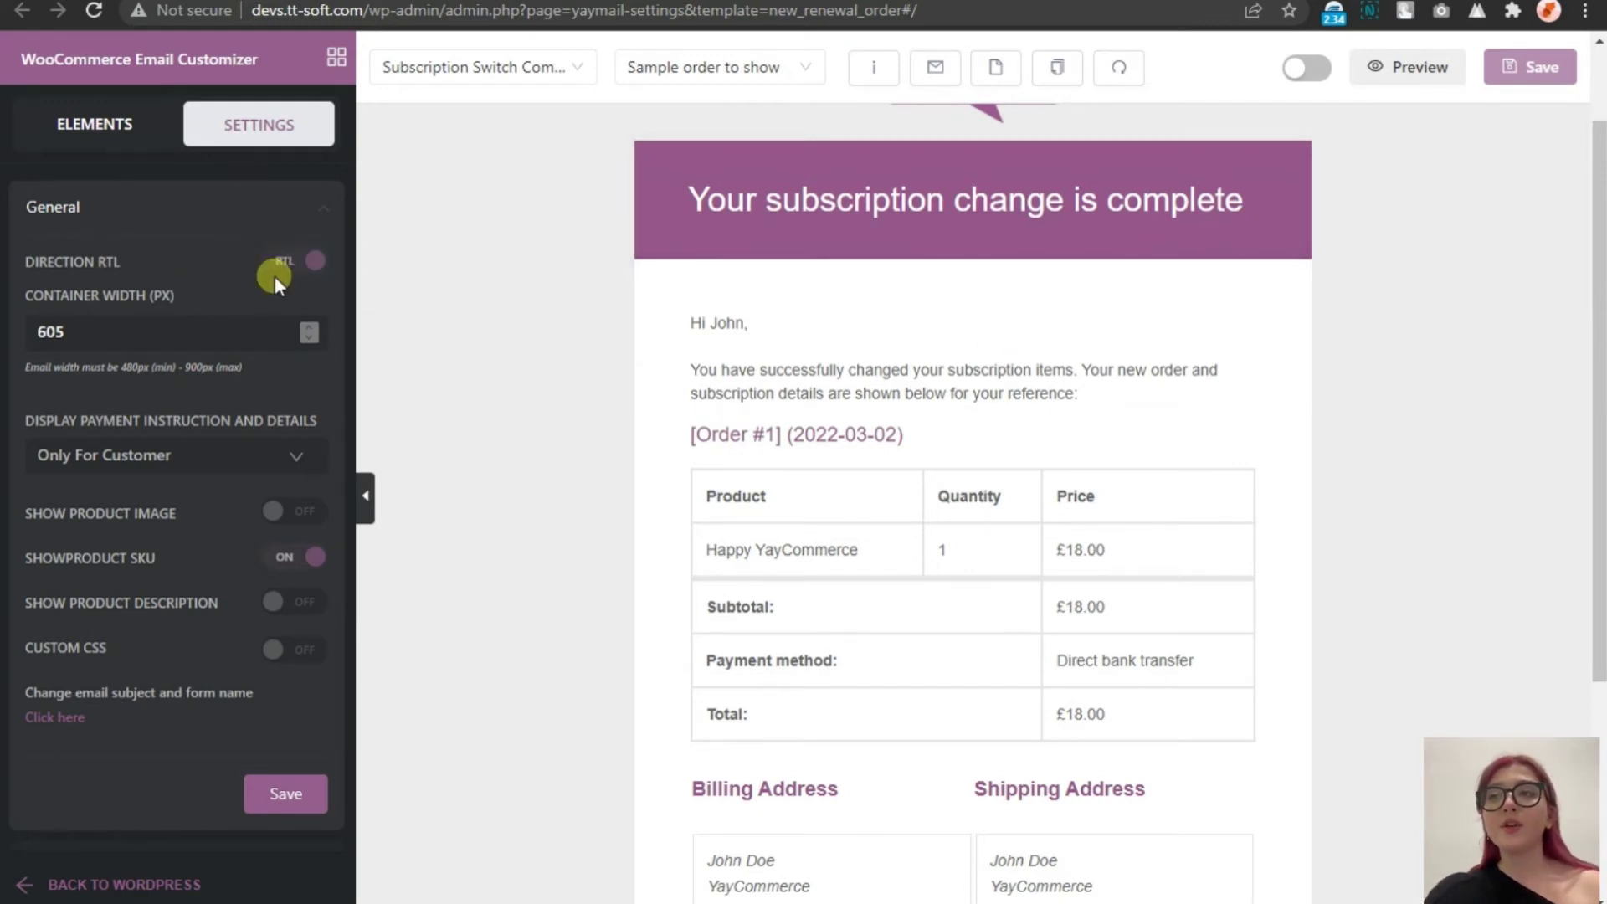
{"action": "left_click_drag", "start_coordinate": [95, 327], "coordinate": [11, 335]}
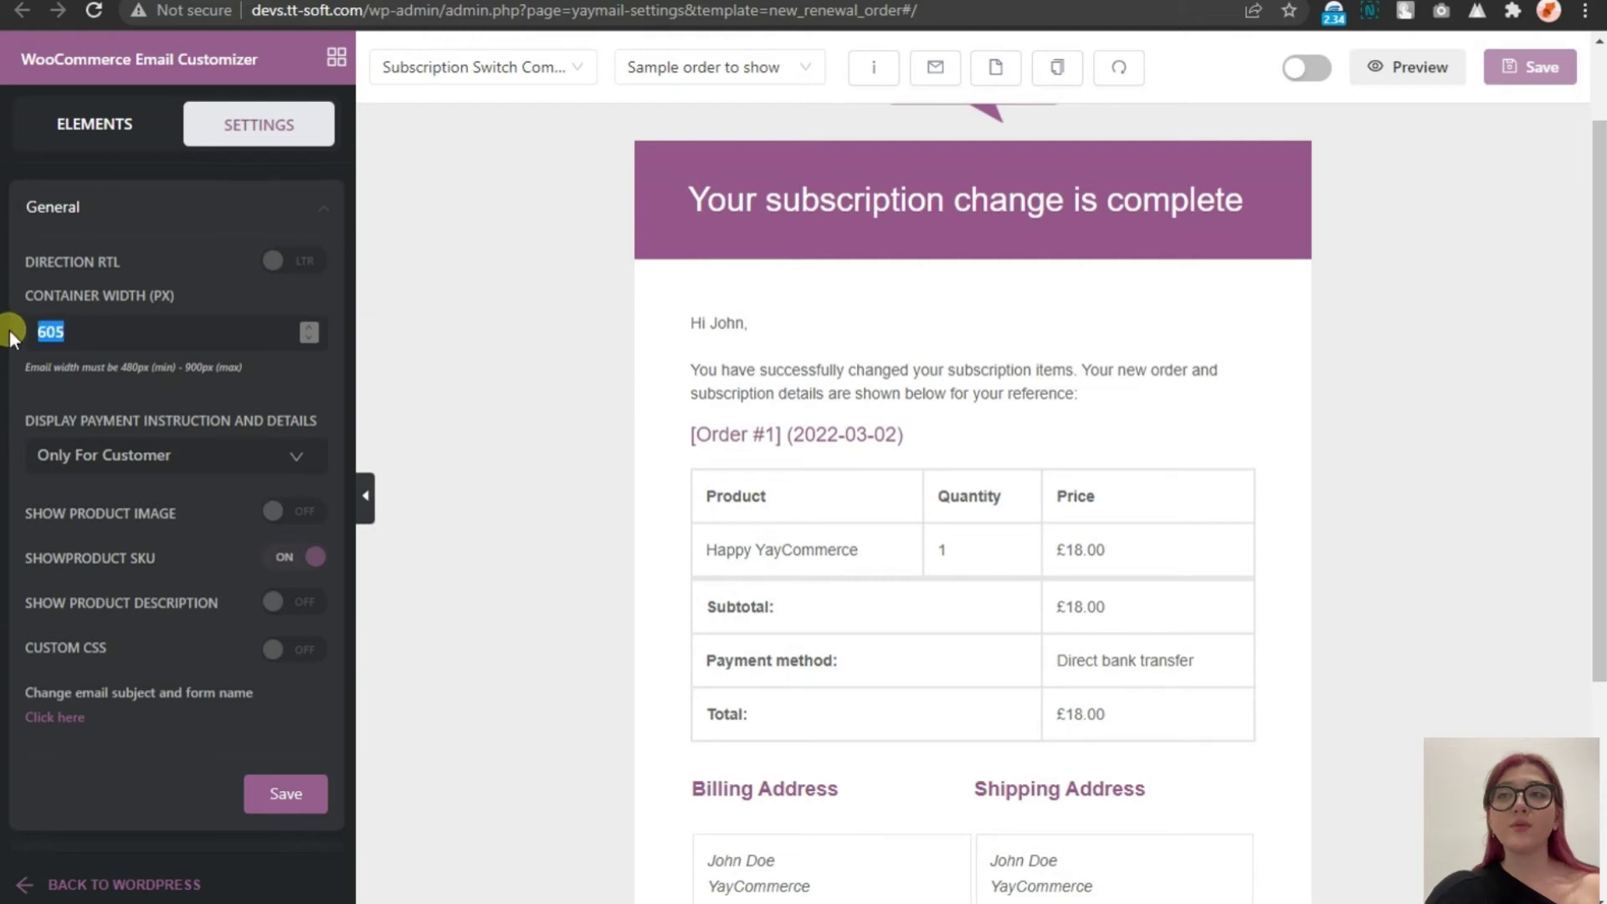
{"action": "left_click", "coordinate": [308, 327]}
{"action": "left_click", "coordinate": [309, 327]}
{"action": "left_click", "coordinate": [308, 328]}
{"action": "left_click", "coordinate": [308, 327]}
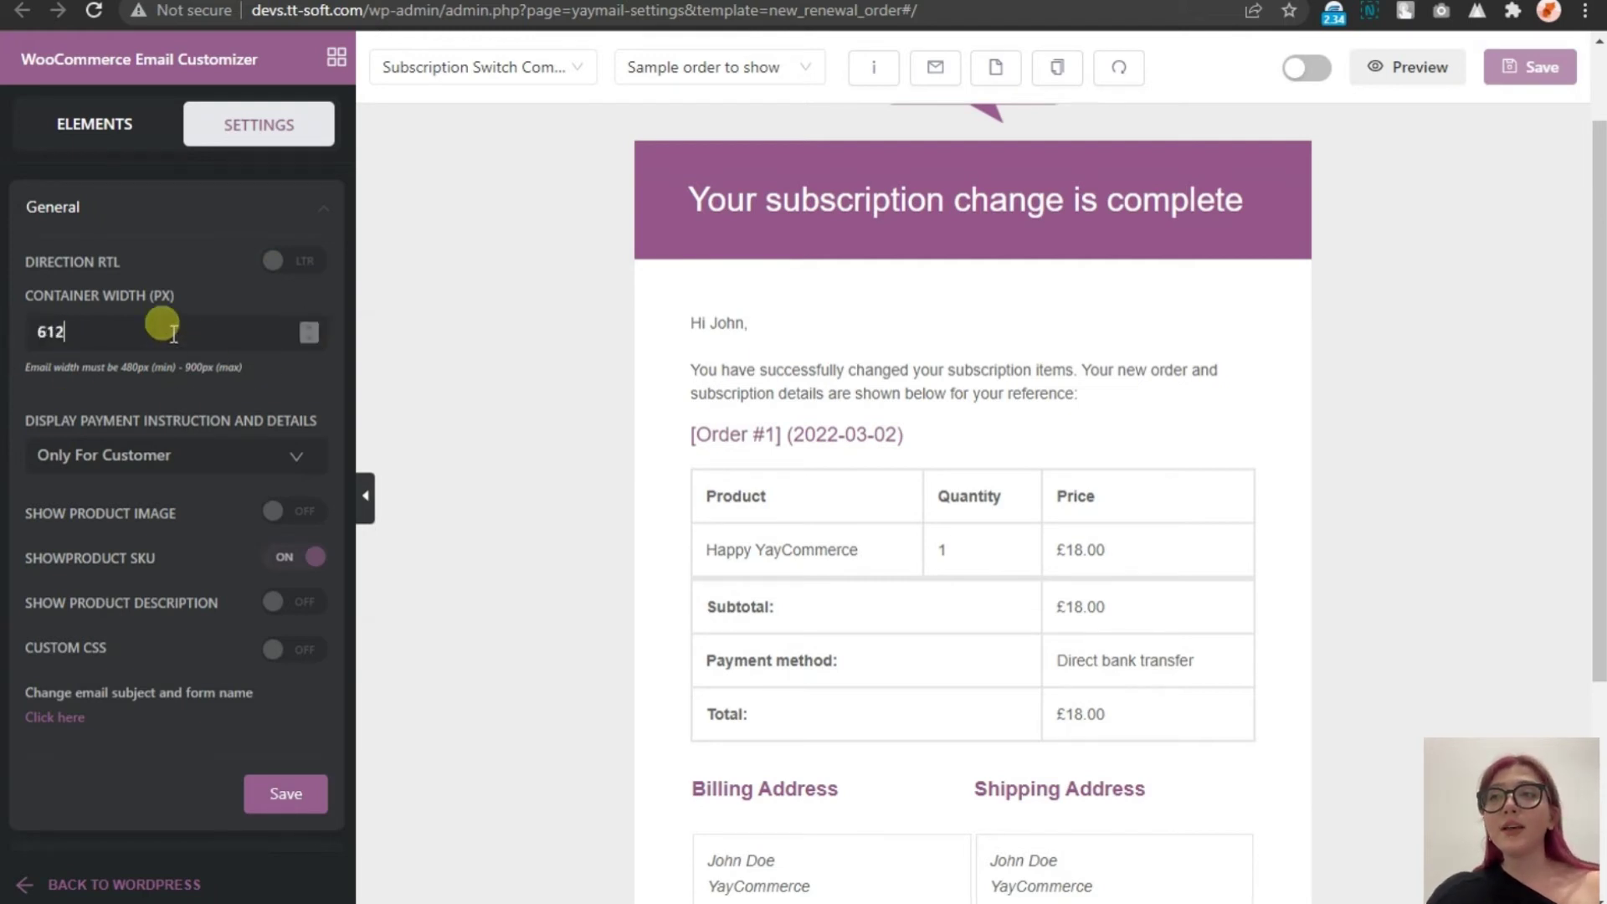
{"action": "left_click_drag", "start_coordinate": [161, 327], "coordinate": [34, 331]}
{"action": "key", "text": "BackSpace"}
{"action": "type", "text": "700"}
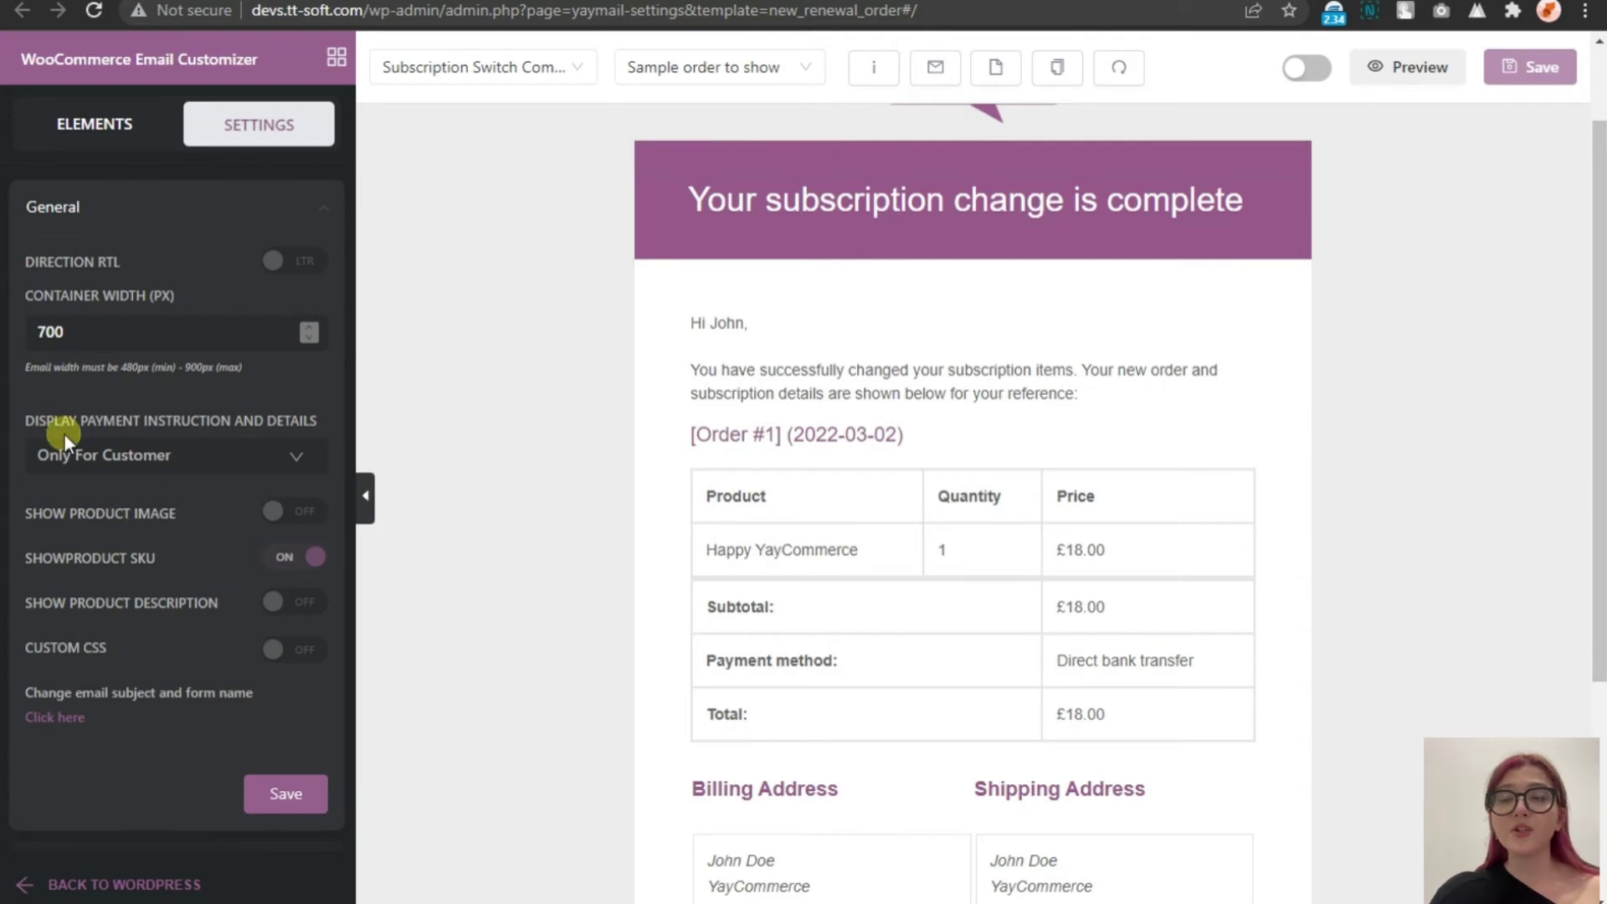
Keep payment instructions shown only to the customer, and leave product images off after trying them
{"action": "left_click", "coordinate": [233, 458]}
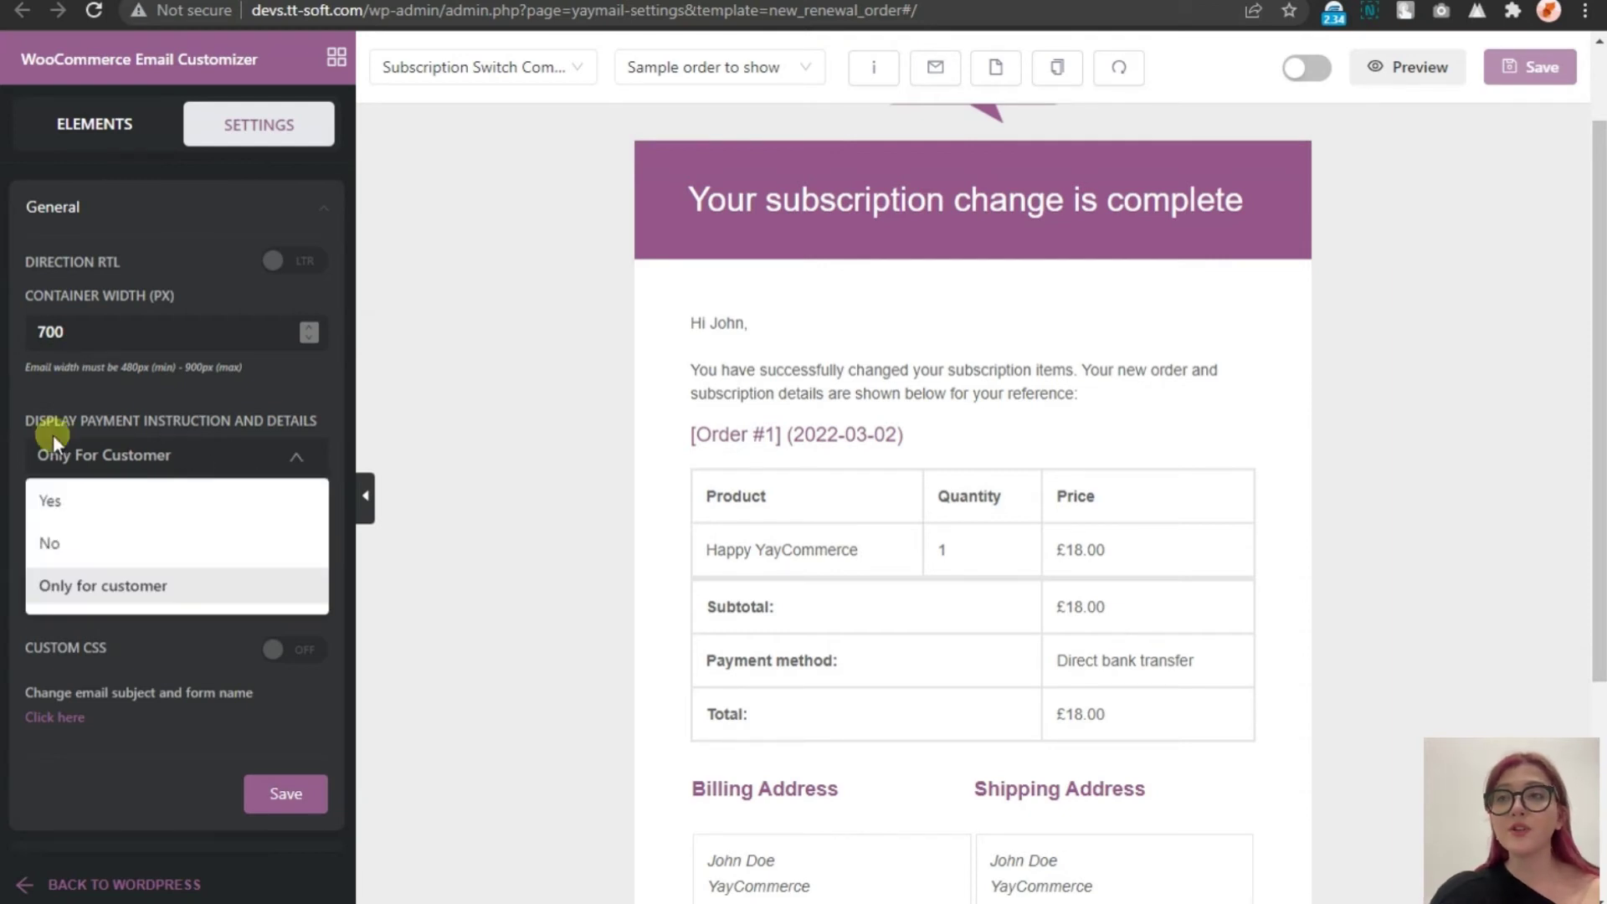
{"action": "left_click", "coordinate": [99, 602]}
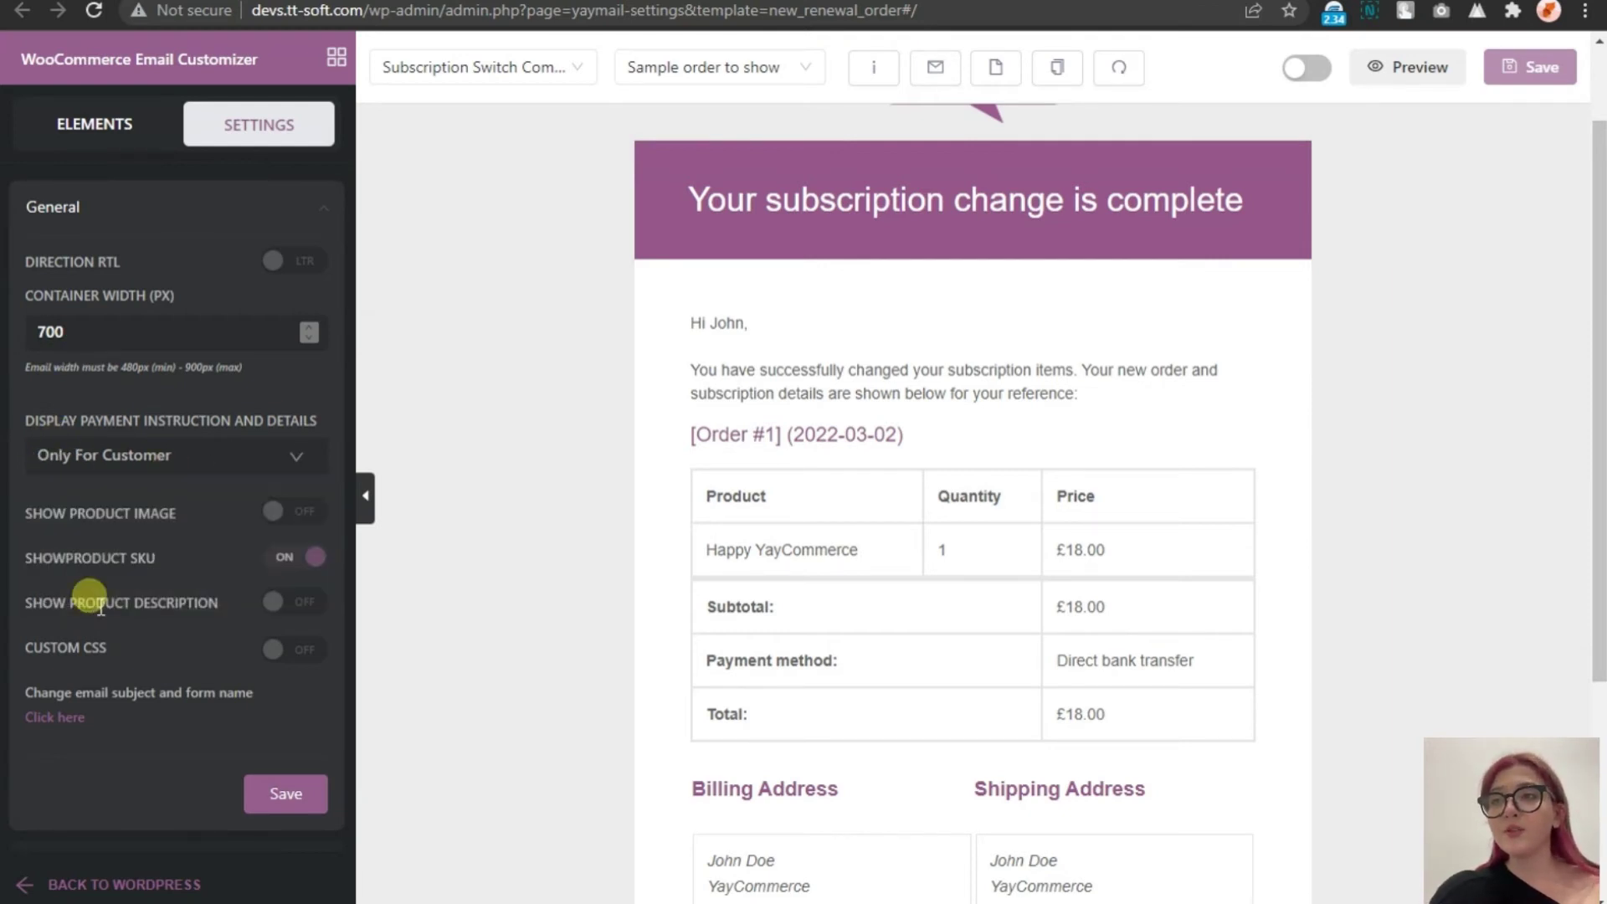
{"action": "left_click", "coordinate": [276, 518]}
{"action": "left_click", "coordinate": [180, 682]}
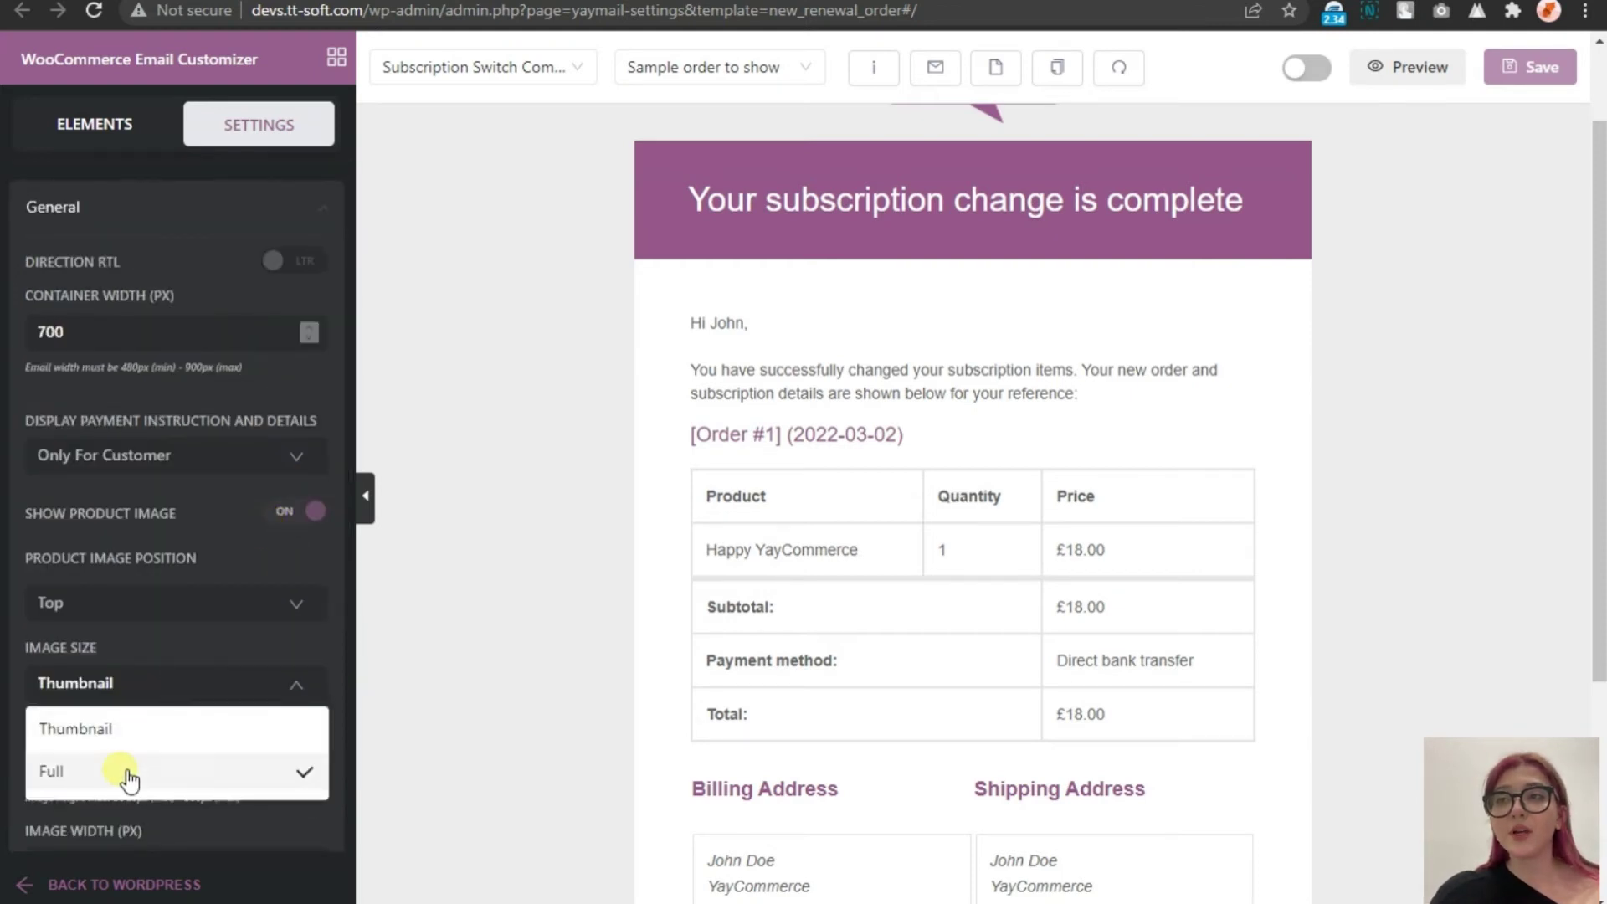
{"action": "left_click", "coordinate": [137, 603]}
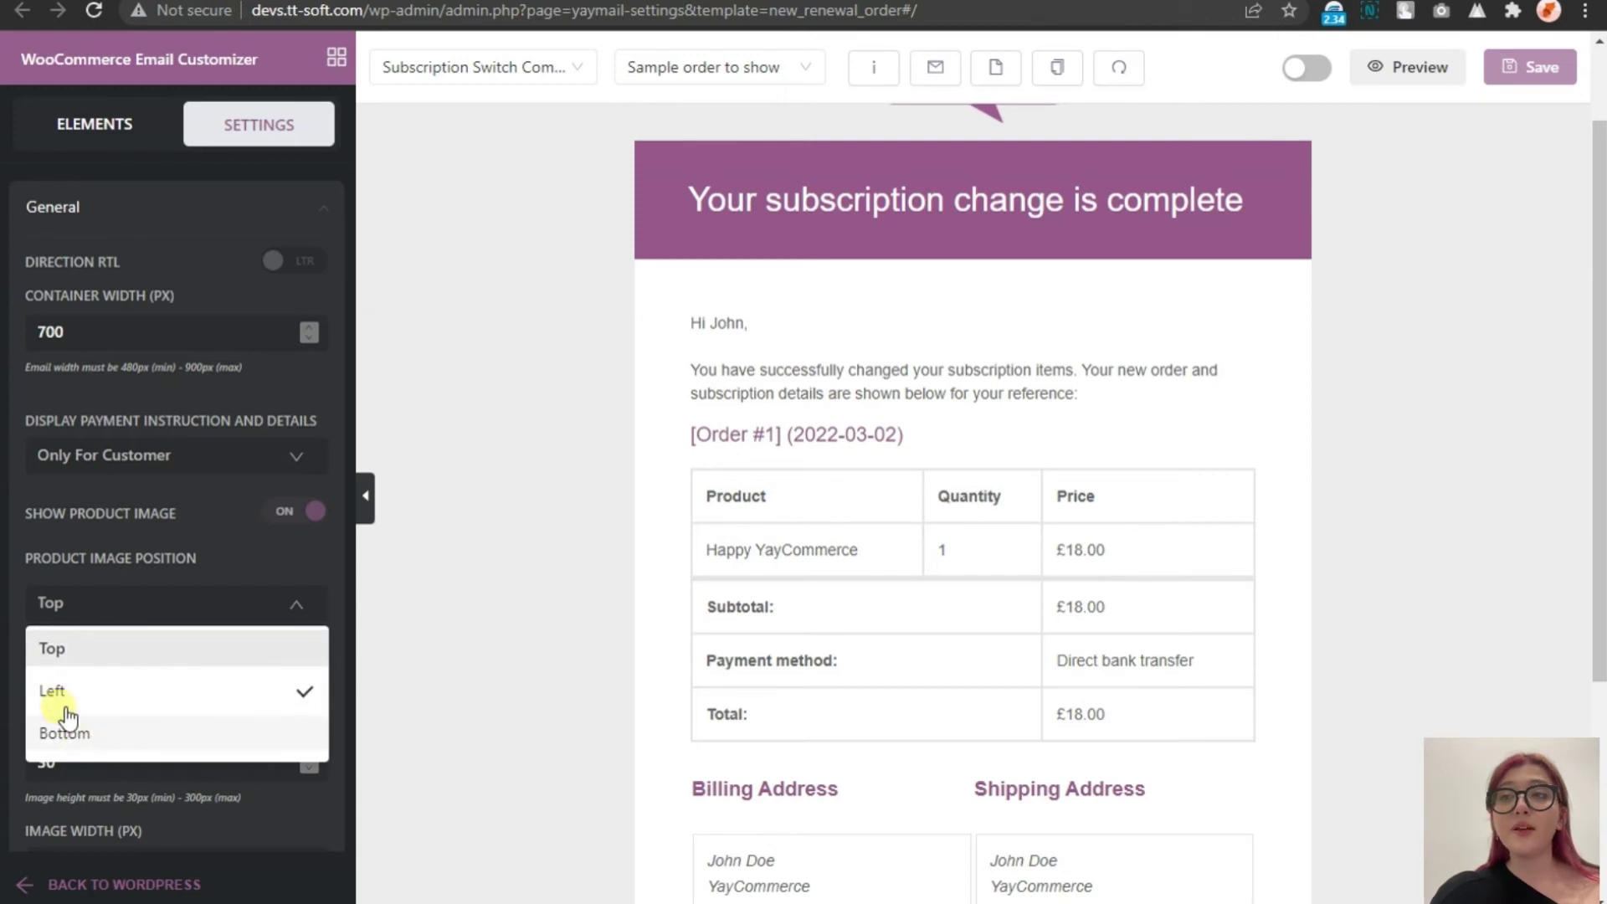
{"action": "left_click", "coordinate": [300, 514]}
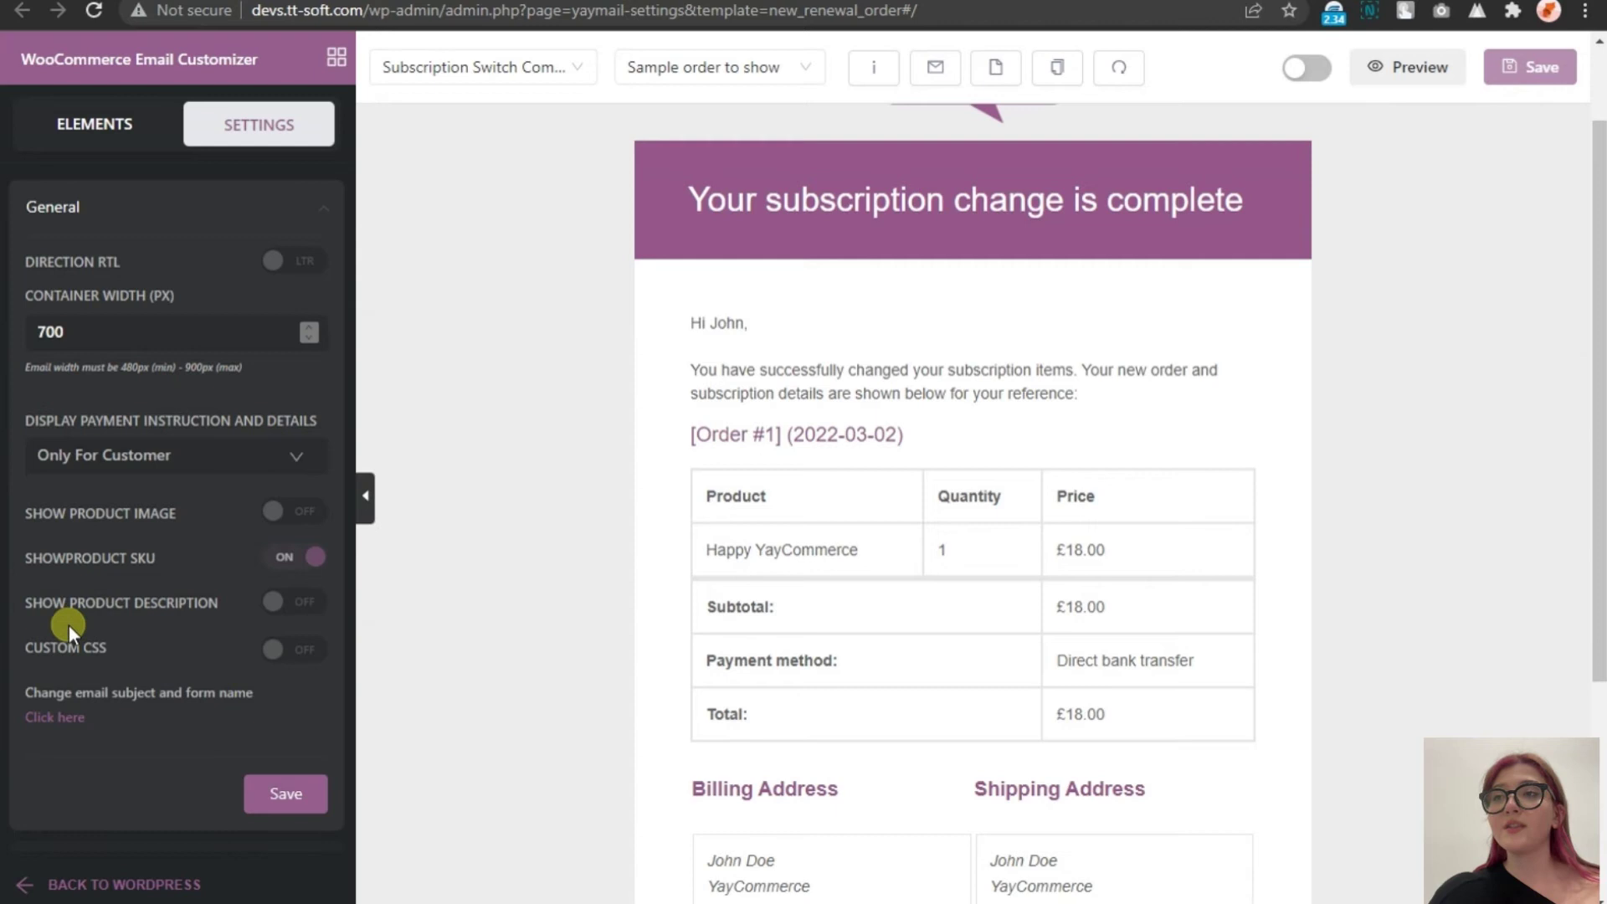
Turn on product descriptions in the order table
{"action": "left_click", "coordinate": [280, 607]}
{"action": "left_click", "coordinate": [285, 655]}
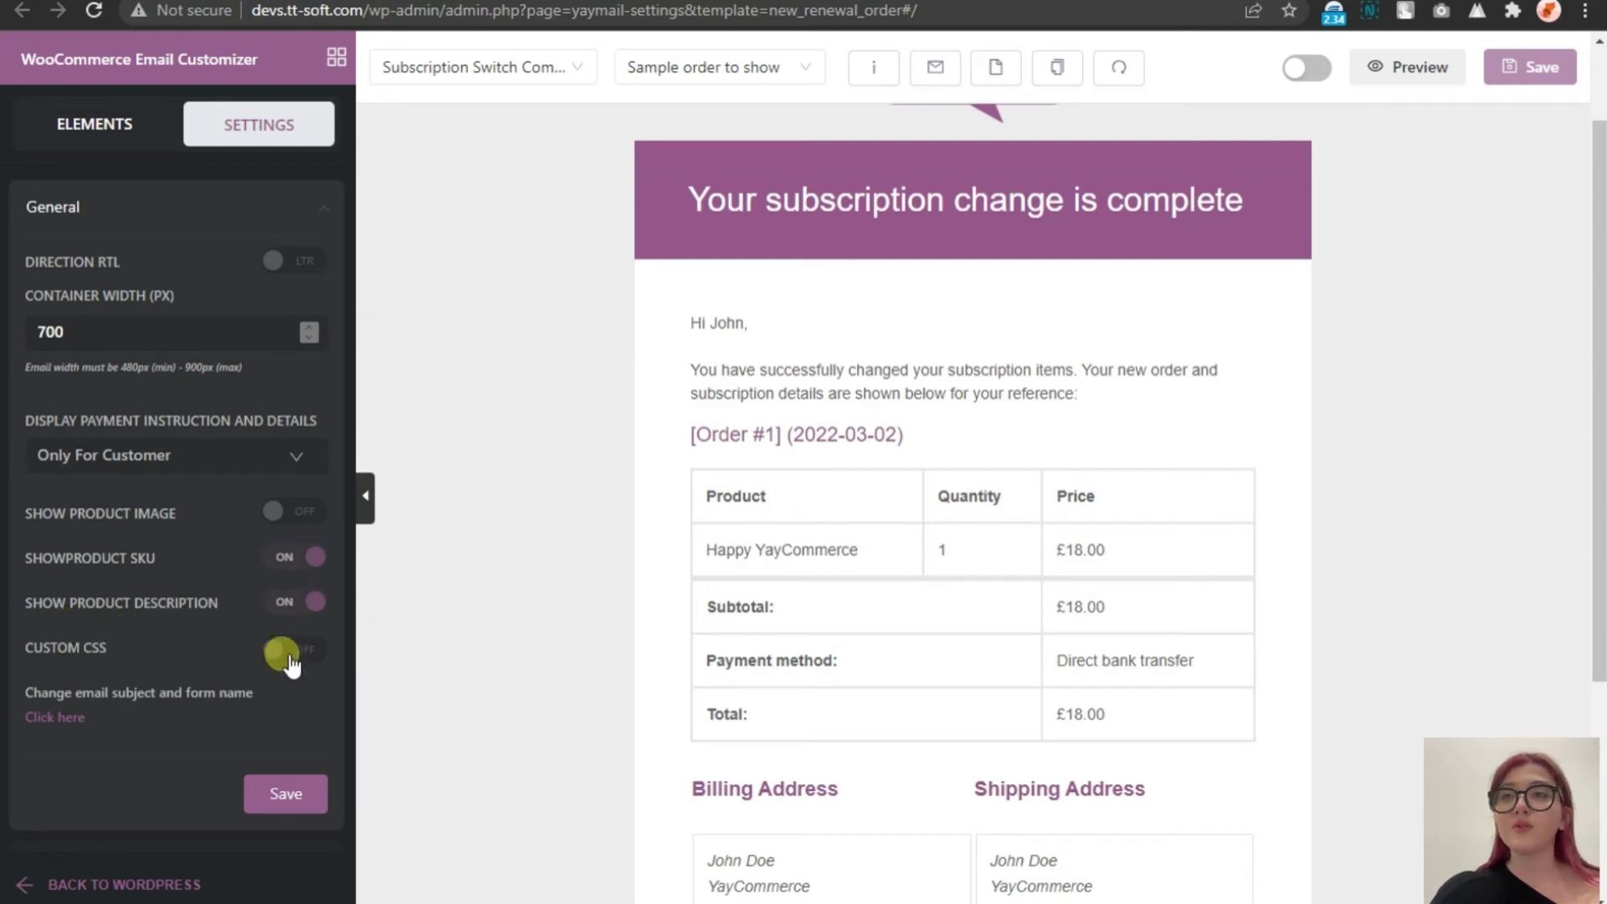
{"action": "scroll", "coordinate": [796, 455], "scroll_direction": "down", "scroll_amount": 4}
{"action": "scroll", "coordinate": [922, 452], "scroll_direction": "up", "scroll_amount": 5}
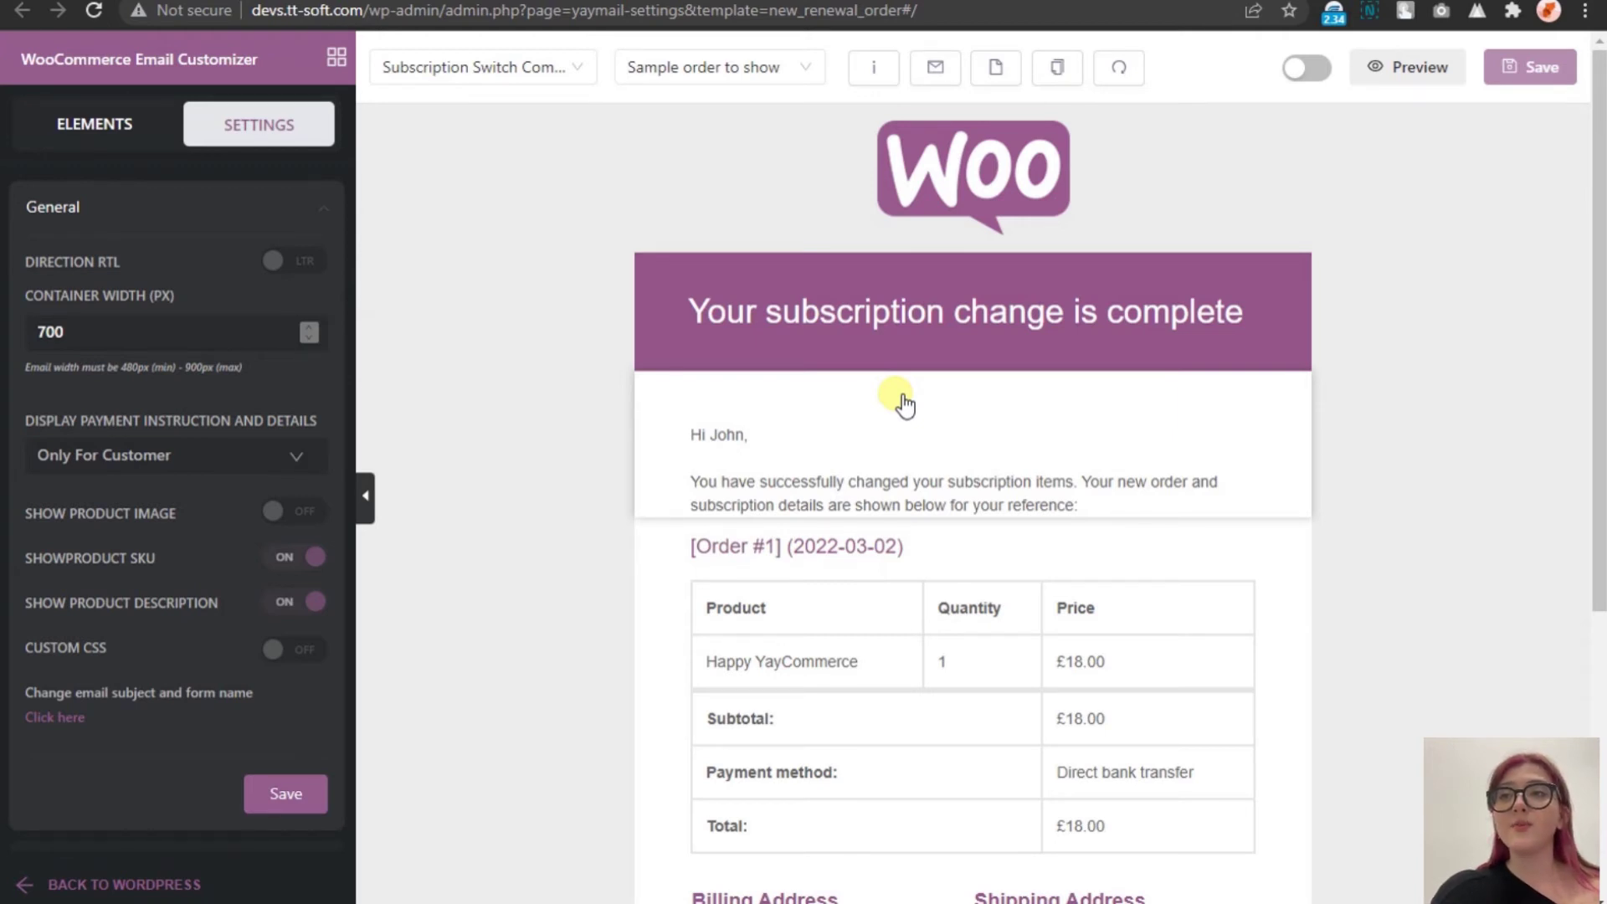
Give the greeting text block a light grey background colour
{"action": "left_click", "coordinate": [276, 660]}
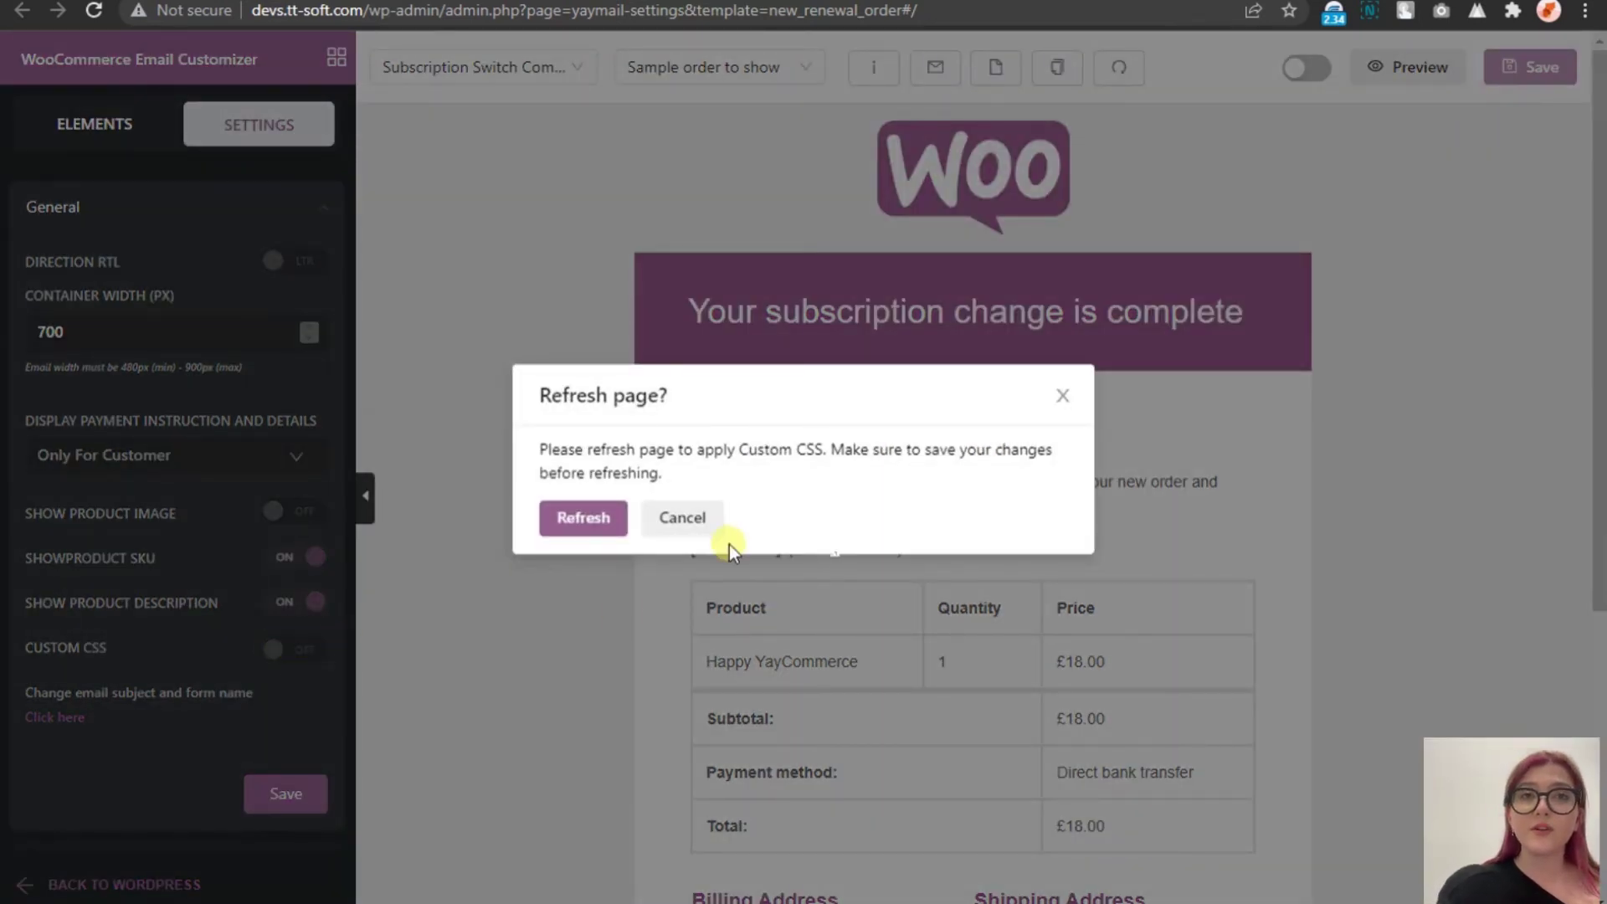
{"action": "left_click", "coordinate": [705, 523]}
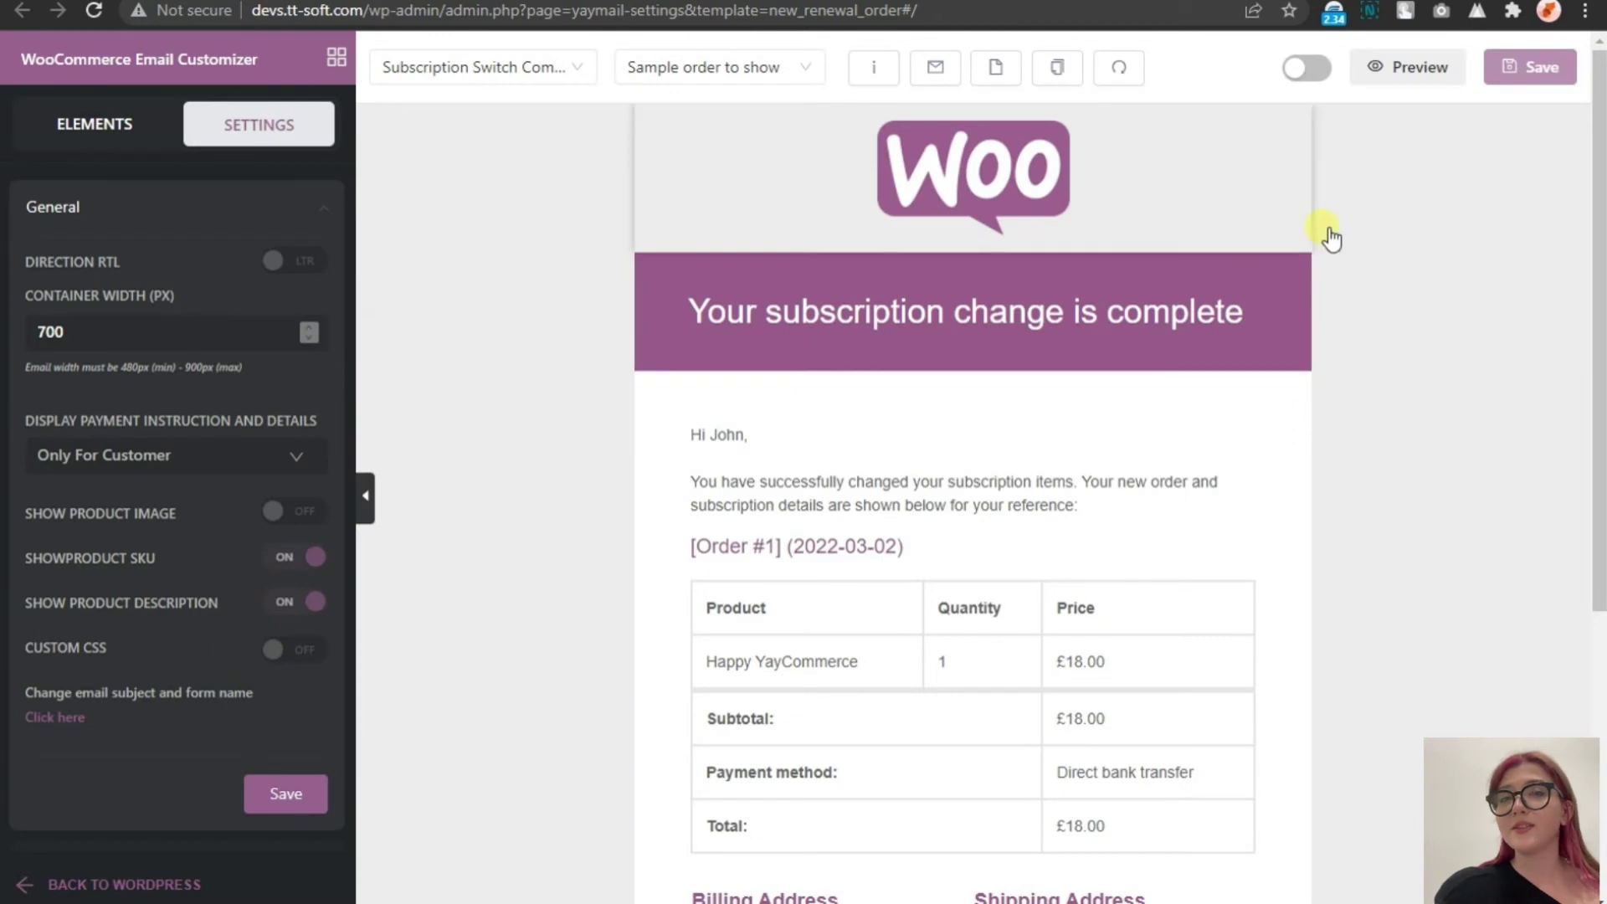
{"action": "left_click", "coordinate": [871, 381]}
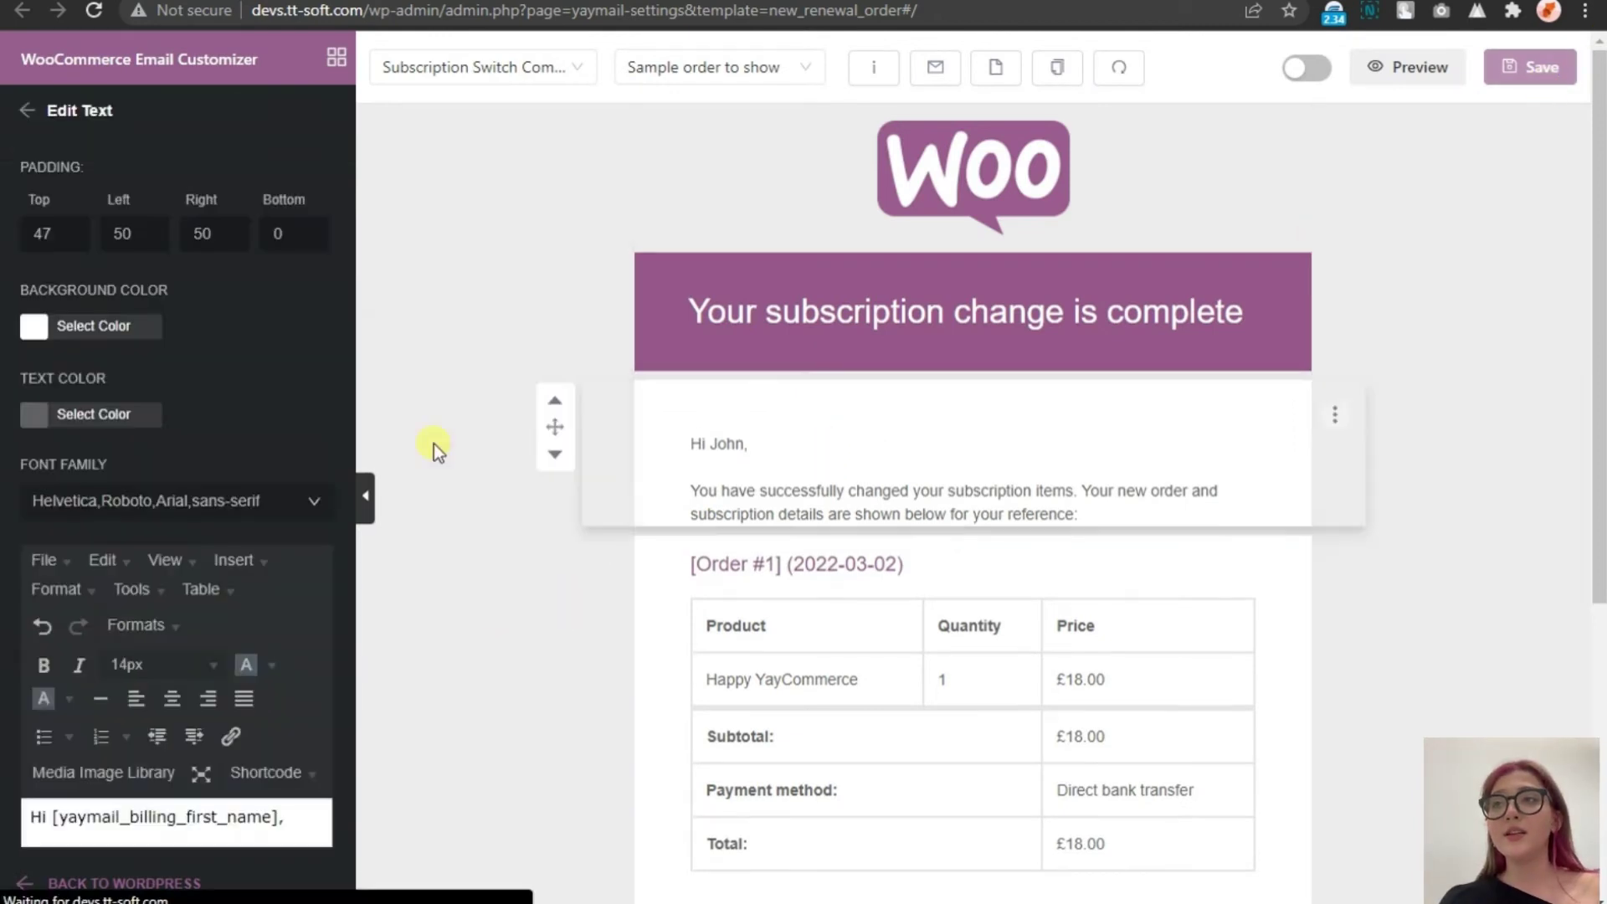
{"action": "left_click", "coordinate": [38, 325]}
{"action": "left_click_drag", "start_coordinate": [44, 397], "coordinate": [29, 358]}
{"action": "left_click", "coordinate": [227, 276]}
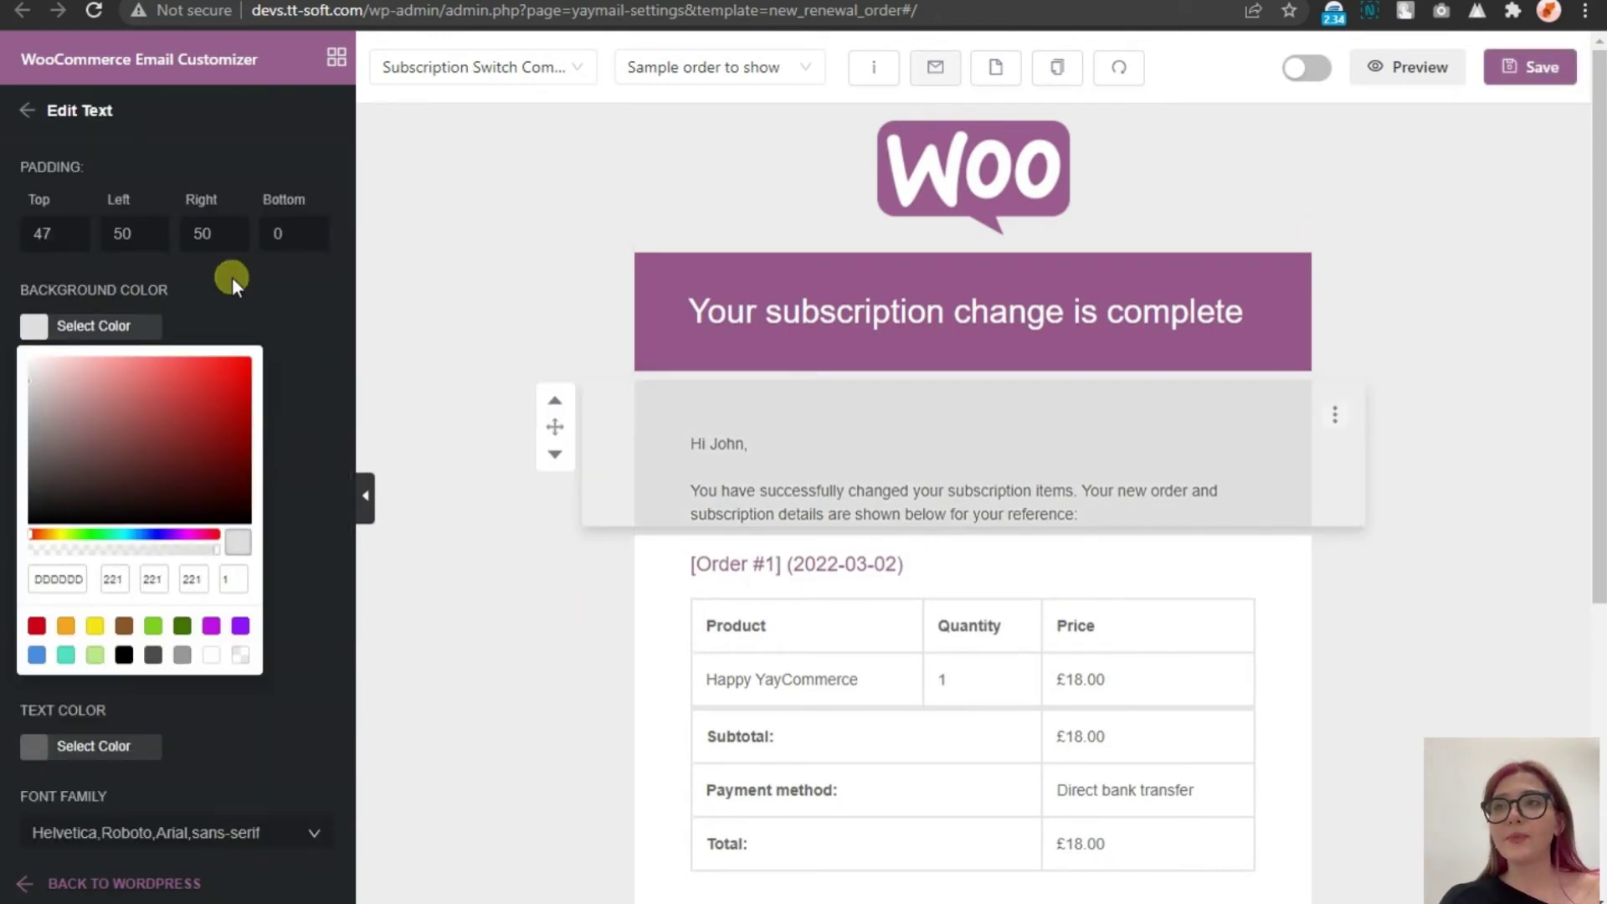
{"action": "left_click", "coordinate": [27, 109]}
{"action": "left_click", "coordinate": [201, 266]}
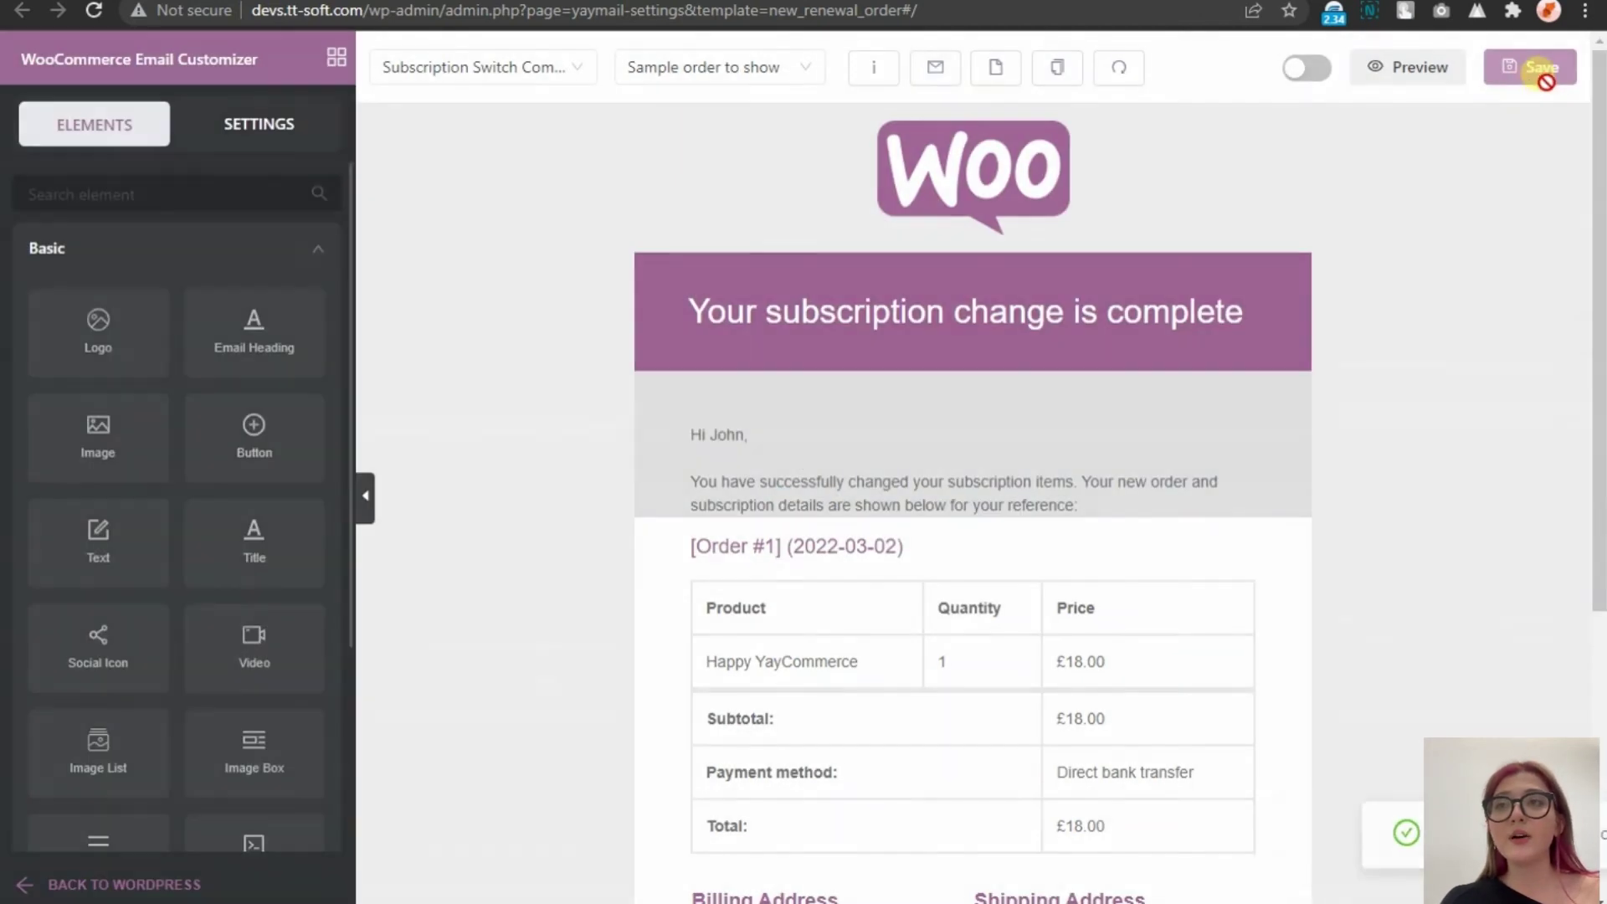
Turn Custom CSS on in General settings and refresh the editor
{"action": "left_click", "coordinate": [256, 126]}
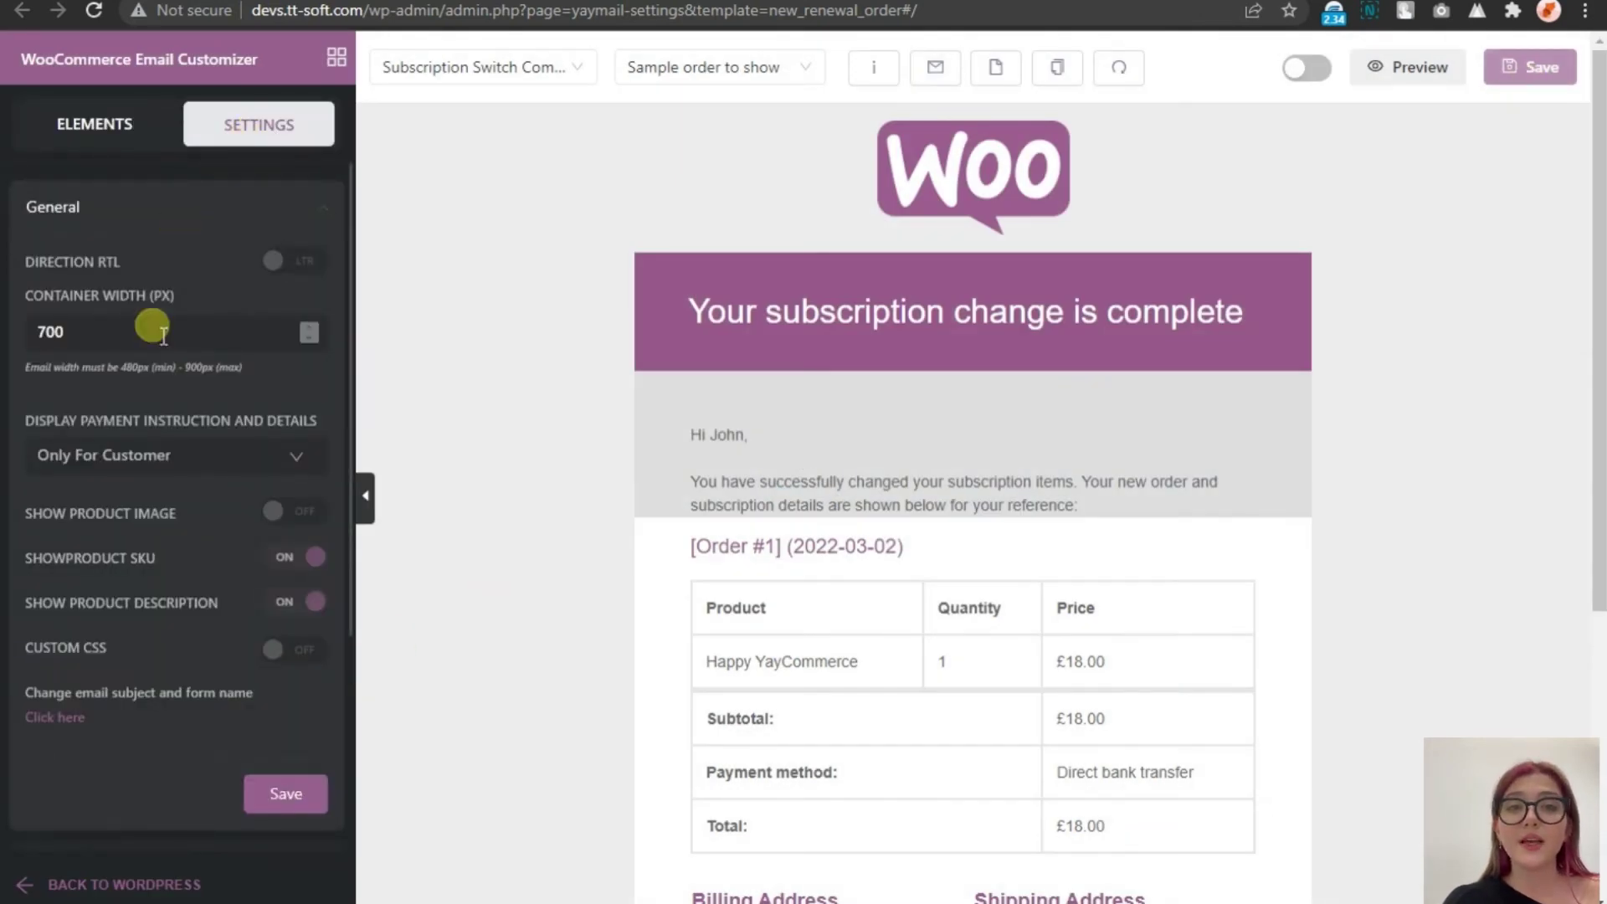
{"action": "left_click", "coordinate": [273, 650]}
{"action": "left_click", "coordinate": [586, 519]}
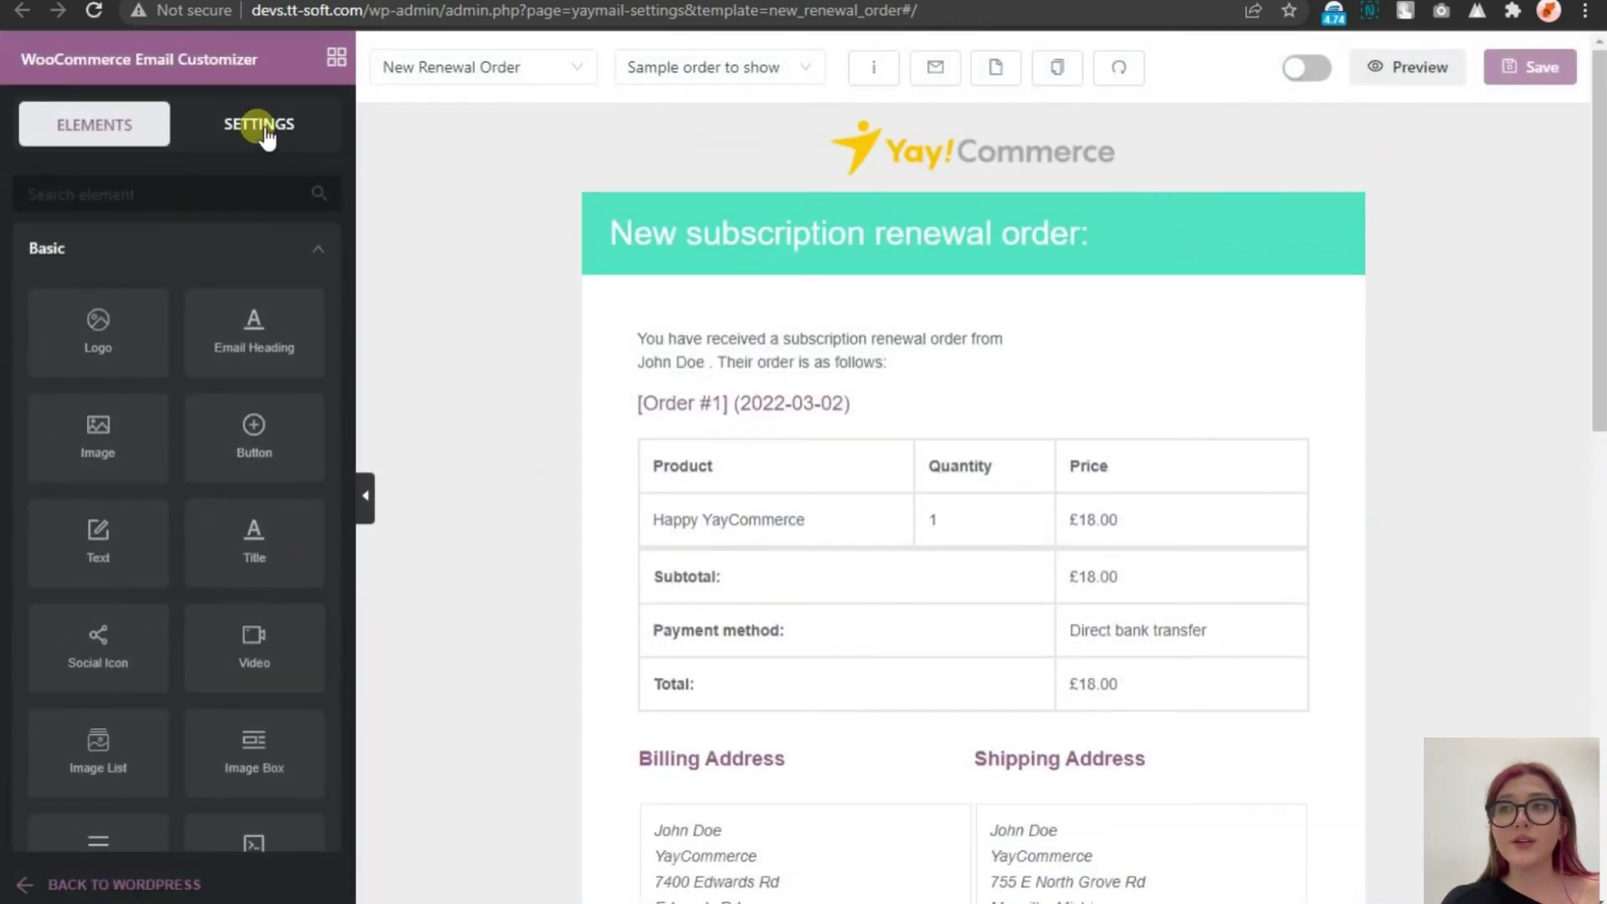
{"action": "left_click", "coordinate": [261, 127]}
{"action": "left_click", "coordinate": [458, 76]}
Switch the editor to the Subscription Switched email template
{"action": "scroll", "coordinate": [519, 259], "scroll_direction": "down", "scroll_amount": 2}
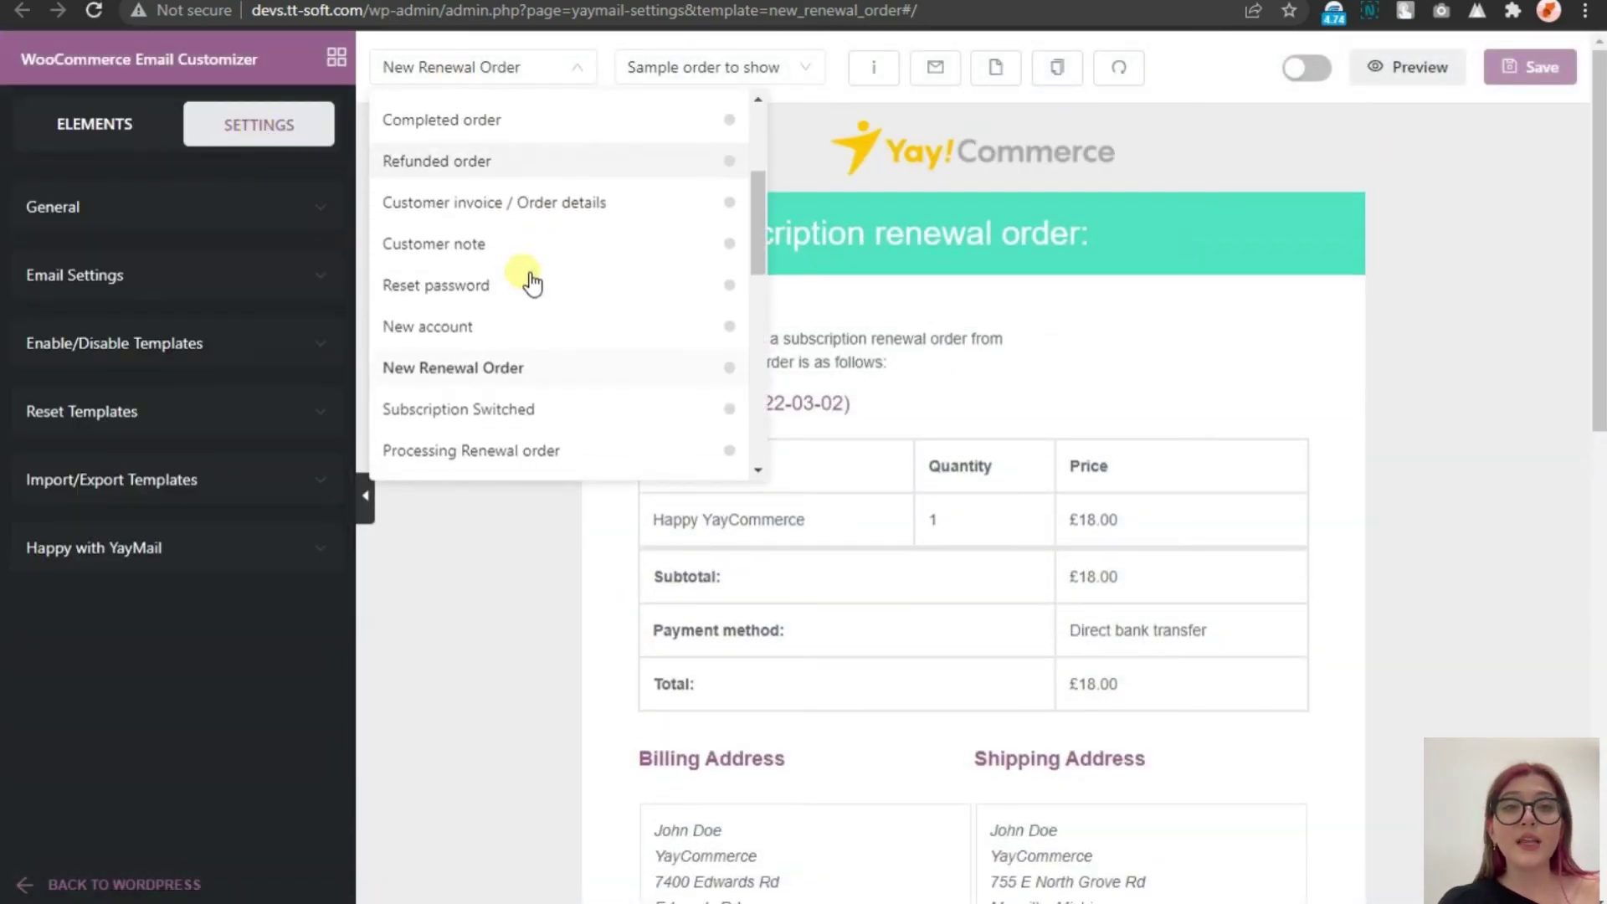
{"action": "scroll", "coordinate": [533, 289], "scroll_direction": "down", "scroll_amount": 3}
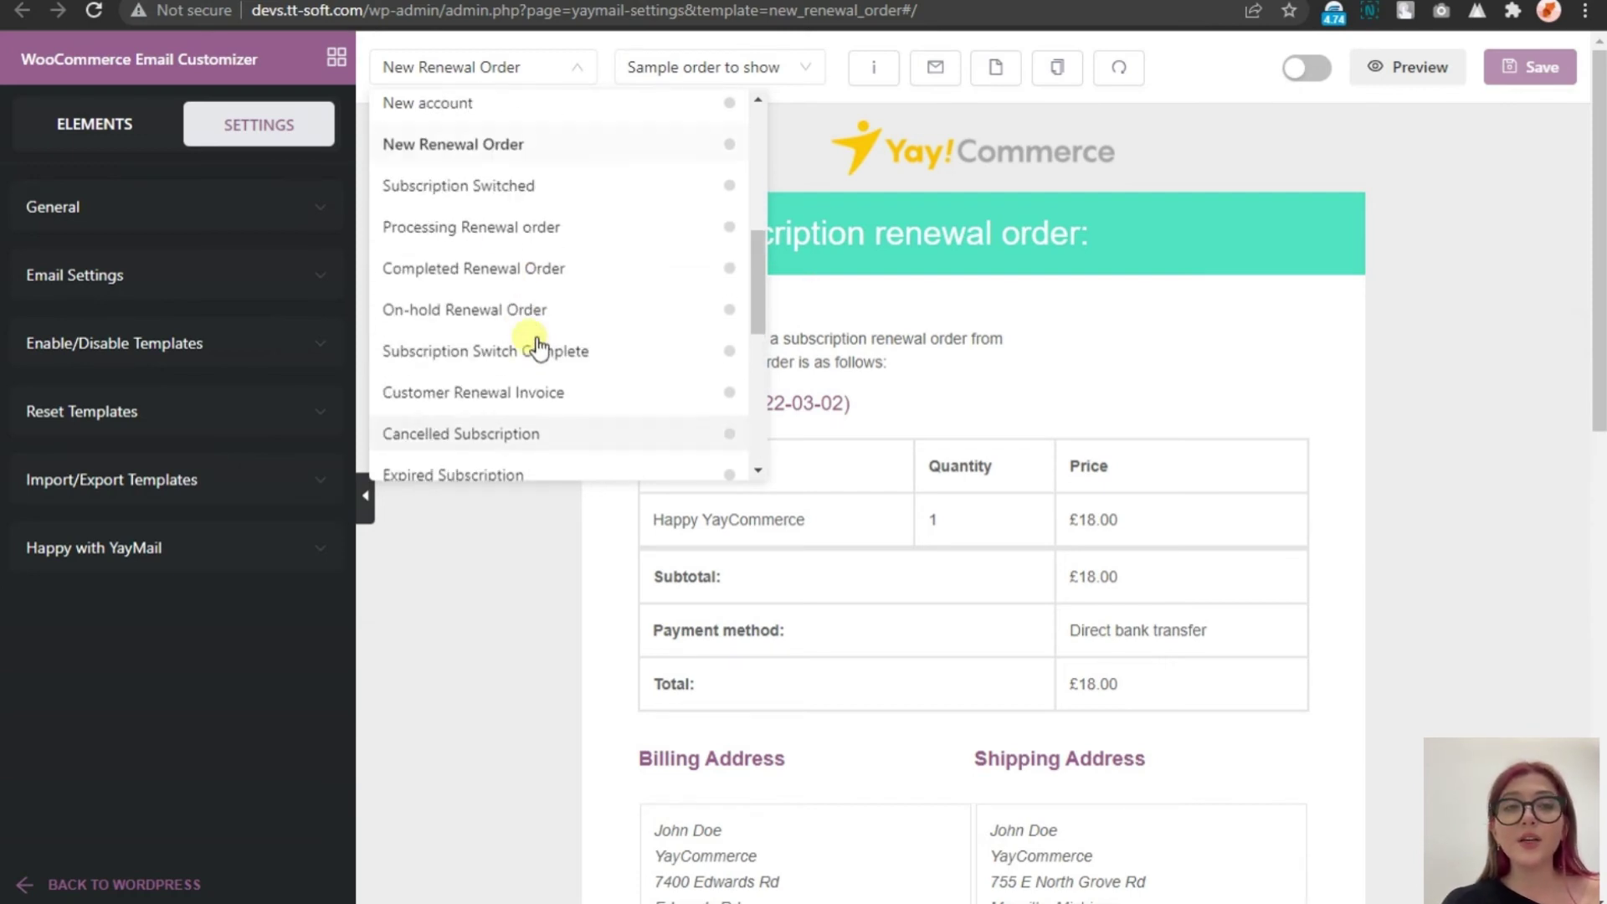
{"action": "left_click", "coordinate": [499, 185]}
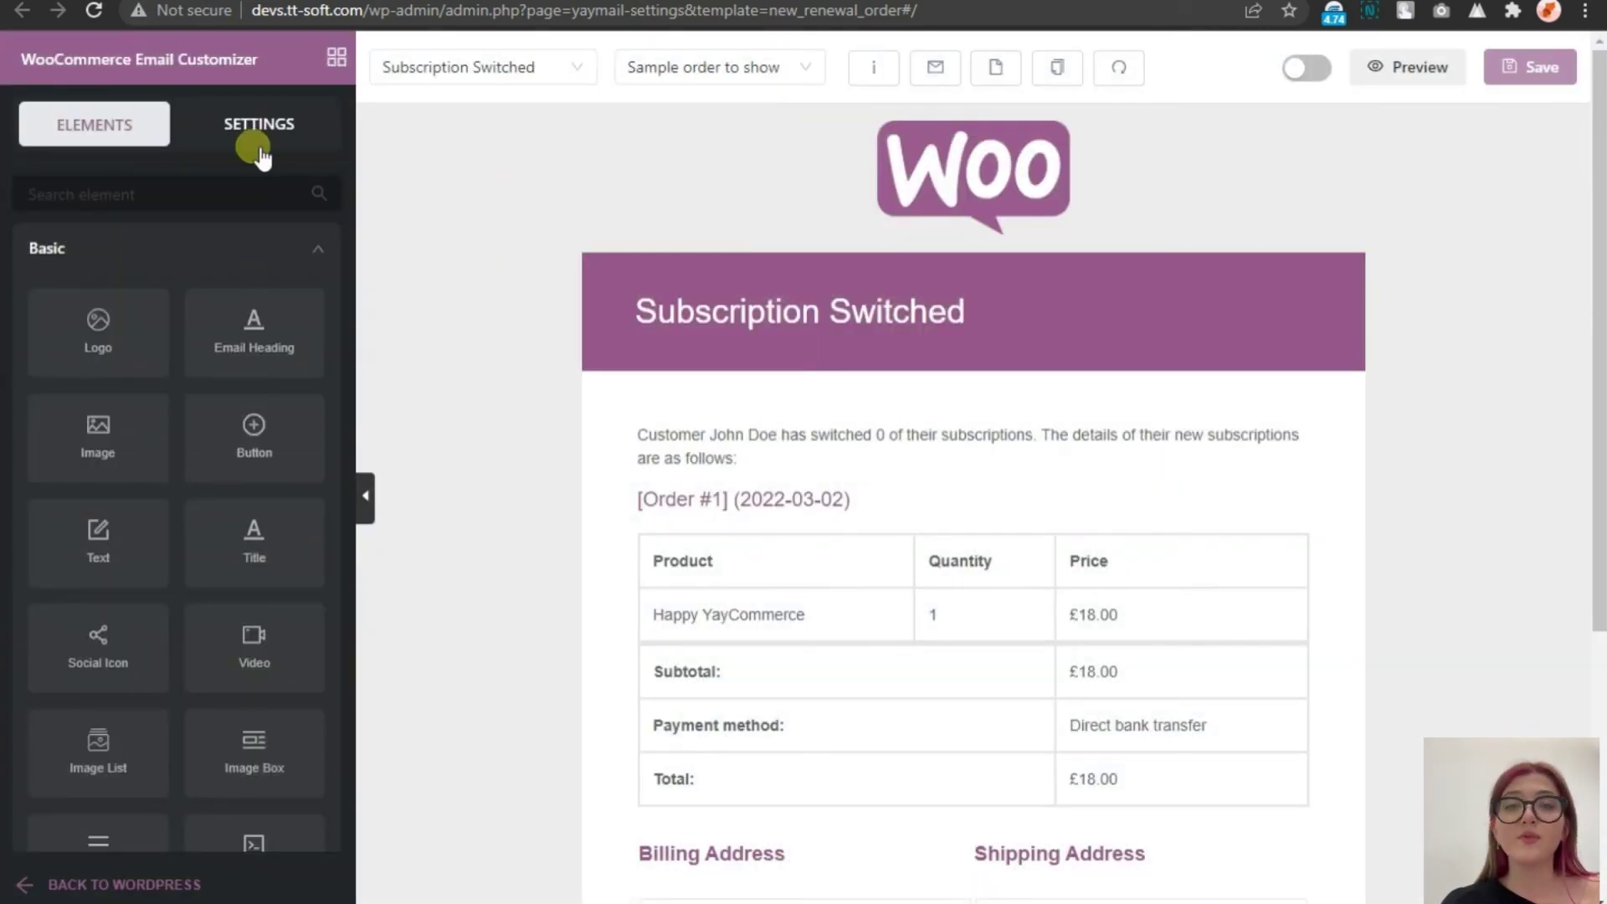
Save the custom CSS rule .yayMail { background: red; } in General settings
{"action": "left_click", "coordinate": [259, 153]}
{"action": "left_click", "coordinate": [79, 204]}
{"action": "scroll", "coordinate": [168, 502], "scroll_direction": "down", "scroll_amount": 2}
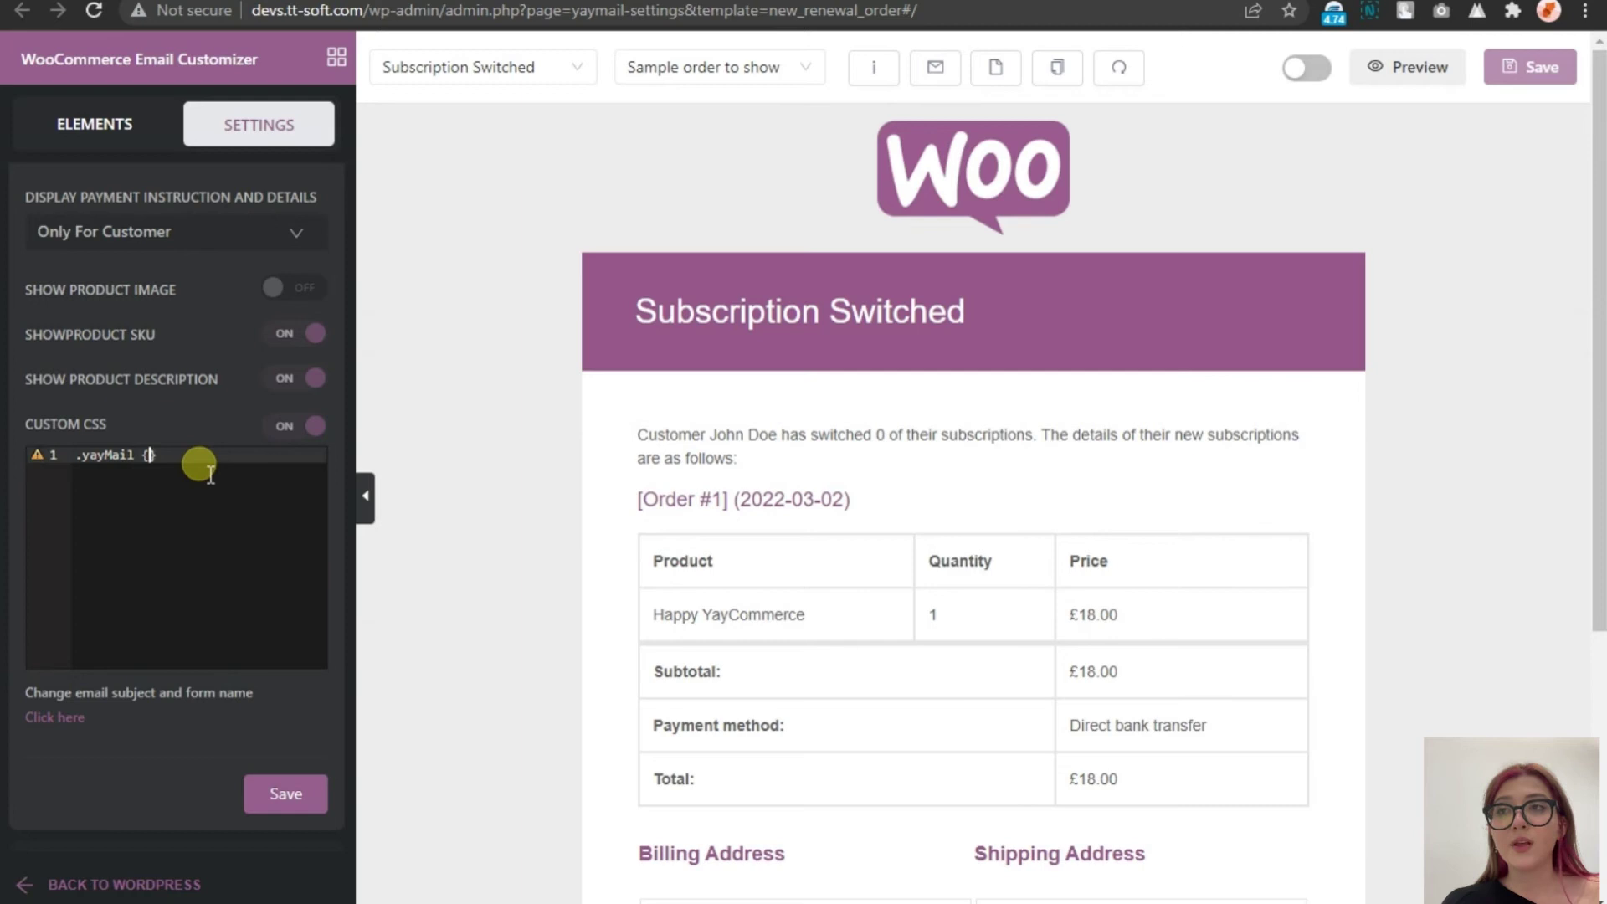
{"action": "key", "text": "Return"}
{"action": "type", "text": "bac"}
{"action": "key", "text": "Down"}
{"action": "key", "text": "Down"}
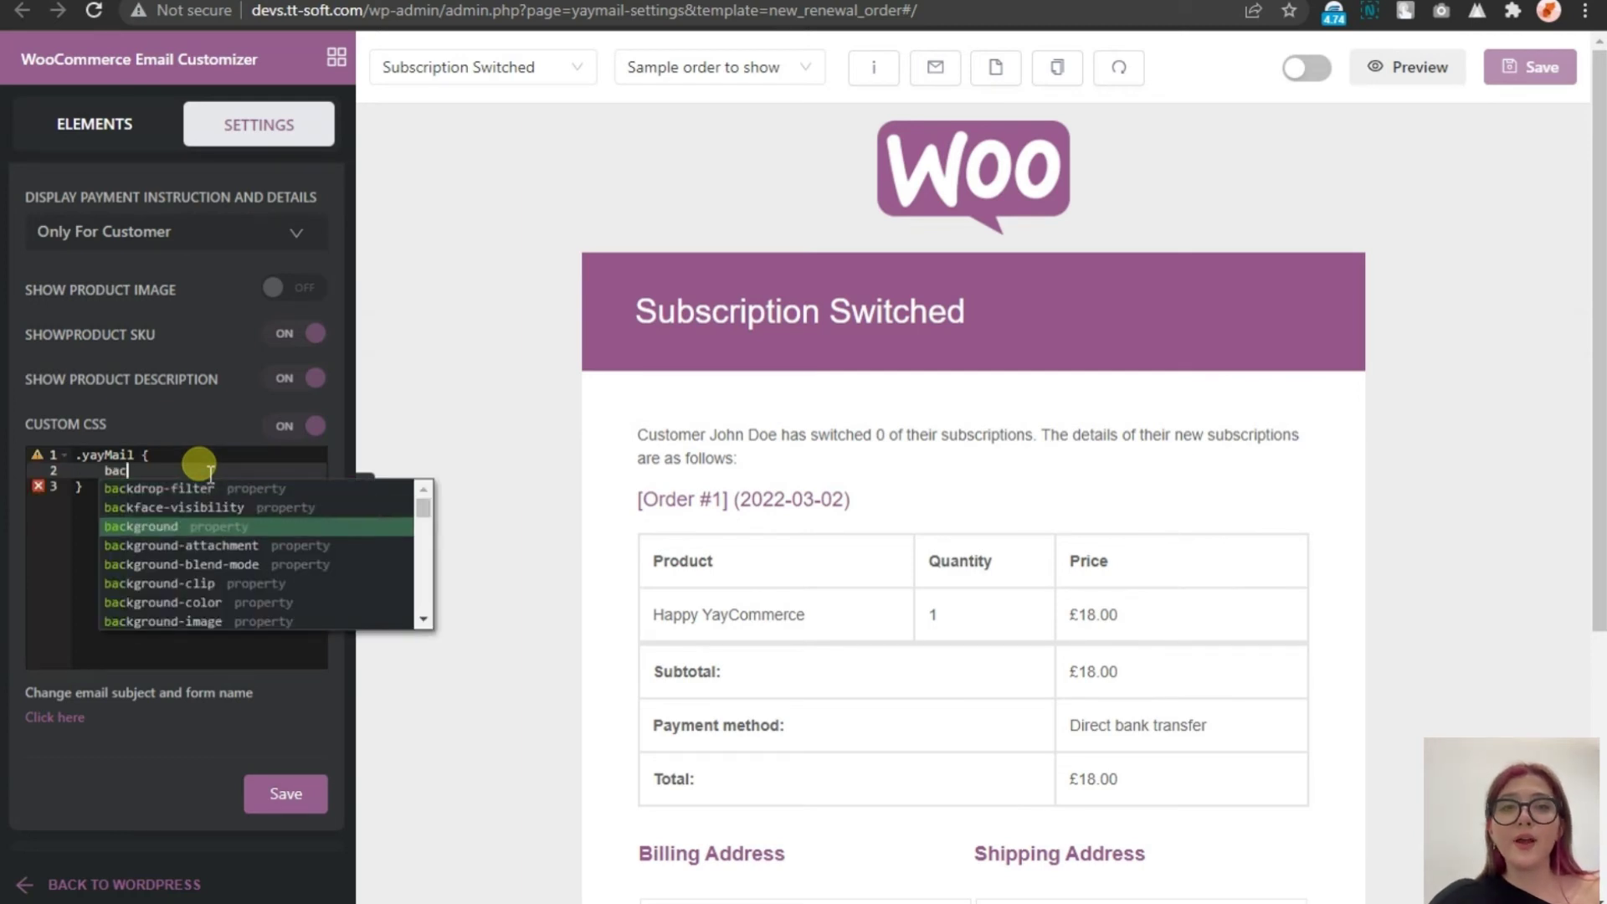
{"action": "key", "text": "Return"}
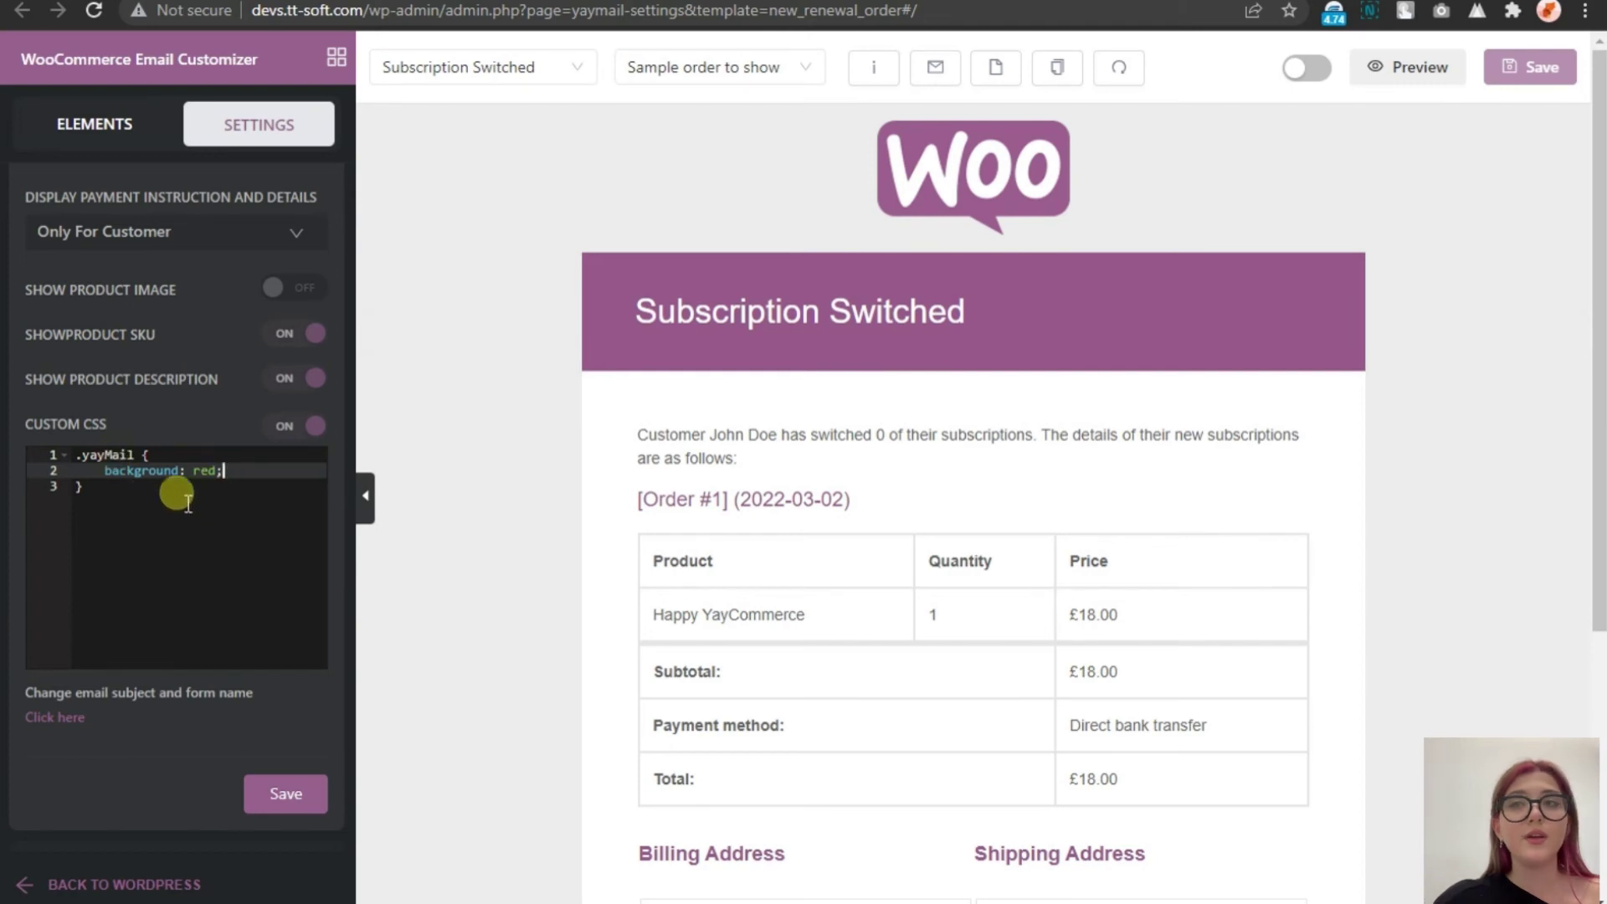
{"action": "scroll", "coordinate": [285, 653], "scroll_direction": "down", "scroll_amount": 2}
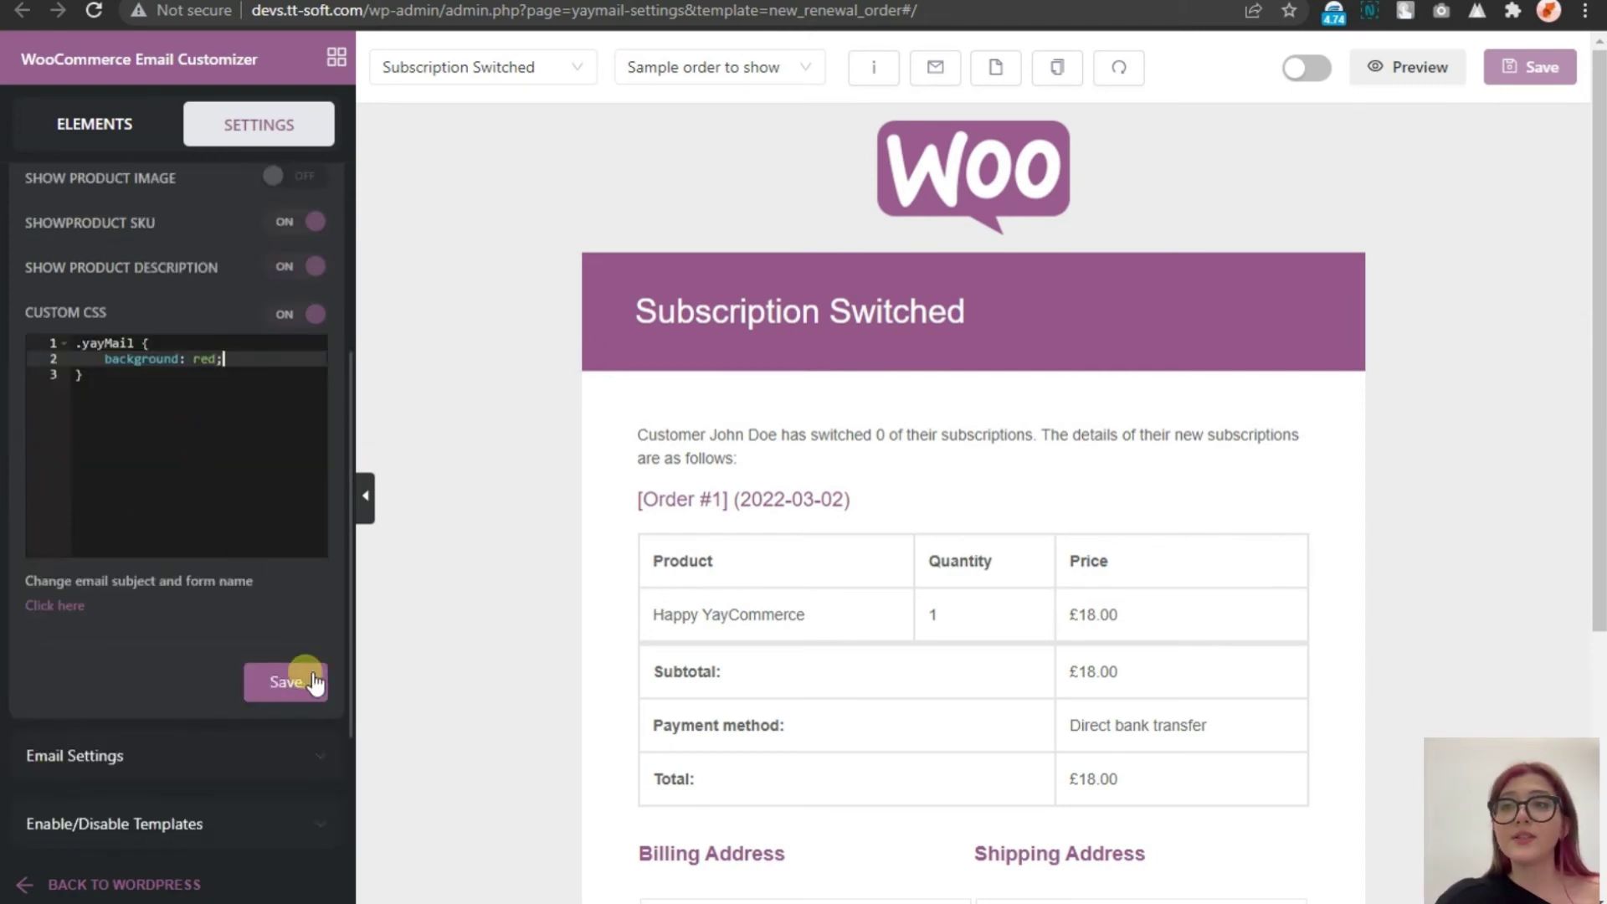
{"action": "left_click", "coordinate": [298, 675]}
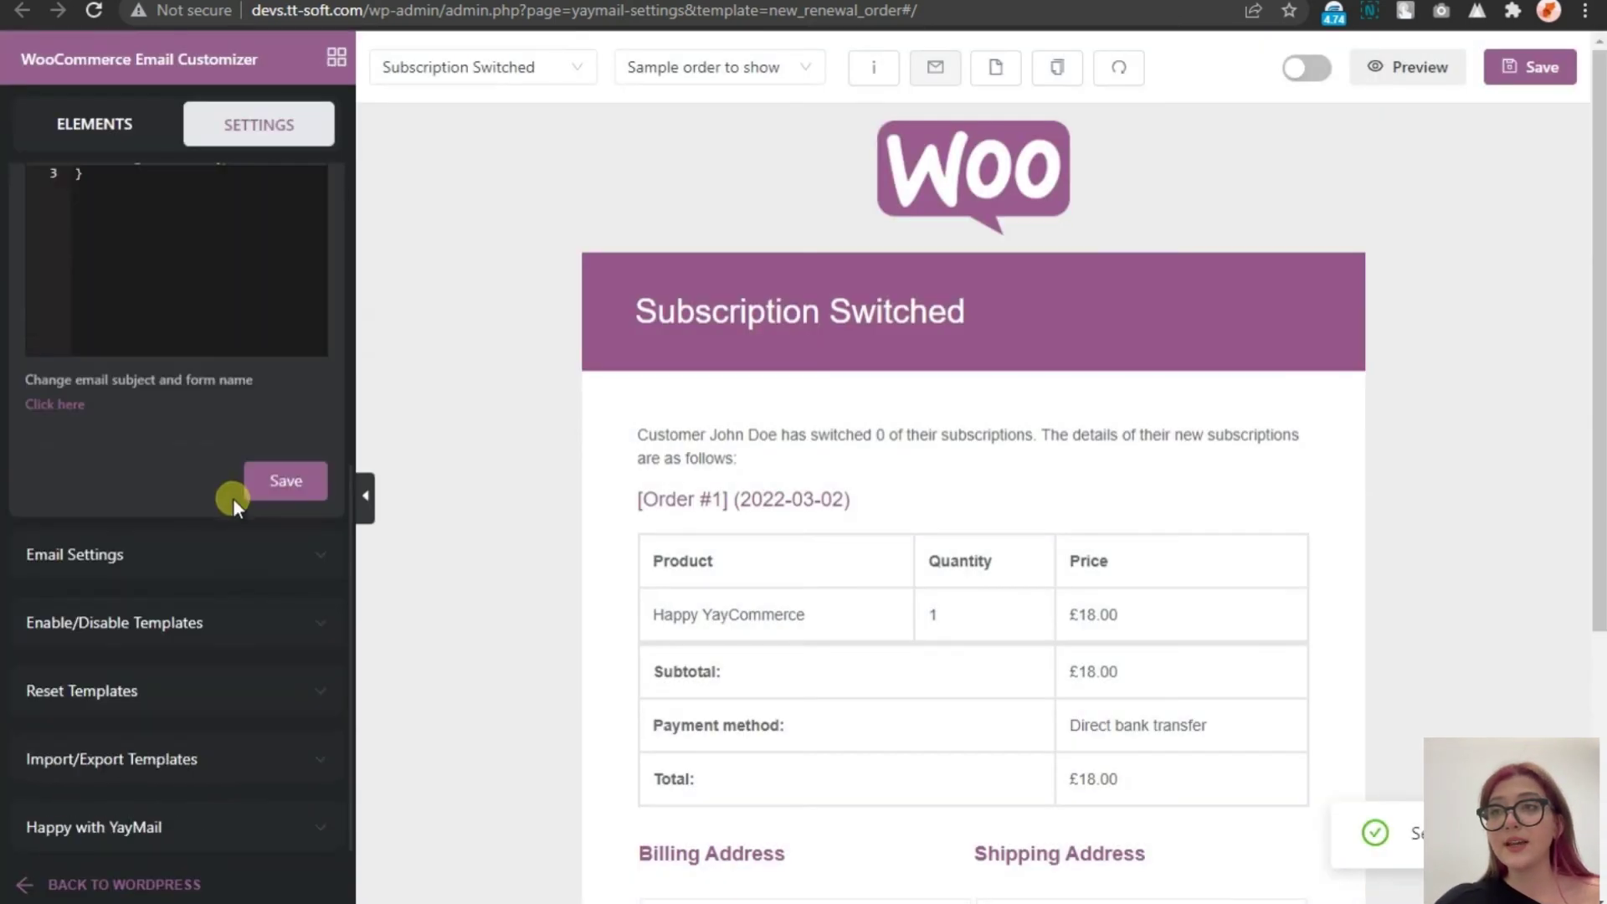
Try orange, red and teal content backgrounds, then keep it white (FFFFFF)
{"action": "scroll", "coordinate": [168, 351], "scroll_direction": "up", "scroll_amount": 5}
{"action": "left_click", "coordinate": [172, 208]}
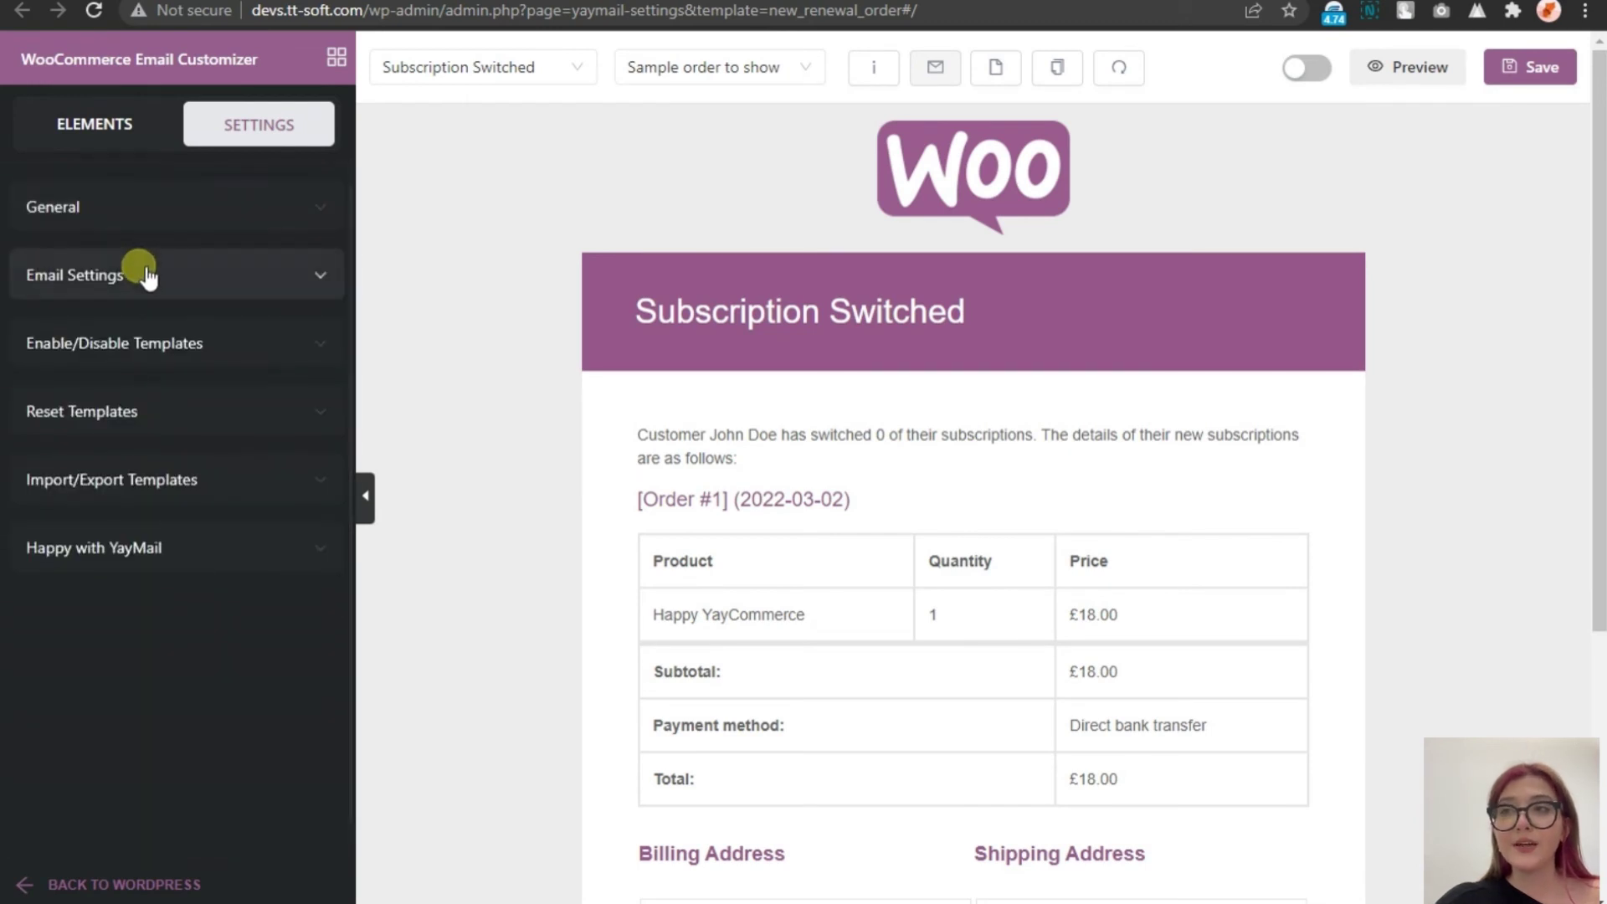
{"action": "left_click", "coordinate": [145, 275]}
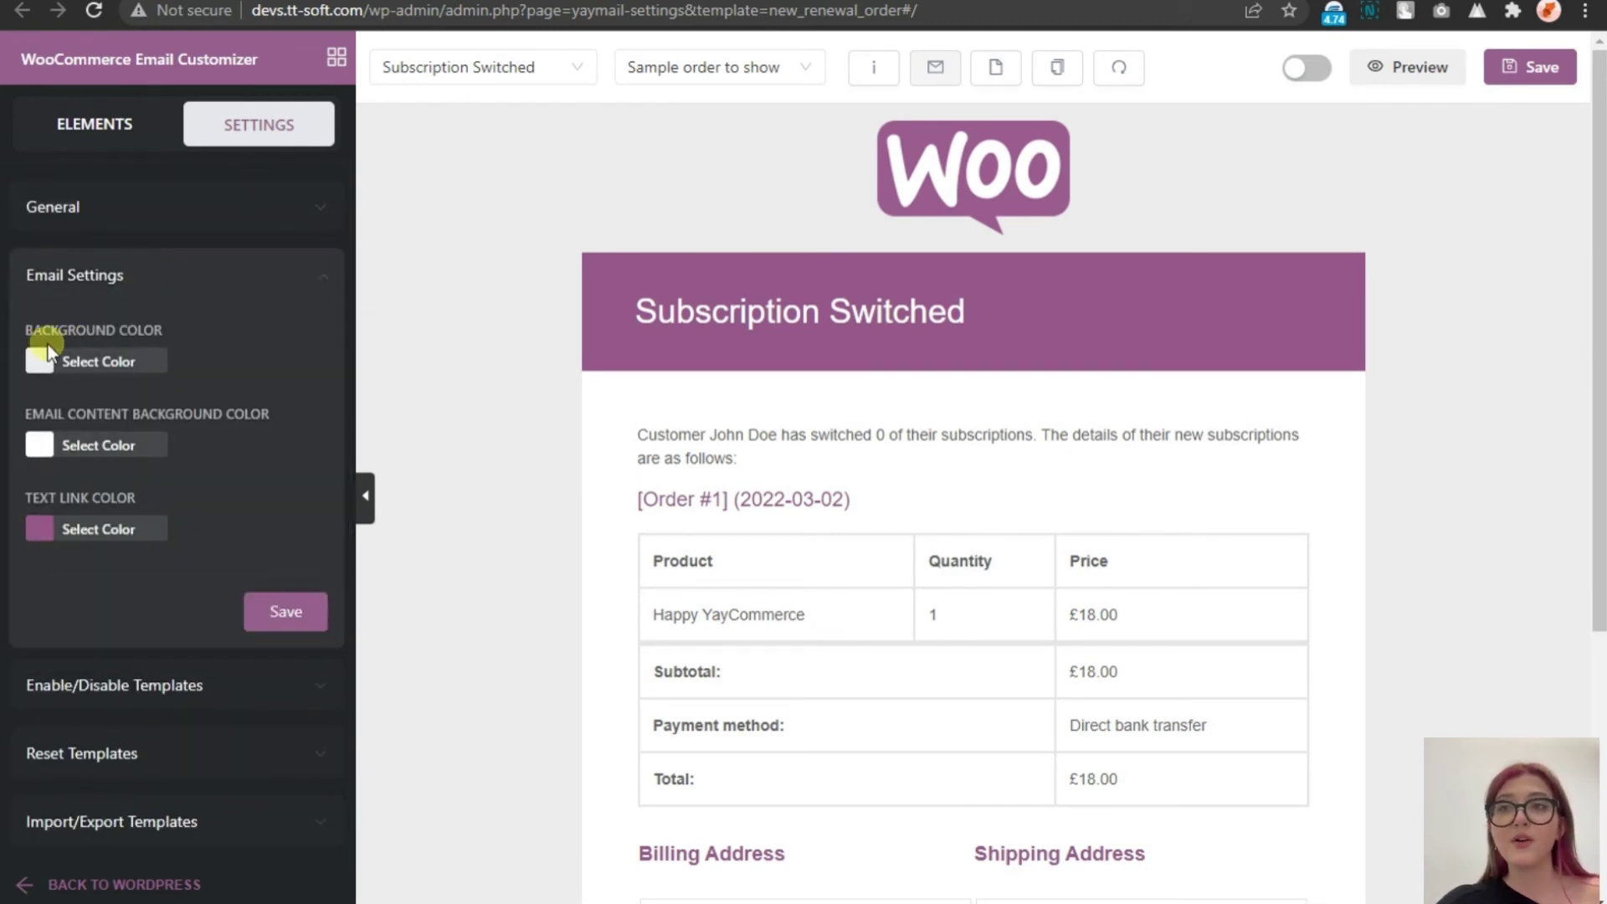
{"action": "left_click", "coordinate": [37, 446]}
{"action": "scroll", "coordinate": [323, 376], "scroll_direction": "down", "scroll_amount": 2}
{"action": "left_click", "coordinate": [71, 636]}
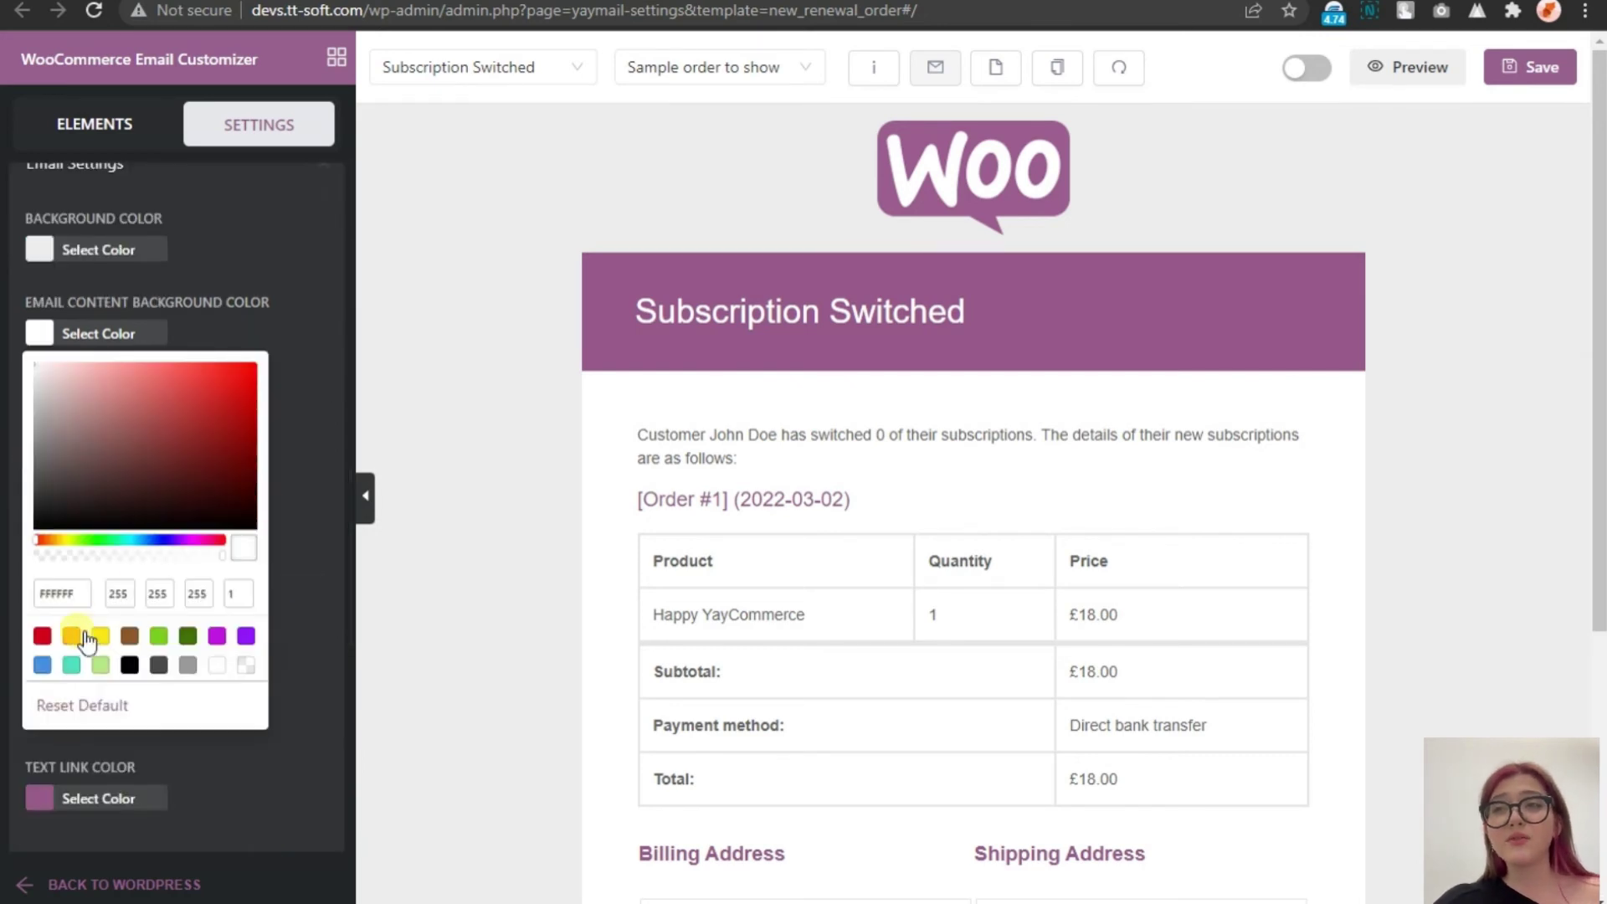
{"action": "left_click", "coordinate": [42, 635]}
{"action": "left_click", "coordinate": [71, 665]}
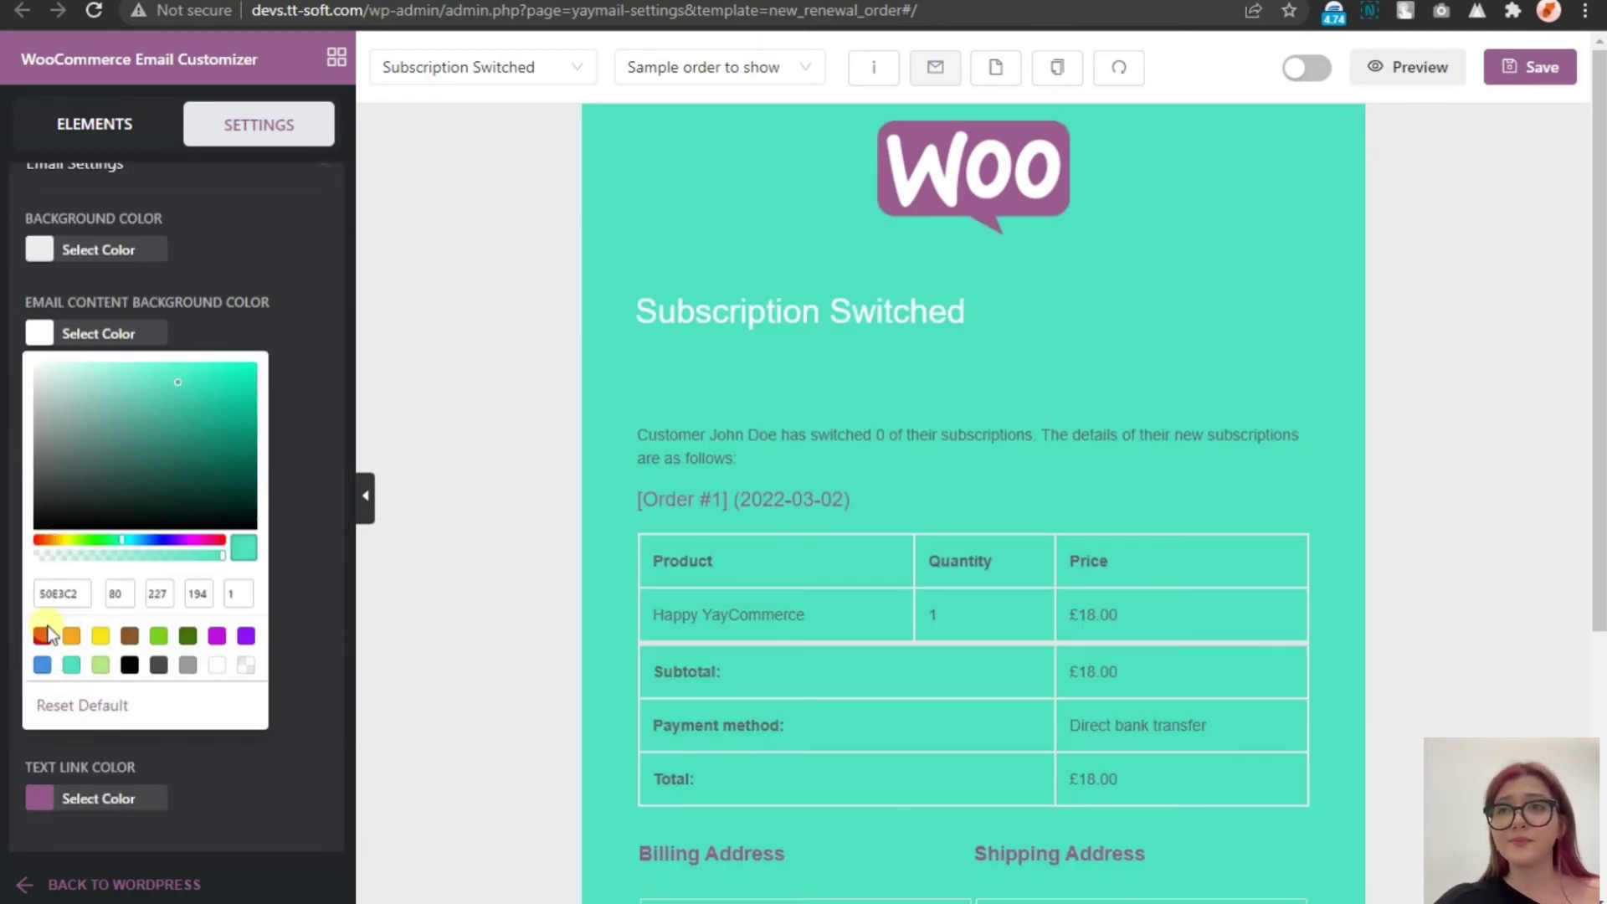
{"action": "left_click", "coordinate": [218, 666]}
{"action": "left_click", "coordinate": [68, 332]}
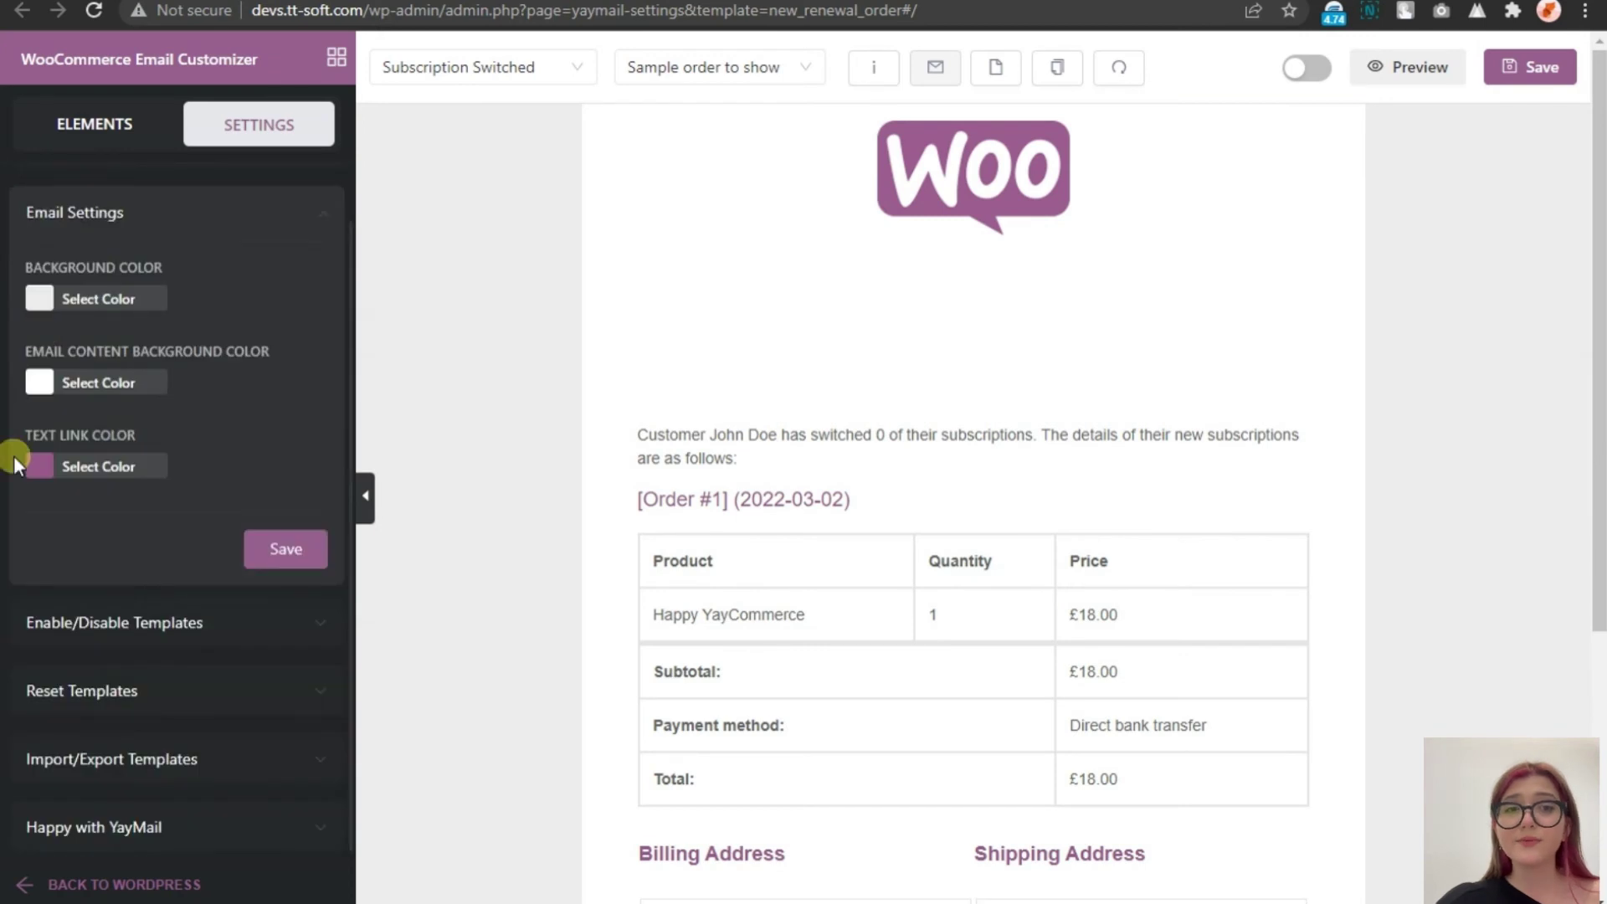
Set the text link colour to blue (4A90E2) and save the colour settings
{"action": "scroll", "coordinate": [754, 586], "scroll_direction": "down", "scroll_amount": 5}
{"action": "left_click", "coordinate": [126, 466]}
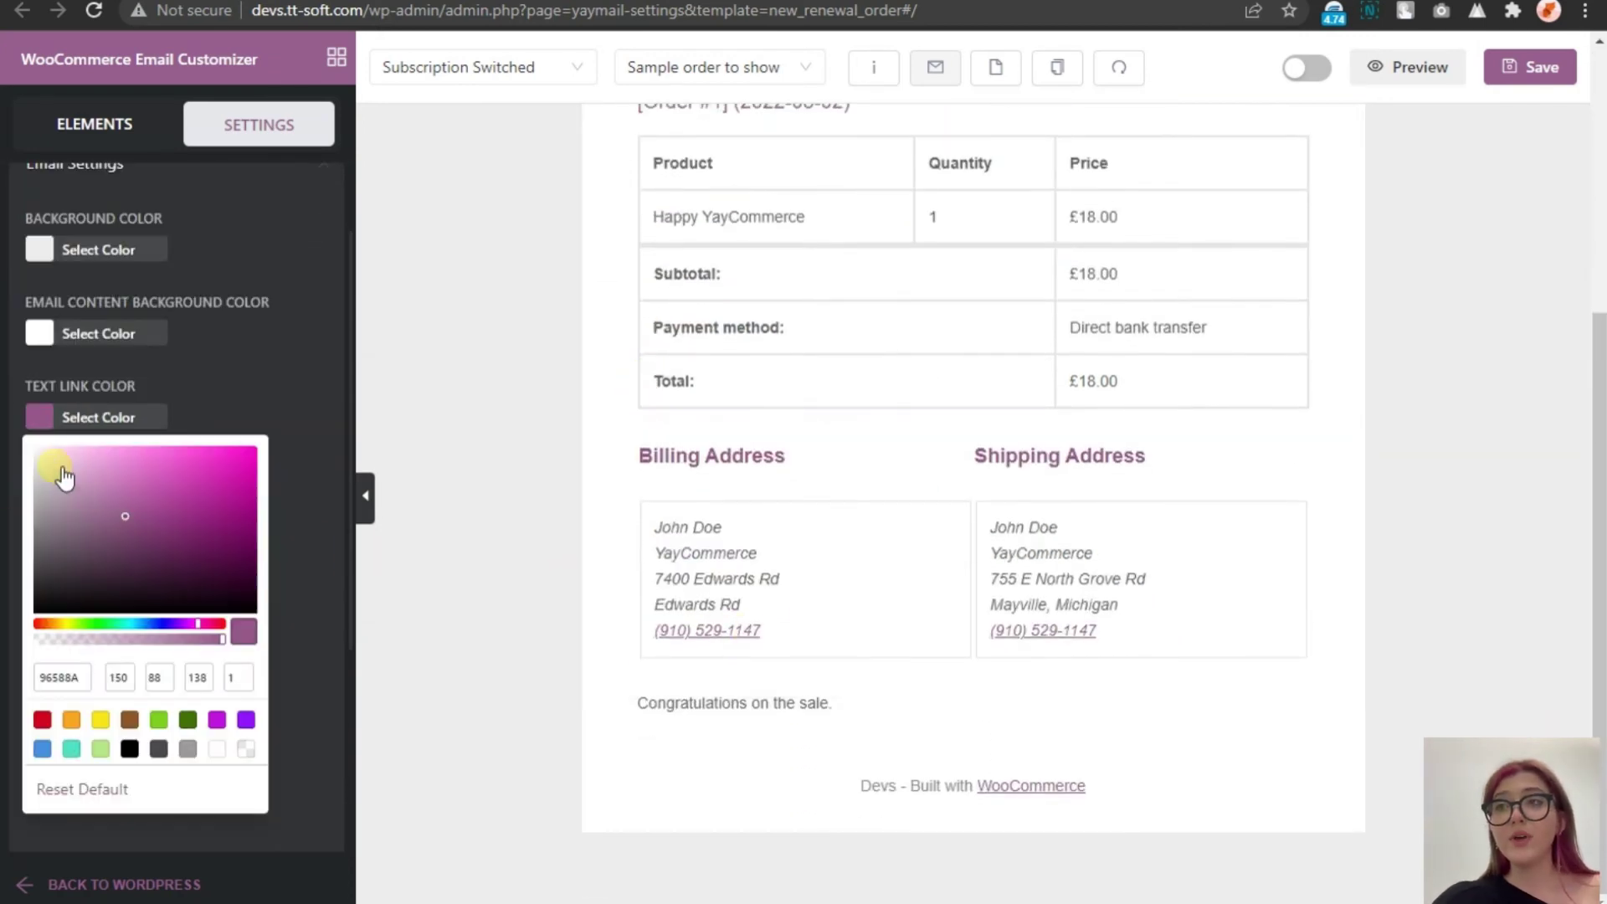
{"action": "left_click", "coordinate": [42, 748]}
{"action": "left_click", "coordinate": [309, 469]}
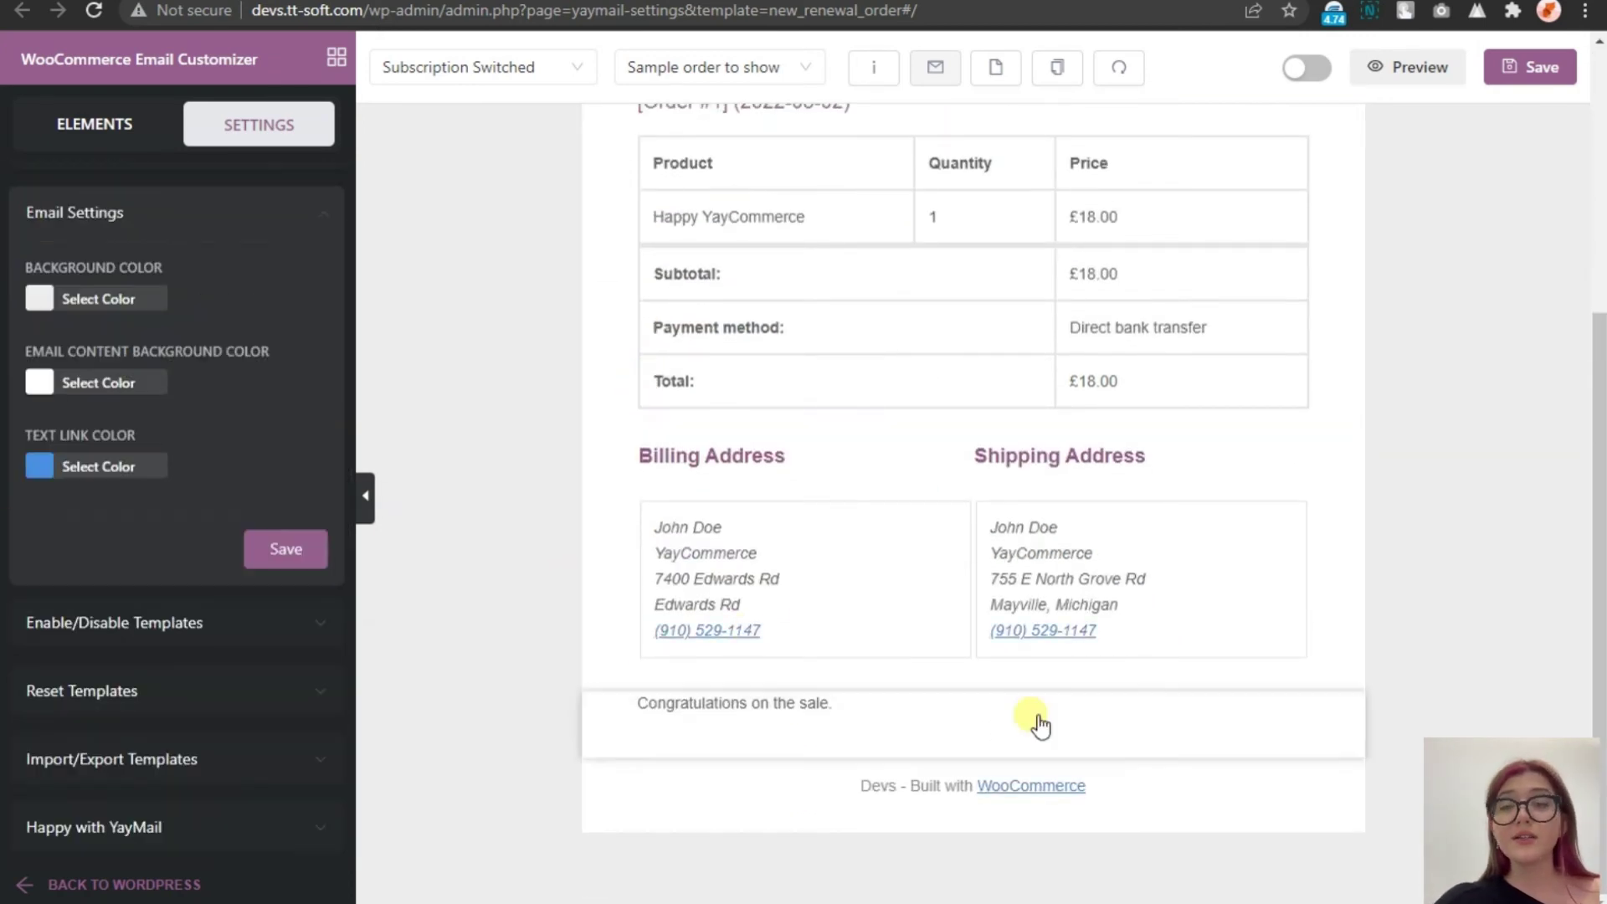
{"action": "left_click", "coordinate": [303, 548]}
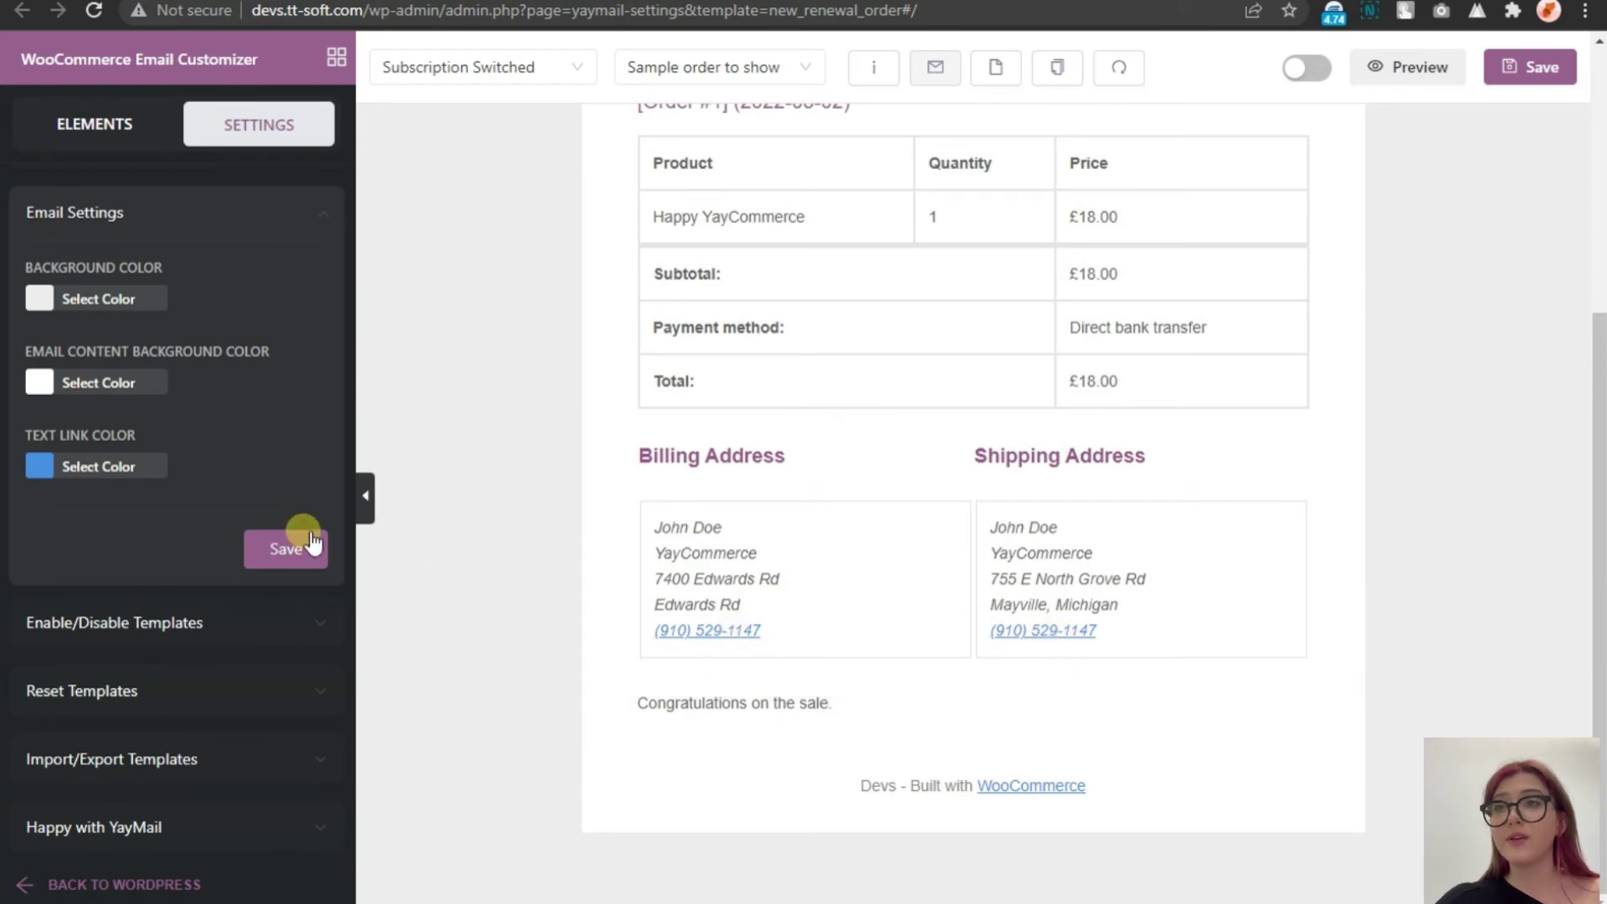
{"action": "left_click", "coordinate": [260, 134]}
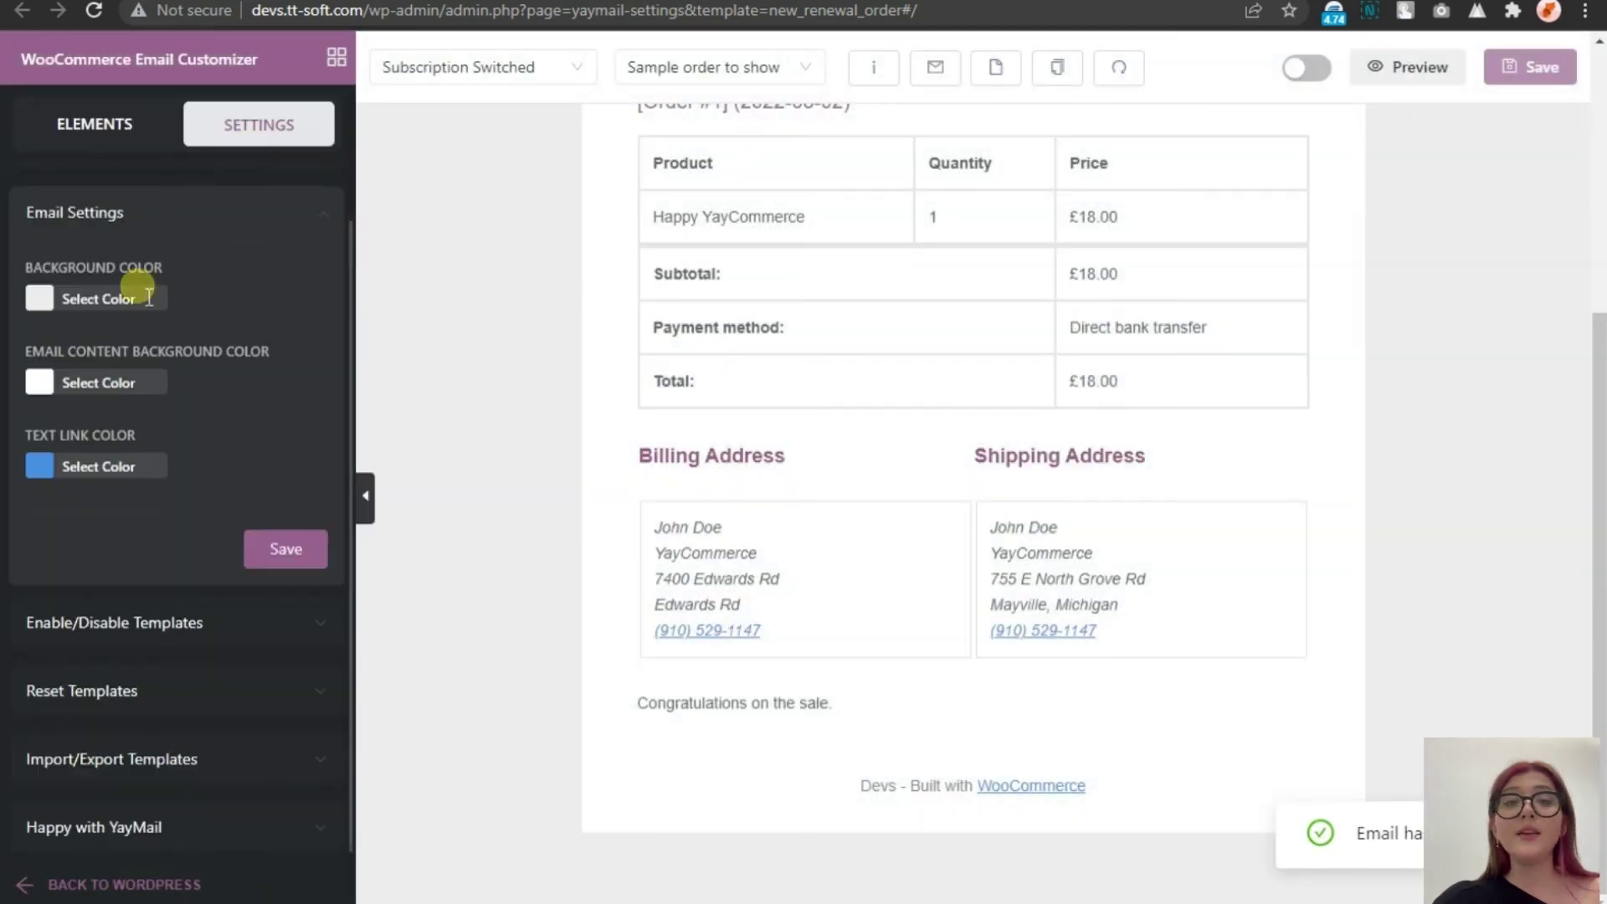
Collapse the colour settings and expand the Enable/Disable Templates switches
{"action": "left_click", "coordinate": [323, 214]}
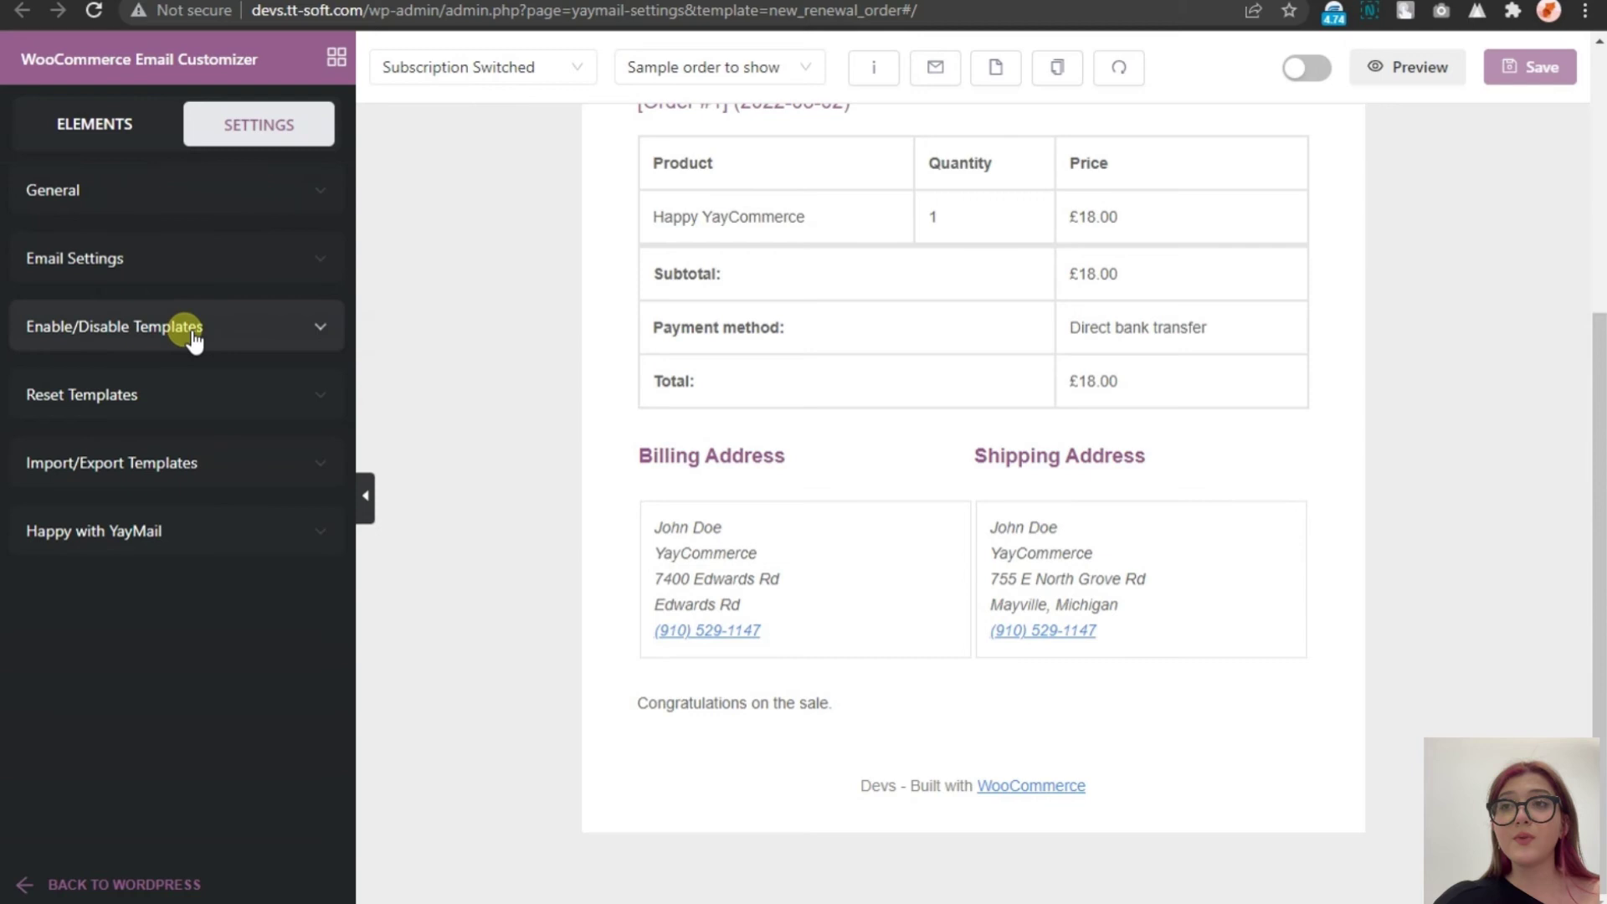
{"action": "left_click", "coordinate": [201, 333]}
{"action": "left_click", "coordinate": [505, 79]}
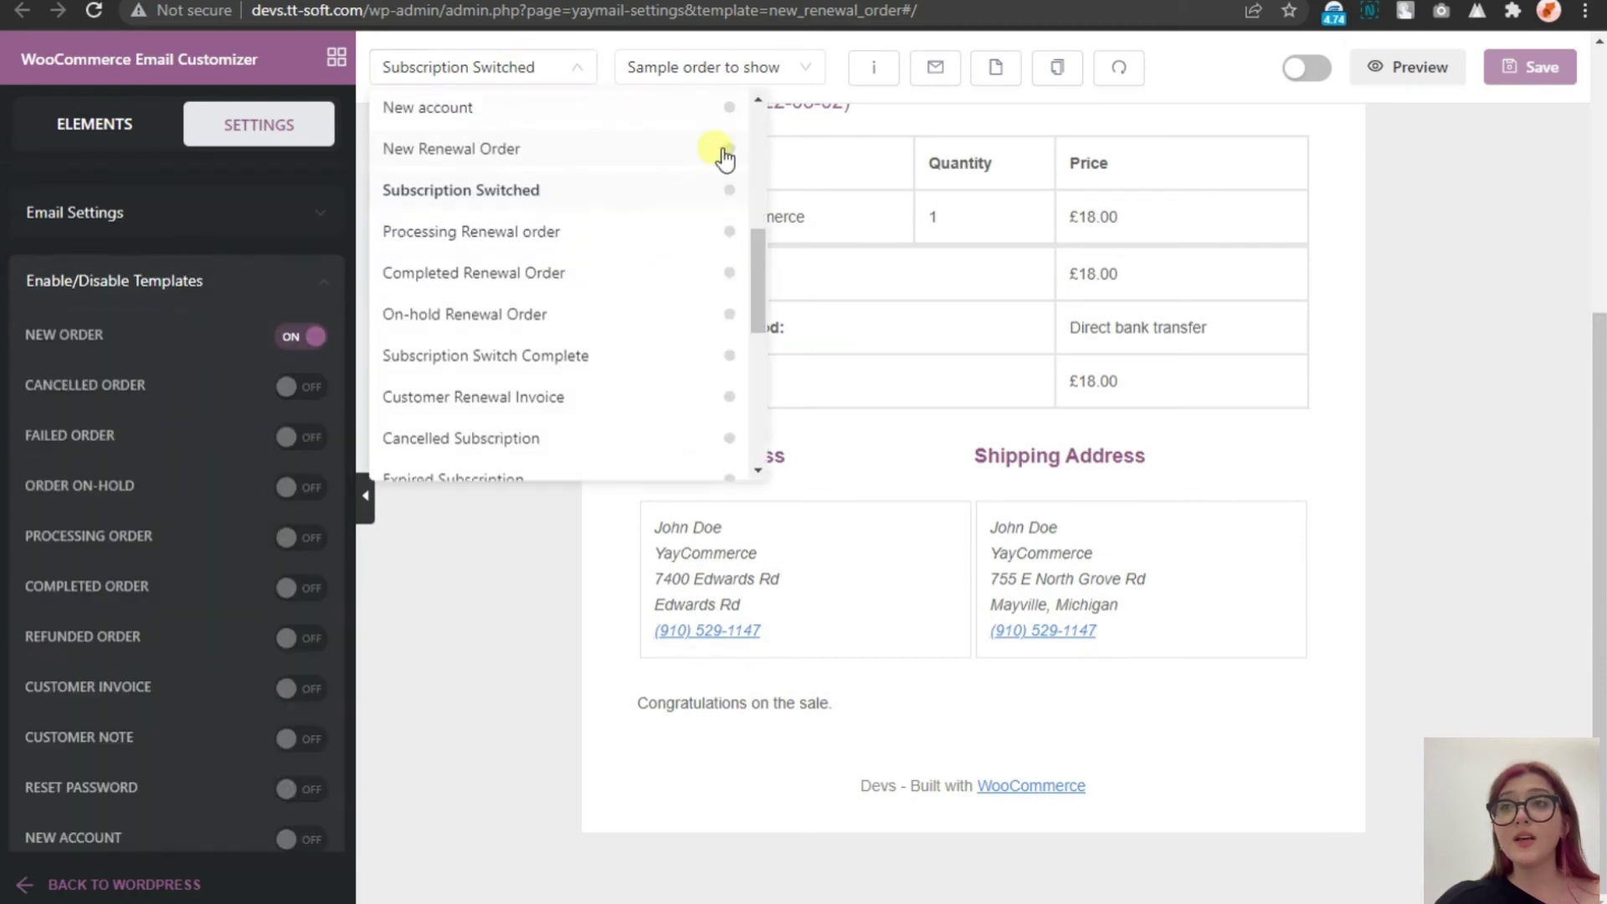
{"action": "scroll", "coordinate": [721, 158], "scroll_direction": "up", "scroll_amount": 5}
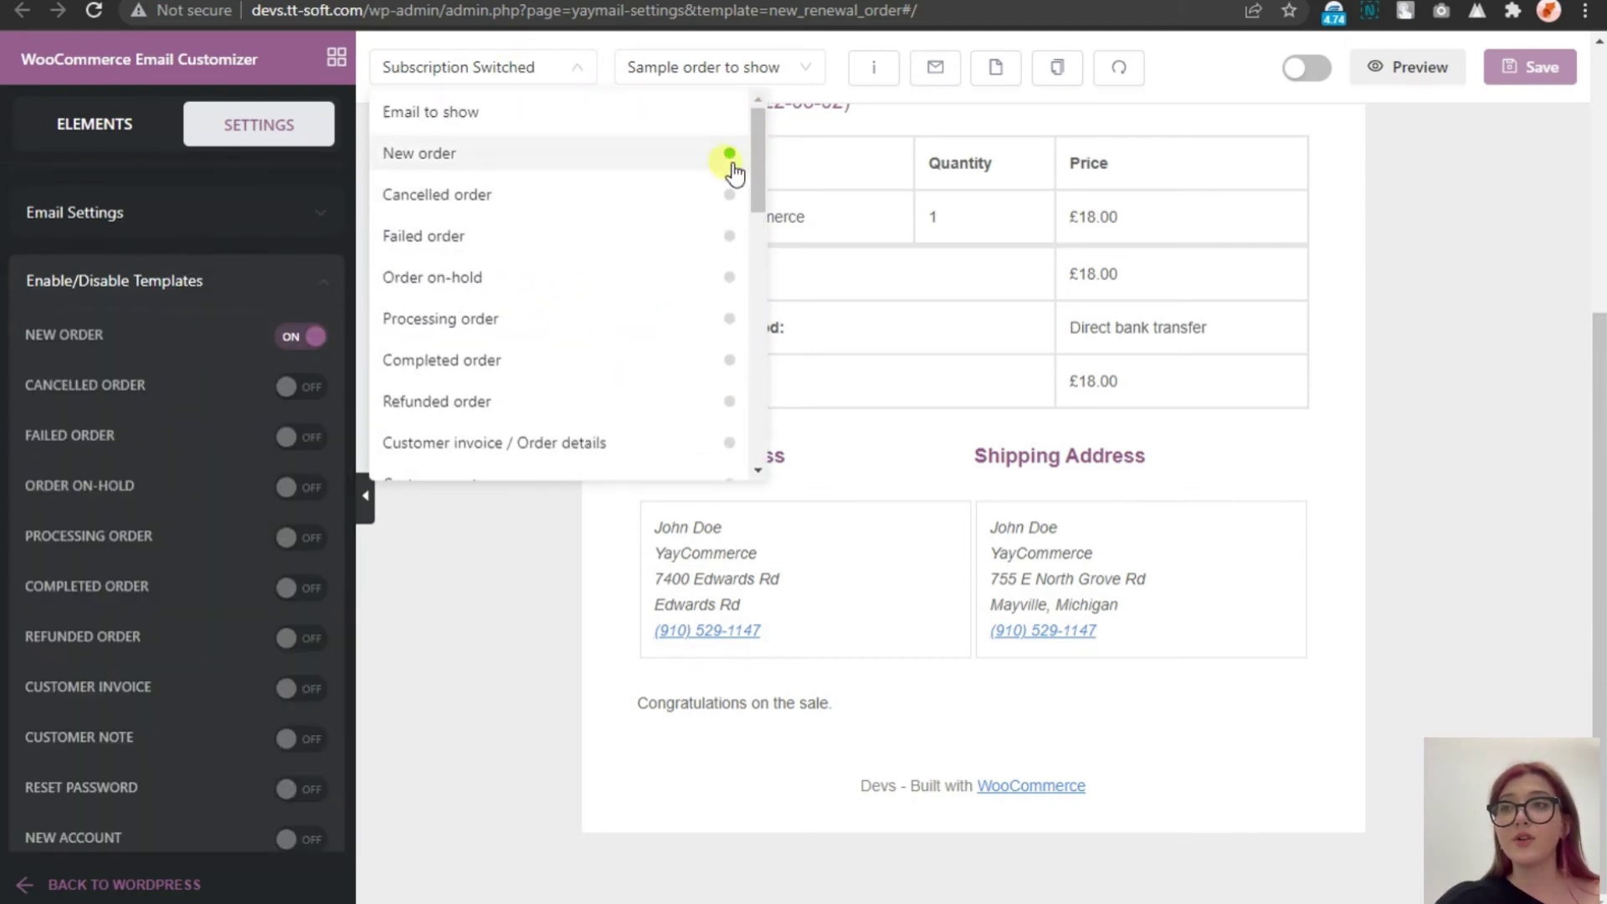
{"action": "scroll", "coordinate": [728, 168], "scroll_direction": "down", "scroll_amount": 10}
{"action": "left_click", "coordinate": [508, 71]}
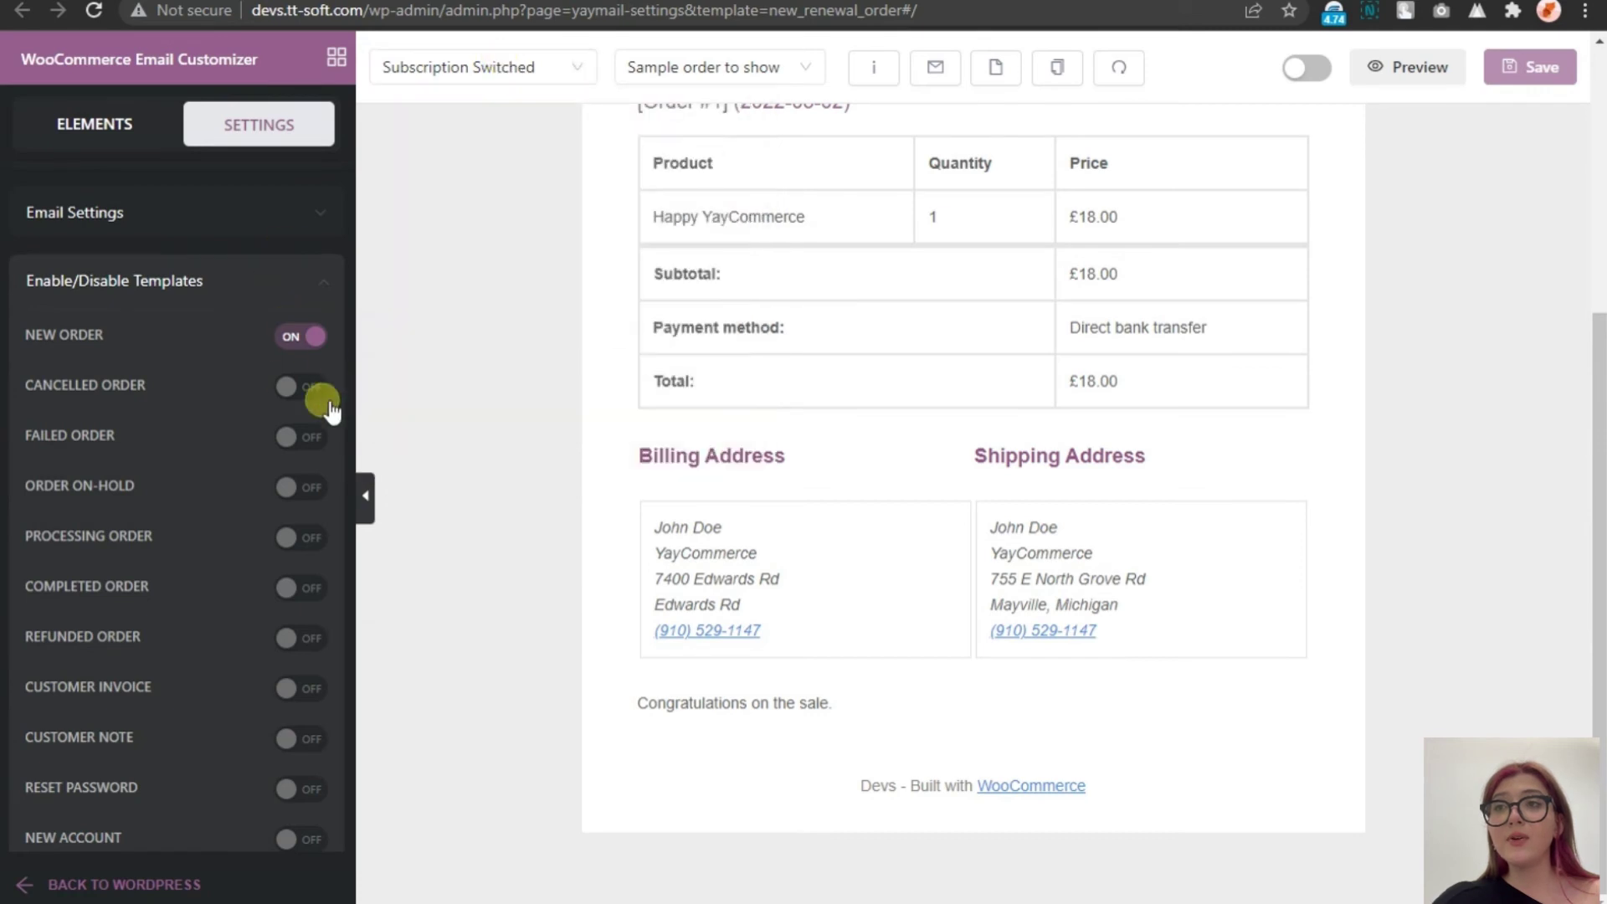
{"action": "scroll", "coordinate": [284, 387], "scroll_direction": "down", "scroll_amount": 2}
Switch on the Cancelled Order template and scroll through the template list
{"action": "left_click", "coordinate": [290, 278]}
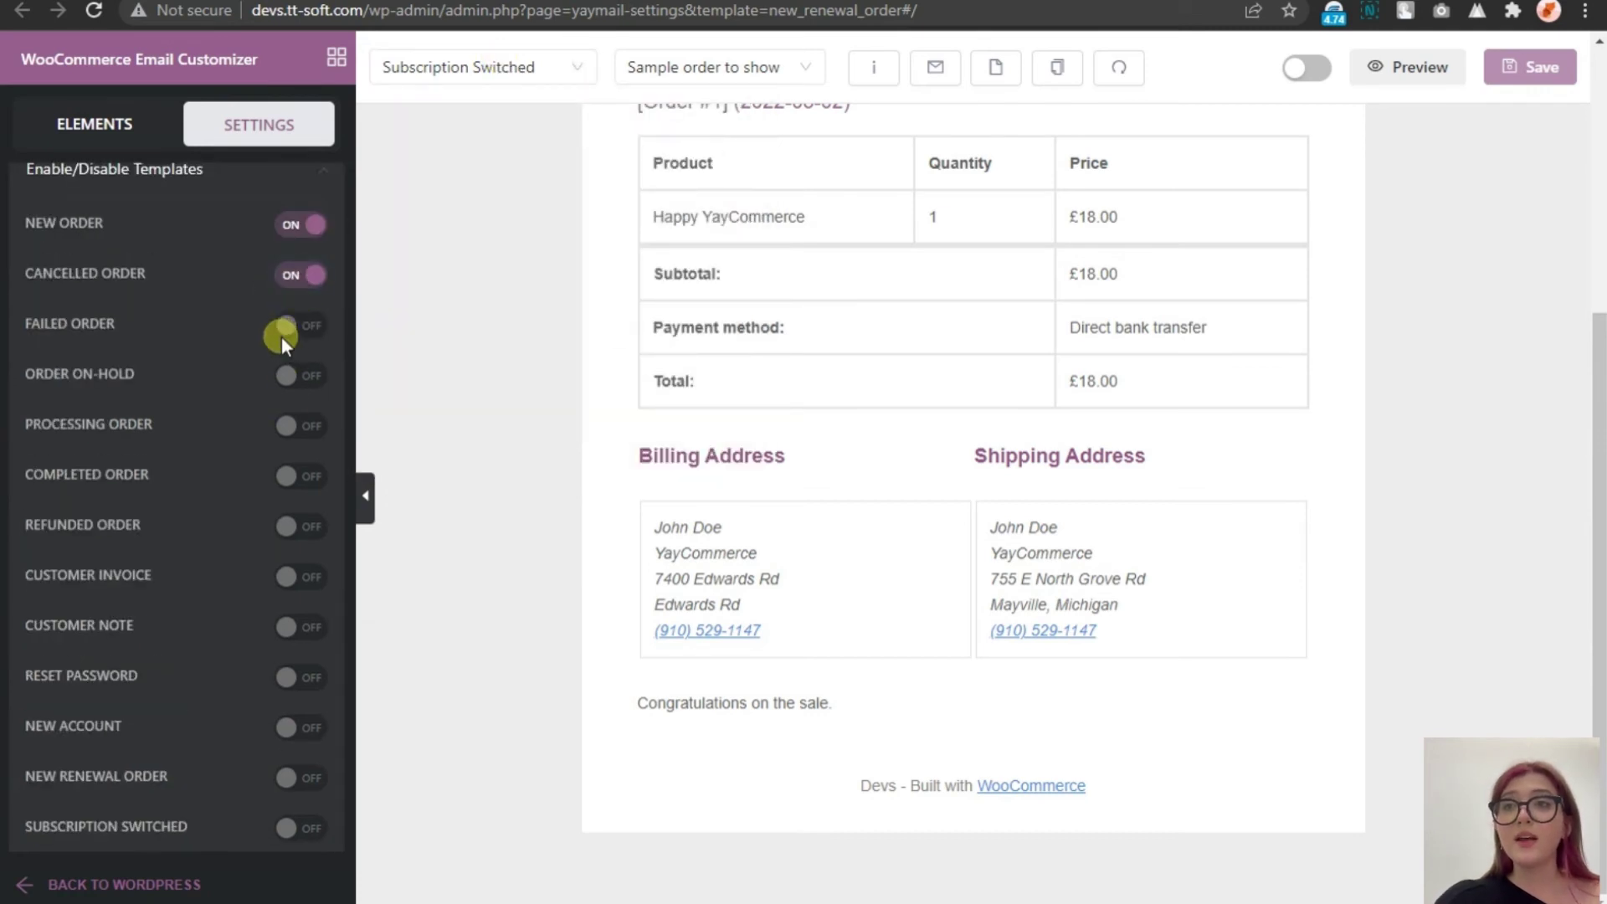
{"action": "scroll", "coordinate": [285, 343], "scroll_direction": "down", "scroll_amount": 3}
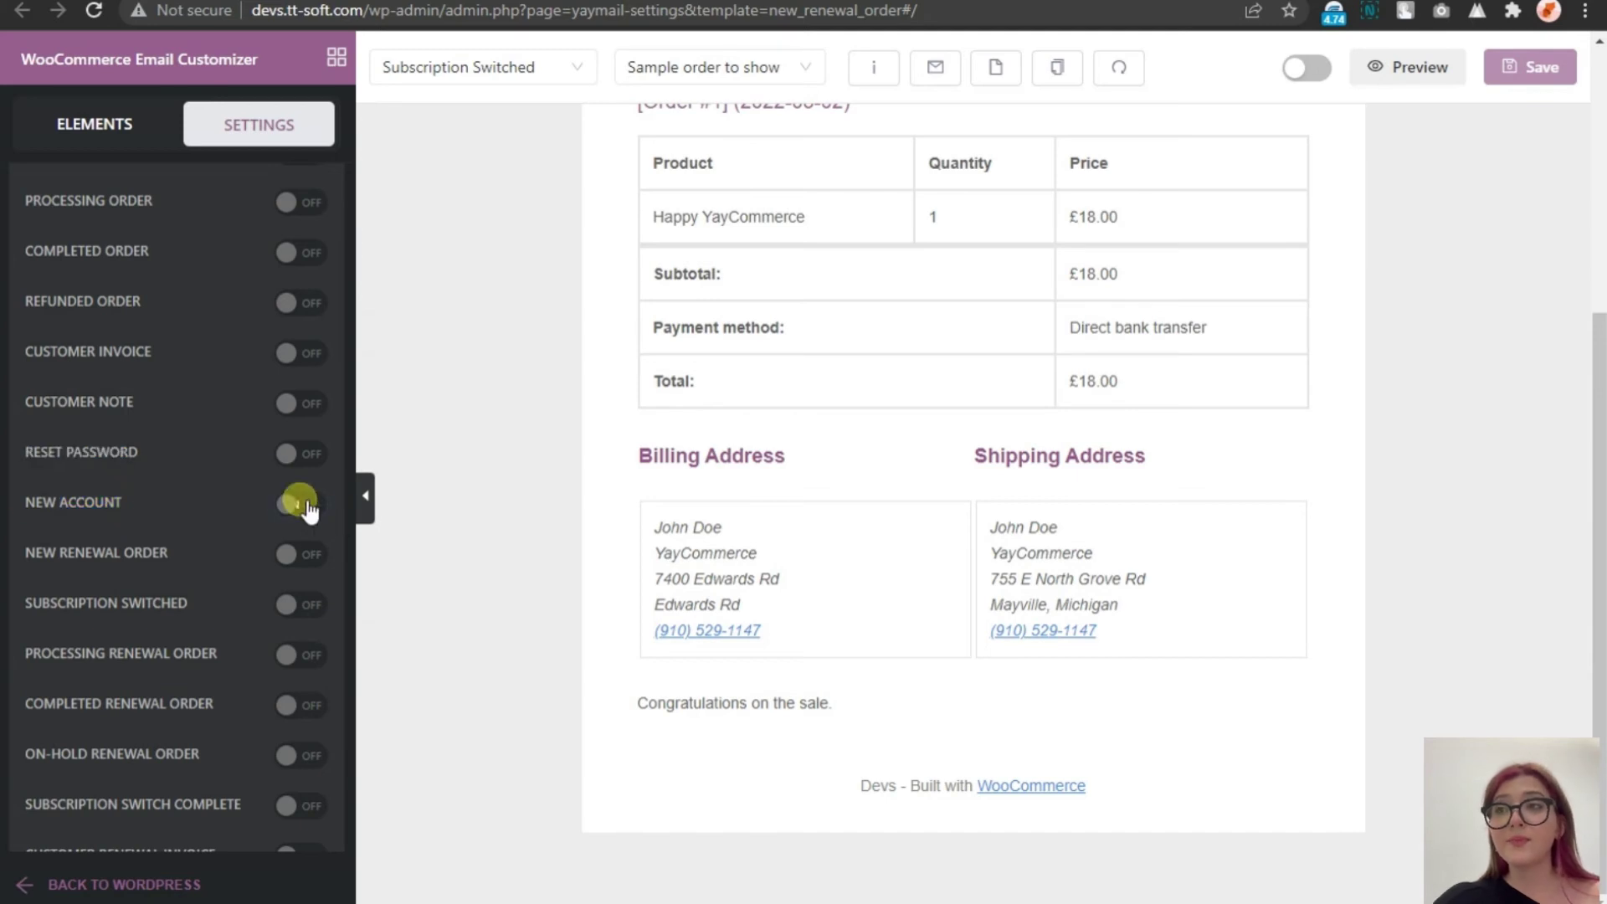
{"action": "scroll", "coordinate": [271, 509], "scroll_direction": "down", "scroll_amount": 2}
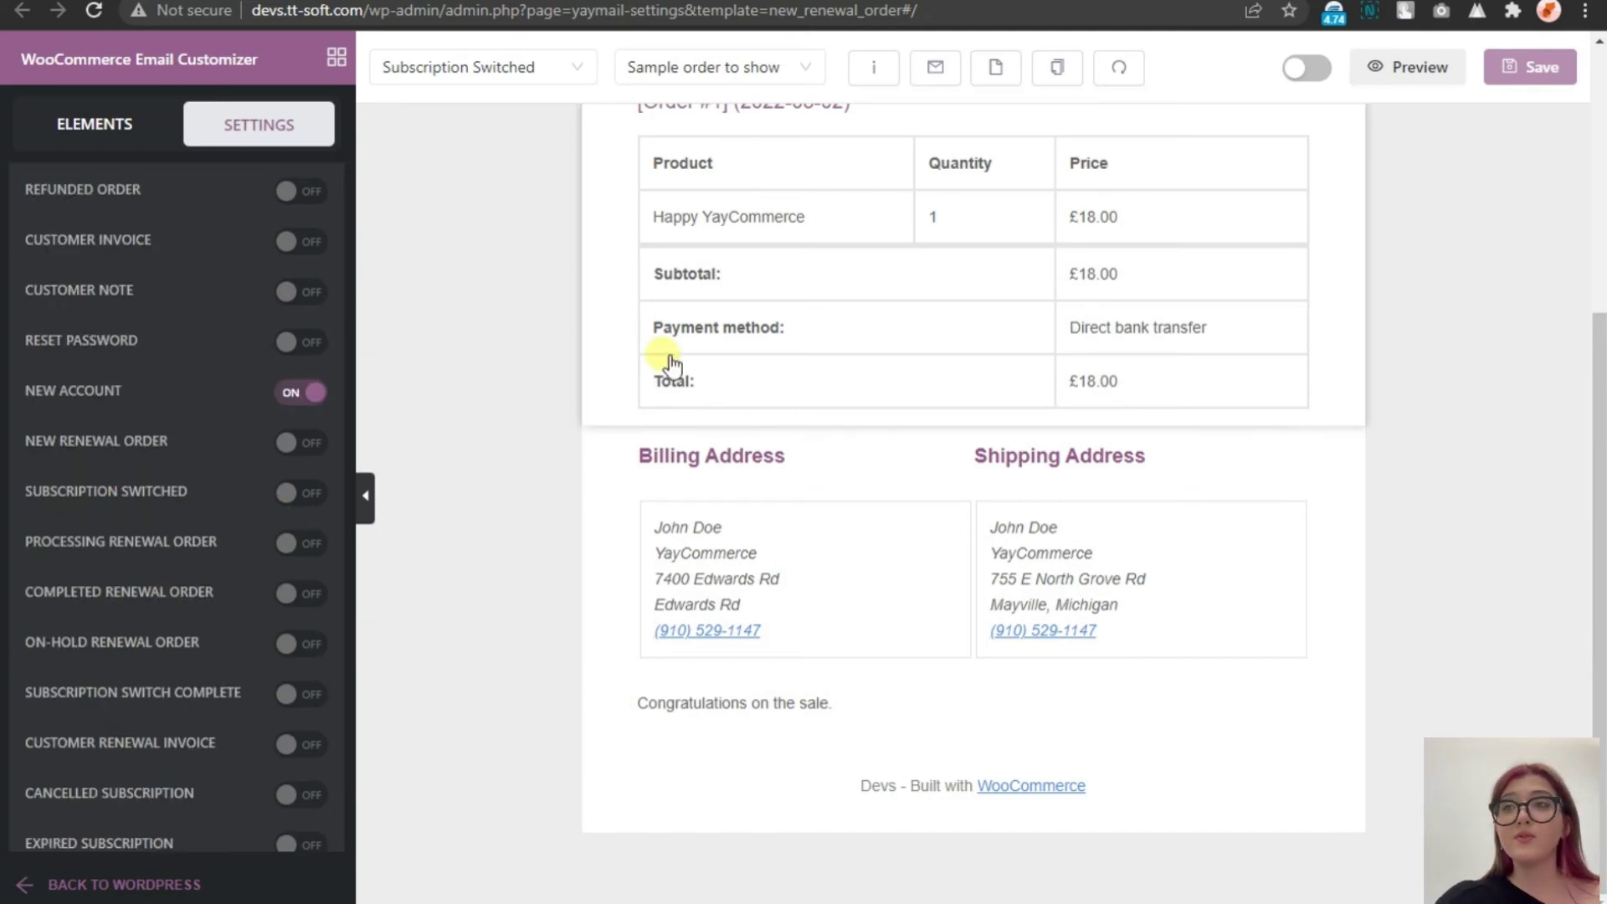
{"action": "scroll", "coordinate": [234, 395], "scroll_direction": "down", "scroll_amount": 4}
{"action": "scroll", "coordinate": [238, 398], "scroll_direction": "down", "scroll_amount": 4}
{"action": "scroll", "coordinate": [243, 400], "scroll_direction": "up", "scroll_amount": 7}
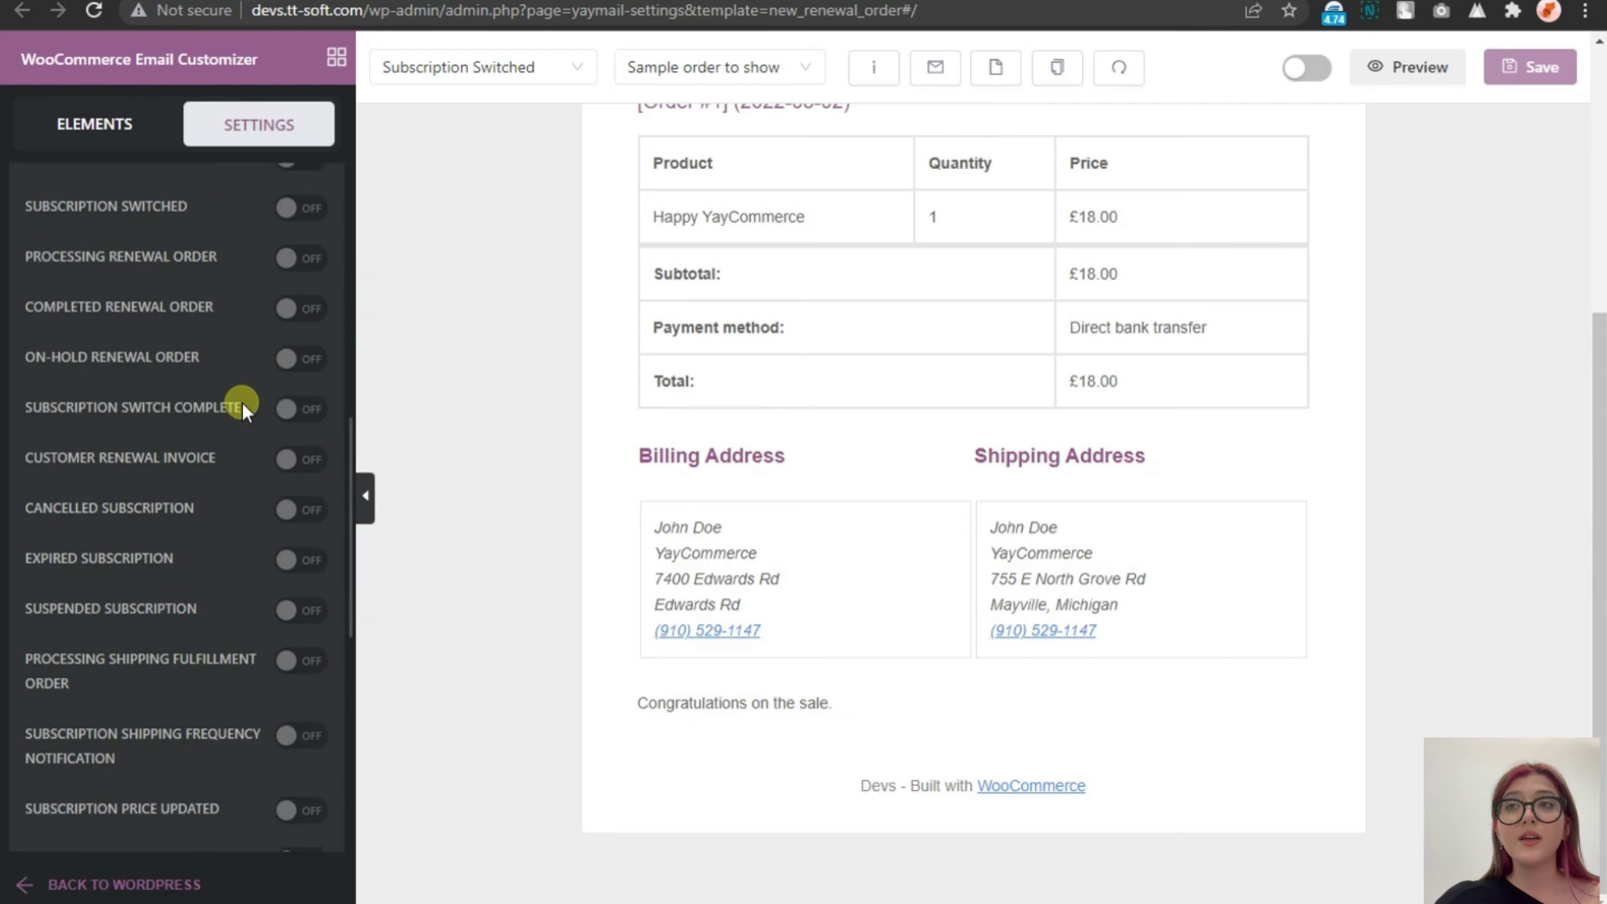
{"action": "scroll", "coordinate": [150, 596], "scroll_direction": "down", "scroll_amount": 4}
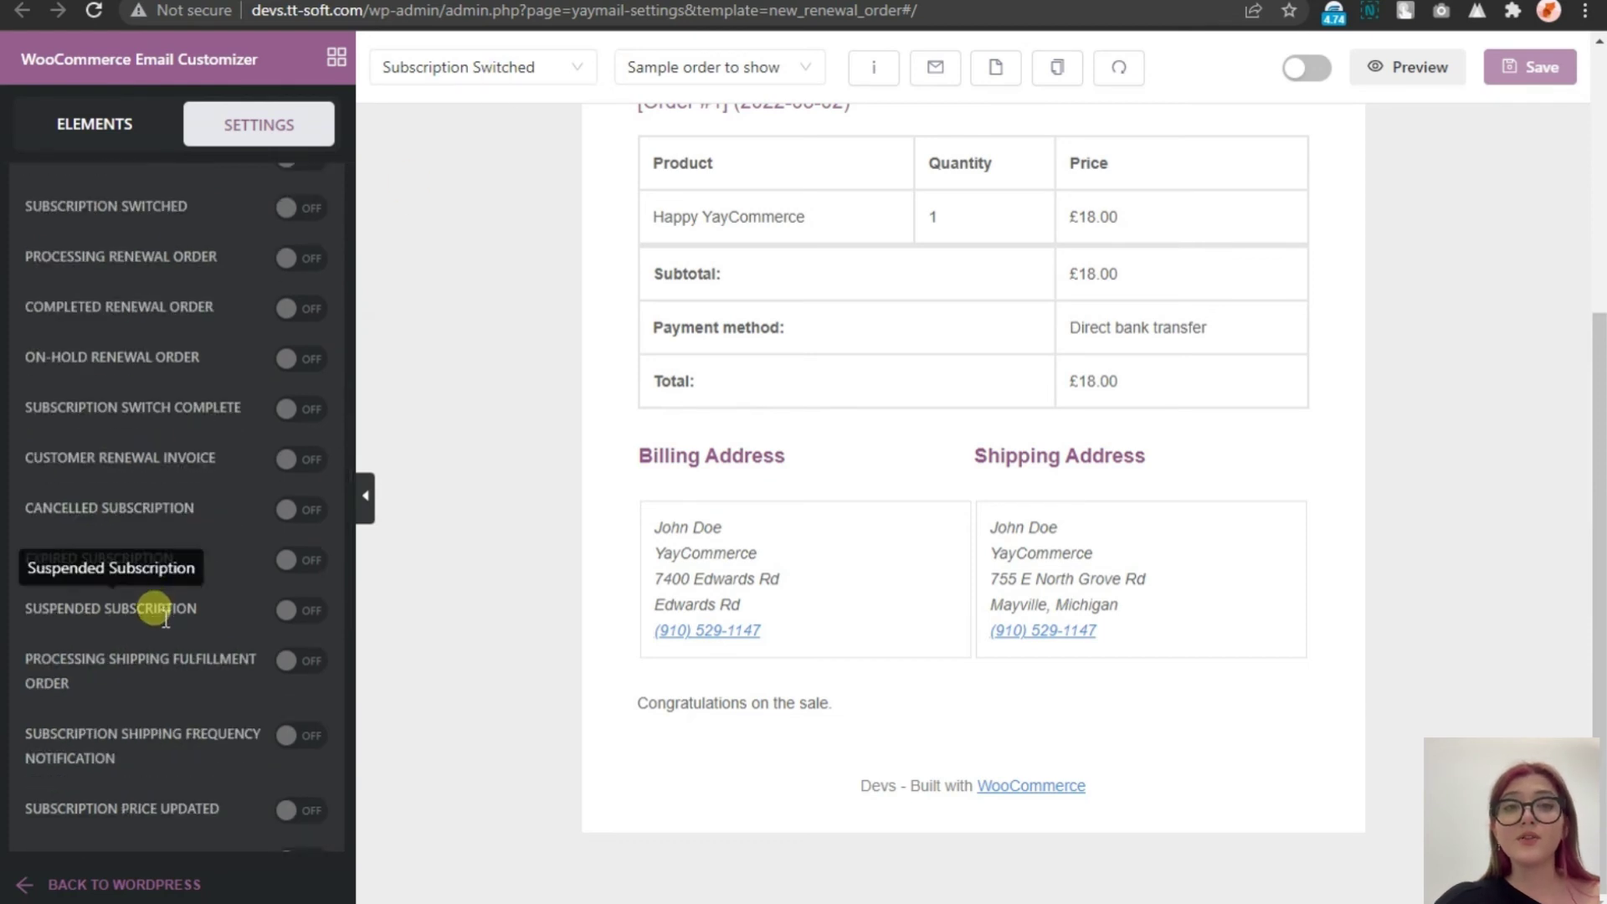
{"action": "scroll", "coordinate": [155, 610], "scroll_direction": "up", "scroll_amount": 1}
{"action": "scroll", "coordinate": [162, 611], "scroll_direction": "up", "scroll_amount": 6}
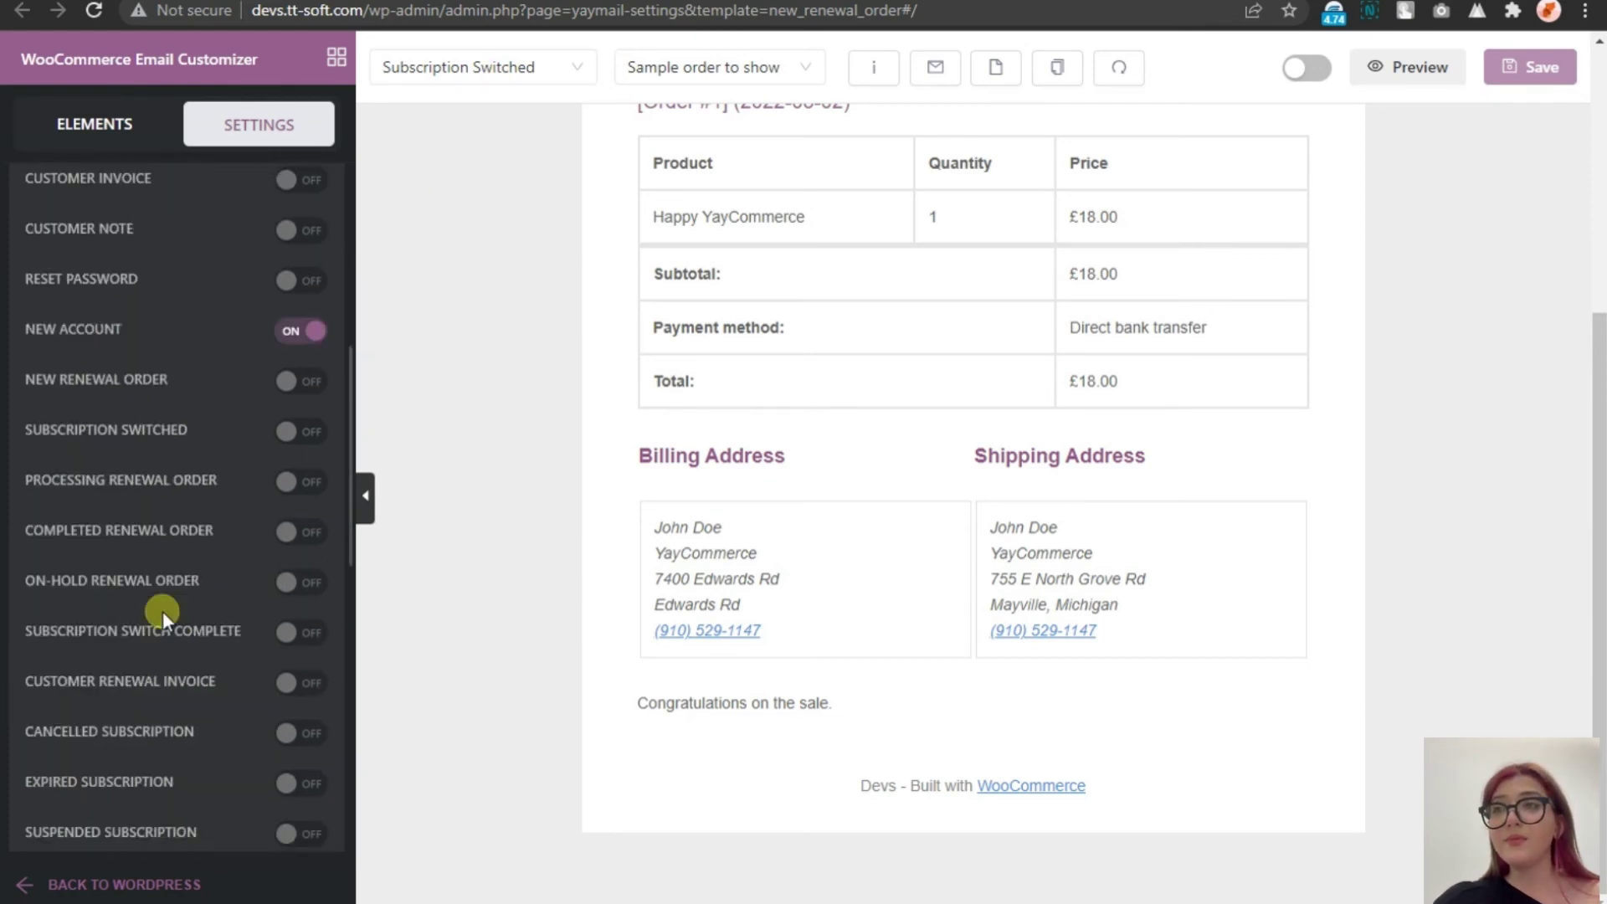
{"action": "scroll", "coordinate": [238, 405], "scroll_direction": "up", "scroll_amount": 1}
{"action": "scroll", "coordinate": [82, 335], "scroll_direction": "down", "scroll_amount": 3}
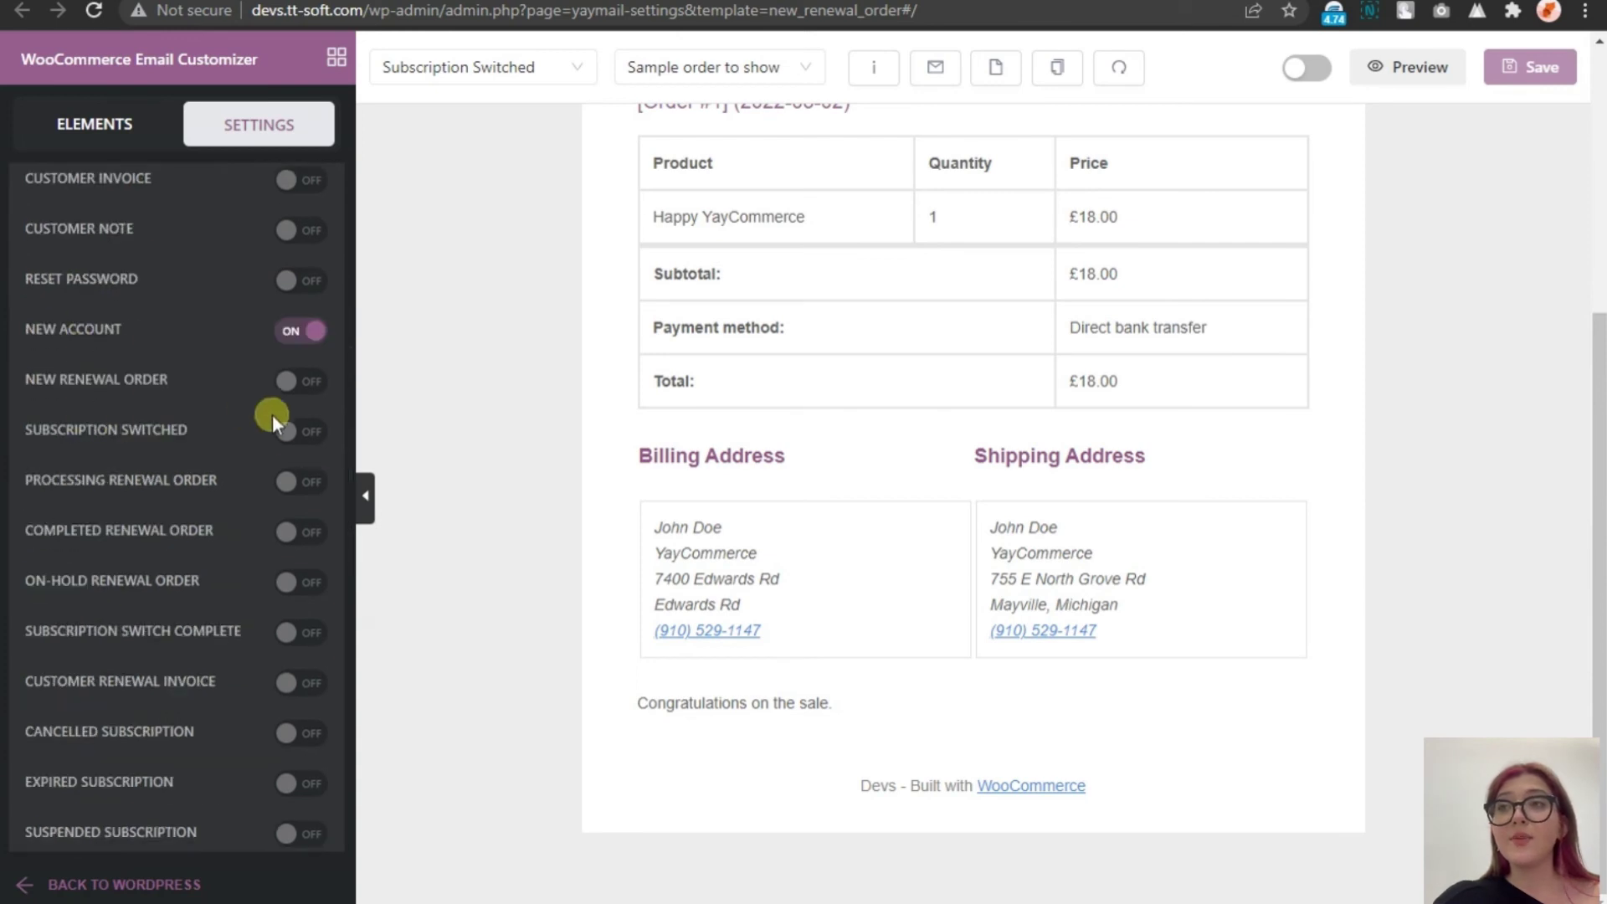
Switch on the Subscription Switched template and collapse the template list
{"action": "left_click", "coordinate": [301, 431]}
{"action": "scroll", "coordinate": [312, 777], "scroll_direction": "down", "scroll_amount": 5}
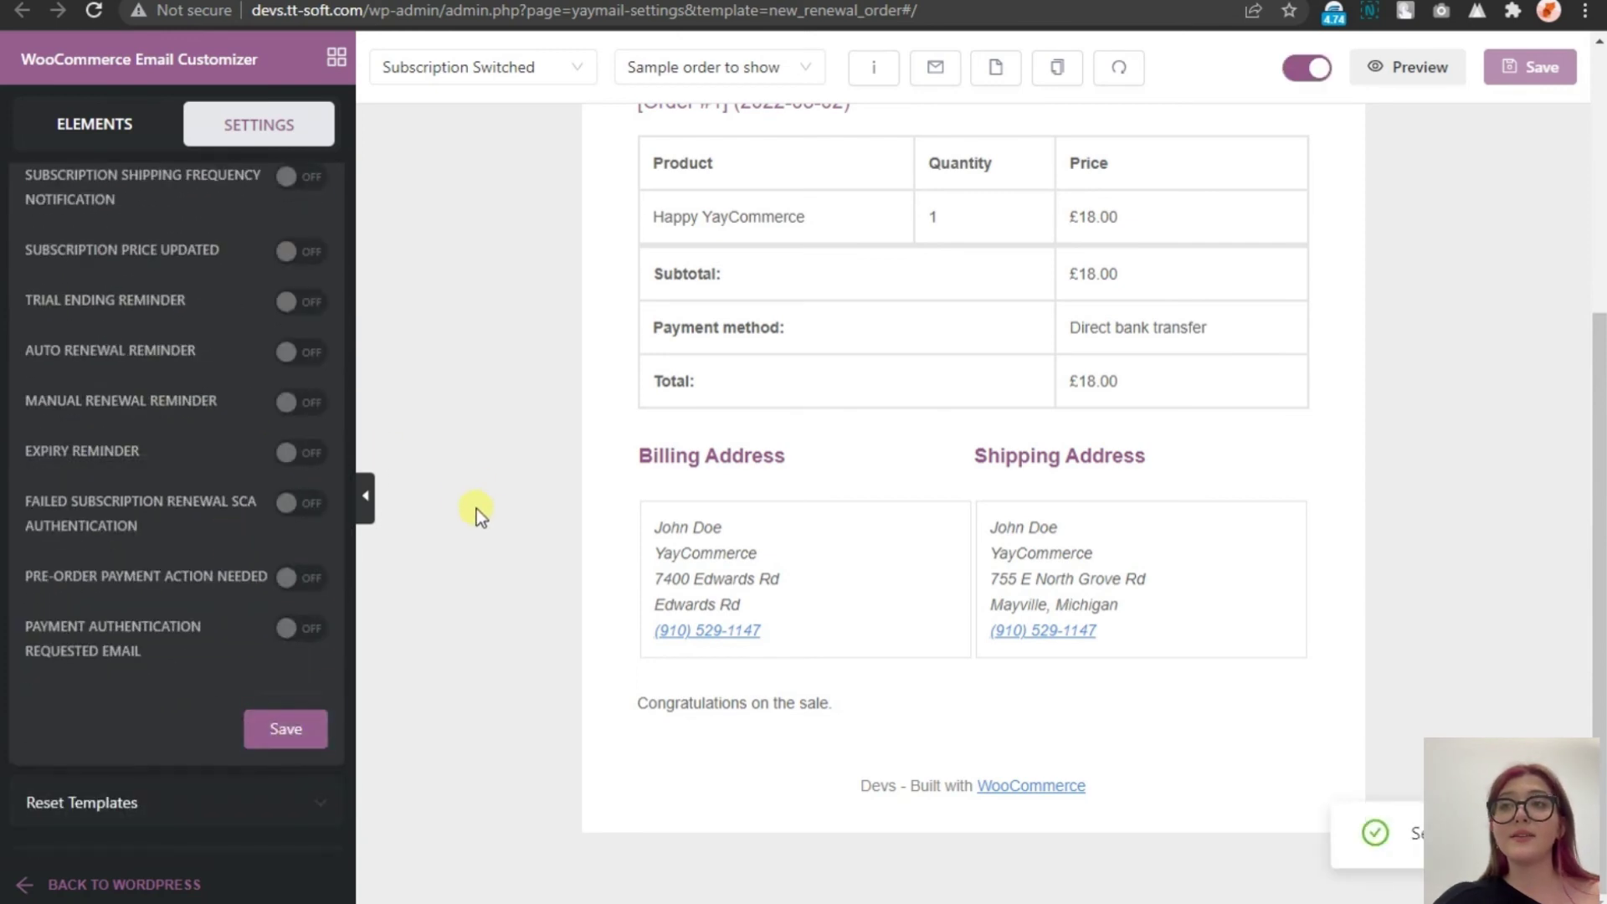
{"action": "scroll", "coordinate": [198, 259], "scroll_direction": "up", "scroll_amount": 10}
{"action": "left_click", "coordinate": [216, 340]}
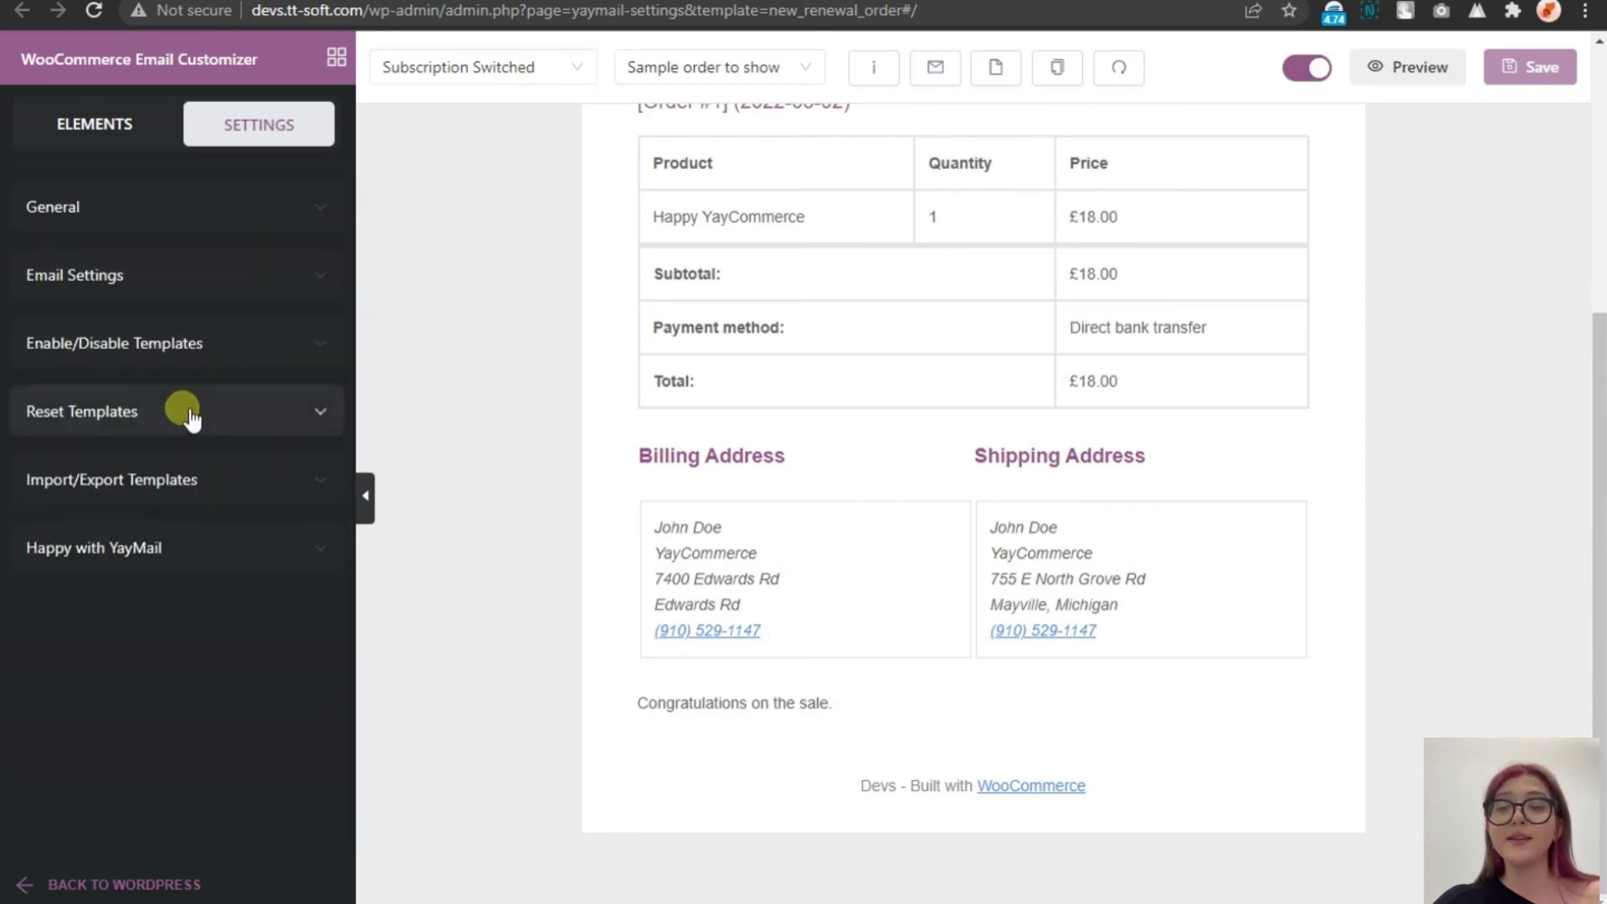
Export all customized email templates to a yaymail JSON file via Import/Export Templates
{"action": "left_click", "coordinate": [217, 418]}
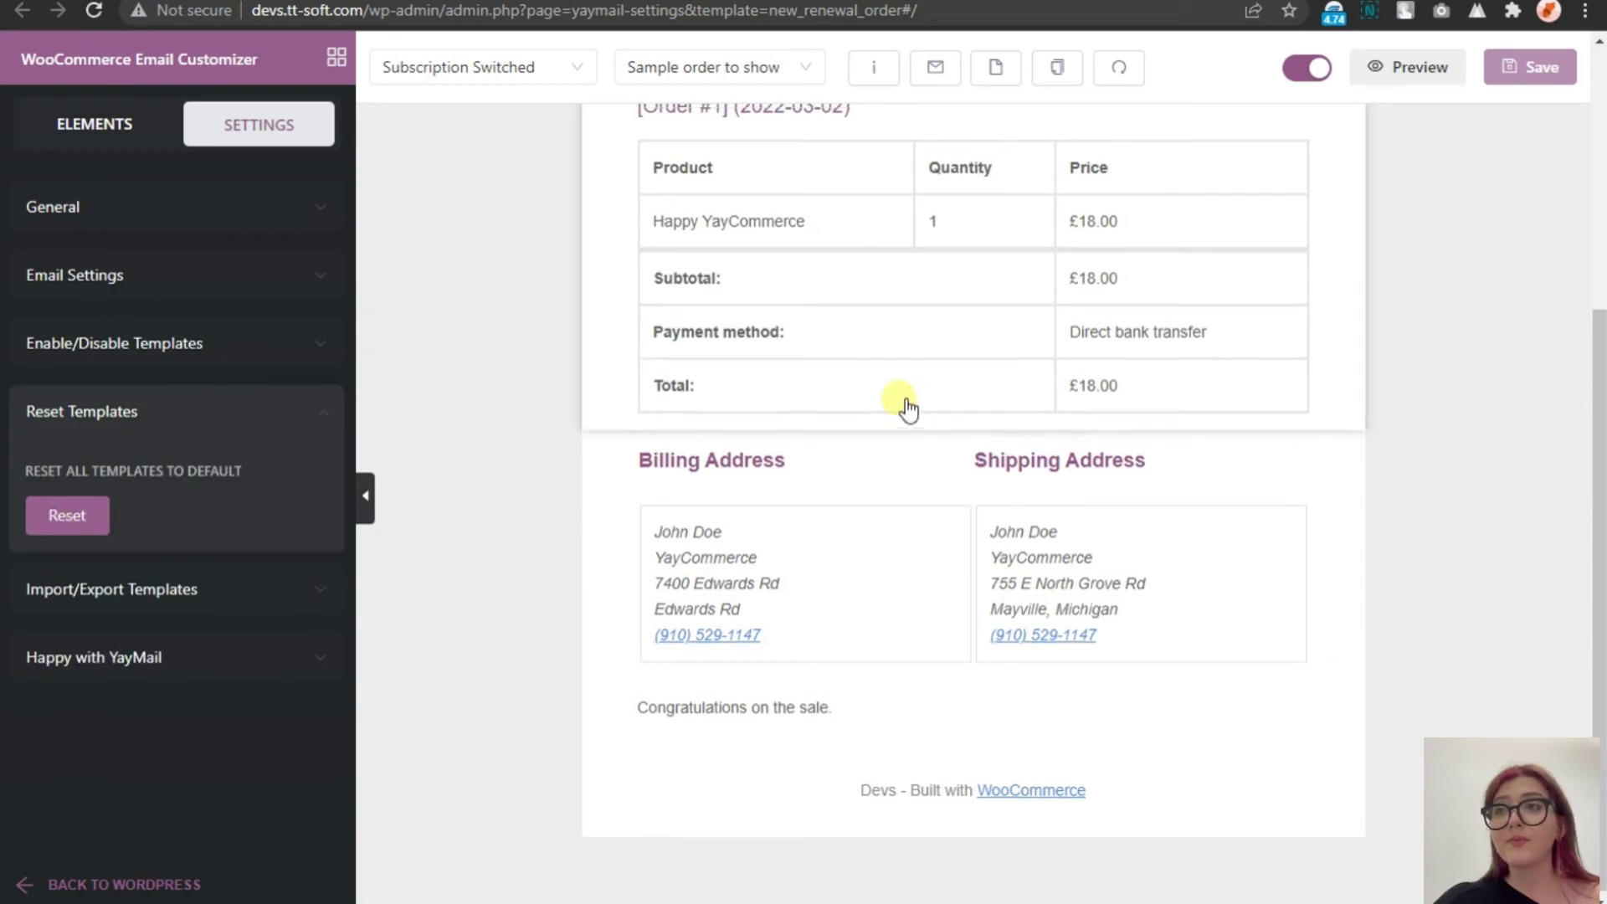
{"action": "scroll", "coordinate": [908, 406], "scroll_direction": "up", "scroll_amount": 5}
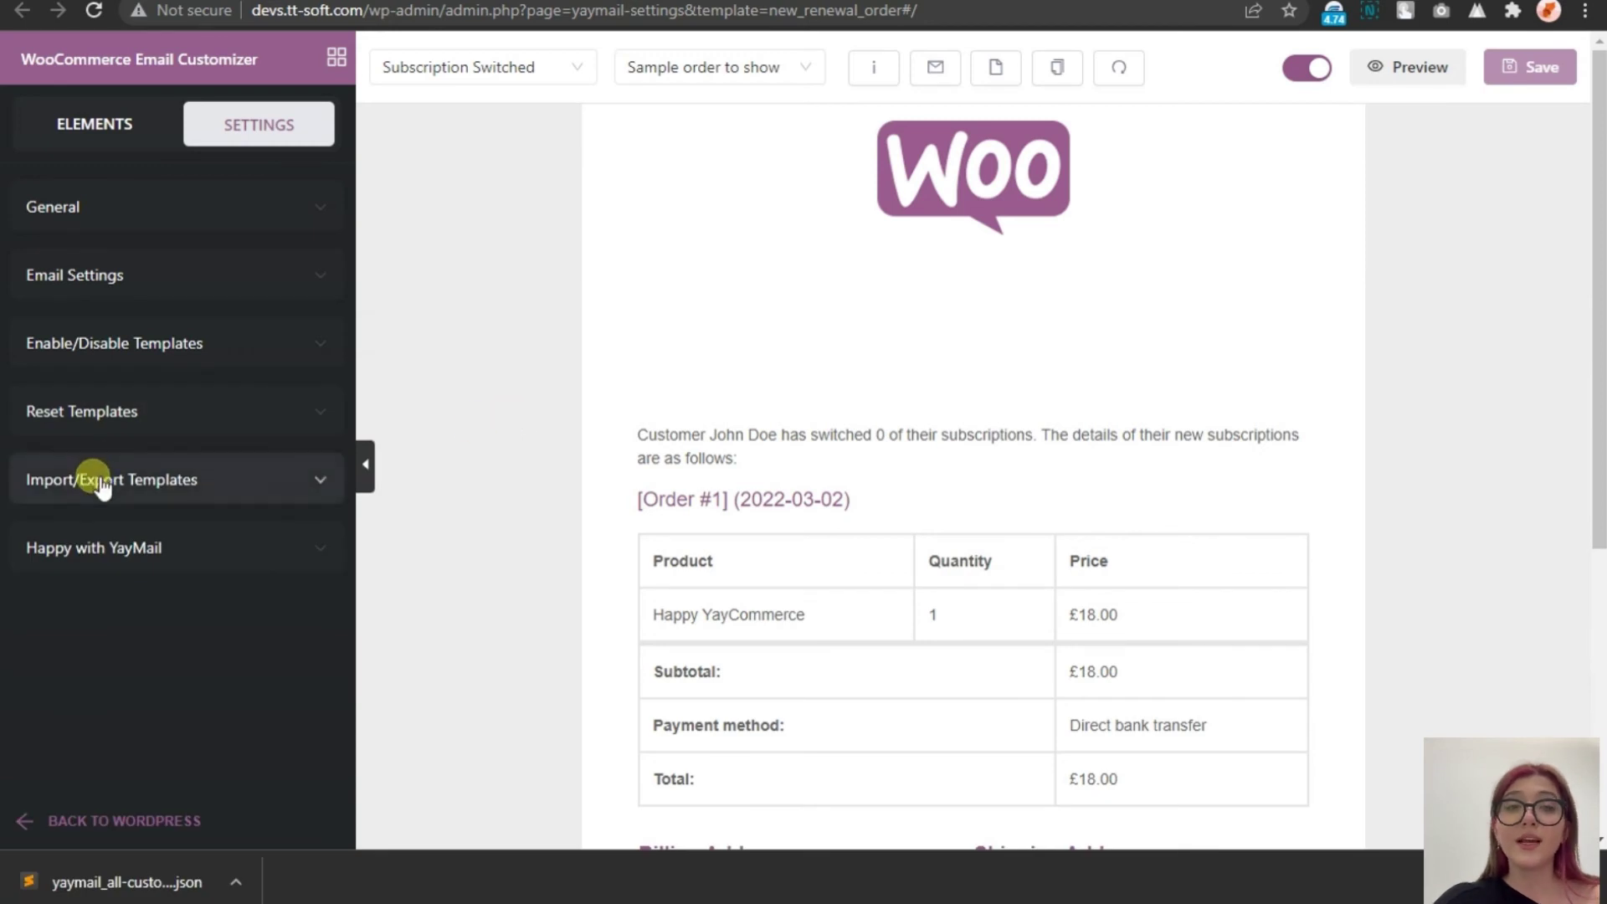
{"action": "left_click", "coordinate": [100, 486]}
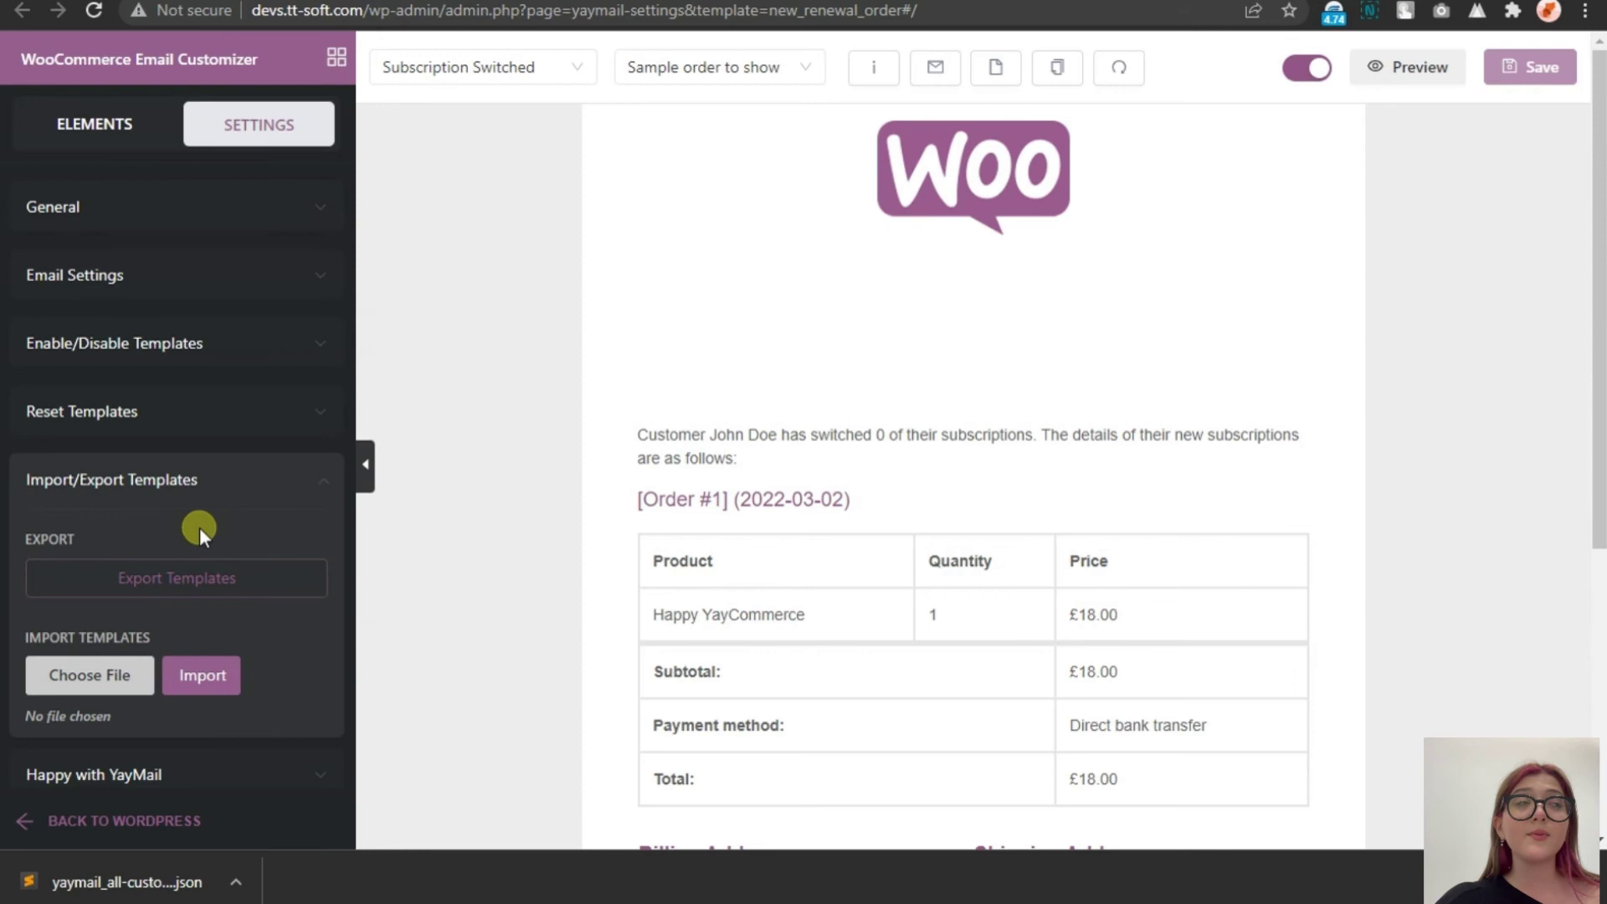
{"action": "left_click", "coordinate": [196, 579]}
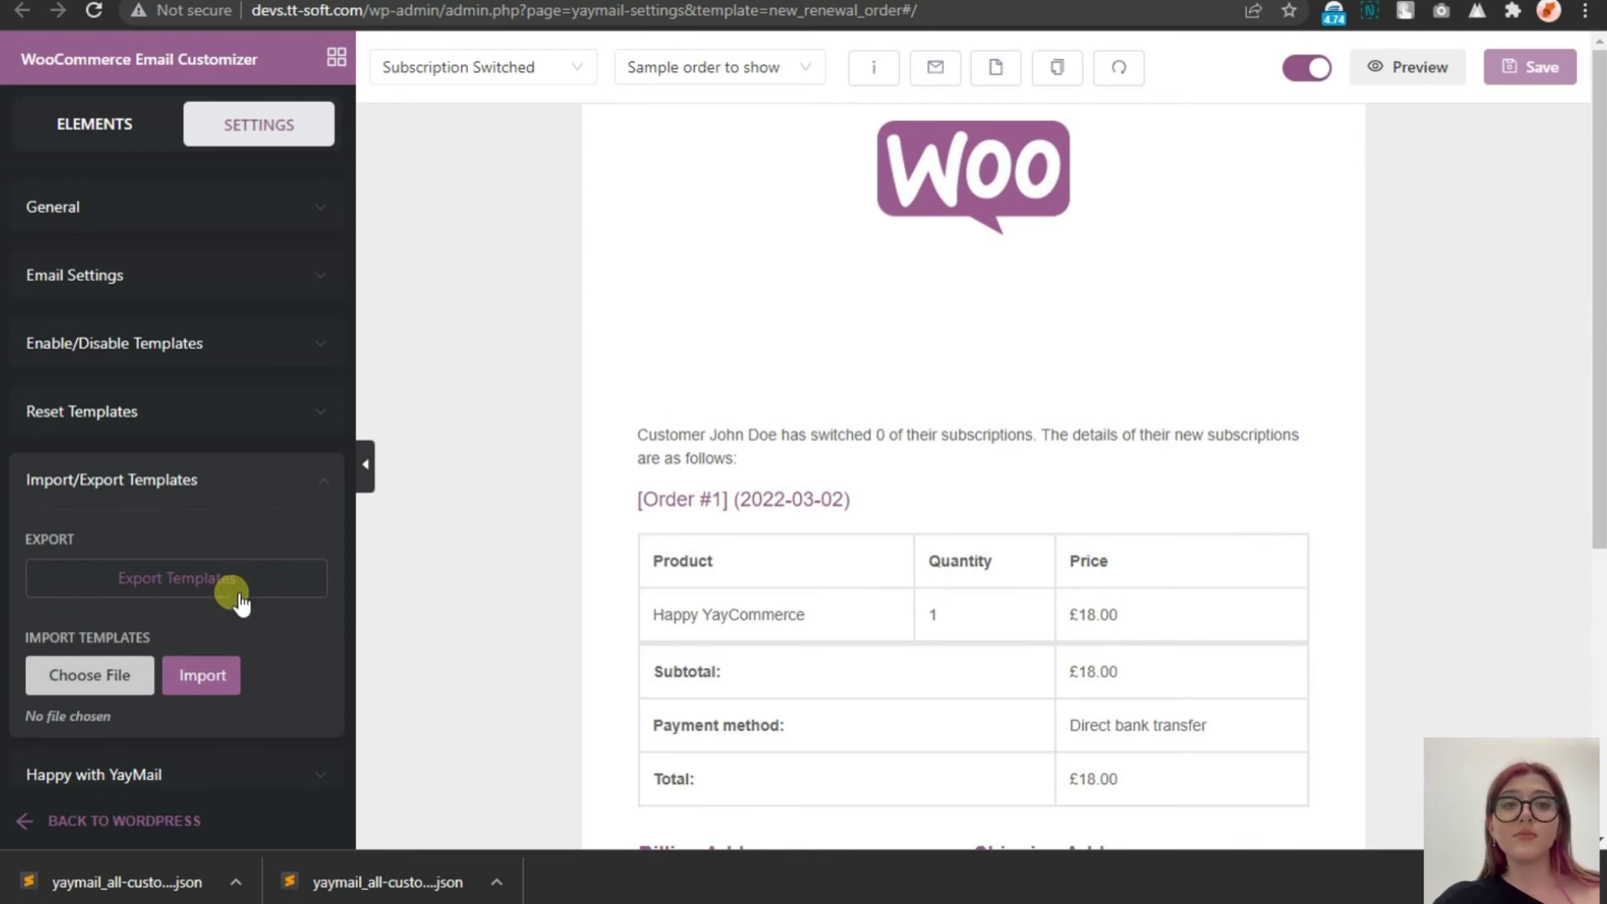
{"action": "left_click", "coordinate": [316, 482]}
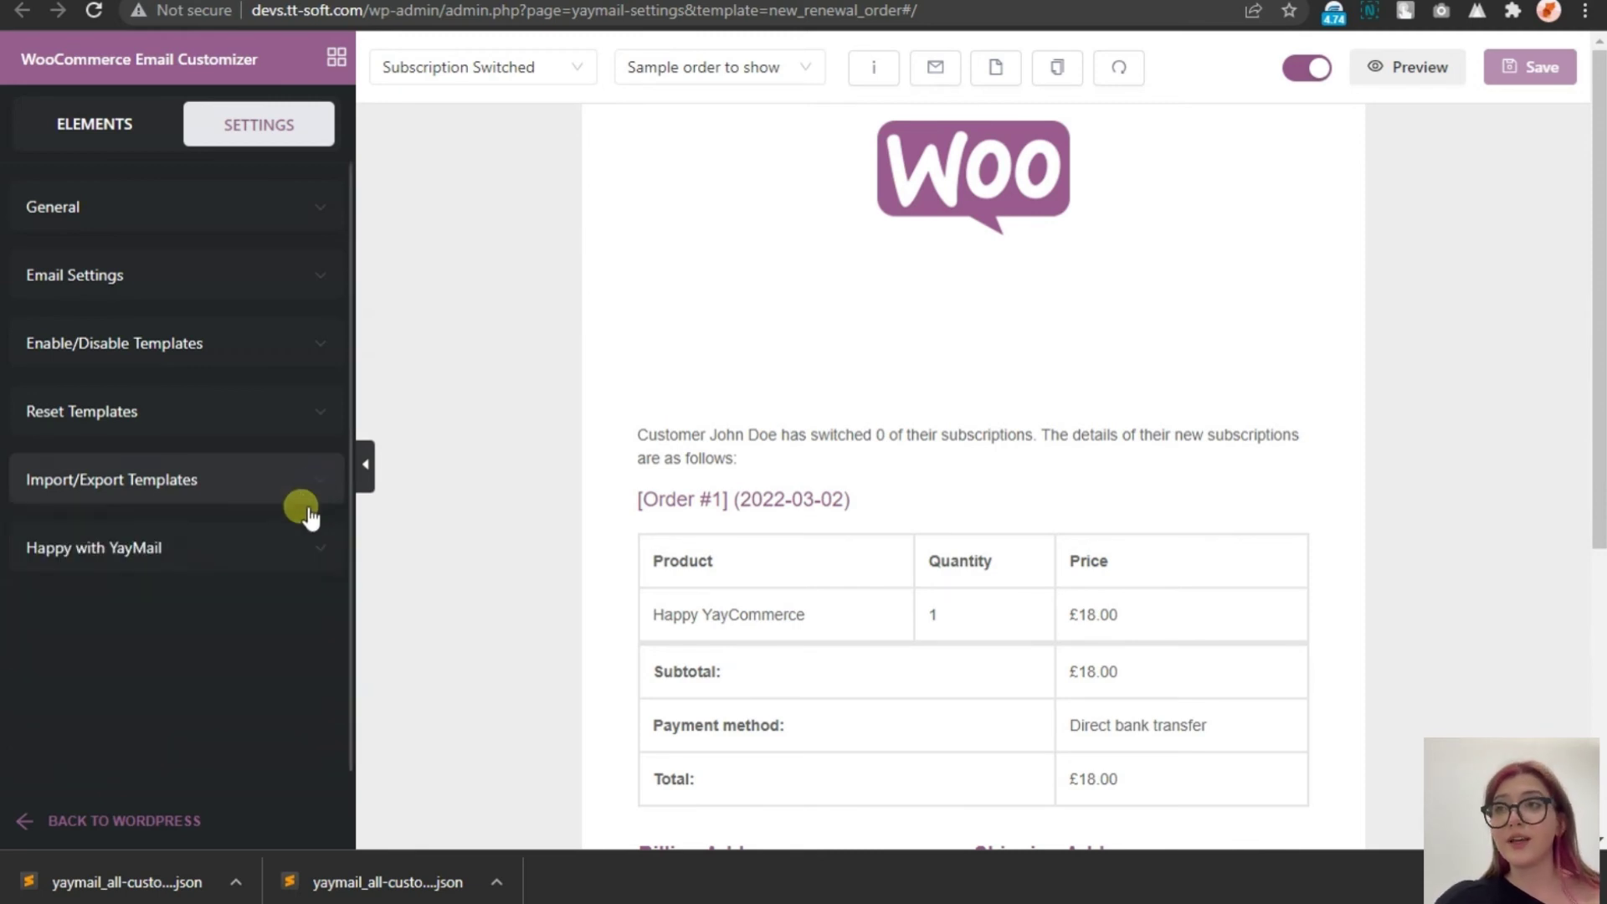
{"action": "left_click", "coordinate": [309, 552]}
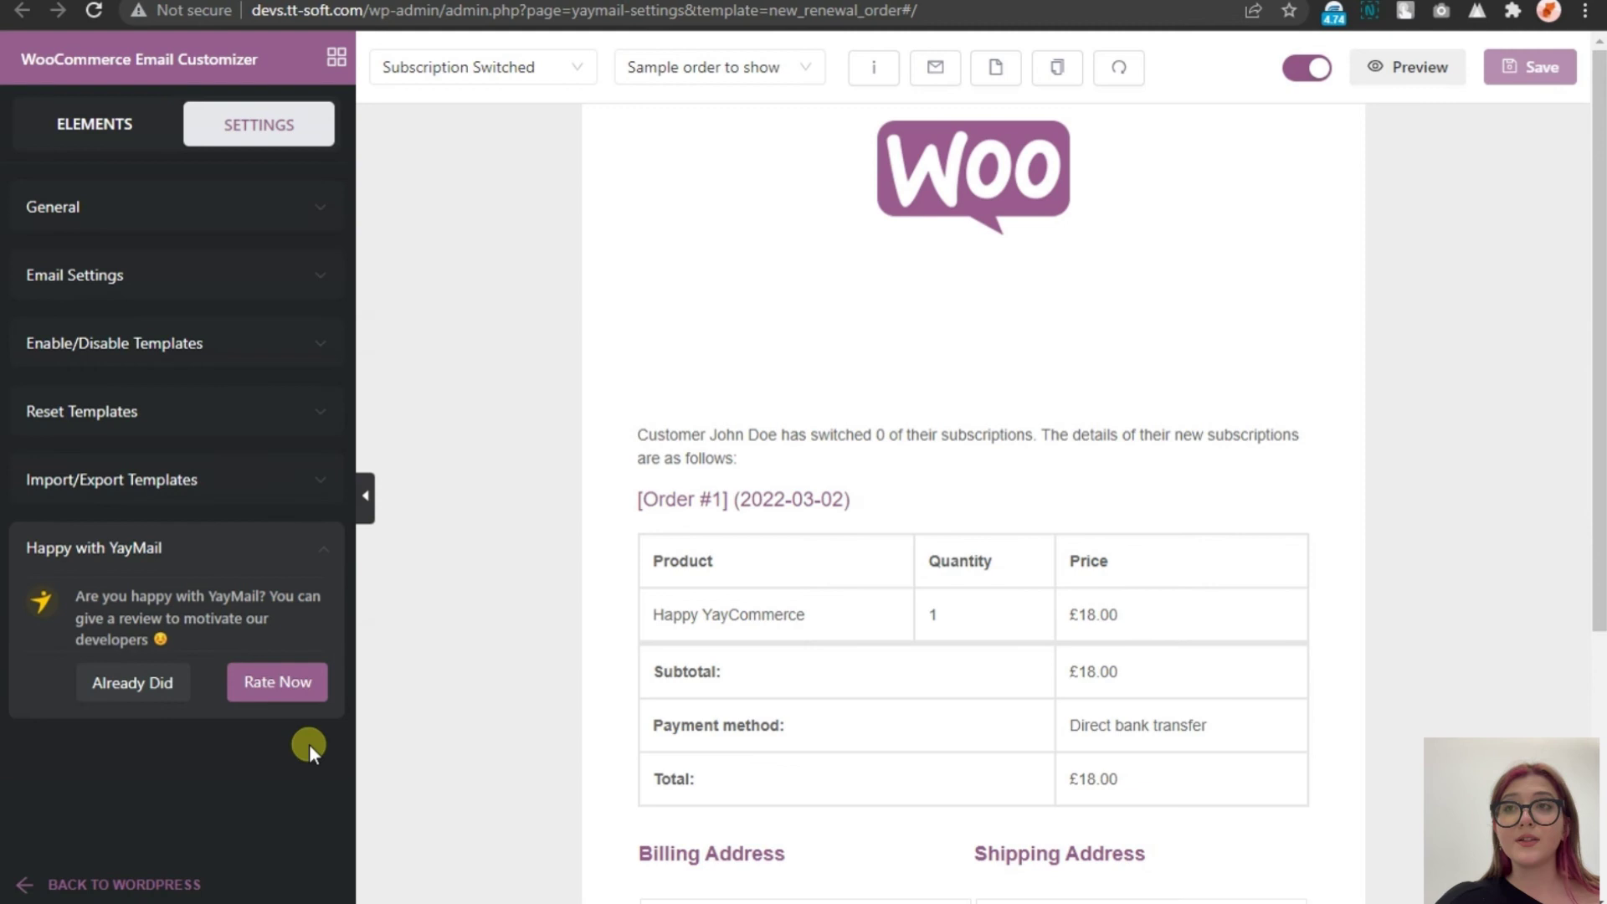
Remove the empty heading block below the Woo logo and save the Subscription Switched template
{"action": "left_click", "coordinate": [325, 548]}
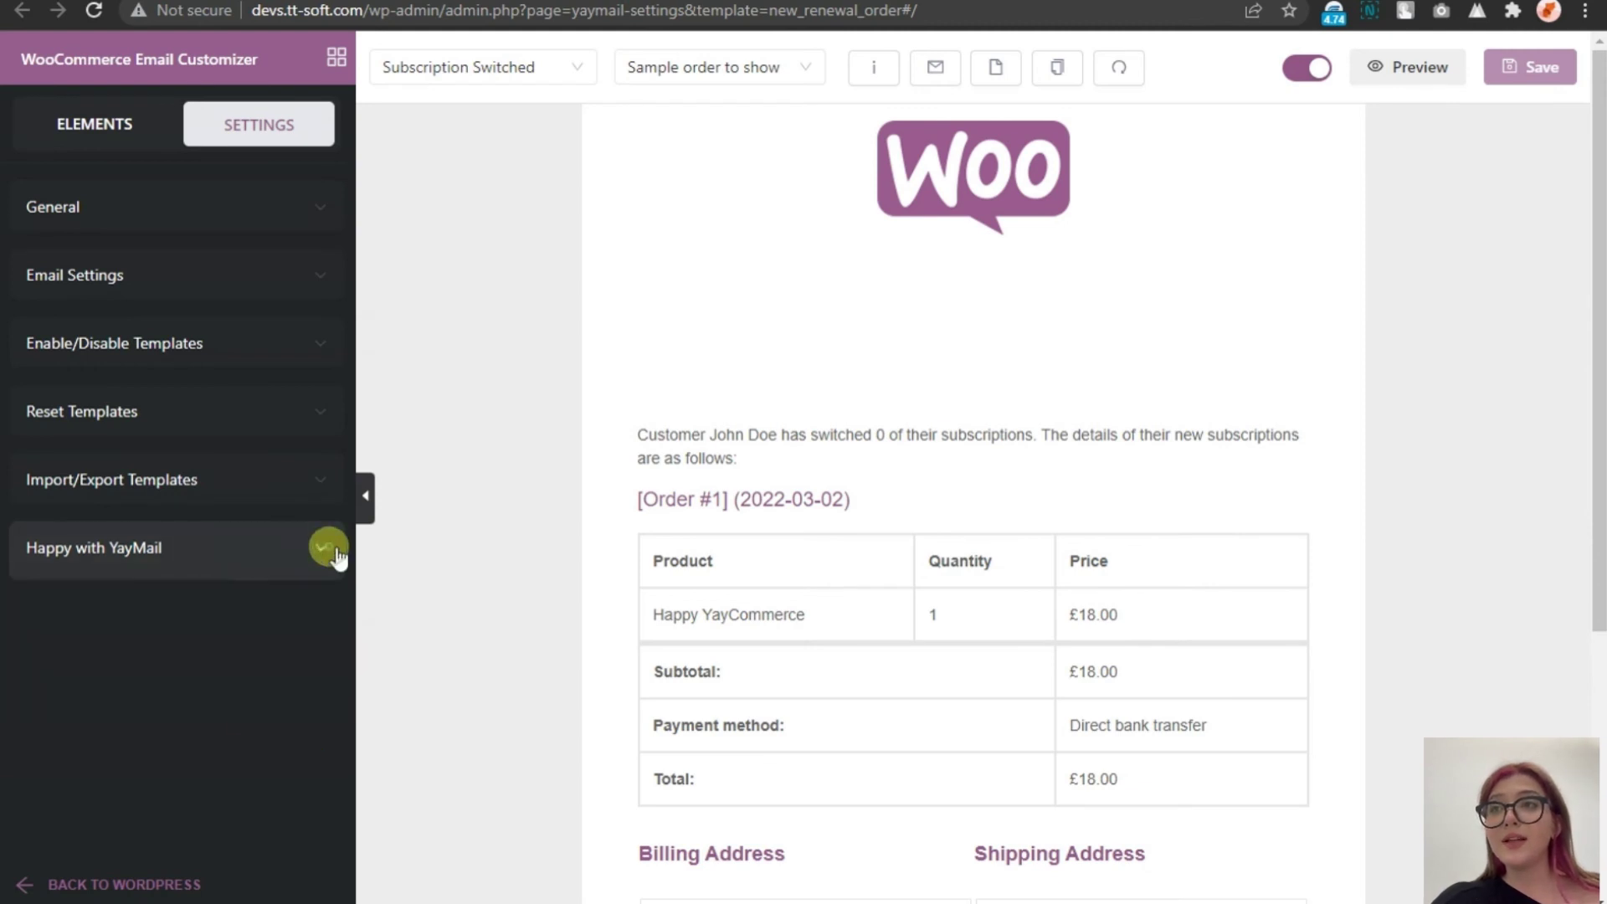
{"action": "left_click", "coordinate": [873, 403]}
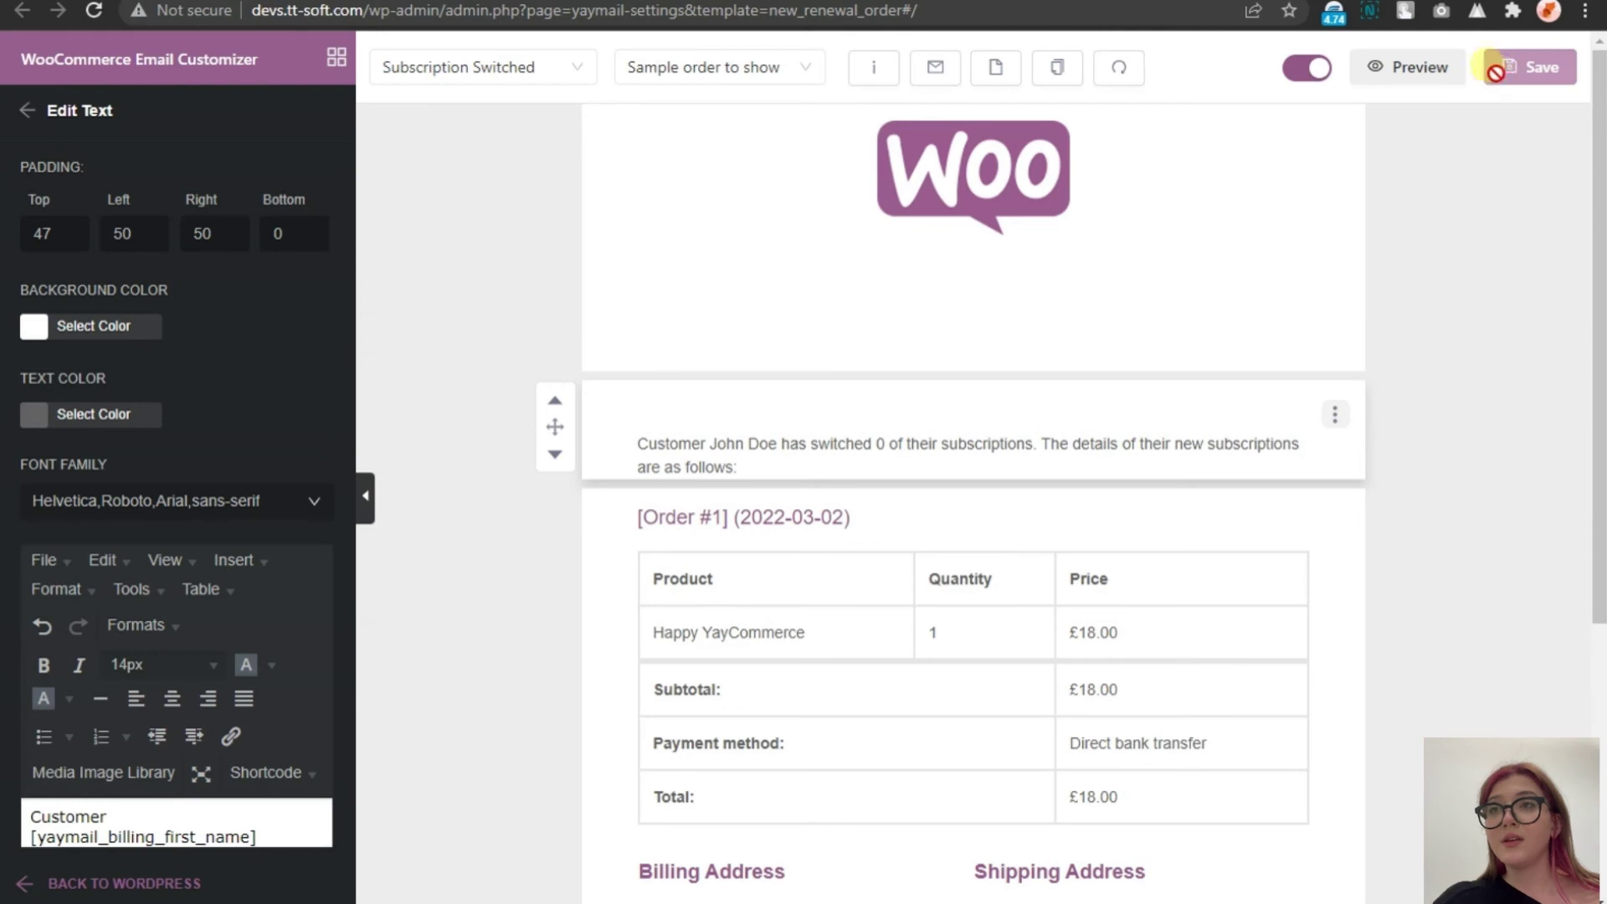
{"action": "left_click", "coordinate": [1339, 312]}
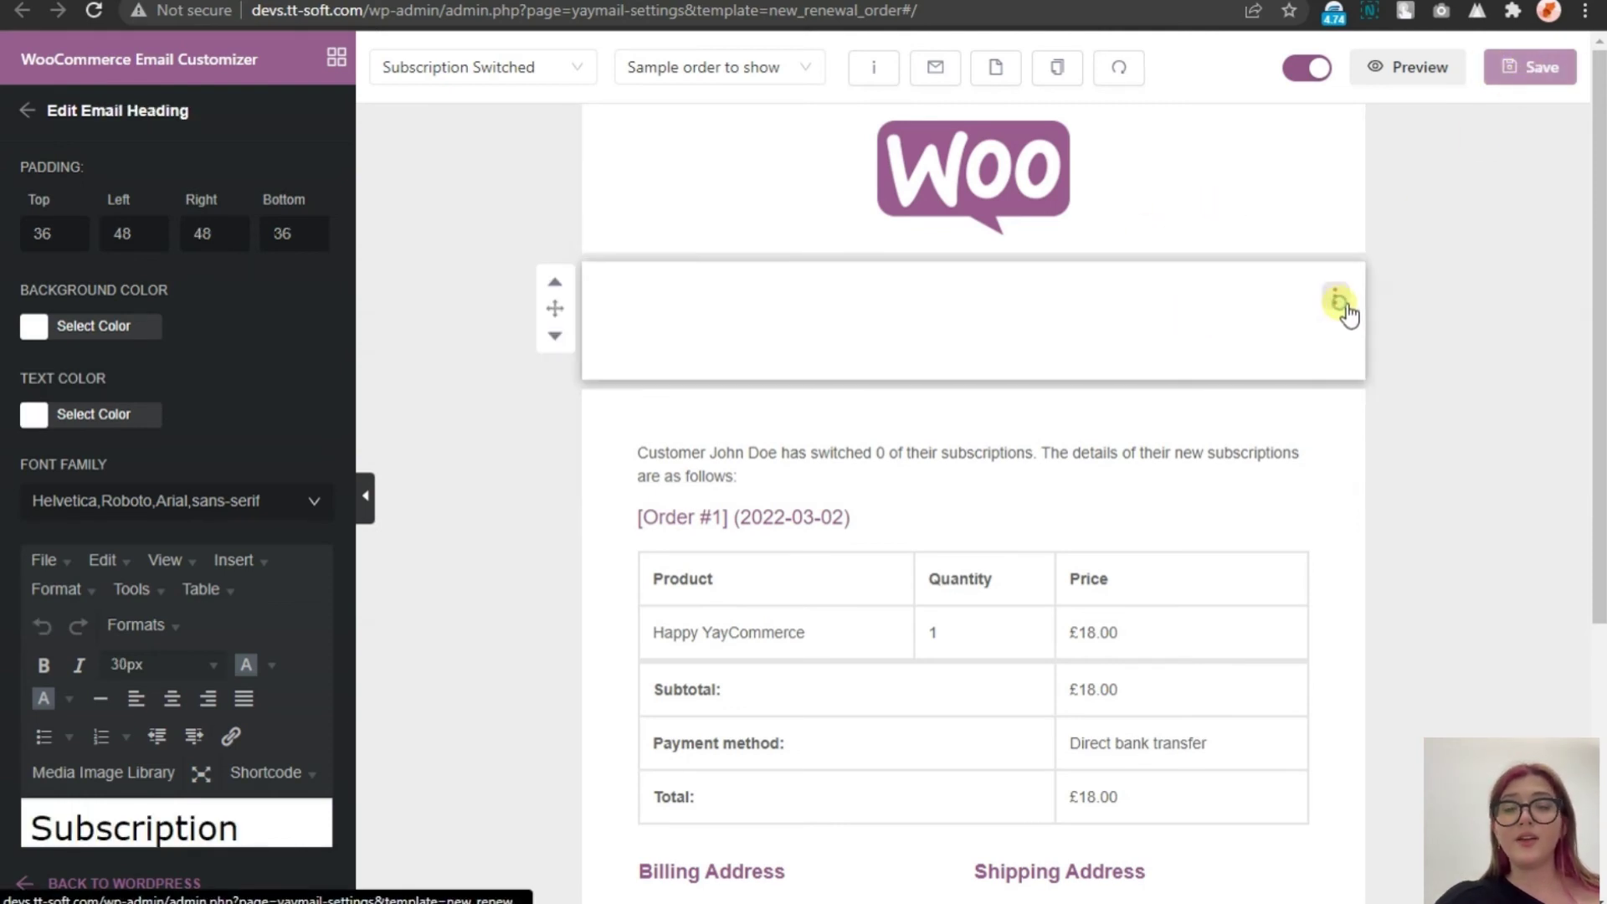
{"action": "left_click", "coordinate": [1335, 295]}
{"action": "left_click", "coordinate": [1378, 409]}
{"action": "left_click", "coordinate": [592, 491]}
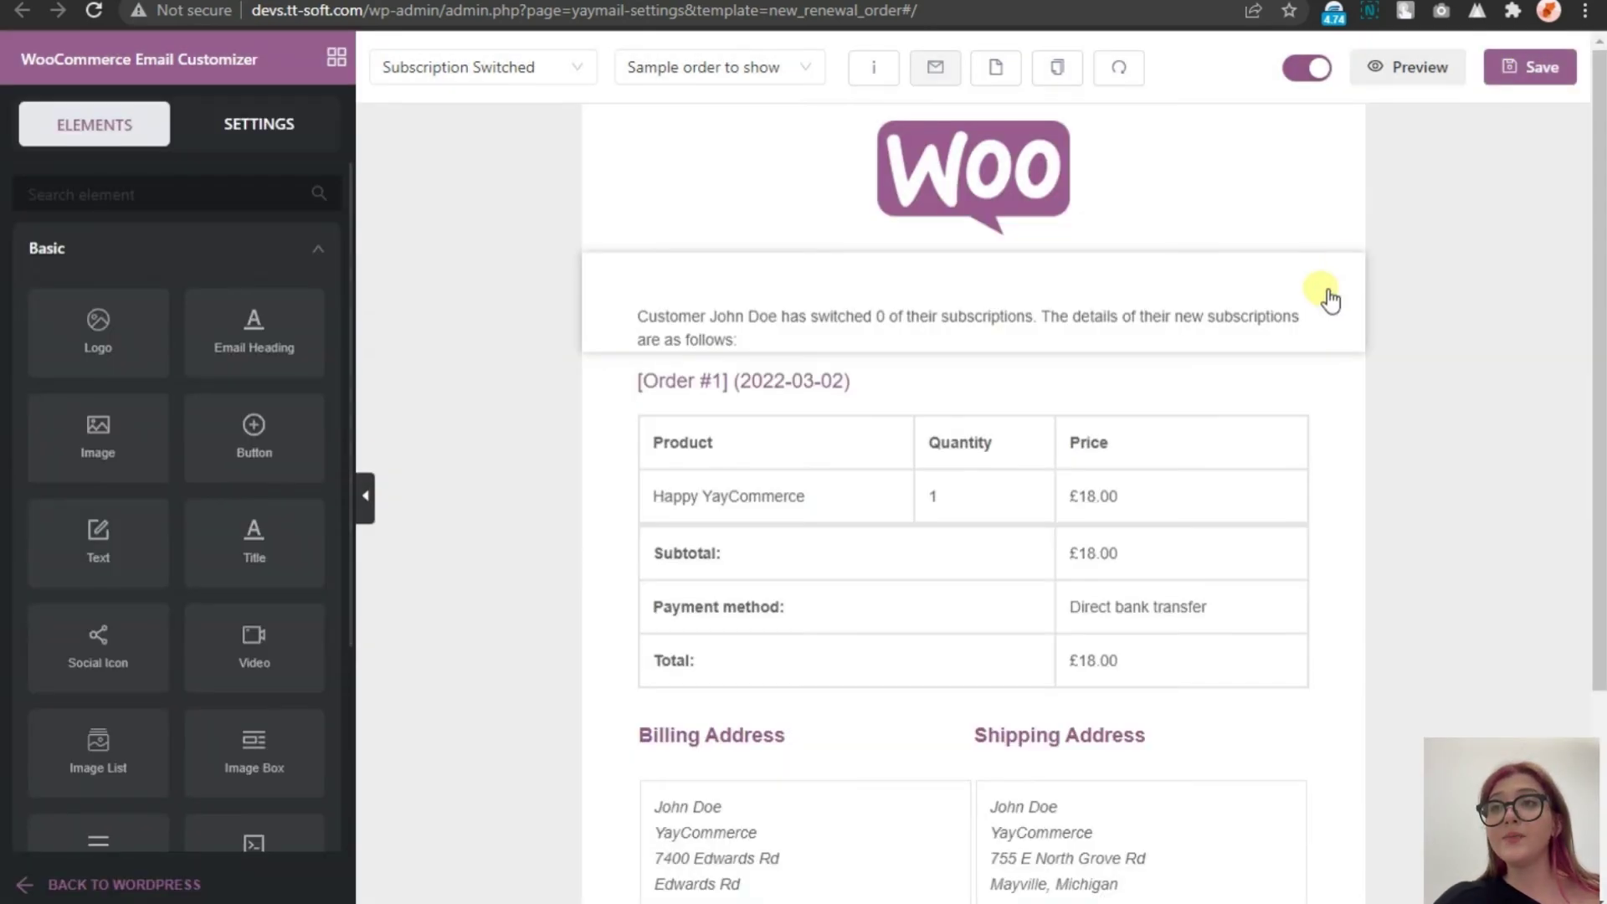
{"action": "left_click", "coordinate": [1544, 67]}
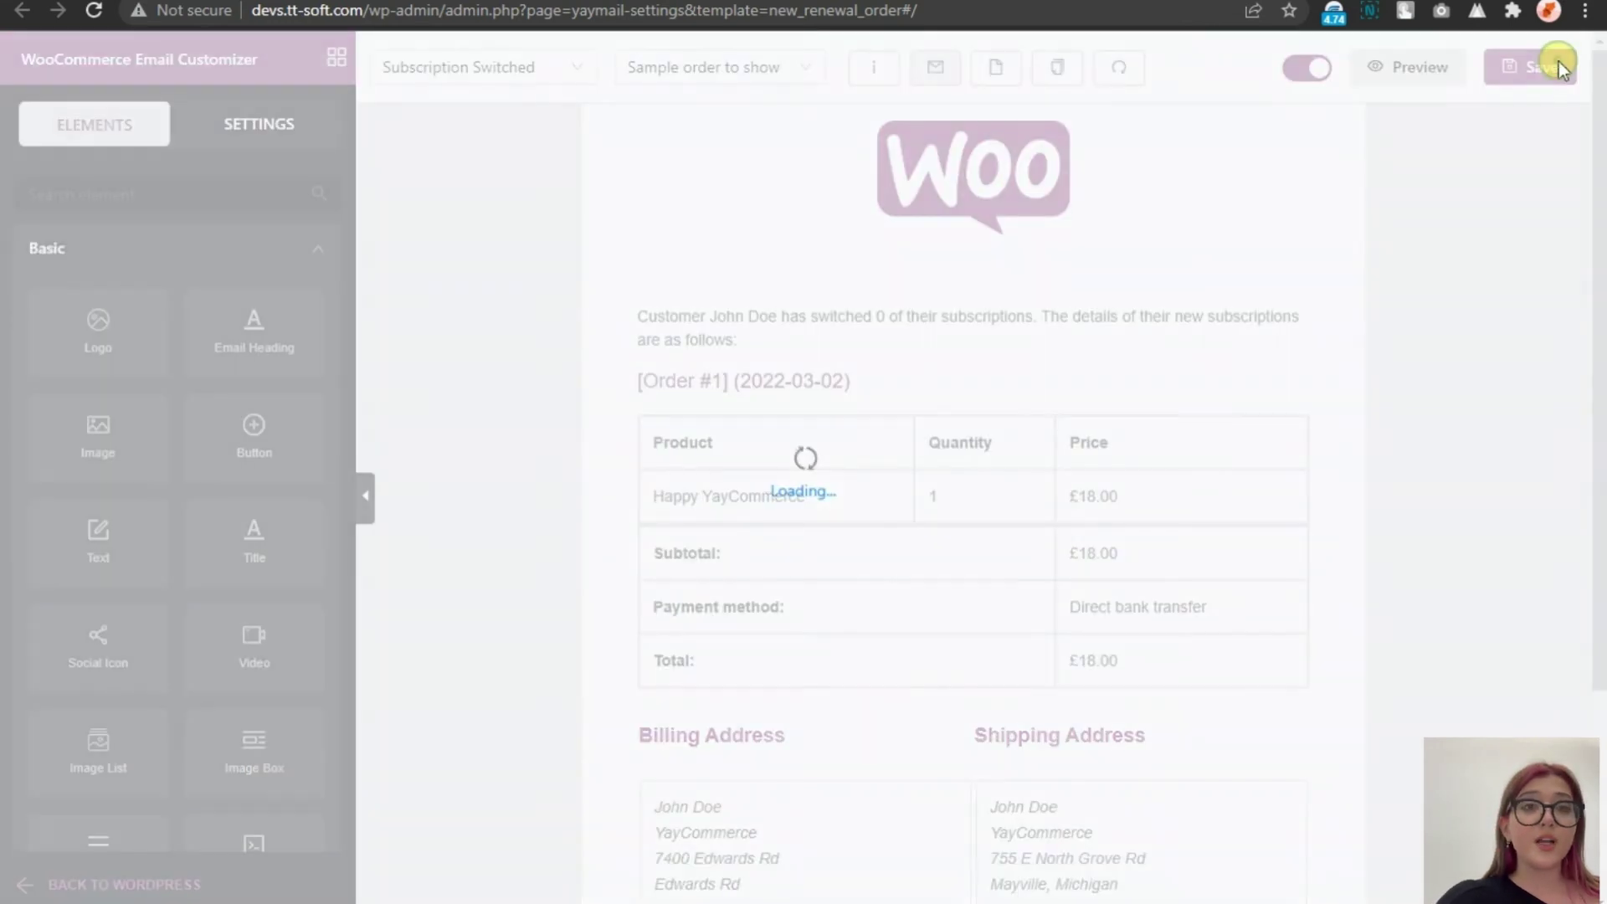
{"action": "left_click", "coordinate": [1421, 74]}
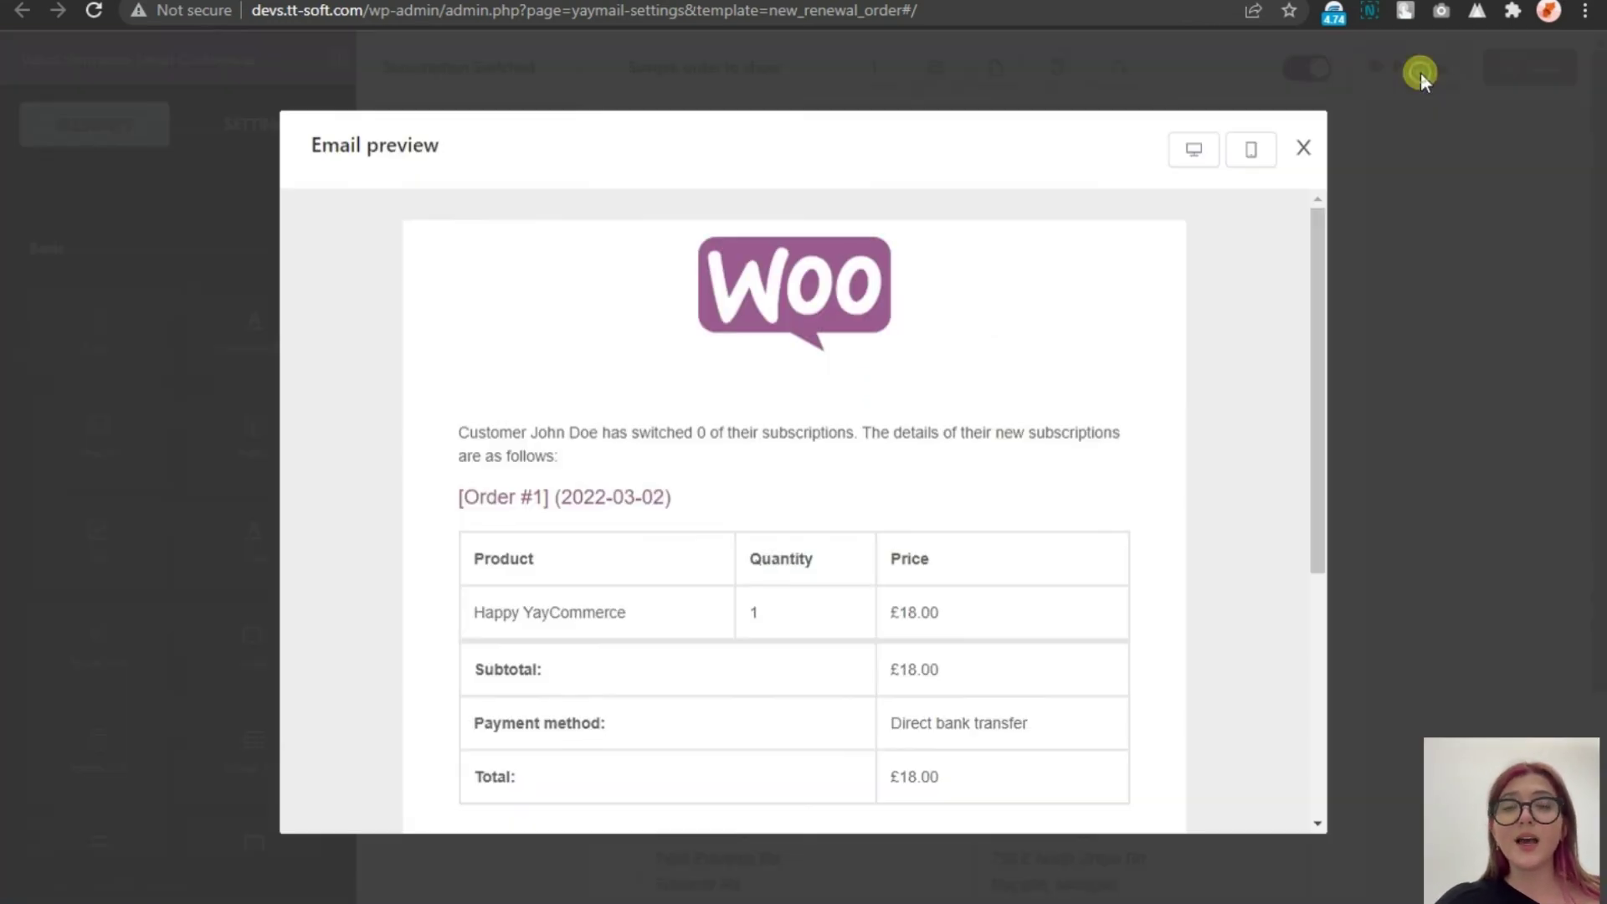
{"action": "scroll", "coordinate": [653, 310], "scroll_direction": "down", "scroll_amount": 5}
{"action": "scroll", "coordinate": [690, 413], "scroll_direction": "up", "scroll_amount": 5}
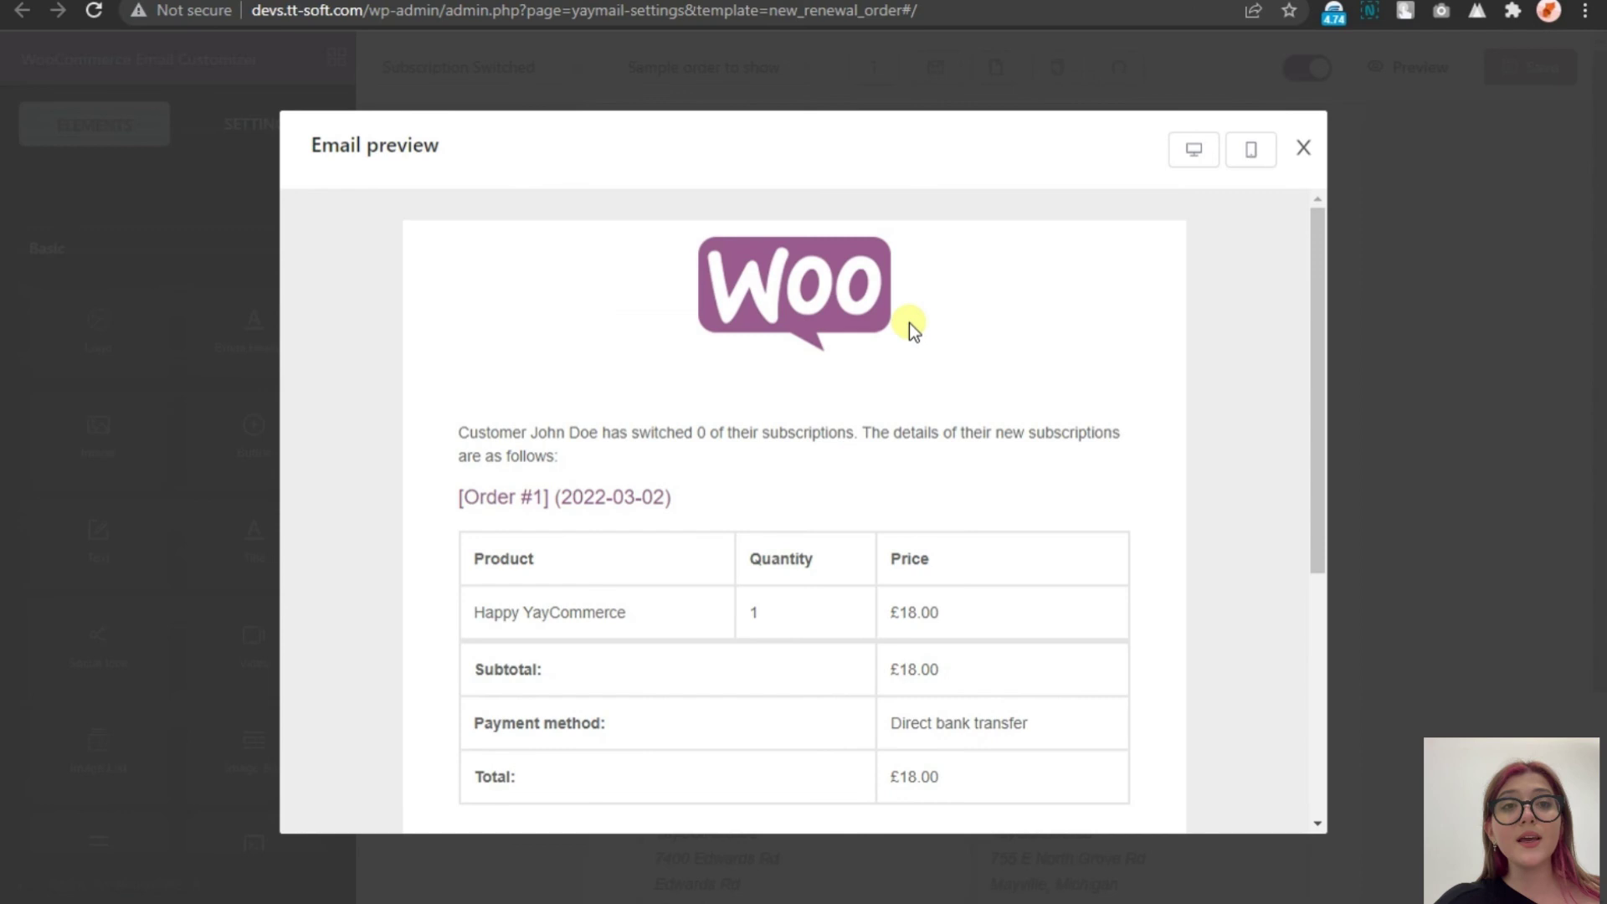
{"action": "scroll", "coordinate": [795, 356], "scroll_direction": "down", "scroll_amount": 5}
{"action": "scroll", "coordinate": [982, 534], "scroll_direction": "up", "scroll_amount": 5}
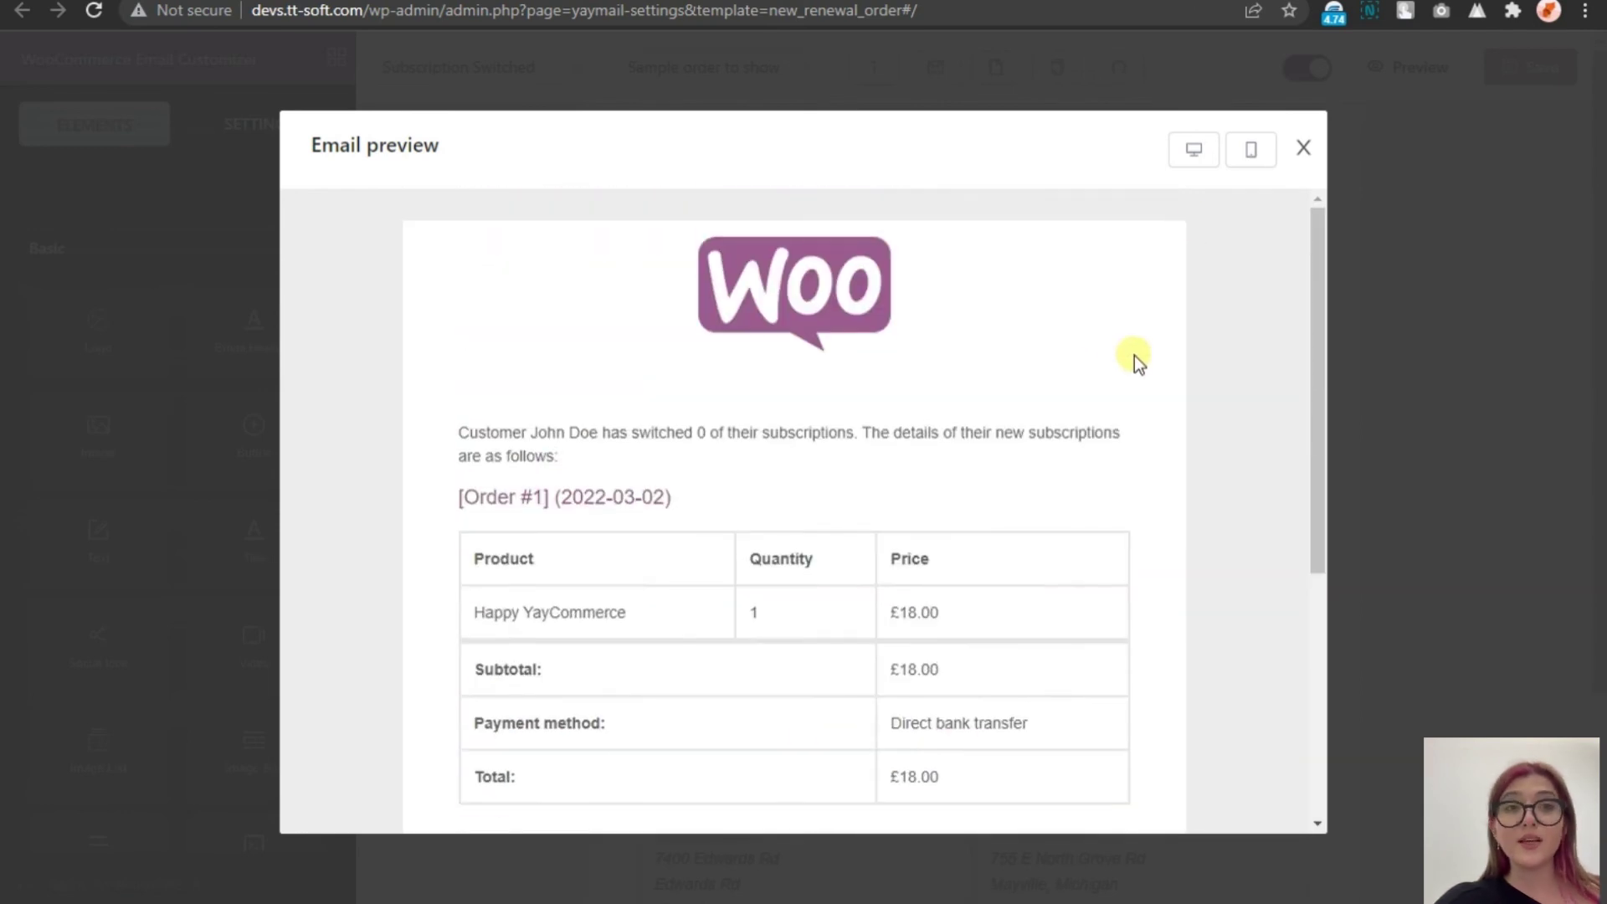
{"action": "left_click", "coordinate": [1194, 149]}
{"action": "left_click", "coordinate": [1251, 149]}
{"action": "scroll", "coordinate": [782, 264], "scroll_direction": "down", "scroll_amount": 5}
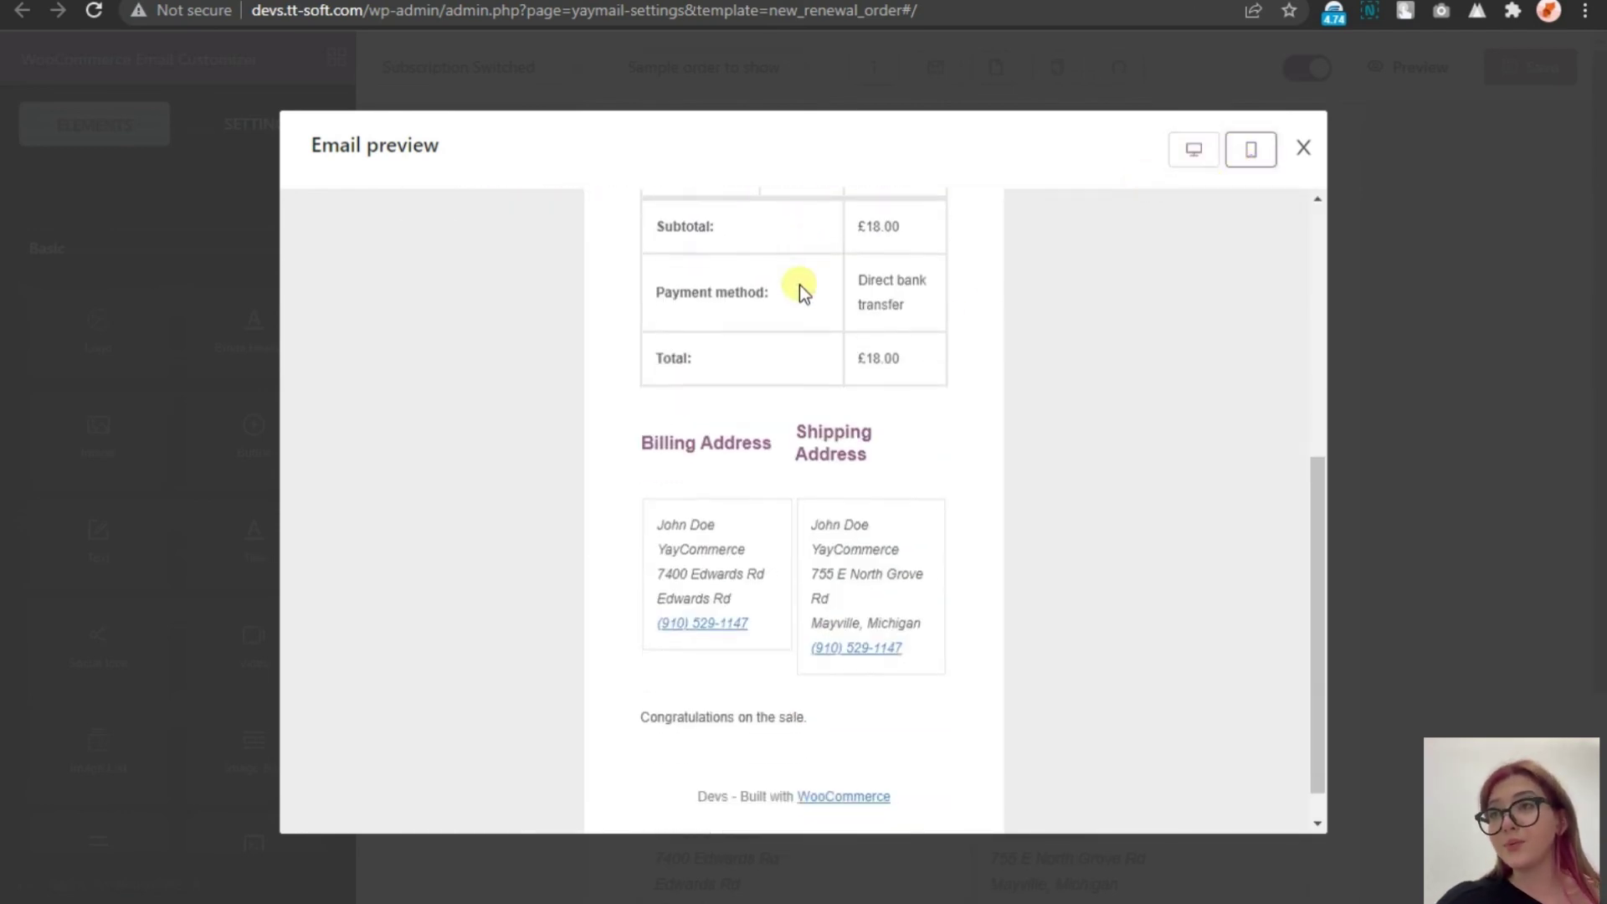
{"action": "scroll", "coordinate": [800, 285], "scroll_direction": "up", "scroll_amount": 4}
{"action": "scroll", "coordinate": [811, 452], "scroll_direction": "down", "scroll_amount": 5}
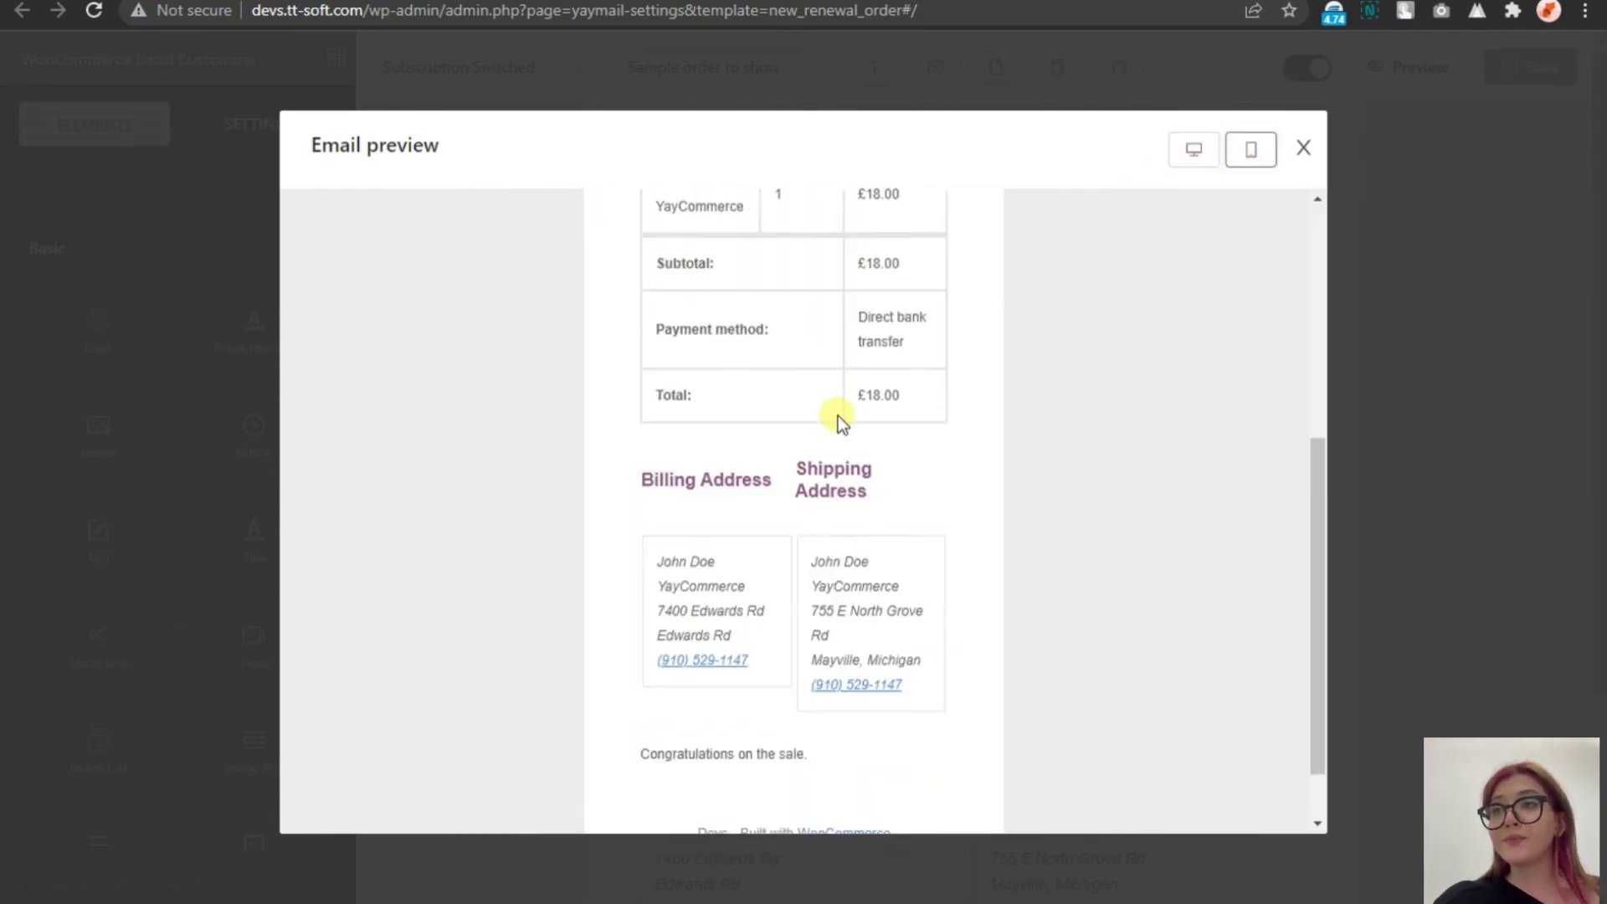
{"action": "left_click", "coordinate": [1307, 151]}
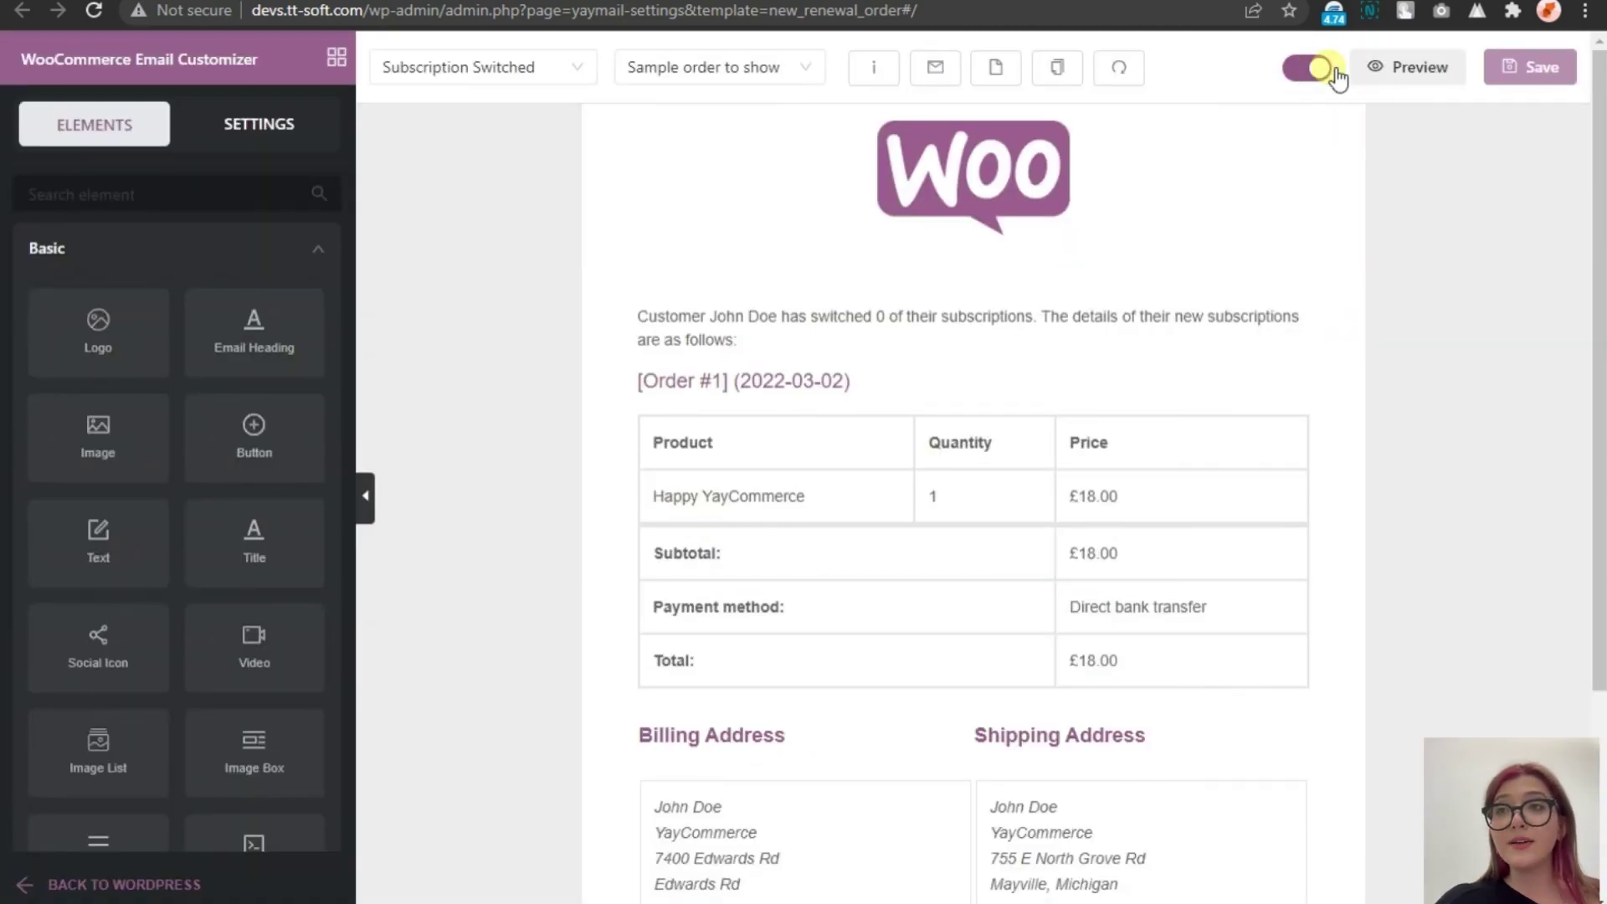
Send a Subscription Switched test email to the prefilled test address
{"action": "left_click", "coordinate": [259, 124]}
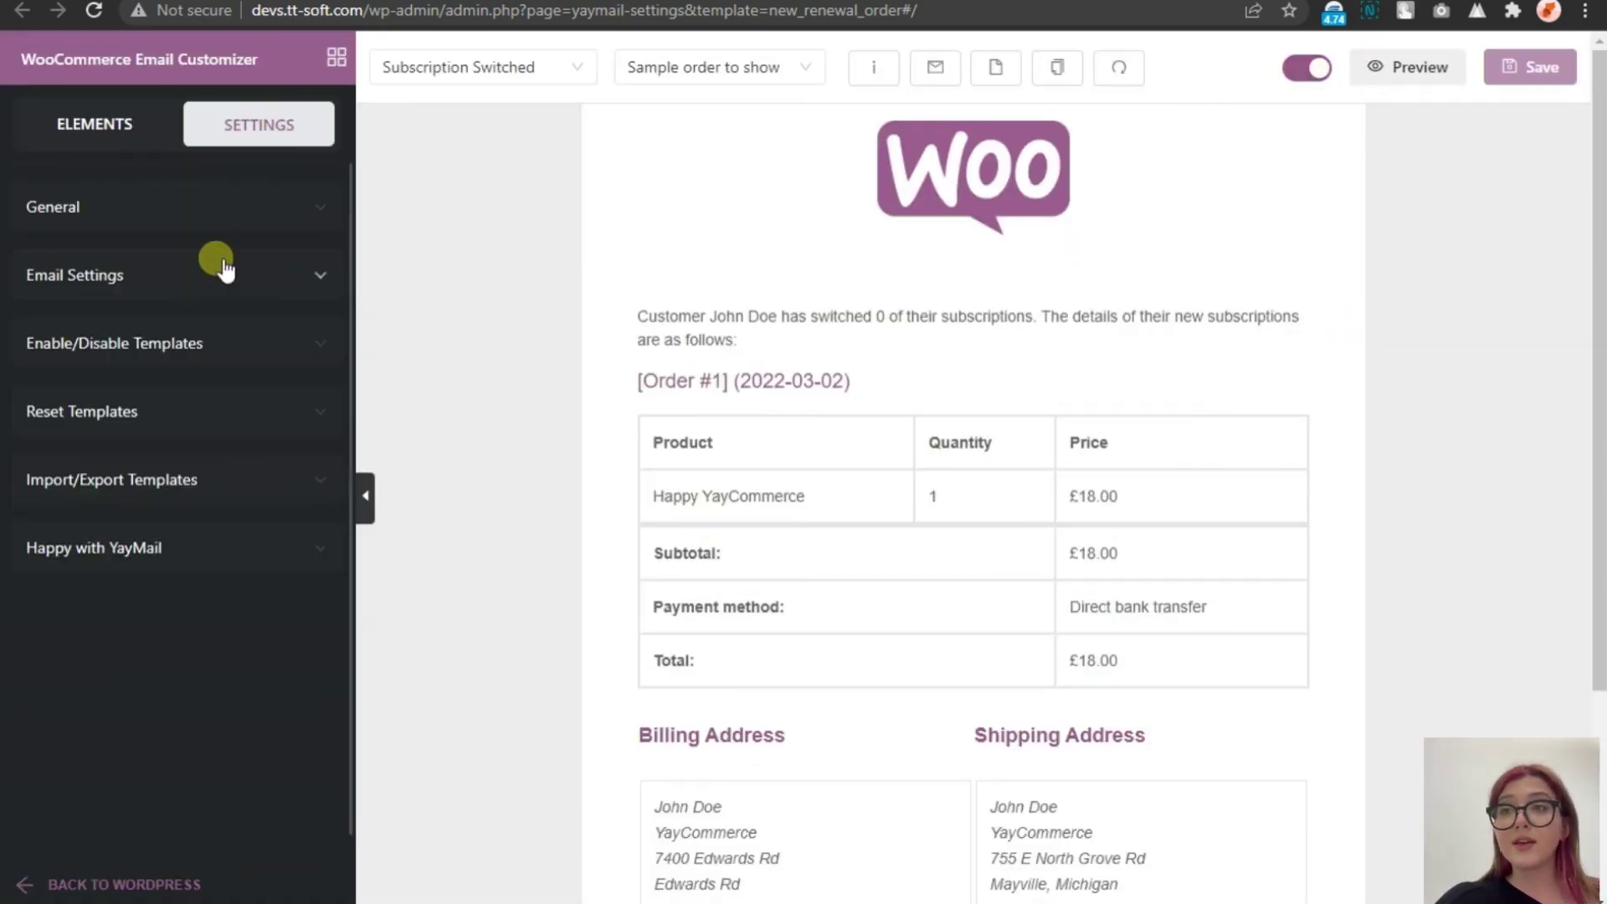
{"action": "left_click", "coordinate": [208, 345]}
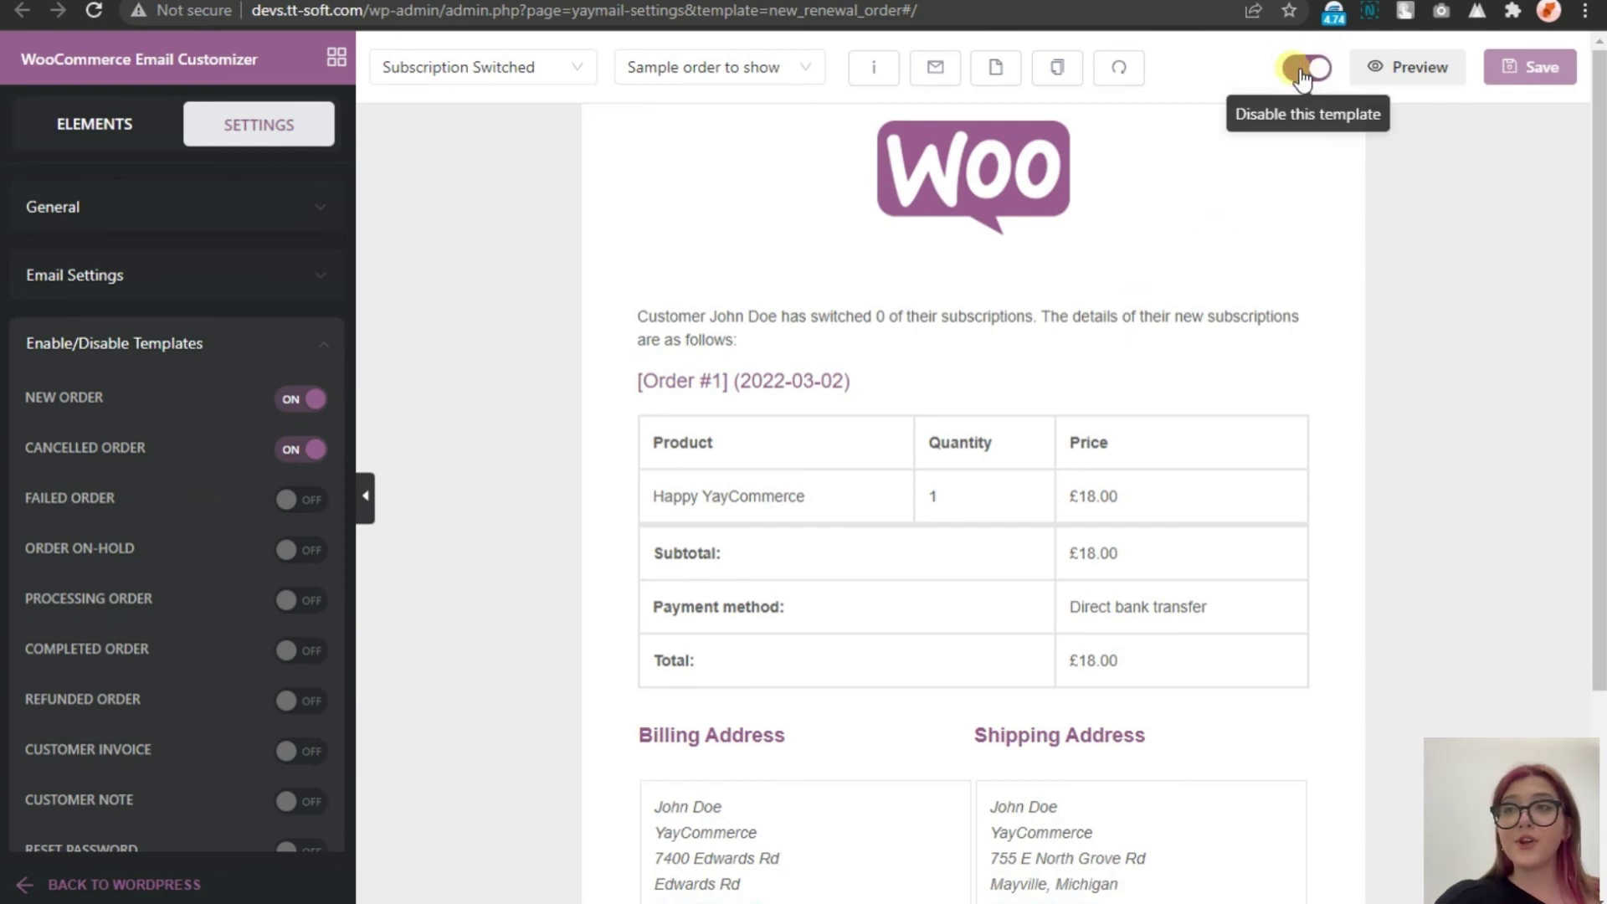
{"action": "left_click", "coordinate": [943, 70]}
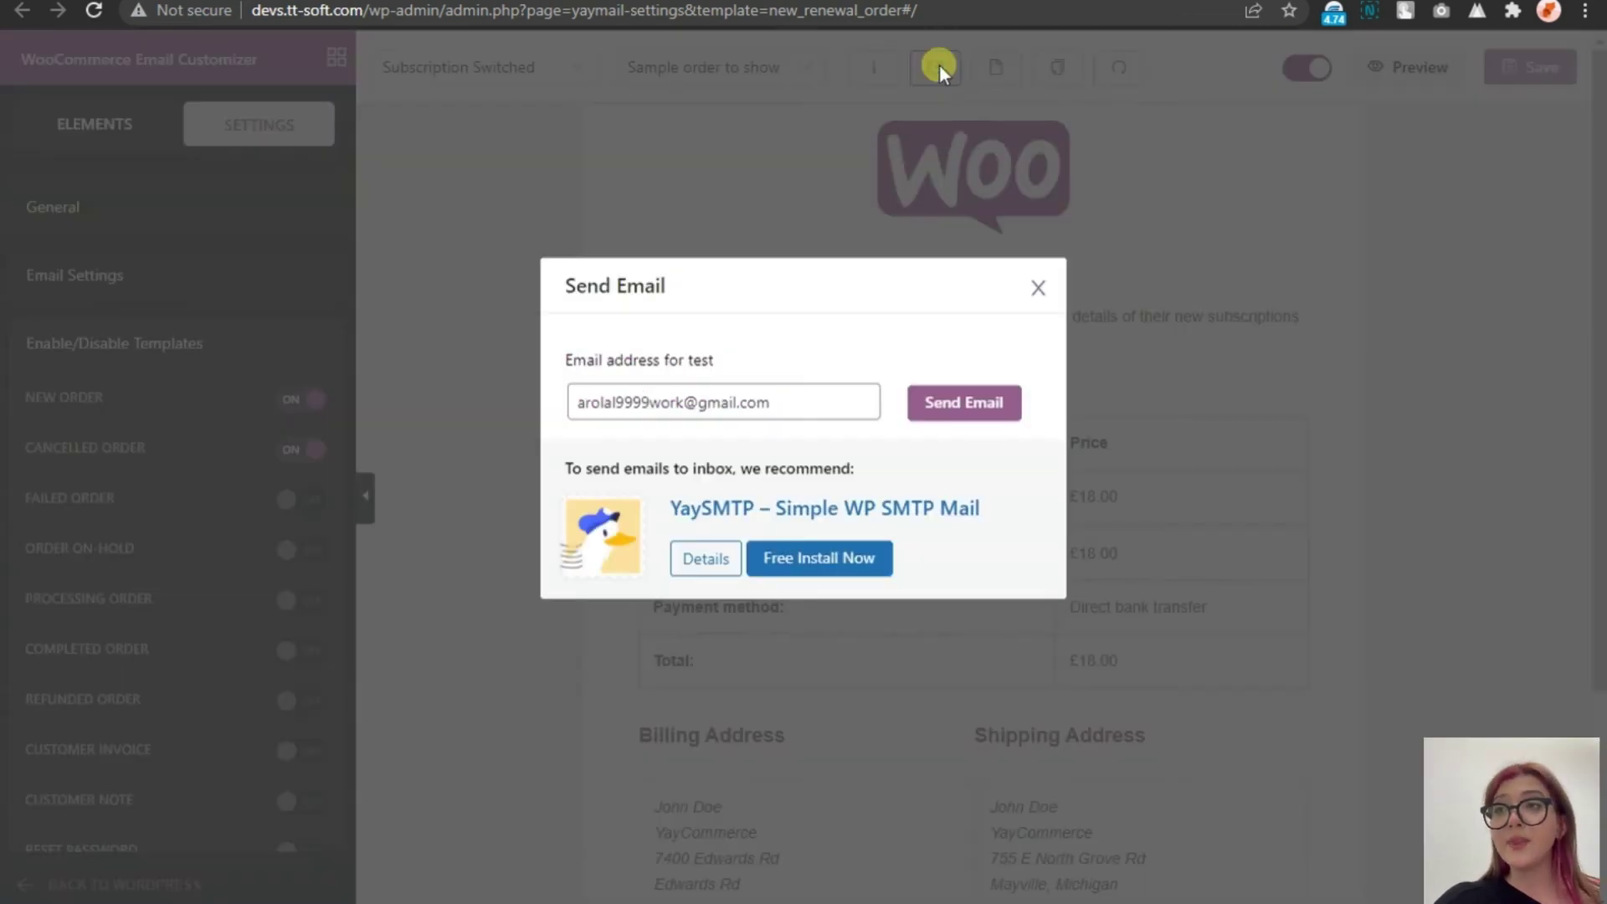
{"action": "left_click", "coordinate": [986, 406]}
{"action": "left_click", "coordinate": [1038, 287]}
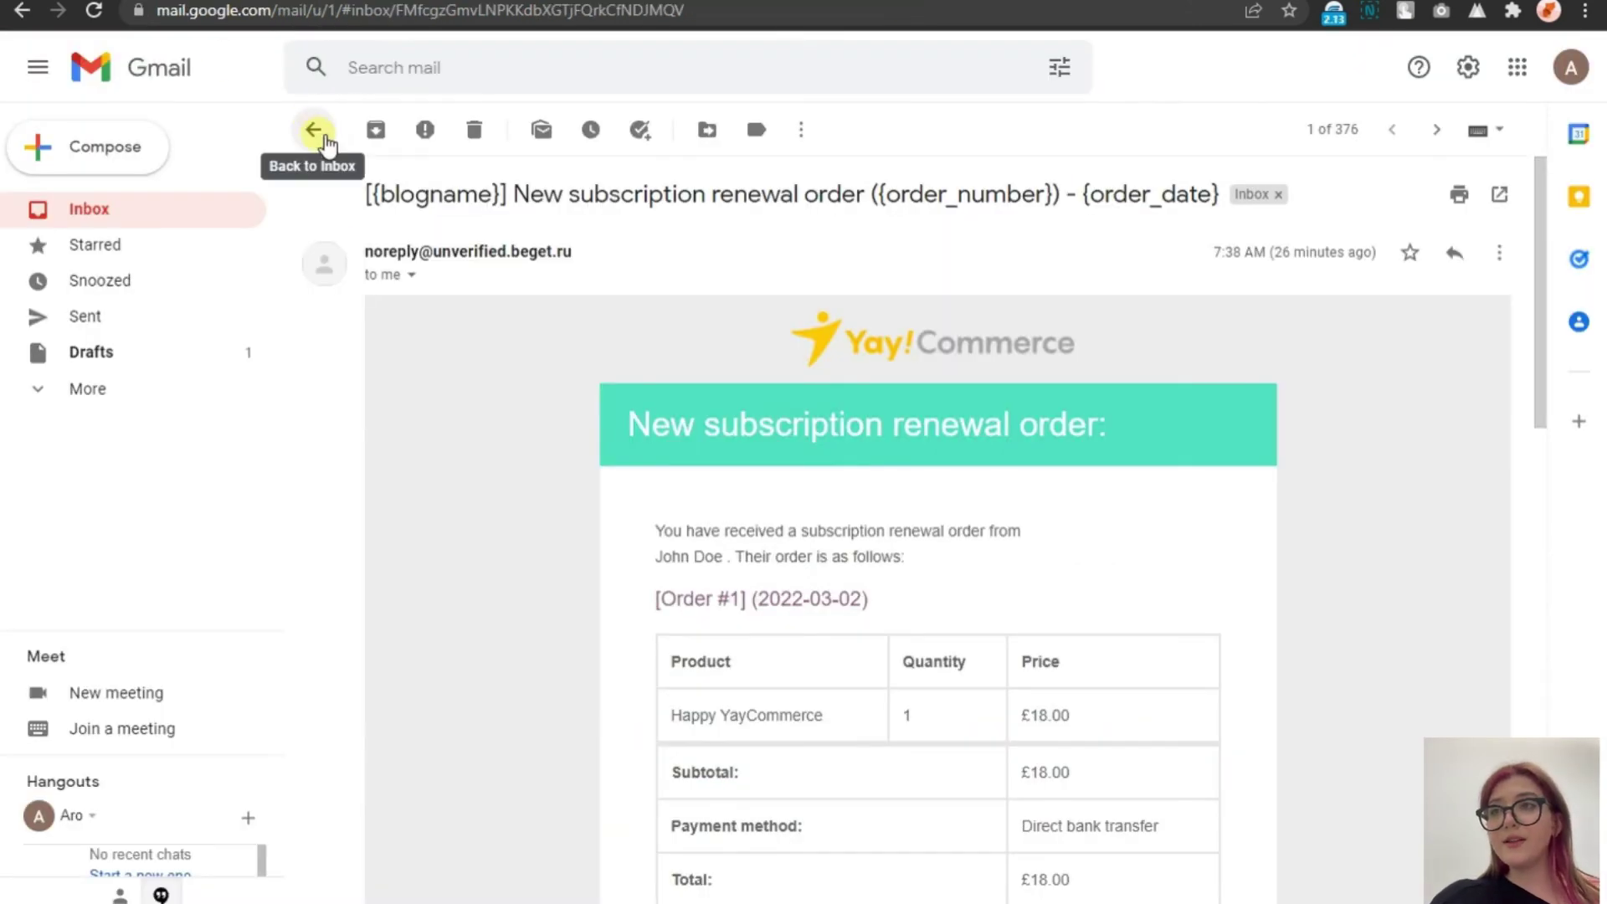
Review the received Subscription Switched email in Gmail, then return to the YayMail tab
{"action": "left_click", "coordinate": [312, 130]}
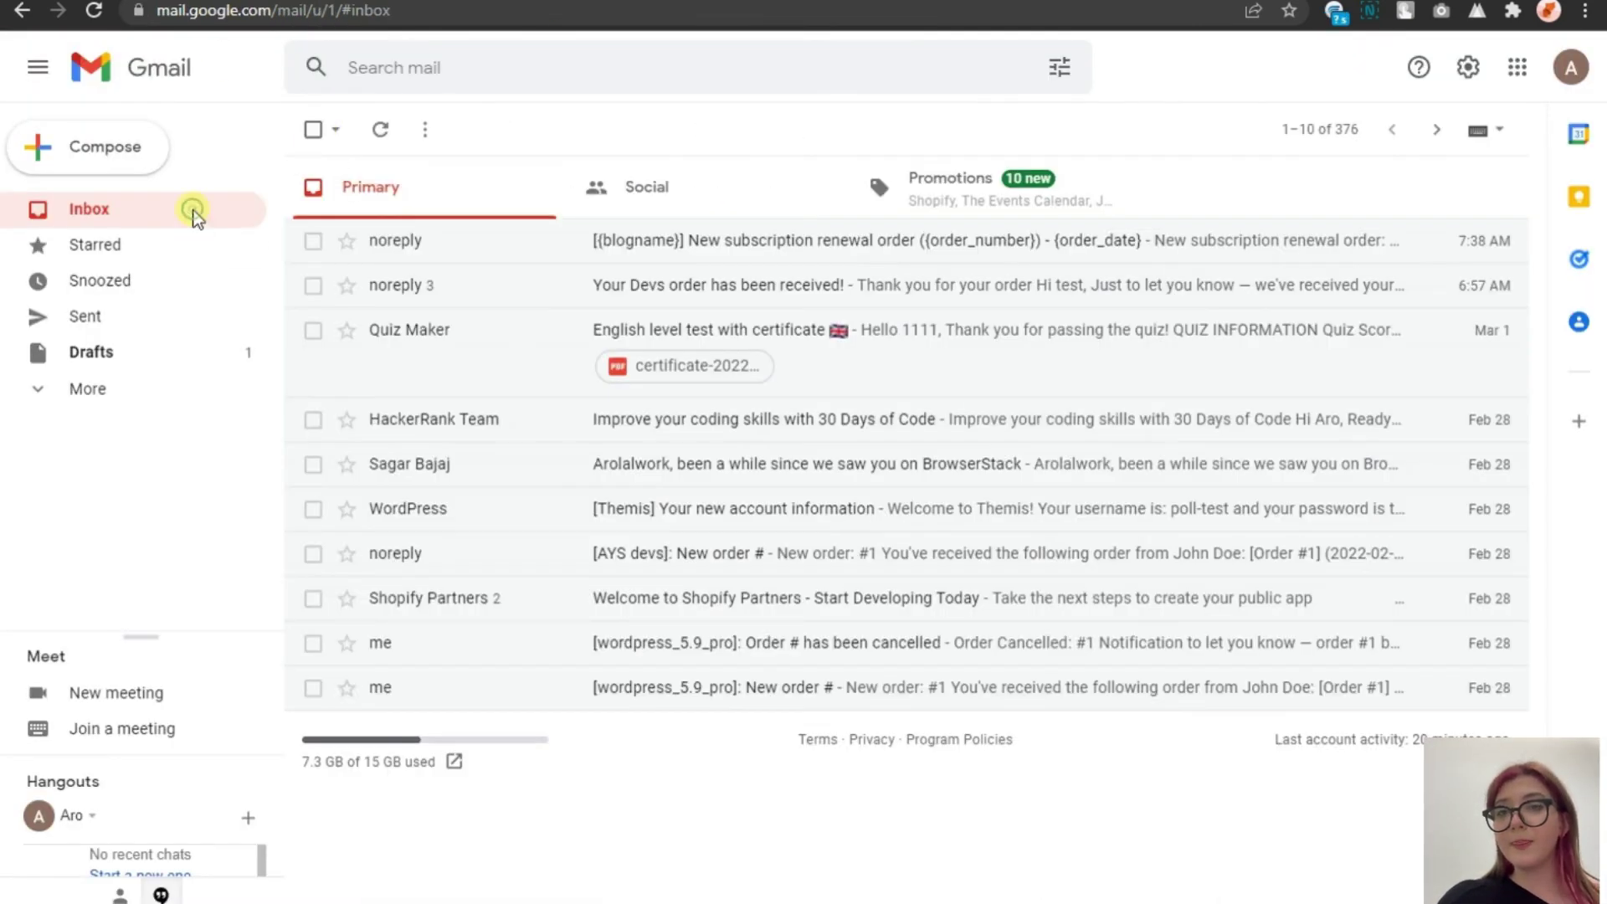
{"action": "left_click", "coordinate": [676, 250]}
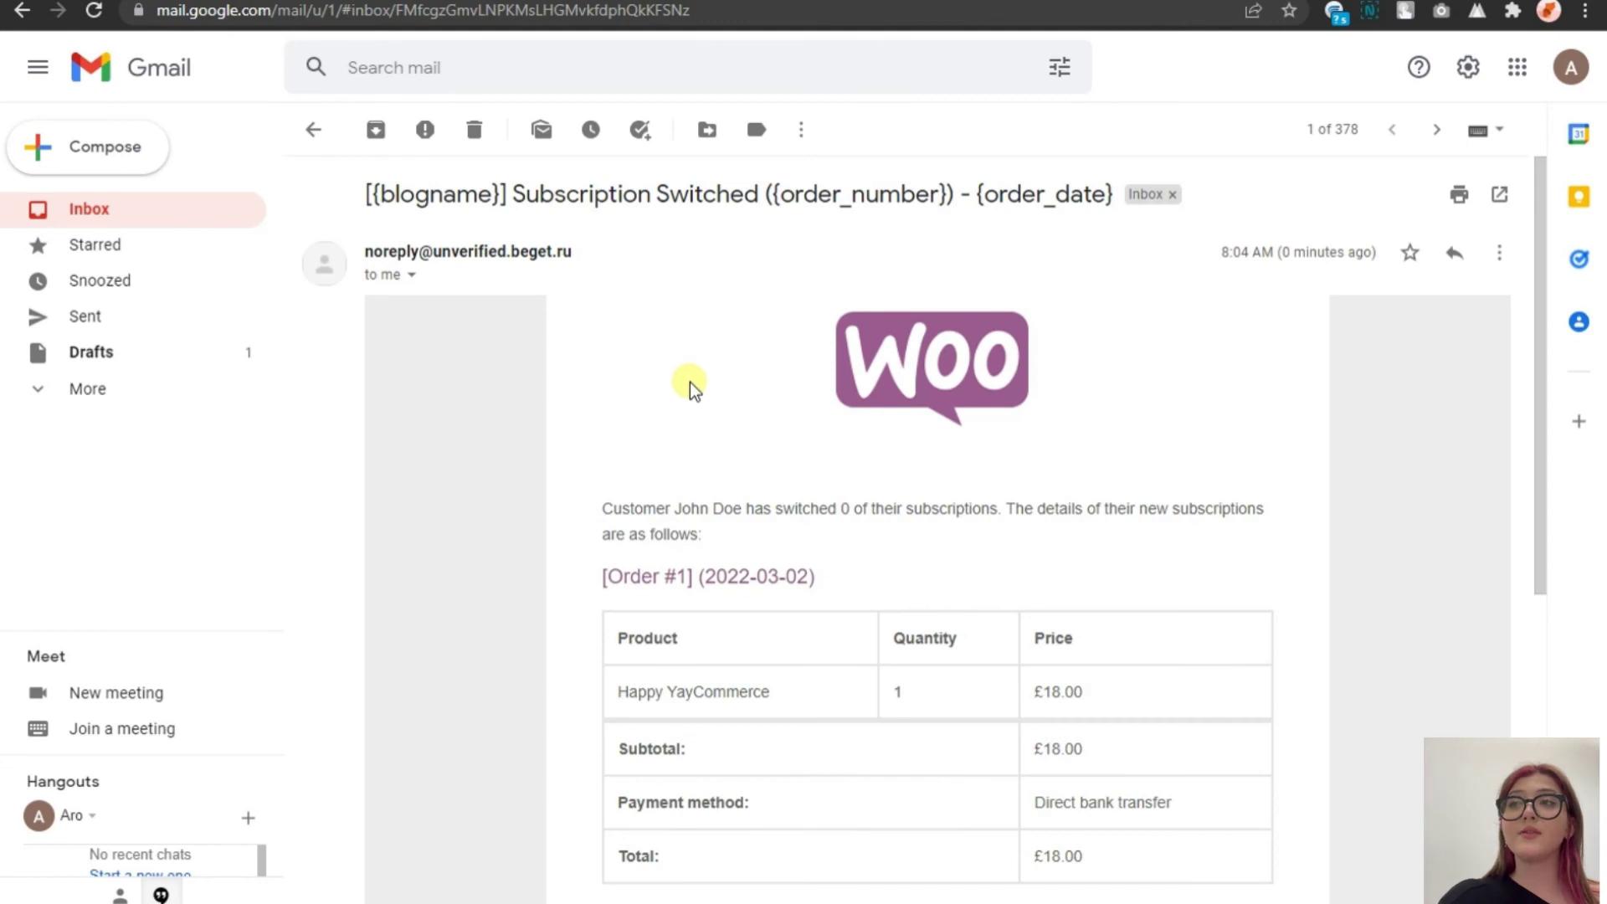
{"action": "scroll", "coordinate": [691, 385], "scroll_direction": "down", "scroll_amount": 10}
{"action": "scroll", "coordinate": [1062, 572], "scroll_direction": "up", "scroll_amount": 10}
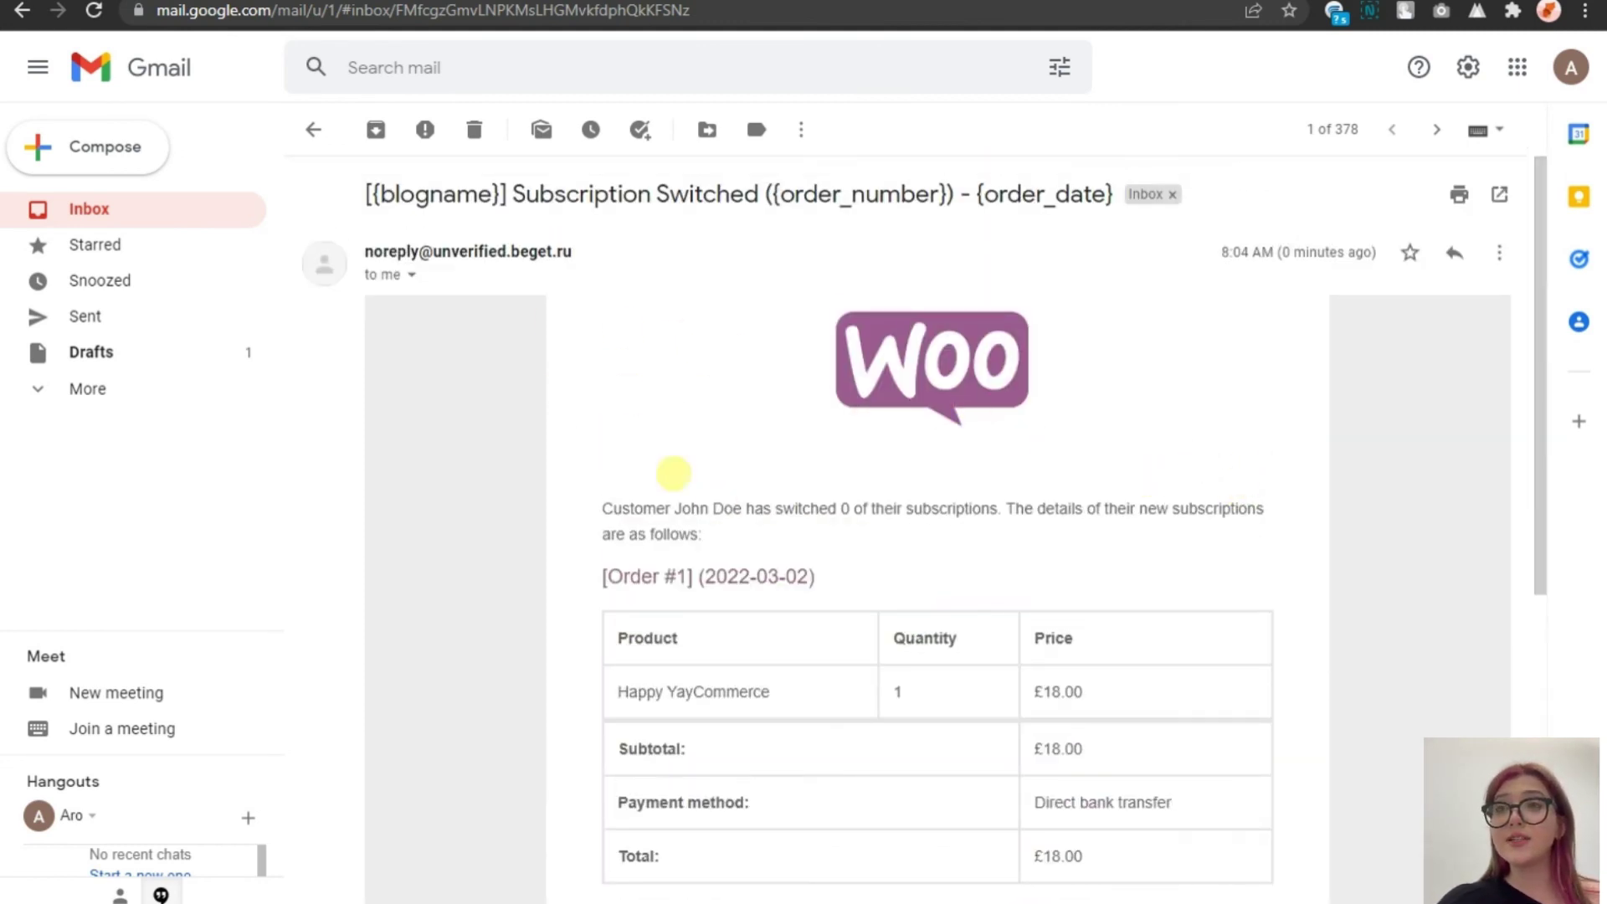
{"action": "scroll", "coordinate": [674, 473], "scroll_direction": "down", "scroll_amount": 7}
{"action": "scroll", "coordinate": [1139, 337], "scroll_direction": "up", "scroll_amount": 7}
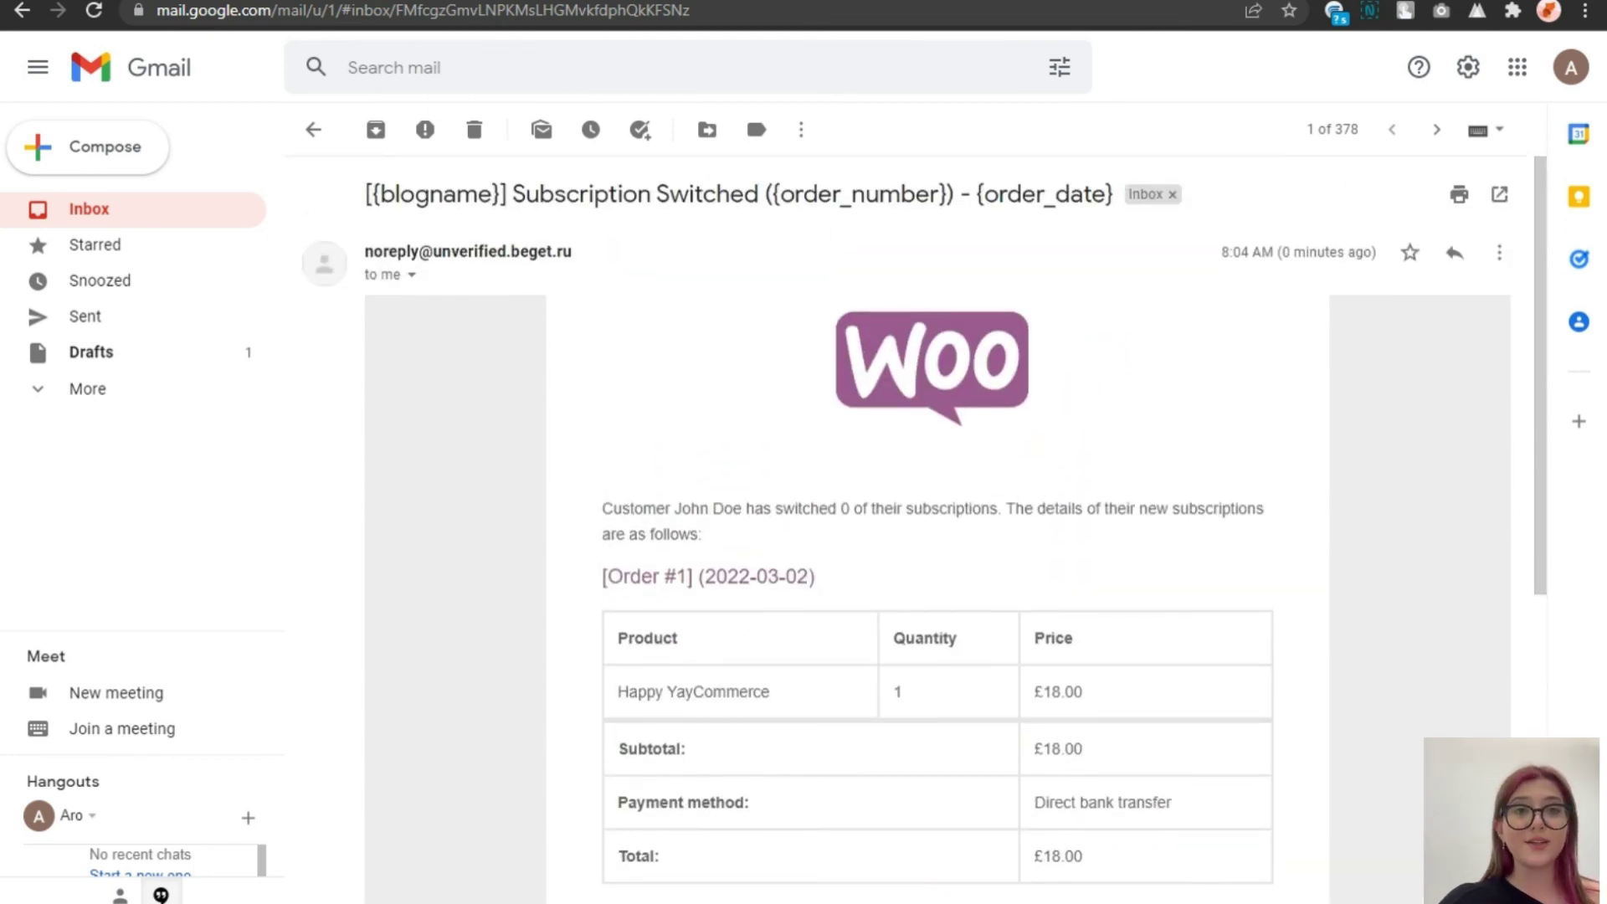
{"action": "key", "text": "ctrl+Tab"}
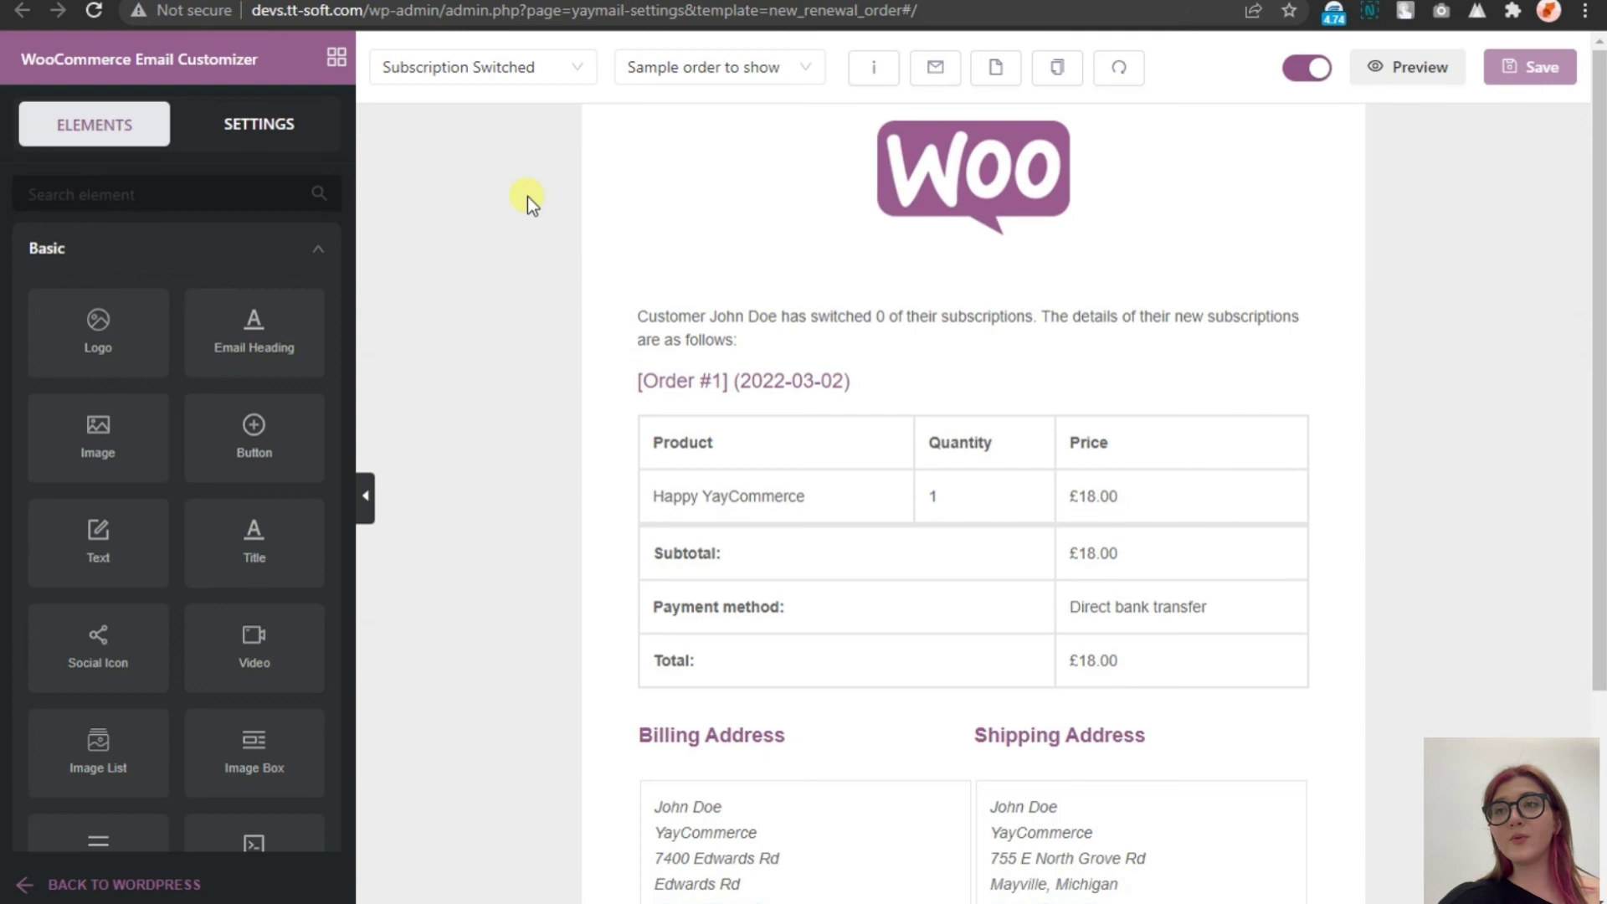
Preview the Subscription Switched email filled with order 748's data and scroll through it
{"action": "left_click", "coordinate": [515, 67]}
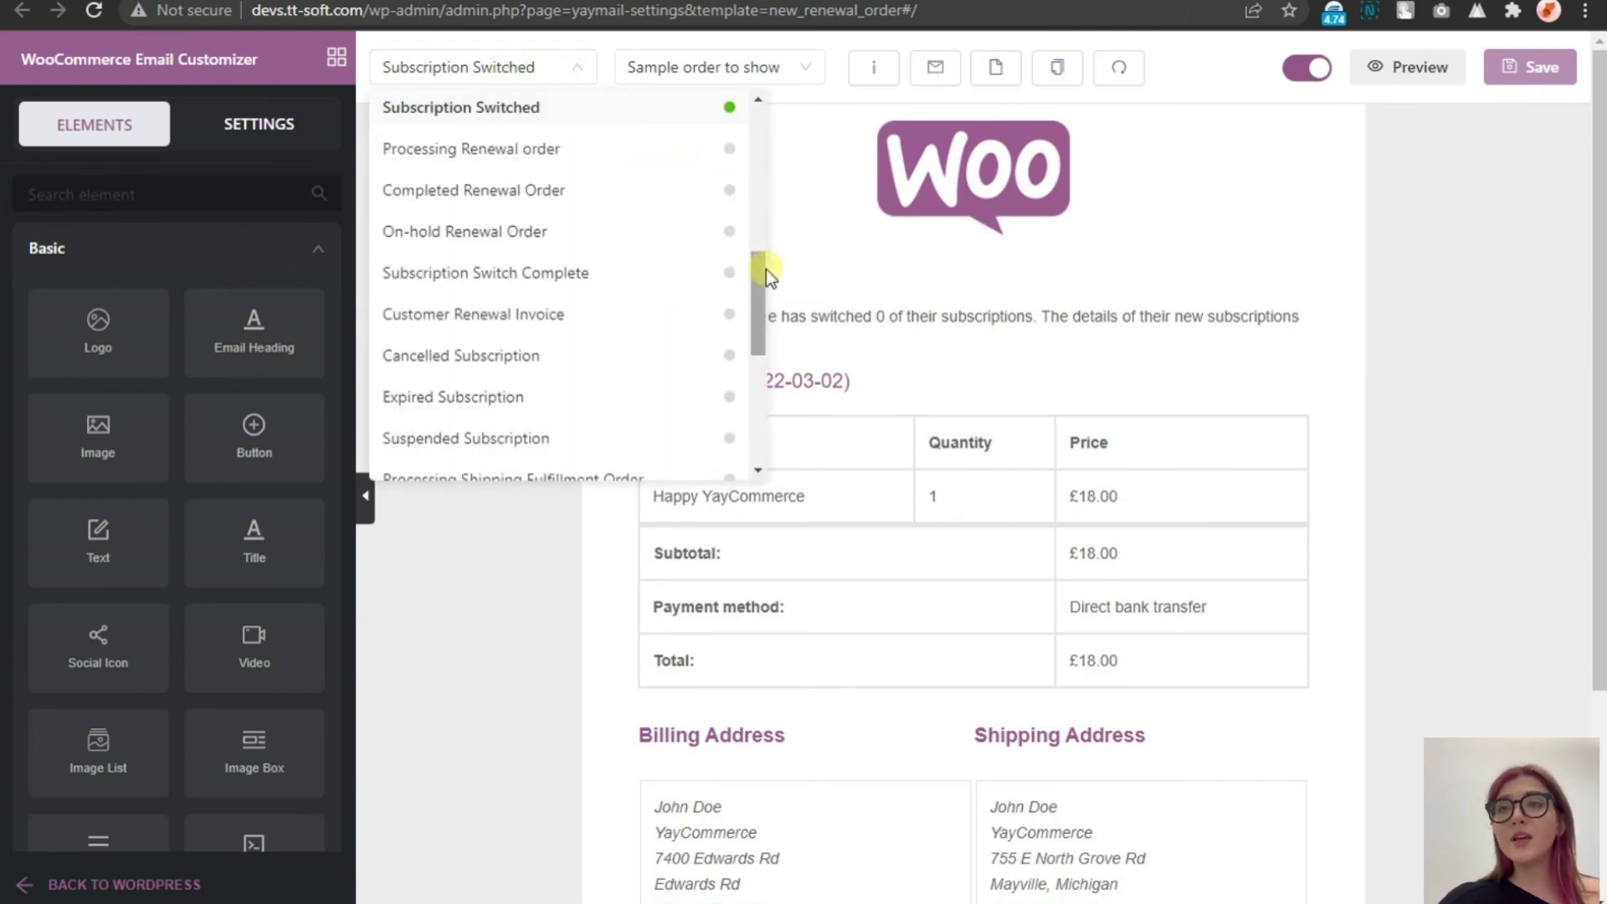
{"action": "scroll", "coordinate": [760, 269], "scroll_direction": "down", "scroll_amount": 3}
{"action": "scroll", "coordinate": [728, 251], "scroll_direction": "up", "scroll_amount": 5}
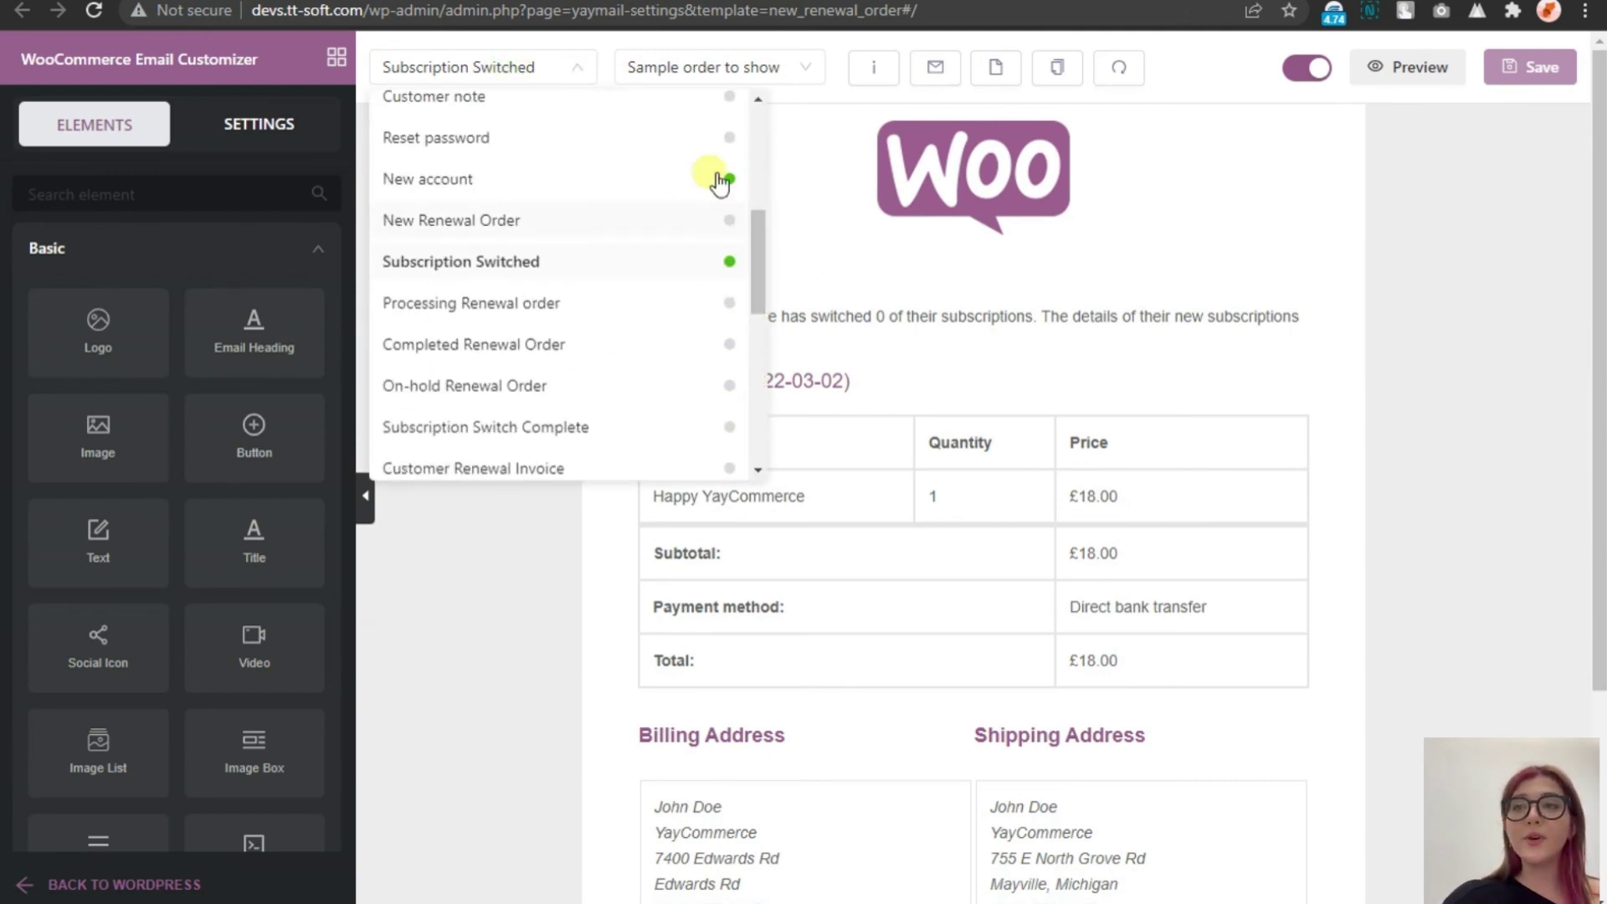
{"action": "left_click", "coordinate": [778, 70]}
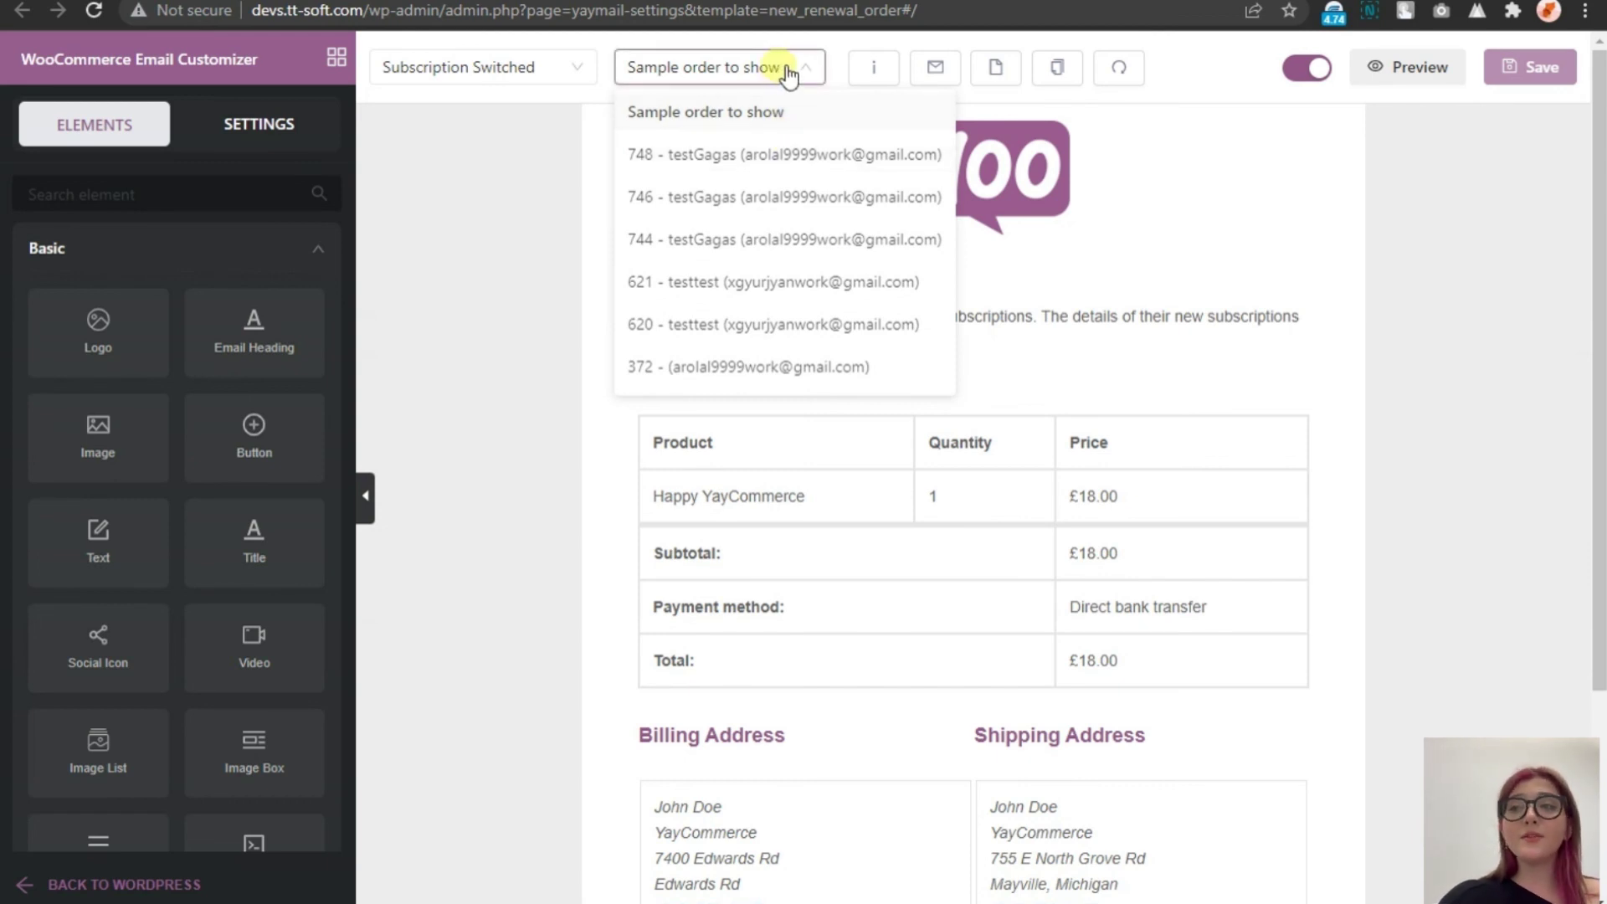
{"action": "left_click", "coordinate": [770, 156]}
{"action": "scroll", "coordinate": [793, 283], "scroll_direction": "down", "scroll_amount": 3}
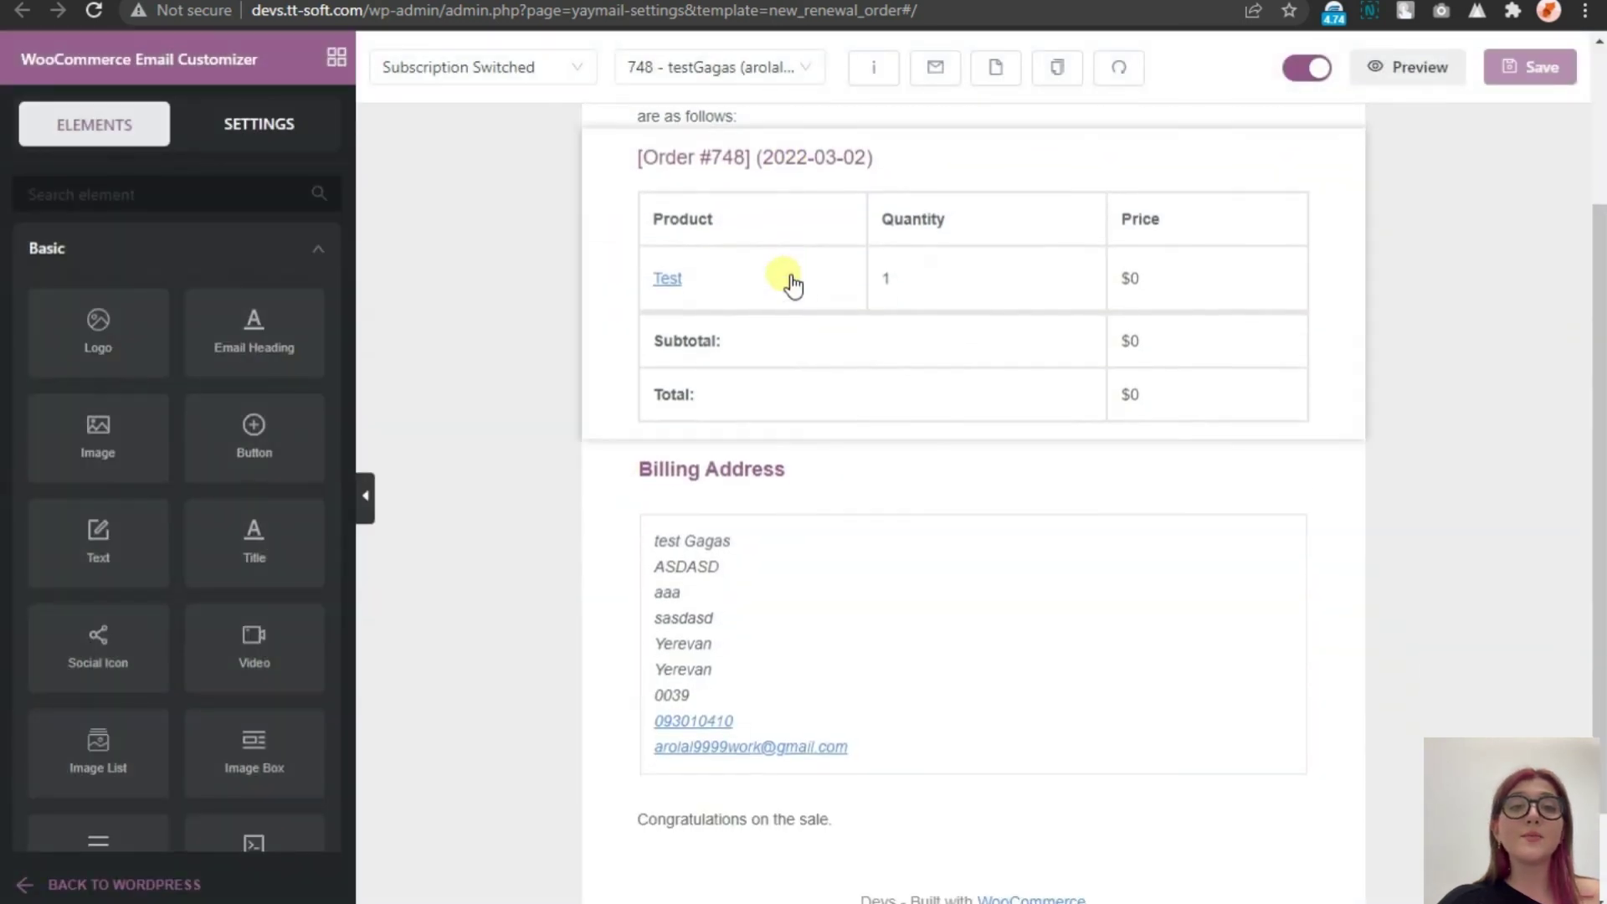
{"action": "scroll", "coordinate": [787, 285], "scroll_direction": "down", "scroll_amount": 2}
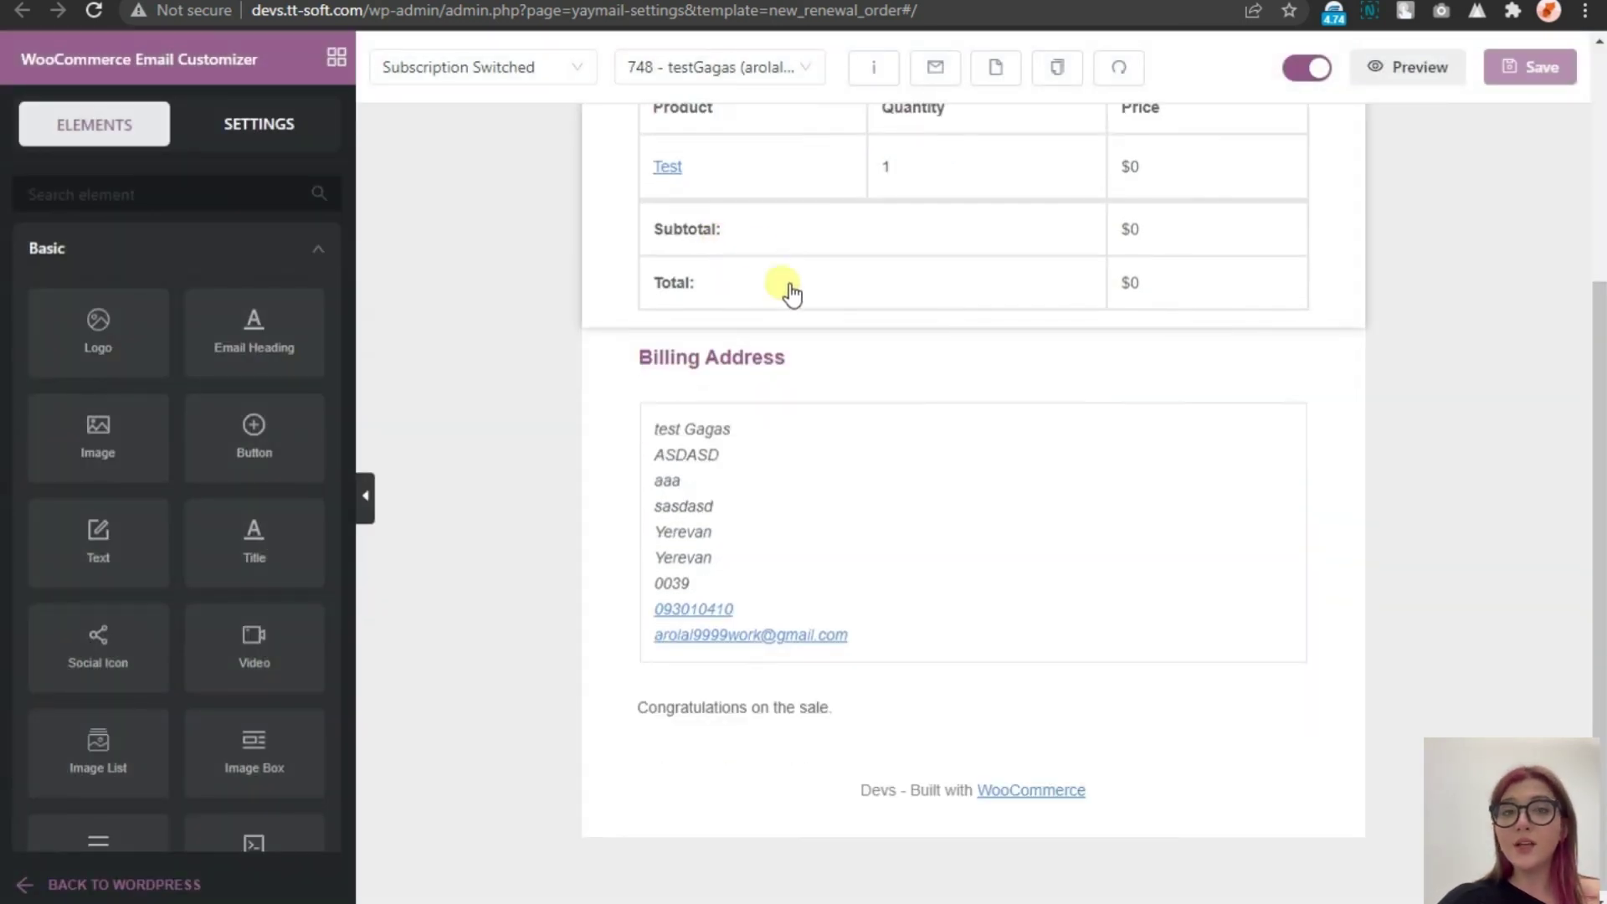
{"action": "scroll", "coordinate": [731, 151], "scroll_direction": "up", "scroll_amount": 4}
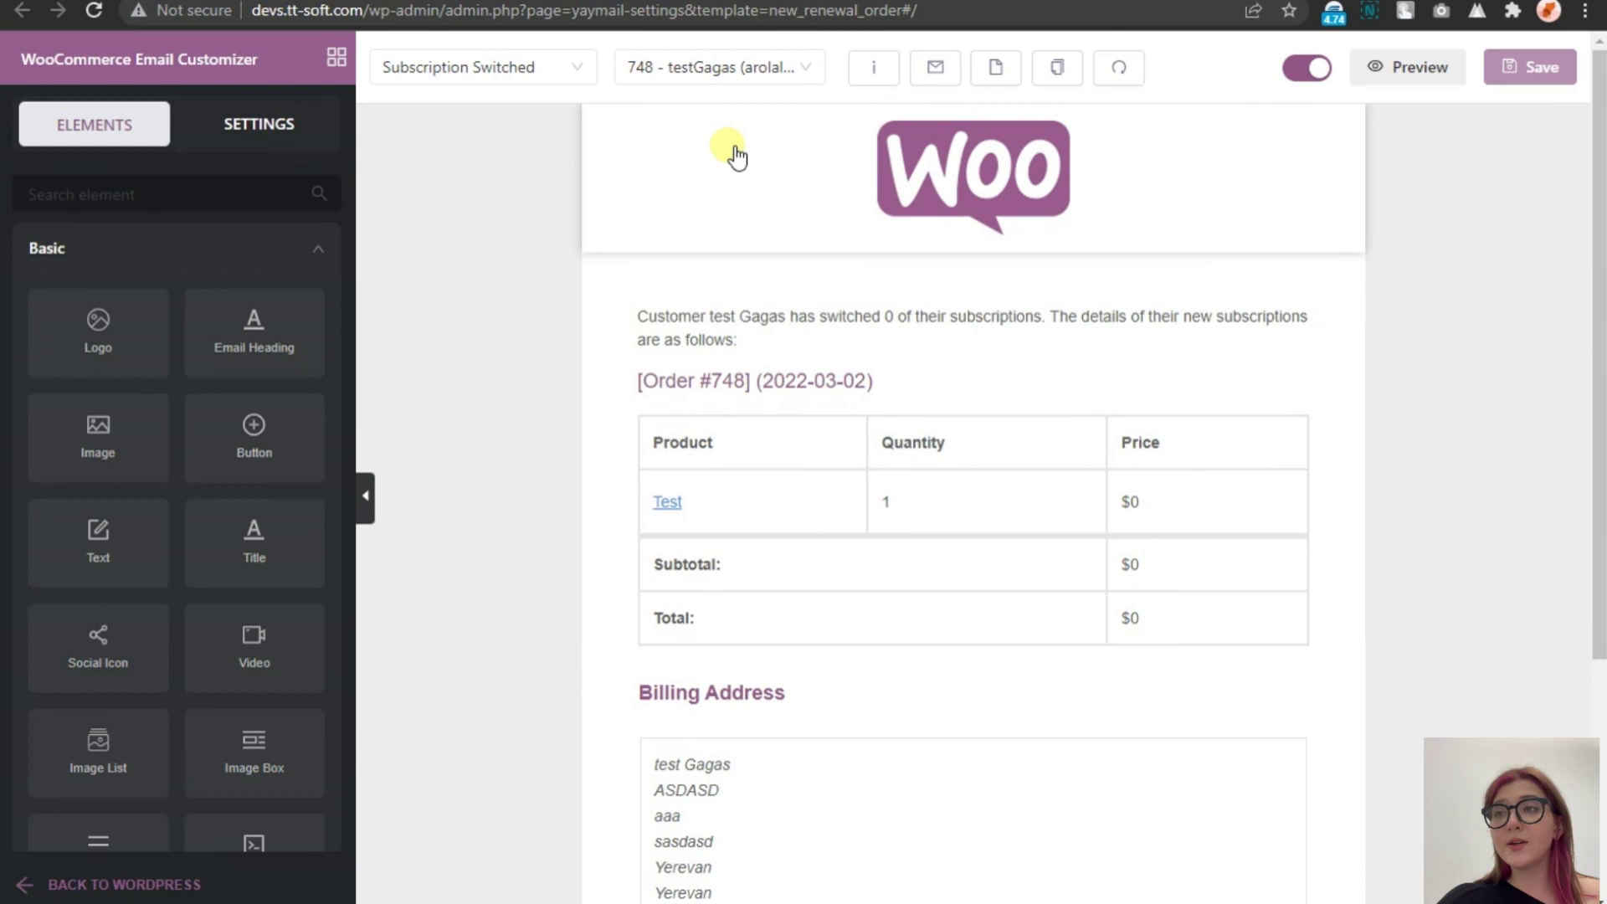
{"action": "scroll", "coordinate": [854, 217], "scroll_direction": "down", "scroll_amount": 3}
Switch the editor to the Processing order email template
{"action": "left_click", "coordinate": [513, 69]}
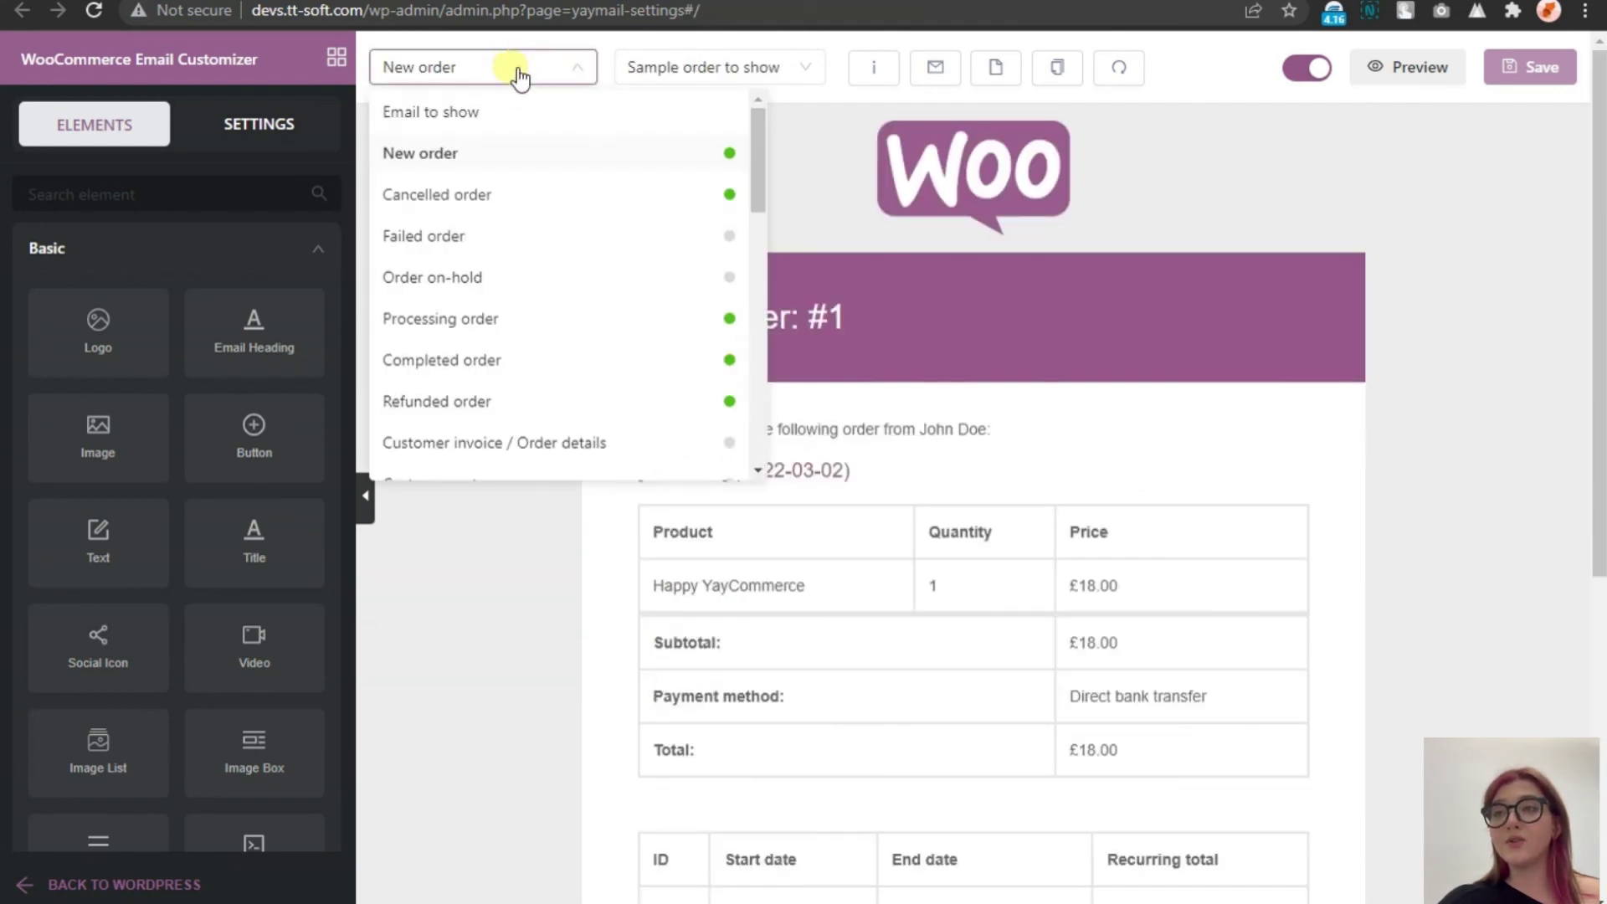
{"action": "left_click", "coordinate": [484, 322]}
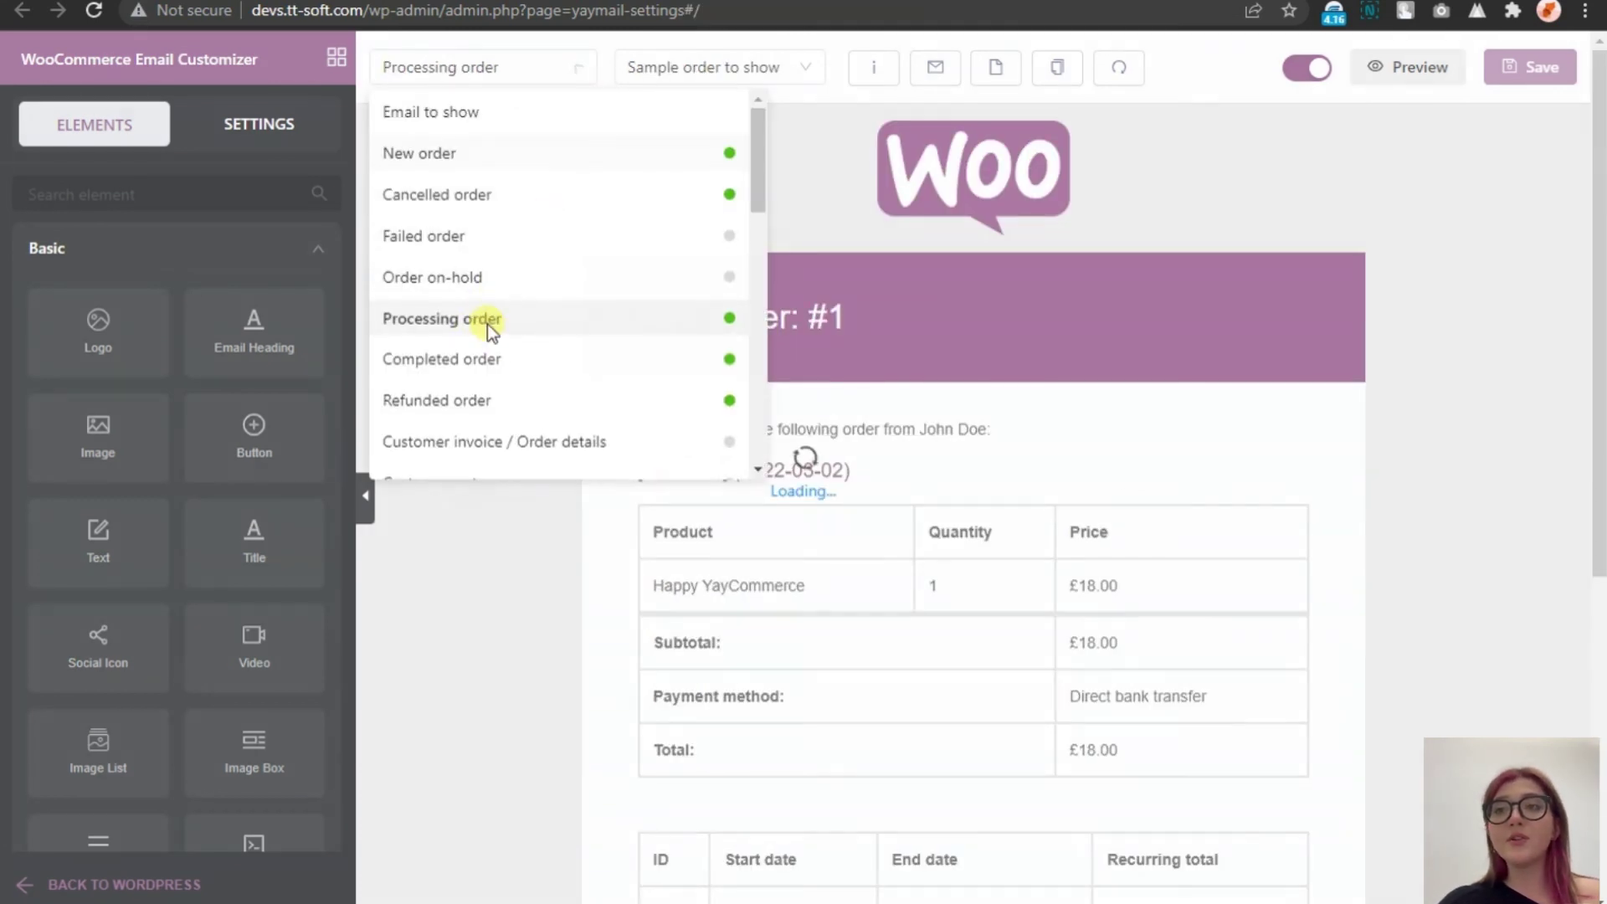
{"action": "scroll", "coordinate": [1029, 355], "scroll_direction": "down", "scroll_amount": 1}
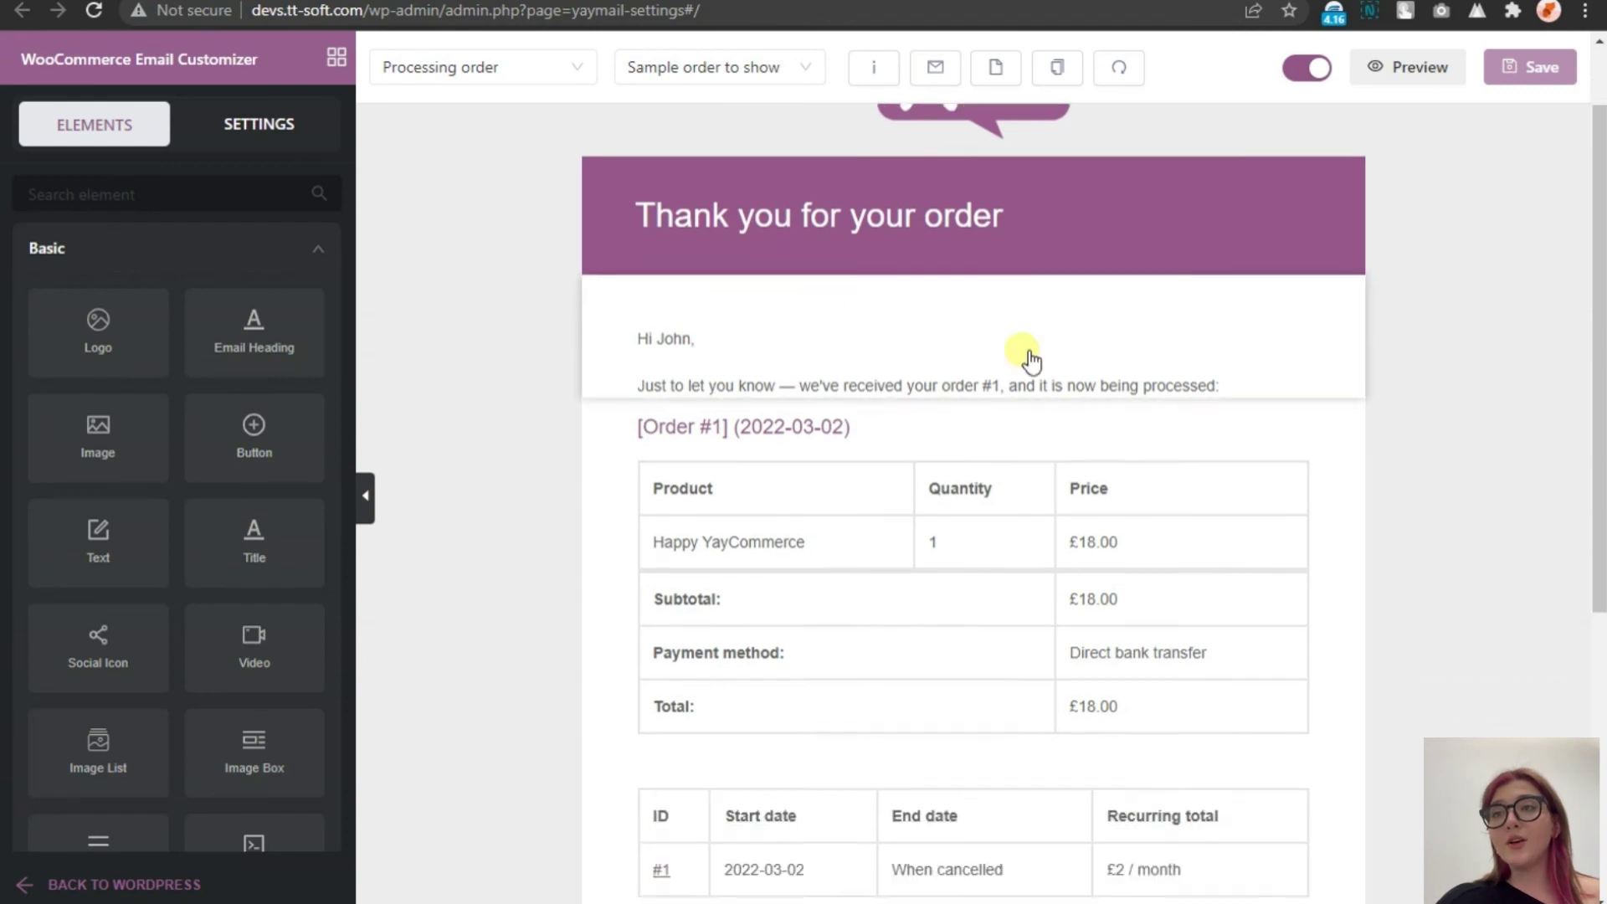
{"action": "scroll", "coordinate": [1030, 355], "scroll_direction": "up", "scroll_amount": 1}
Replace the email's Woo logo with the Yay!Commerce image
{"action": "left_click", "coordinate": [1094, 226]}
{"action": "left_click", "coordinate": [198, 524]}
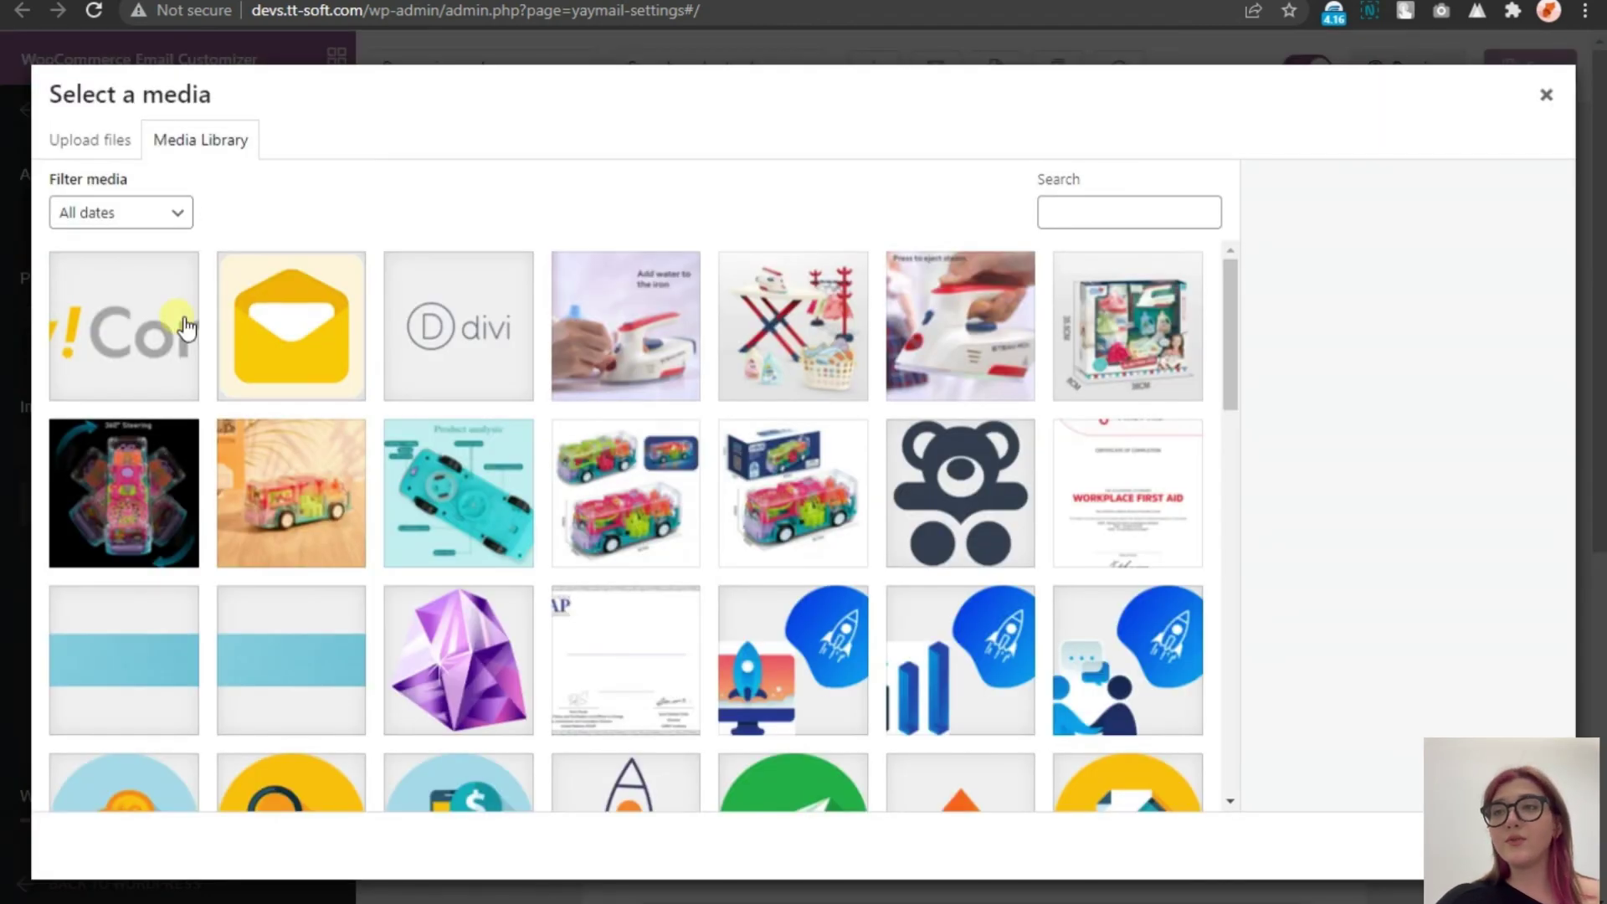
{"action": "left_click", "coordinate": [117, 327]}
{"action": "left_click", "coordinate": [1372, 797]}
Set the Processing order email's text link colour to blue (4A90E2)
{"action": "scroll", "coordinate": [1372, 797], "scroll_direction": "down", "scroll_amount": 6}
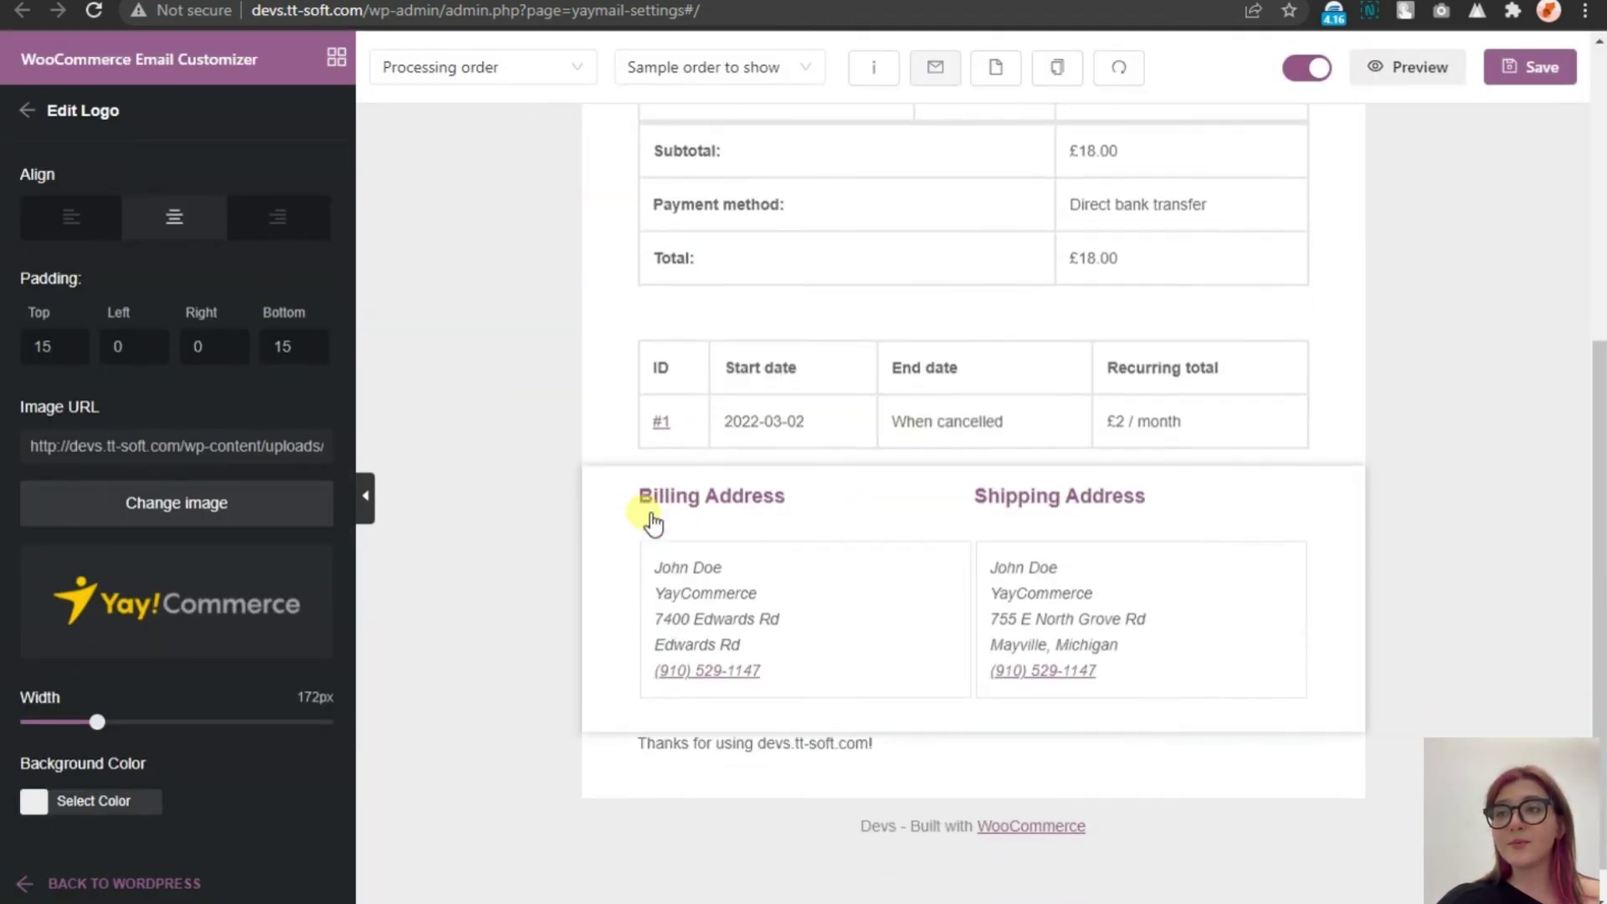
{"action": "left_click", "coordinate": [837, 553]}
{"action": "left_click", "coordinate": [28, 110]}
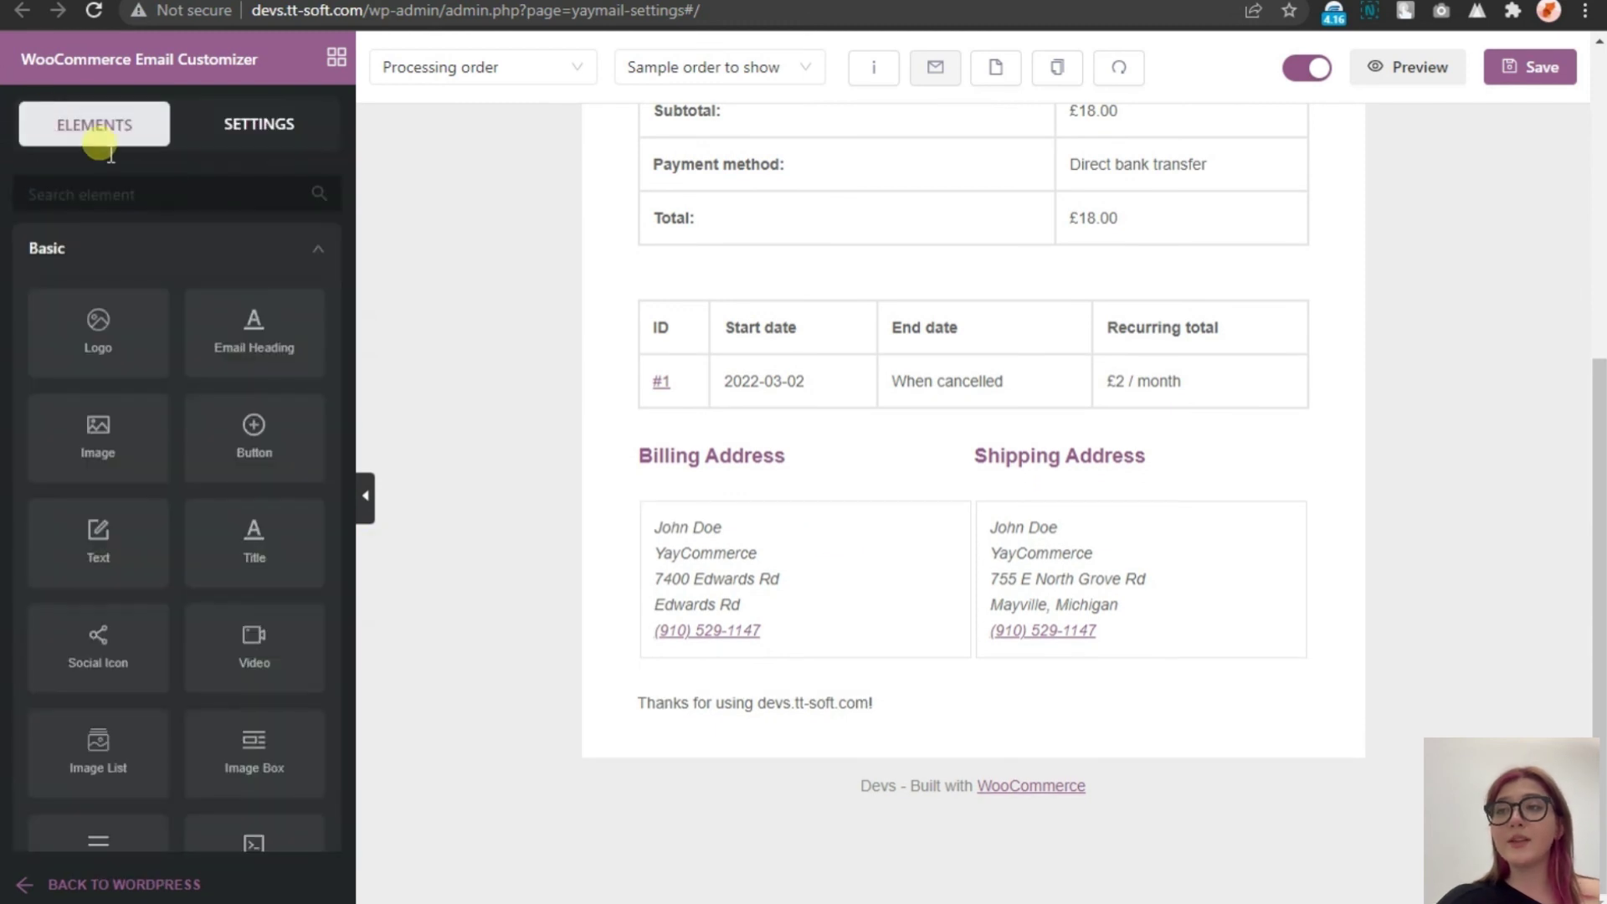
{"action": "left_click", "coordinate": [237, 153]}
{"action": "left_click", "coordinate": [125, 274]}
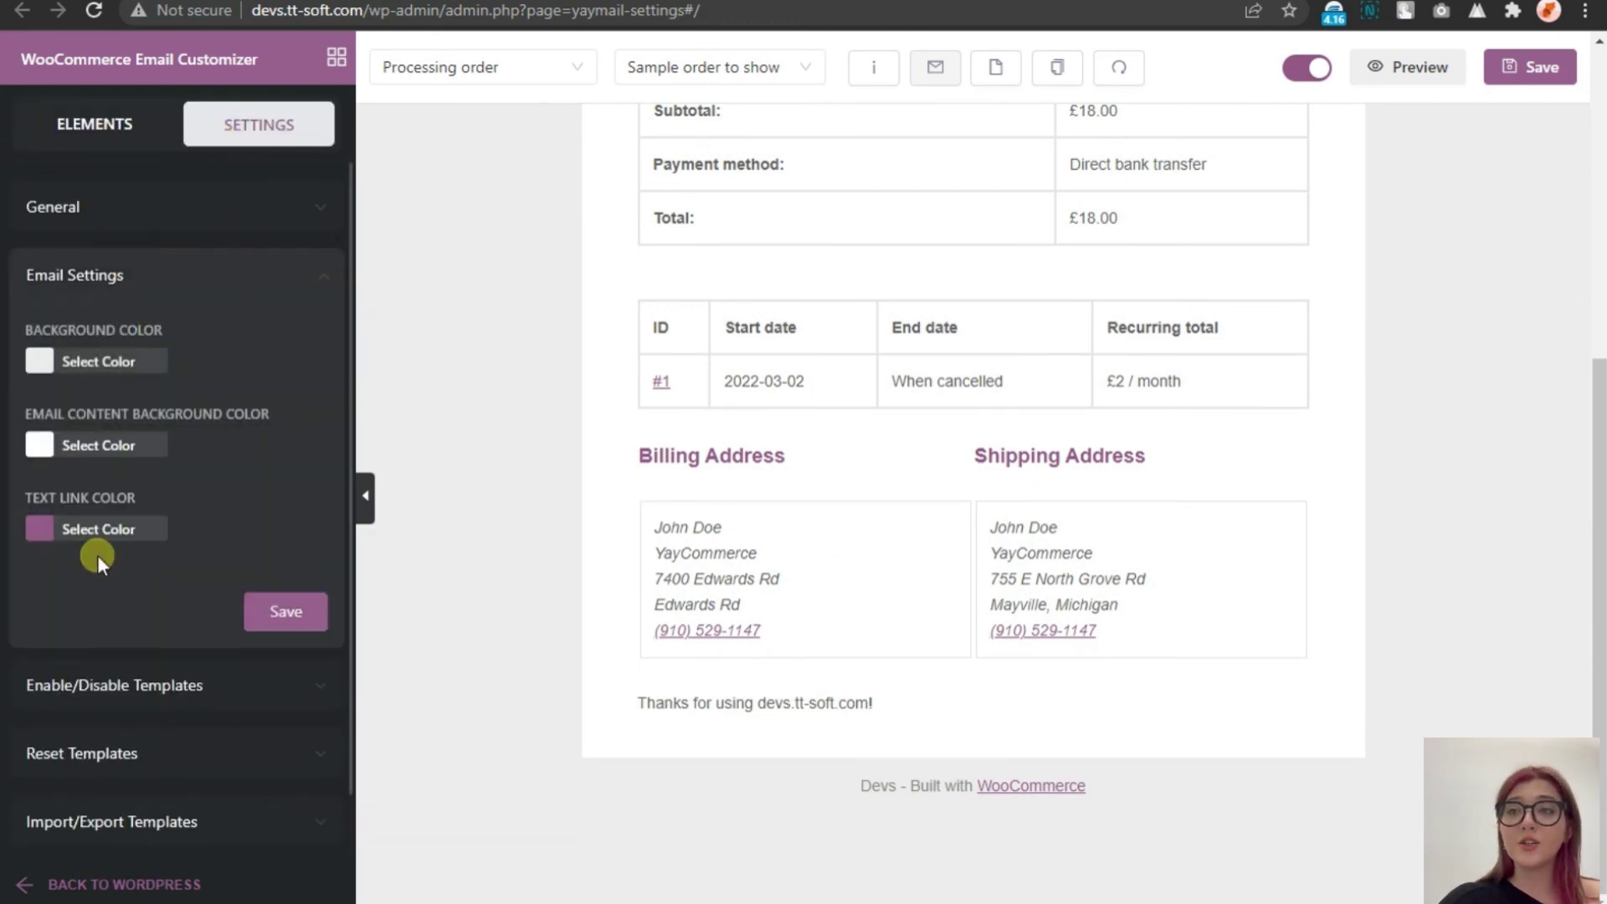
{"action": "left_click", "coordinate": [98, 530]}
{"action": "scroll", "coordinate": [72, 818], "scroll_direction": "down", "scroll_amount": 2}
{"action": "left_click", "coordinate": [32, 748]}
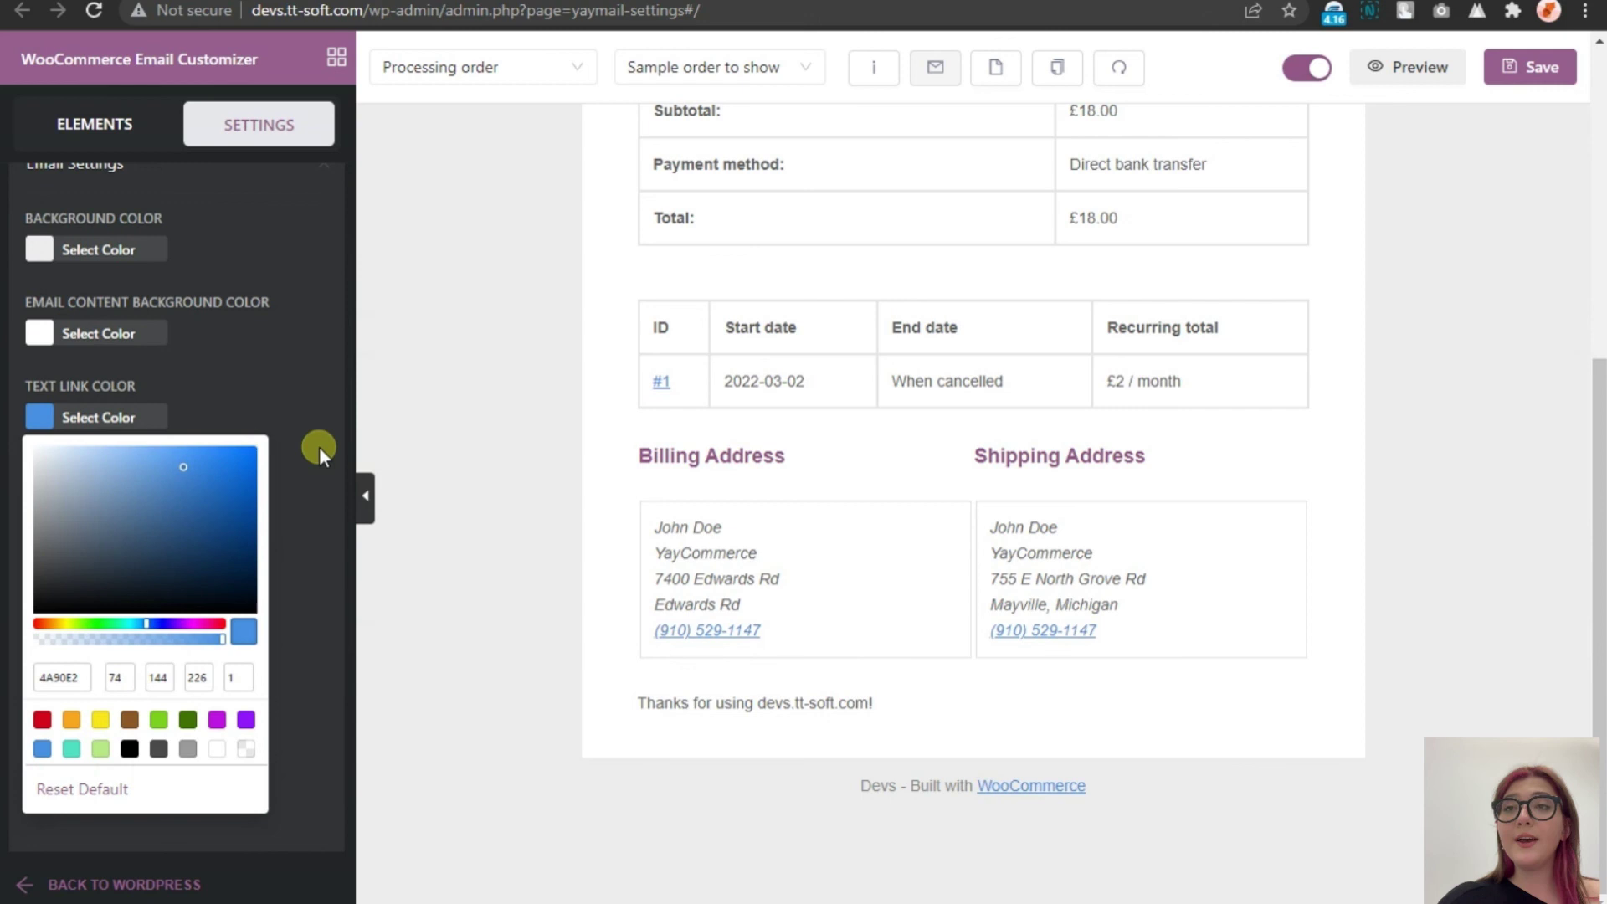
{"action": "left_click", "coordinate": [318, 447]}
{"action": "left_click", "coordinate": [88, 124]}
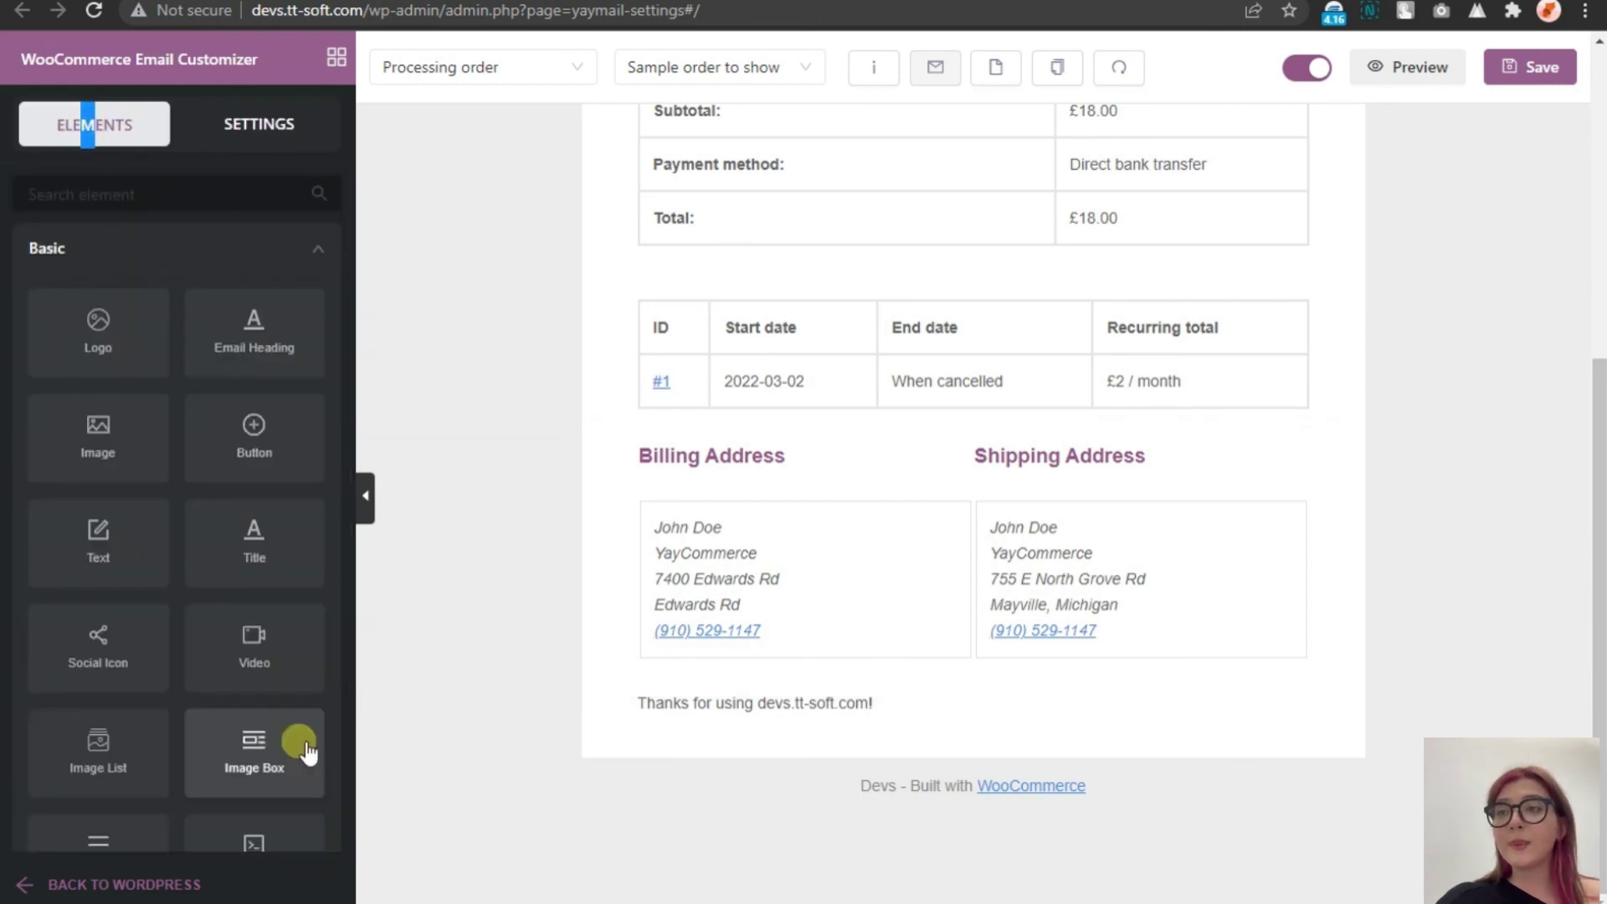
Add an Image List above the thanks line with iron, yellow envelope and teal toy car images
{"action": "scroll", "coordinate": [251, 604], "scroll_direction": "down", "scroll_amount": 3}
{"action": "left_click_drag", "start_coordinate": [105, 465], "coordinate": [745, 758]}
{"action": "left_click", "coordinate": [745, 758]}
{"action": "scroll", "coordinate": [209, 401], "scroll_direction": "down", "scroll_amount": 3}
{"action": "left_click", "coordinate": [144, 332]}
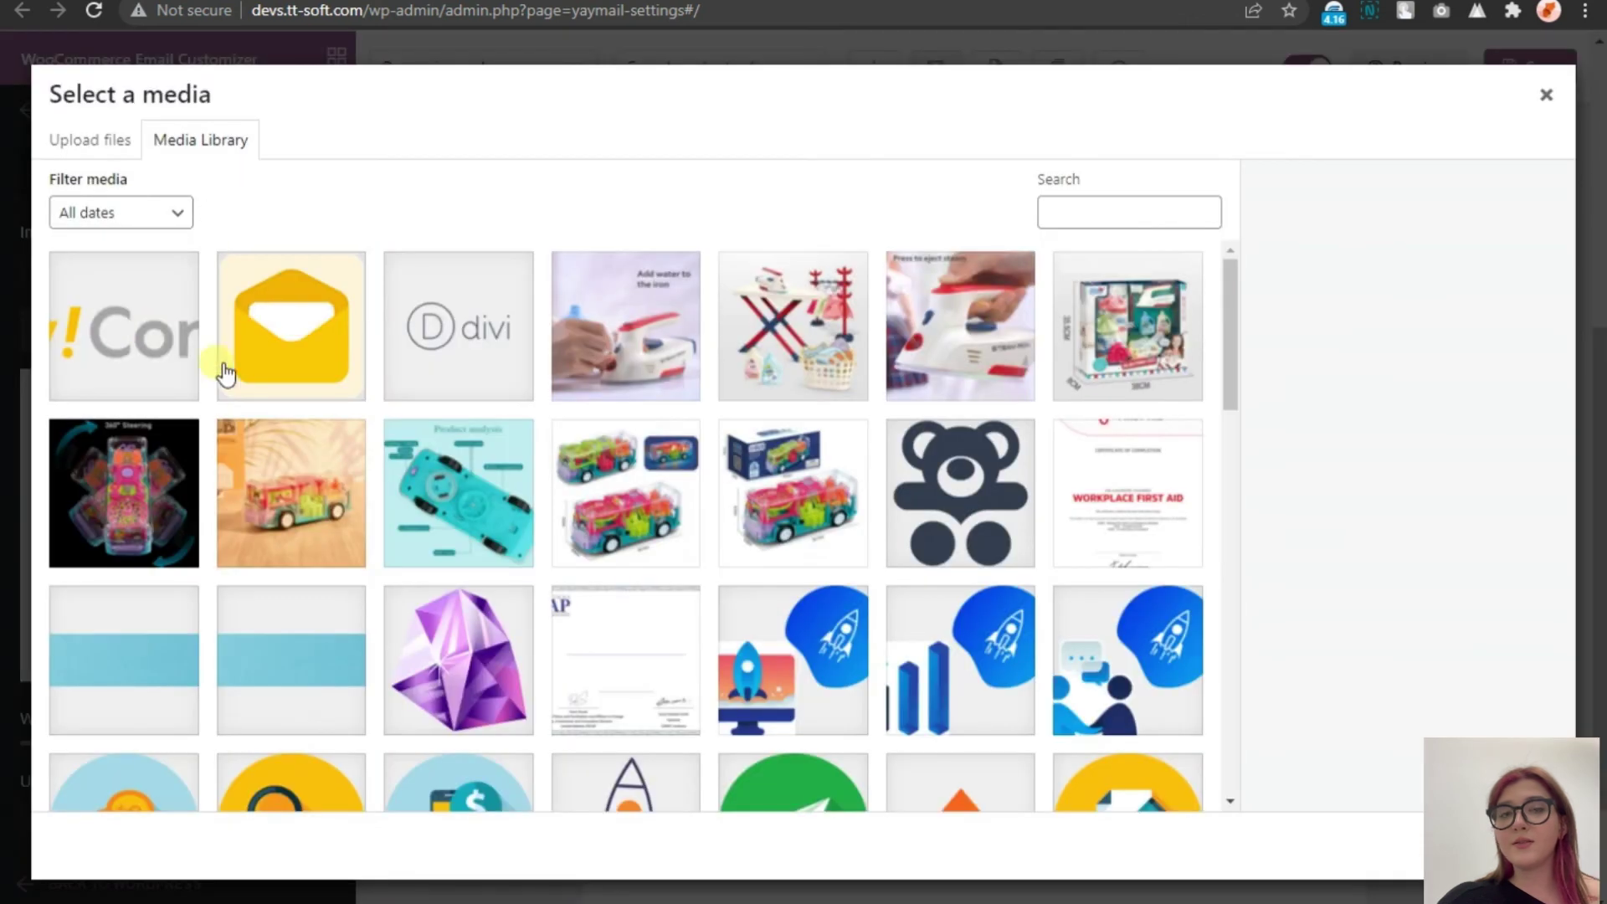
{"action": "left_click", "coordinate": [626, 327]}
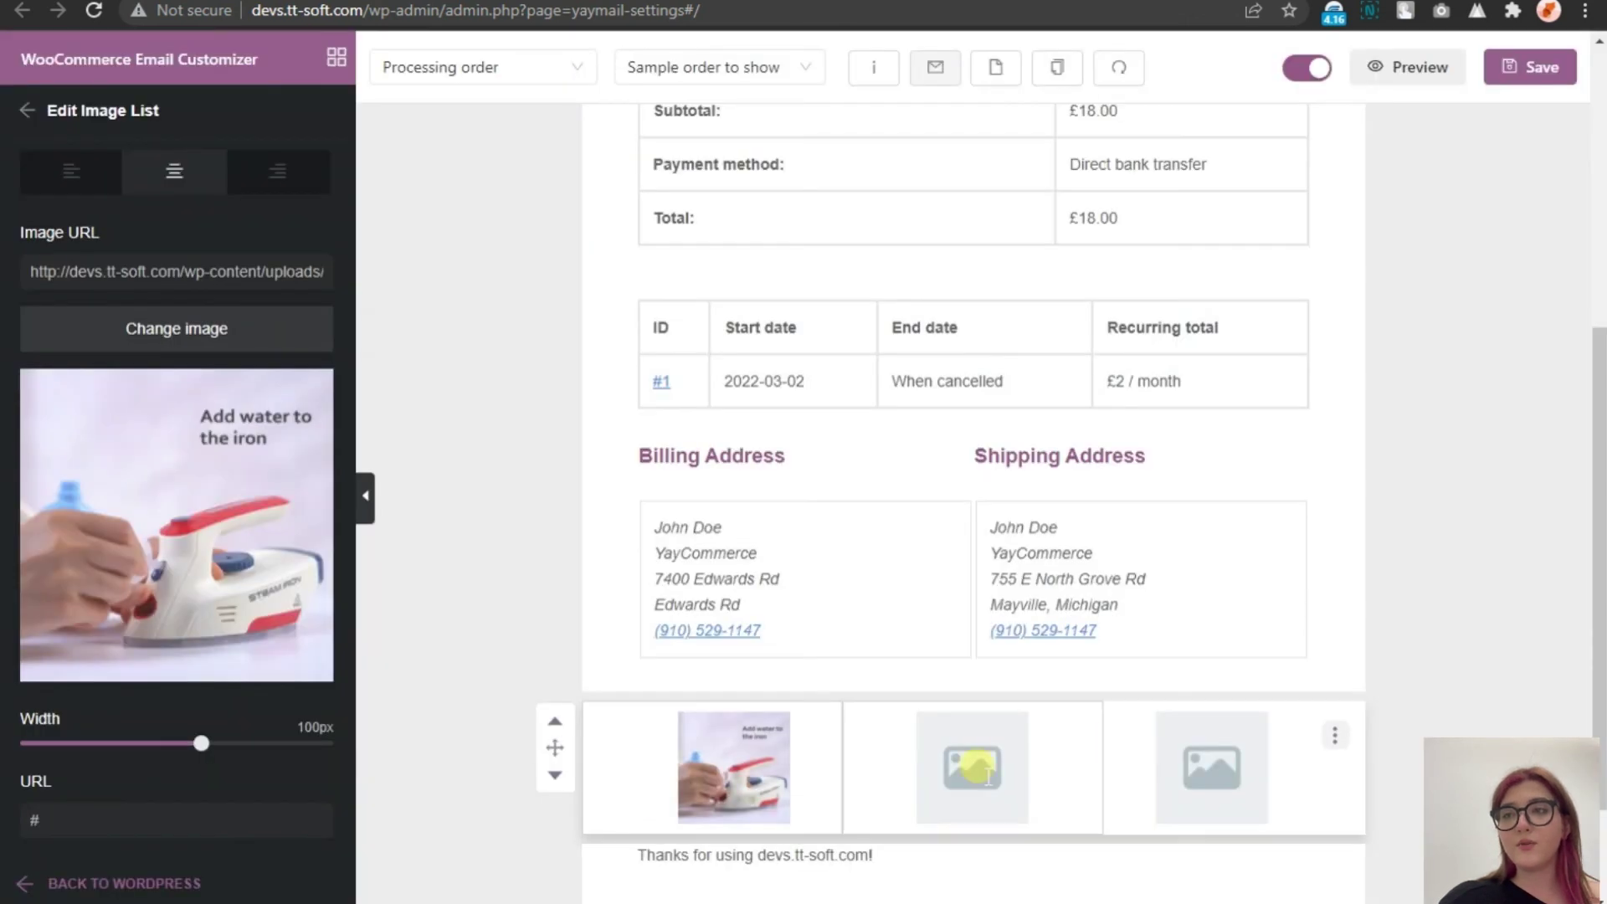
{"action": "left_click", "coordinate": [304, 335]}
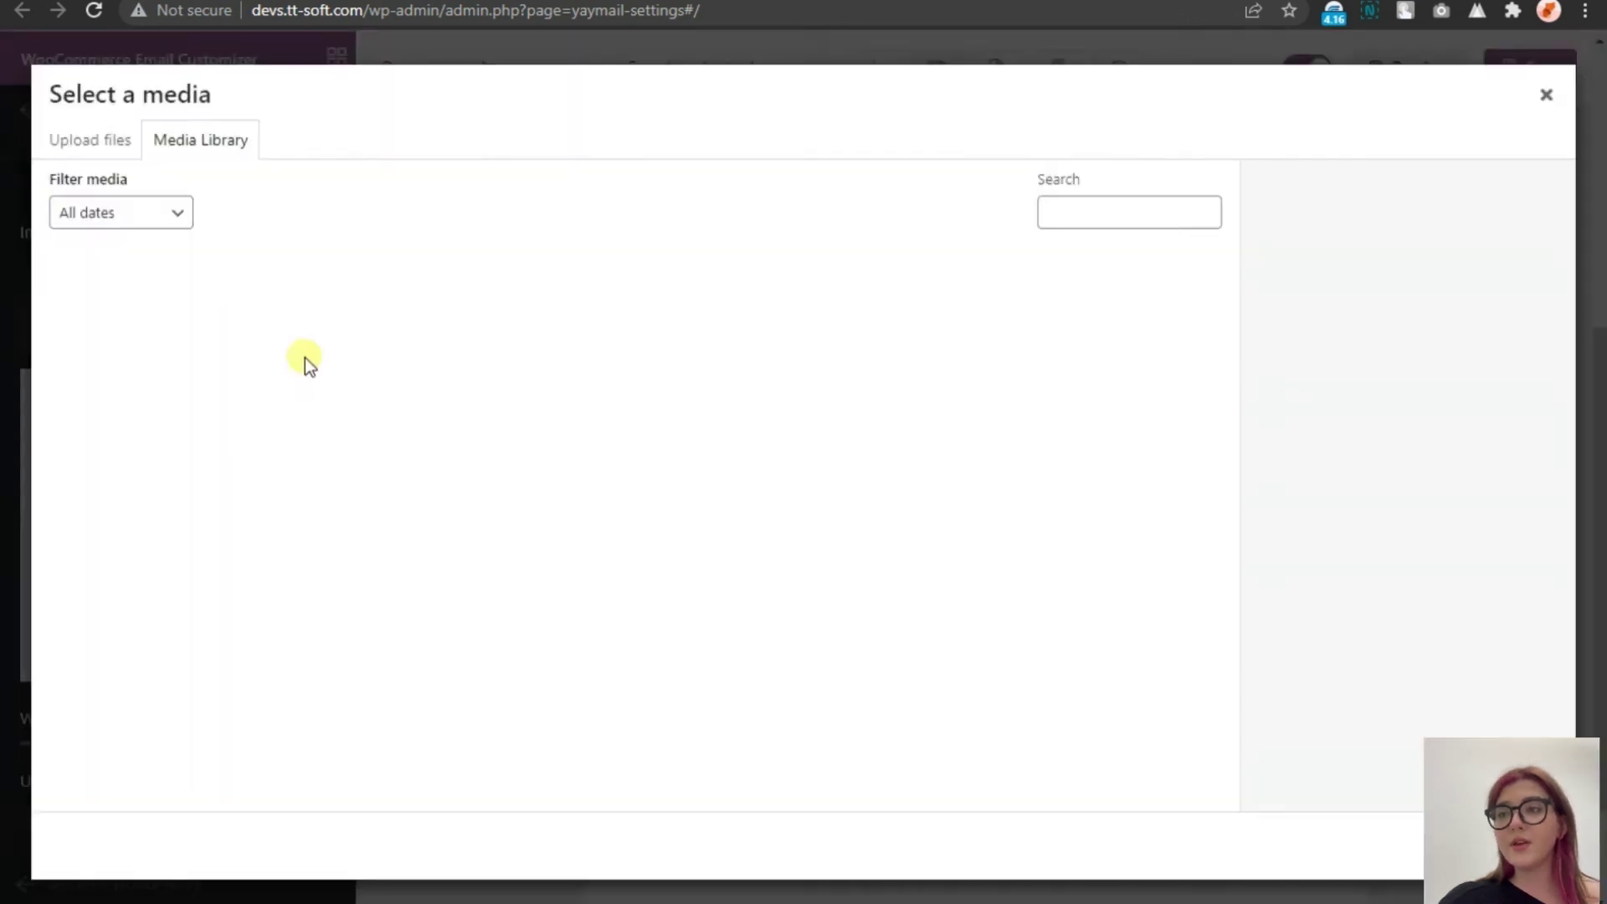
{"action": "left_click", "coordinate": [293, 331]}
{"action": "left_click", "coordinate": [1506, 846]}
{"action": "left_click", "coordinate": [176, 328]}
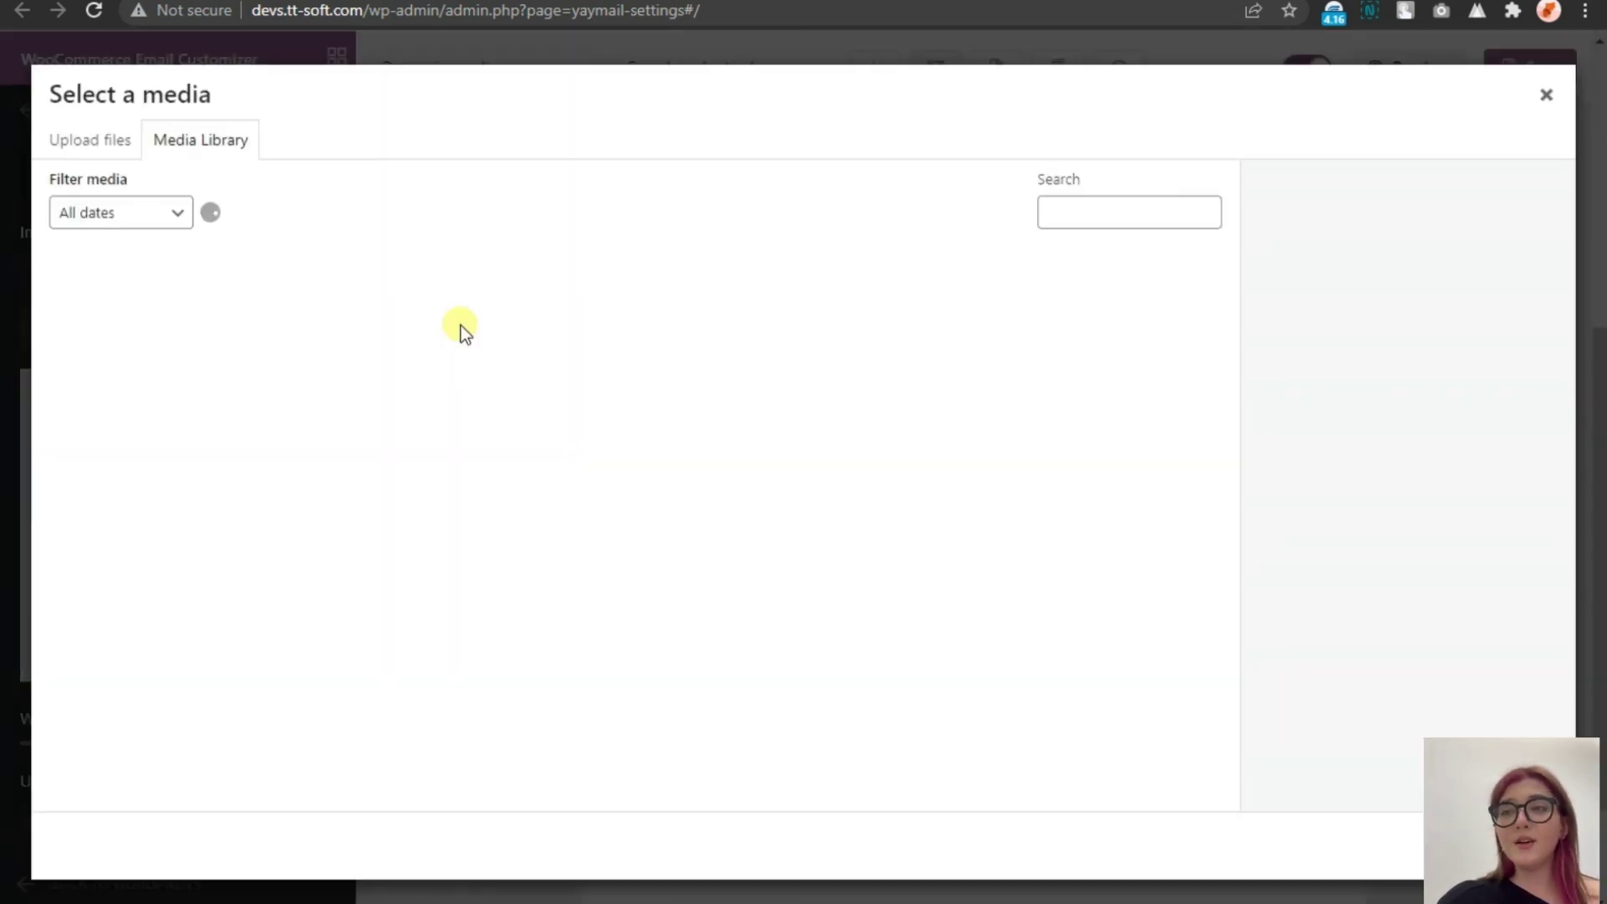
{"action": "left_click", "coordinate": [473, 444]}
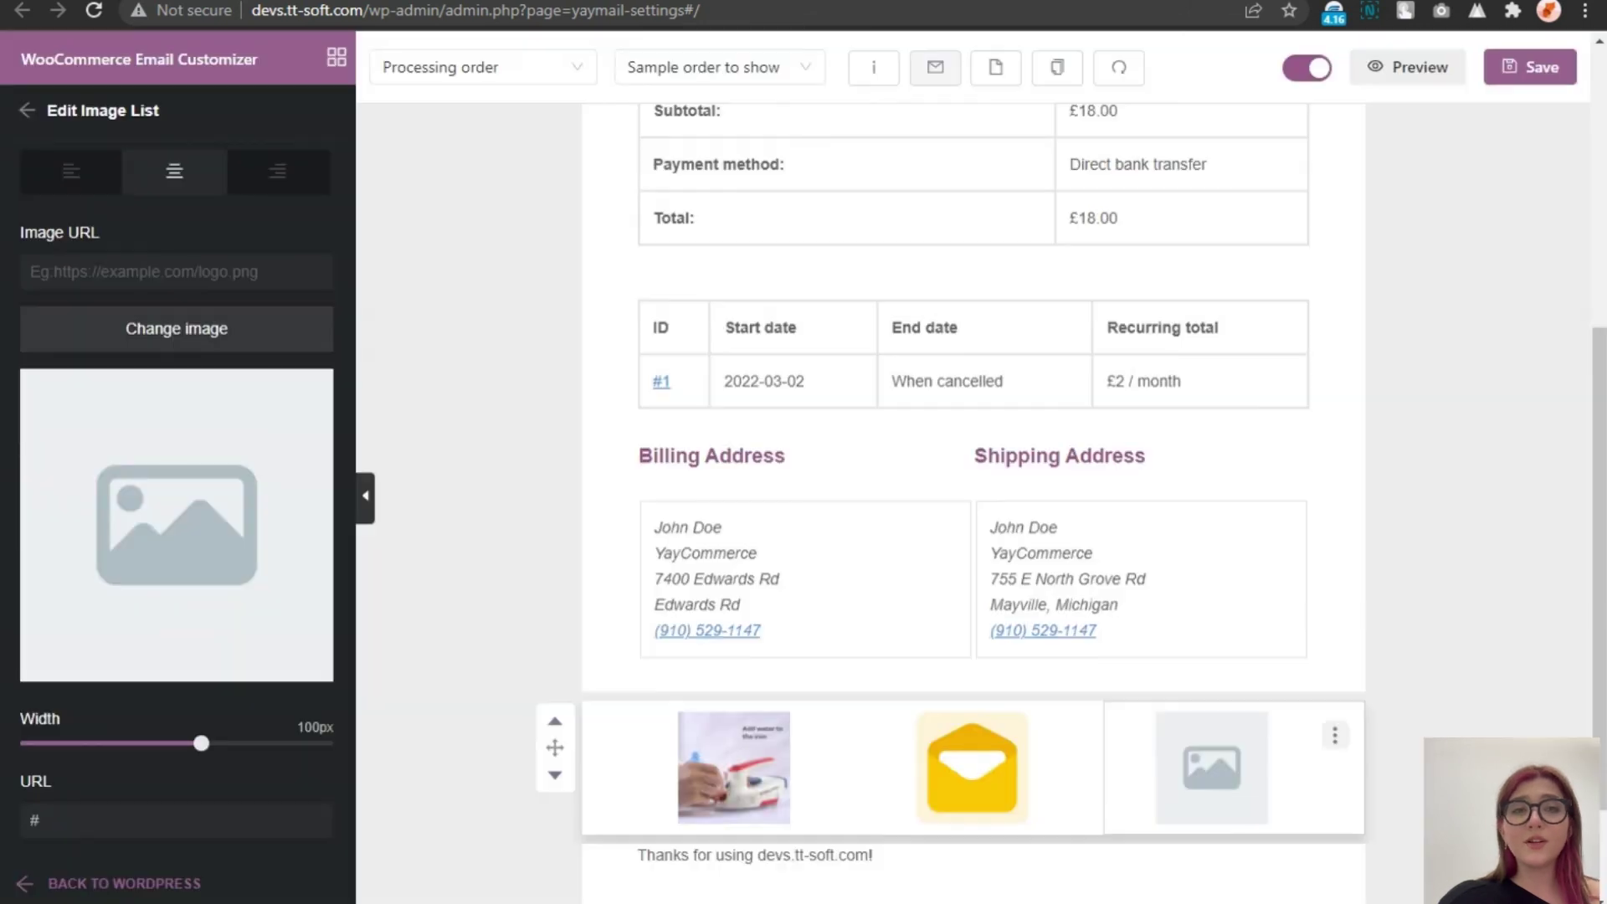
Save the customized email and make the Email Heading background orange
{"action": "scroll", "coordinate": [466, 488], "scroll_direction": "up", "scroll_amount": 5}
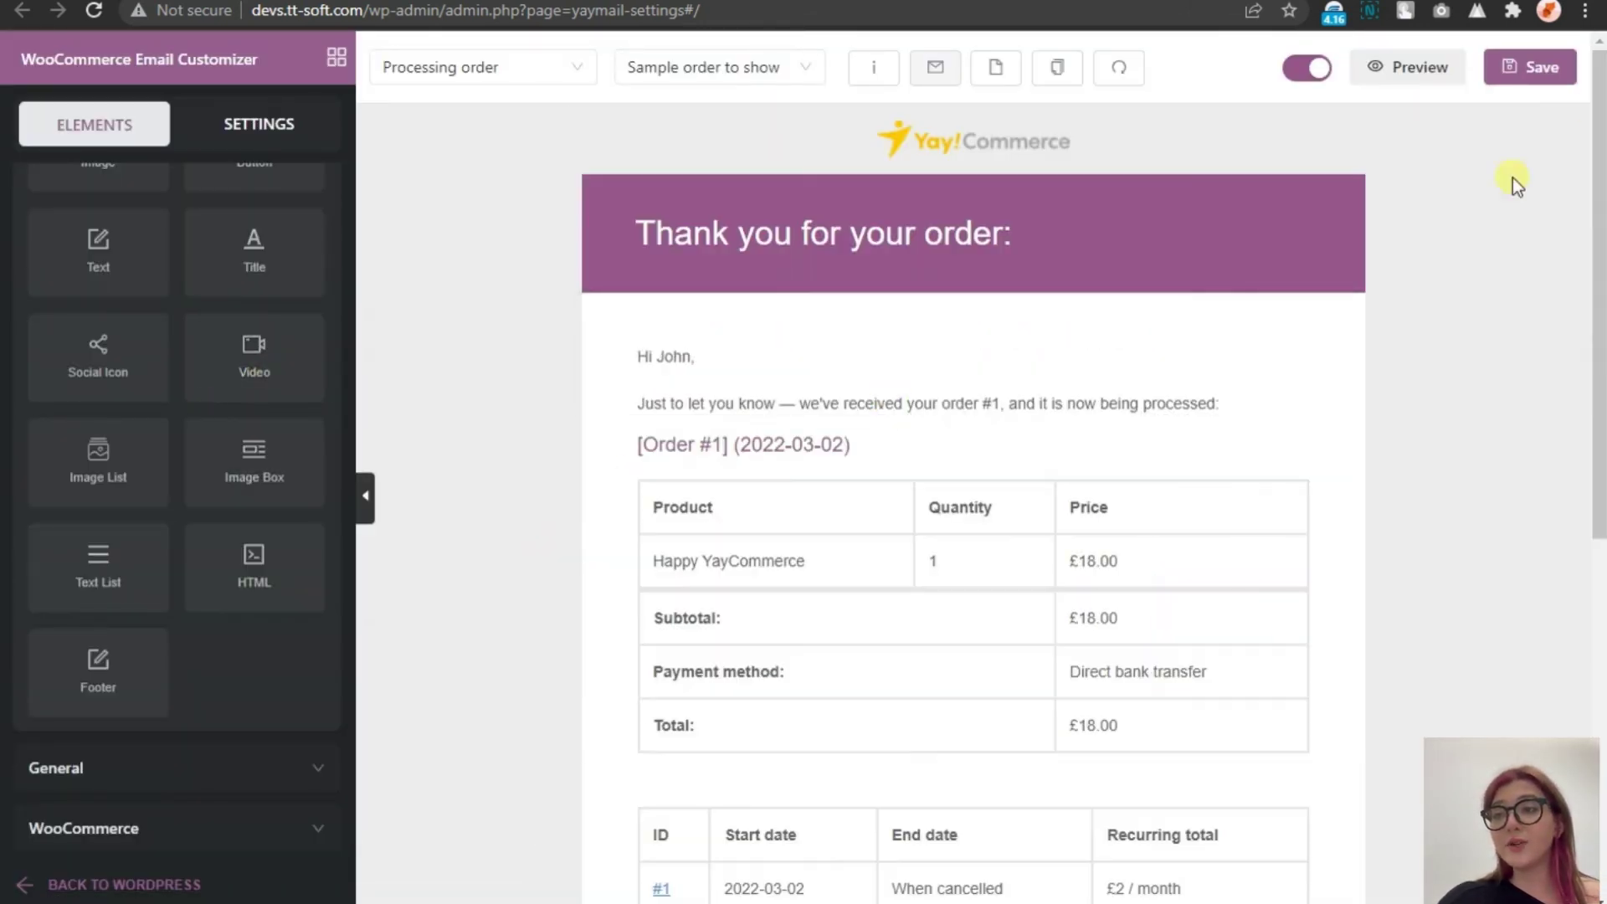
{"action": "left_click", "coordinate": [1531, 67]}
{"action": "left_click", "coordinate": [921, 243]}
{"action": "left_click", "coordinate": [34, 325]}
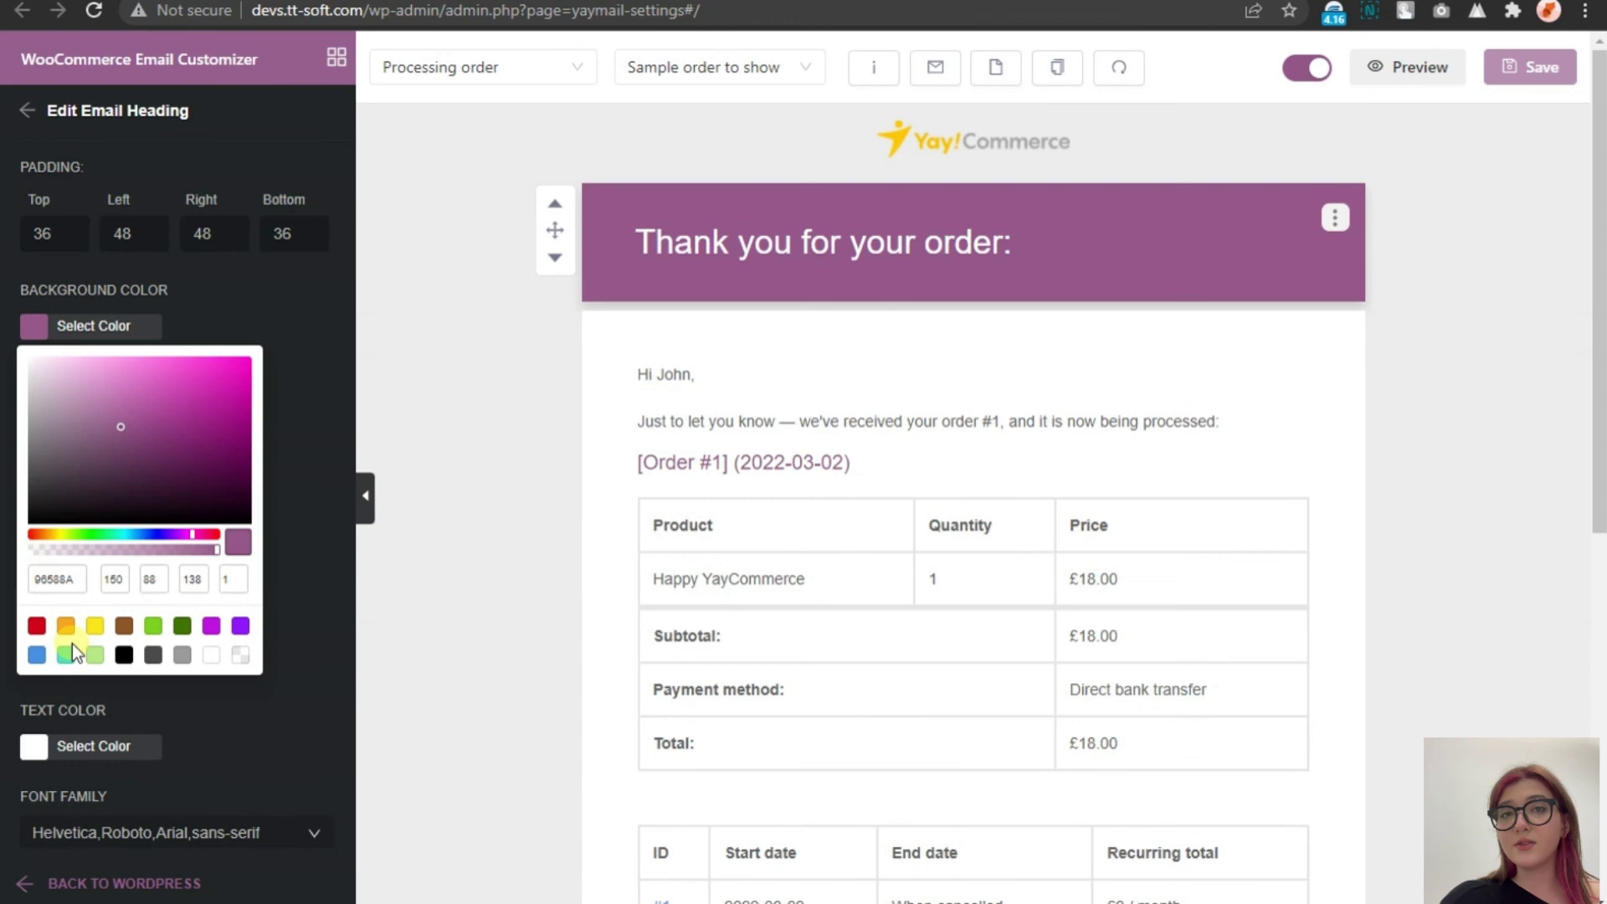
{"action": "left_click", "coordinate": [65, 626]}
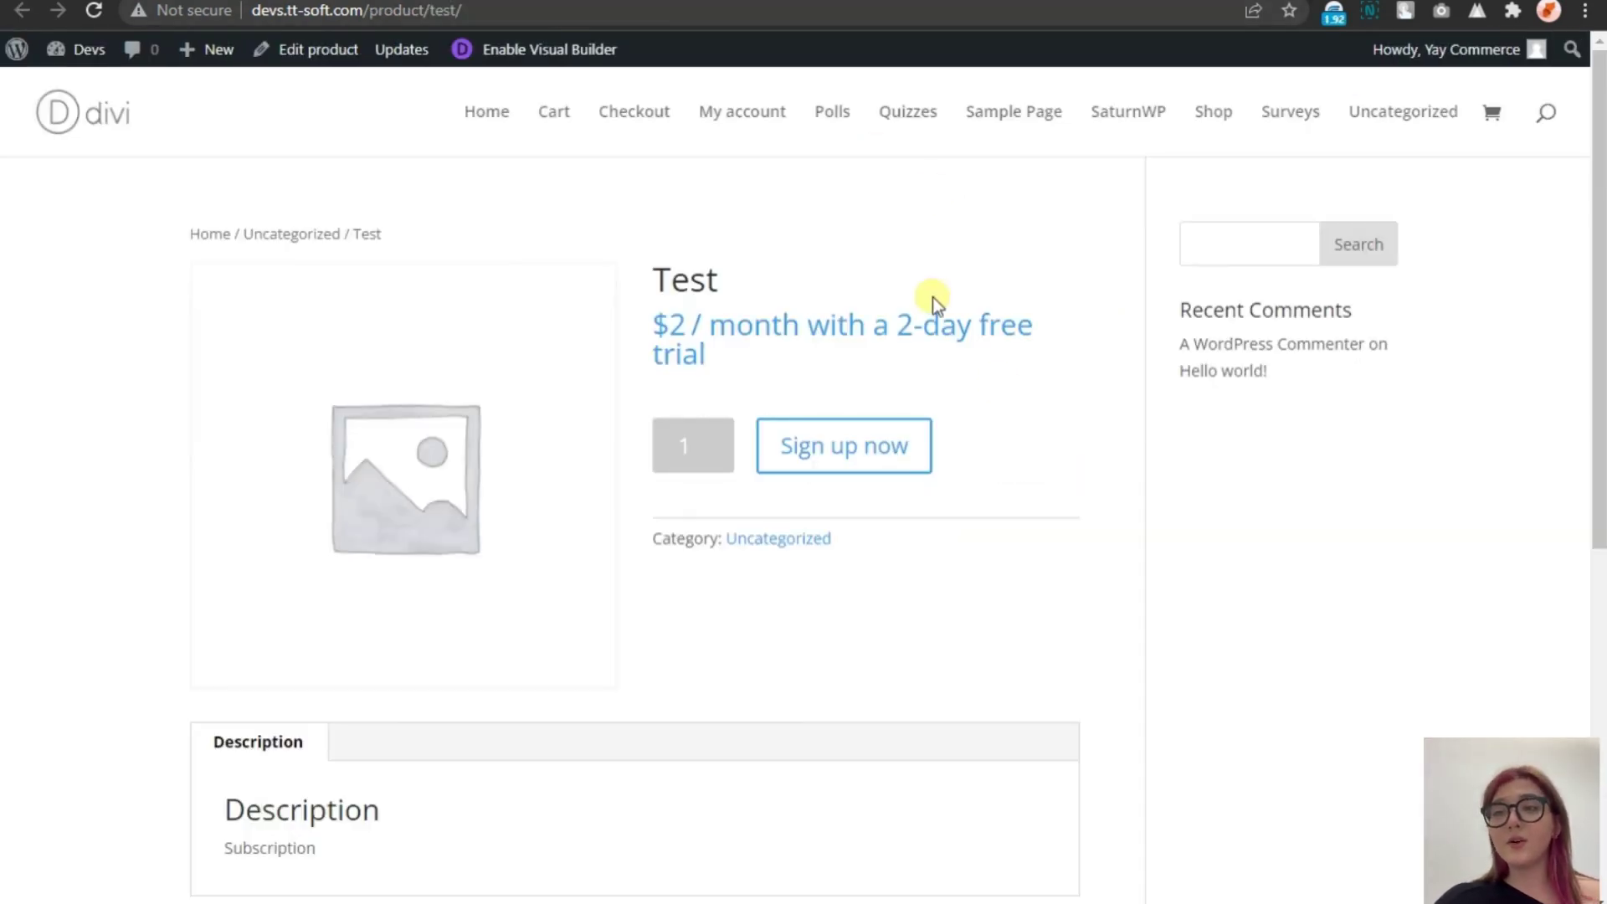
Remove the other subscription from the cart and place the order for only the Test subscription
{"action": "left_click", "coordinate": [936, 313]}
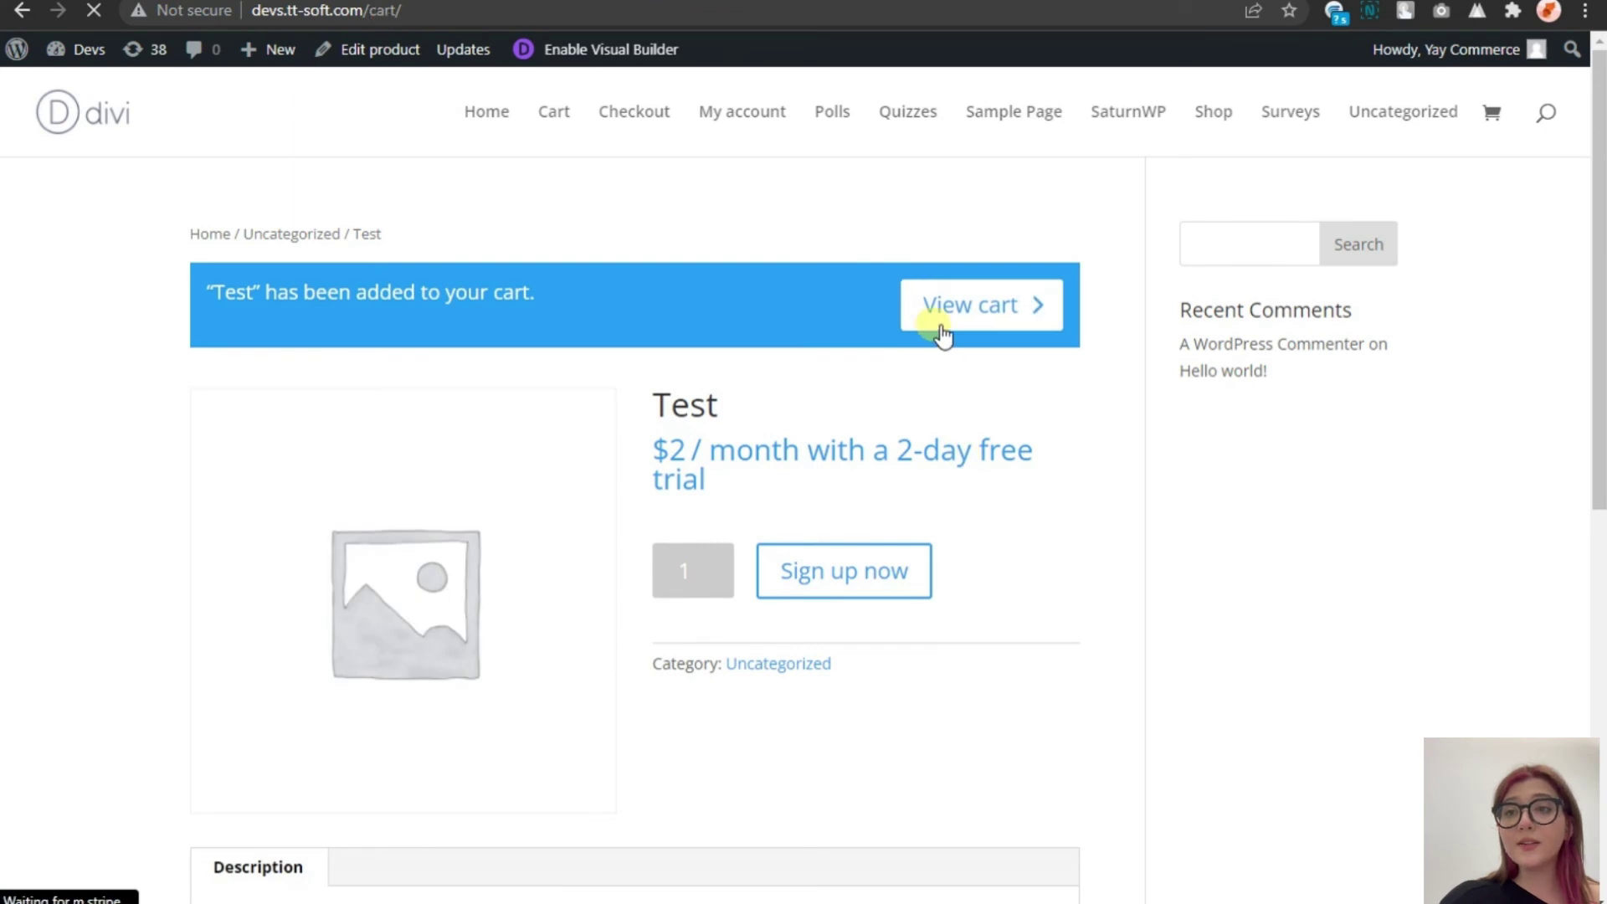
{"action": "left_click", "coordinate": [212, 382]}
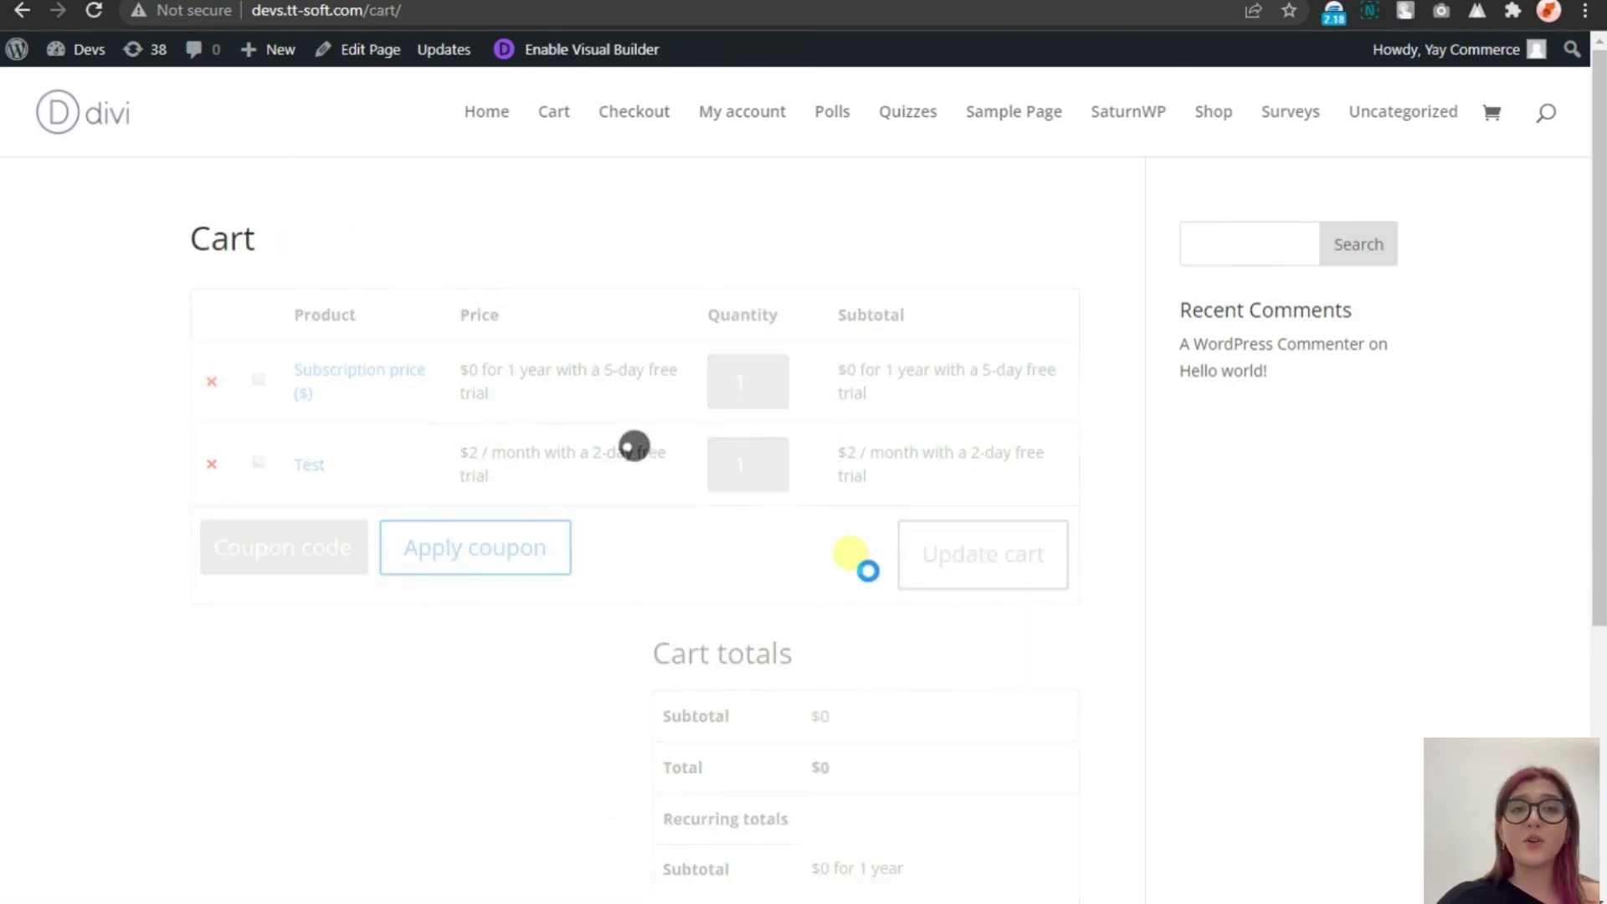
{"action": "scroll", "coordinate": [895, 670], "scroll_direction": "down", "scroll_amount": 2}
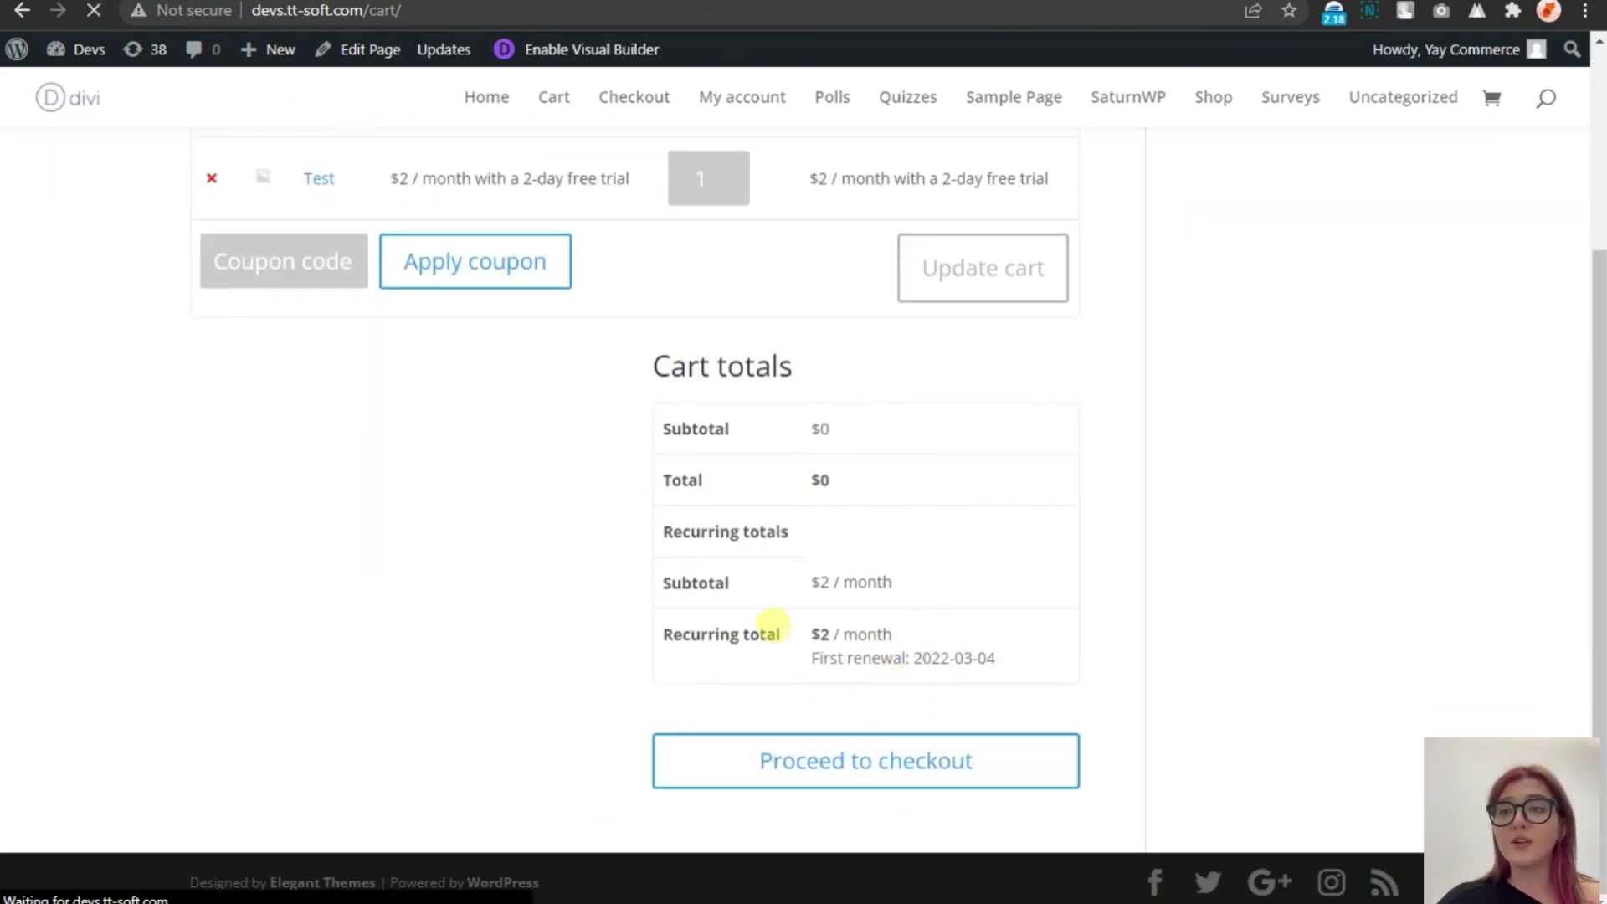
{"action": "scroll", "coordinate": [1542, 467], "scroll_direction": "down", "scroll_amount": 15}
{"action": "left_click", "coordinate": [927, 797]}
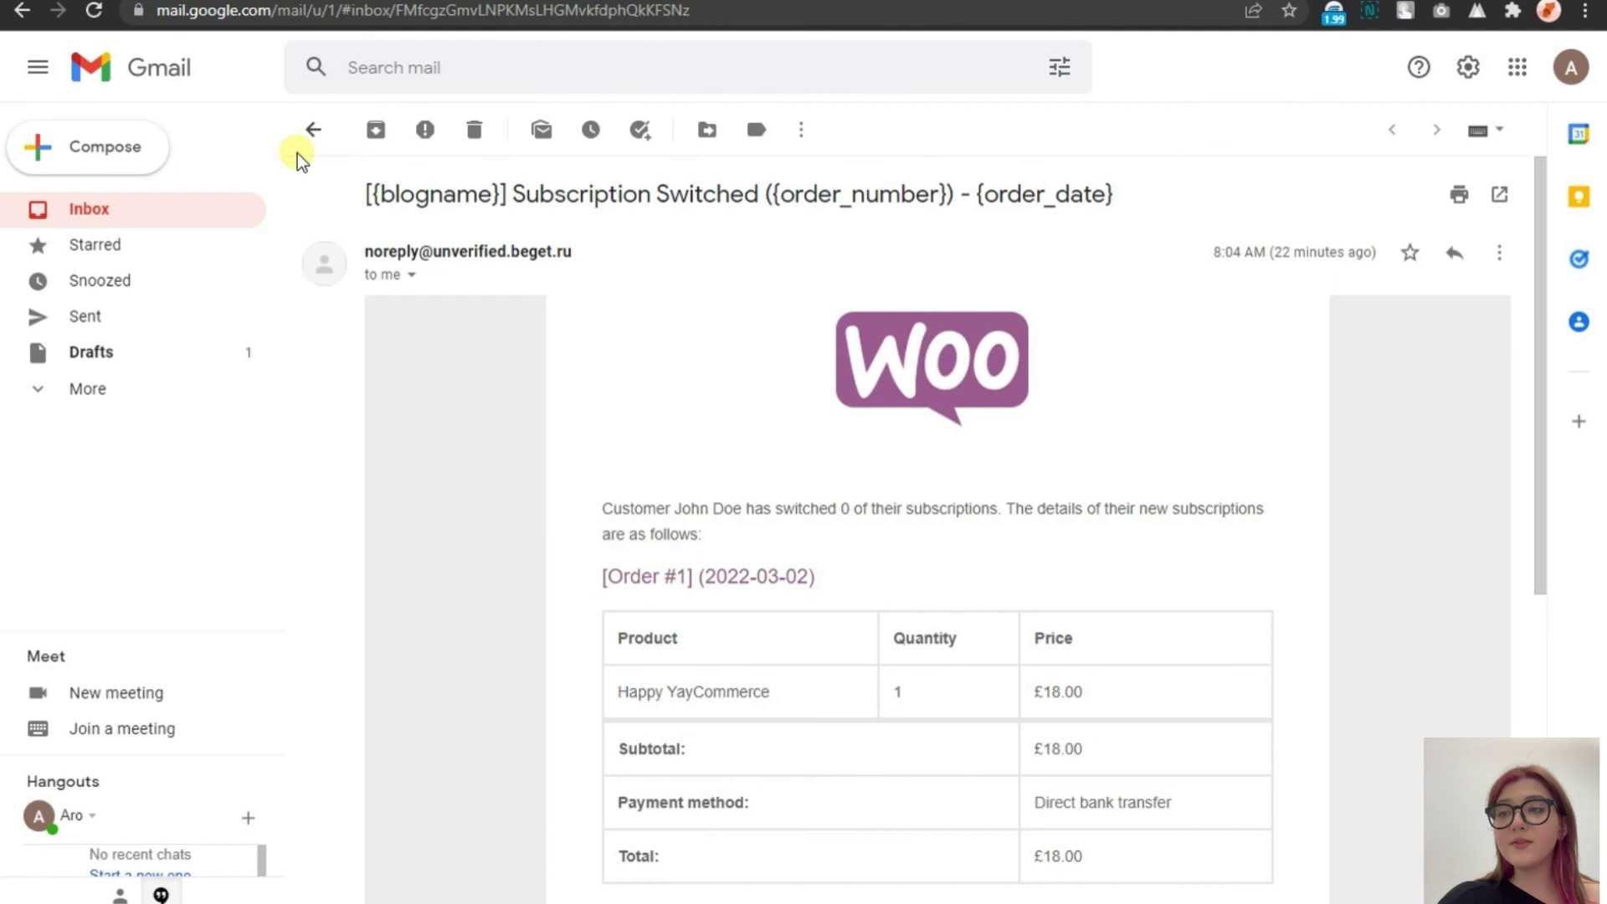
Go back to the Gmail inbox and open the order-received conversation
{"action": "left_click", "coordinate": [314, 131]}
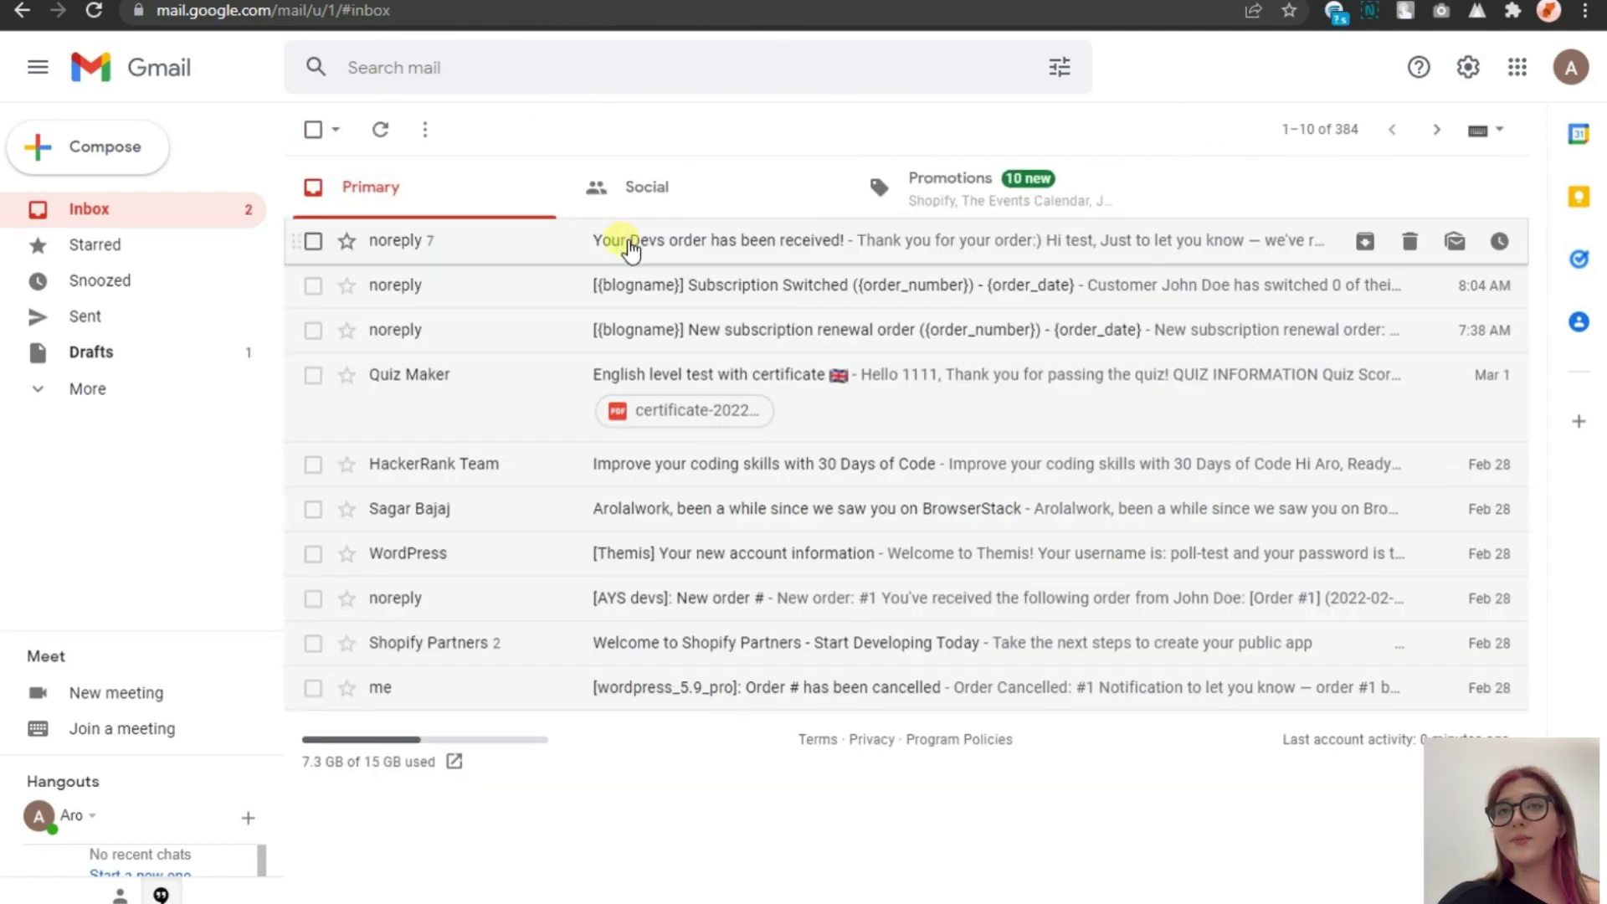
{"action": "left_click", "coordinate": [596, 243]}
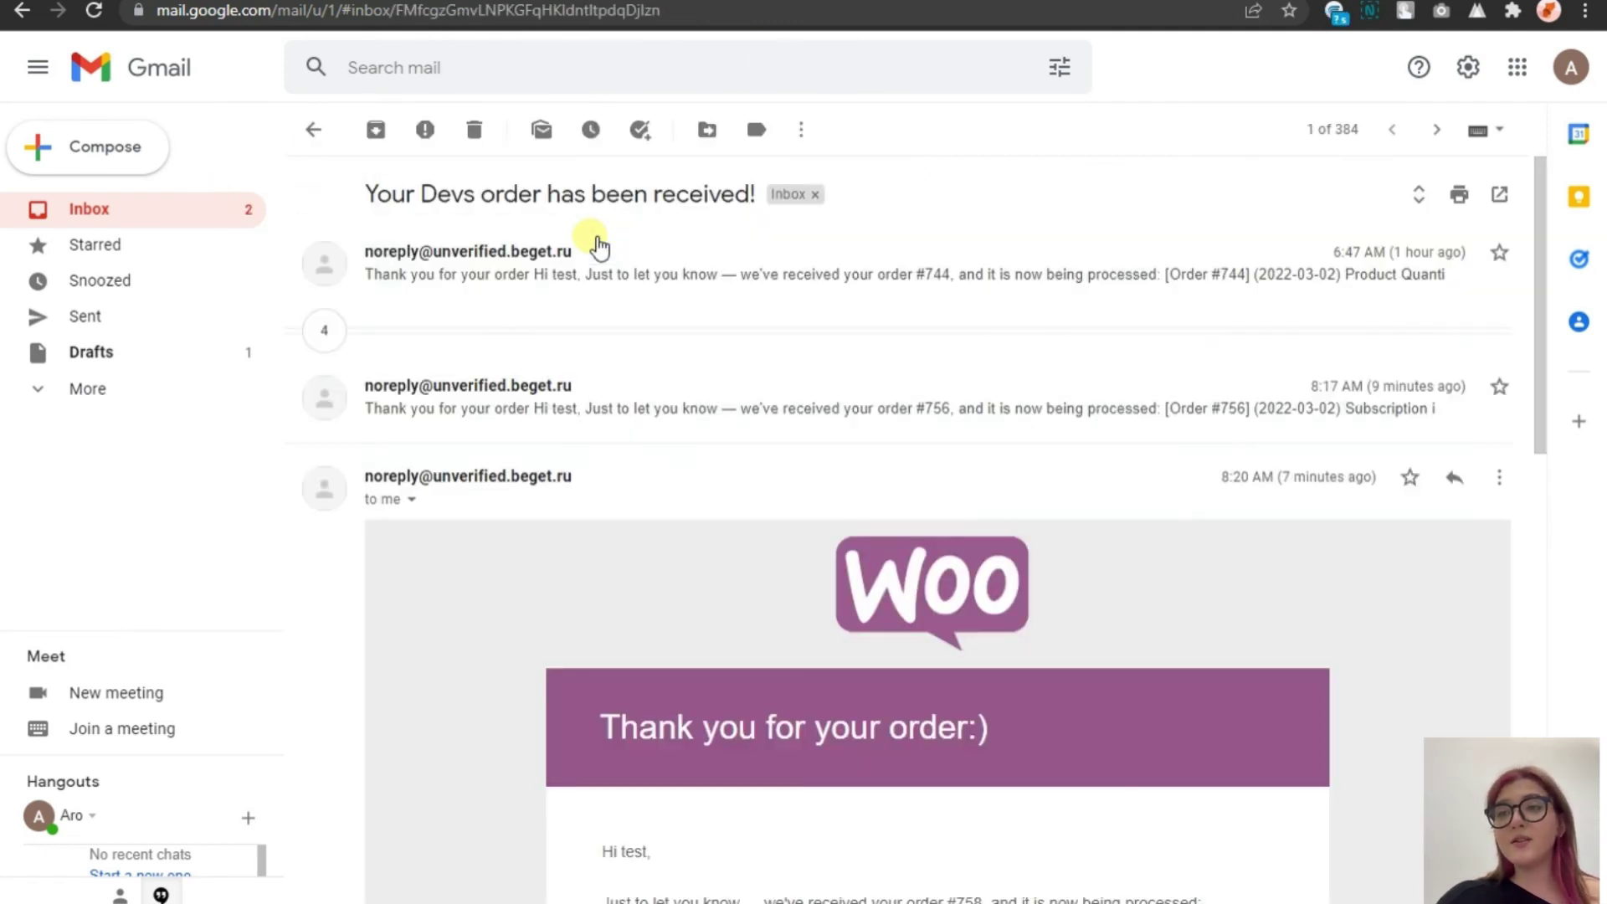
{"action": "scroll", "coordinate": [596, 252], "scroll_direction": "down", "scroll_amount": 15}
Refresh the inbox and read the newest 'Your Devs order has been received!' email with its orange banner and images
{"action": "left_click", "coordinate": [213, 206]}
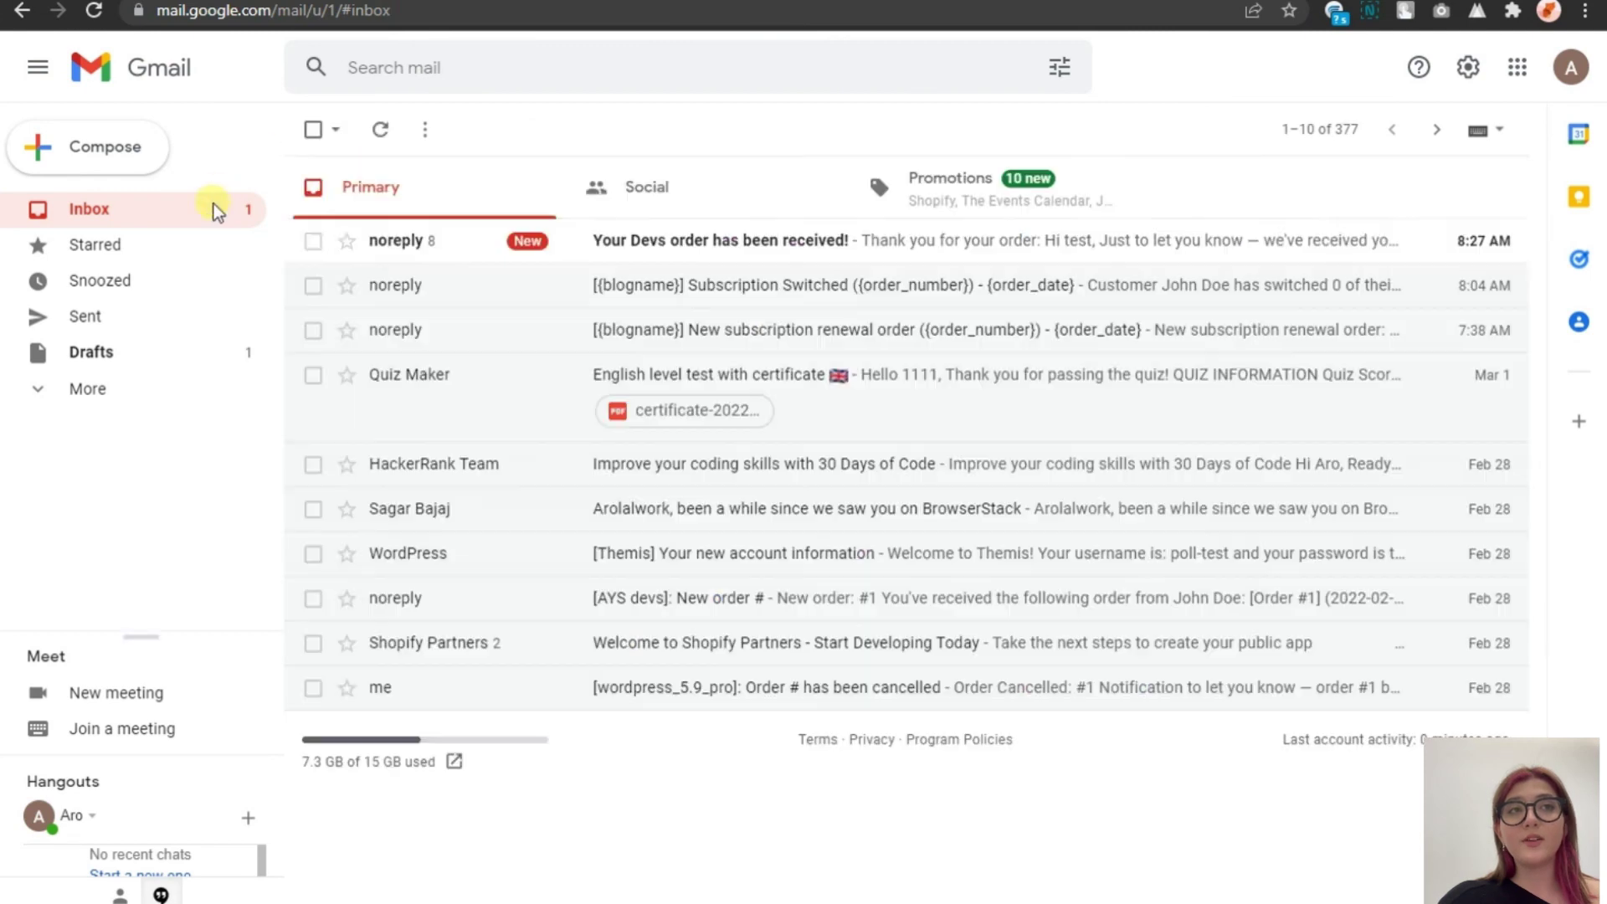
{"action": "left_click", "coordinate": [663, 243]}
{"action": "scroll", "coordinate": [646, 295], "scroll_direction": "down", "scroll_amount": 5}
{"action": "scroll", "coordinate": [647, 294], "scroll_direction": "up", "scroll_amount": 1}
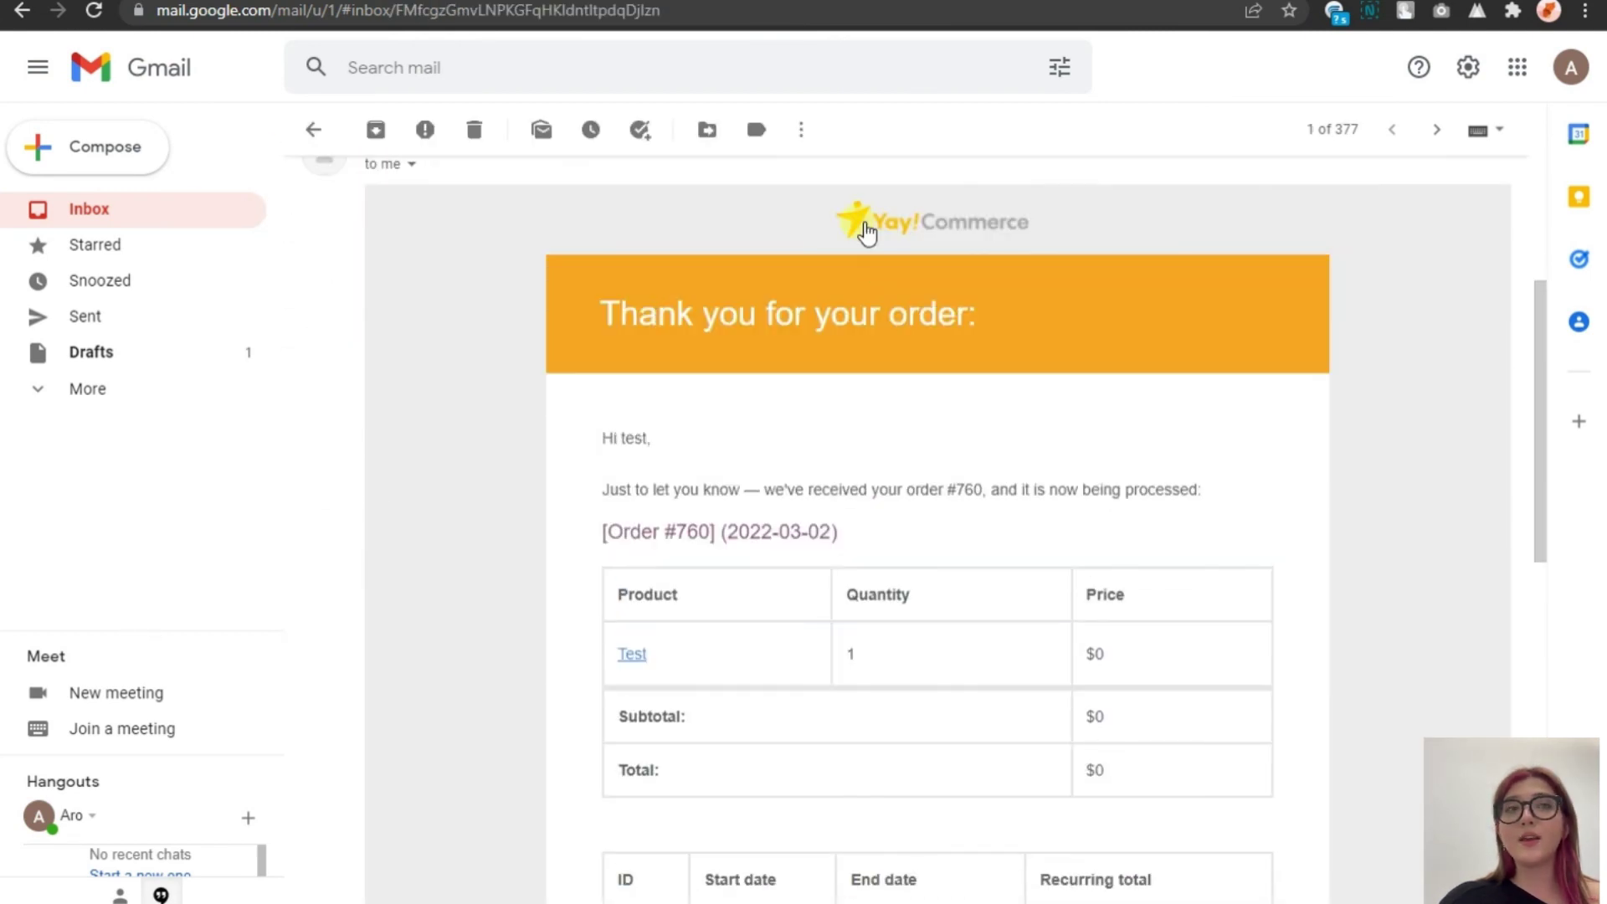
{"action": "scroll", "coordinate": [946, 263], "scroll_direction": "down", "scroll_amount": 10}
{"action": "scroll", "coordinate": [987, 388], "scroll_direction": "up", "scroll_amount": 9}
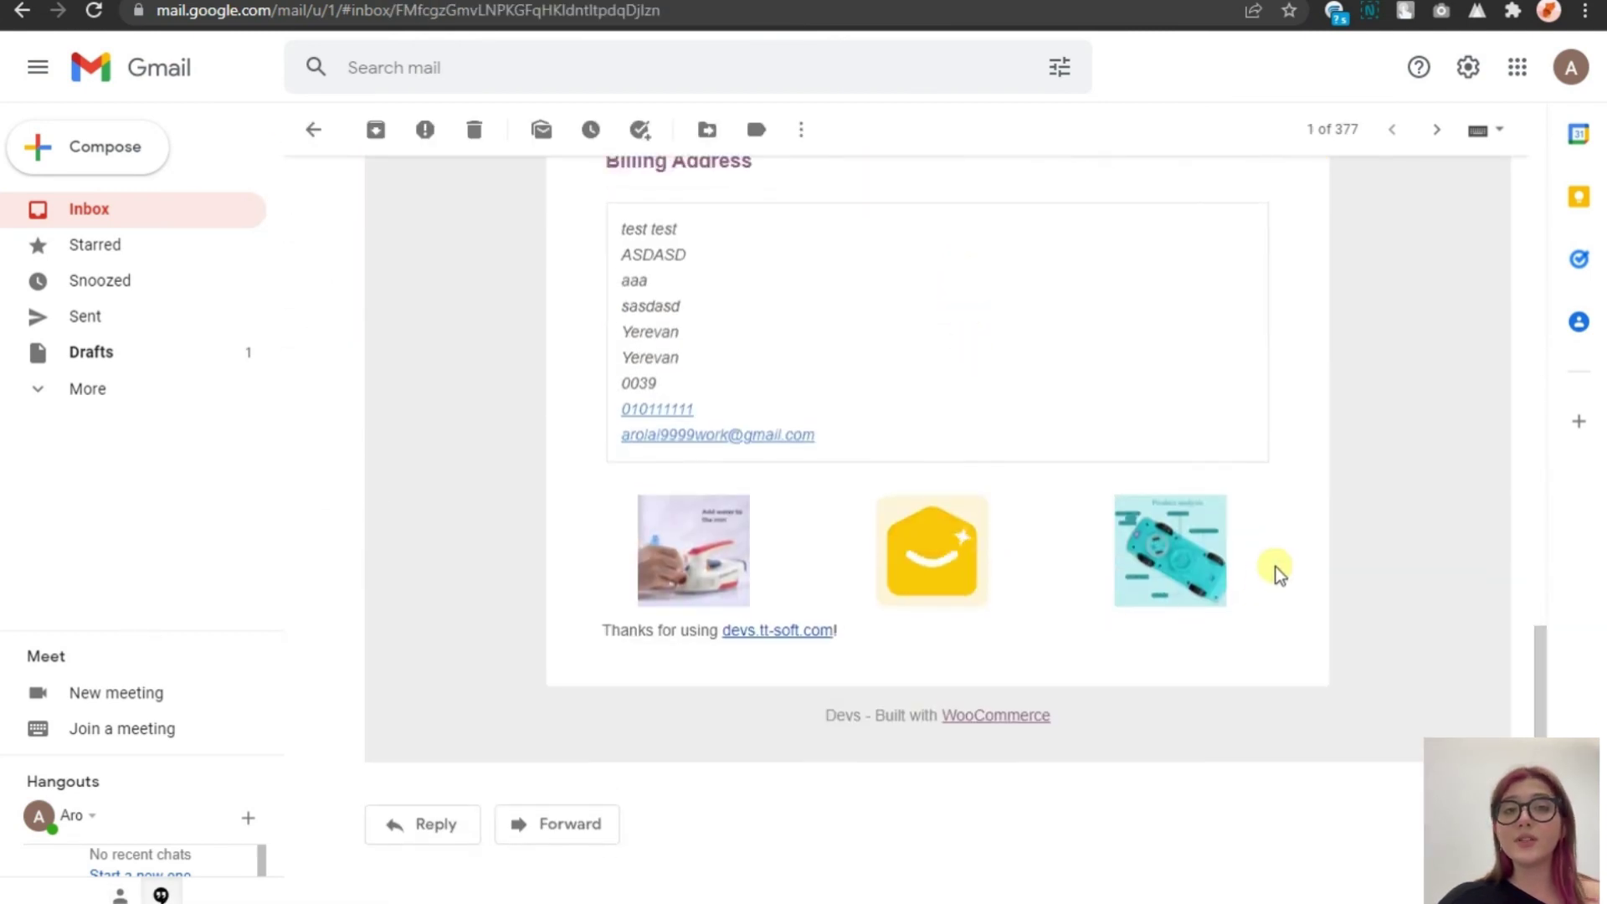
{"action": "scroll", "coordinate": [1021, 335], "scroll_direction": "up", "scroll_amount": 1}
{"action": "scroll", "coordinate": [1020, 327], "scroll_direction": "down", "scroll_amount": 10}
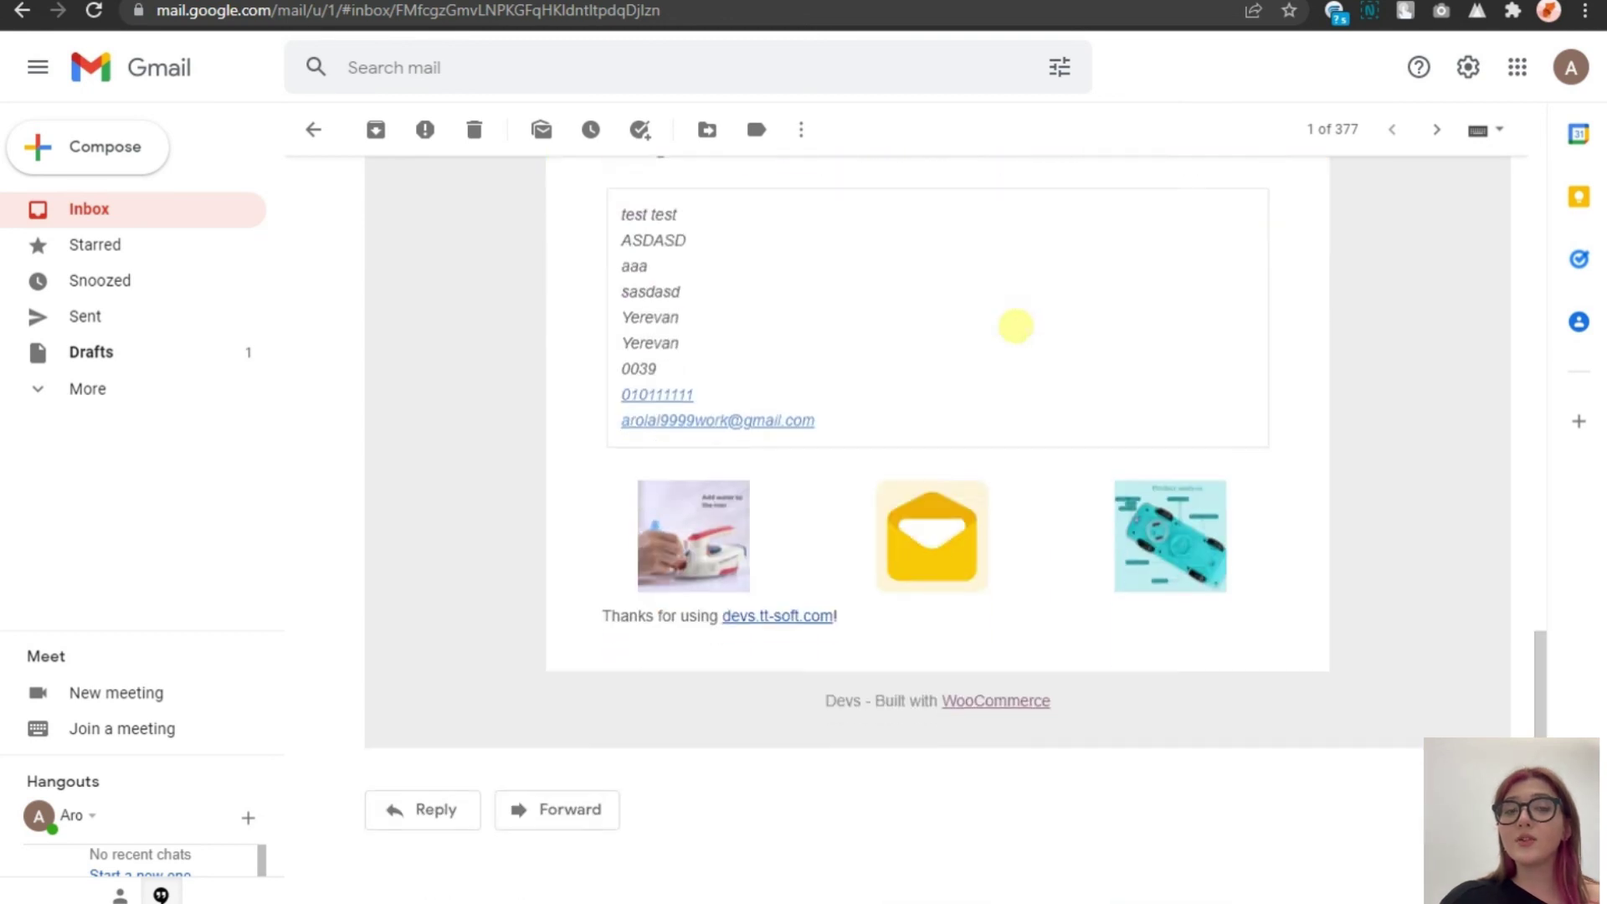